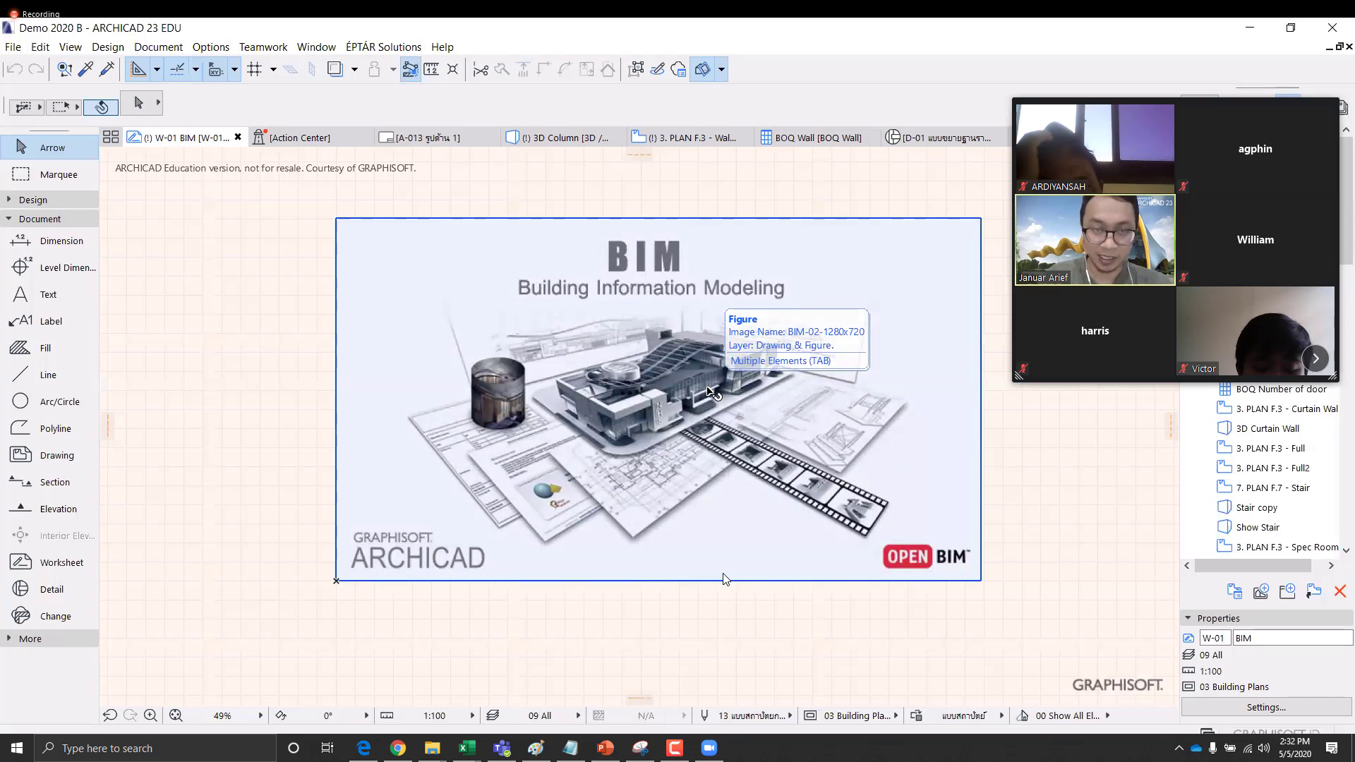
{"action": "left_click", "coordinate": [999, 439]}
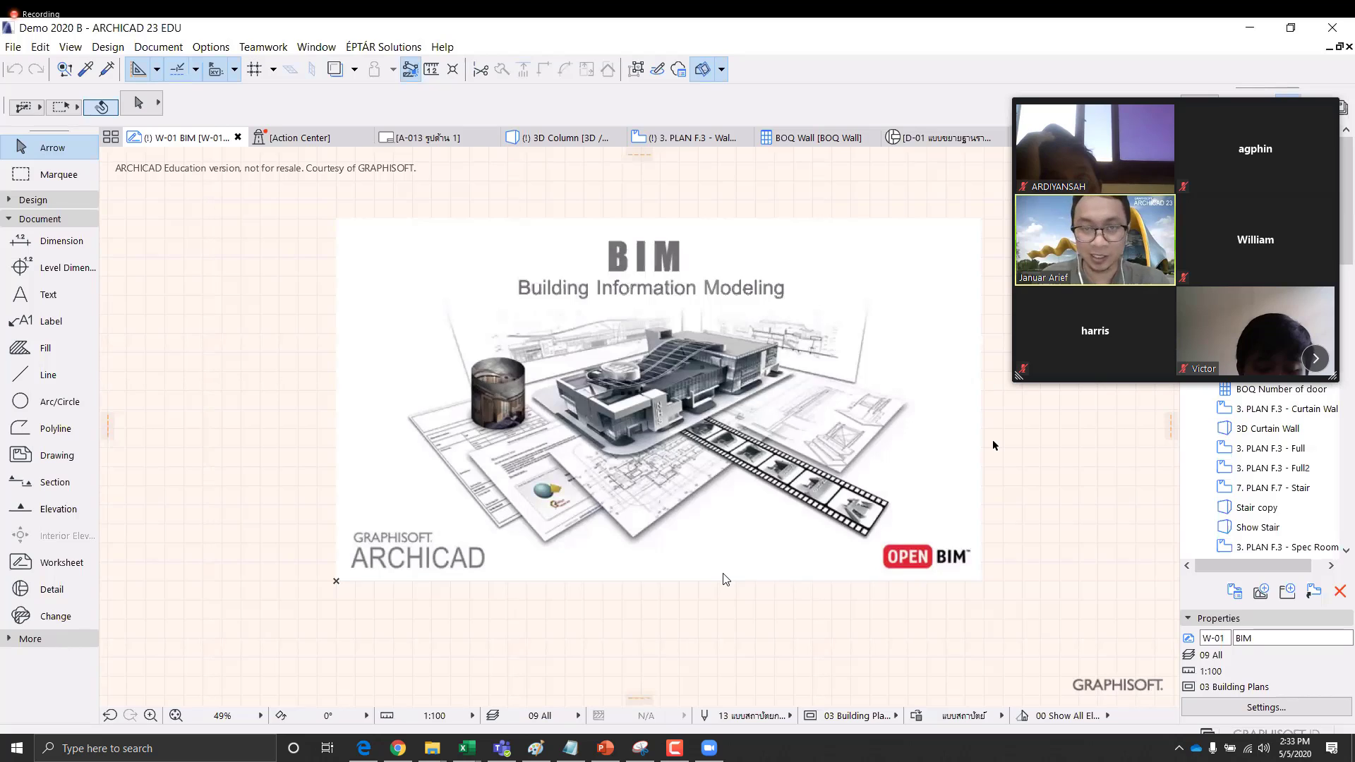
{"action": "left_click", "coordinate": [954, 441]}
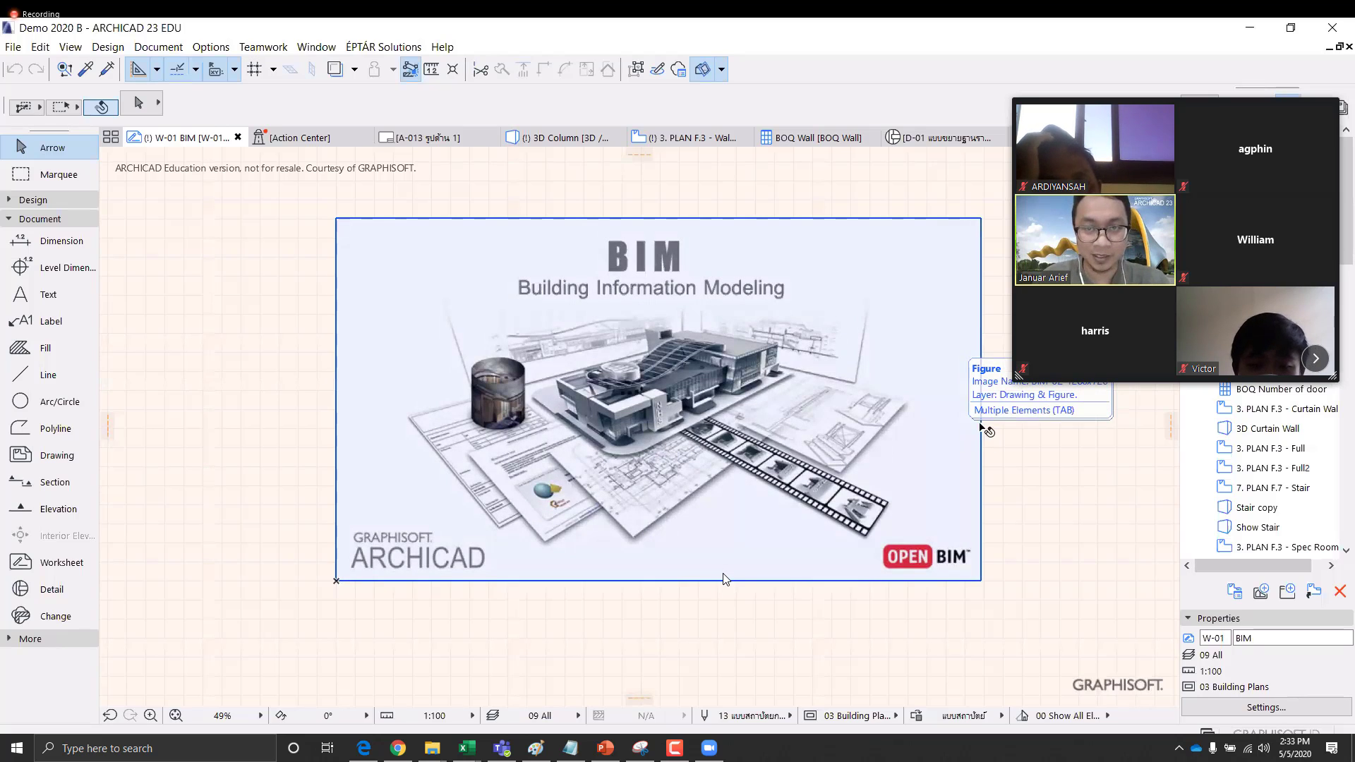
{"action": "left_click", "coordinate": [1014, 431]}
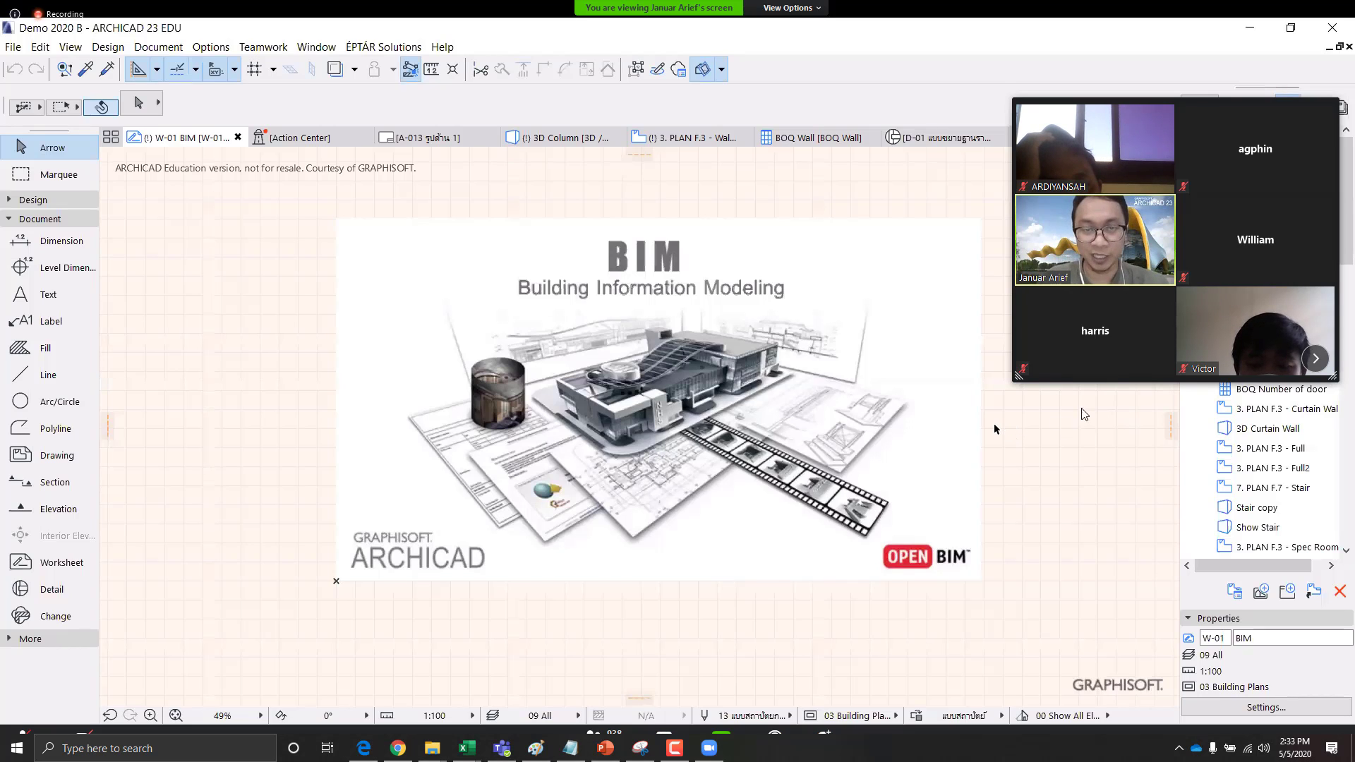
{"action": "left_click", "coordinate": [1024, 101]}
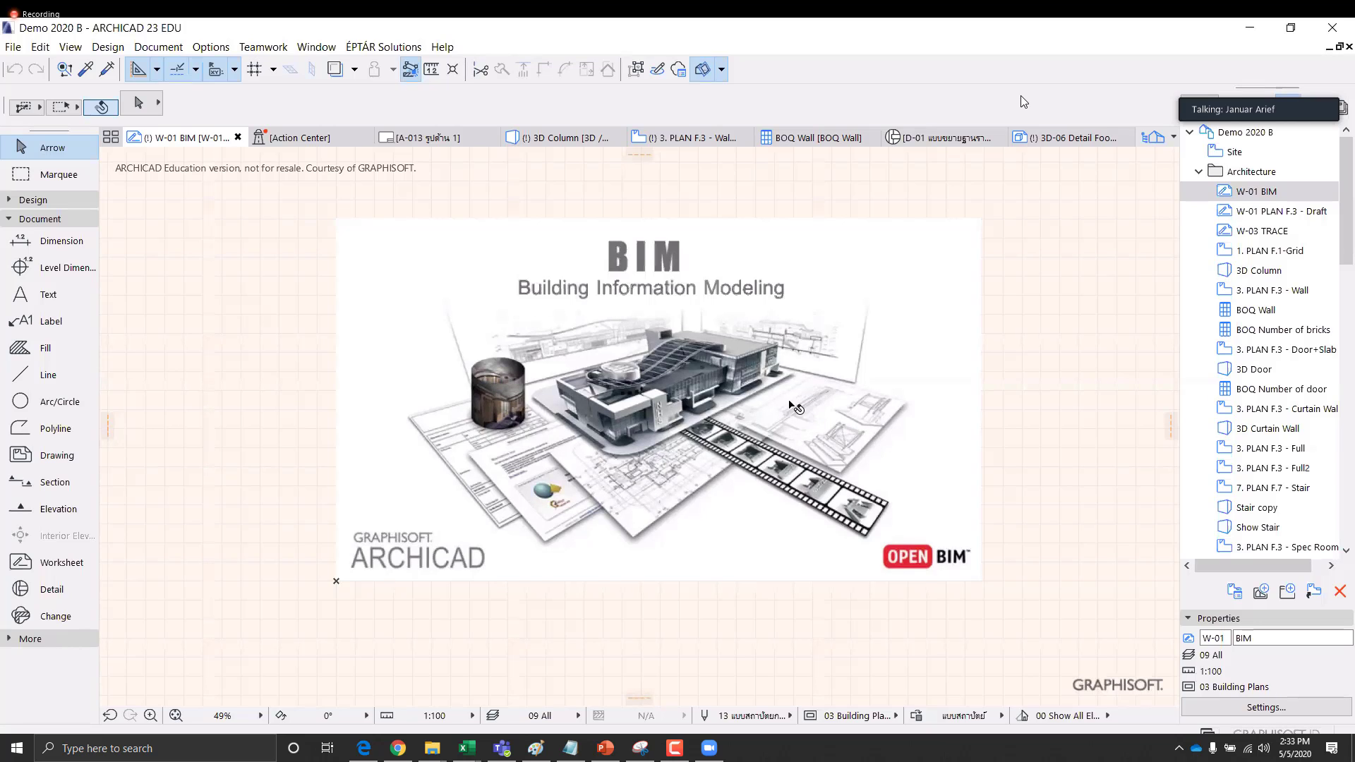
{"action": "middle_click_drag", "start_coordinate": [1010, 365], "coordinate": [1005, 379]}
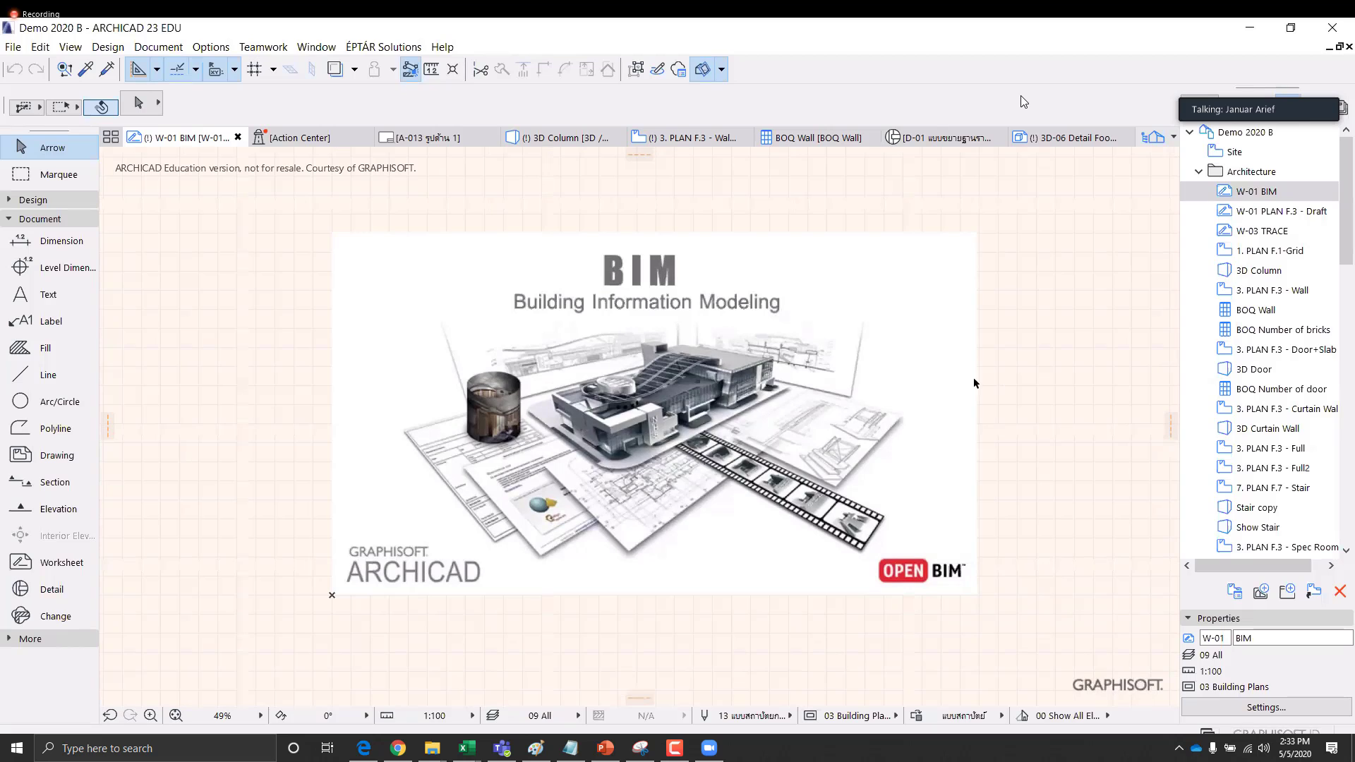
{"action": "scroll", "coordinate": [868, 376], "scroll_direction": "up", "scroll_amount": 1}
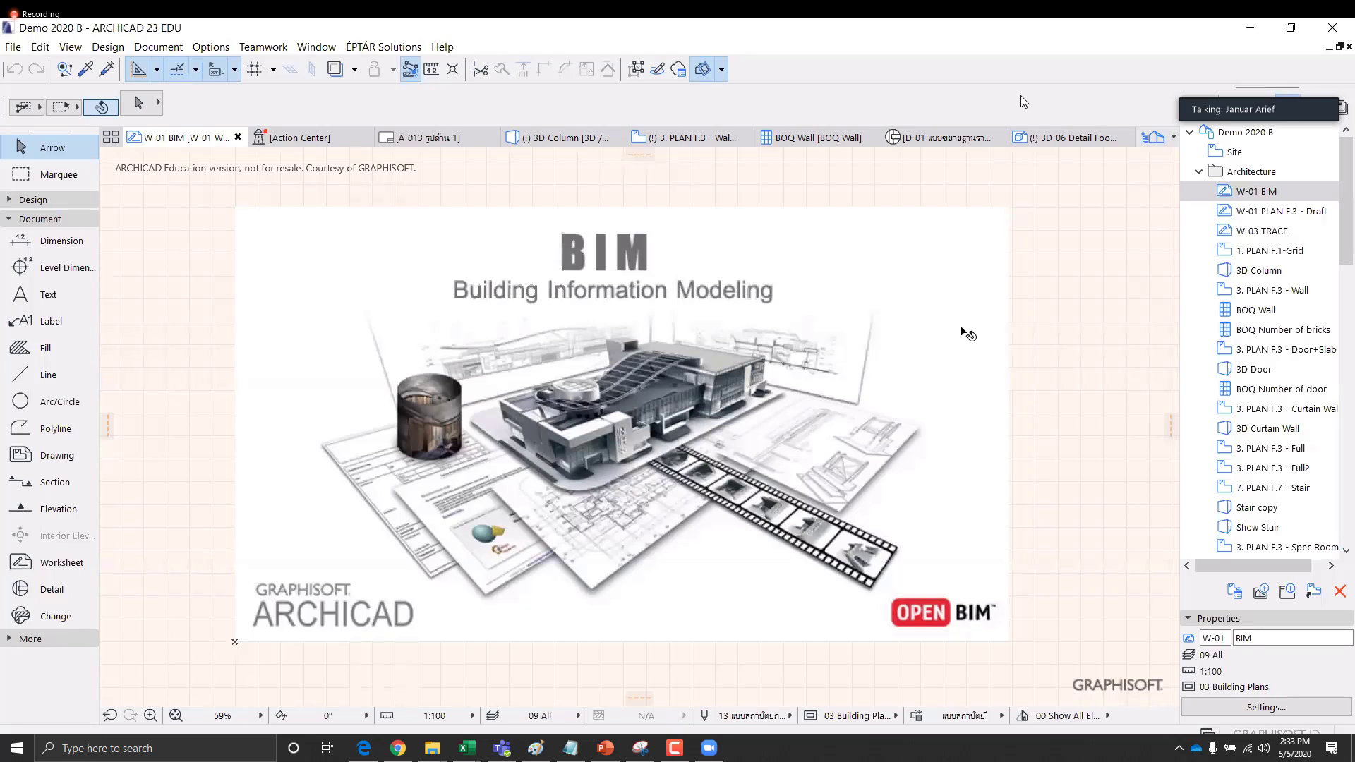
Open the worksheet view W-01 PLAN F.3 - Draft
{"action": "double_click", "coordinate": [1289, 216]}
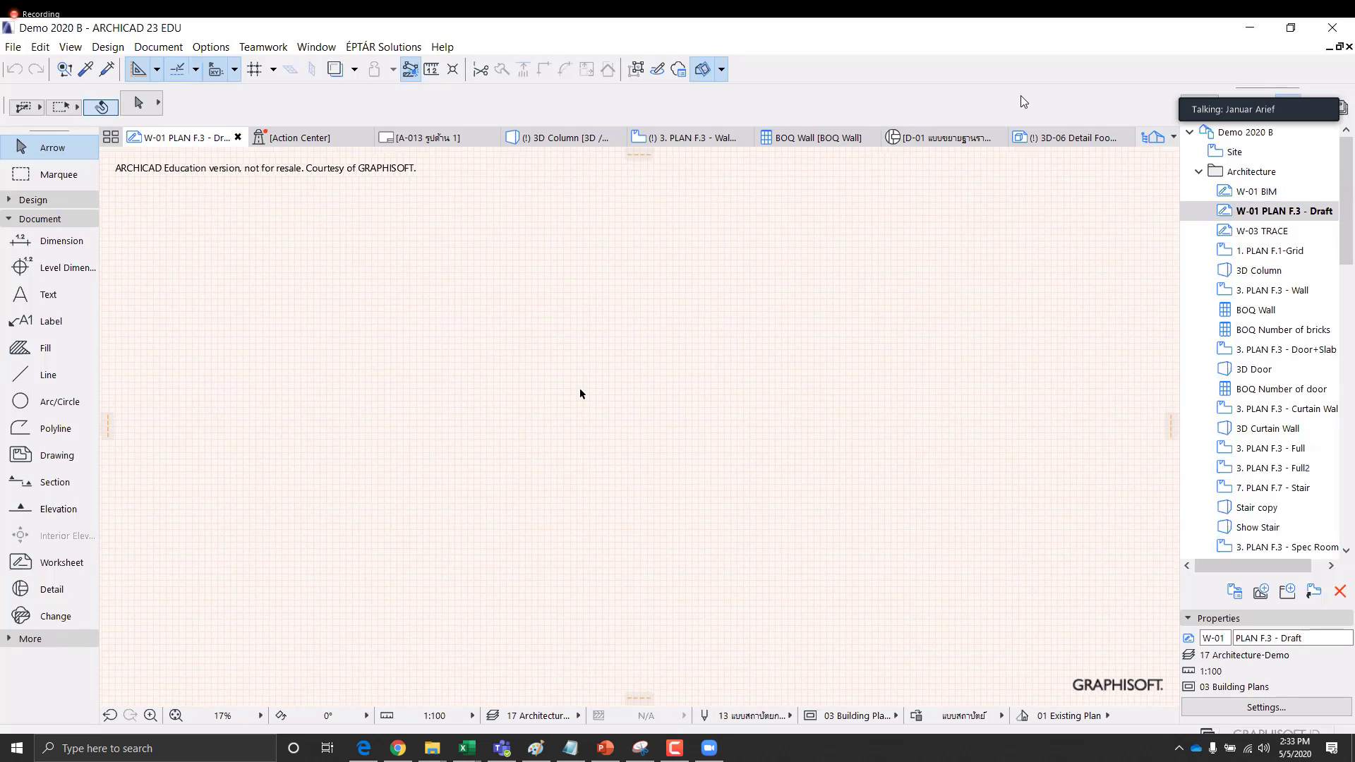
{"action": "scroll", "coordinate": [578, 388], "scroll_direction": "down", "scroll_amount": 1}
{"action": "middle_click_drag", "start_coordinate": [578, 388], "coordinate": [504, 356]}
{"action": "scroll", "coordinate": [506, 354], "scroll_direction": "up", "scroll_amount": 2}
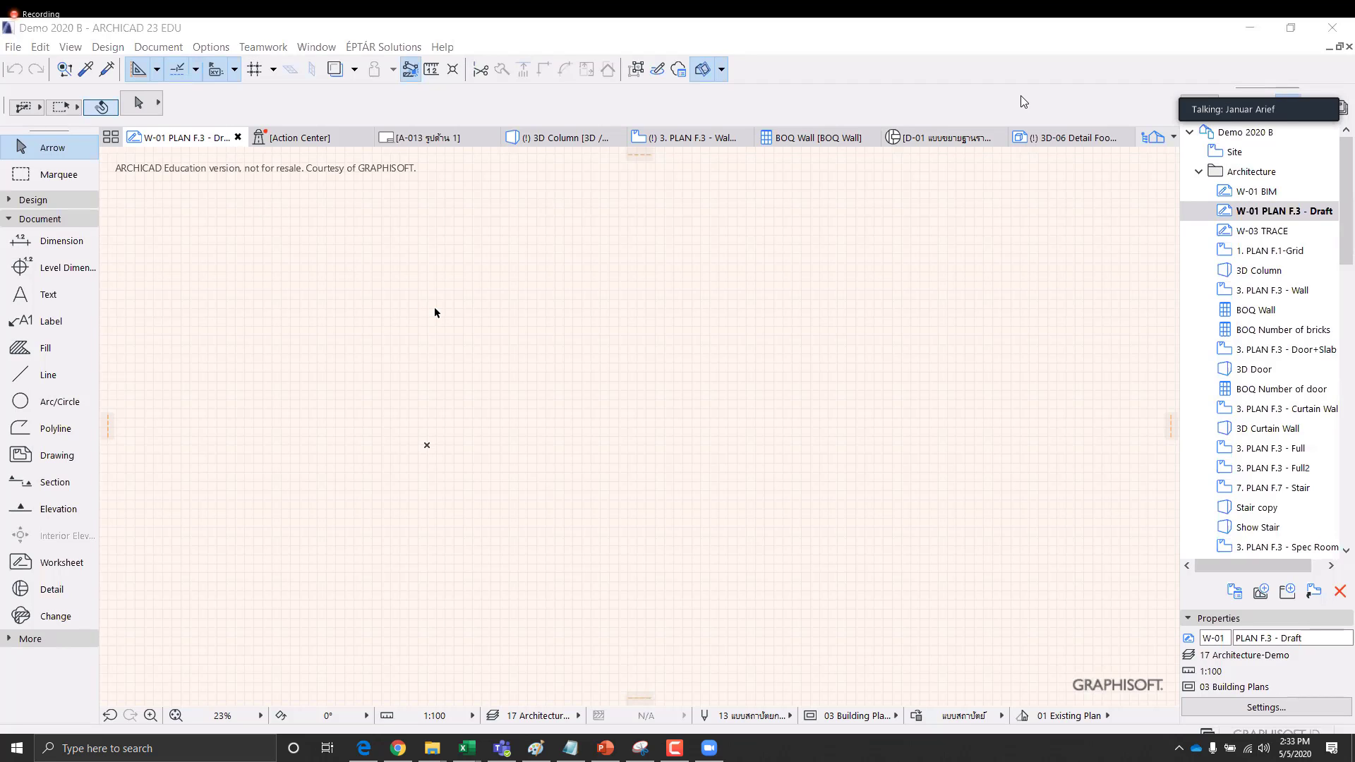
Place the external drawing Denah Lt3.pdf in the empty worksheet
{"action": "left_click", "coordinate": [12, 47]}
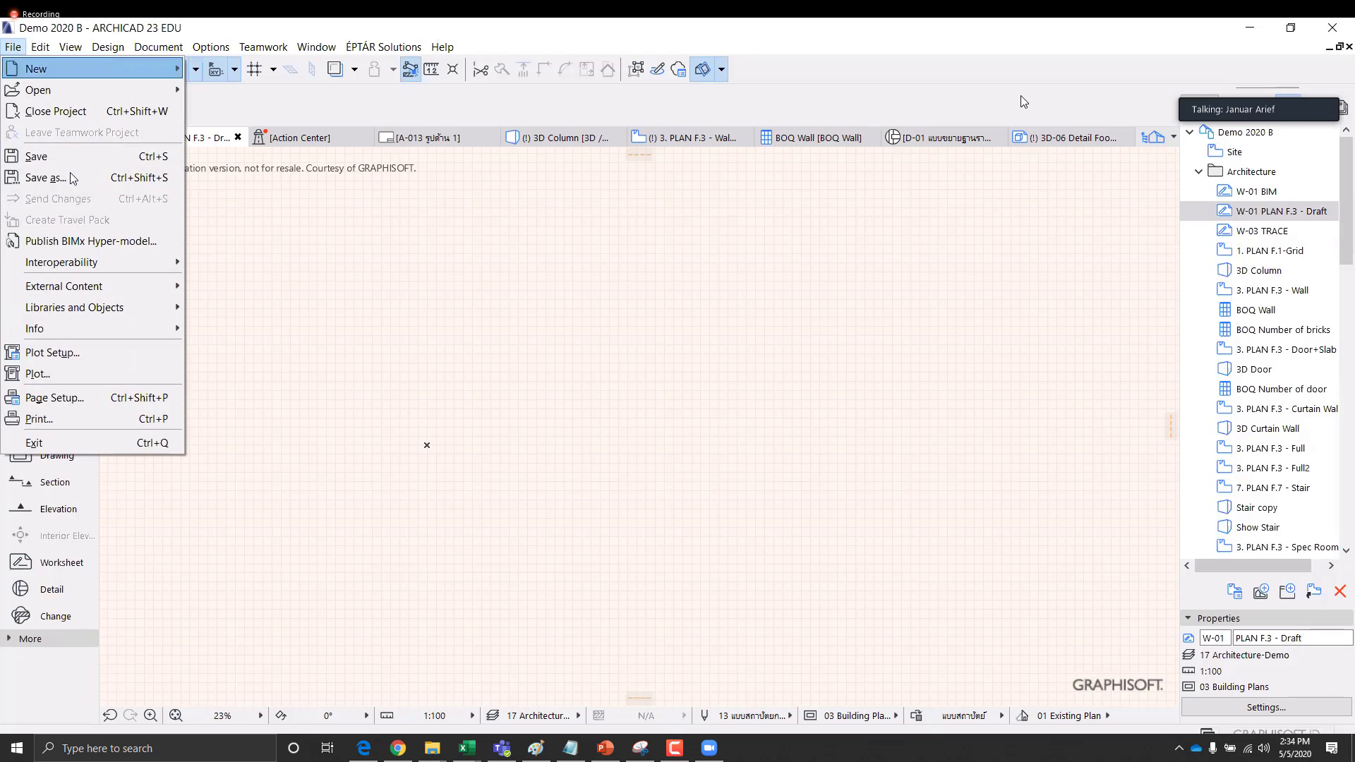
{"action": "mouse_move", "coordinate": [68, 286]}
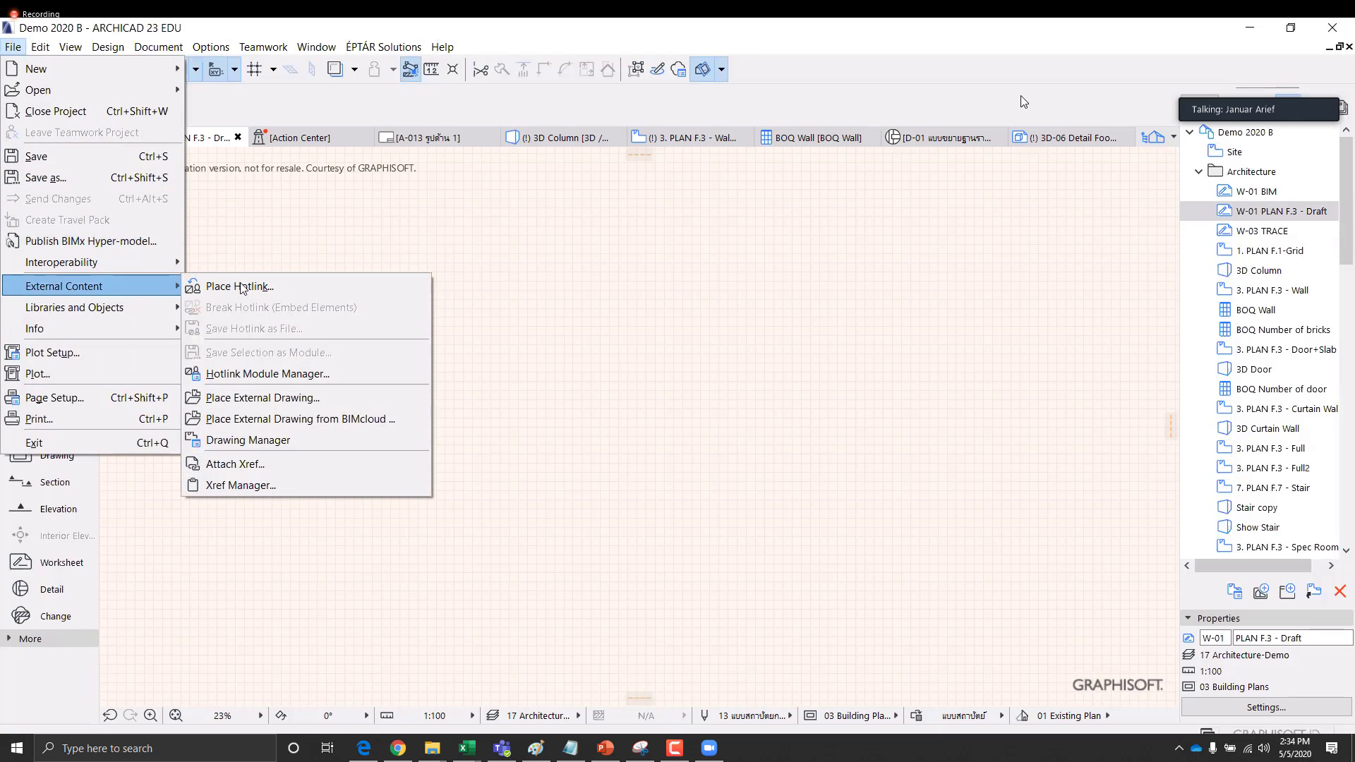
{"action": "left_click", "coordinate": [255, 398]}
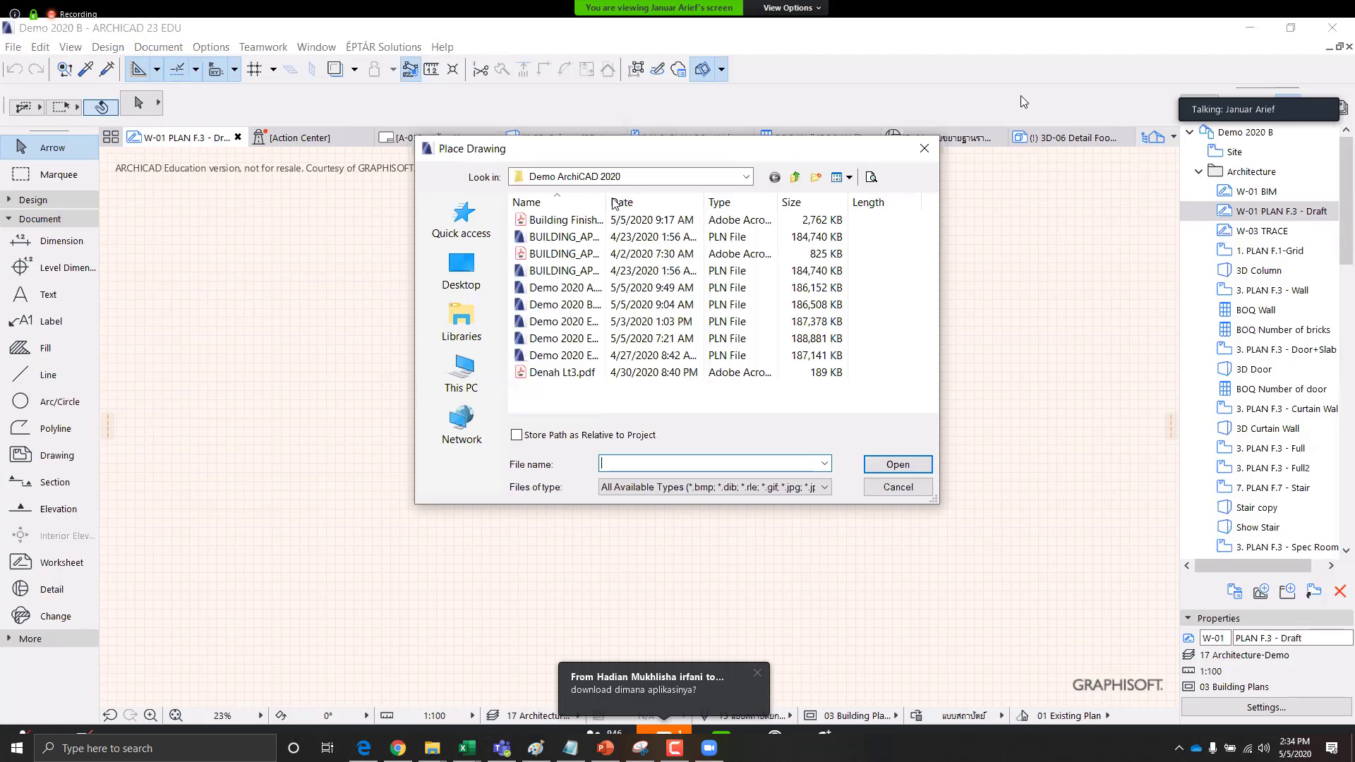
{"action": "left_click_drag", "start_coordinate": [621, 201], "coordinate": [621, 201]}
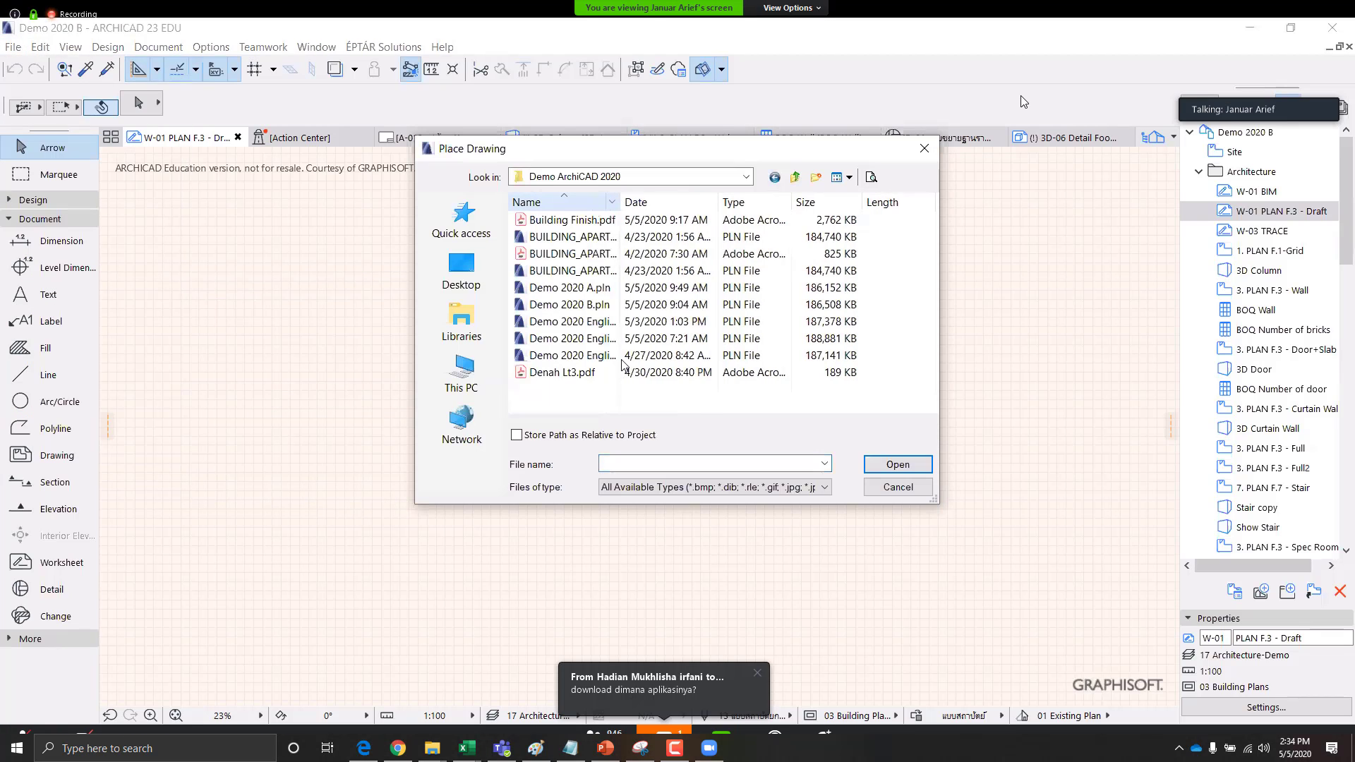
{"action": "left_click", "coordinate": [561, 372]}
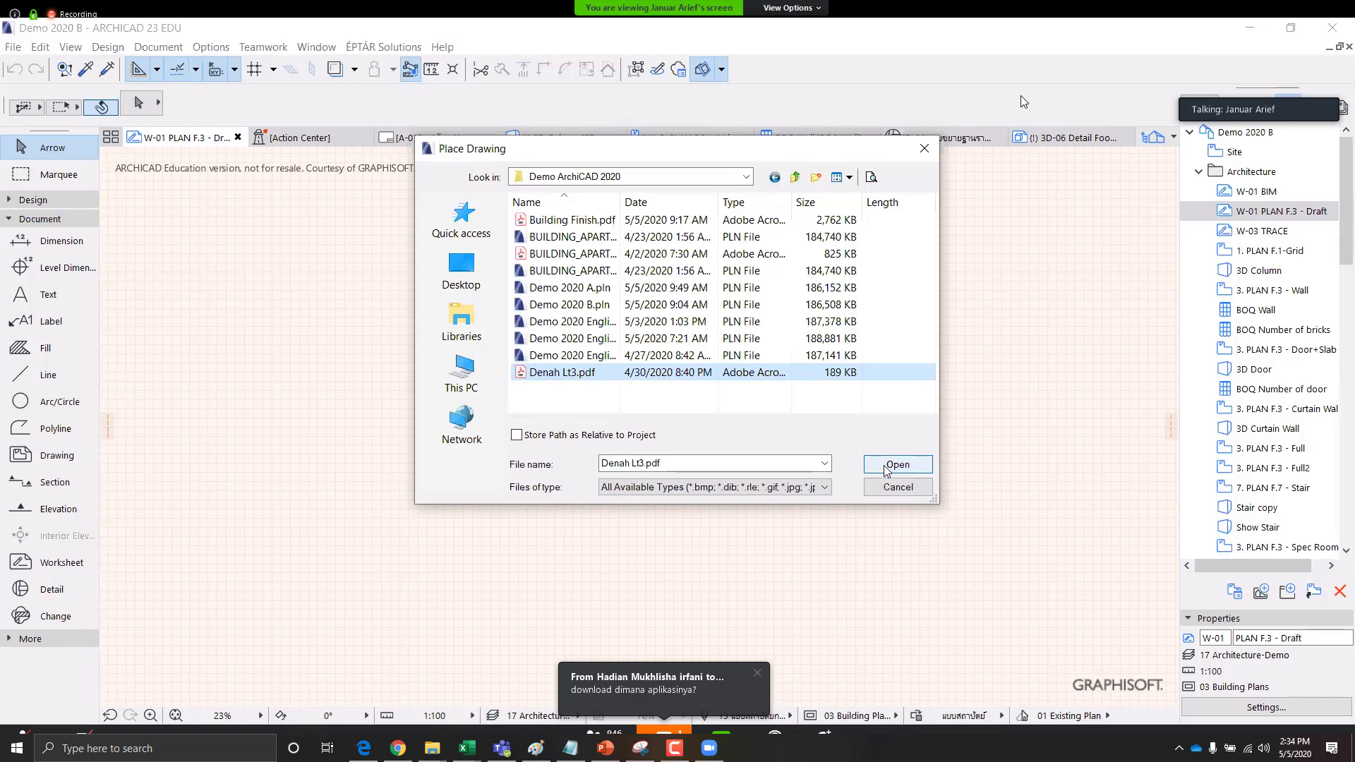
{"action": "left_click", "coordinate": [885, 467]}
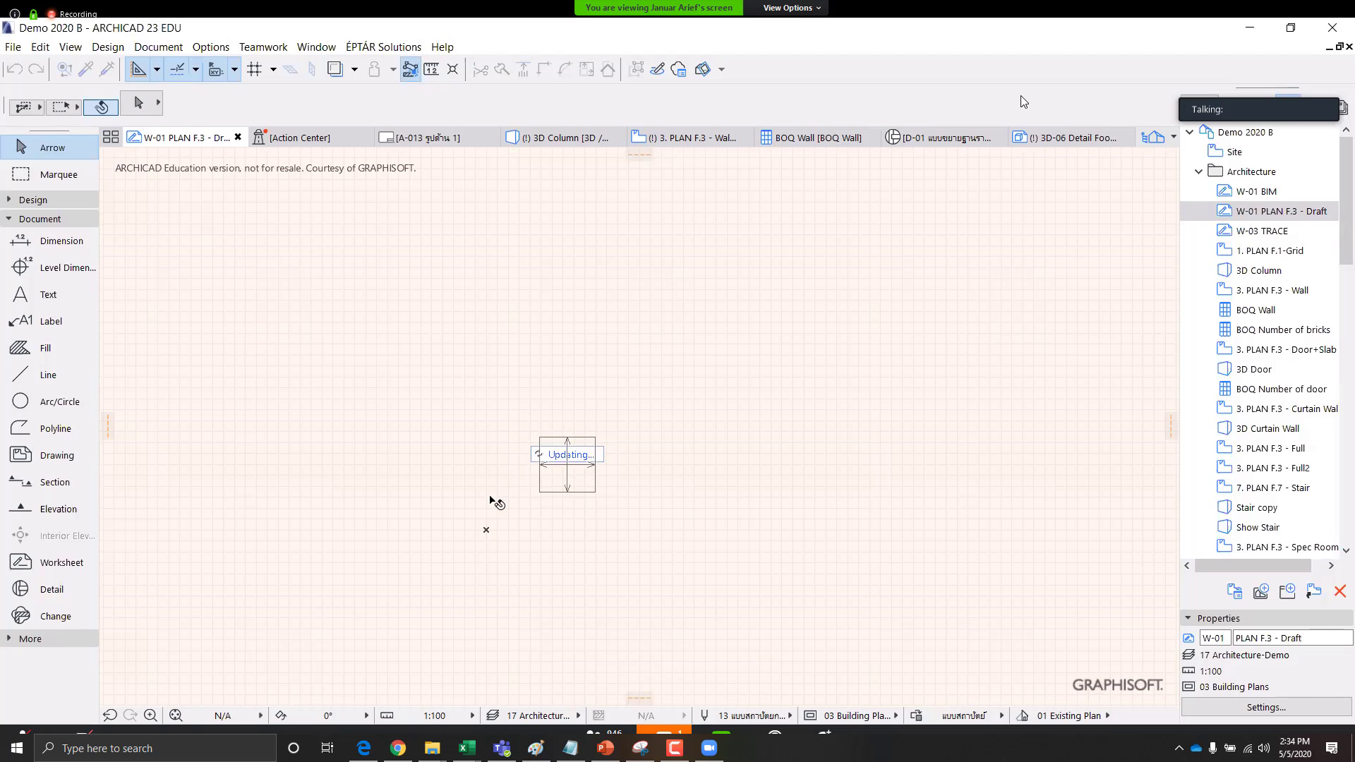
{"action": "left_click", "coordinate": [567, 465]}
{"action": "middle_click_drag", "start_coordinate": [727, 459], "coordinate": [790, 390]}
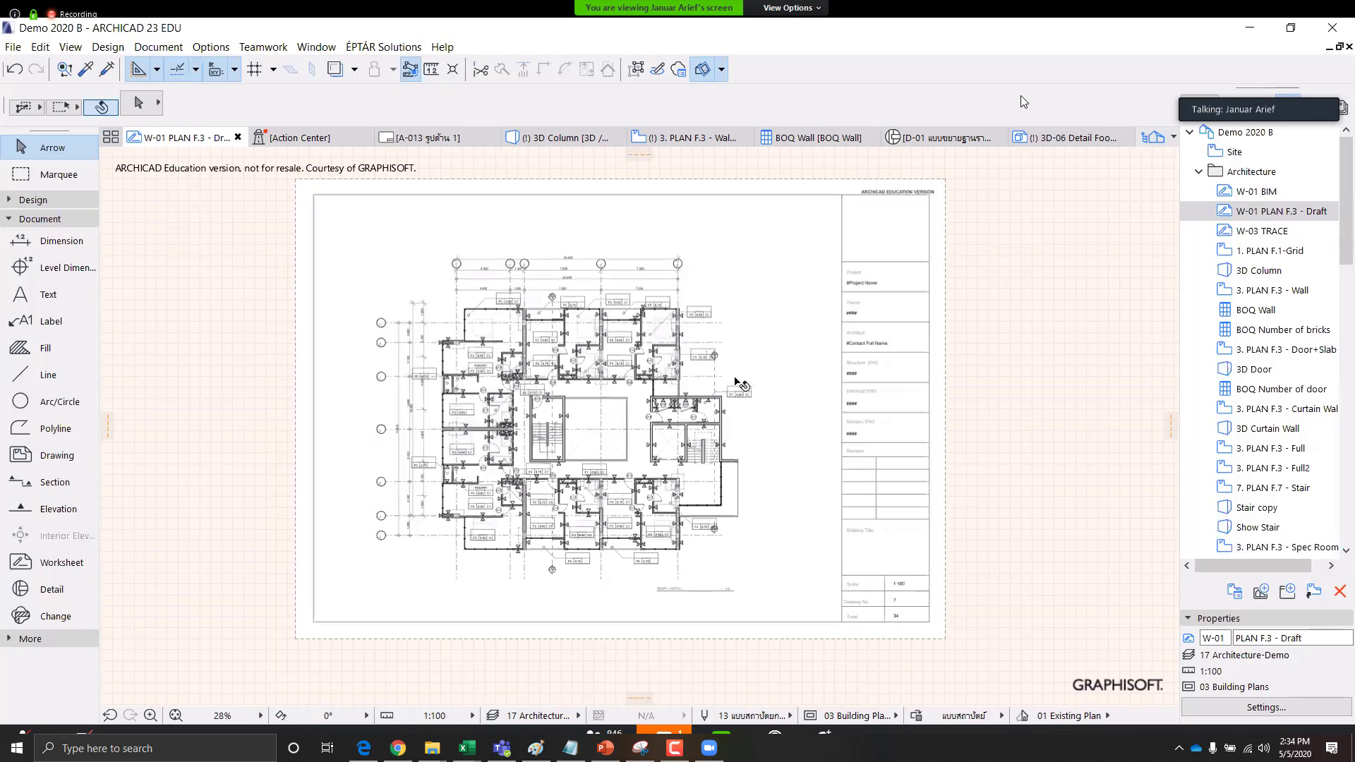
Explode the placed PDF drawing into the current view without keeping the original elements, using a uniform red pen
{"action": "left_click", "coordinate": [791, 304]}
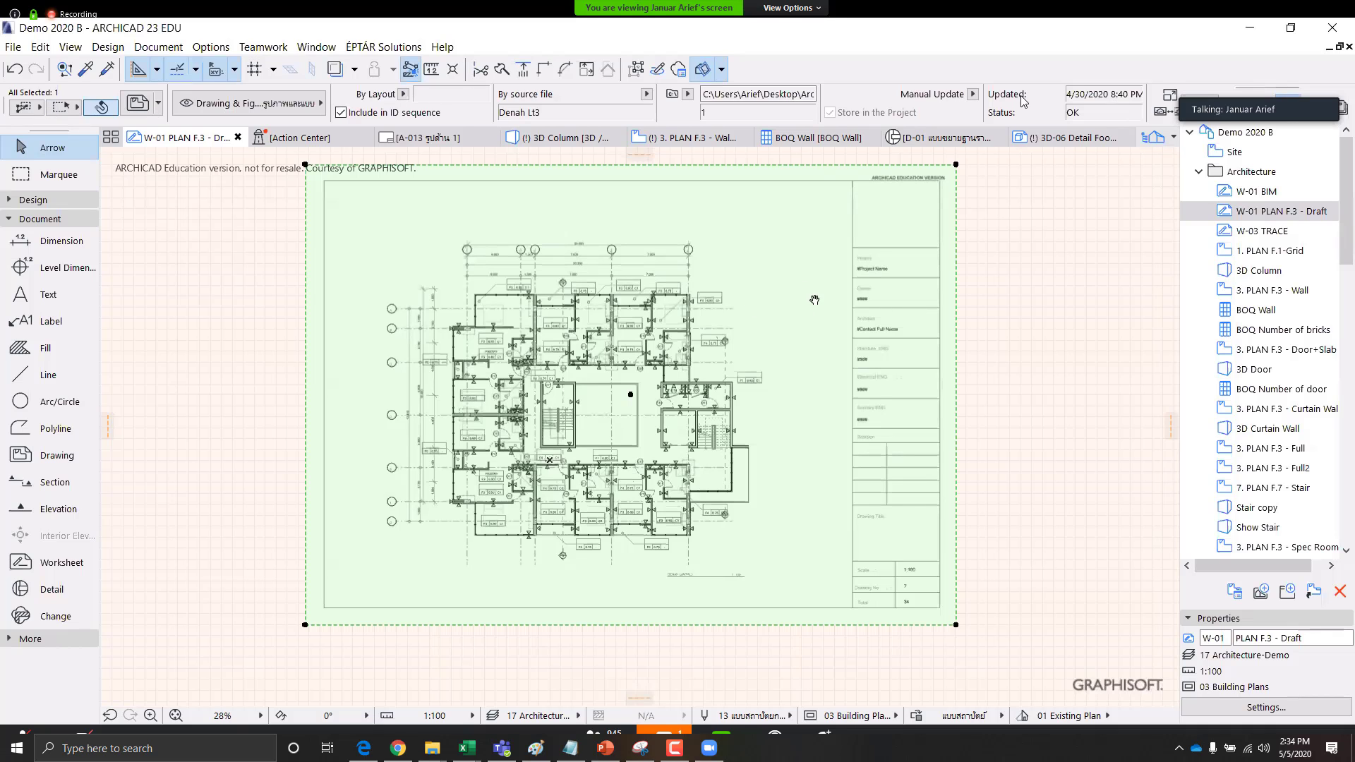
{"action": "middle_click_drag", "start_coordinate": [812, 298], "coordinate": [827, 312]}
{"action": "left_click", "coordinate": [1032, 341]}
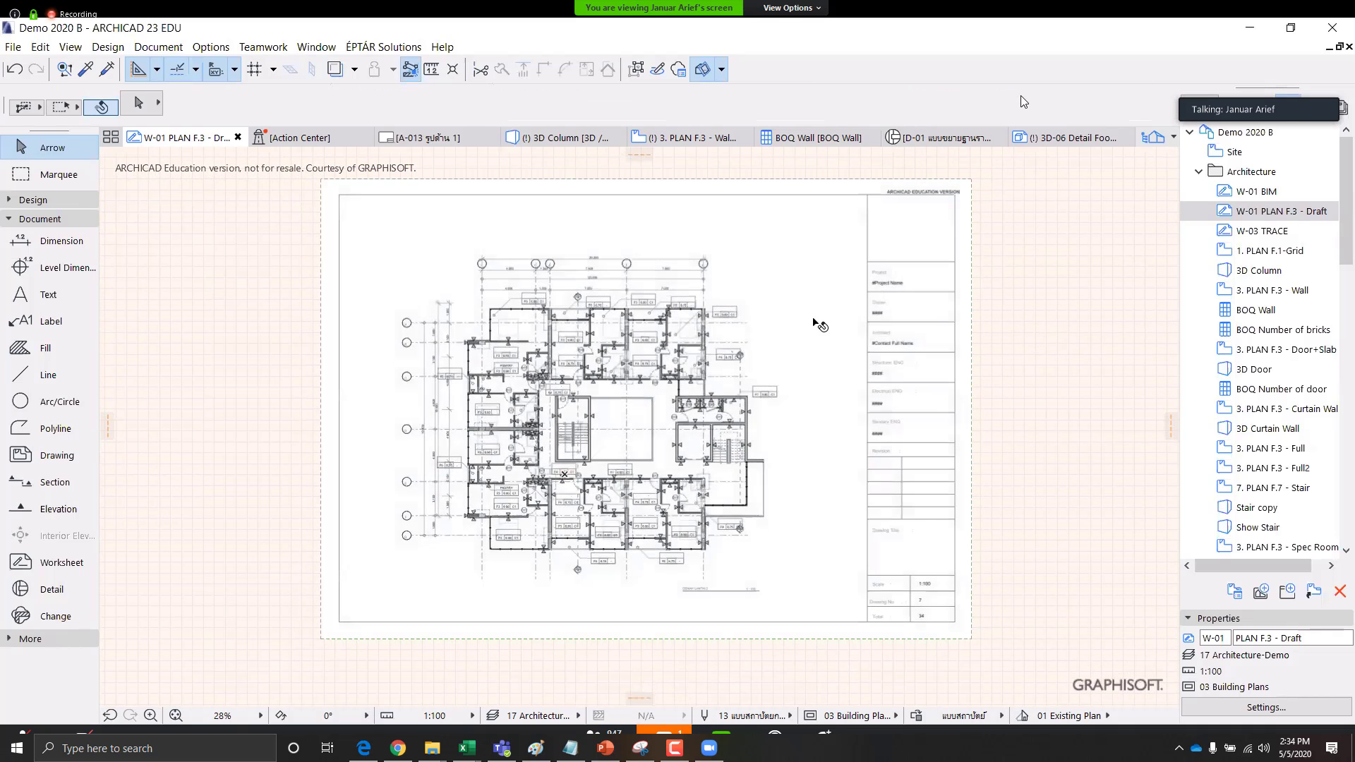
{"action": "left_click", "coordinate": [817, 295]}
{"action": "right_click", "coordinate": [818, 294]}
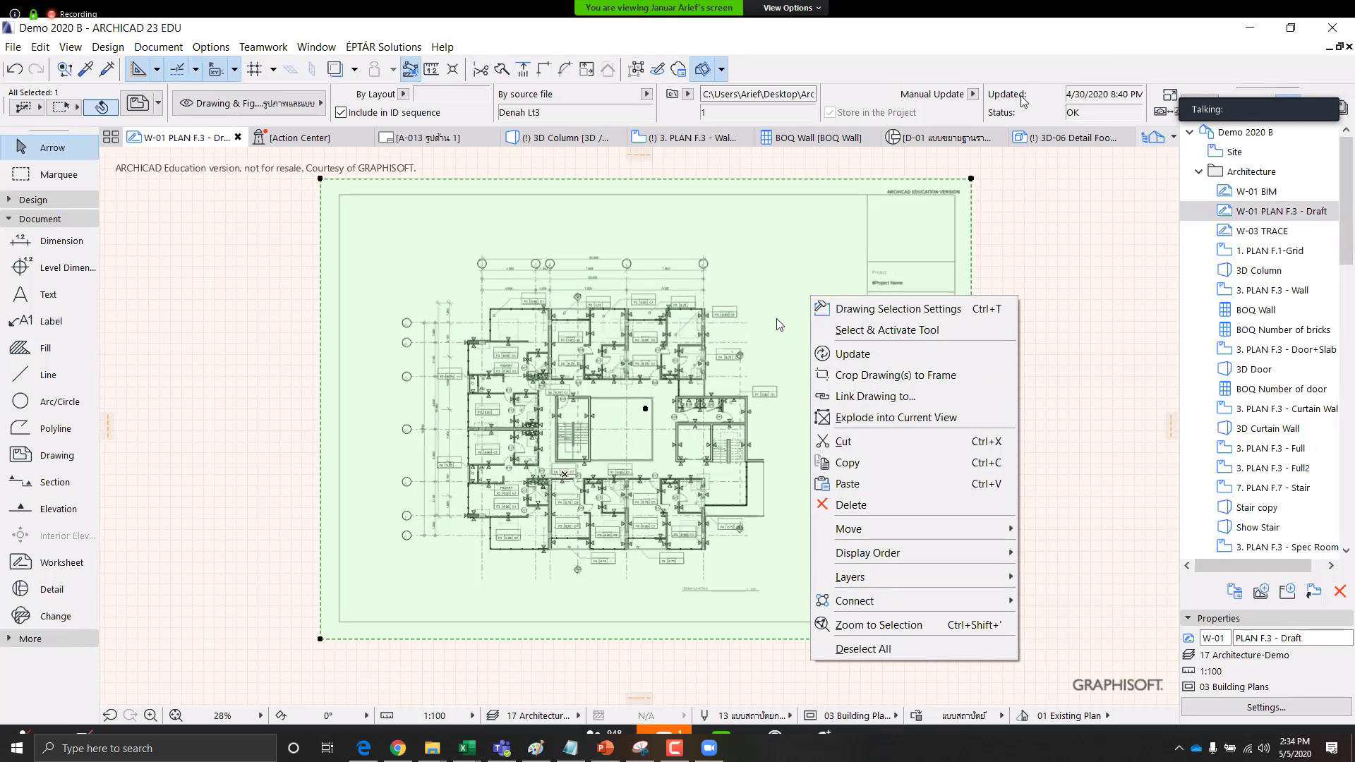
{"action": "left_click", "coordinate": [896, 417]}
{"action": "left_click", "coordinate": [507, 220]}
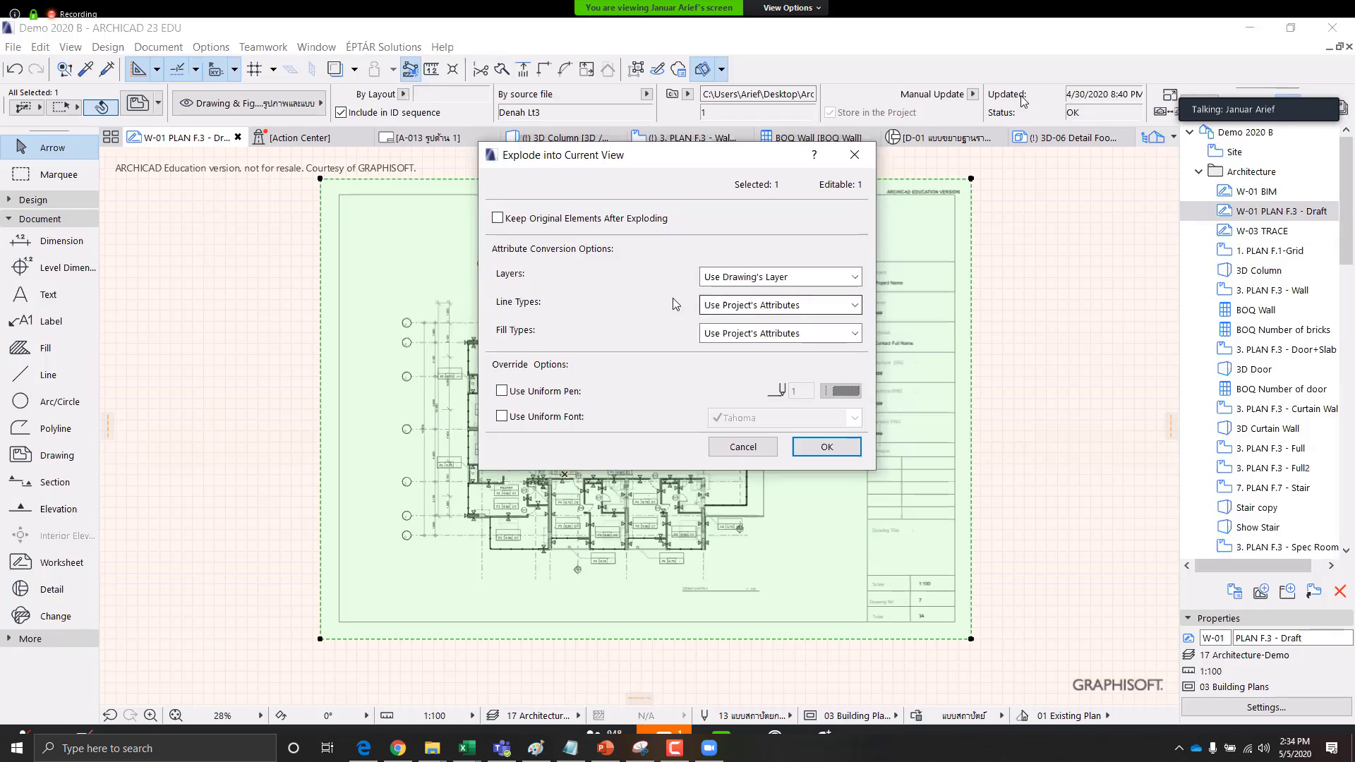
{"action": "left_click", "coordinate": [502, 391]}
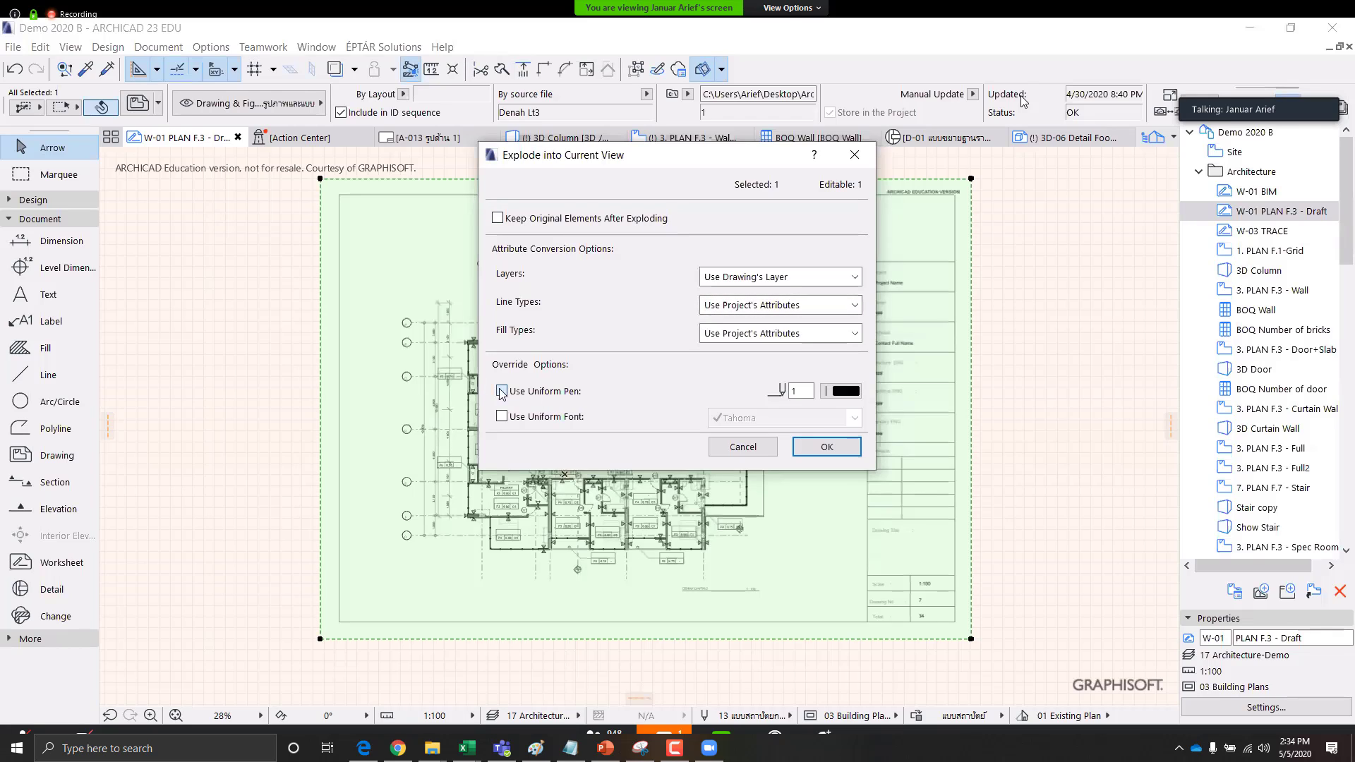
{"action": "left_click", "coordinate": [826, 393]}
{"action": "left_click", "coordinate": [1182, 387]}
{"action": "left_click", "coordinate": [828, 448]}
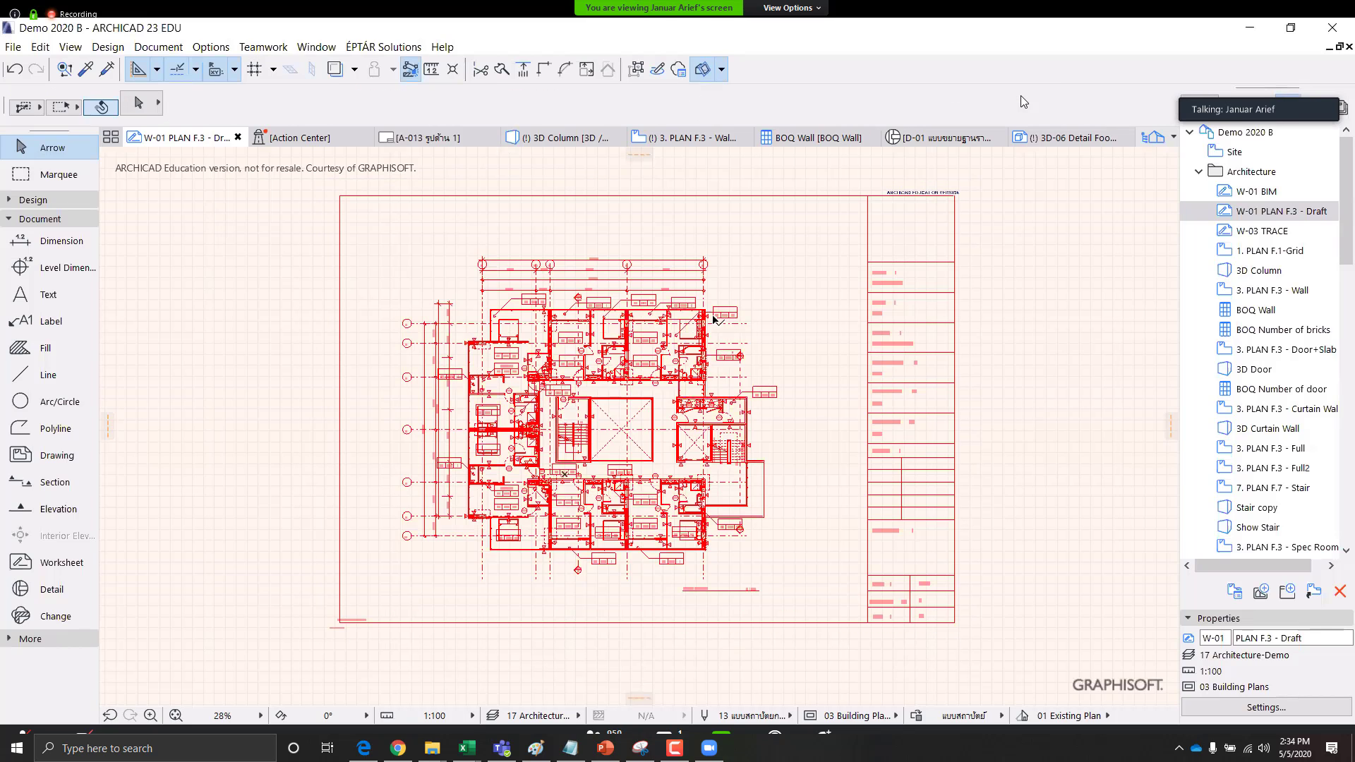
Measure the distance between grid axes 3 and 4 along the plan's upper dimension line
{"action": "scroll", "coordinate": [715, 319], "scroll_direction": "up", "scroll_amount": 2}
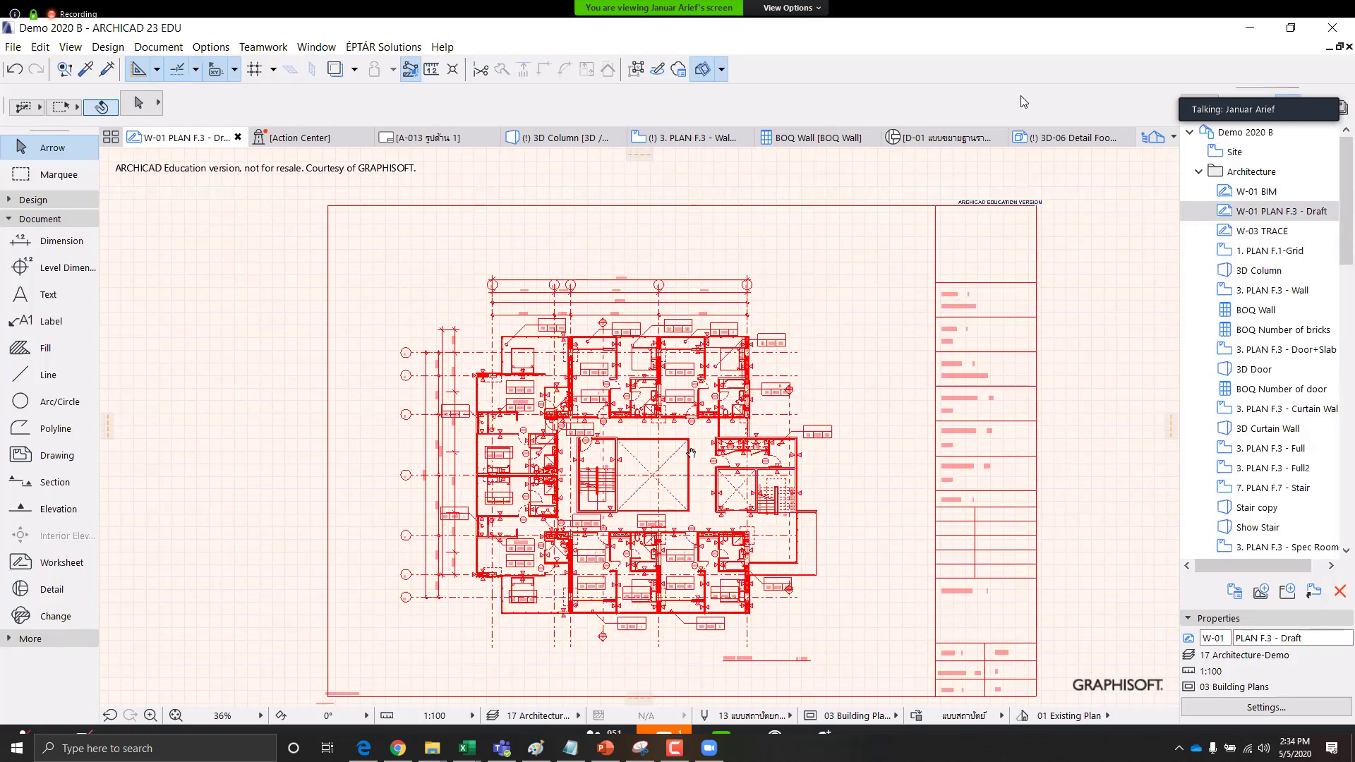
{"action": "scroll", "coordinate": [811, 296], "scroll_direction": "up", "scroll_amount": 3}
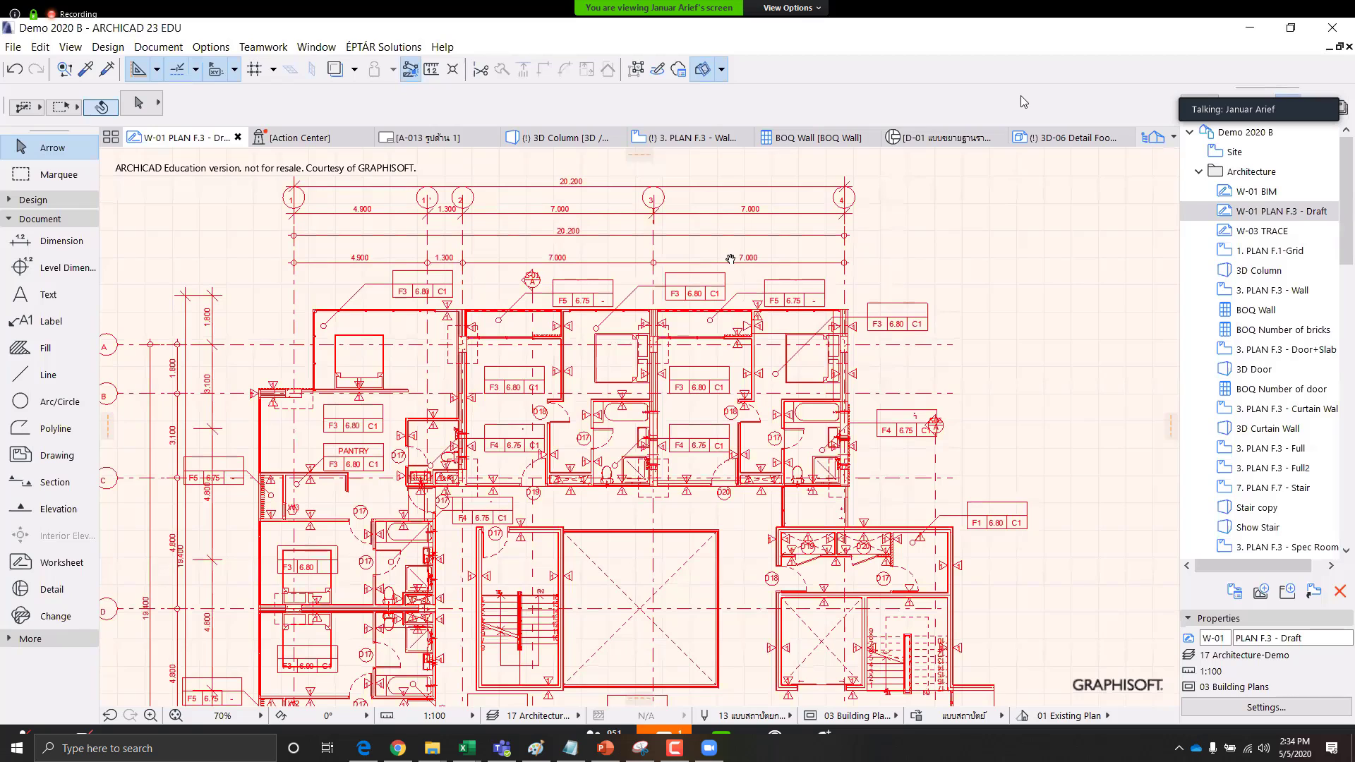
{"action": "scroll", "coordinate": [616, 289], "scroll_direction": "up", "scroll_amount": 3}
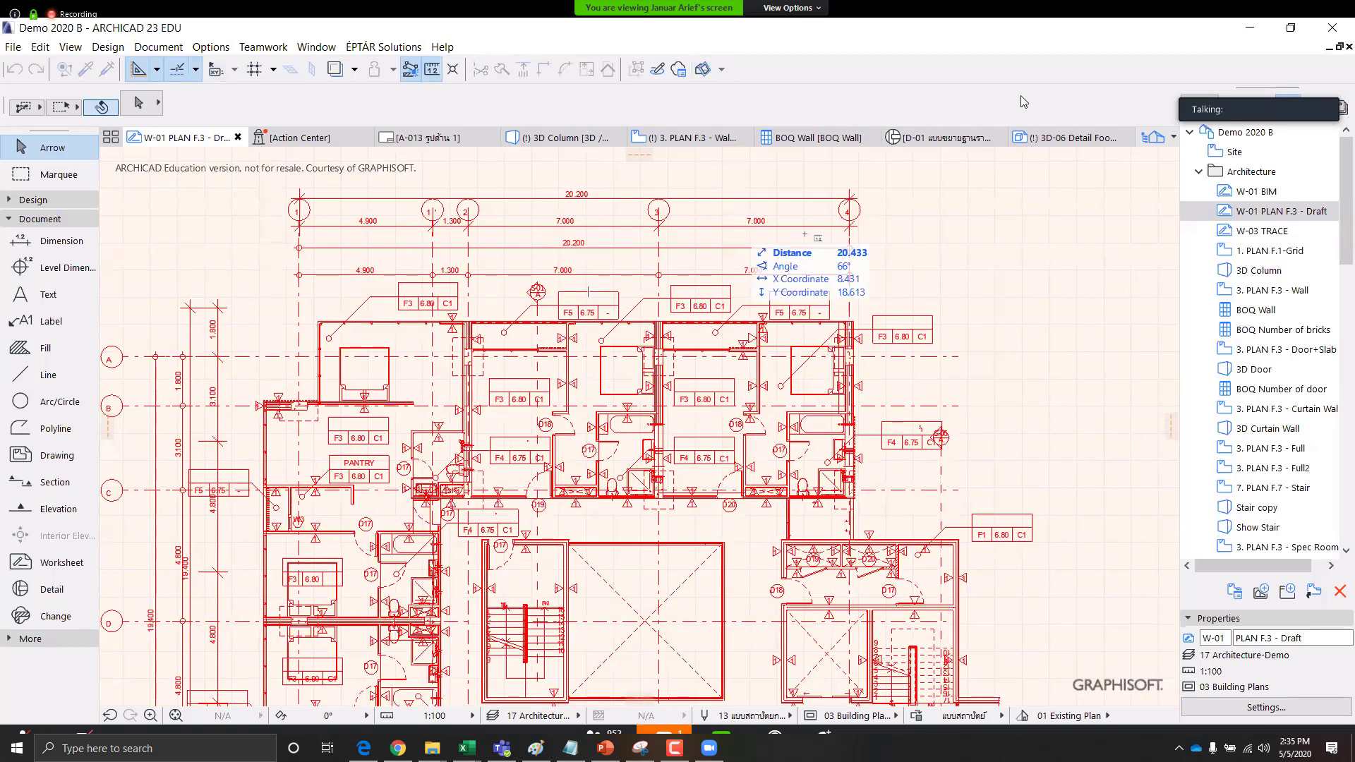
{"action": "scroll", "coordinate": [805, 236], "scroll_direction": "up", "scroll_amount": 1}
{"action": "scroll", "coordinate": [673, 261], "scroll_direction": "up", "scroll_amount": 3}
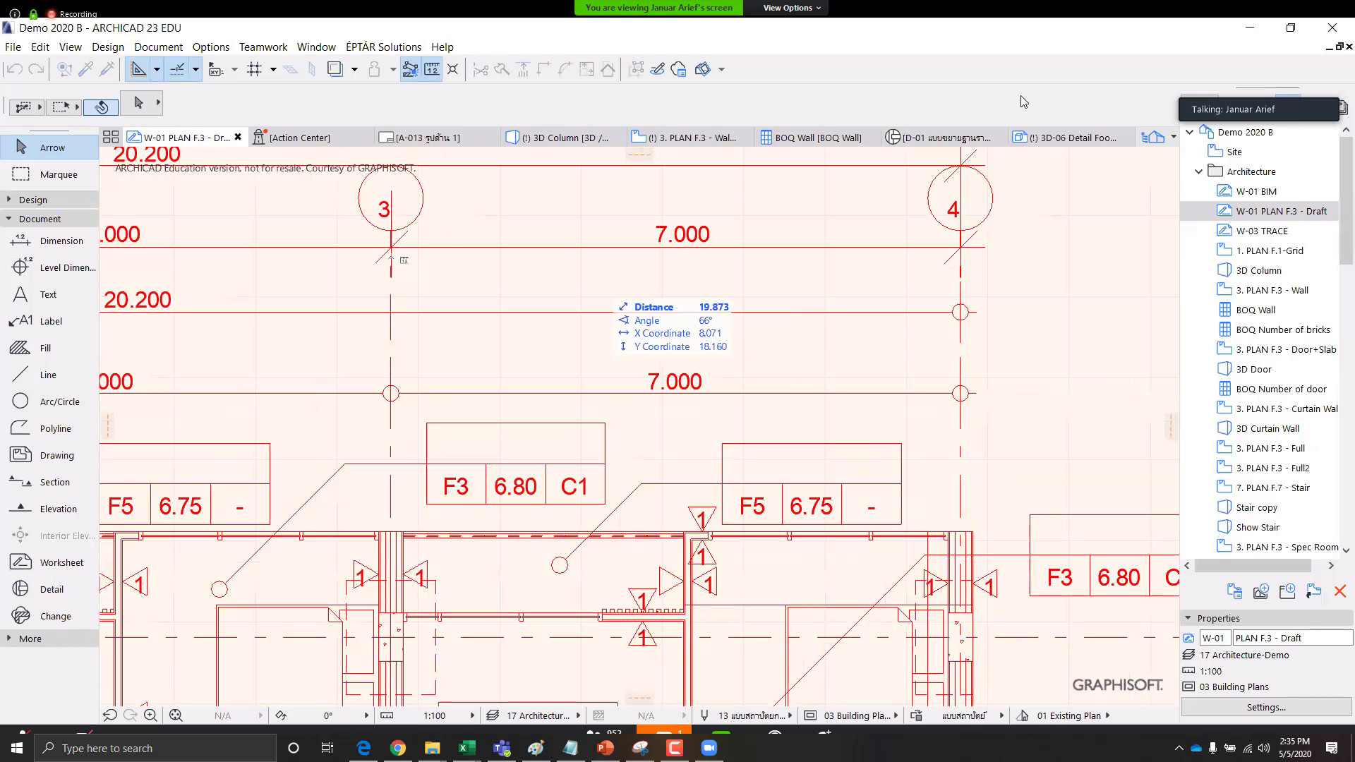
{"action": "left_click", "coordinate": [391, 247]}
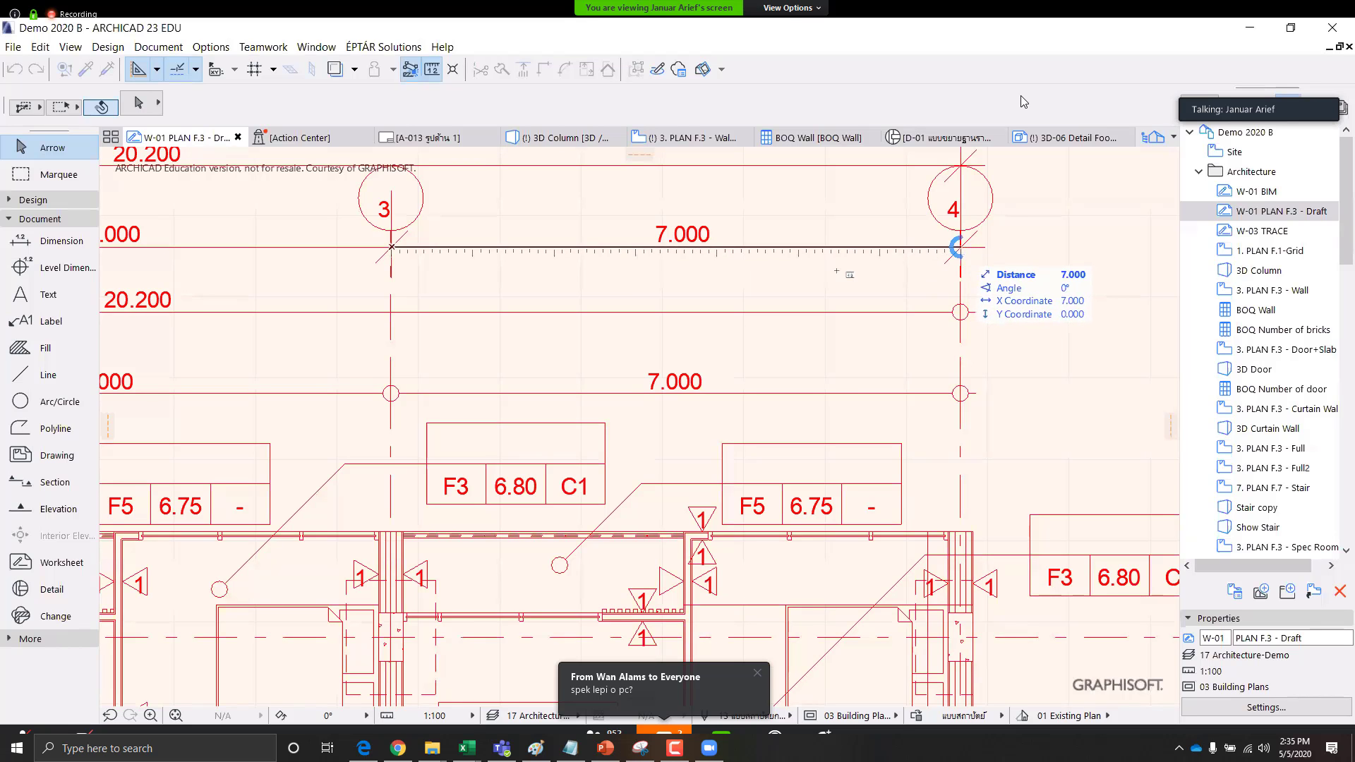
{"action": "scroll", "coordinate": [961, 247], "scroll_direction": "down", "scroll_amount": 3}
{"action": "scroll", "coordinate": [819, 293], "scroll_direction": "down", "scroll_amount": 1}
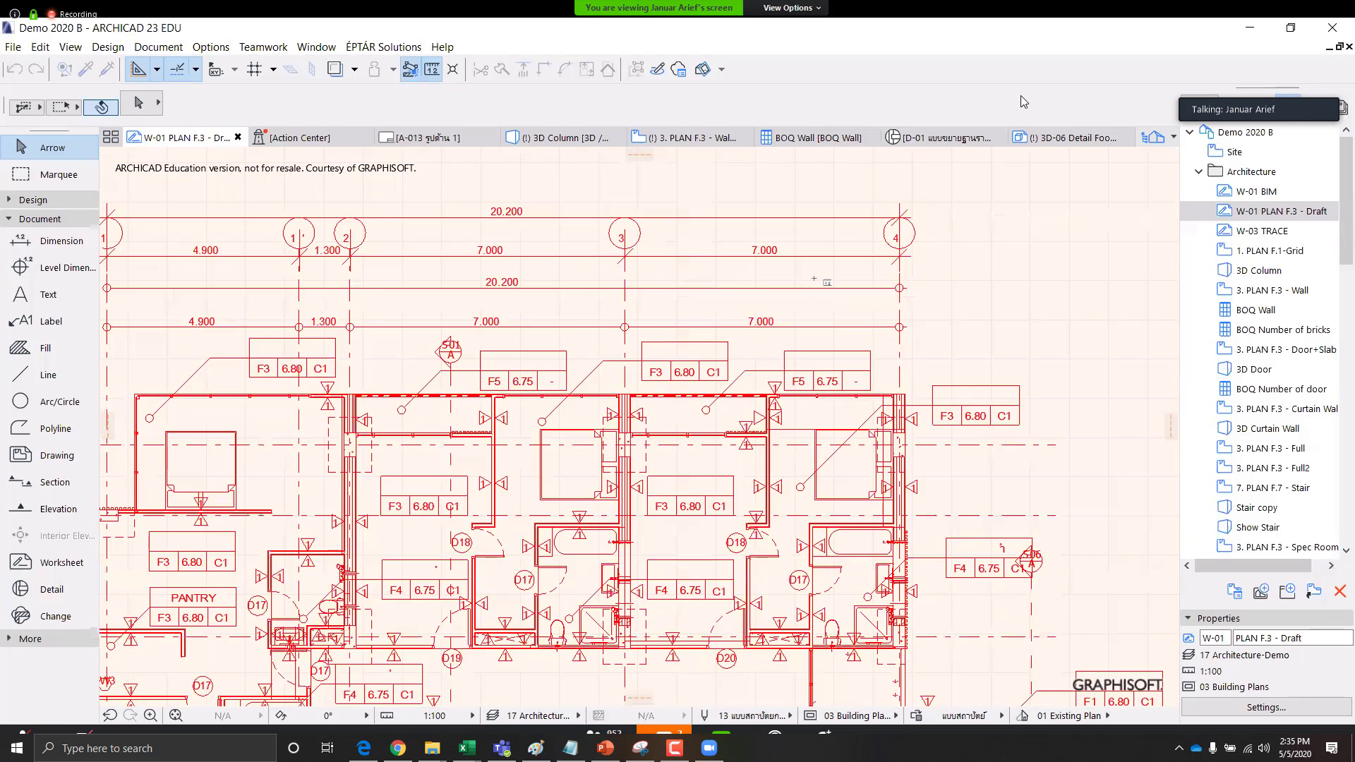
{"action": "scroll", "coordinate": [812, 272], "scroll_direction": "down", "scroll_amount": 1}
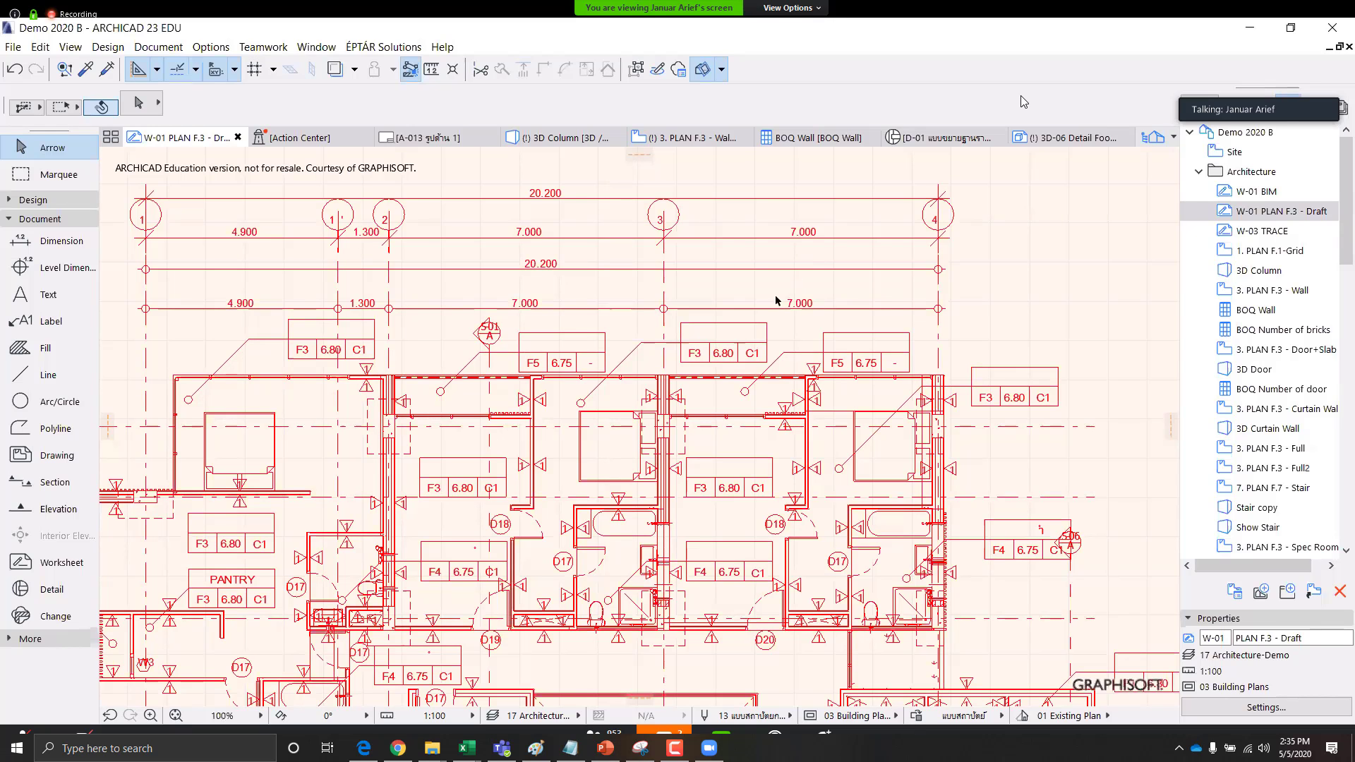
{"action": "scroll", "coordinate": [783, 300], "scroll_direction": "down", "scroll_amount": 3}
{"action": "scroll", "coordinate": [777, 308], "scroll_direction": "down", "scroll_amount": 2}
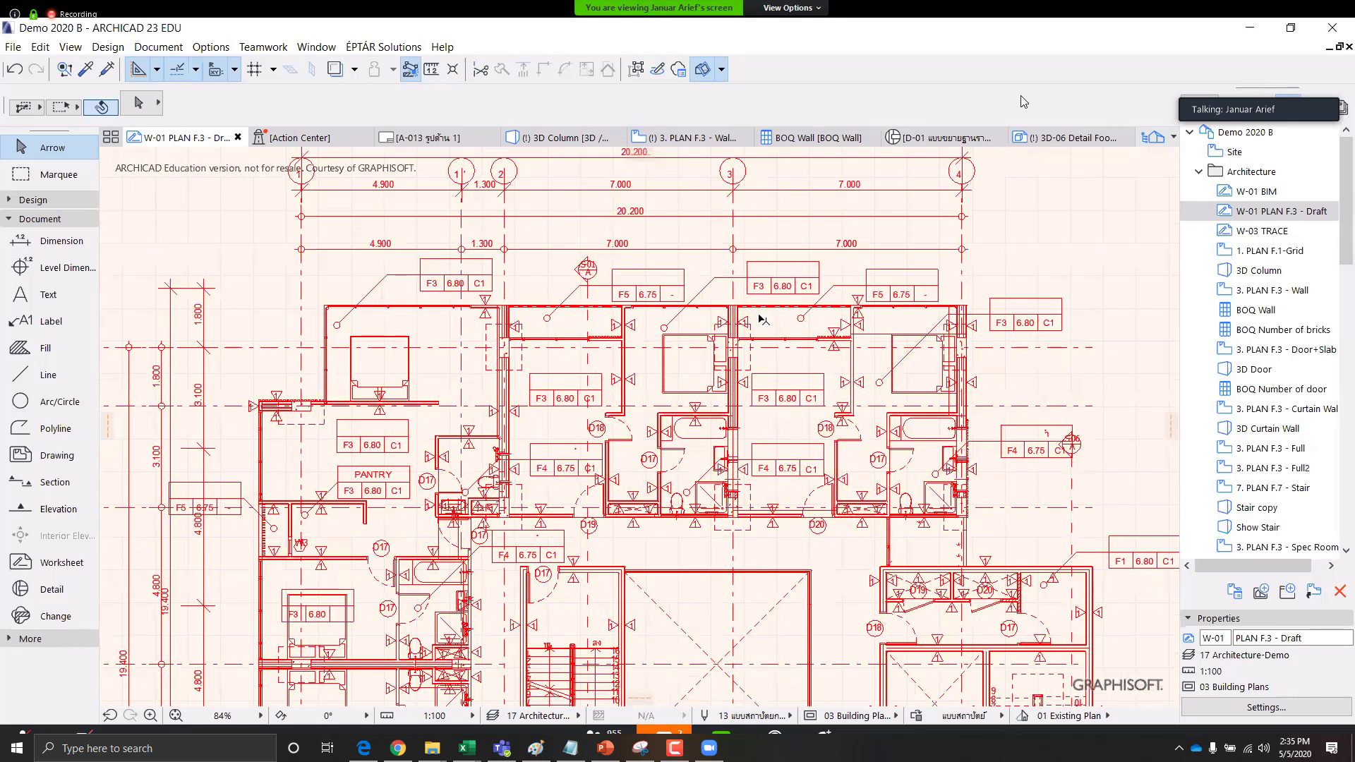
{"action": "scroll", "coordinate": [729, 326], "scroll_direction": "down", "scroll_amount": 2}
{"action": "scroll", "coordinate": [608, 328], "scroll_direction": "down", "scroll_amount": 2}
{"action": "scroll", "coordinate": [613, 347], "scroll_direction": "down", "scroll_amount": 1}
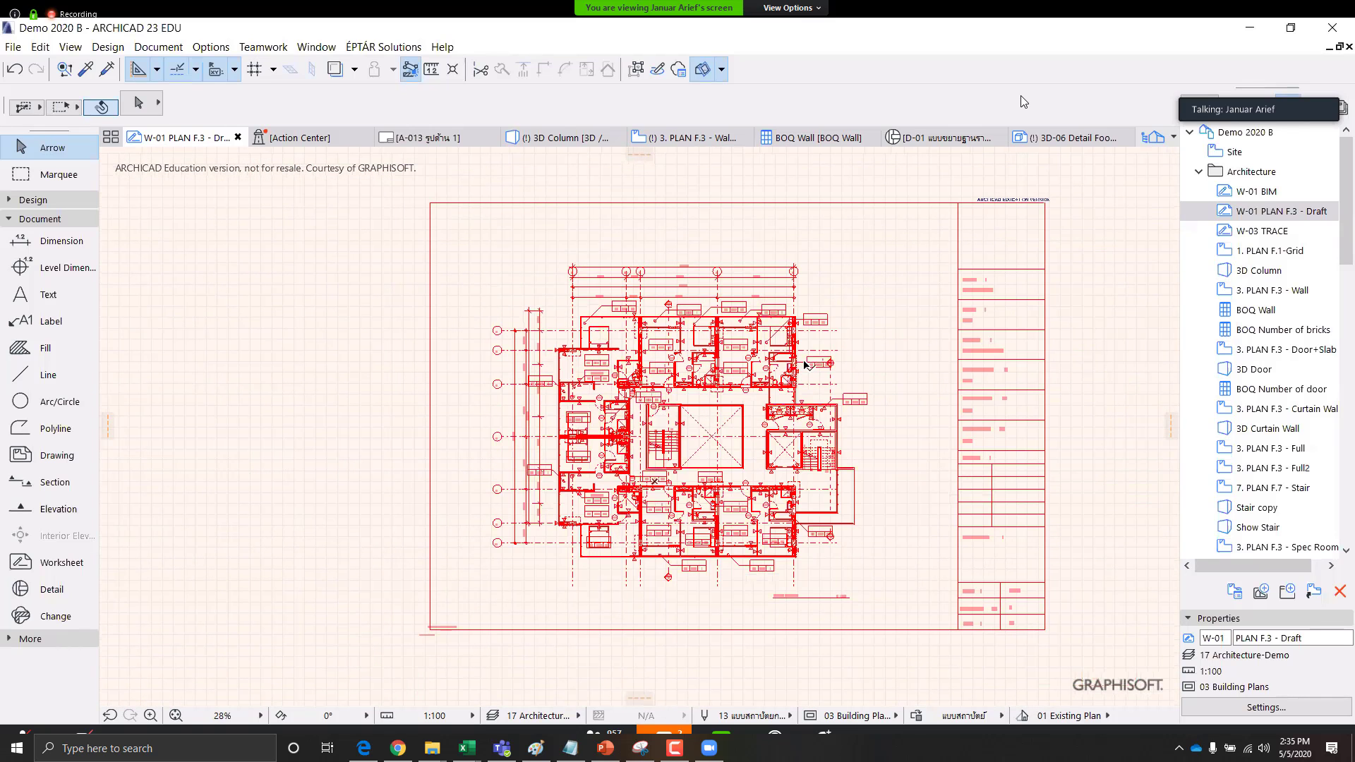
{"action": "scroll", "coordinate": [913, 359], "scroll_direction": "up", "scroll_amount": 1}
{"action": "scroll", "coordinate": [860, 357], "scroll_direction": "up", "scroll_amount": 2}
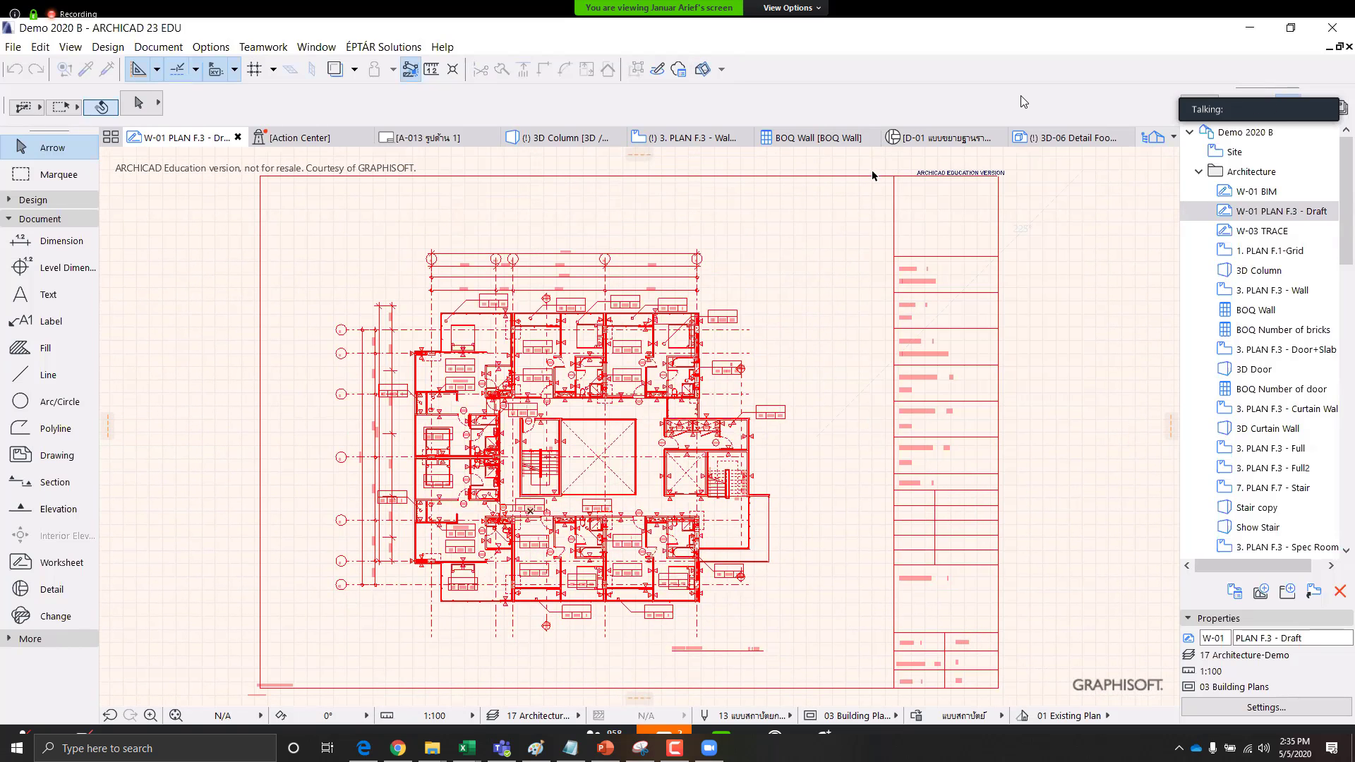
{"action": "key", "text": "ctrl+a"}
{"action": "key", "text": "Escape"}
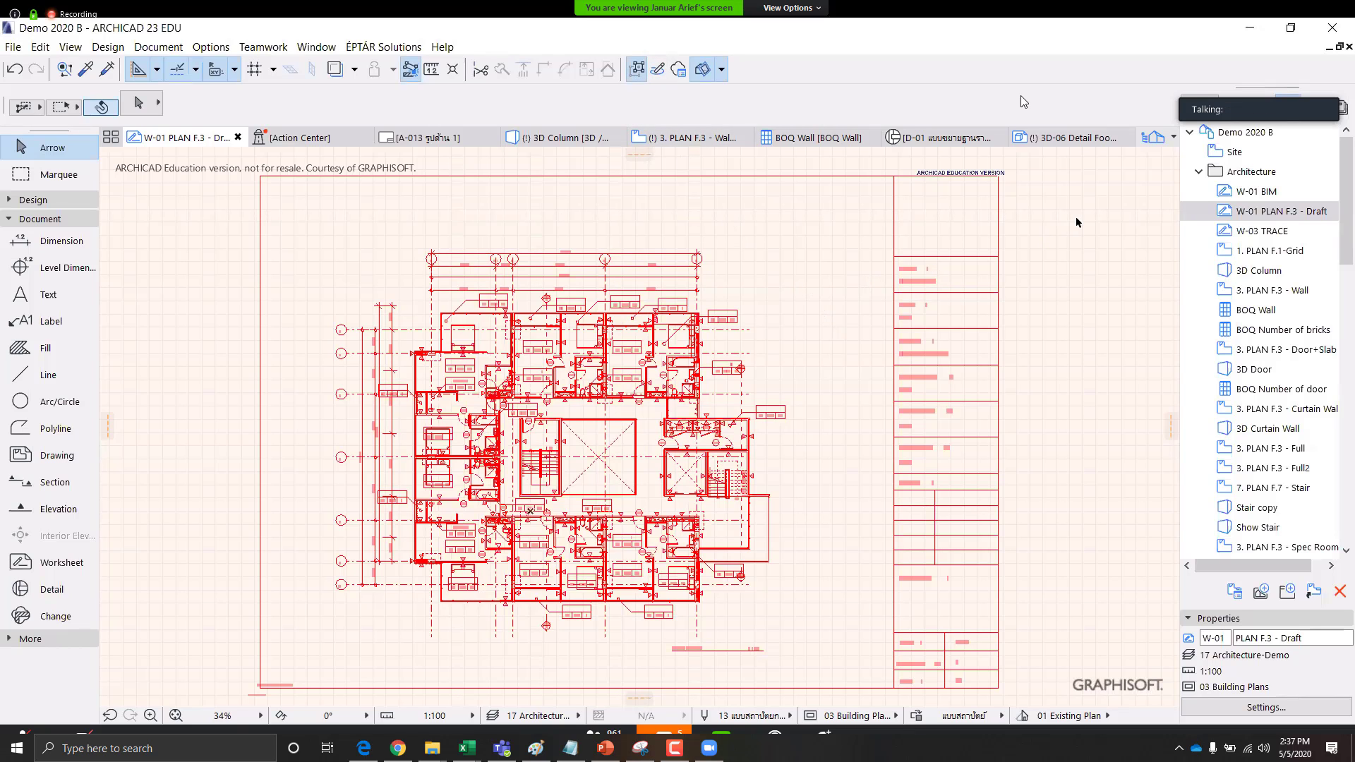
Delete the title block, the sheet frame and the leftover text outside the exploded floor plan
{"action": "left_click_drag", "start_coordinate": [1078, 222], "coordinate": [852, 370]}
{"action": "scroll", "coordinate": [845, 293], "scroll_direction": "down", "scroll_amount": 2}
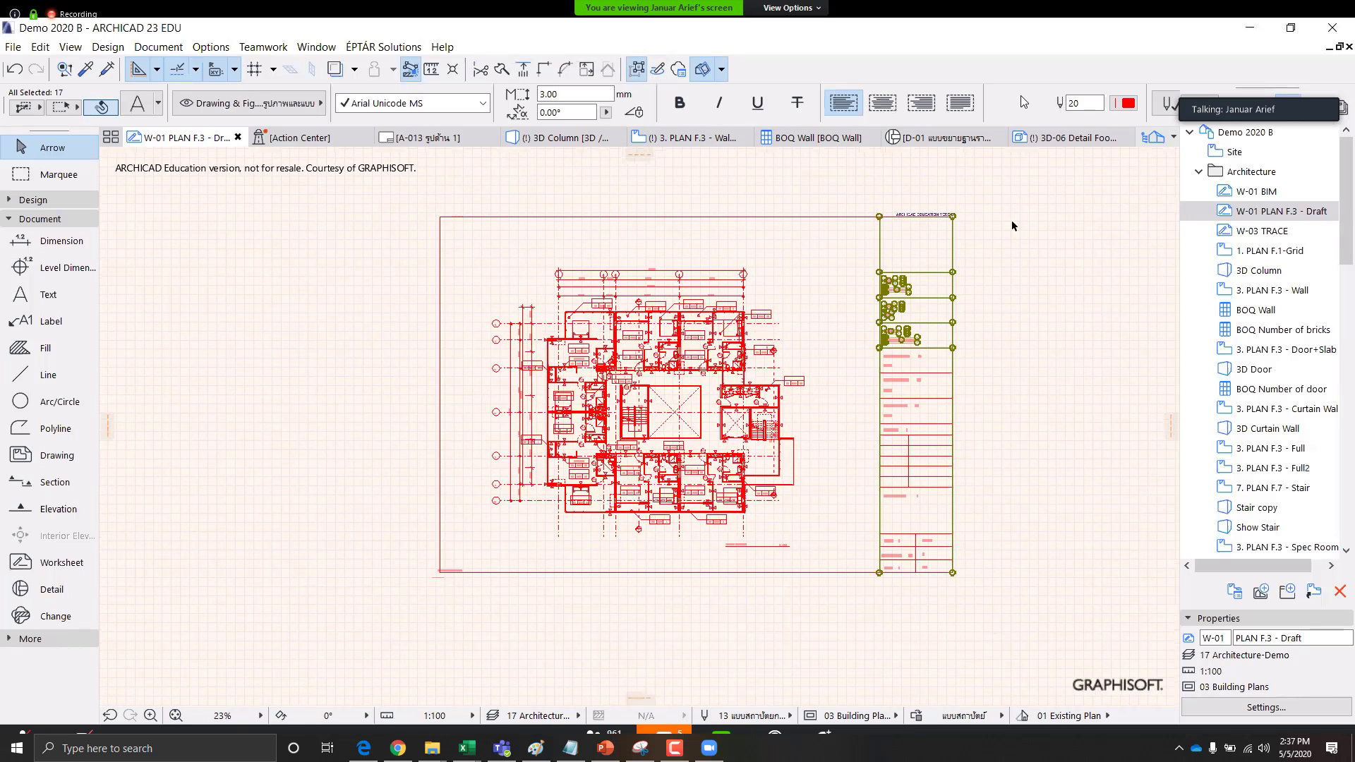
{"action": "key", "text": "Delete"}
{"action": "left_click_drag", "start_coordinate": [1024, 213], "coordinate": [415, 267]}
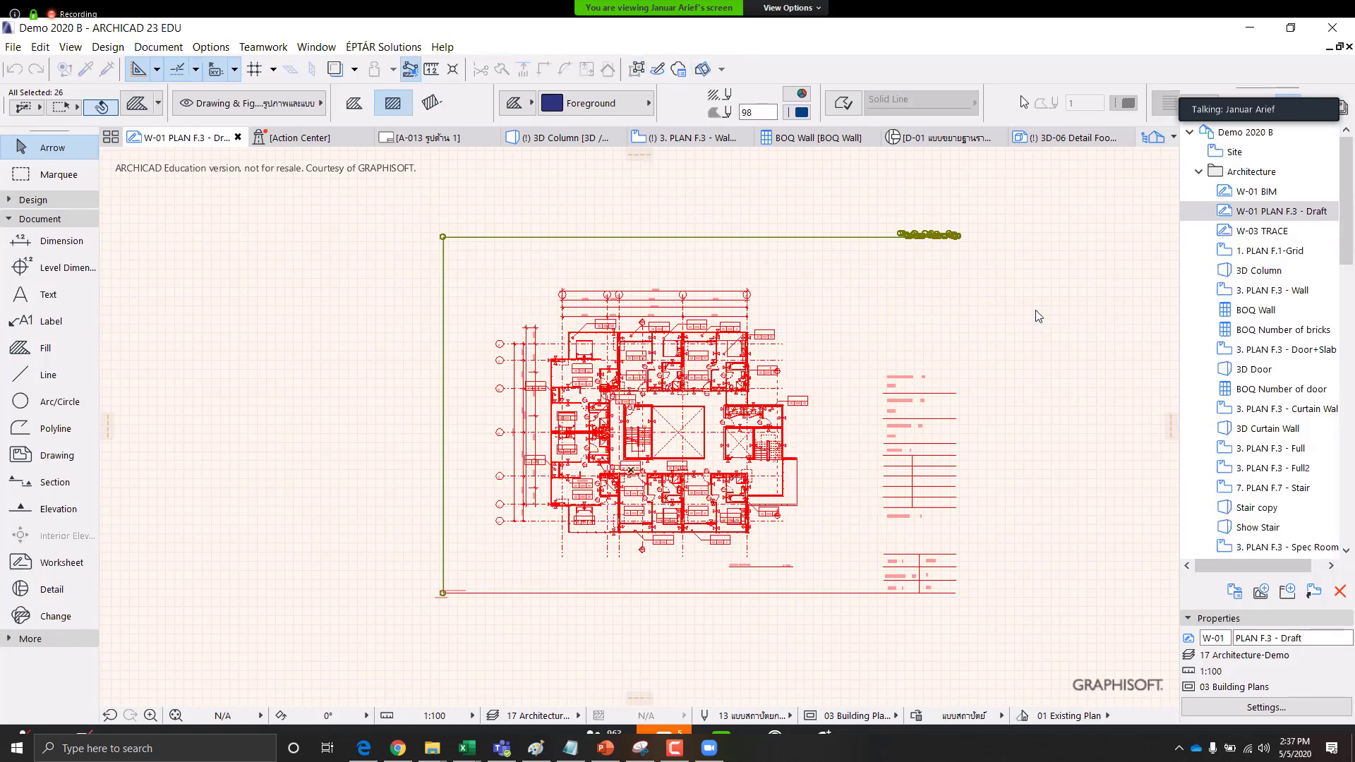
{"action": "key", "text": "Delete"}
{"action": "left_click_drag", "start_coordinate": [1039, 305], "coordinate": [856, 635]}
{"action": "key", "text": "Delete"}
{"action": "left_click_drag", "start_coordinate": [408, 635], "coordinate": [526, 580]}
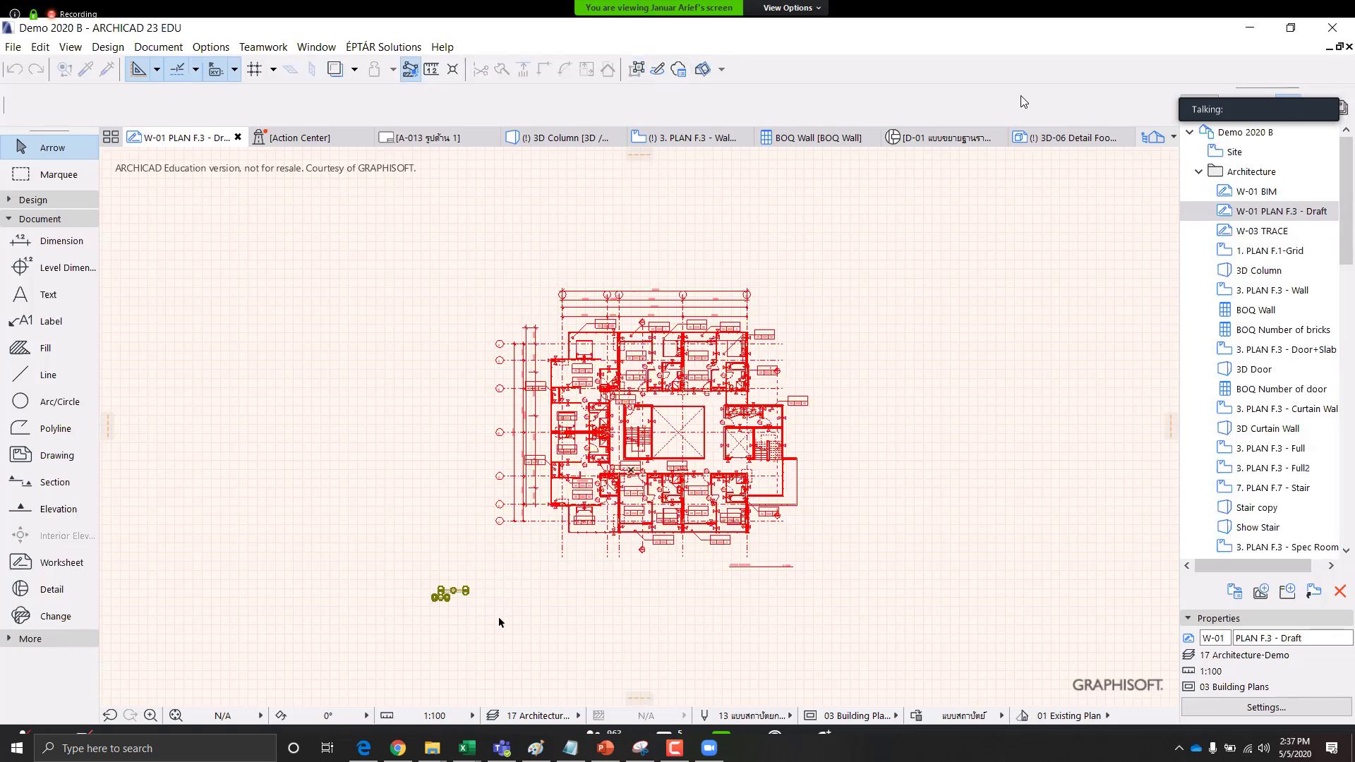
{"action": "key", "text": "Delete"}
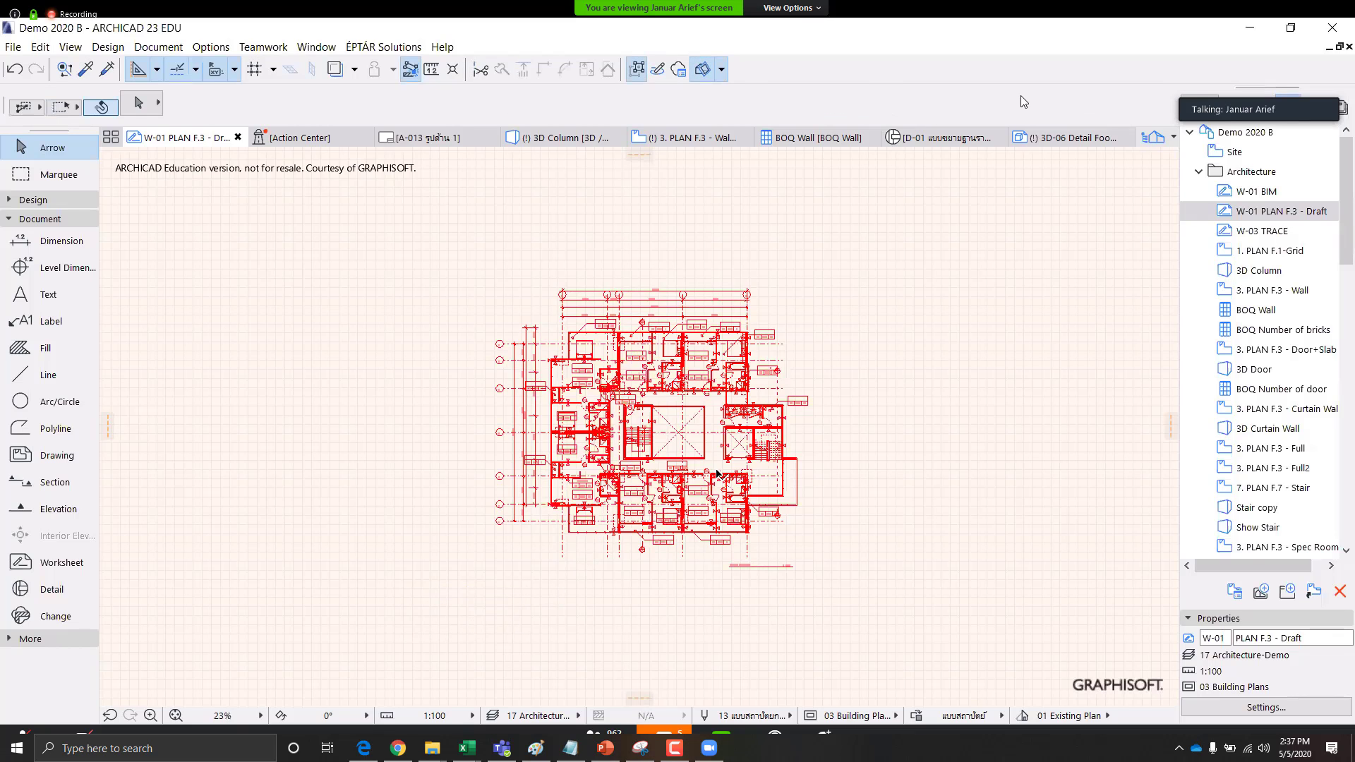
Select all the remaining floor plan elements in the worksheet
{"action": "scroll", "coordinate": [625, 350], "scroll_direction": "up", "scroll_amount": 3}
{"action": "middle_click_drag", "start_coordinate": [419, 241], "coordinate": [450, 199]}
{"action": "left_click_drag", "start_coordinate": [450, 199], "coordinate": [1027, 647]}
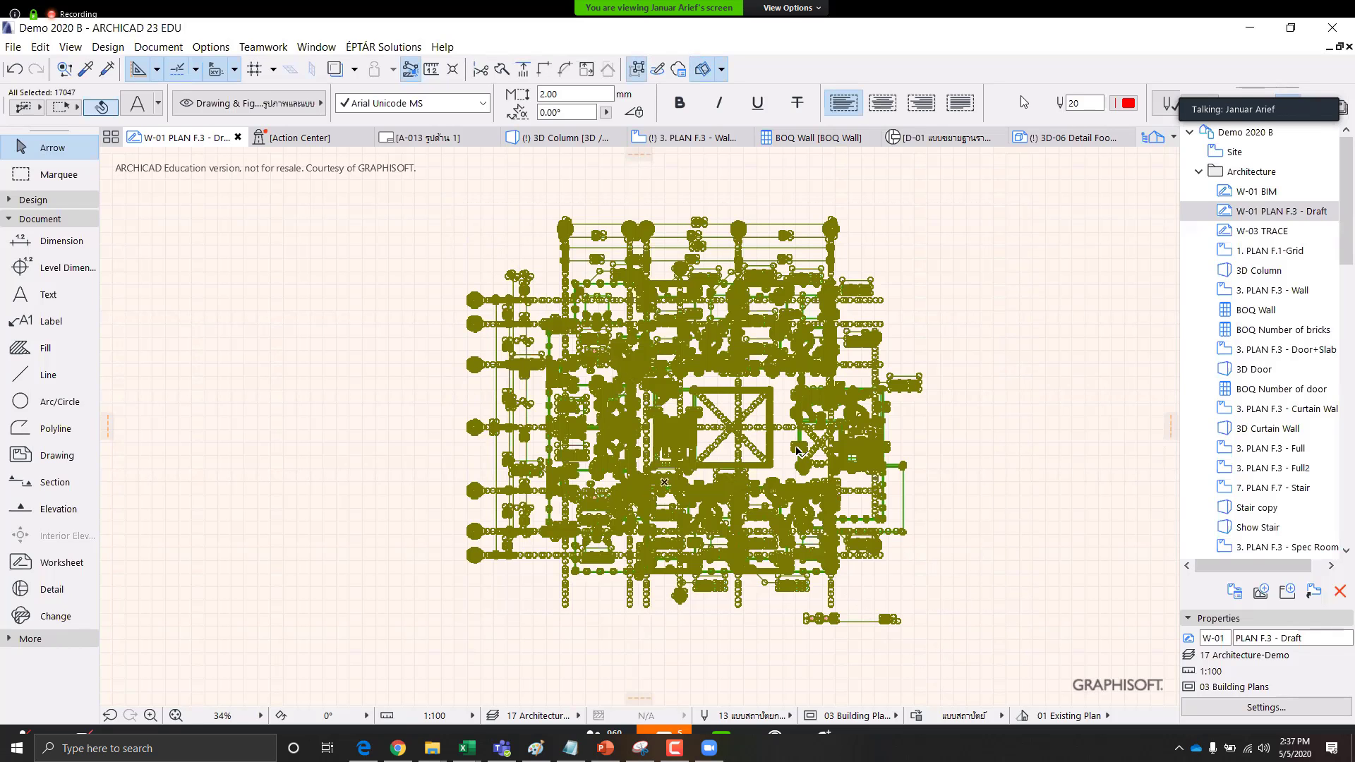
{"action": "scroll", "coordinate": [734, 332], "scroll_direction": "up", "scroll_amount": 4}
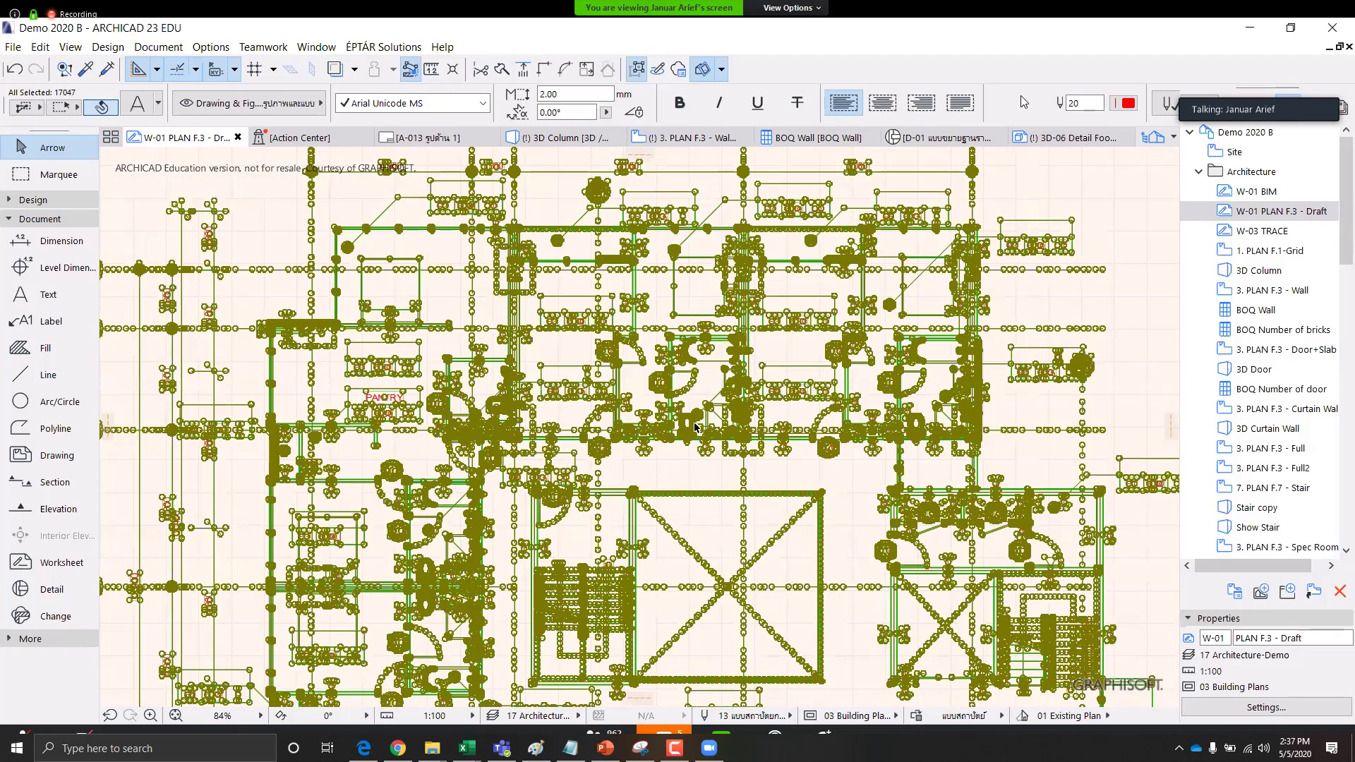
{"action": "scroll", "coordinate": [694, 426], "scroll_direction": "down", "scroll_amount": 2}
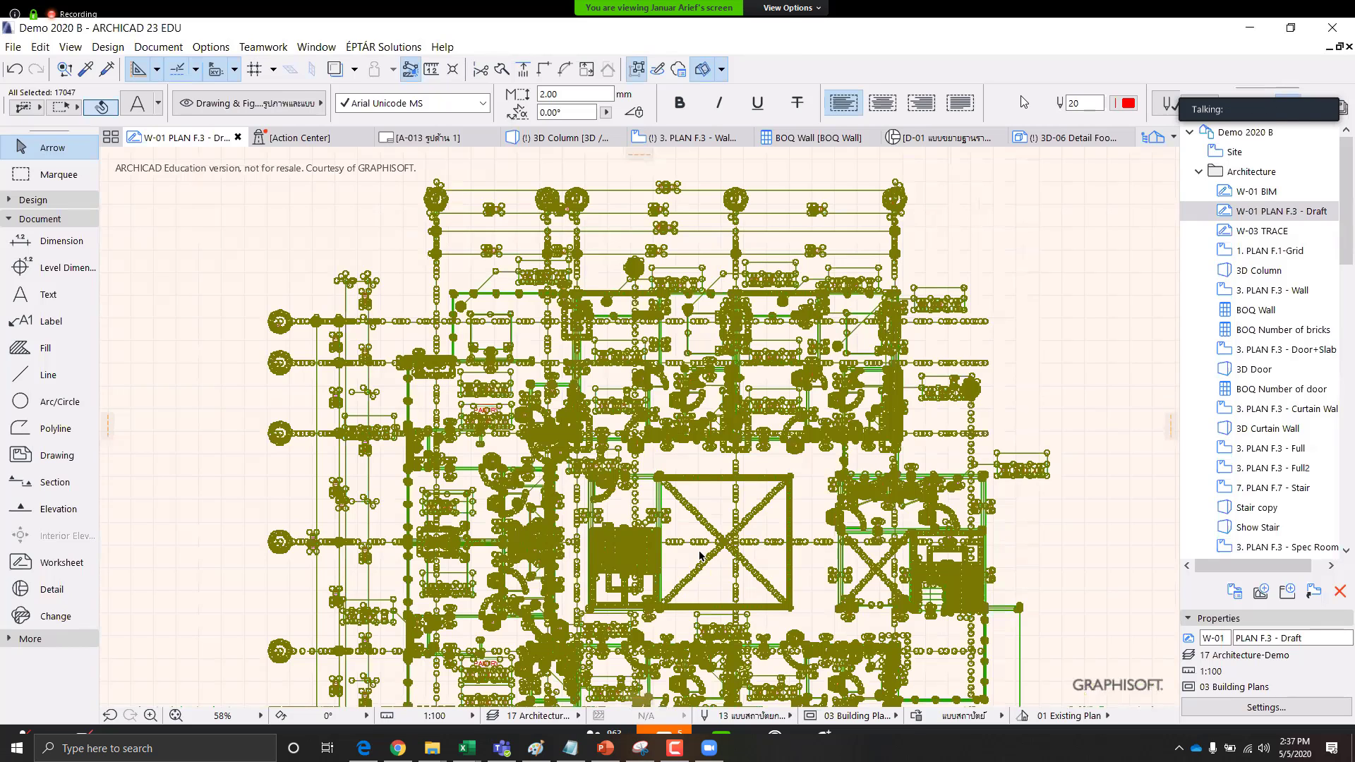
{"action": "middle_click_drag", "start_coordinate": [782, 453], "coordinate": [811, 406]}
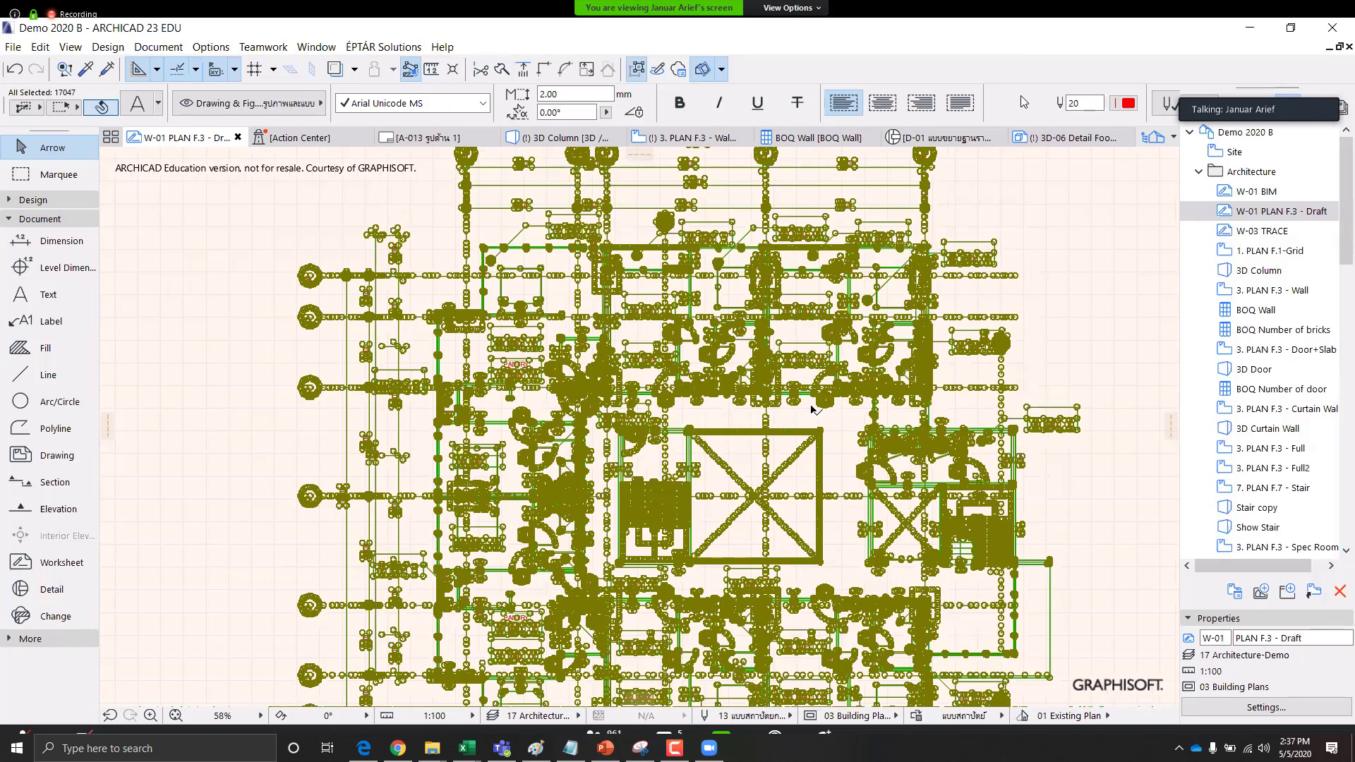
{"action": "middle_click_drag", "start_coordinate": [625, 589], "coordinate": [655, 553]}
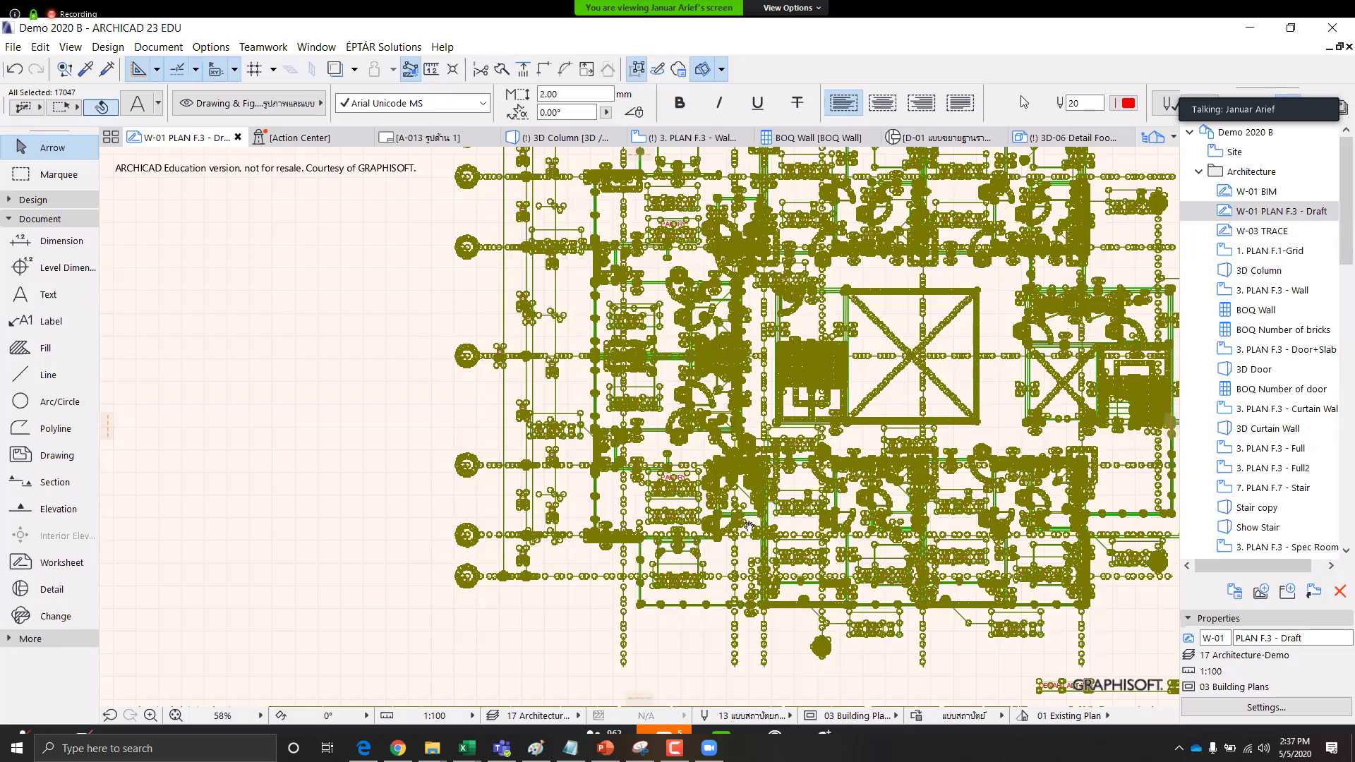
{"action": "middle_click_drag", "start_coordinate": [748, 526], "coordinate": [732, 523]}
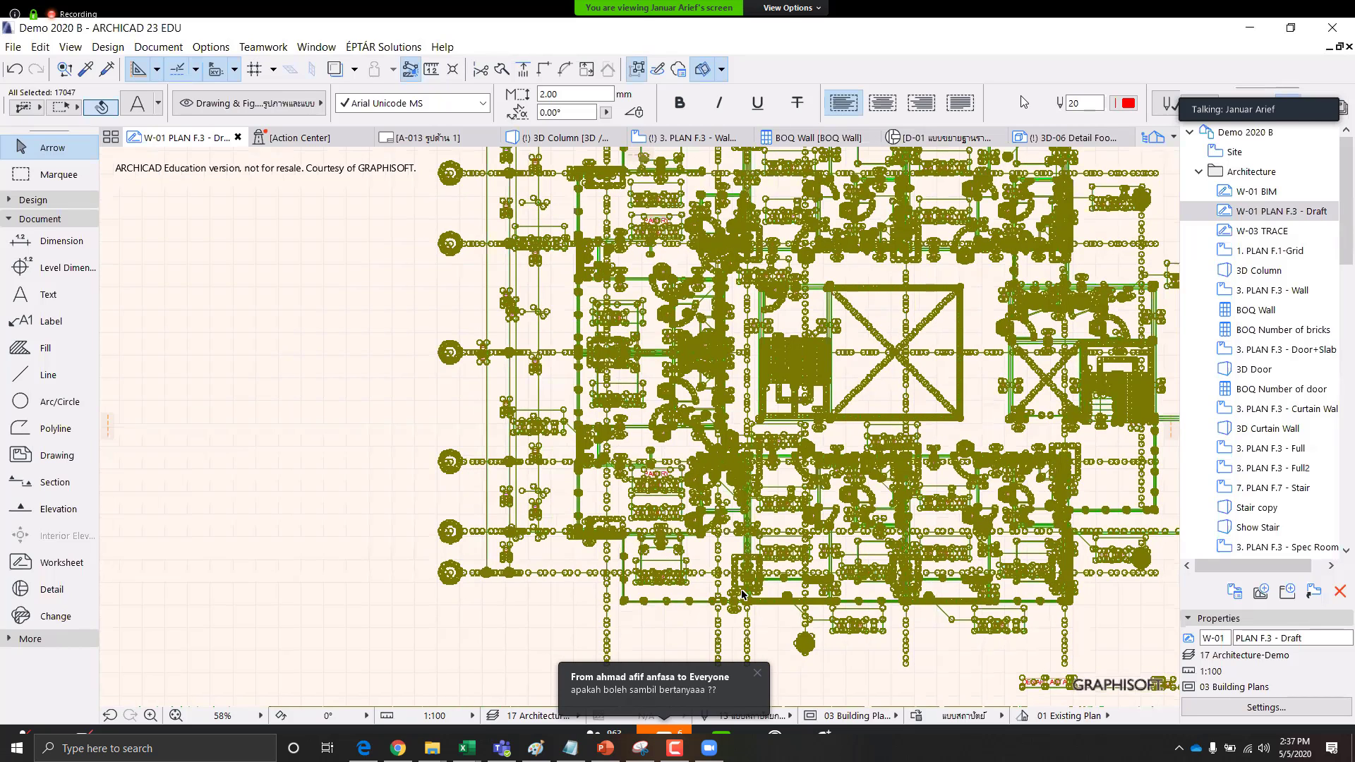
{"action": "middle_click_drag", "start_coordinate": [696, 632], "coordinate": [594, 615]}
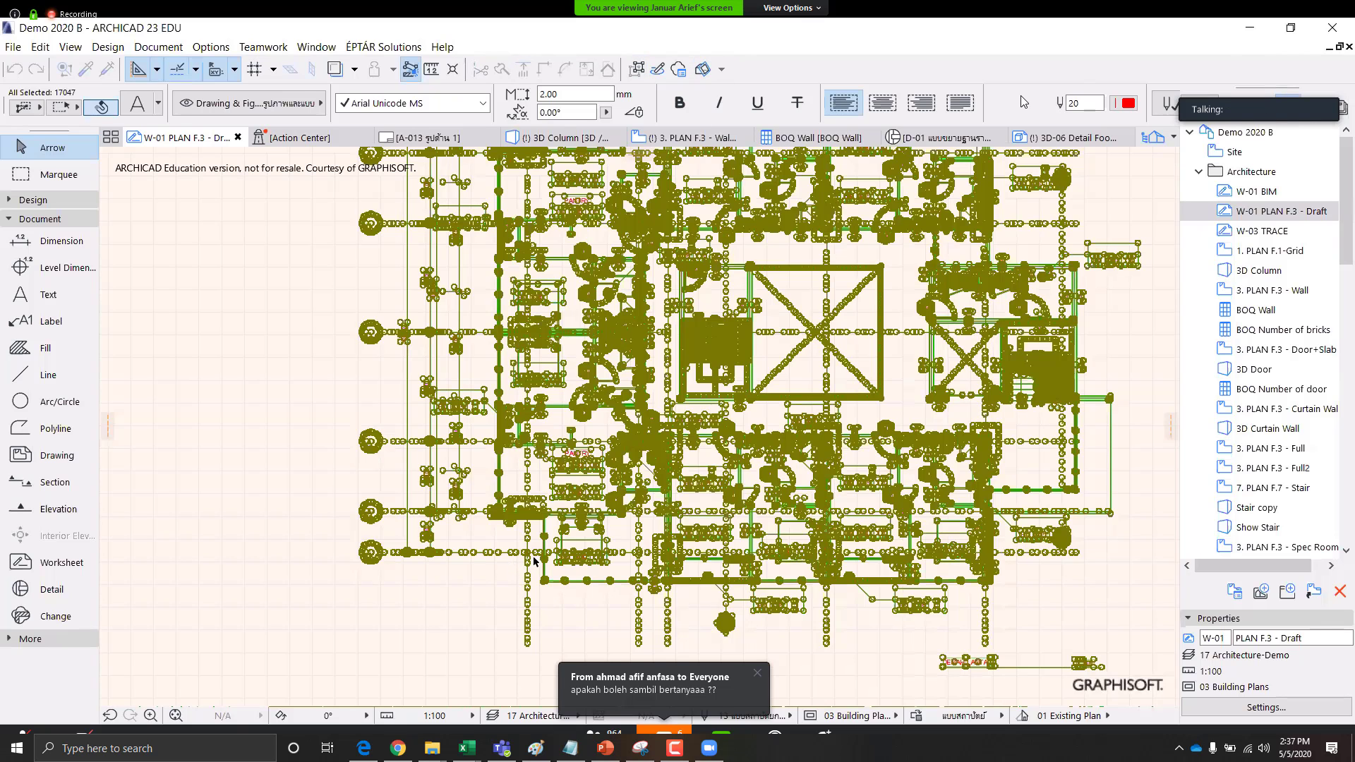
Try to move the selected plan from its lower-left grid intersection onto the project origin
{"action": "scroll", "coordinate": [521, 547], "scroll_direction": "up", "scroll_amount": 3}
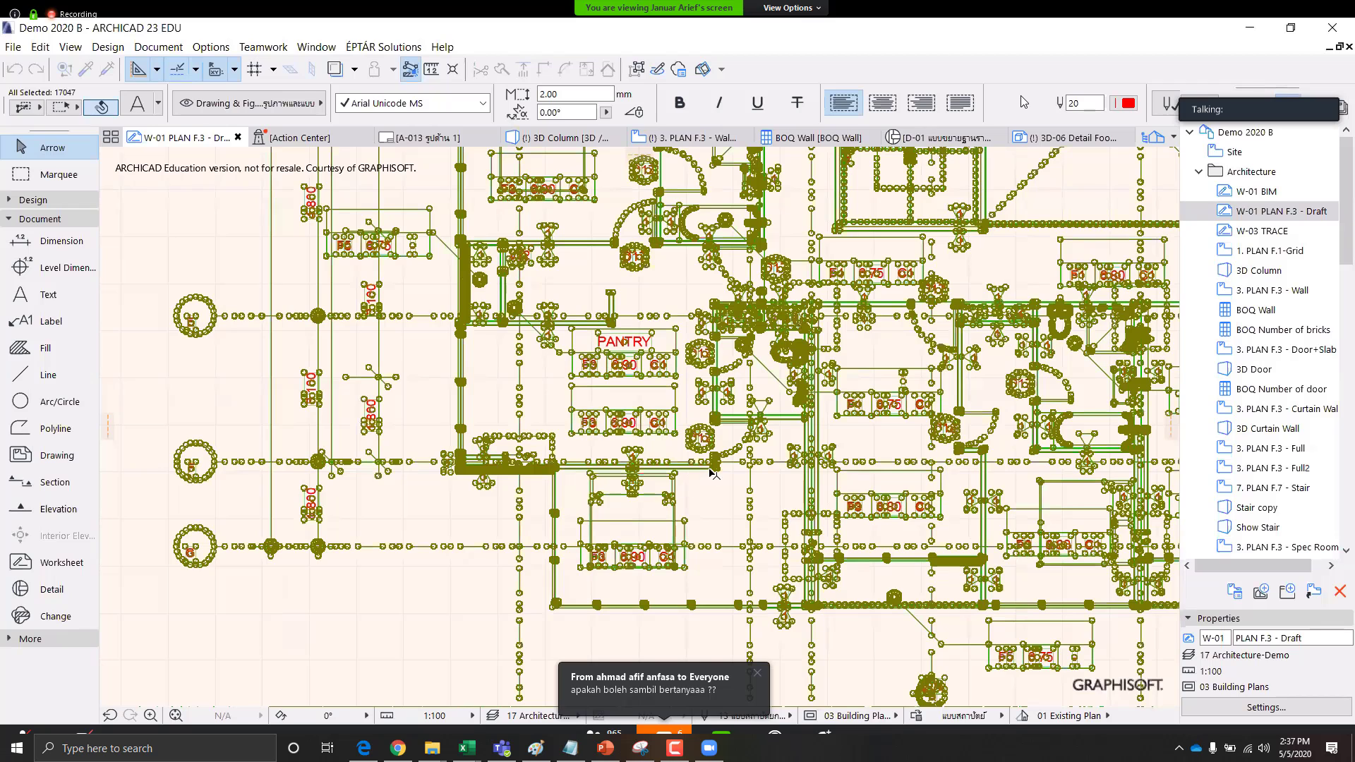
{"action": "scroll", "coordinate": [750, 457], "scroll_direction": "down", "scroll_amount": 3}
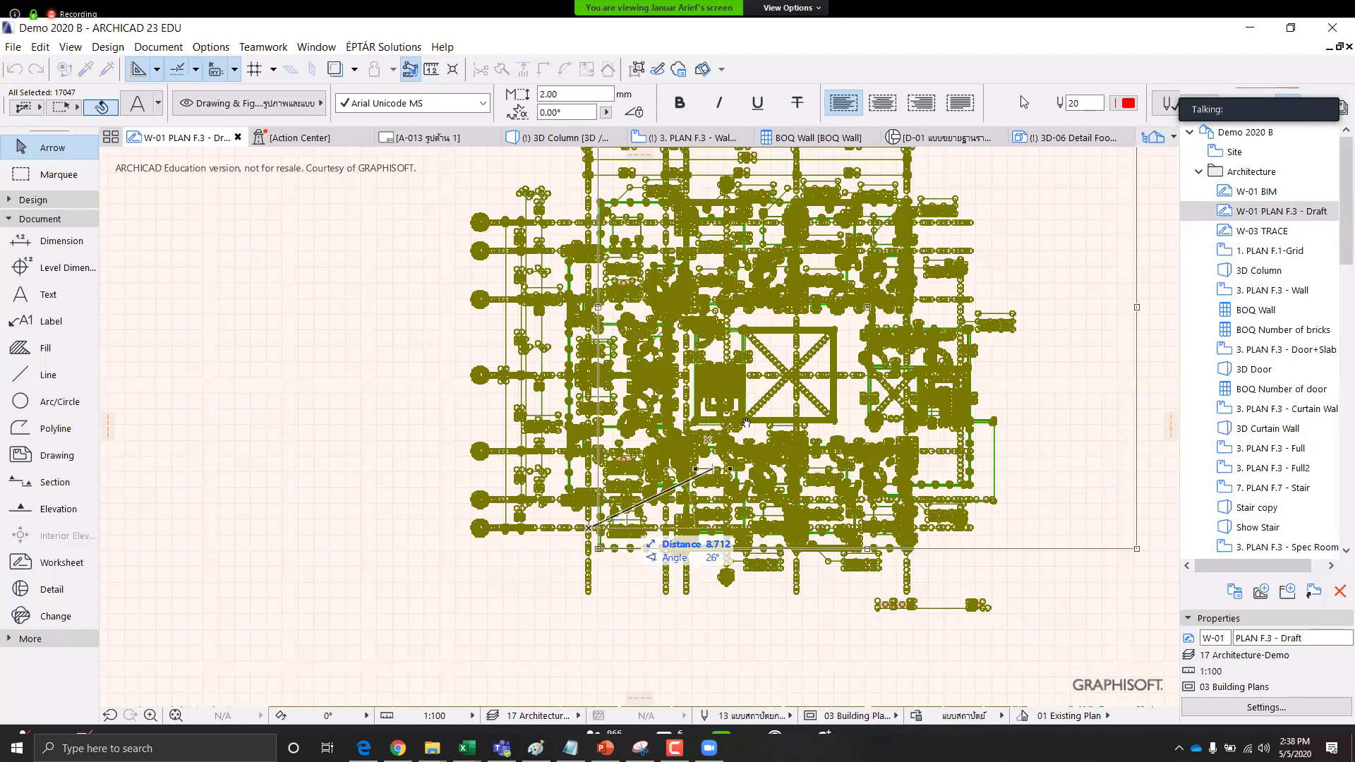
{"action": "middle_click_drag", "start_coordinate": [752, 418], "coordinate": [694, 425]}
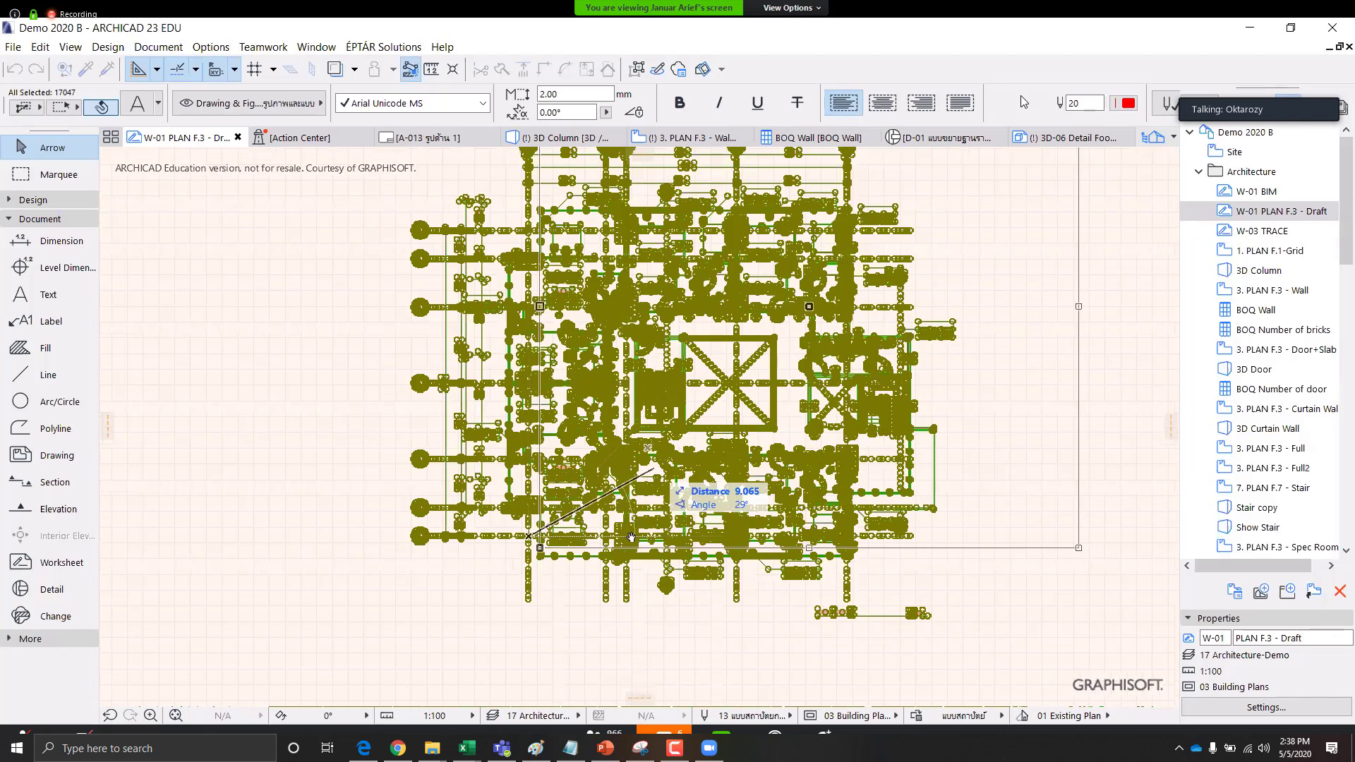
{"action": "key", "text": "Escape"}
{"action": "middle_click_drag", "start_coordinate": [633, 609], "coordinate": [631, 516]}
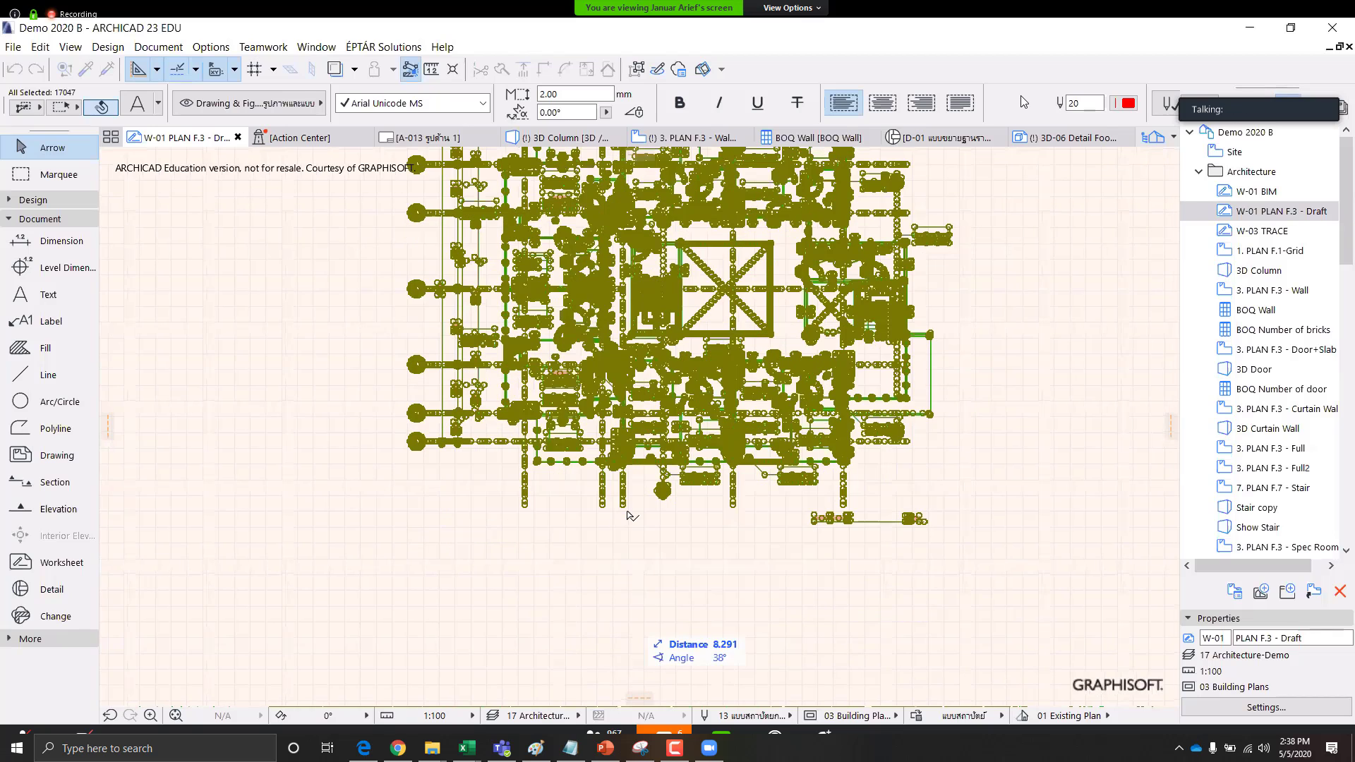
{"action": "scroll", "coordinate": [663, 529], "scroll_direction": "down", "scroll_amount": 3}
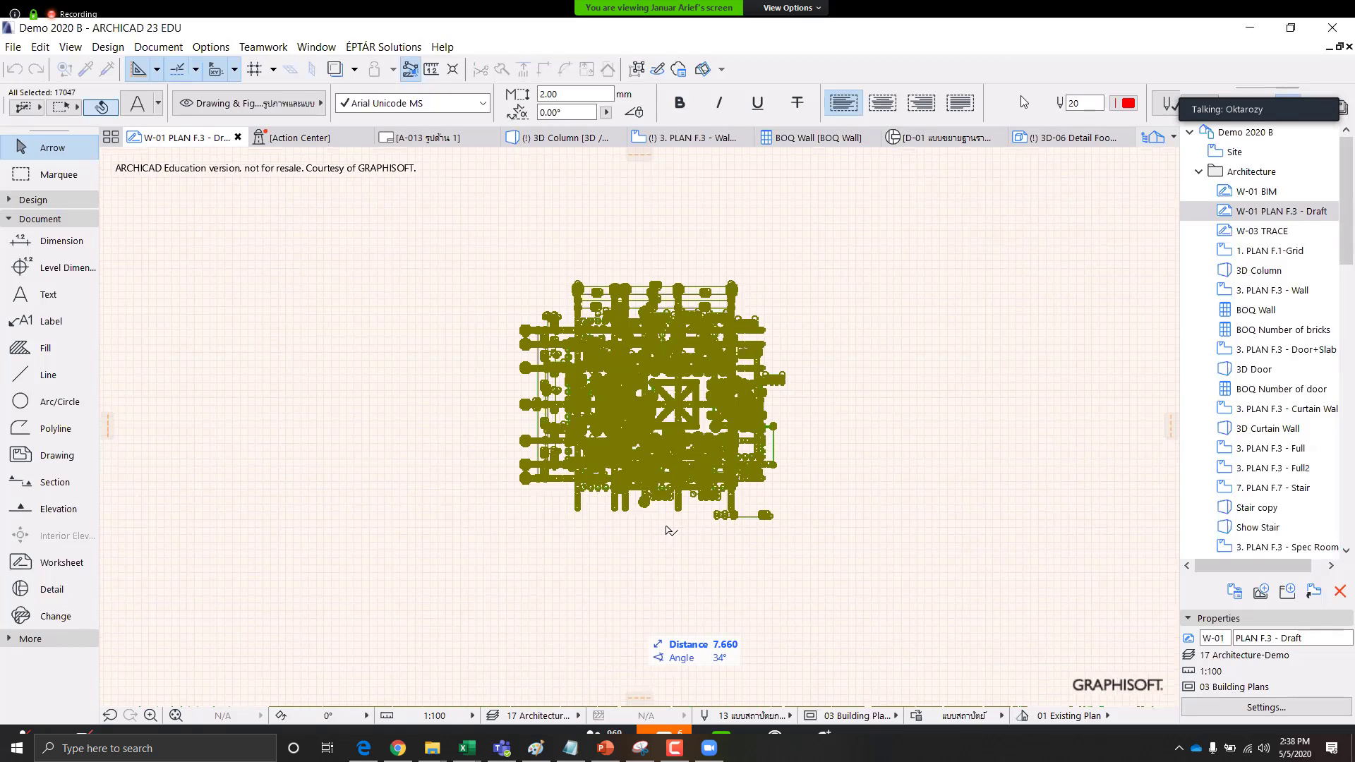
{"action": "left_click", "coordinate": [666, 528]}
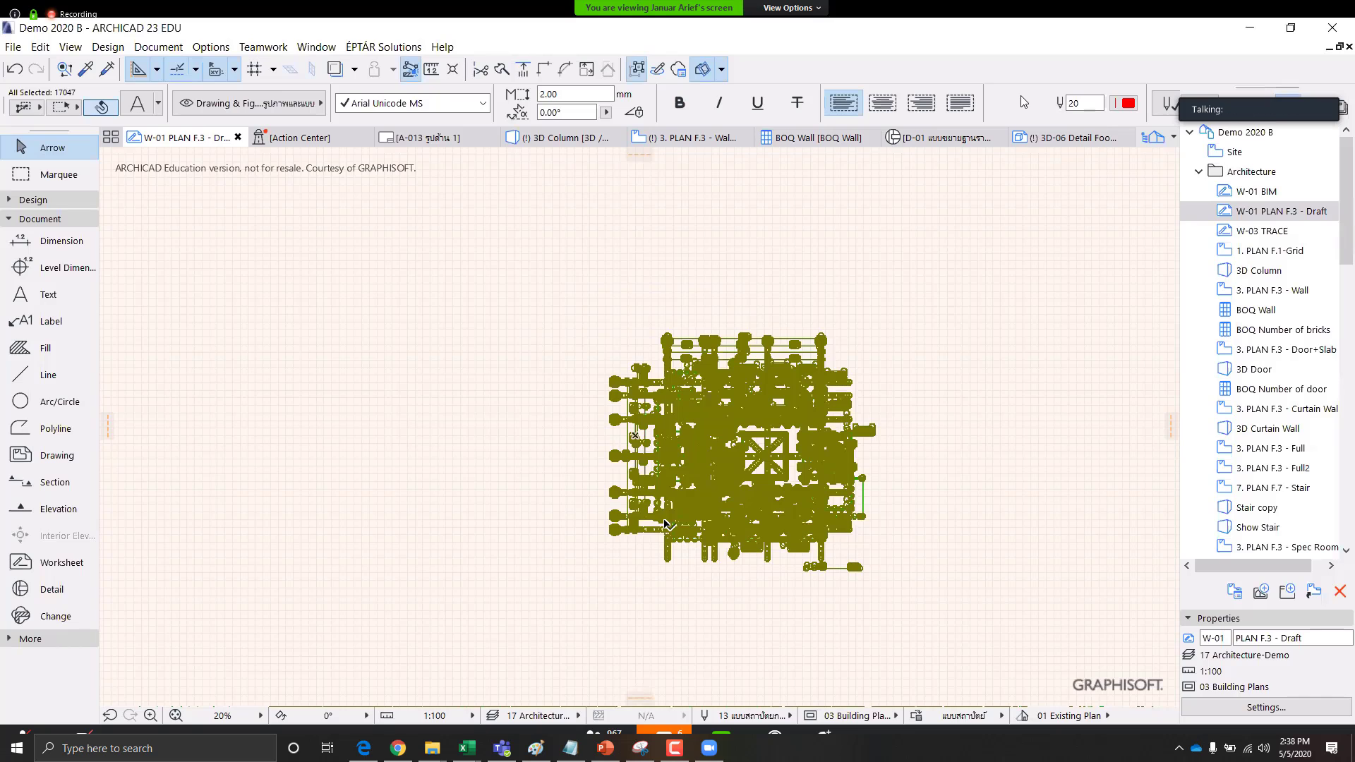
Move the selected plan so the intersection of axis G and the leftmost vertical axis sits on the project origin, and deselect it
{"action": "scroll", "coordinate": [666, 524], "scroll_direction": "up", "scroll_amount": 2}
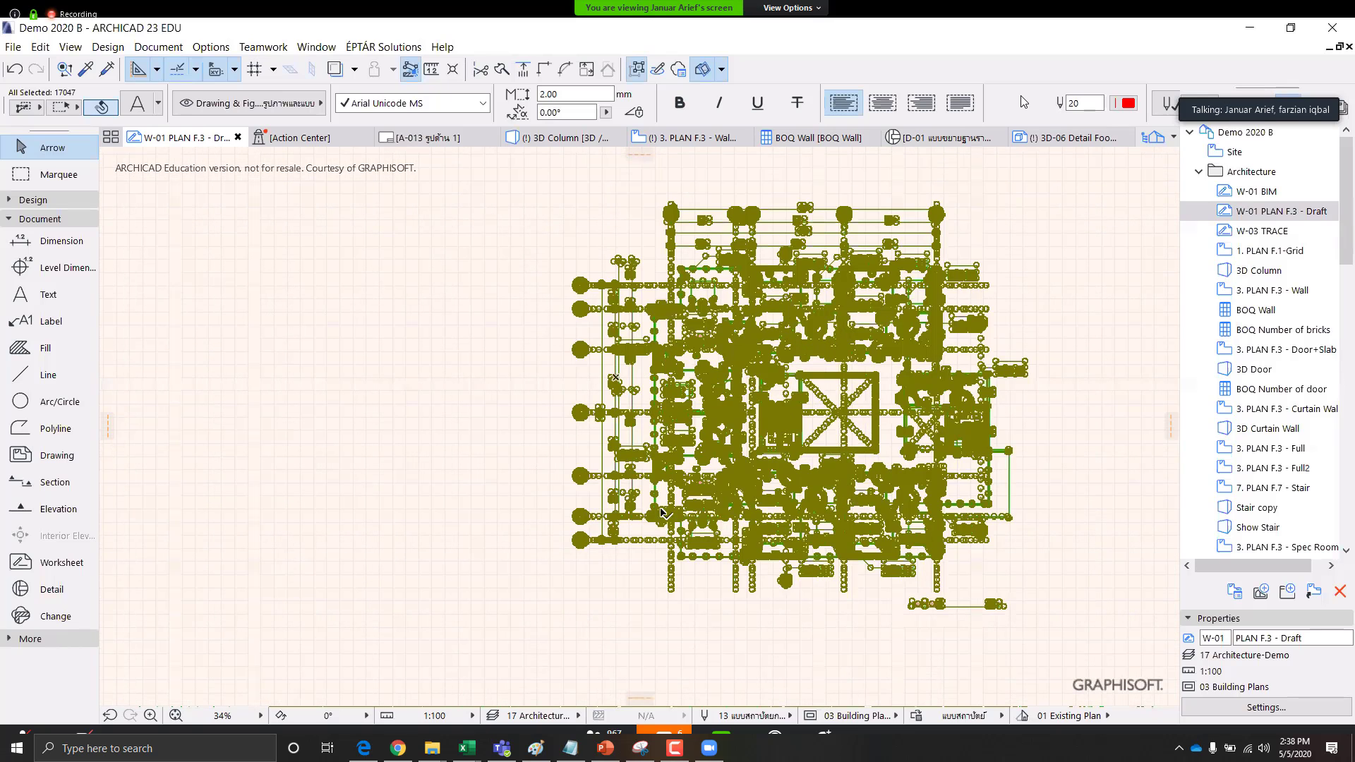
{"action": "scroll", "coordinate": [607, 346], "scroll_direction": "up", "scroll_amount": 1}
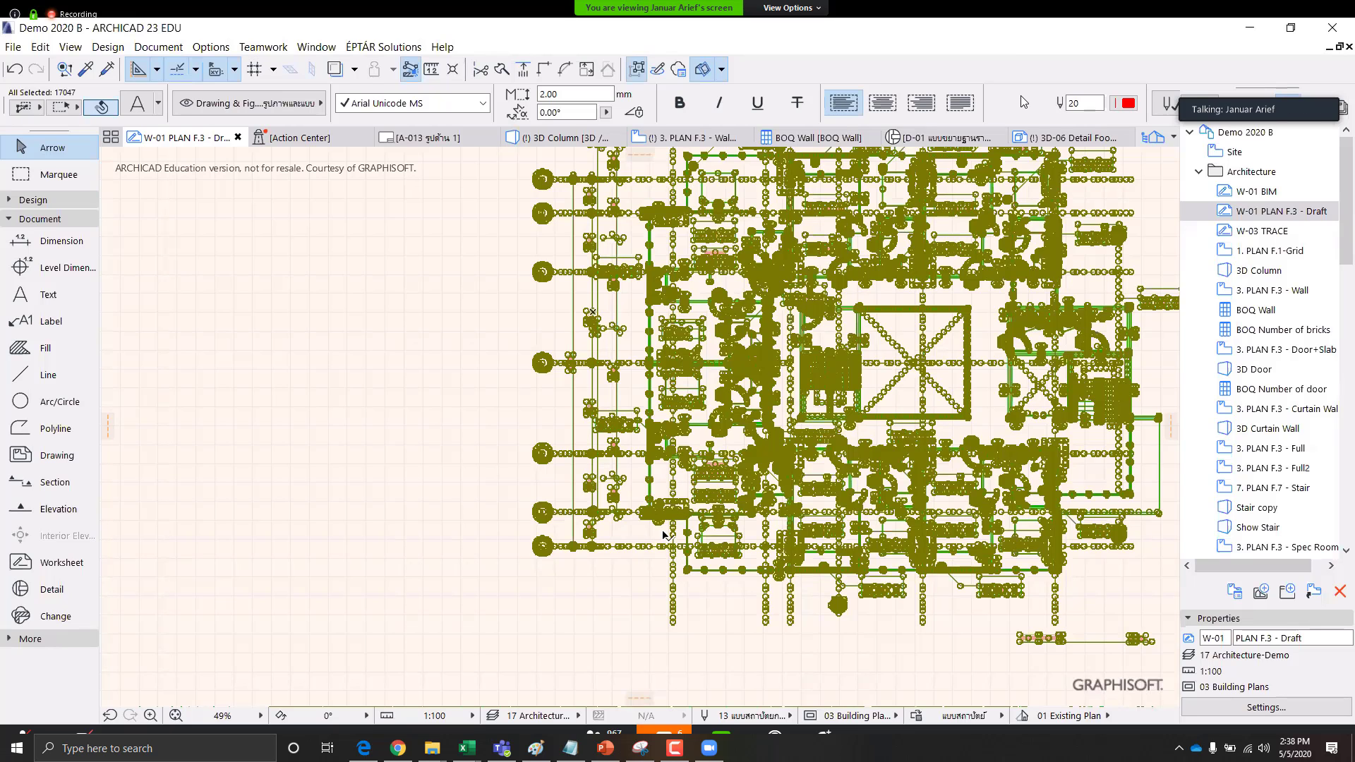
{"action": "scroll", "coordinate": [670, 536], "scroll_direction": "up", "scroll_amount": 4}
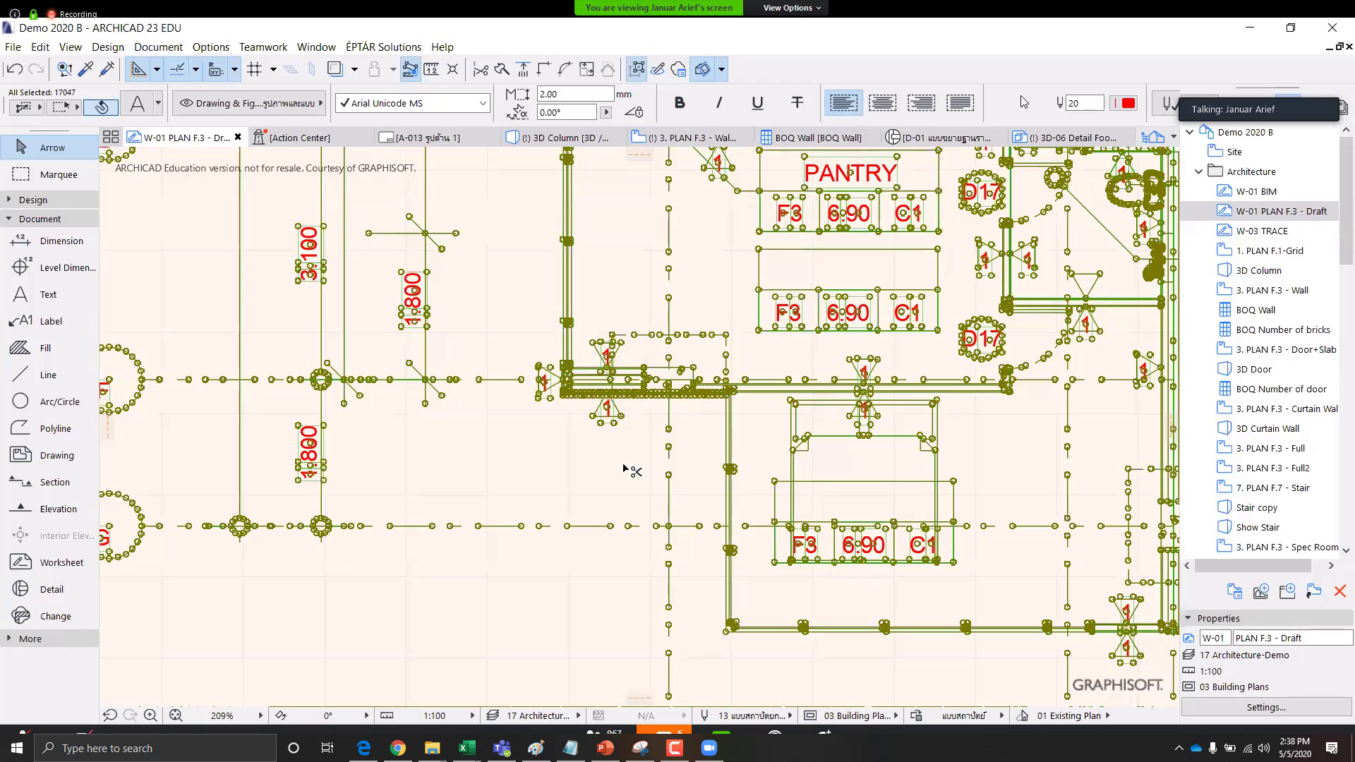
{"action": "scroll", "coordinate": [611, 474], "scroll_direction": "down", "scroll_amount": 2}
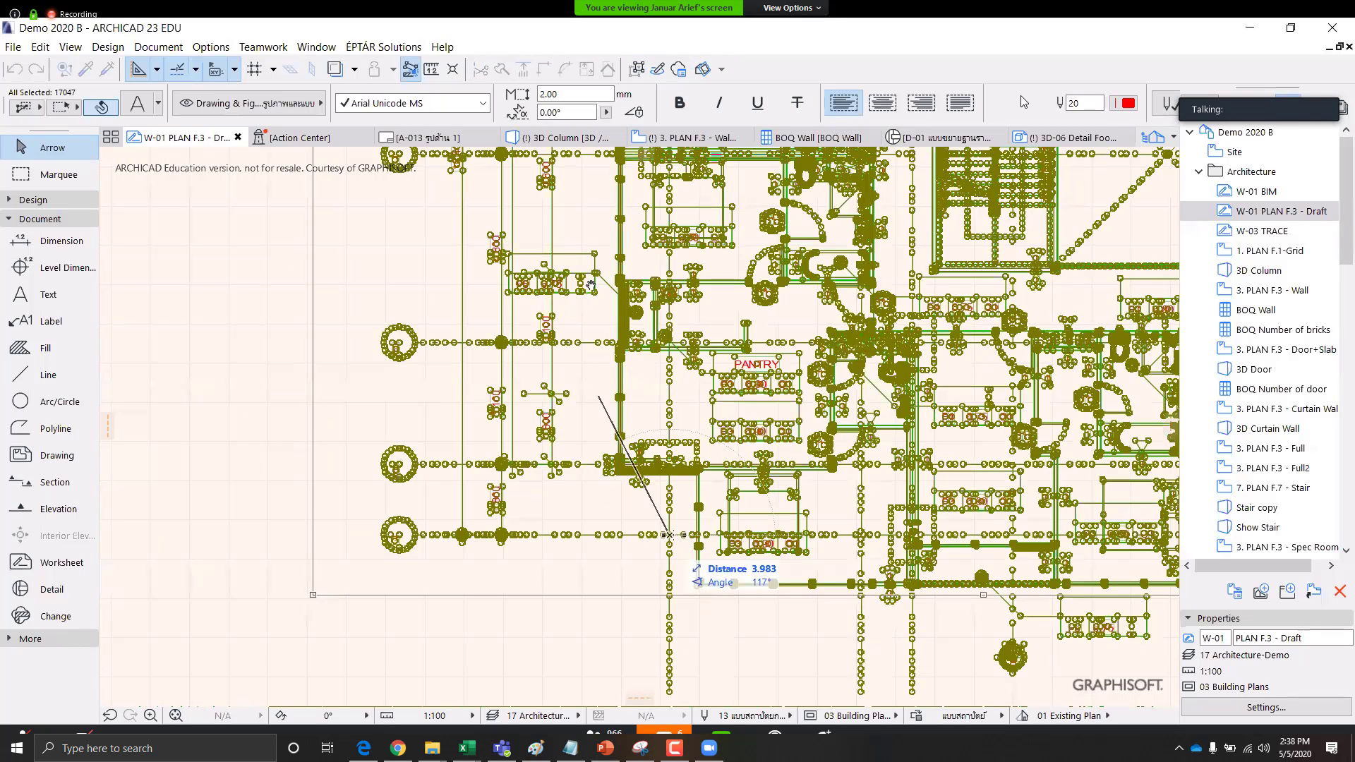
{"action": "middle_click_drag", "start_coordinate": [590, 285], "coordinate": [591, 346]}
{"action": "scroll", "coordinate": [591, 346], "scroll_direction": "down", "scroll_amount": 2}
{"action": "middle_click_drag", "start_coordinate": [551, 292], "coordinate": [550, 305]}
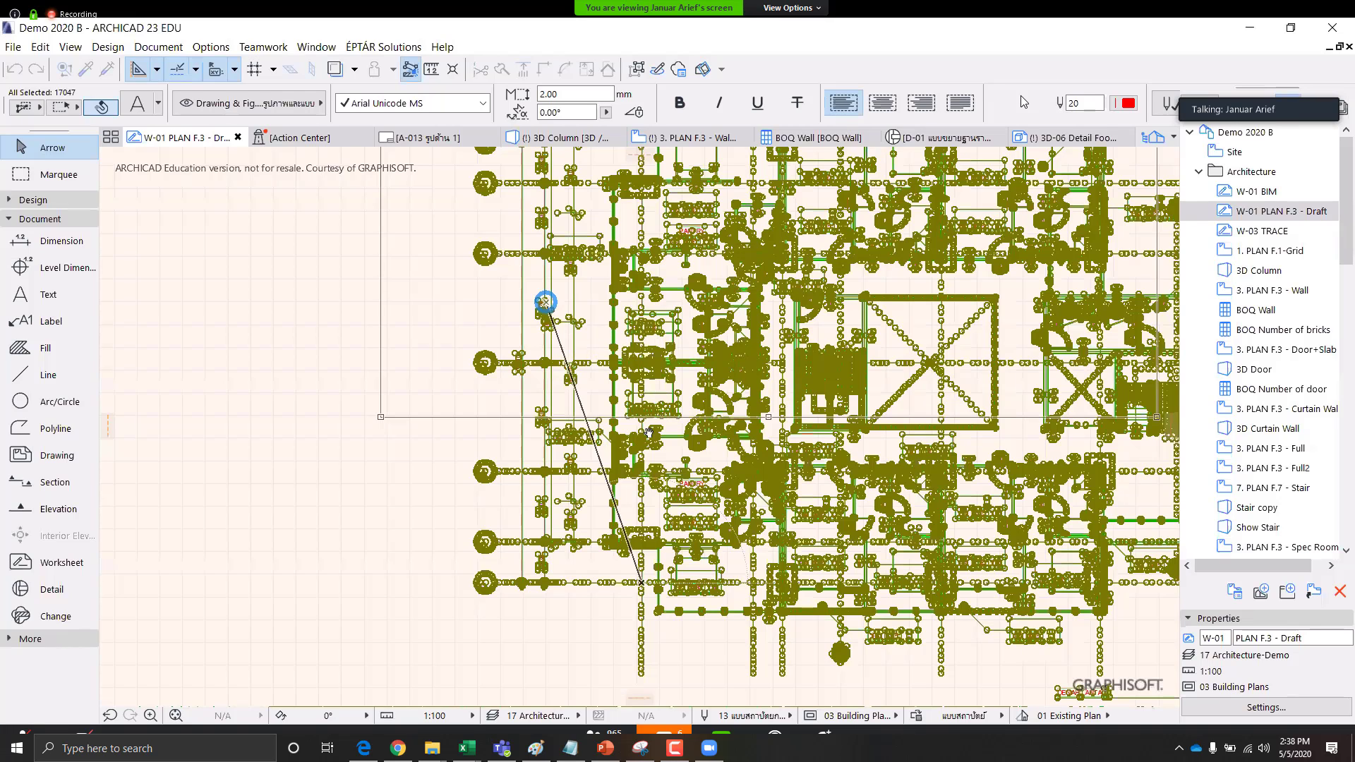
{"action": "key", "text": "Escape"}
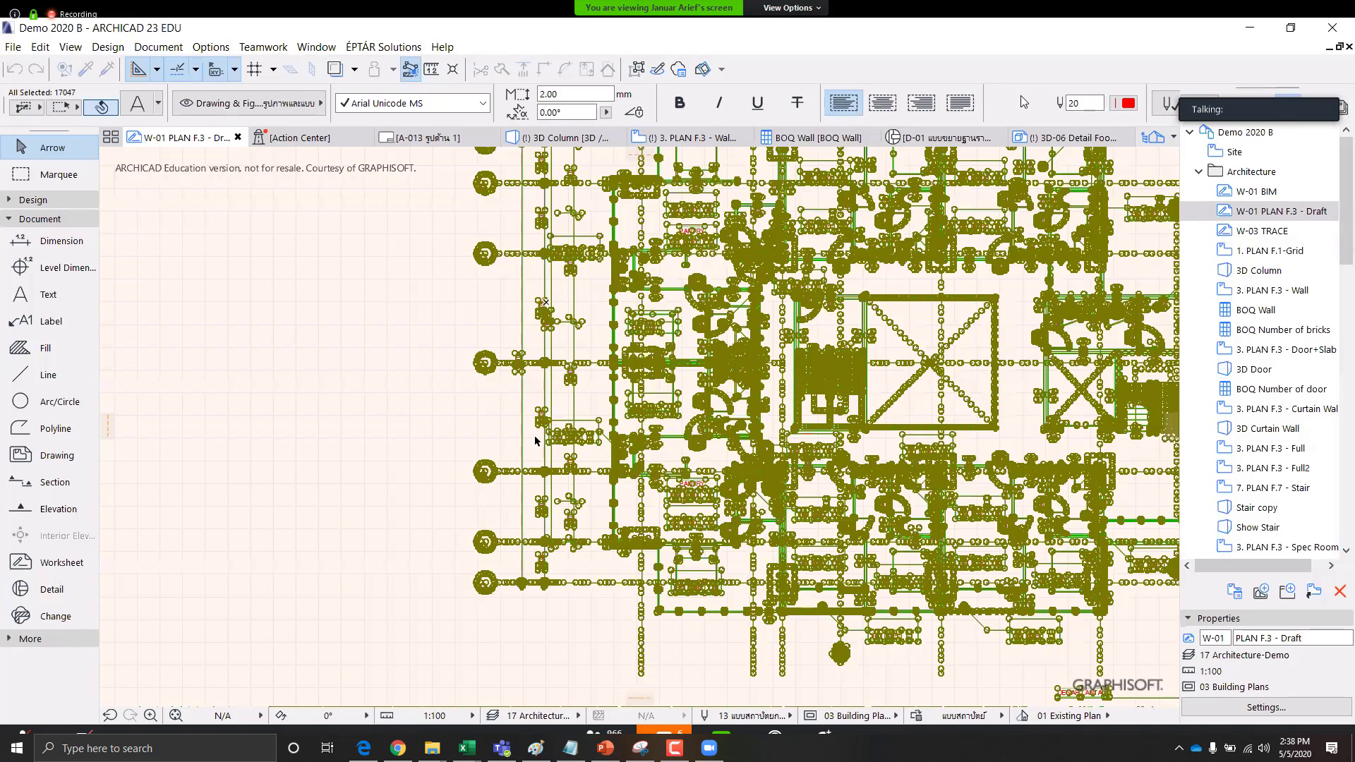
{"action": "scroll", "coordinate": [535, 441], "scroll_direction": "down", "scroll_amount": 5}
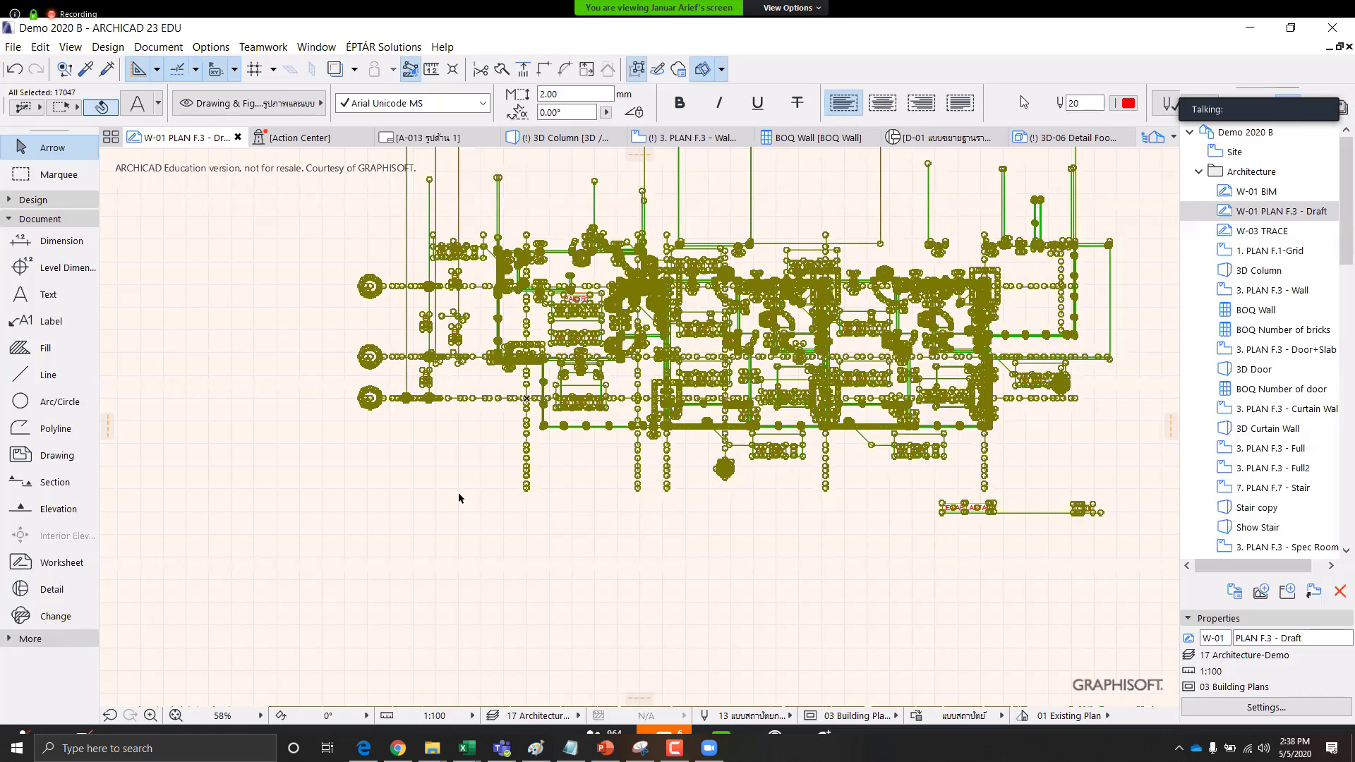
{"action": "scroll", "coordinate": [446, 493], "scroll_direction": "up", "scroll_amount": 8}
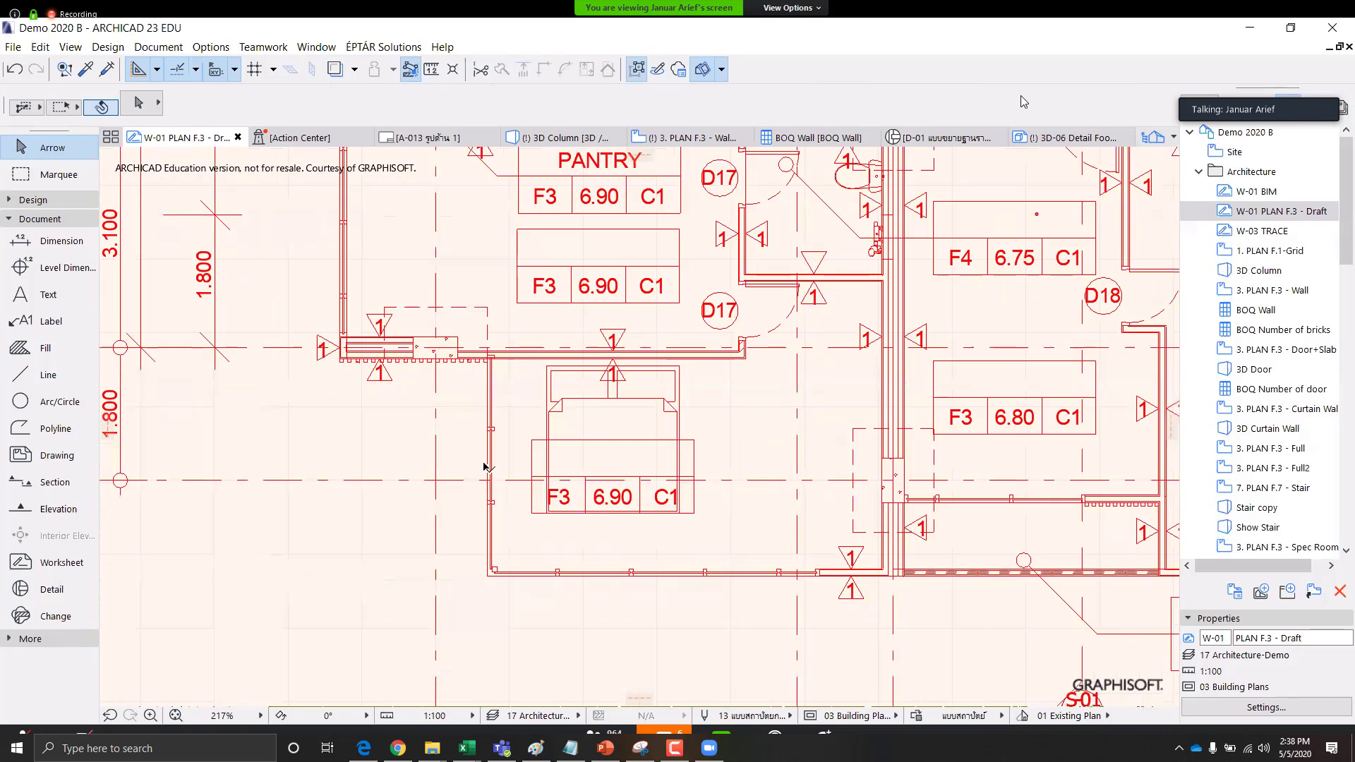
{"action": "scroll", "coordinate": [618, 446], "scroll_direction": "down", "scroll_amount": 8}
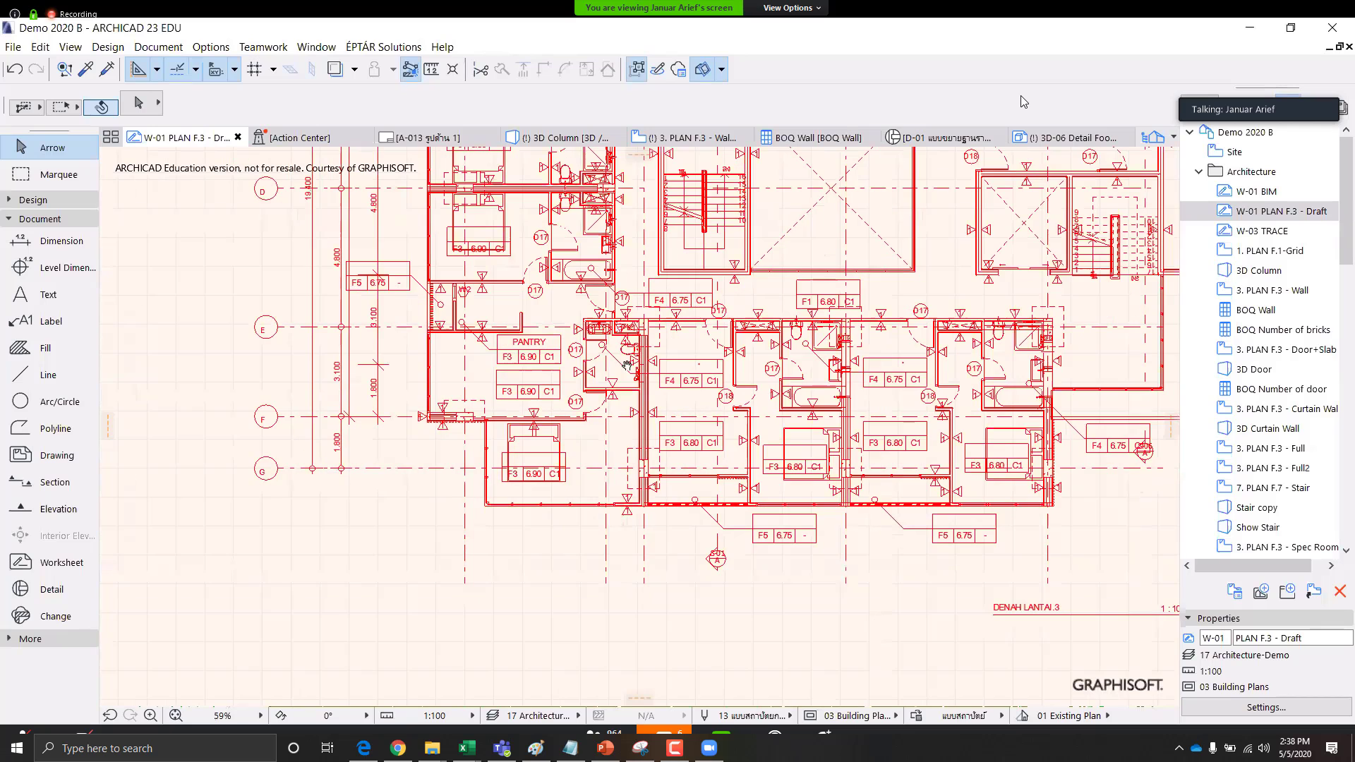
{"action": "scroll", "coordinate": [677, 375], "scroll_direction": "down", "scroll_amount": 2}
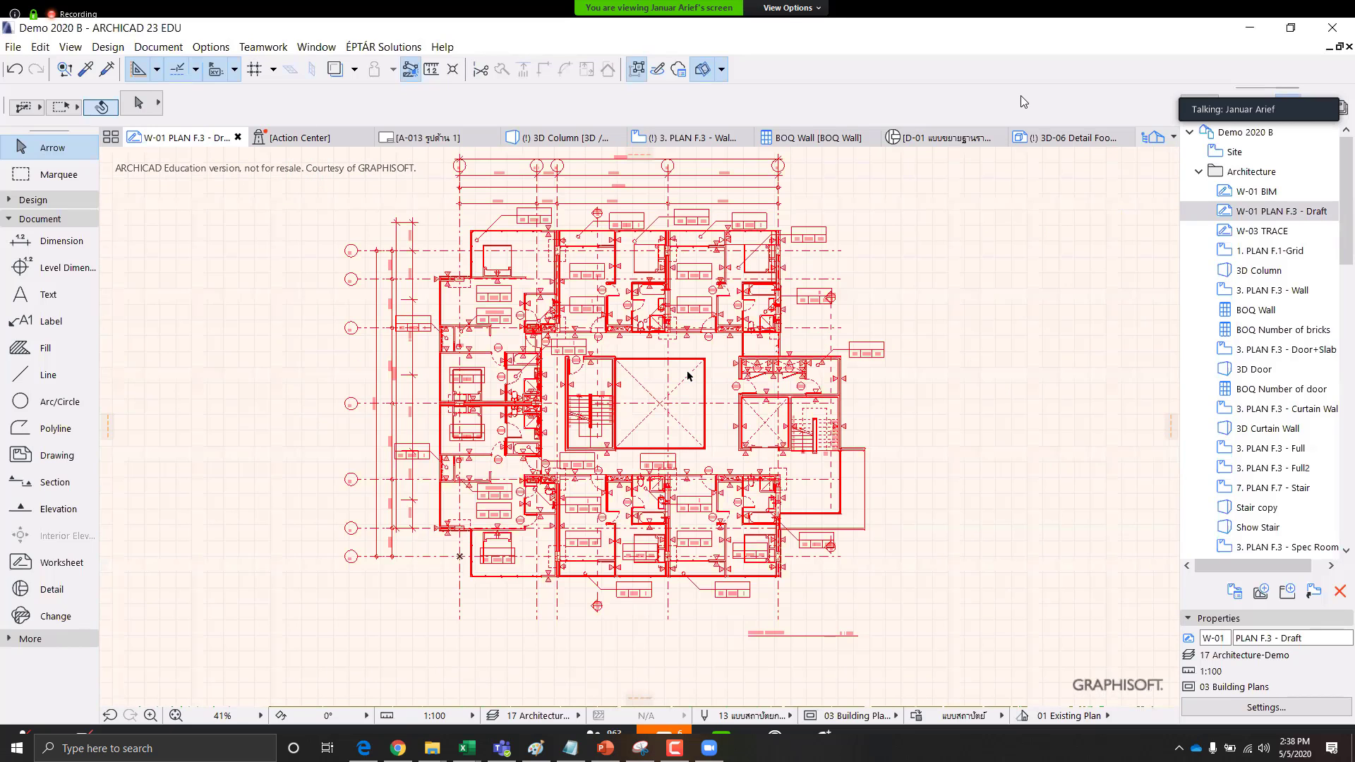
{"action": "middle_click_drag", "start_coordinate": [642, 373], "coordinate": [698, 393]}
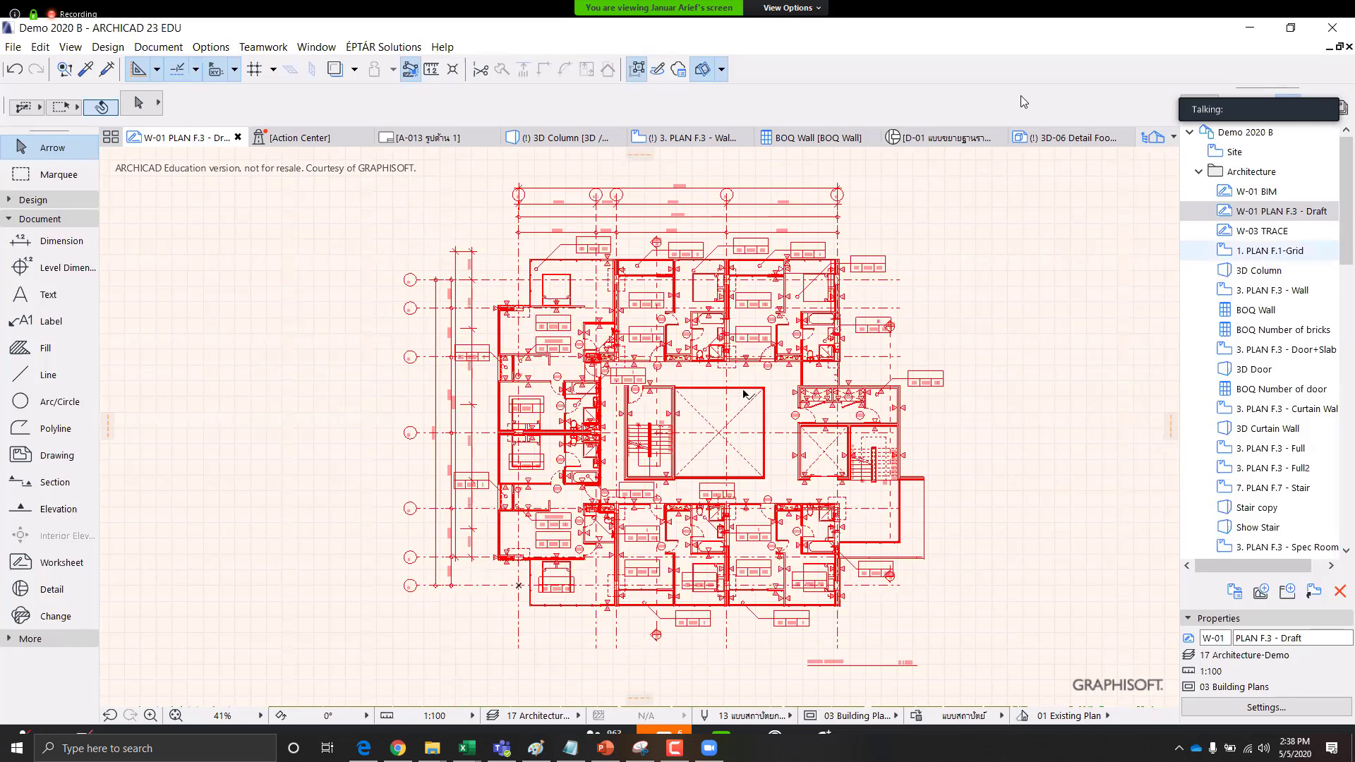
Open the plan view 1. PLAN F.1-Grid and bring up the Grid System settings
{"action": "scroll", "coordinate": [637, 378], "scroll_direction": "up", "scroll_amount": 2}
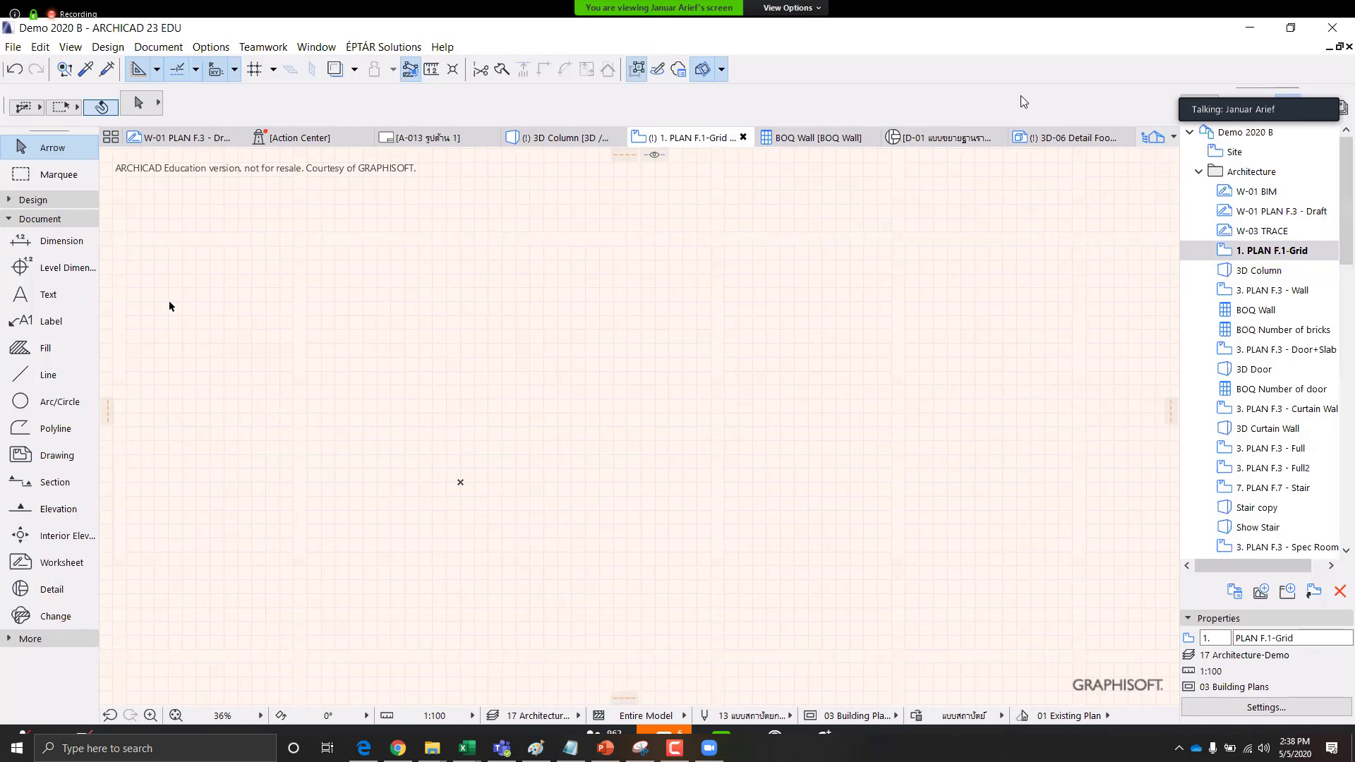
{"action": "left_click", "coordinate": [107, 47]}
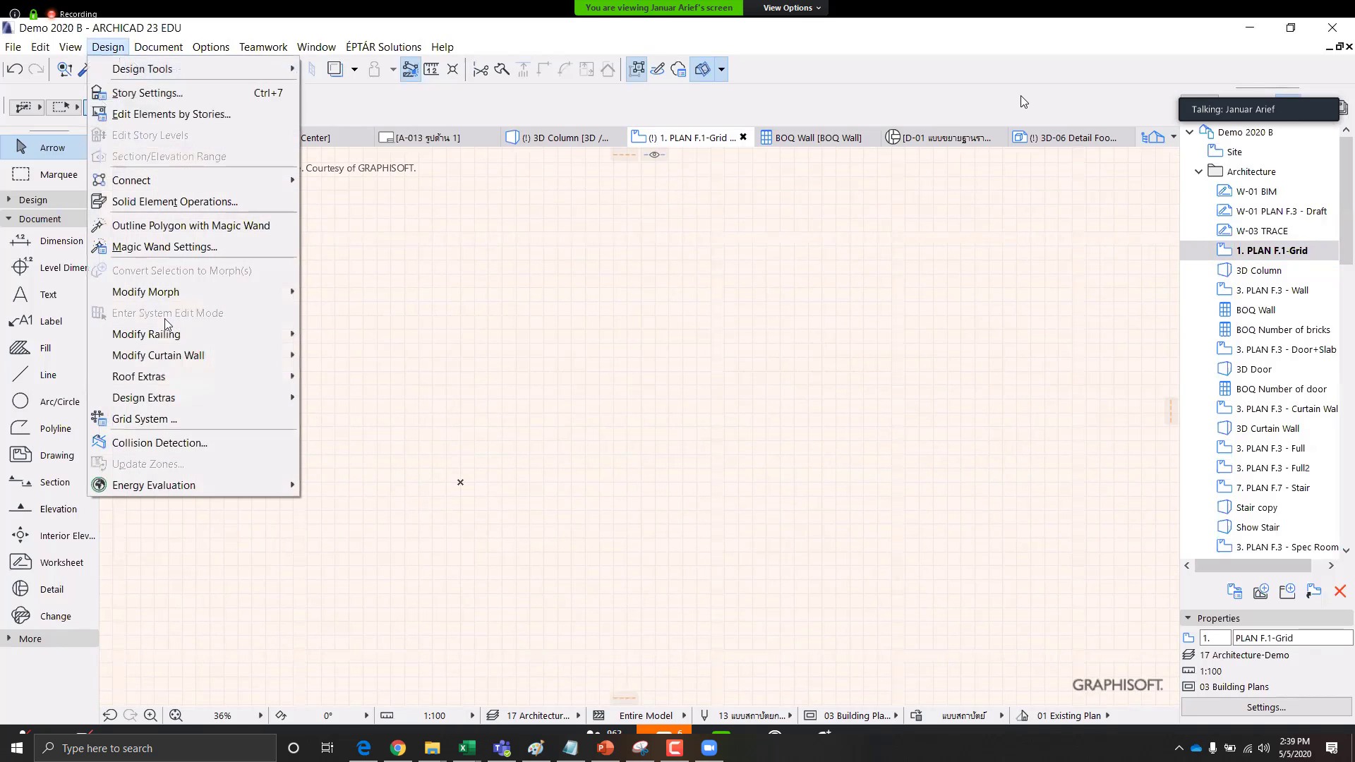
{"action": "left_click", "coordinate": [153, 421]}
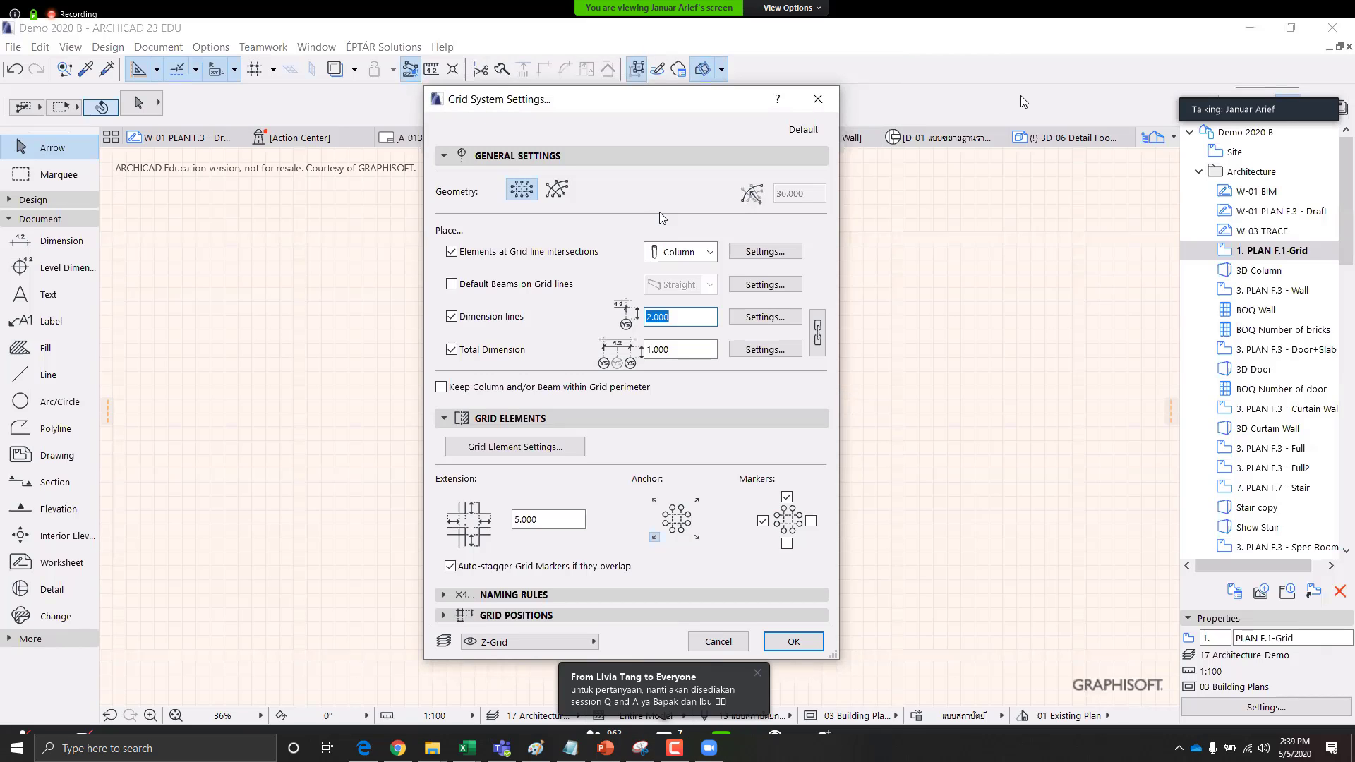
Set the grid's column segment to a complex profile using Steel Universal Section
{"action": "left_click", "coordinate": [800, 250]}
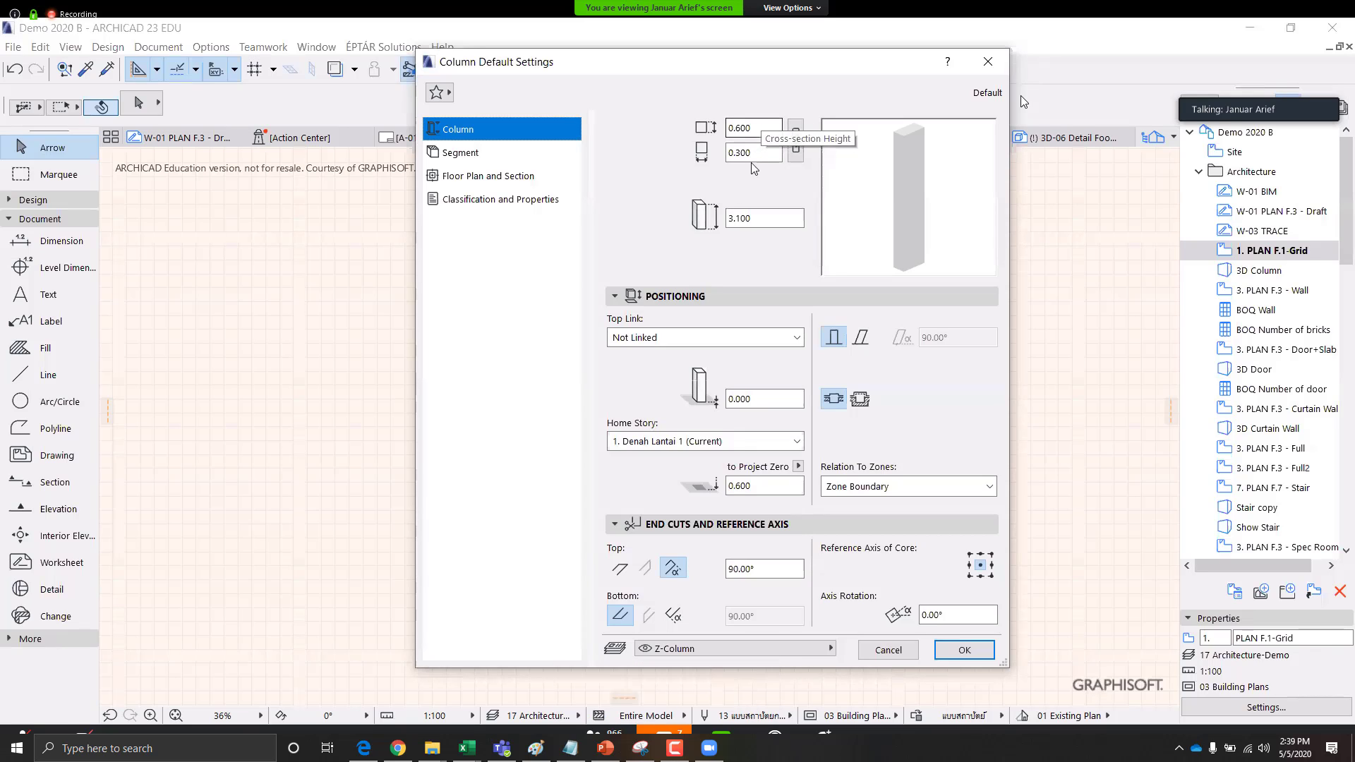
{"action": "left_click", "coordinate": [487, 153]}
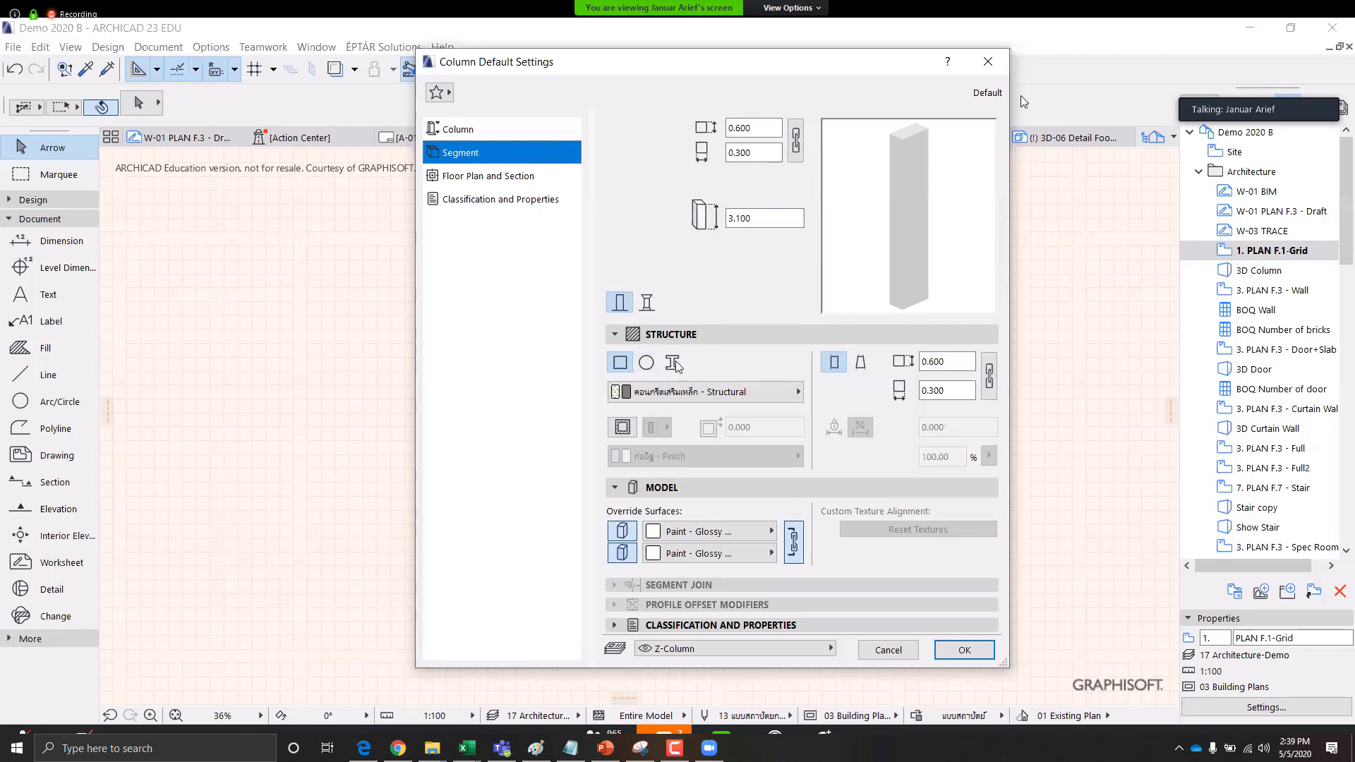
{"action": "left_click", "coordinate": [672, 362]}
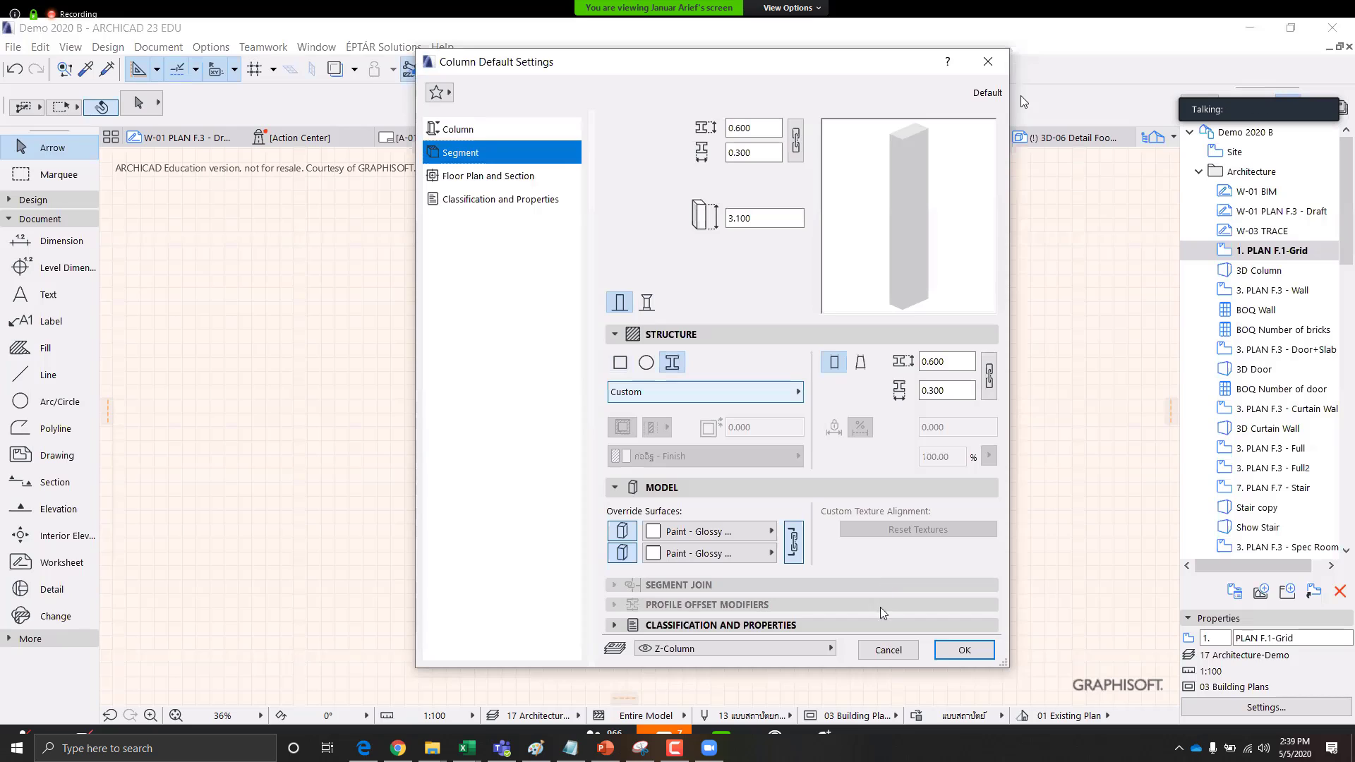
{"action": "left_click", "coordinate": [706, 392]}
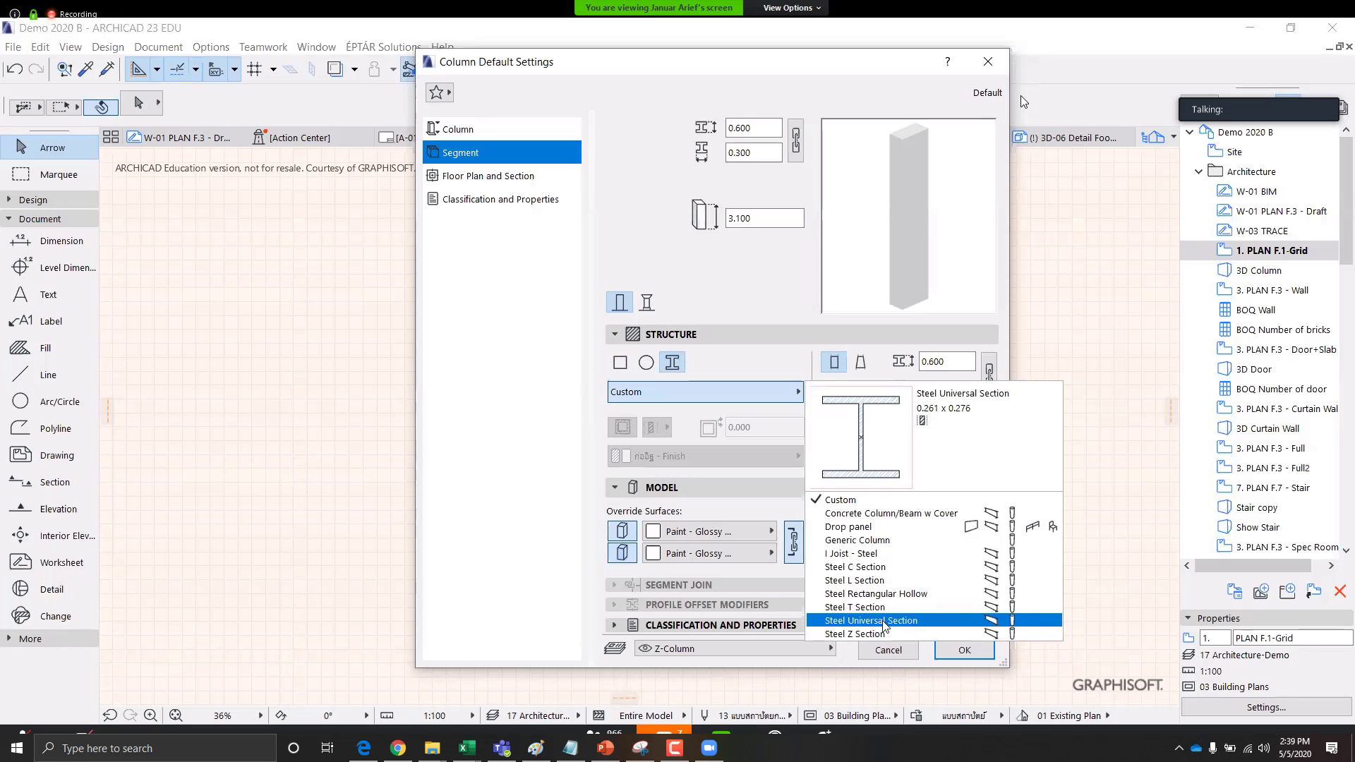
{"action": "left_click", "coordinate": [882, 621]}
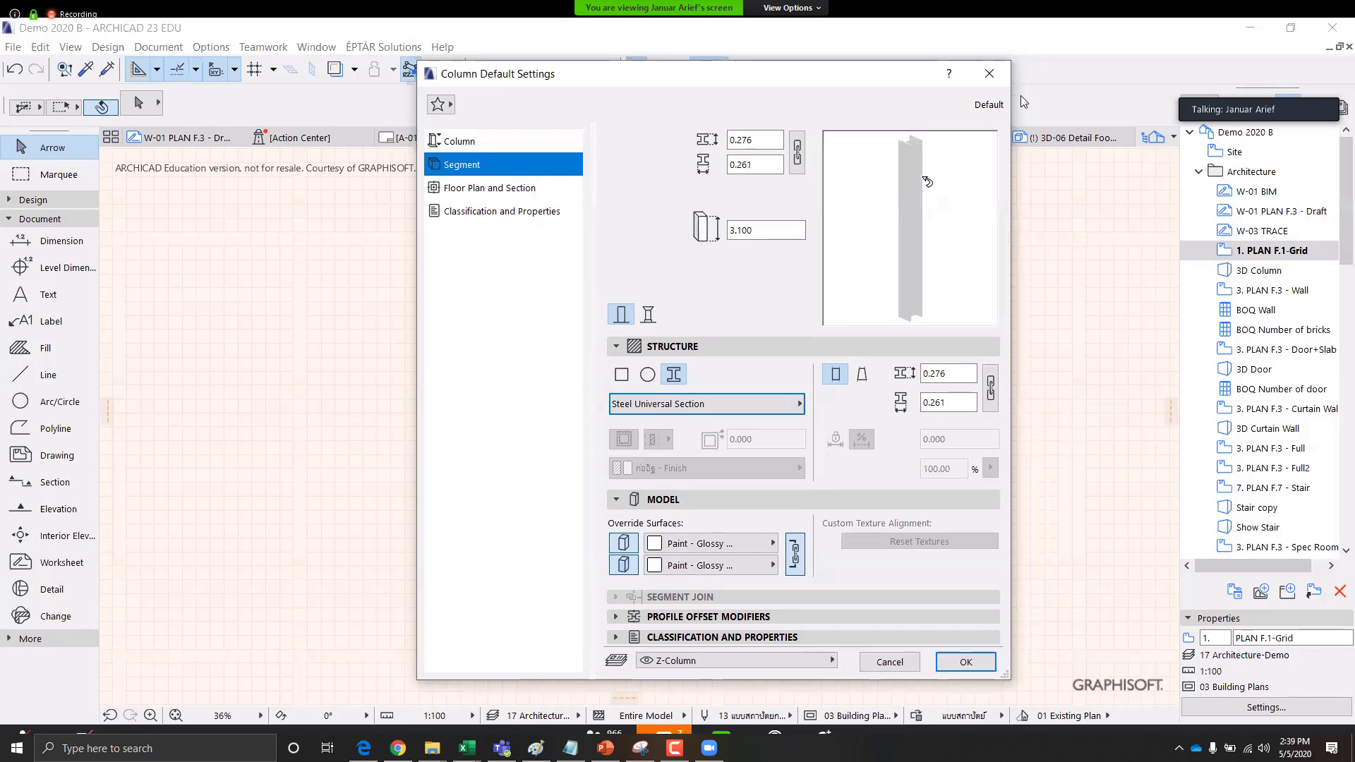
Set the column's profile height to 0.600 and width to 0.300, and accept the column settings
{"action": "left_click", "coordinate": [483, 142]}
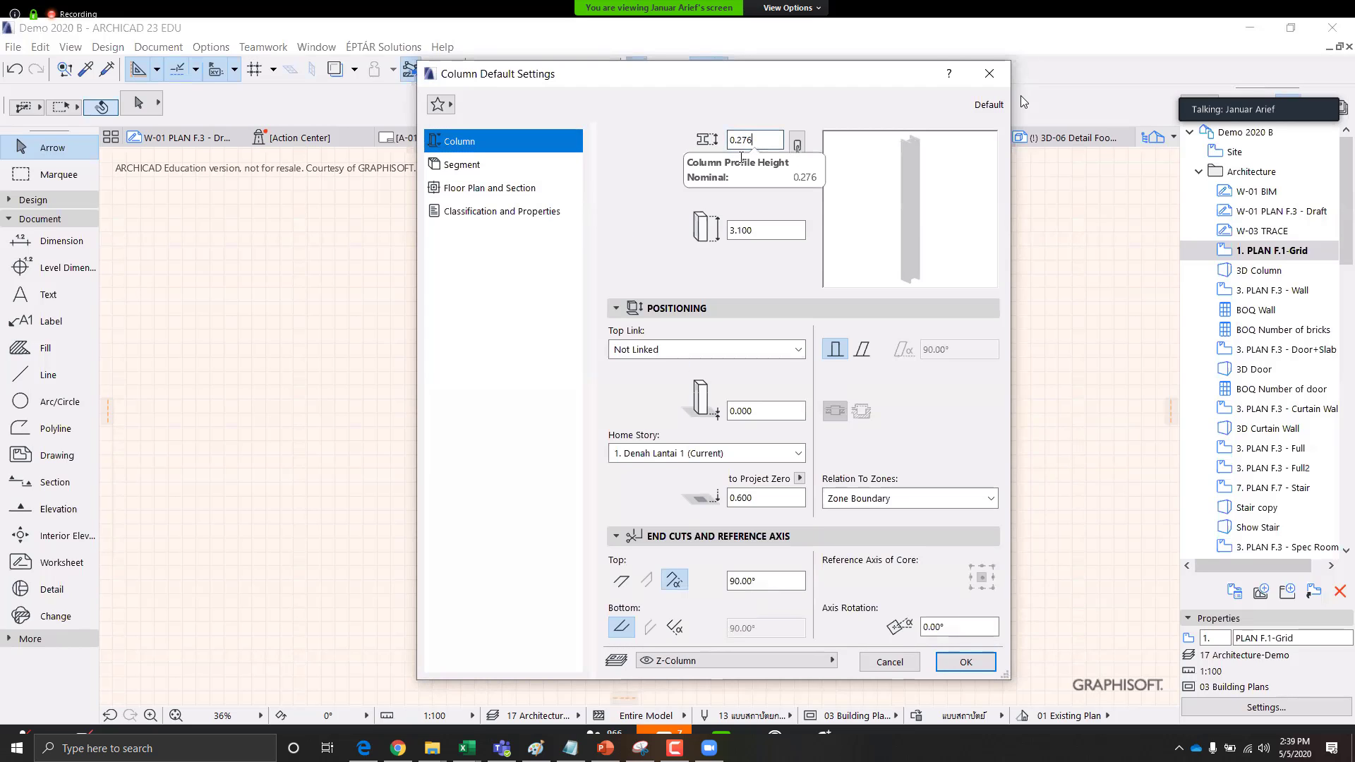
{"action": "key", "text": "shift+Left"}
{"action": "type", "text": "0"}
{"action": "left_click", "coordinate": [752, 167]}
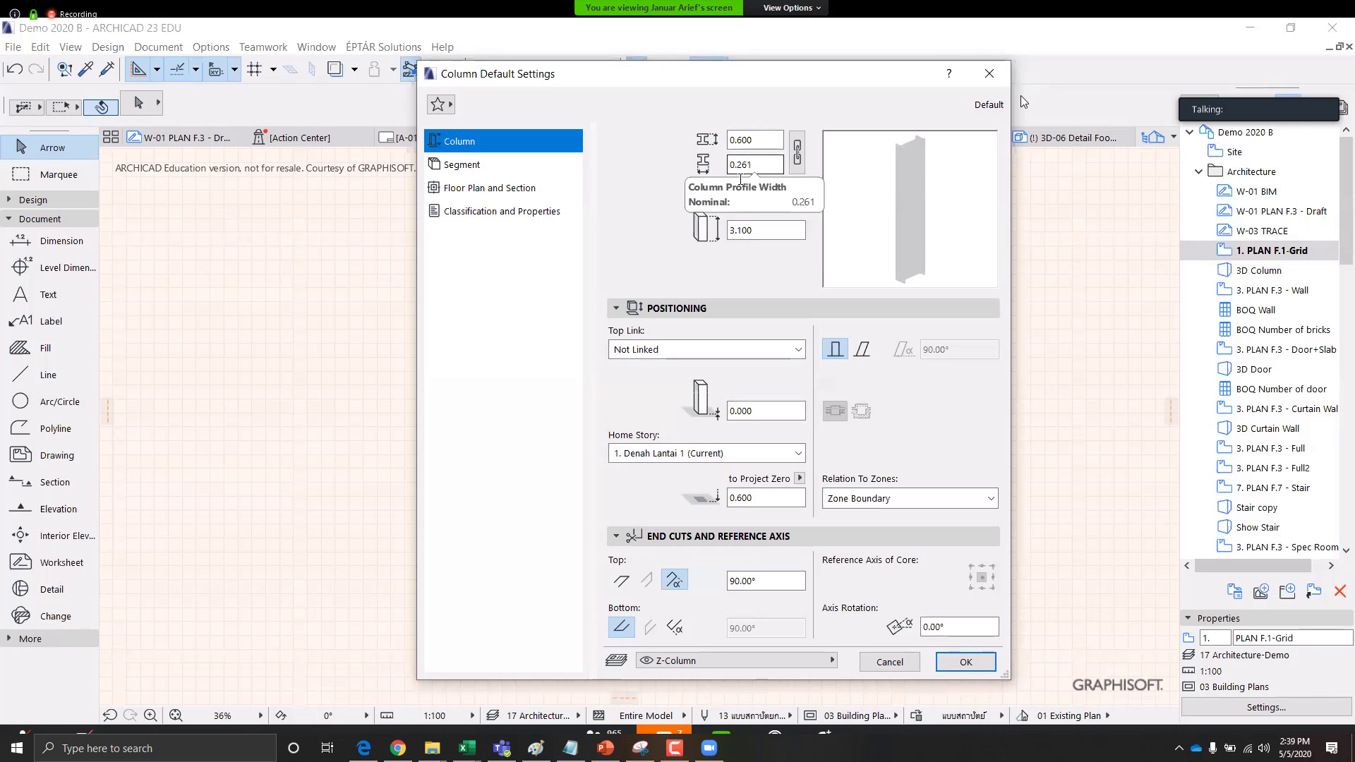
{"action": "double_click", "coordinate": [740, 179]}
{"action": "type", "text": "300"}
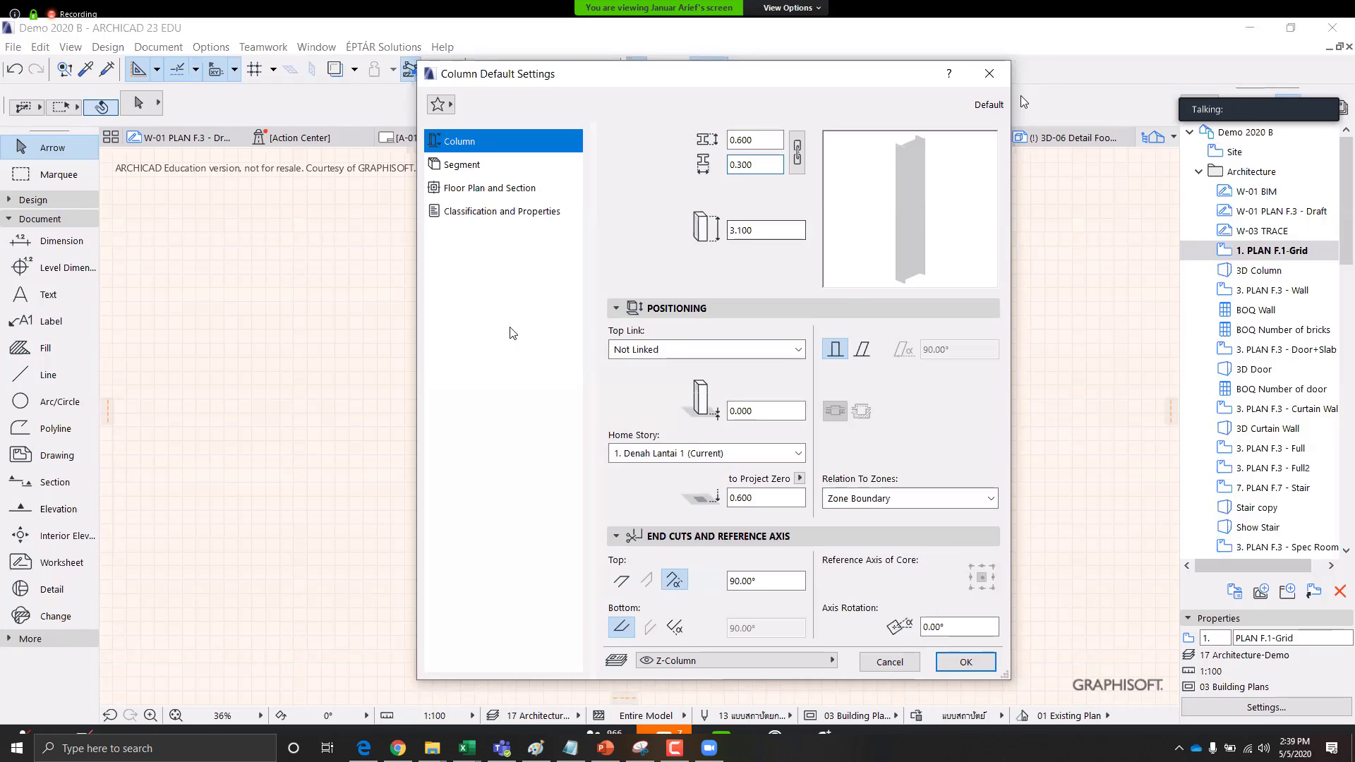
{"action": "key", "text": "Return"}
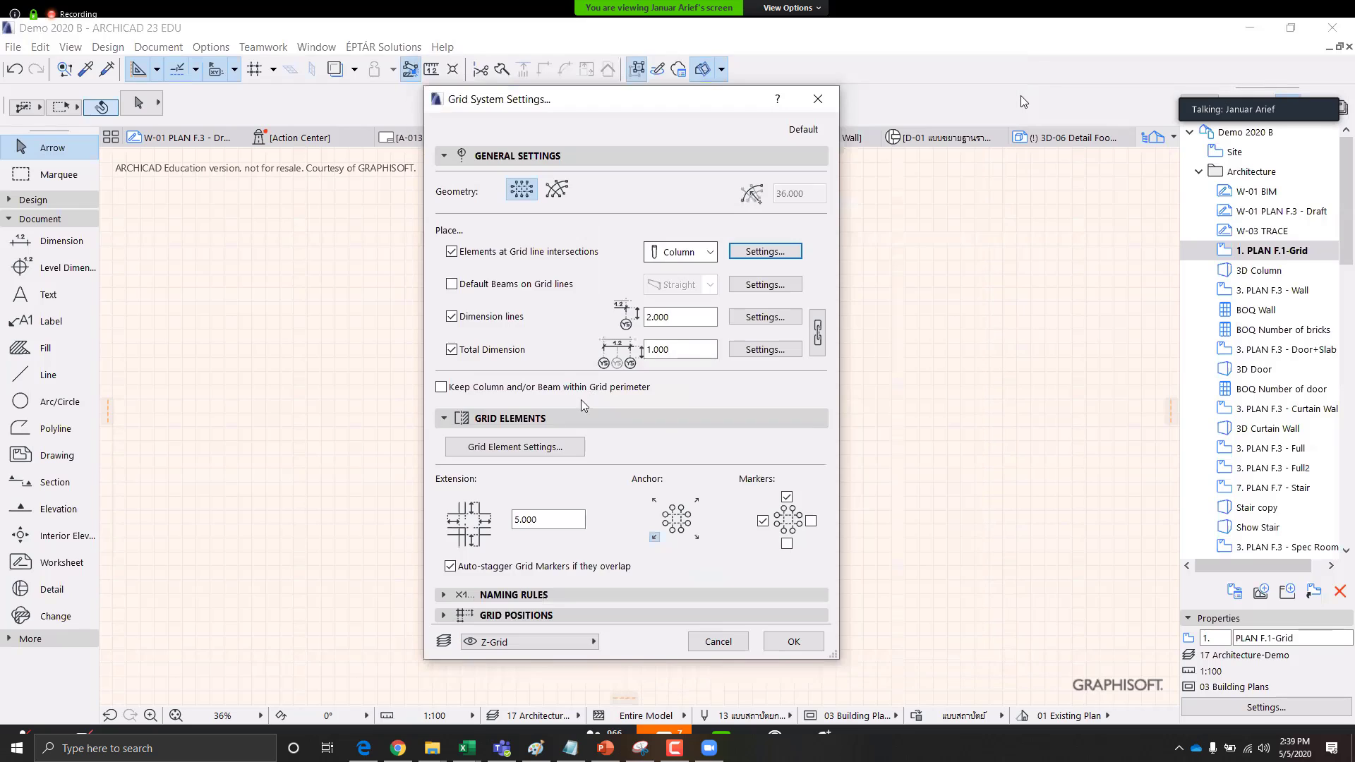
Review the distances of the horizontal and vertical grid lines and accept the grid system settings
{"action": "left_click", "coordinate": [444, 614]}
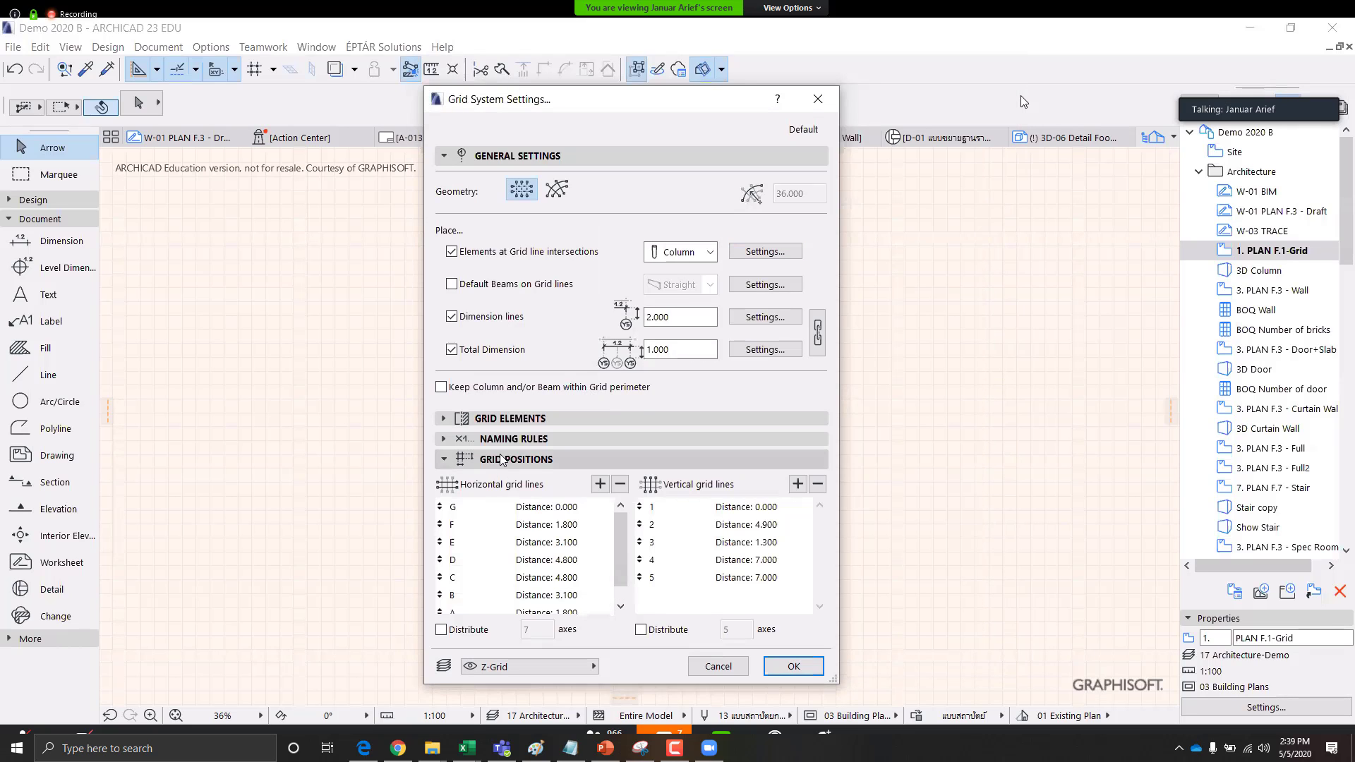
{"action": "scroll", "coordinate": [623, 544], "scroll_direction": "down", "scroll_amount": 1}
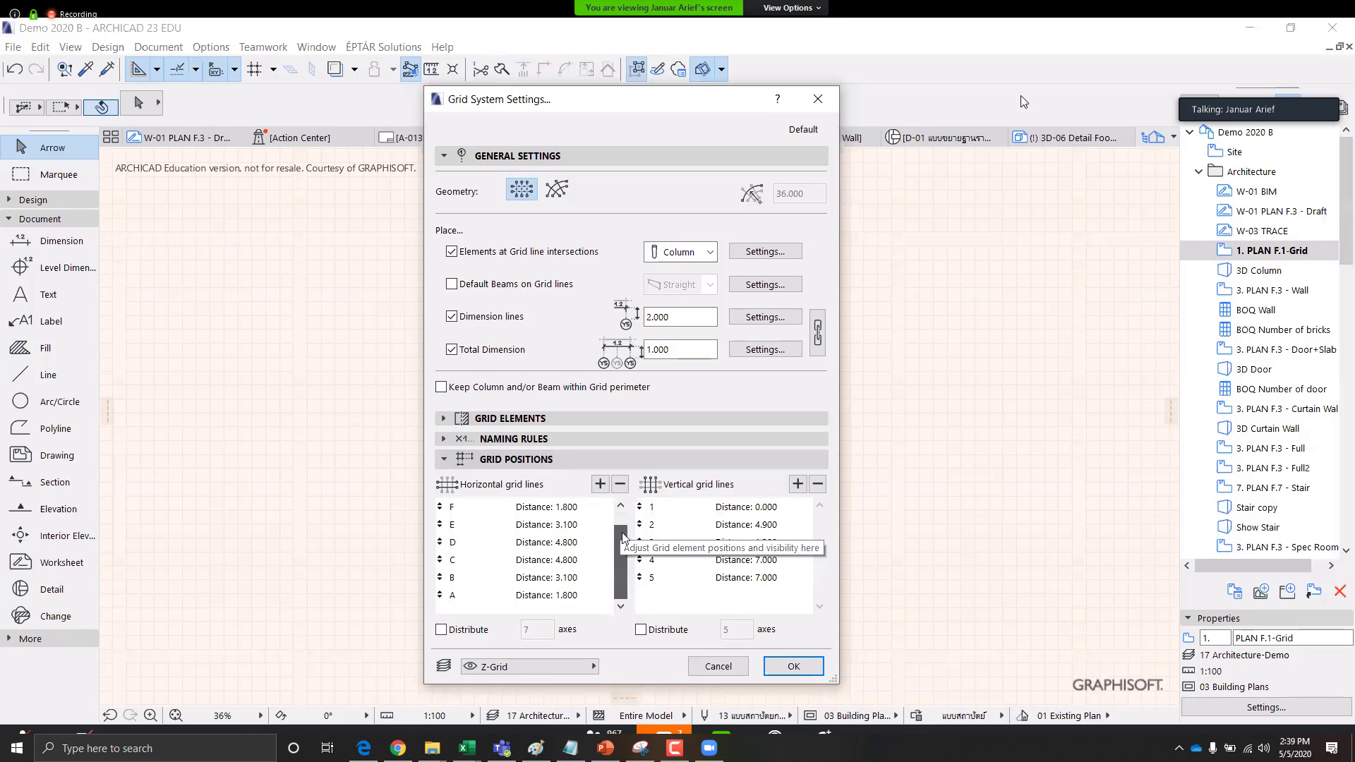
{"action": "scroll", "coordinate": [624, 522], "scroll_direction": "up", "scroll_amount": 1}
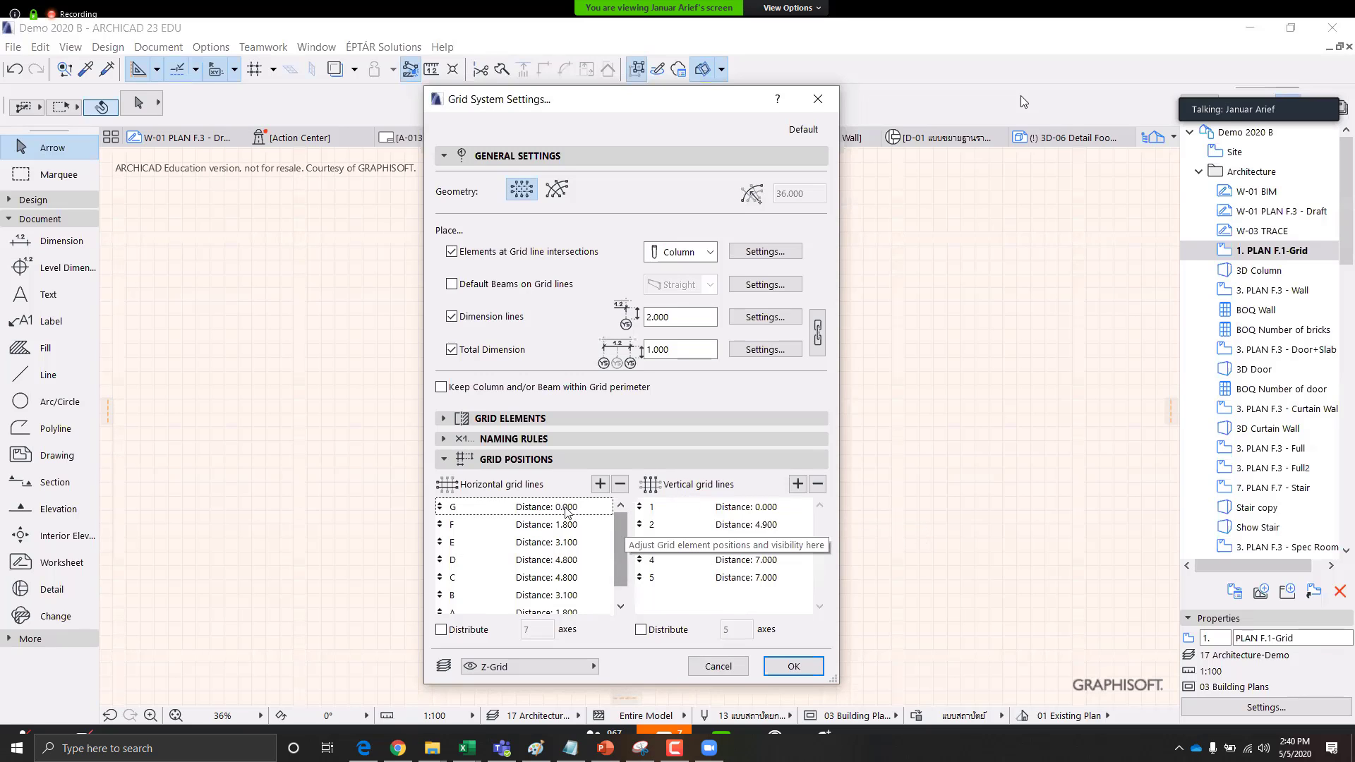
{"action": "scroll", "coordinate": [617, 552], "scroll_direction": "down", "scroll_amount": 1}
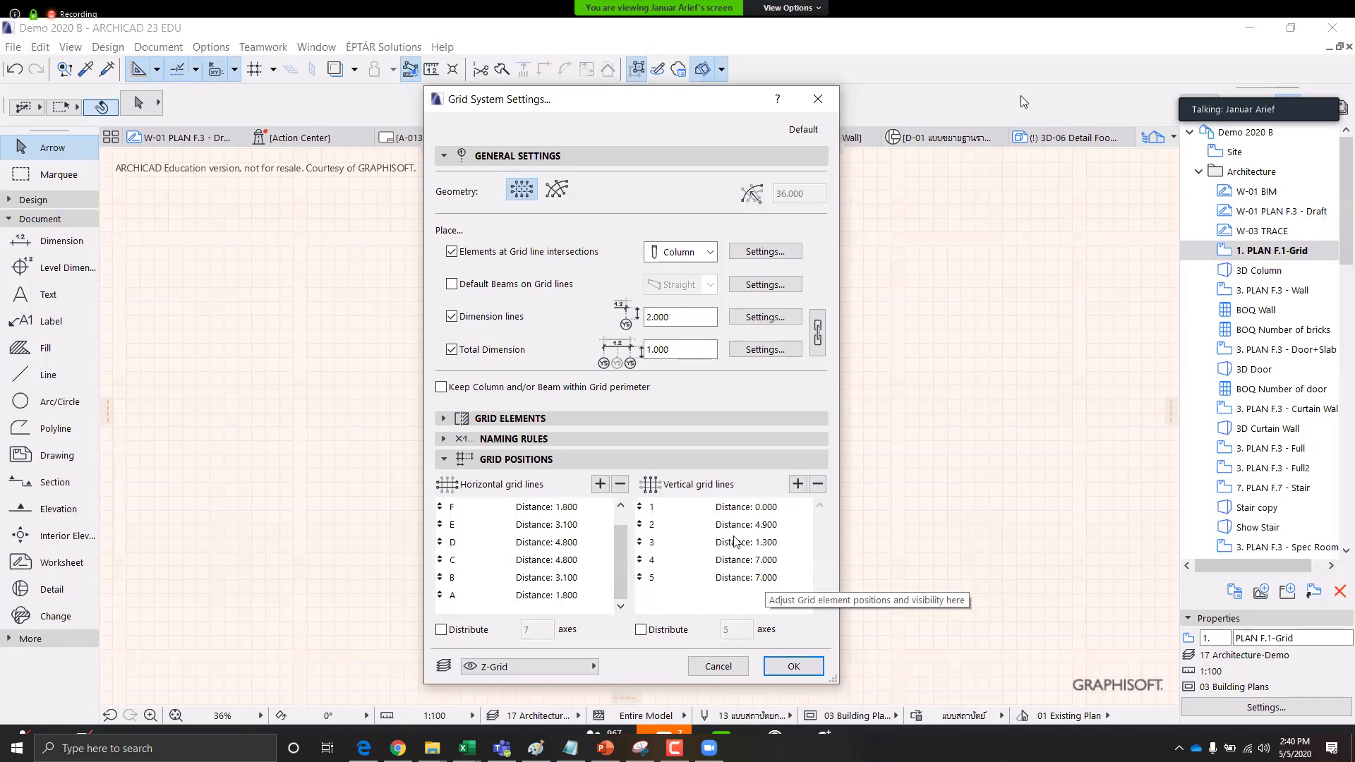
{"action": "left_click", "coordinate": [794, 666]}
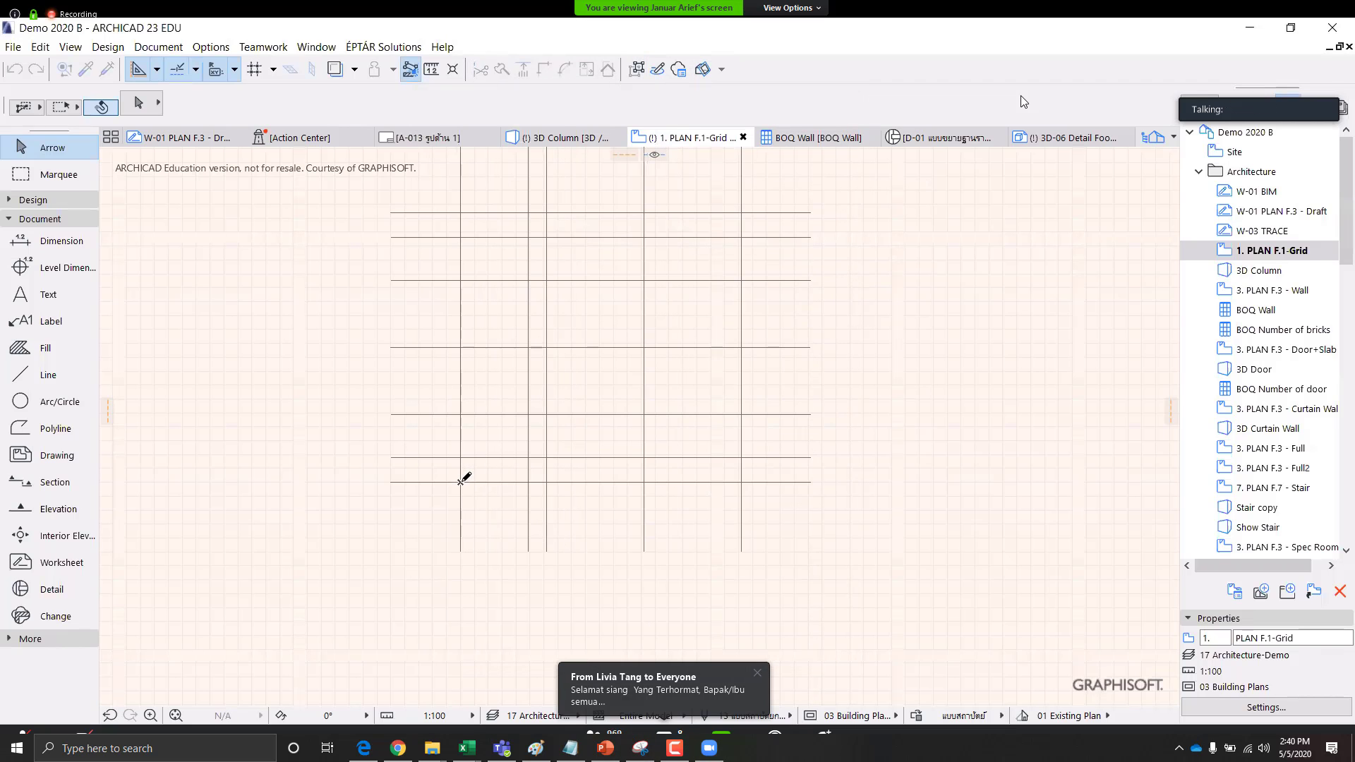
Place the grid system unrotated with its axis G and 1 intersection on the project origin, showing the hidden layer and keeping the new elements
{"action": "left_click", "coordinate": [460, 482]}
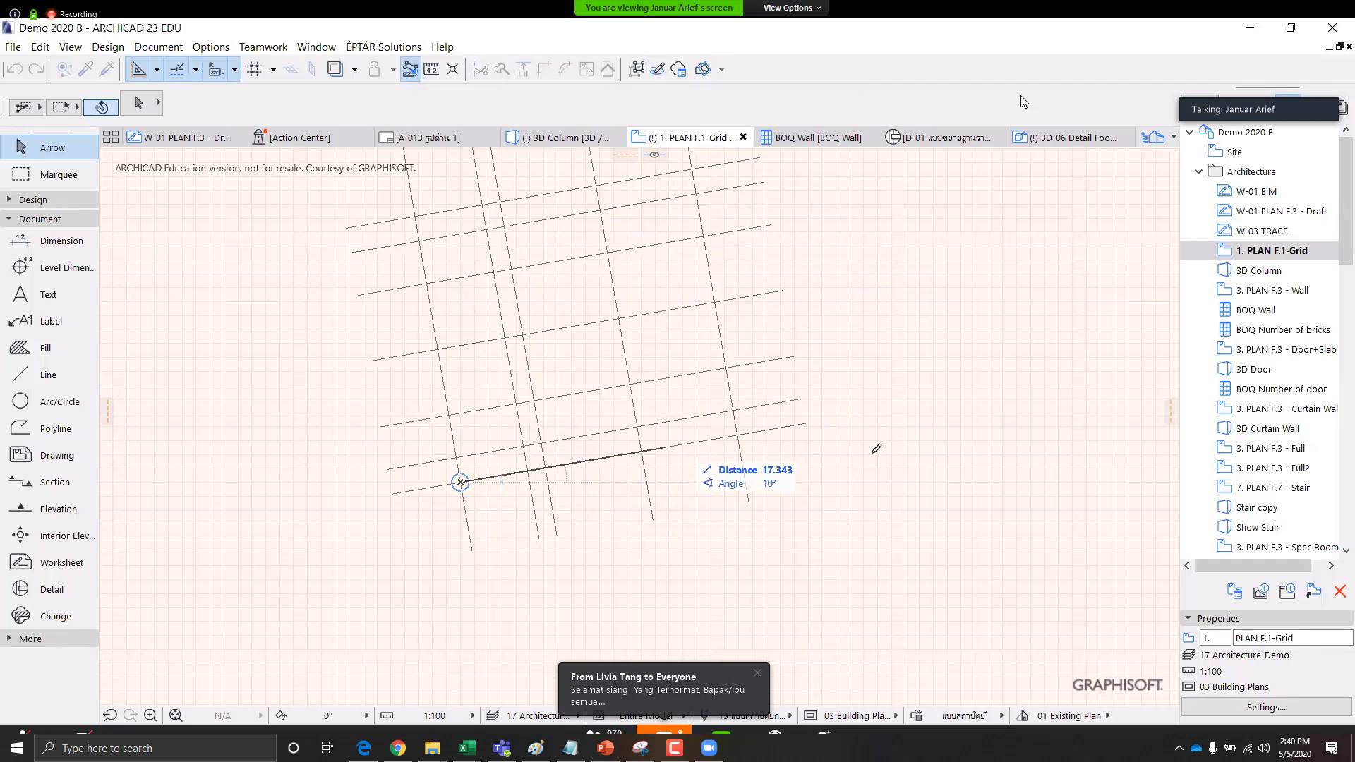
{"action": "left_click", "coordinate": [882, 482]}
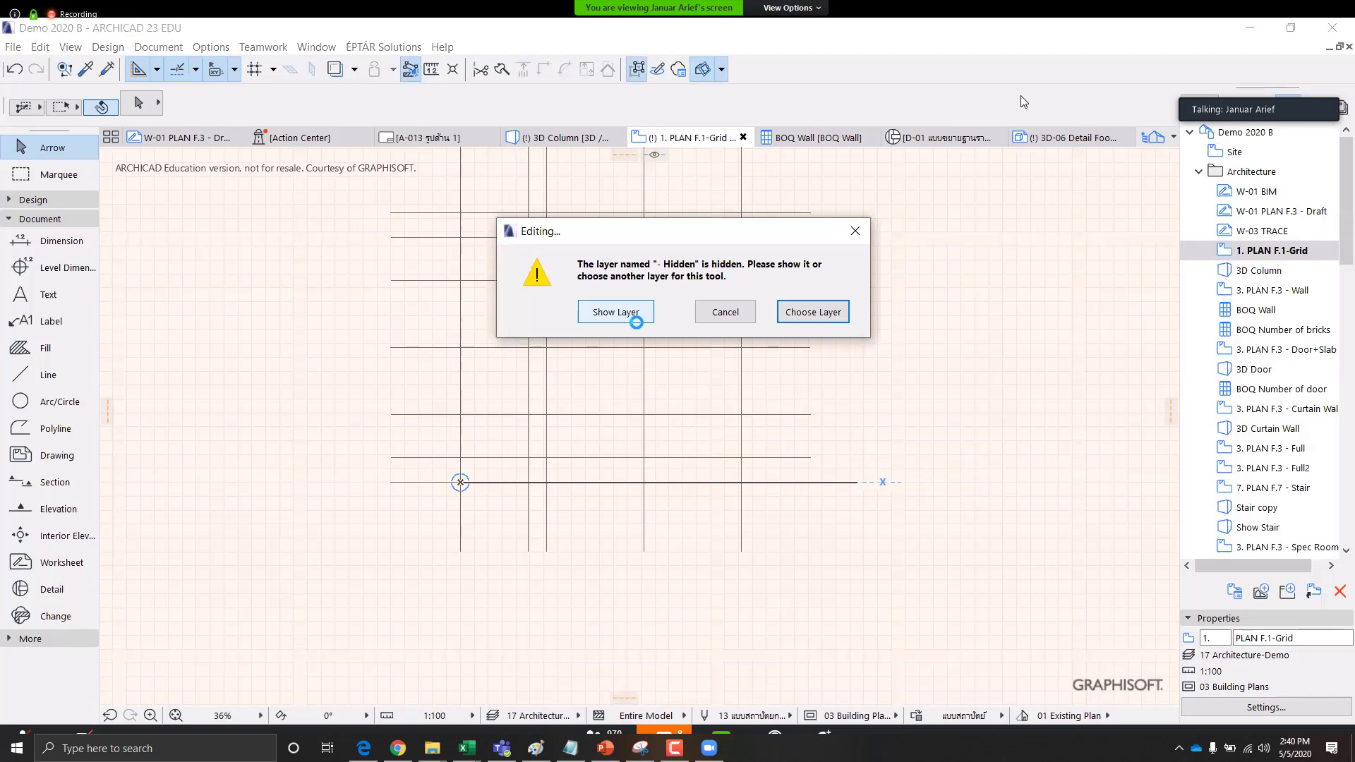
{"action": "left_click", "coordinate": [631, 317]}
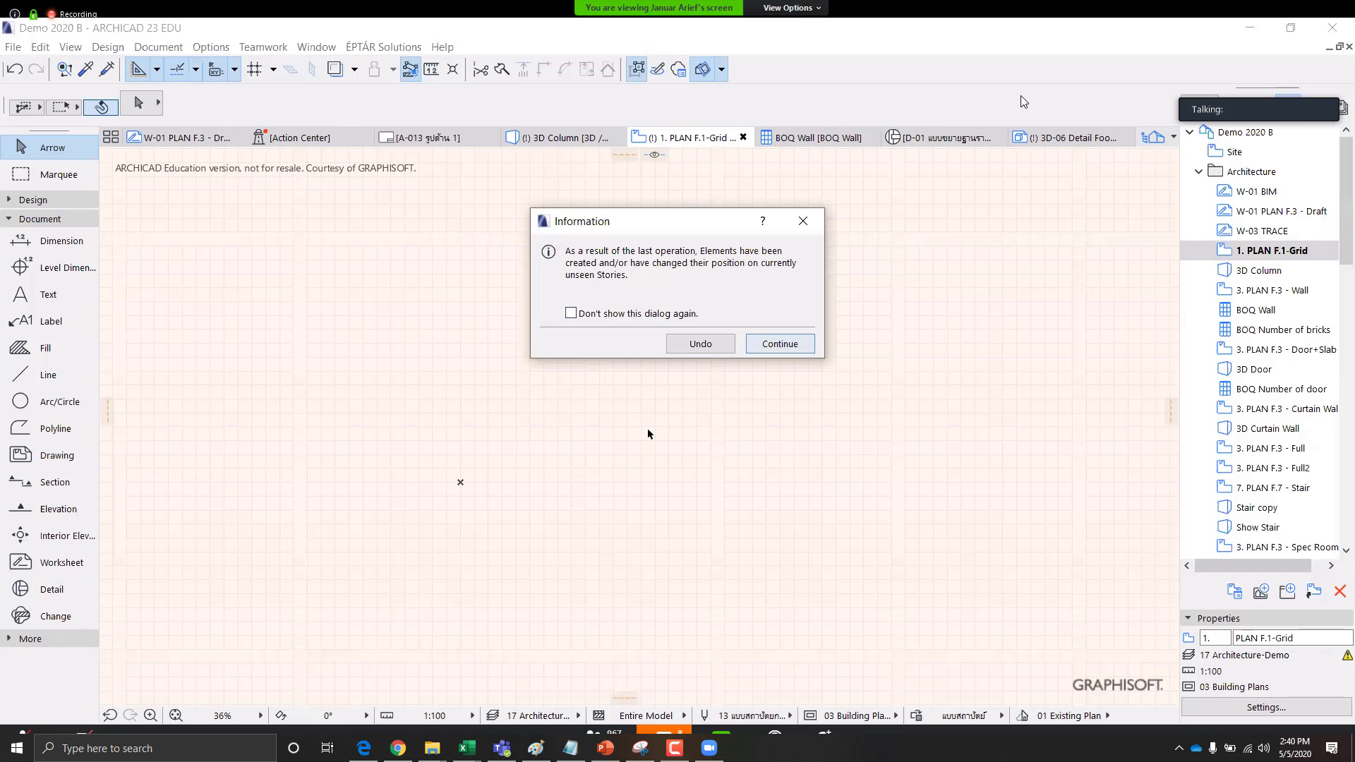
{"action": "key", "text": "Return"}
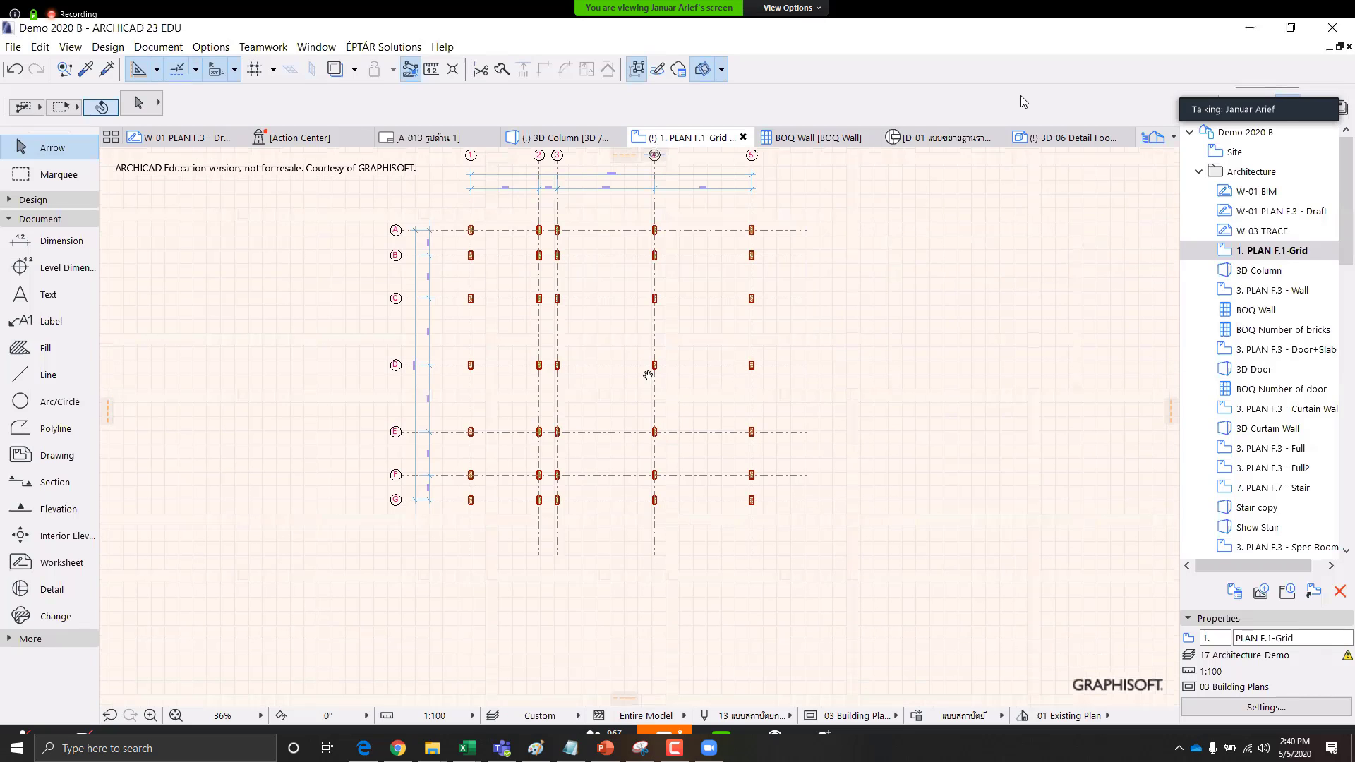
Show the W-01 PLAN F.3 - Draft worksheet as the trace reference of the grid plan
{"action": "middle_click_drag", "start_coordinate": [648, 375], "coordinate": [667, 417]}
{"action": "scroll", "coordinate": [705, 398], "scroll_direction": "up", "scroll_amount": 1}
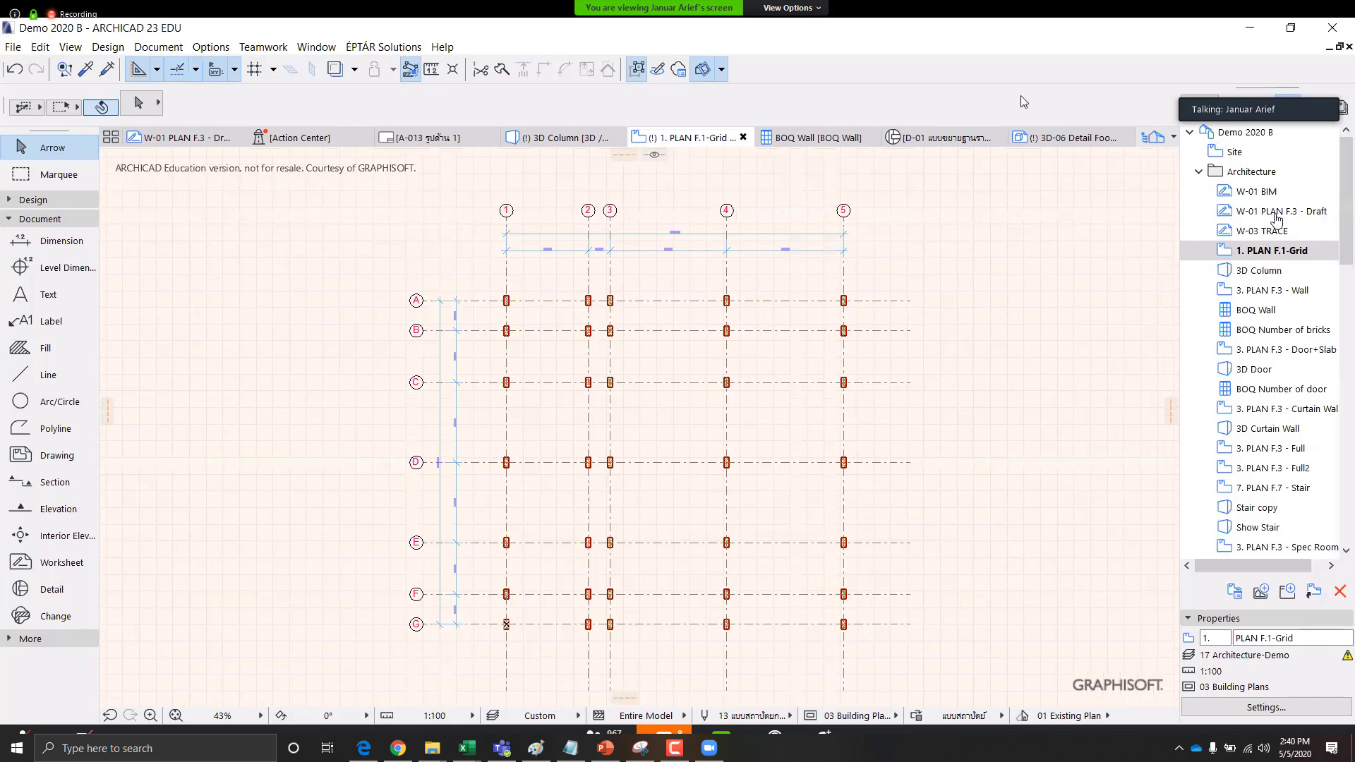
{"action": "left_click", "coordinate": [1279, 219]}
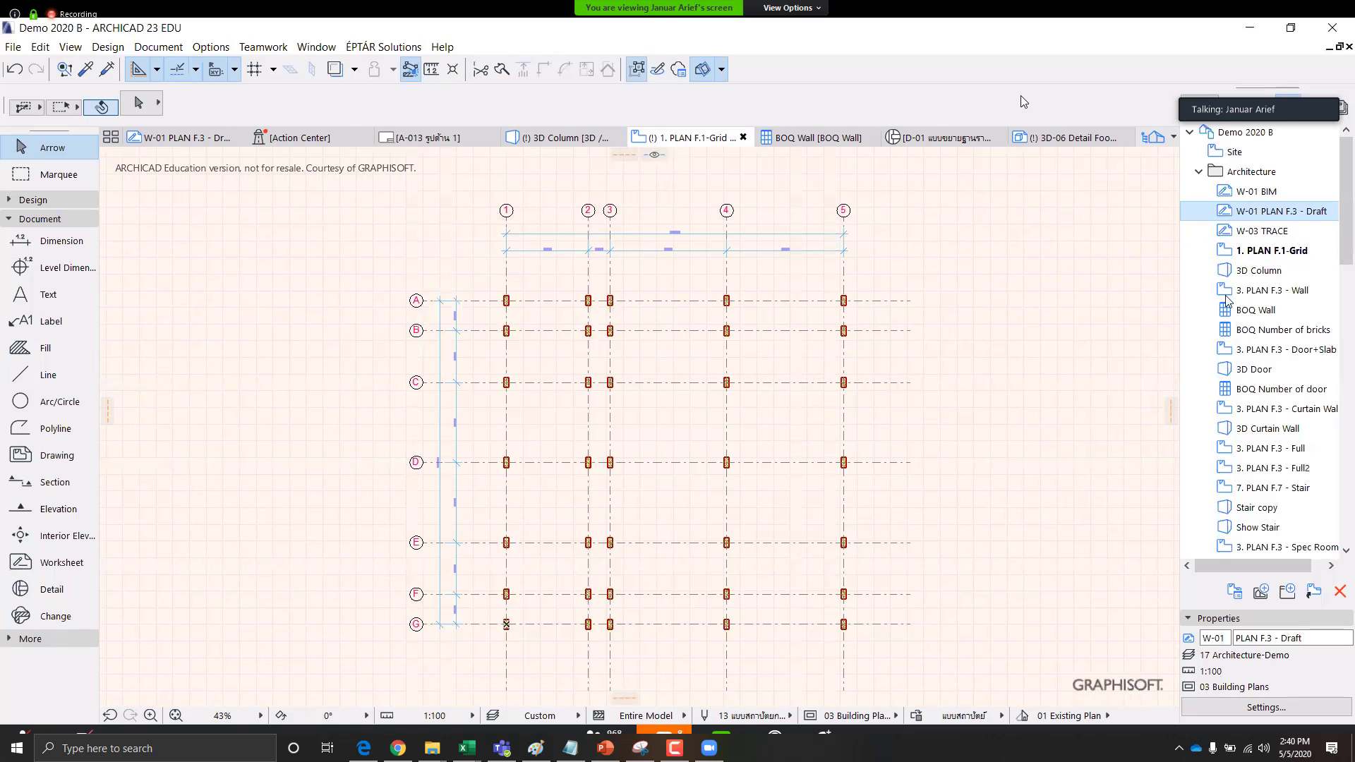
{"action": "right_click", "coordinate": [1256, 215]}
{"action": "left_click", "coordinate": [798, 452]}
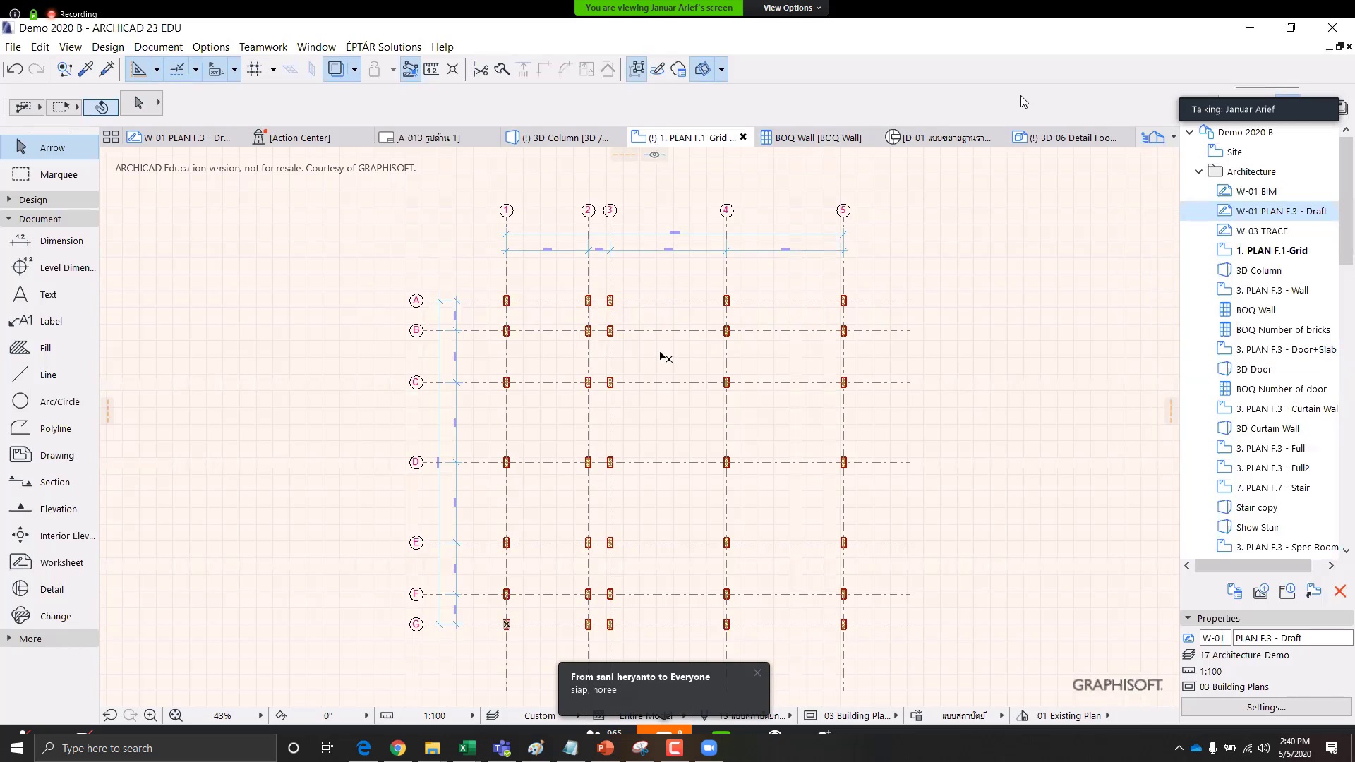
{"action": "scroll", "coordinate": [558, 363], "scroll_direction": "up", "scroll_amount": 4}
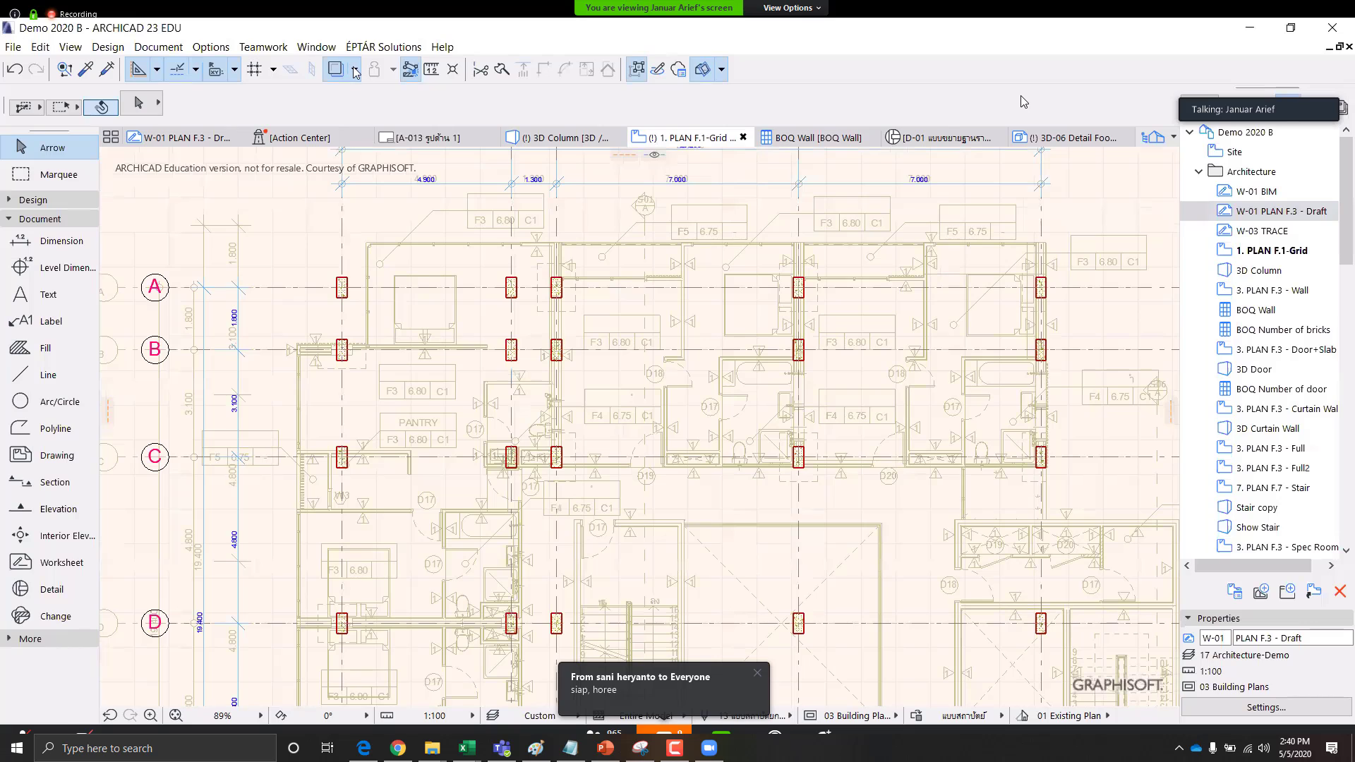
Turn on the splitter for the trace reference, with the whole plan in view
{"action": "left_click", "coordinate": [355, 70]}
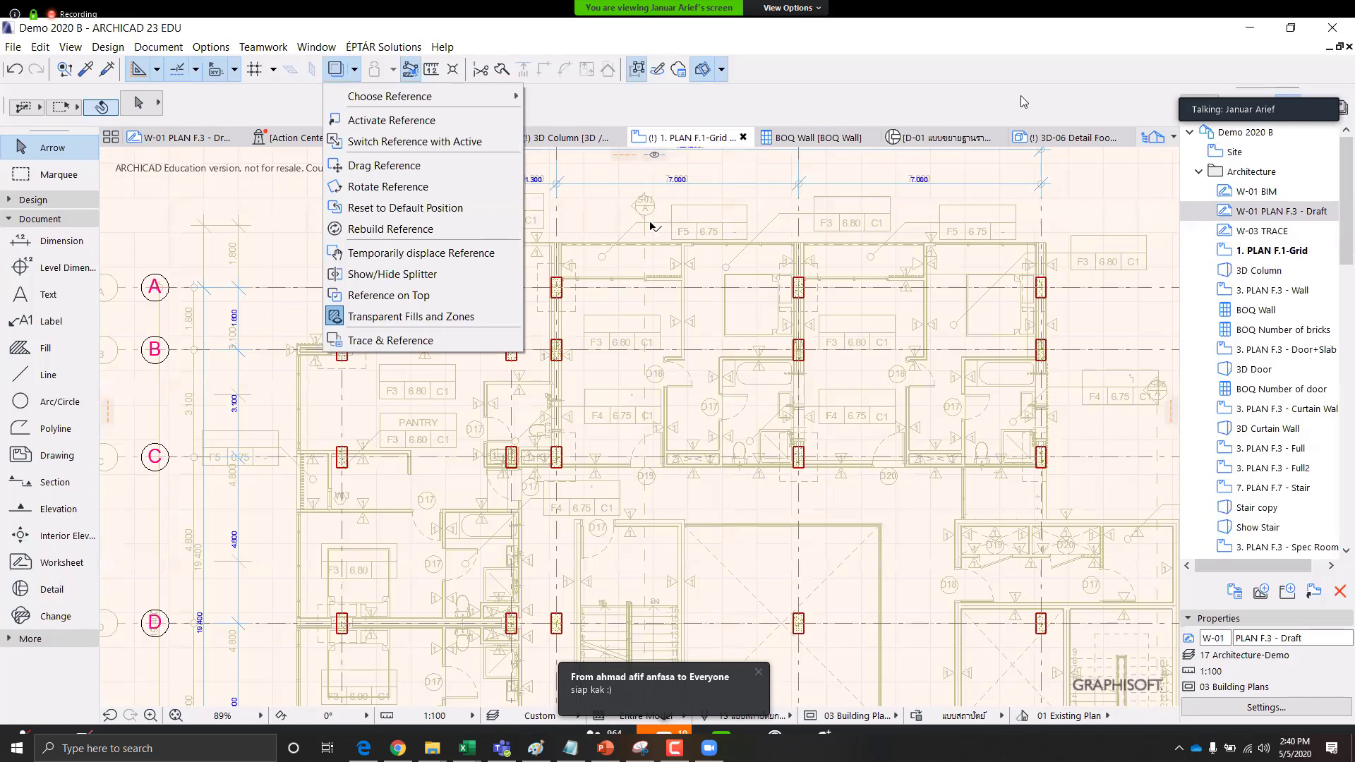
{"action": "left_click", "coordinate": [423, 274]}
{"action": "middle_click", "coordinate": [1002, 292]}
{"action": "middle_click", "coordinate": [1002, 291]}
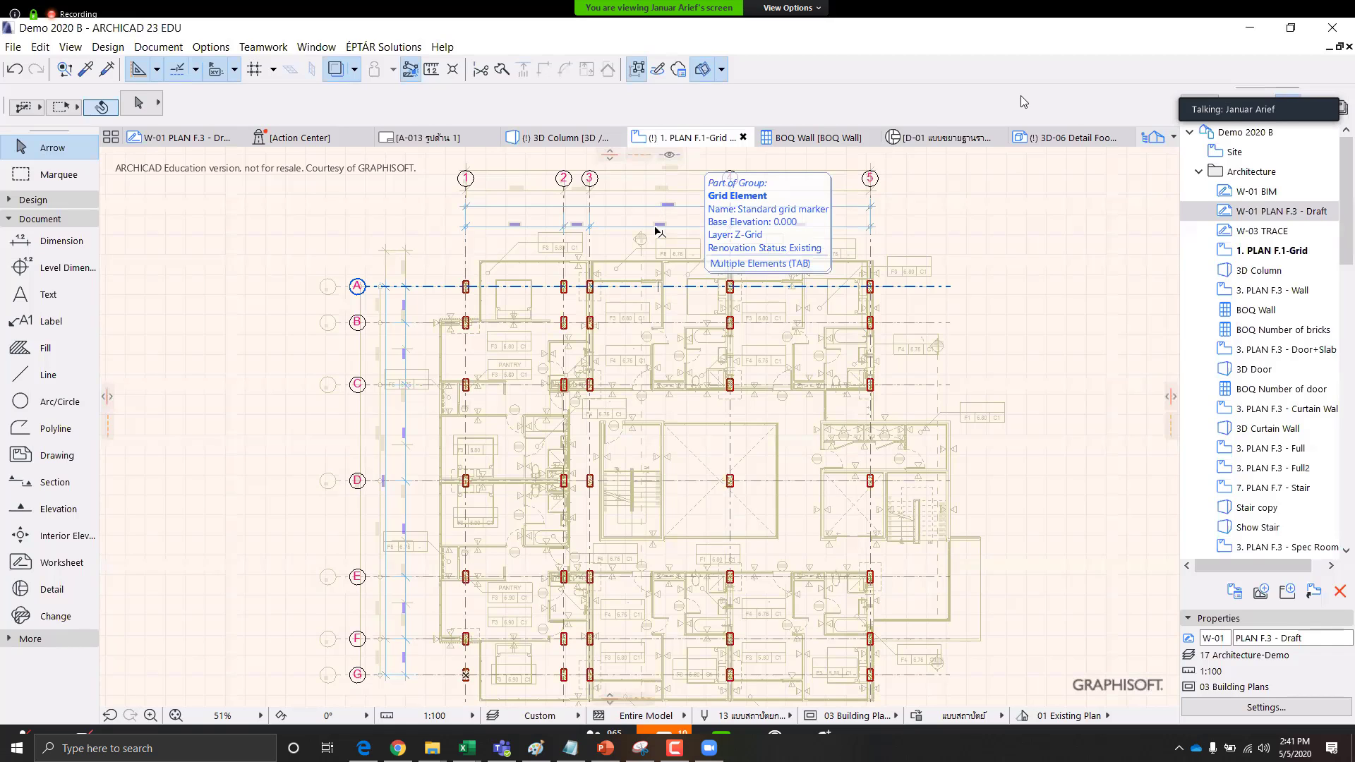
Slide the horizontal splitter over the plan to compare the placed grid and columns with the traced draft plan
{"action": "scroll", "coordinate": [611, 213], "scroll_direction": "up", "scroll_amount": 2}
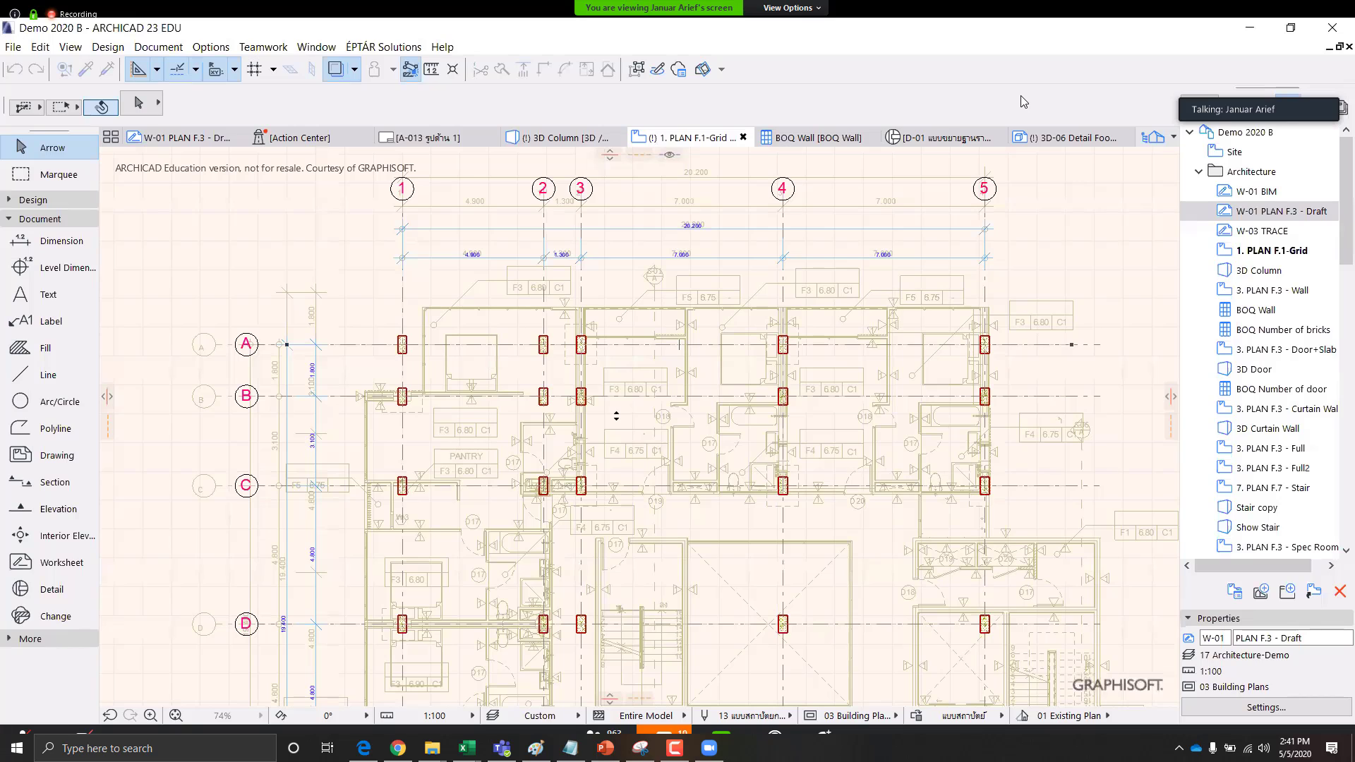
{"action": "left_click_drag", "start_coordinate": [619, 429], "coordinate": [626, 476]}
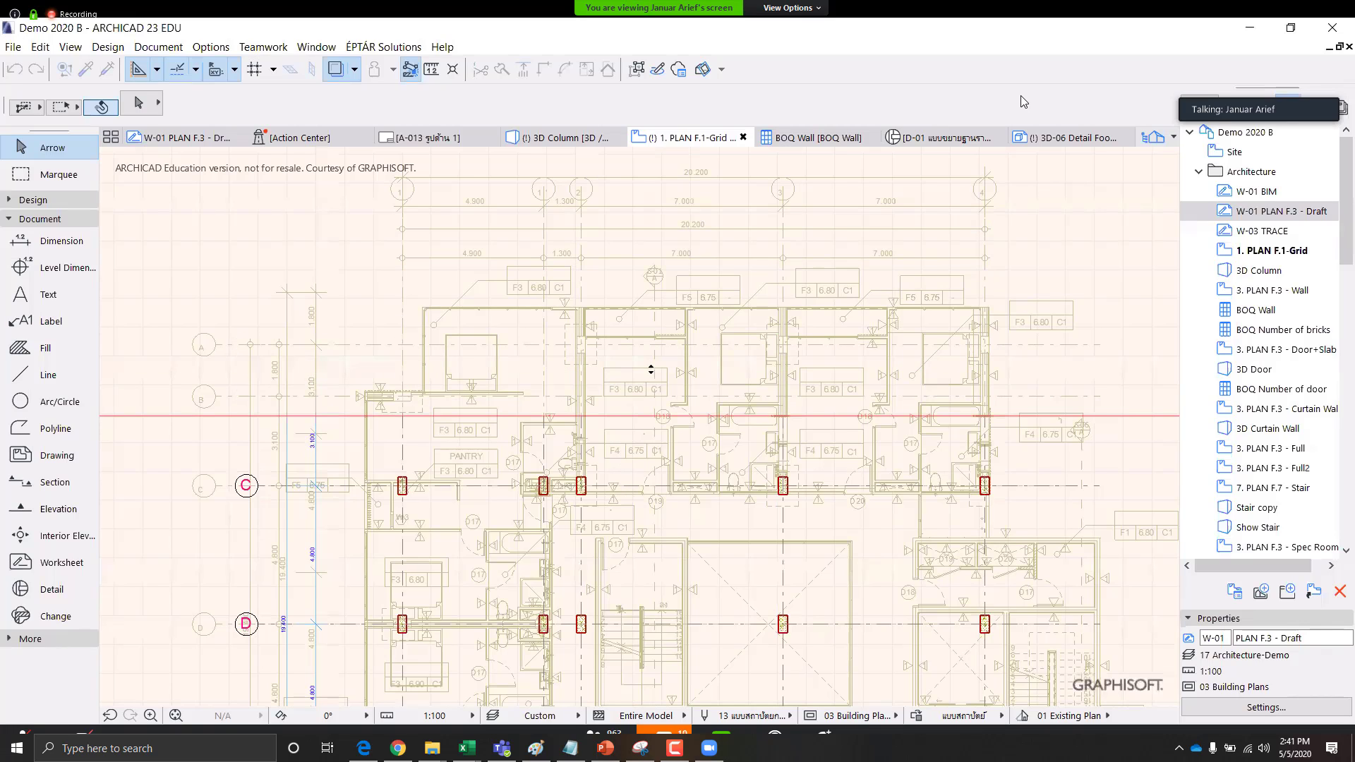
{"action": "left_click_drag", "start_coordinate": [651, 369], "coordinate": [652, 369]}
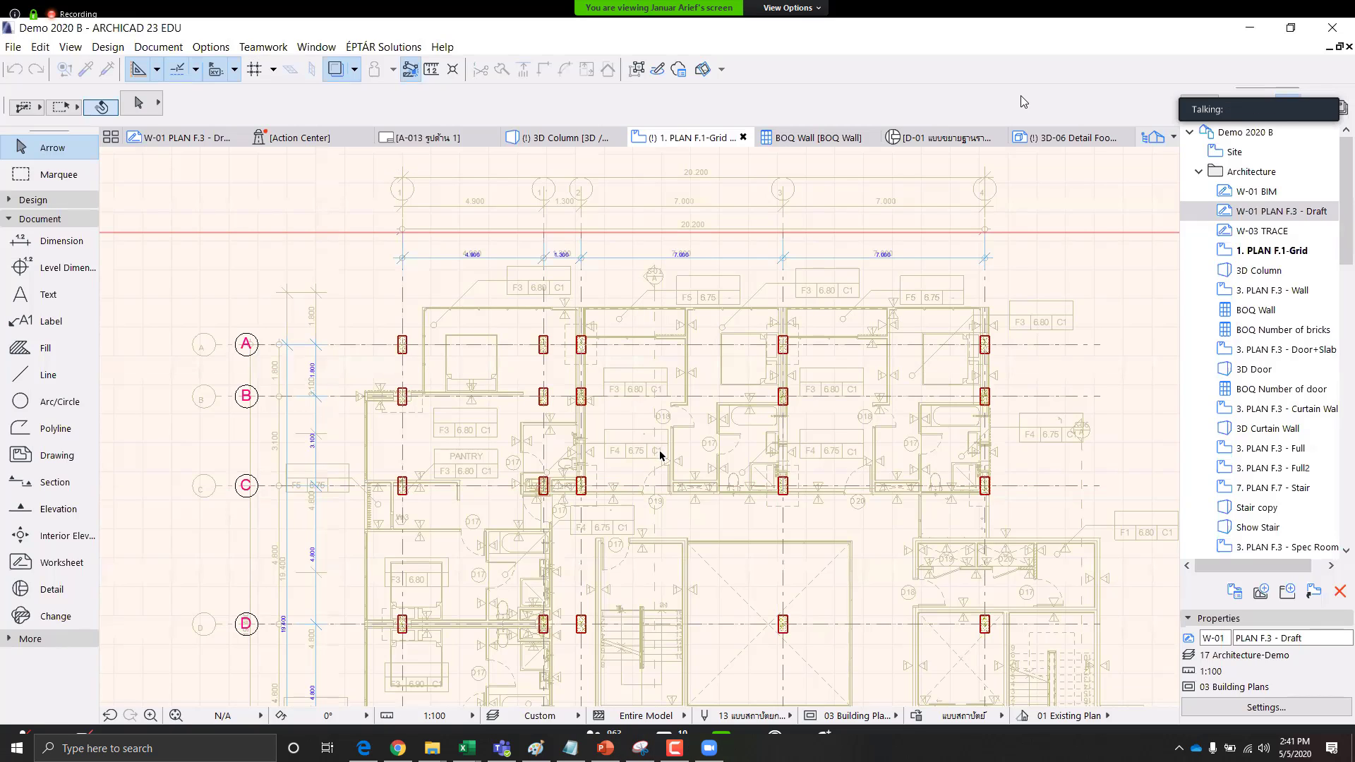
{"action": "middle_click_drag", "start_coordinate": [662, 456], "coordinate": [691, 357]}
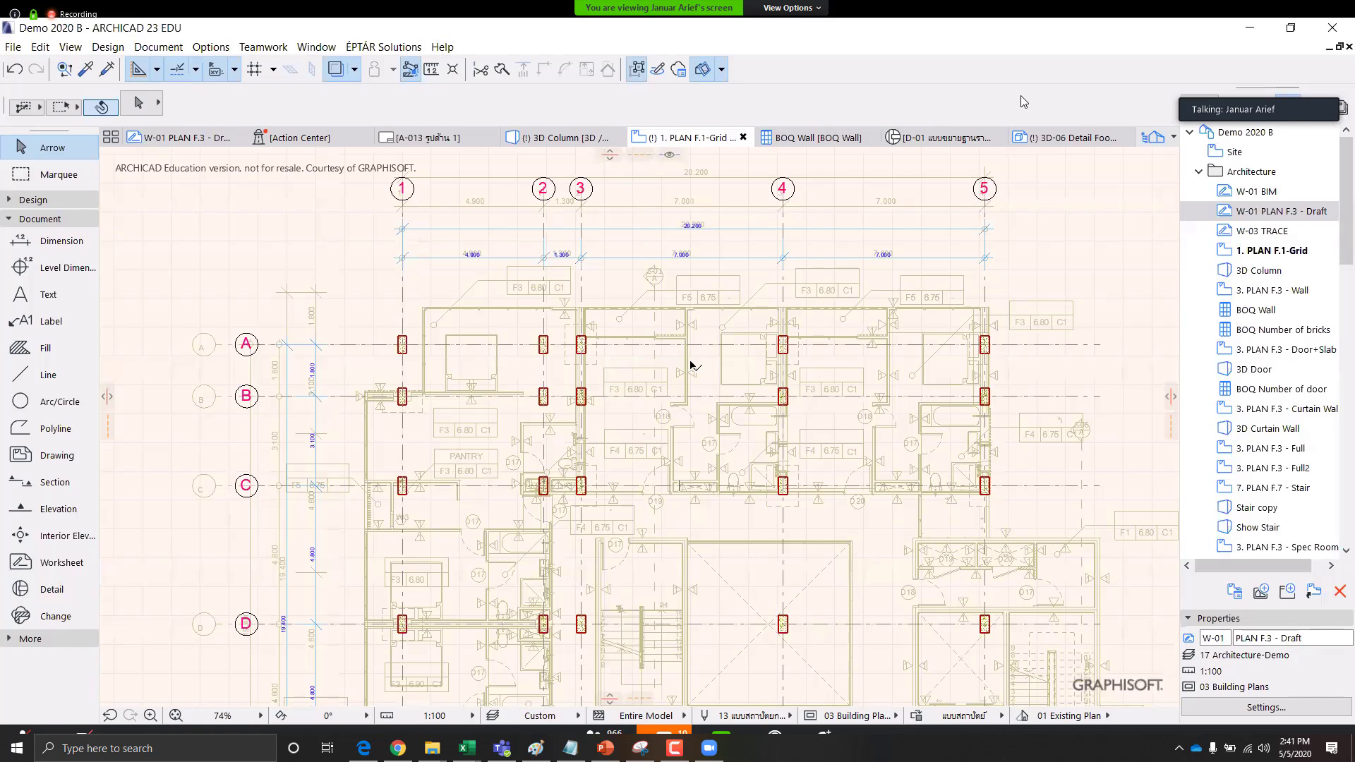
{"action": "middle_click_drag", "start_coordinate": [692, 362], "coordinate": [709, 272]}
{"action": "scroll", "coordinate": [512, 559], "scroll_direction": "down", "scroll_amount": 2}
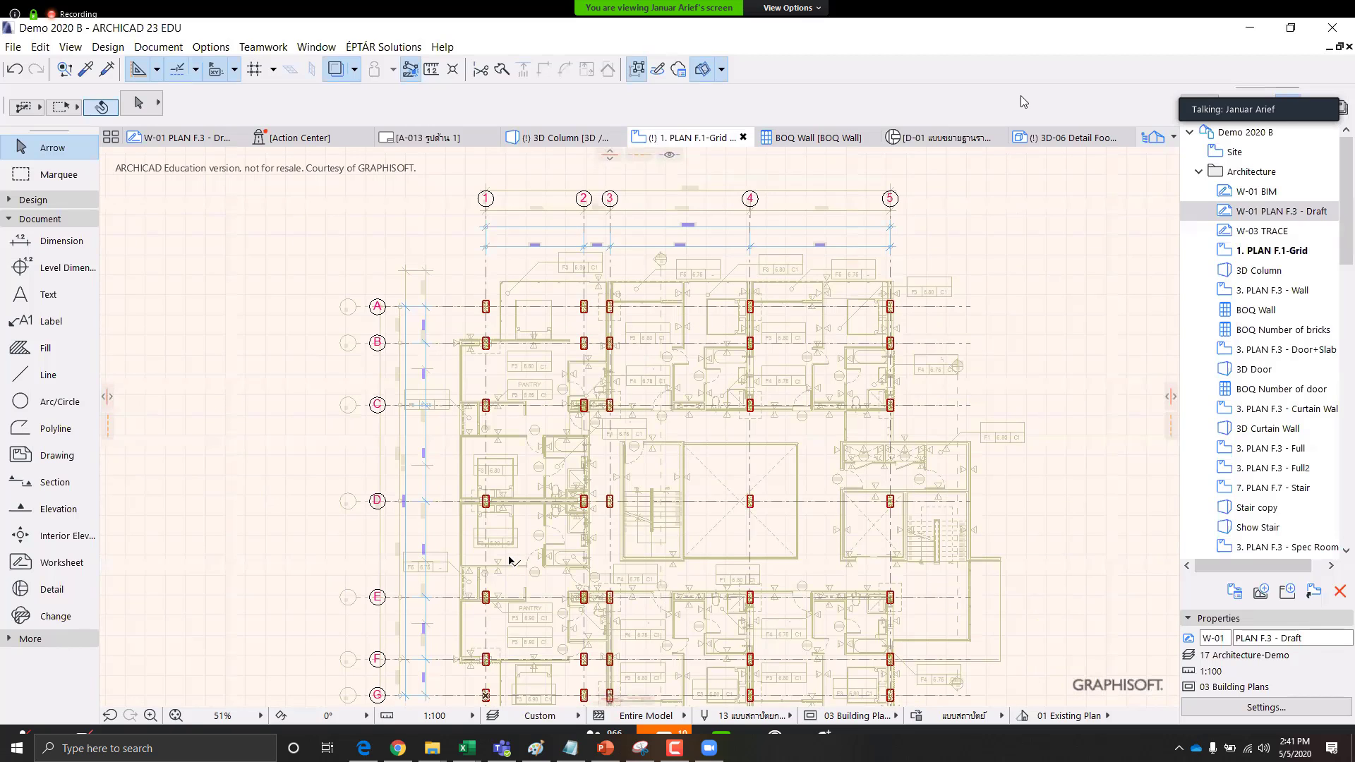
{"action": "middle_click_drag", "start_coordinate": [509, 561], "coordinate": [525, 468]}
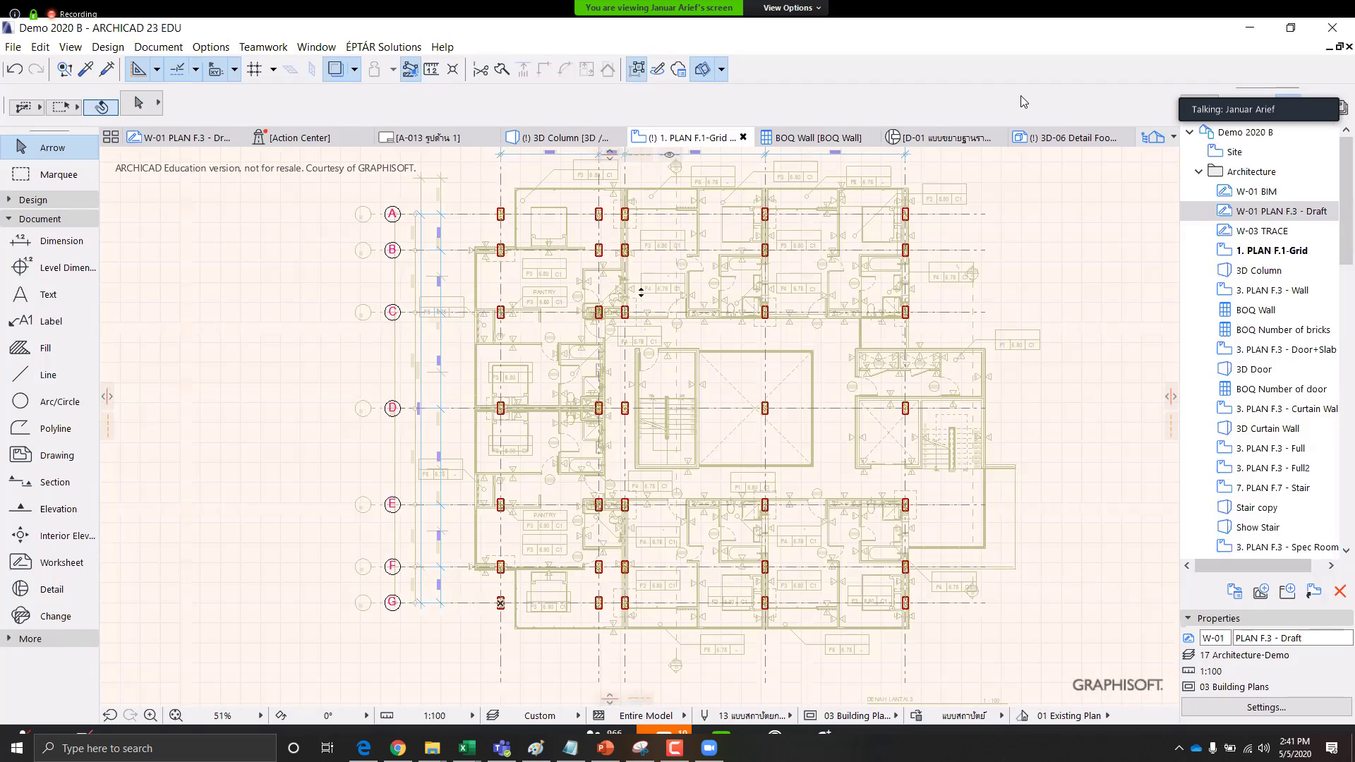
{"action": "mouse_move", "coordinate": [641, 293]}
{"action": "left_mouse_down"}
{"action": "mouse_move", "coordinate": [647, 254]}
{"action": "mouse_move", "coordinate": [655, 366]}
{"action": "mouse_move", "coordinate": [653, 154]}
{"action": "left_mouse_up"}
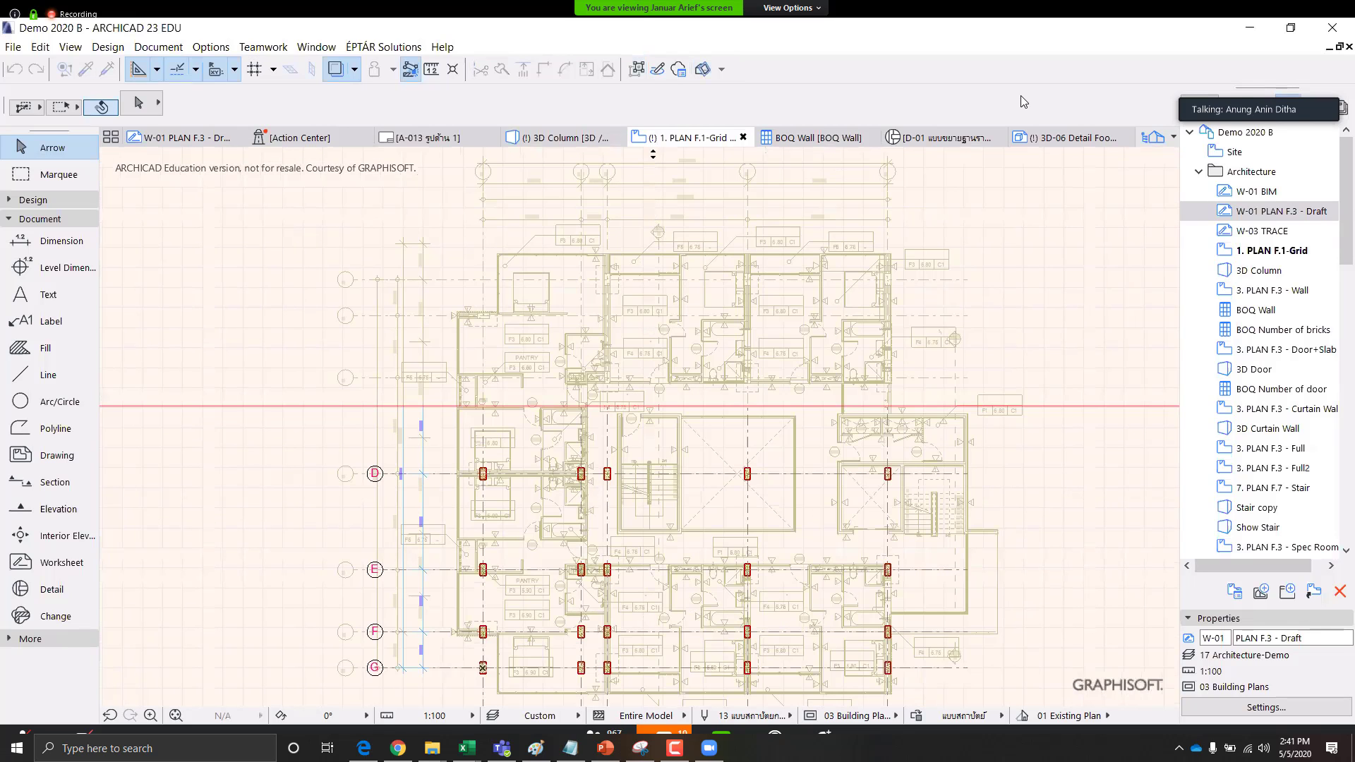
{"action": "mouse_move", "coordinate": [735, 323]}
{"action": "left_mouse_down"}
{"action": "mouse_move", "coordinate": [720, 301]}
{"action": "mouse_move", "coordinate": [700, 332]}
{"action": "left_mouse_up"}
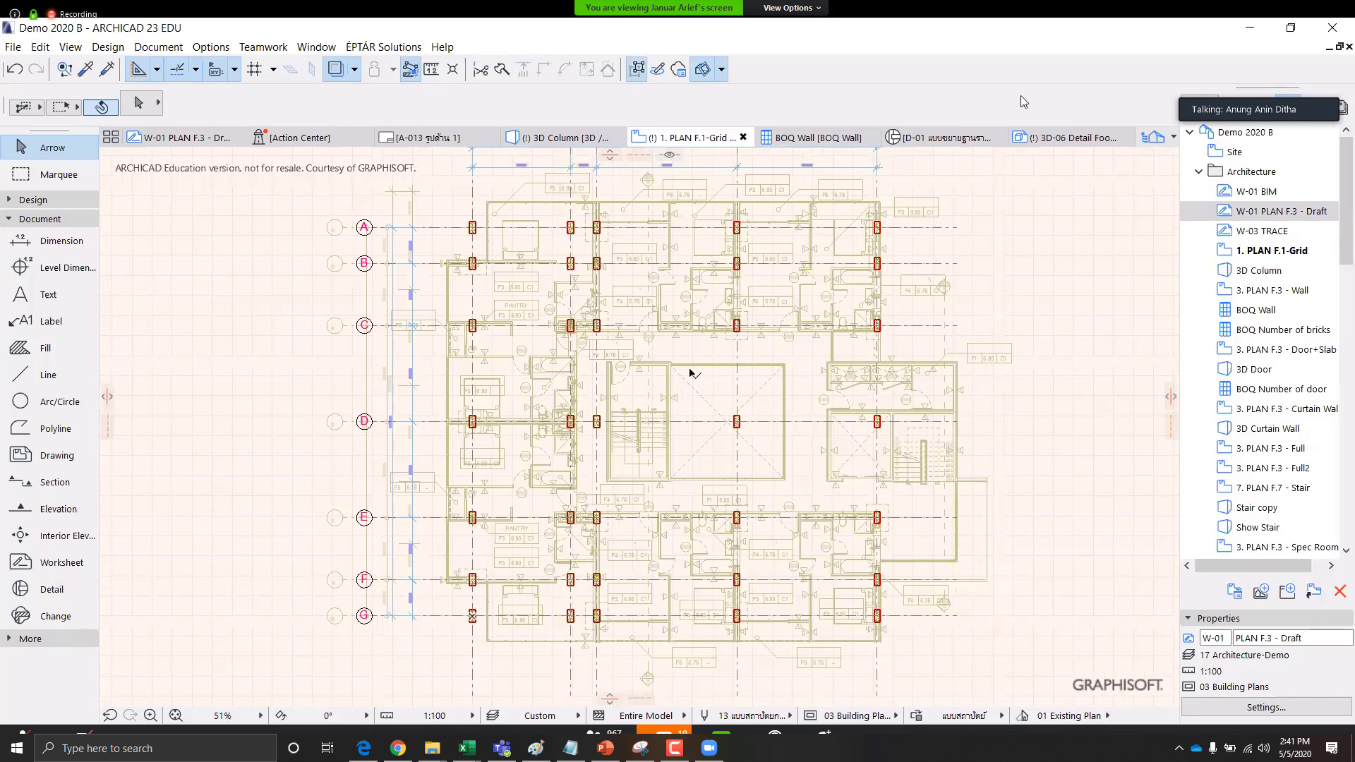
{"action": "scroll", "coordinate": [691, 372], "scroll_direction": "down", "scroll_amount": 1}
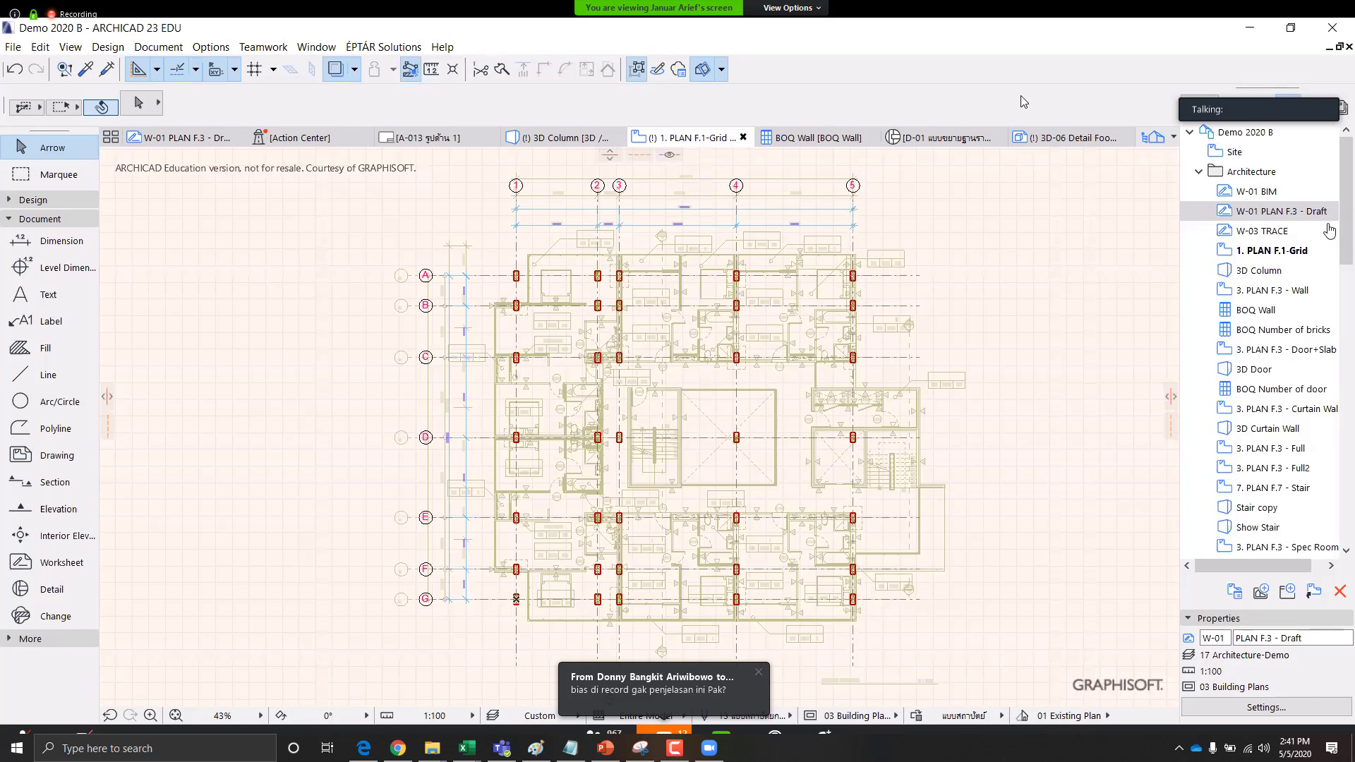
{"action": "middle_click_drag", "start_coordinate": [692, 379], "coordinate": [769, 358]}
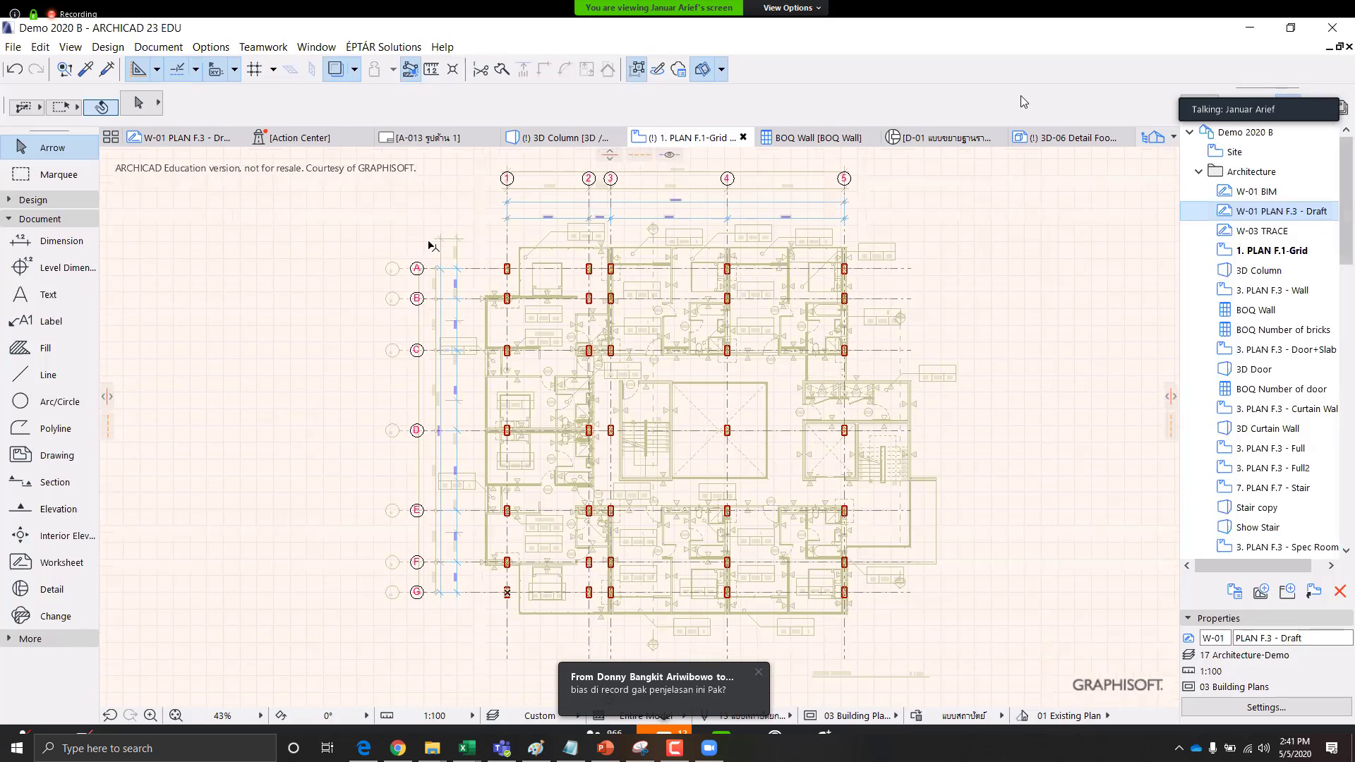
{"action": "scroll", "coordinate": [441, 244], "scroll_direction": "up", "scroll_amount": 2}
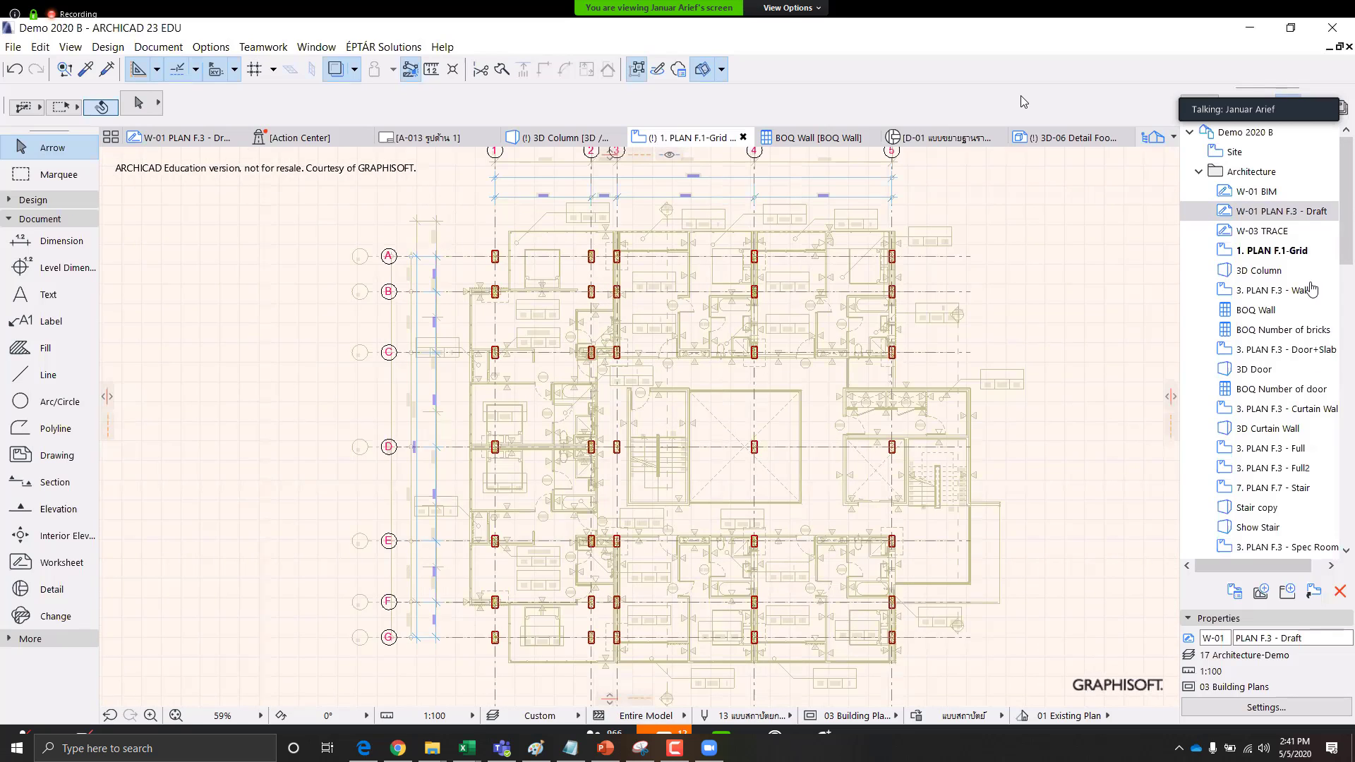
Show the W-03 TRACE worksheet as the trace reference of the grid plan
{"action": "scroll", "coordinate": [638, 304], "scroll_direction": "up", "scroll_amount": 2}
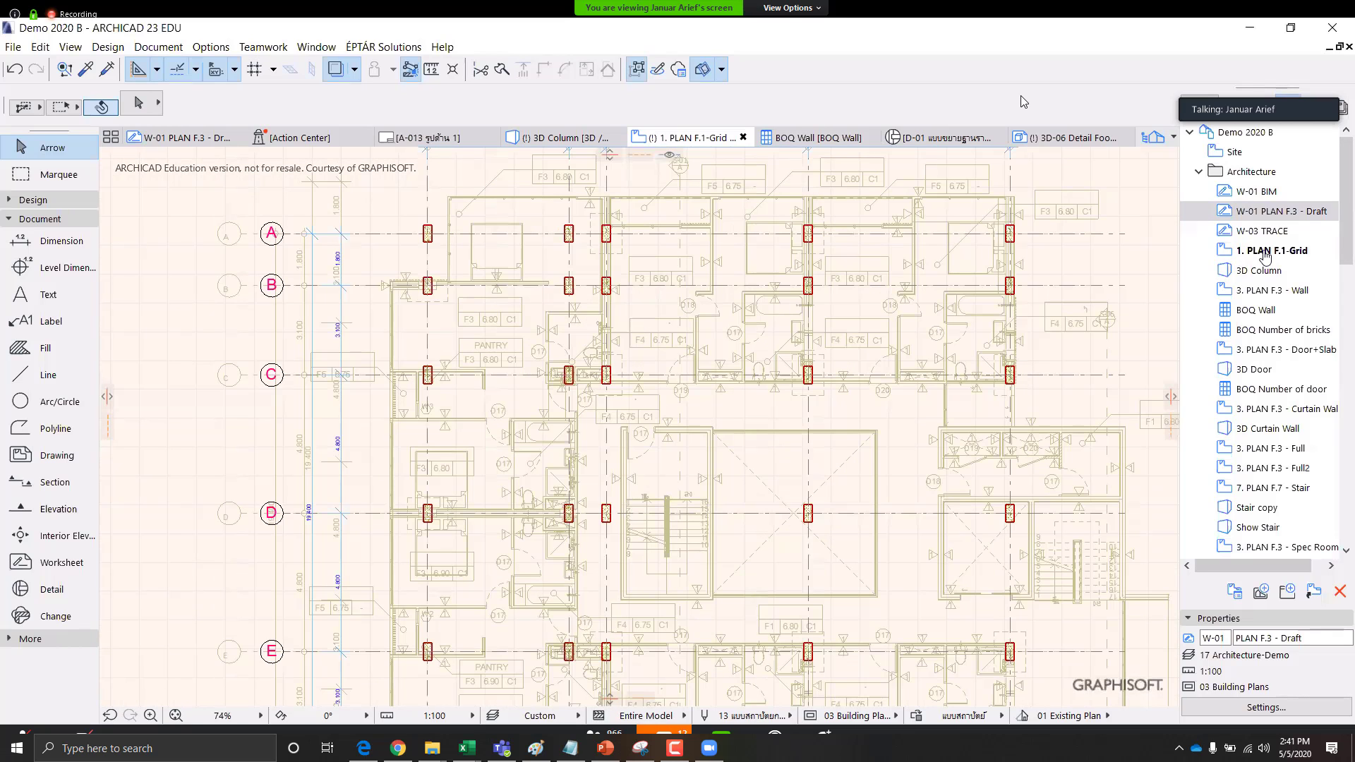
{"action": "scroll", "coordinate": [662, 307], "scroll_direction": "down", "scroll_amount": 2}
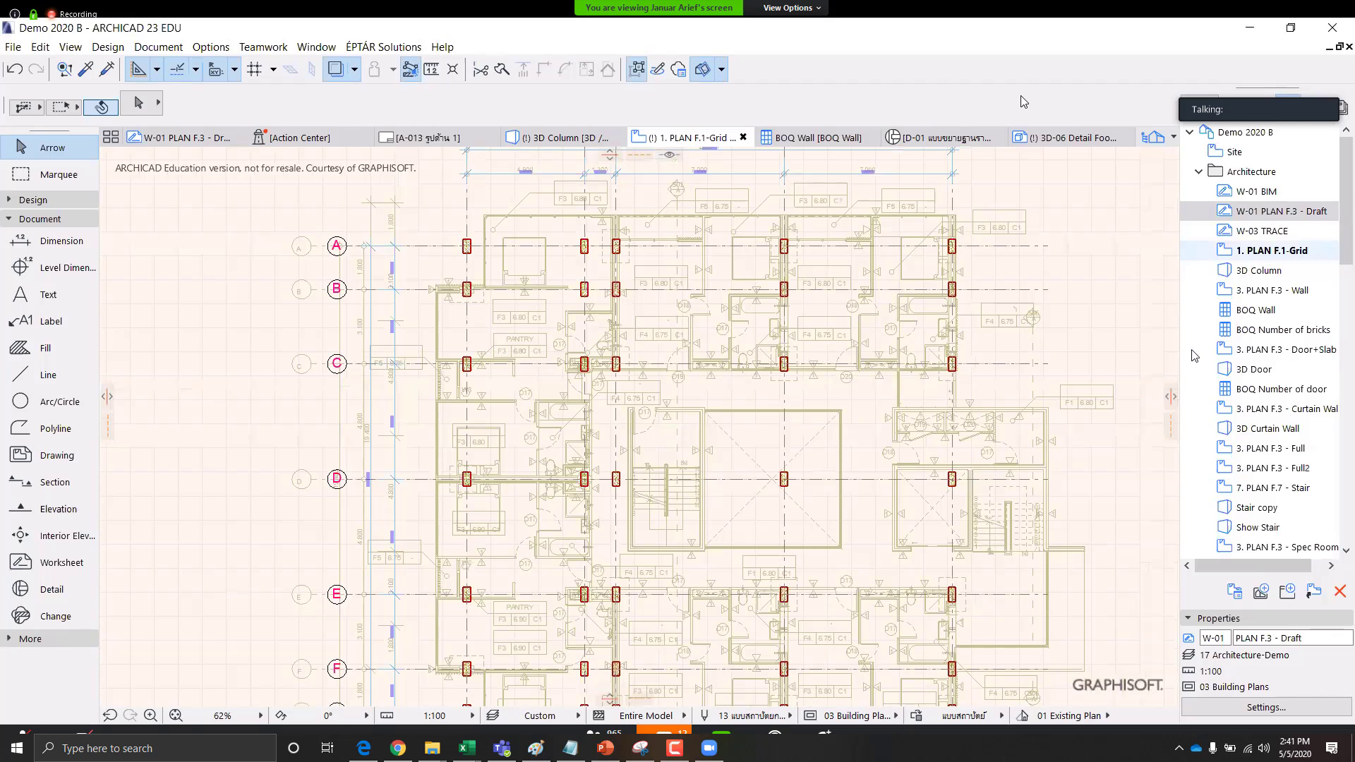
{"action": "right_click", "coordinate": [1262, 232]}
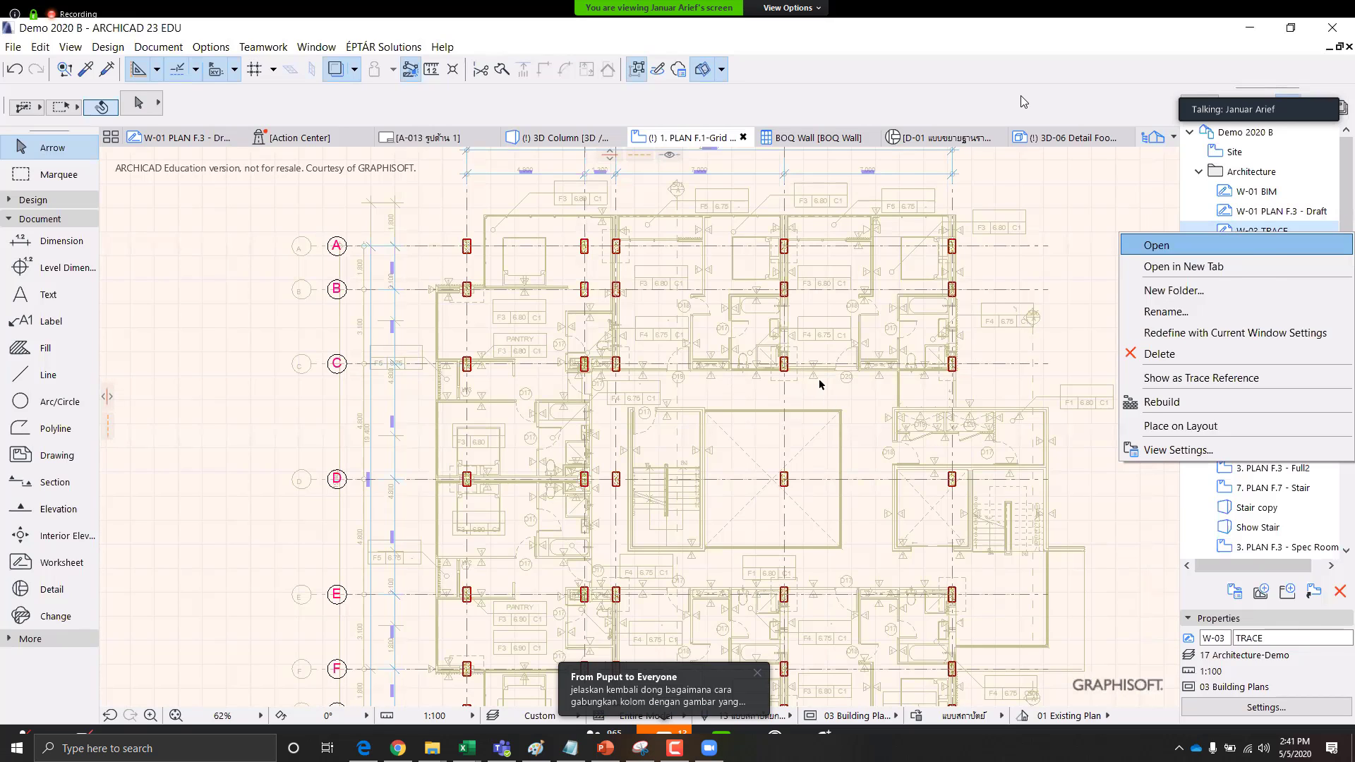
{"action": "left_click", "coordinate": [1206, 378]}
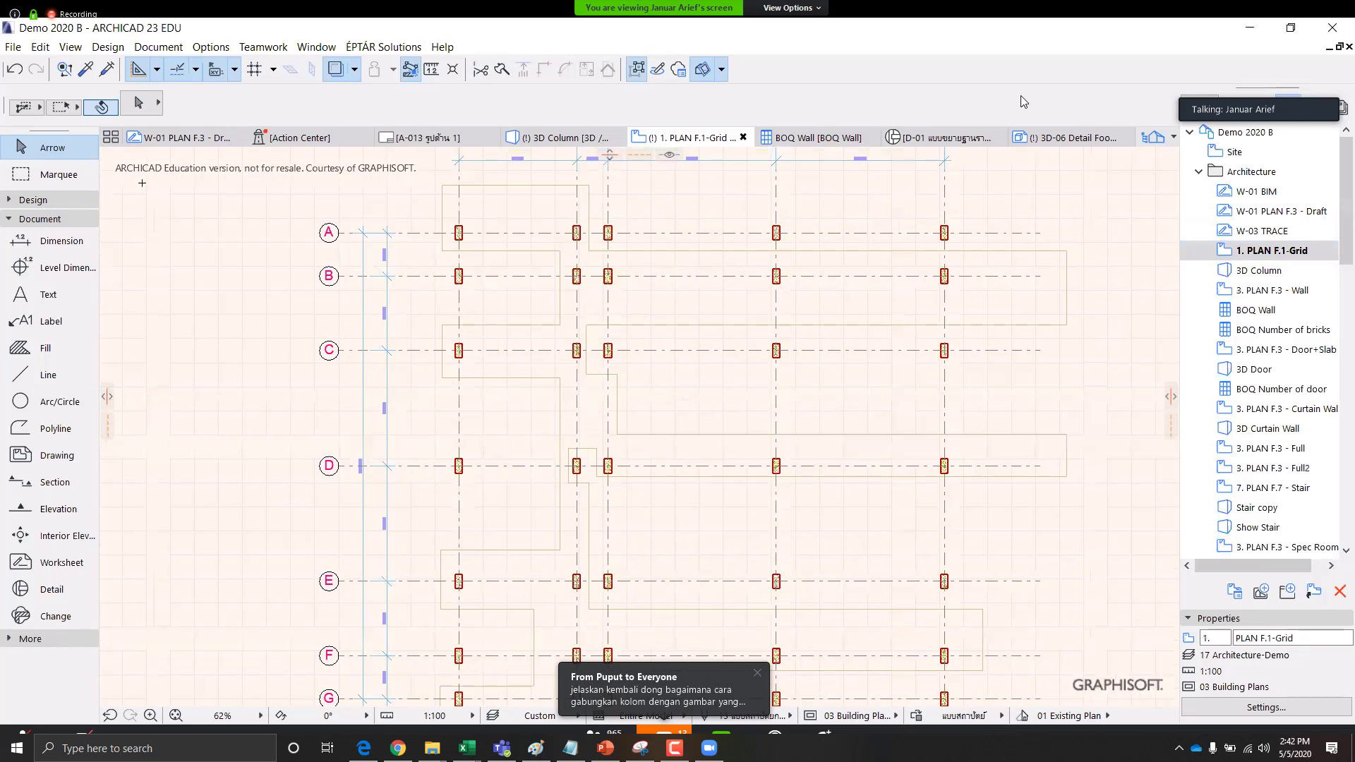
Create a polygonal marquee around the unneeded columns by following the traced W-03 outline with the Magic Wand
{"action": "key", "text": "m"}
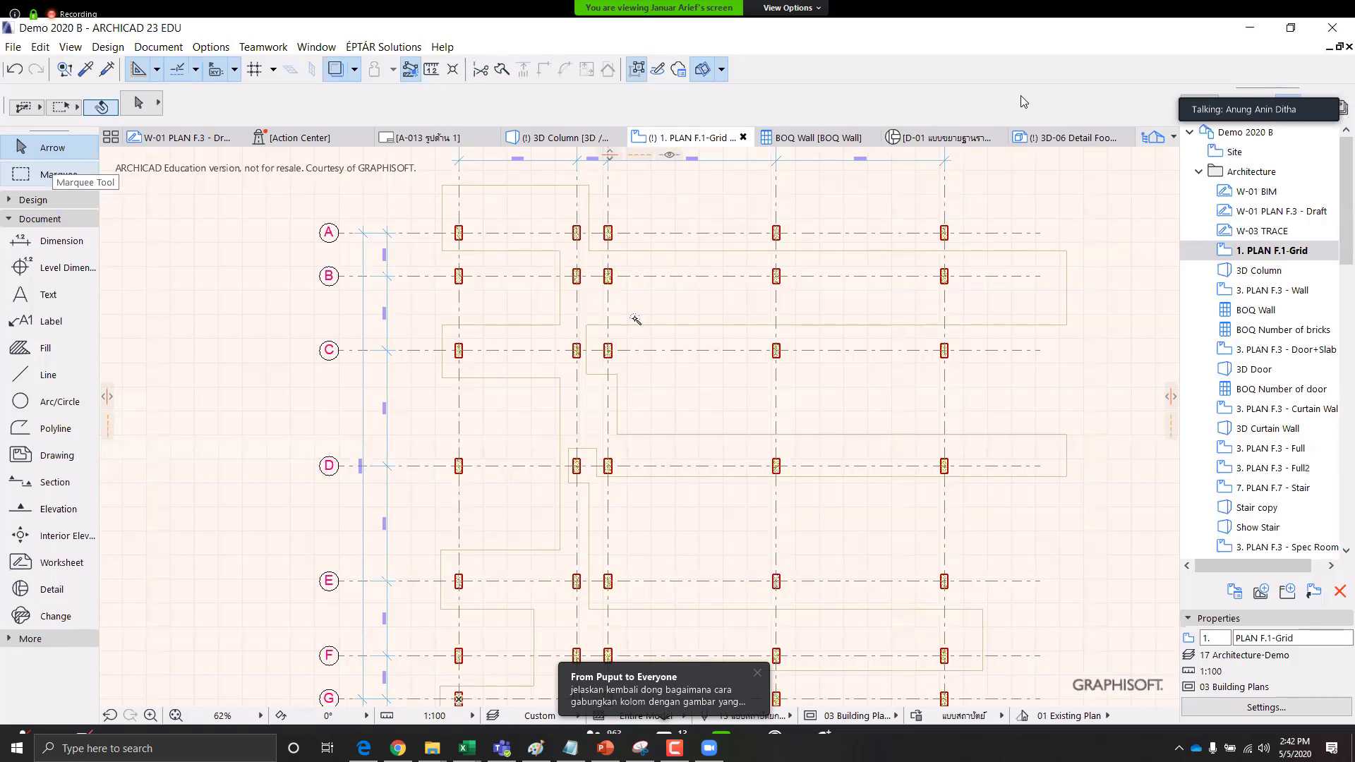
{"action": "scroll", "coordinate": [636, 320], "scroll_direction": "down", "scroll_amount": 2}
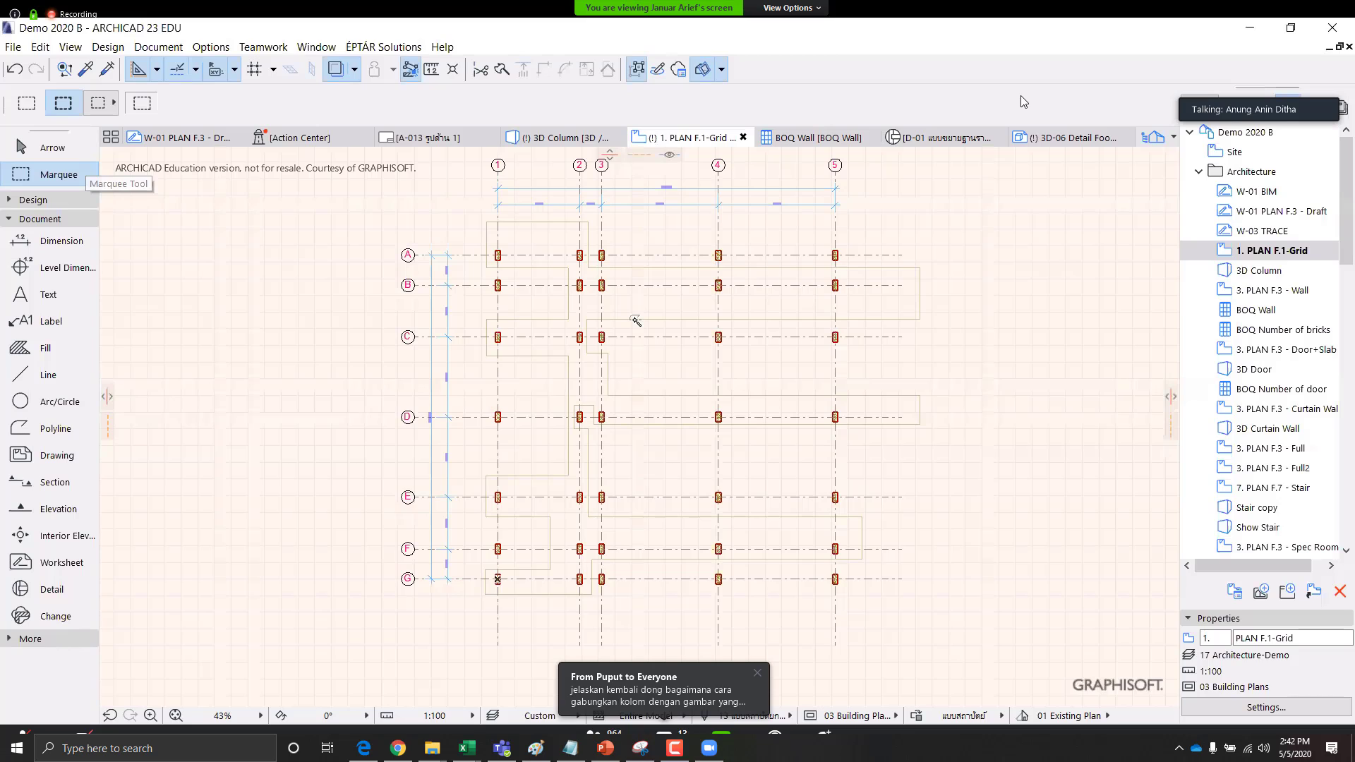
{"action": "left_click", "coordinate": [635, 320]}
{"action": "left_click", "coordinate": [636, 320]}
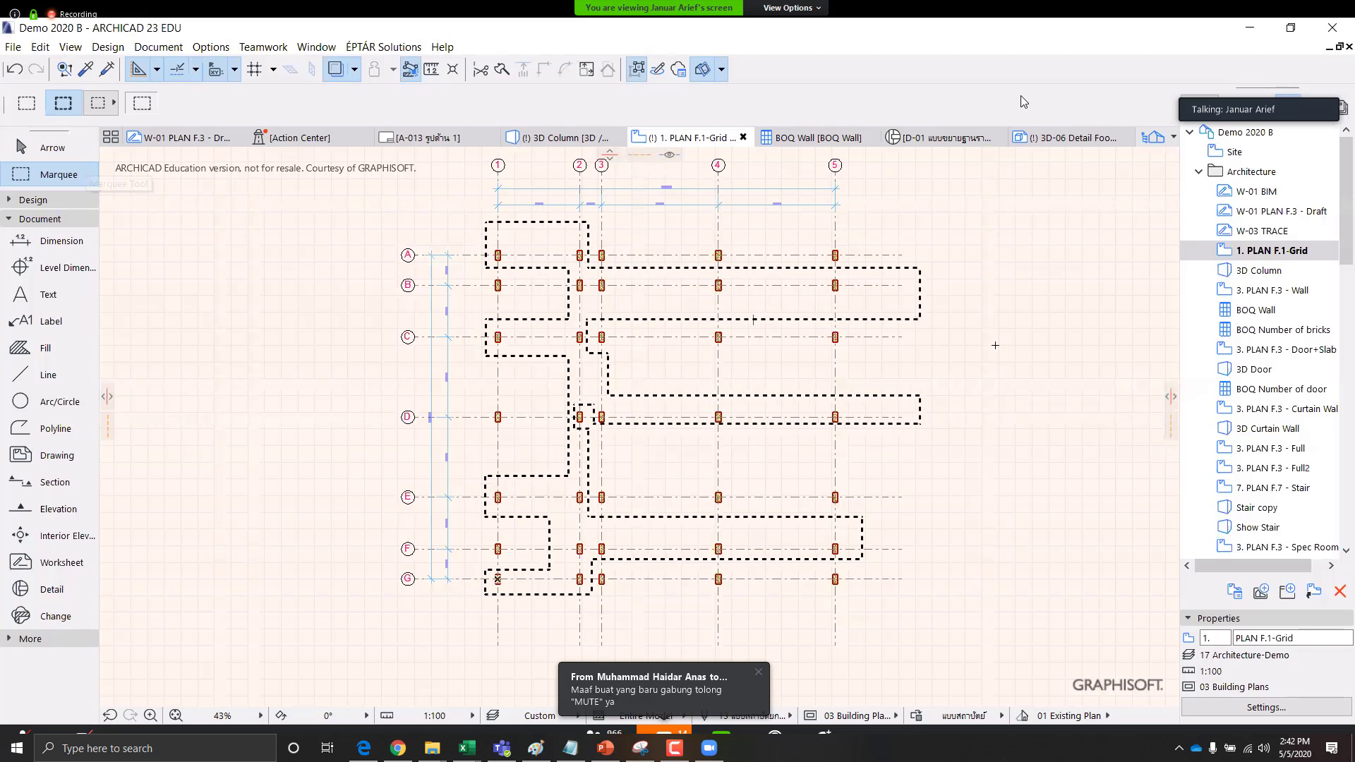
{"action": "middle_click_drag", "start_coordinate": [985, 348], "coordinate": [983, 344]}
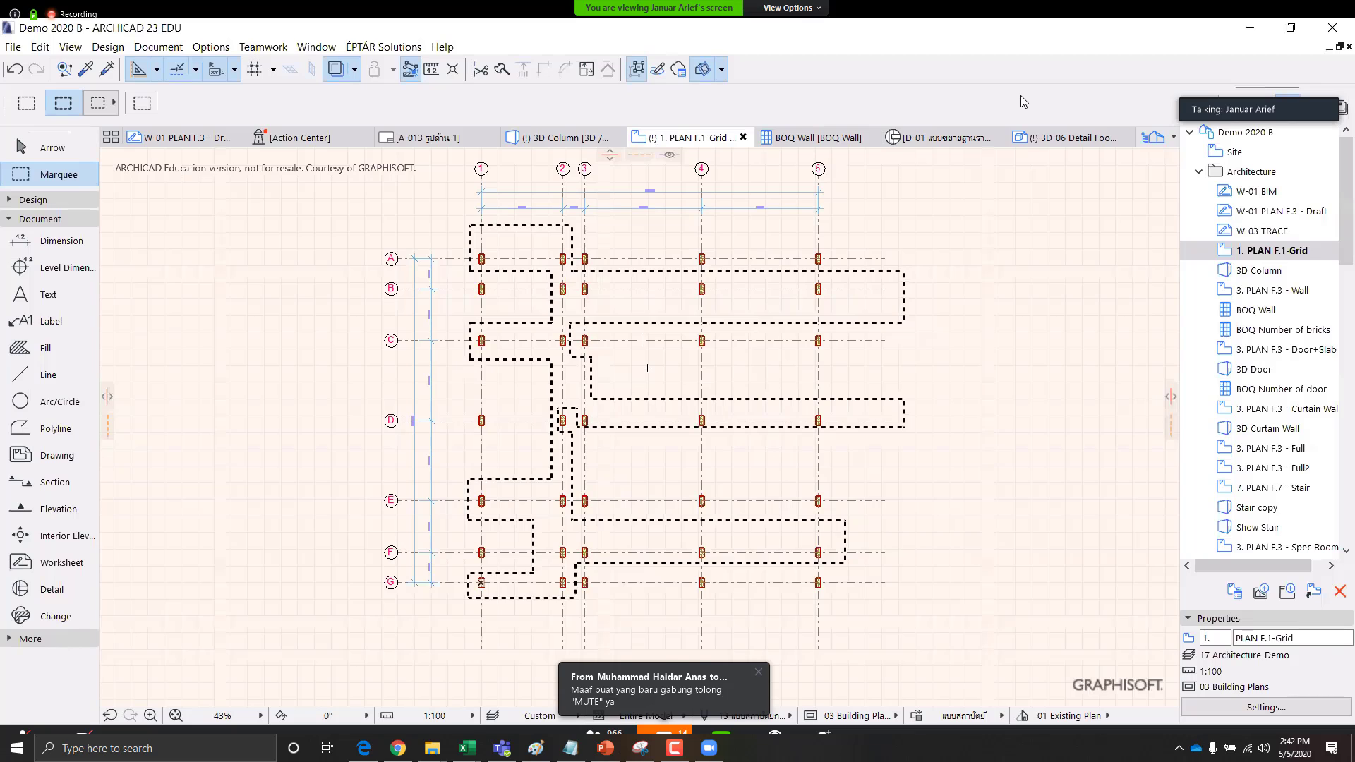
Show the marquee area in 3D and delete all the columns displayed there
{"action": "key", "text": "F5"}
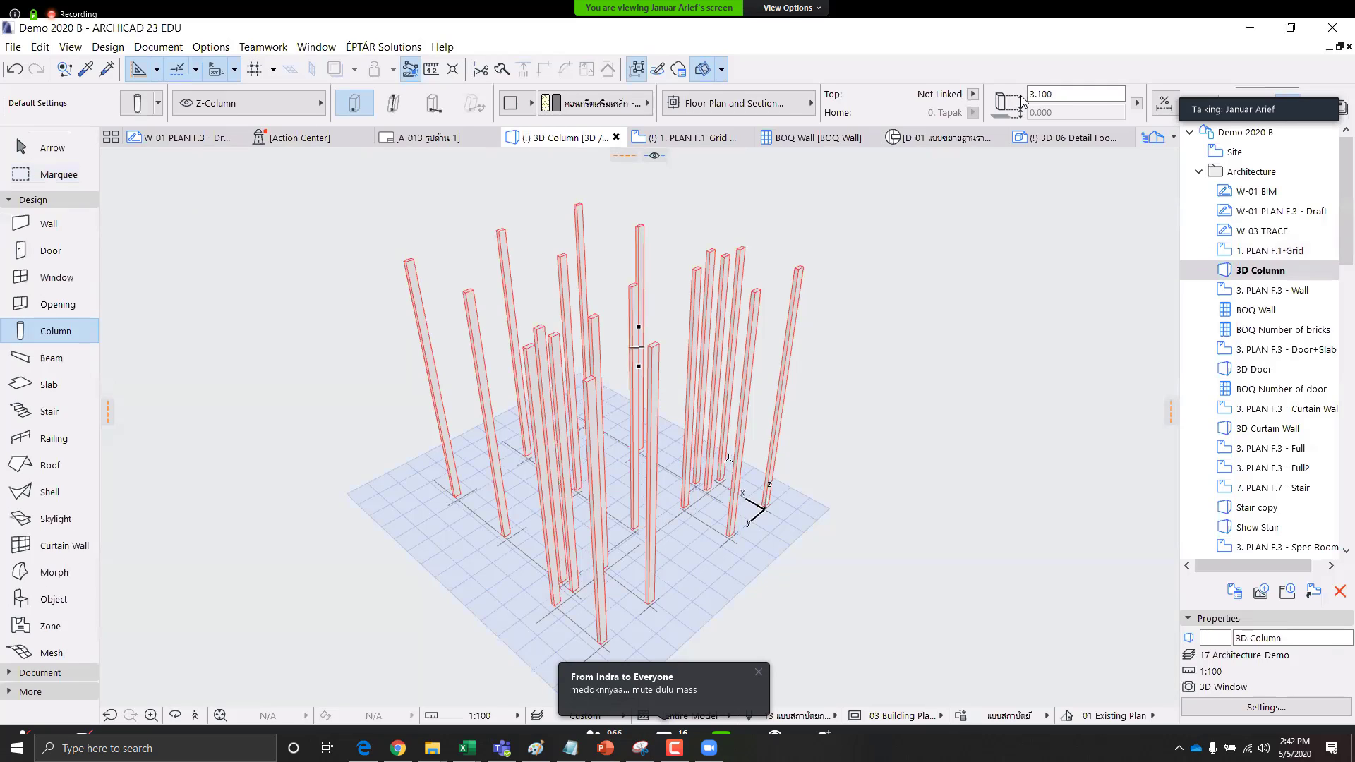
{"action": "key", "text": "ctrl+a"}
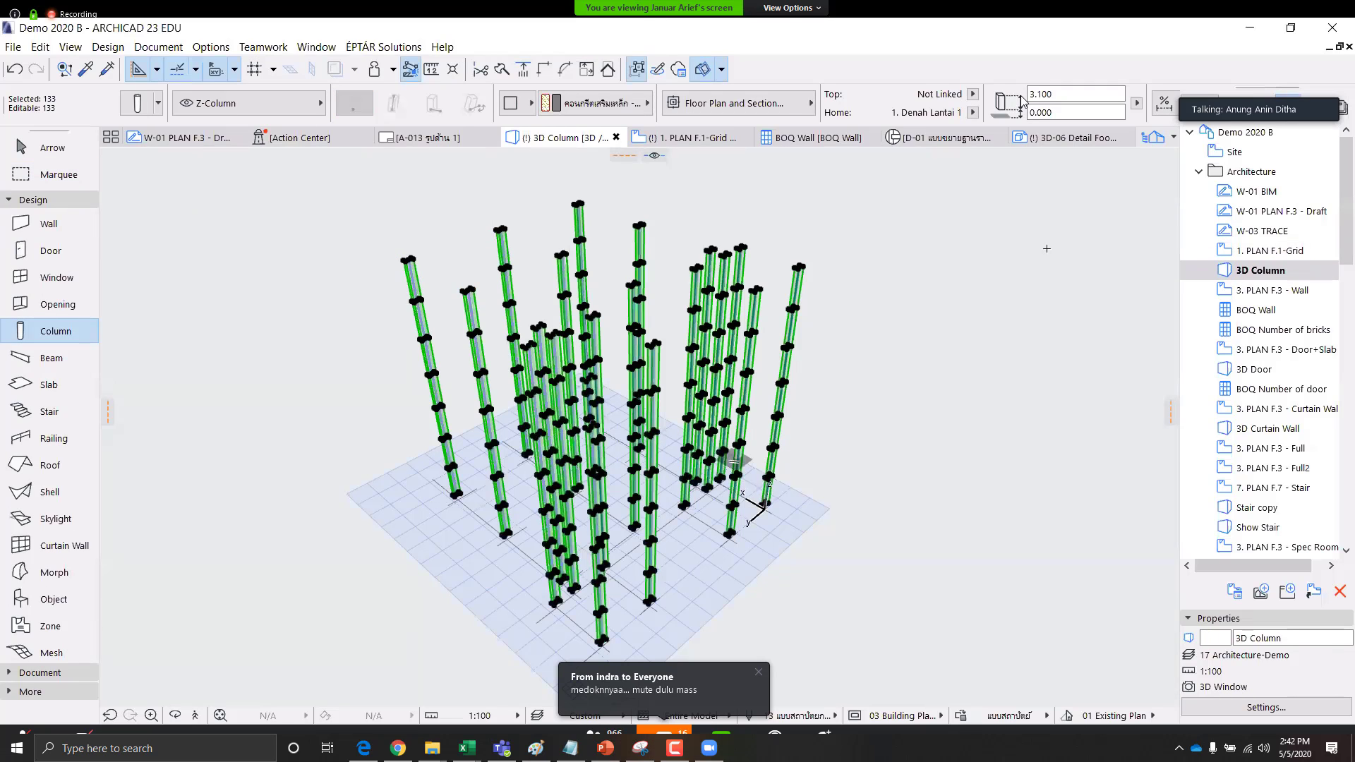
{"action": "key", "text": "Delete"}
Reopen the 1. PLAN F.1-Grid view and show the W-01 PLAN F.3 - Draft worksheet as its trace reference
{"action": "double_click", "coordinate": [1268, 250]}
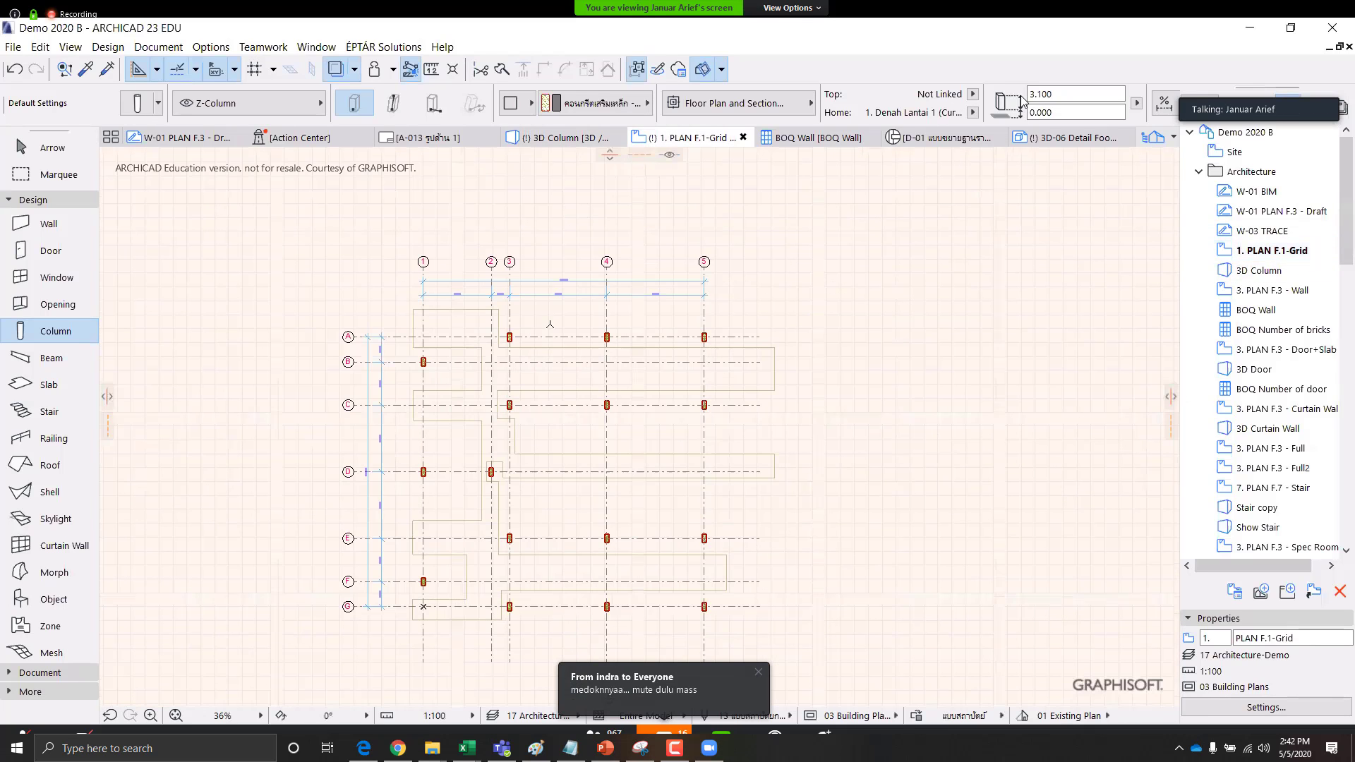
{"action": "scroll", "coordinate": [636, 409], "scroll_direction": "up", "scroll_amount": 3}
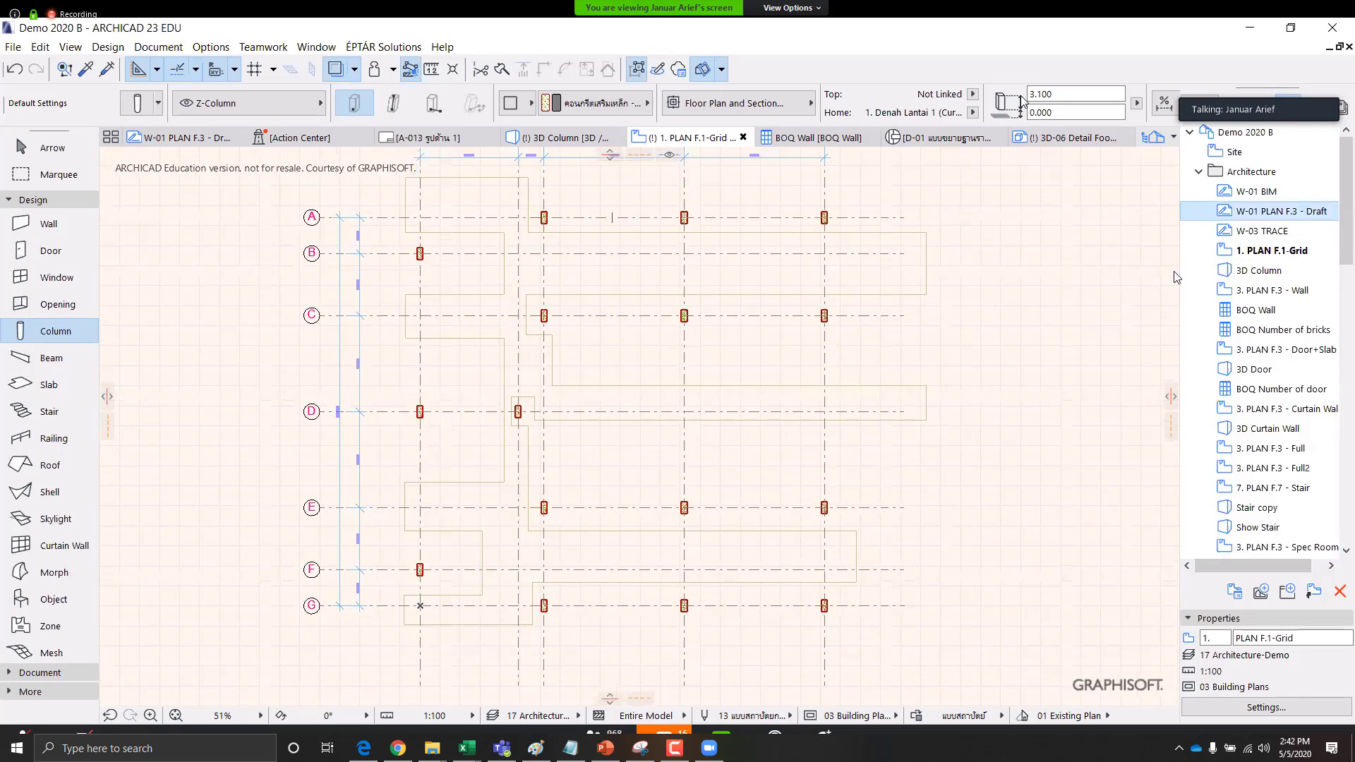
{"action": "right_click", "coordinate": [1263, 211]}
{"action": "left_click", "coordinate": [1177, 357]}
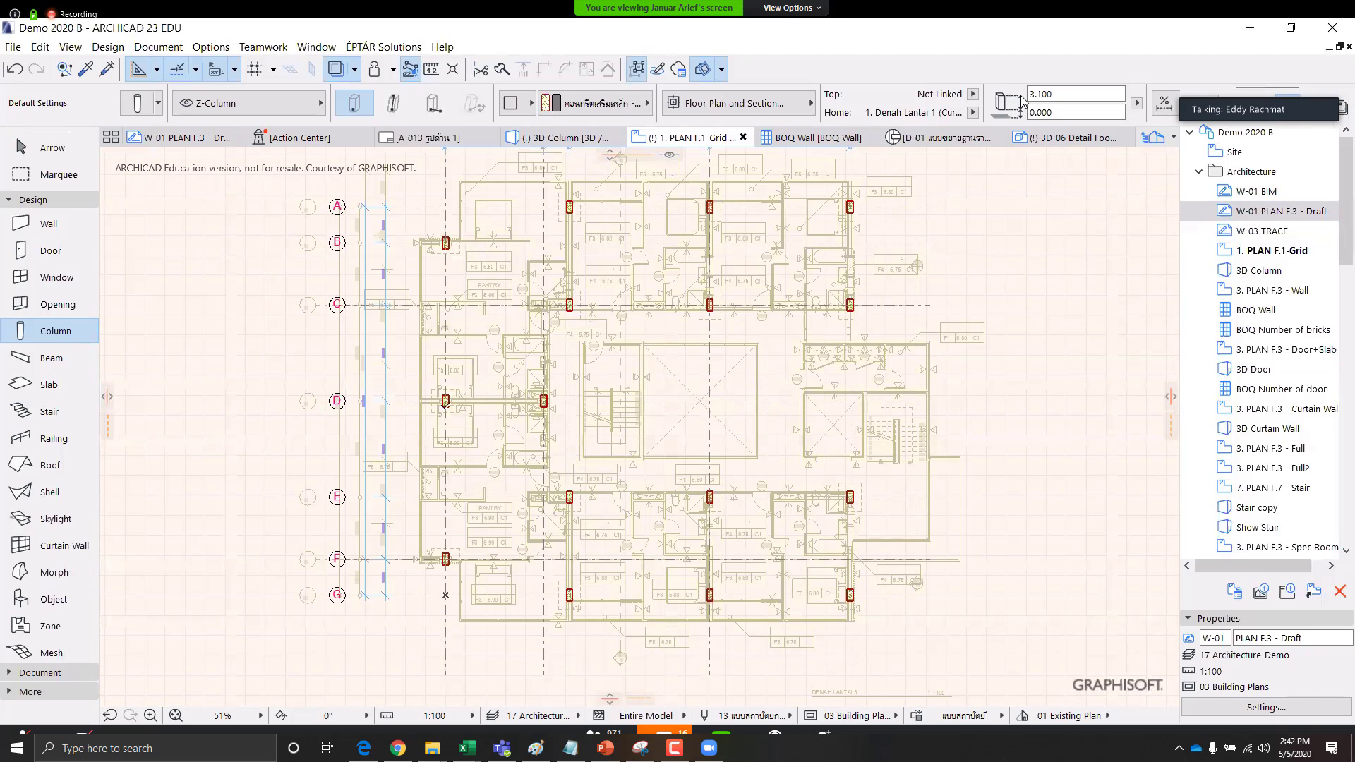
Draw a rectangular marquee from axis A to axis G around the remaining columns on axes 1 and 2
{"action": "scroll", "coordinate": [445, 401], "scroll_direction": "up", "scroll_amount": 1}
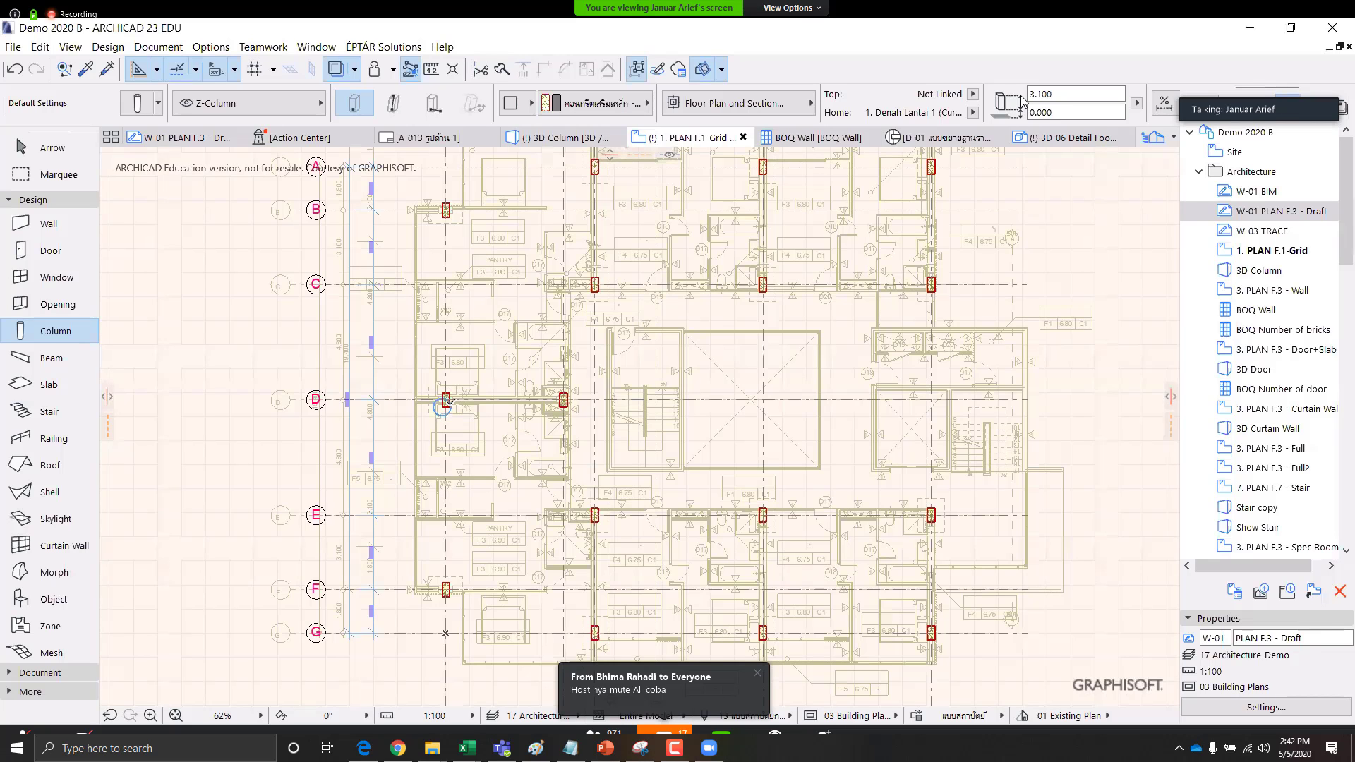
{"action": "scroll", "coordinate": [446, 401], "scroll_direction": "up", "scroll_amount": 2}
{"action": "scroll", "coordinate": [444, 397], "scroll_direction": "up", "scroll_amount": 3}
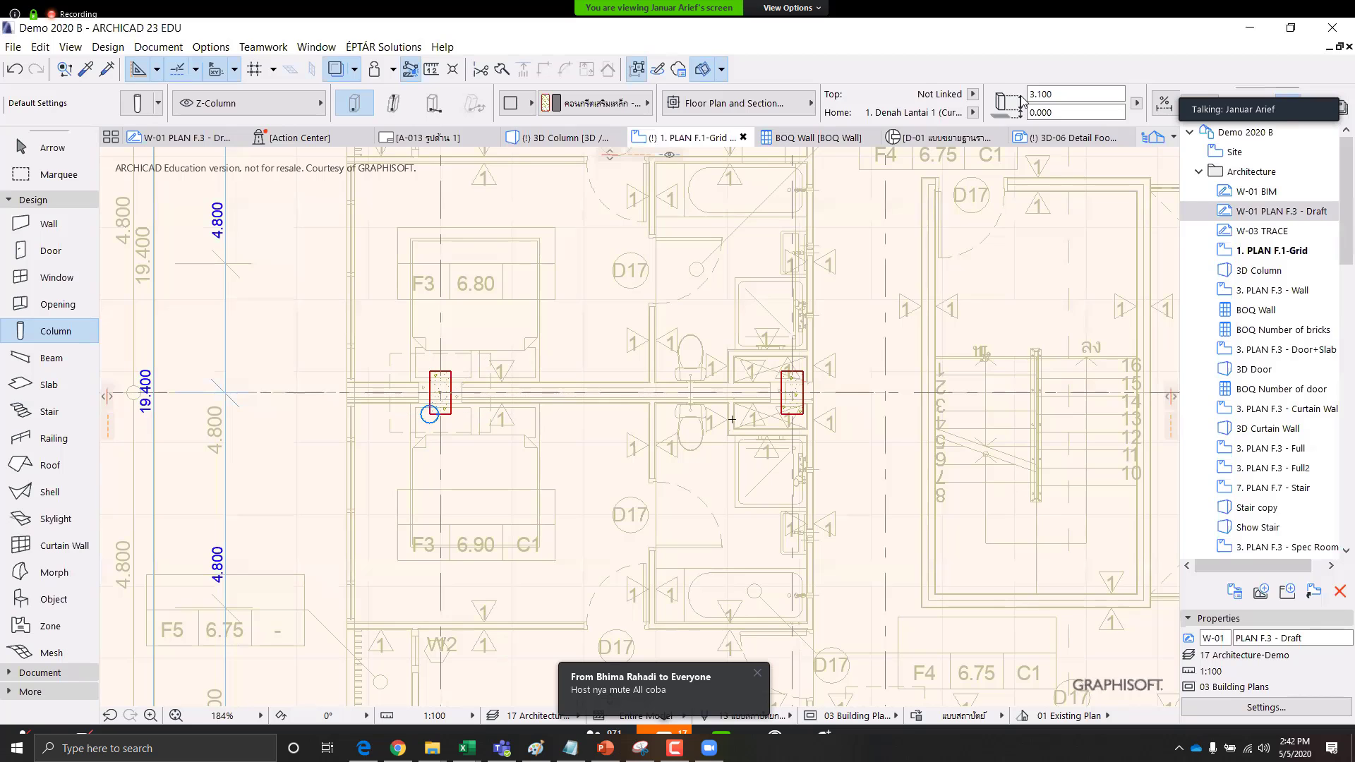
{"action": "middle_click", "coordinate": [704, 396]}
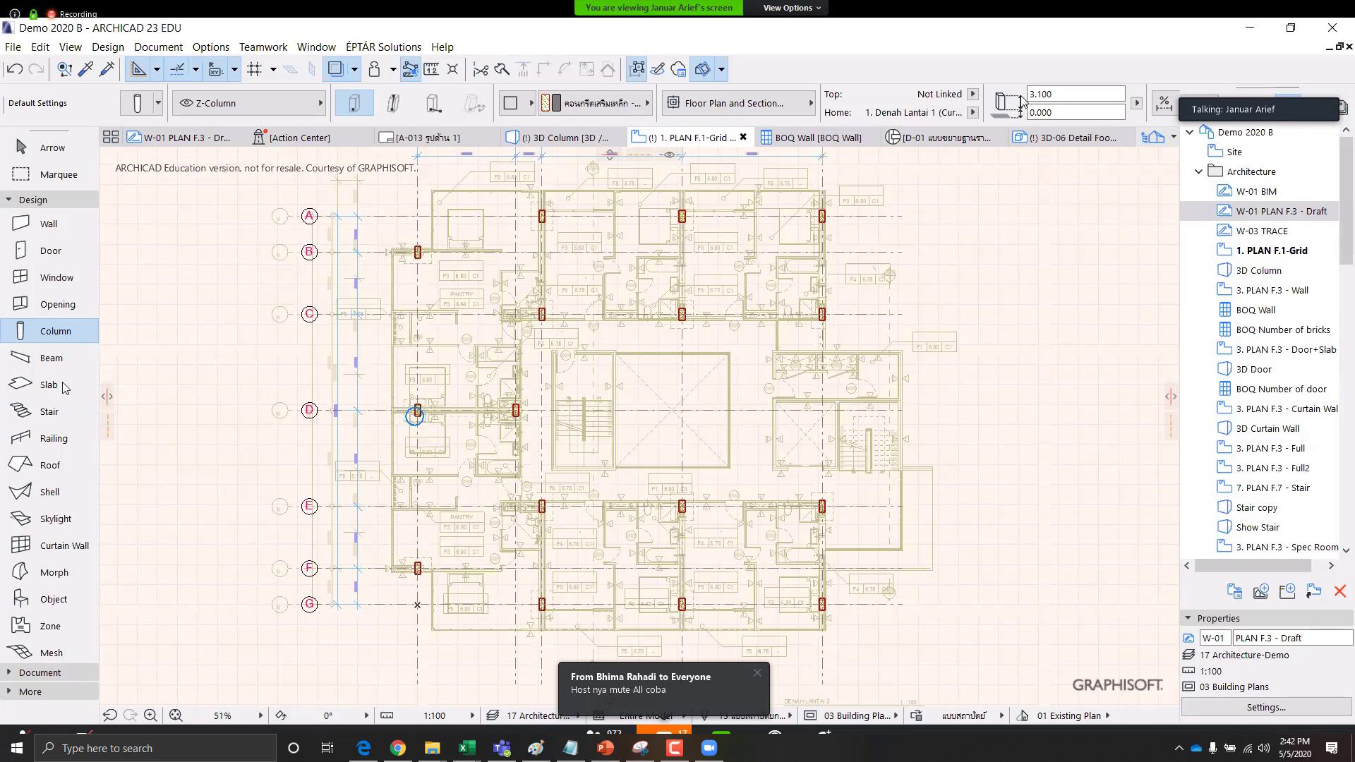
{"action": "left_click", "coordinate": [58, 174]}
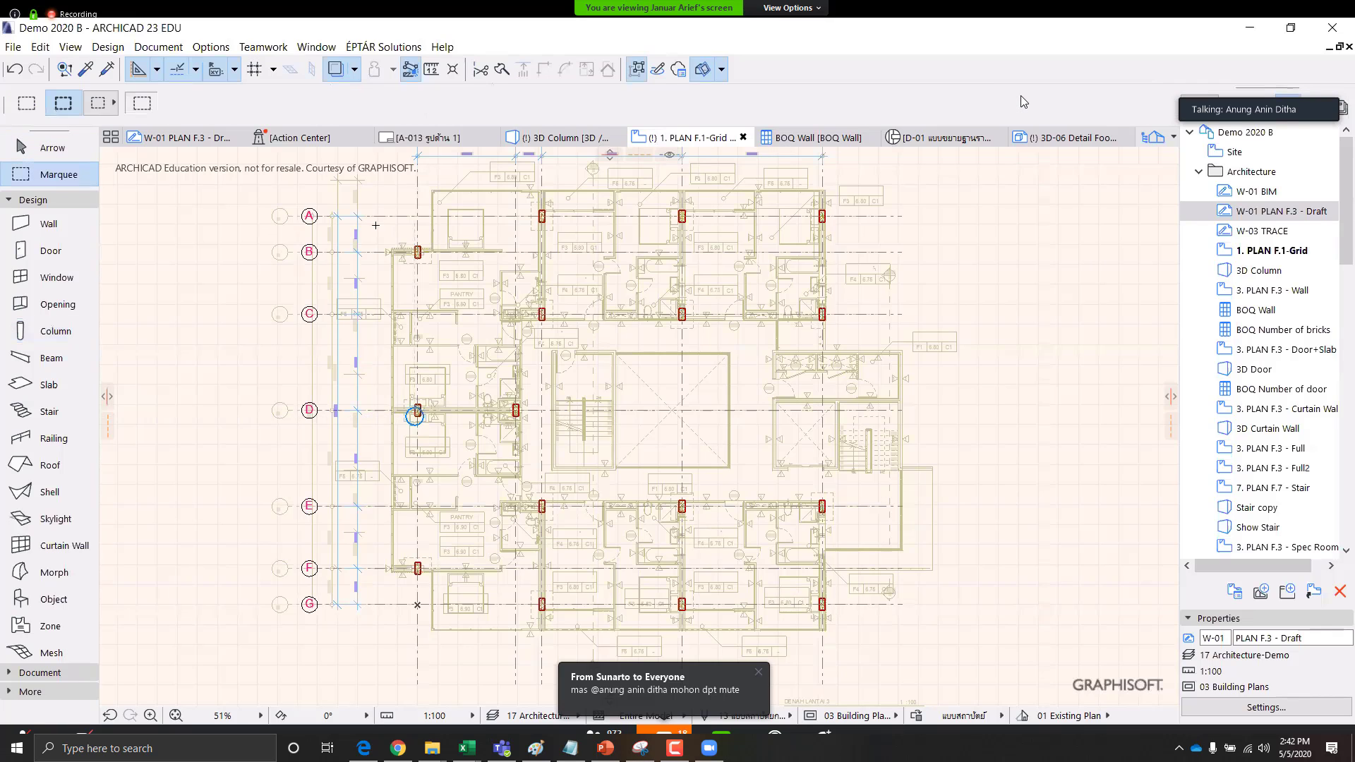
{"action": "left_click_drag", "start_coordinate": [385, 215], "coordinate": [390, 277]}
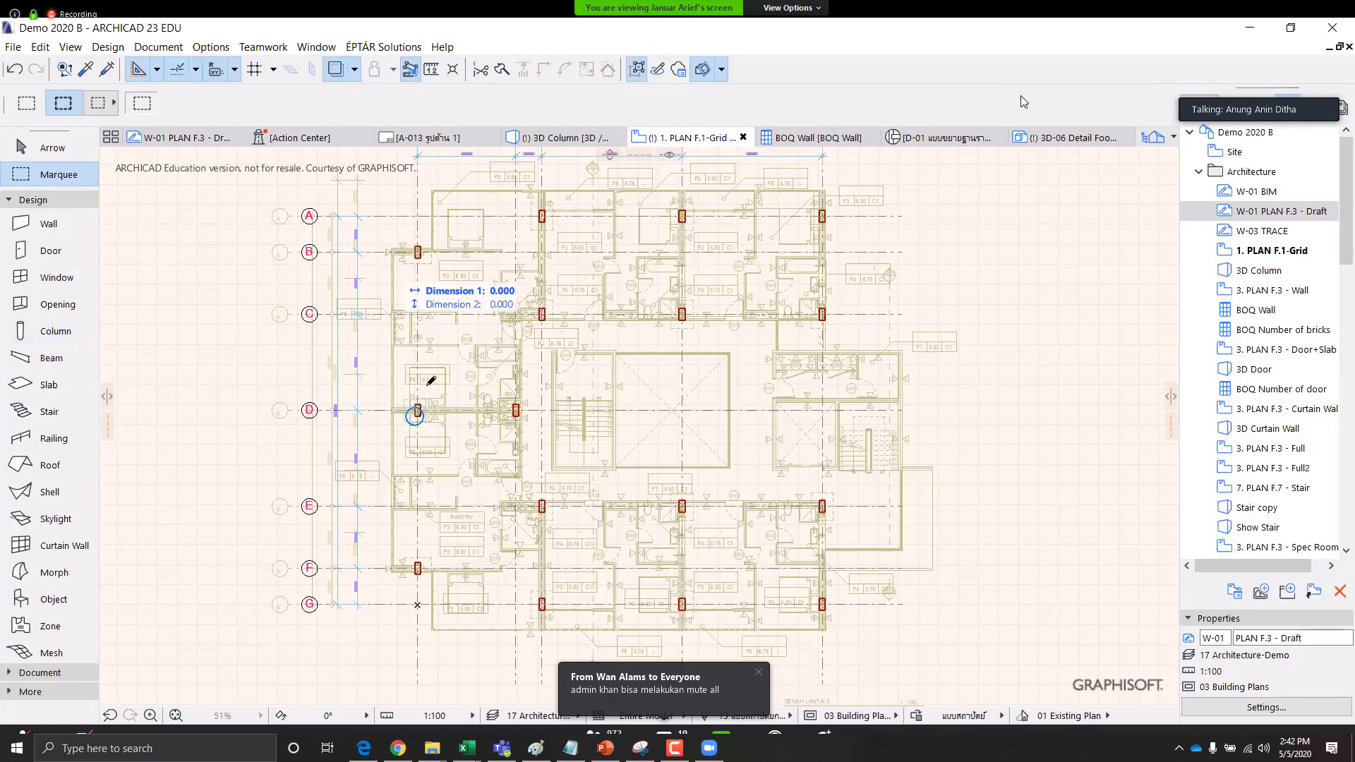
{"action": "left_click", "coordinate": [531, 606]}
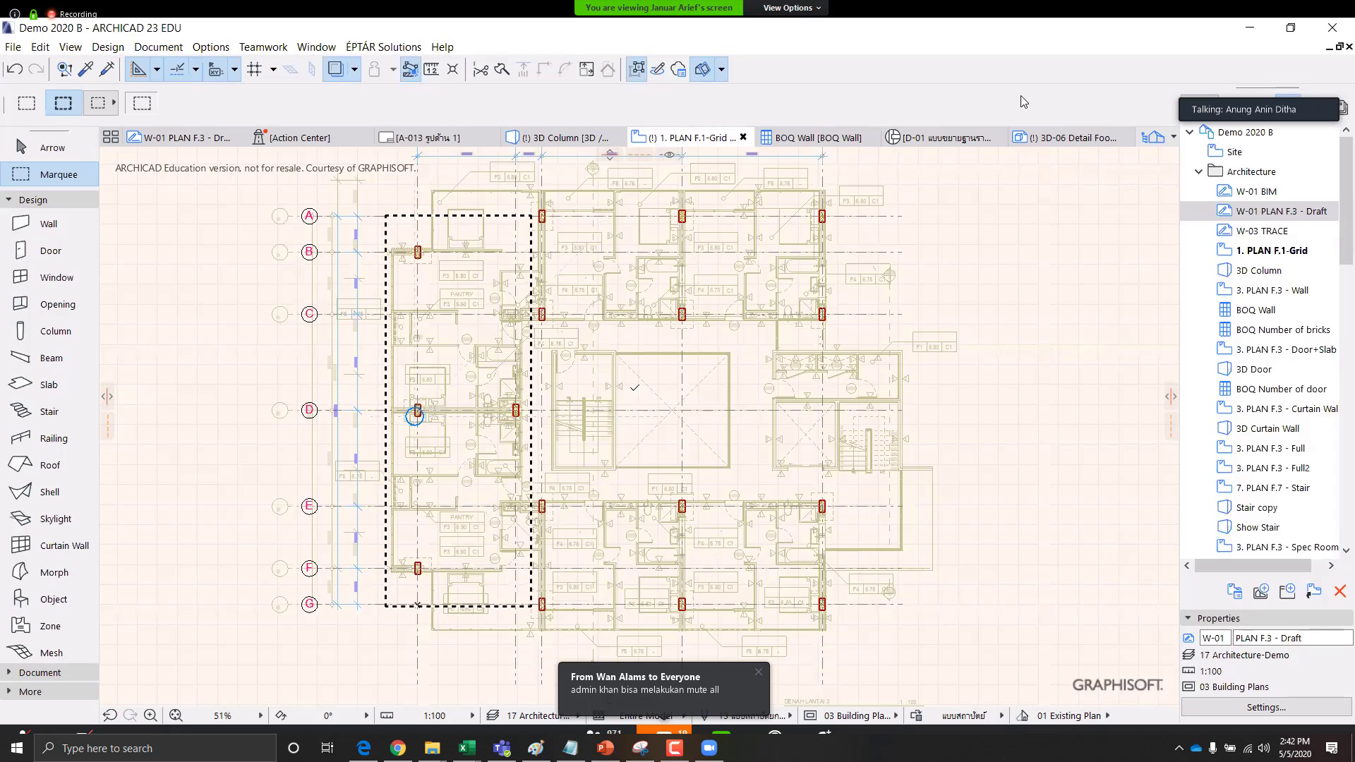
{"action": "middle_click_drag", "start_coordinate": [666, 406], "coordinate": [666, 408]}
{"action": "middle_click_drag", "start_coordinate": [568, 382], "coordinate": [562, 398]}
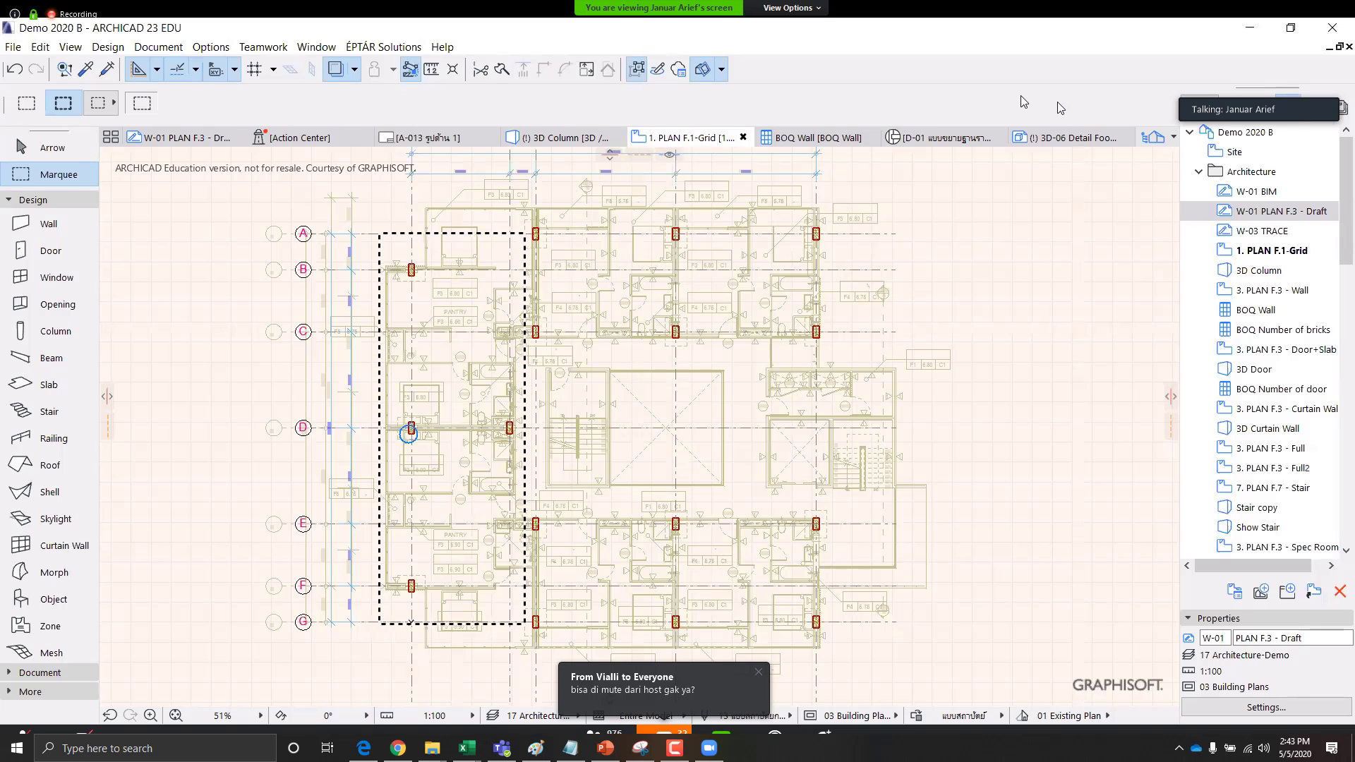
{"action": "middle_click_drag", "start_coordinate": [596, 393], "coordinate": [647, 378]}
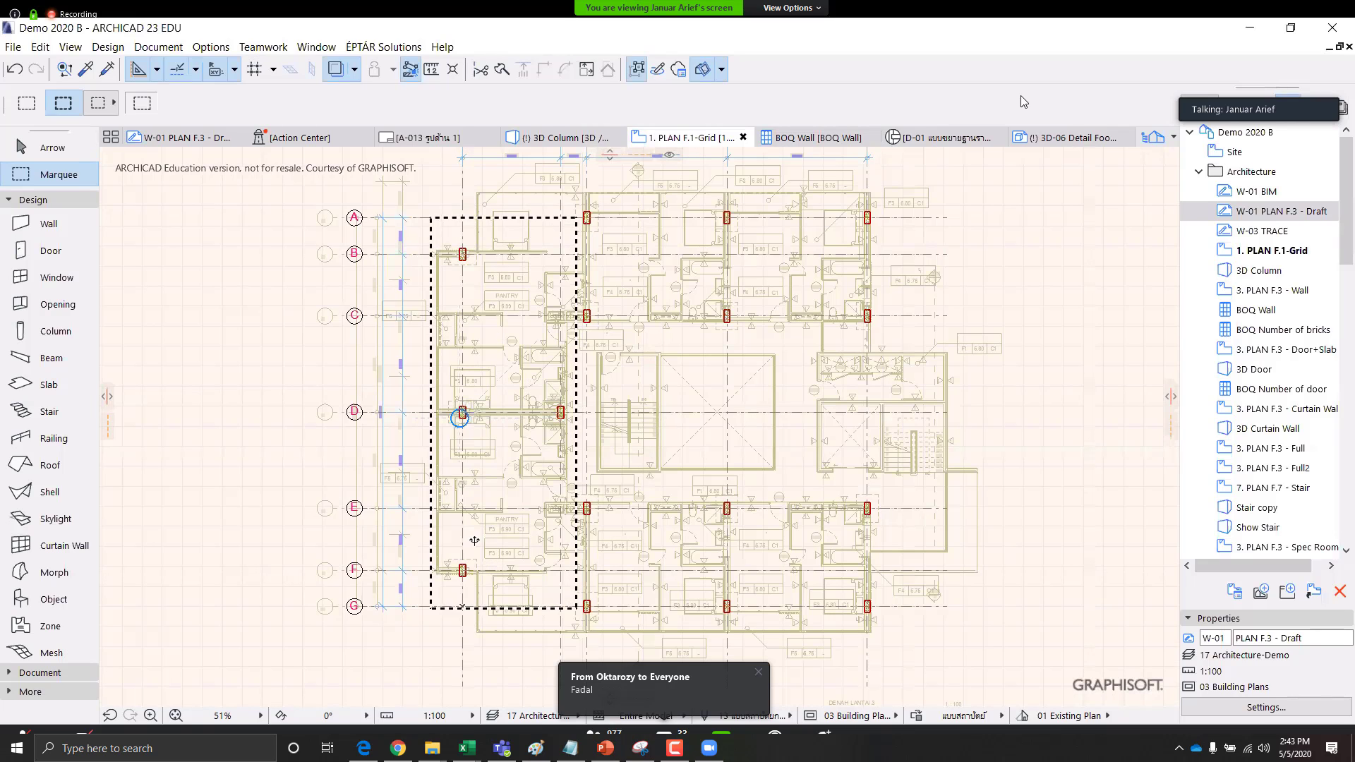
{"action": "key", "text": "Escape"}
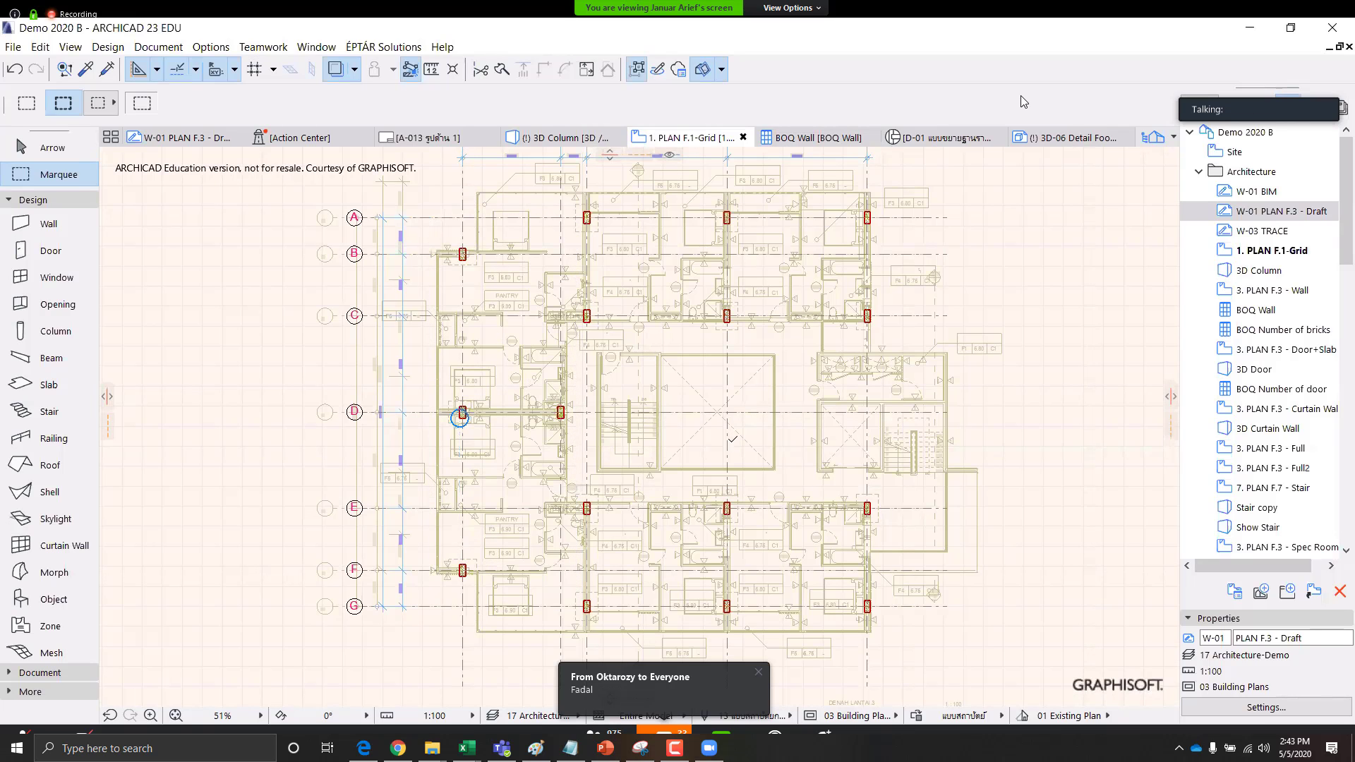
{"action": "middle_click_drag", "start_coordinate": [460, 418], "coordinate": [457, 429]}
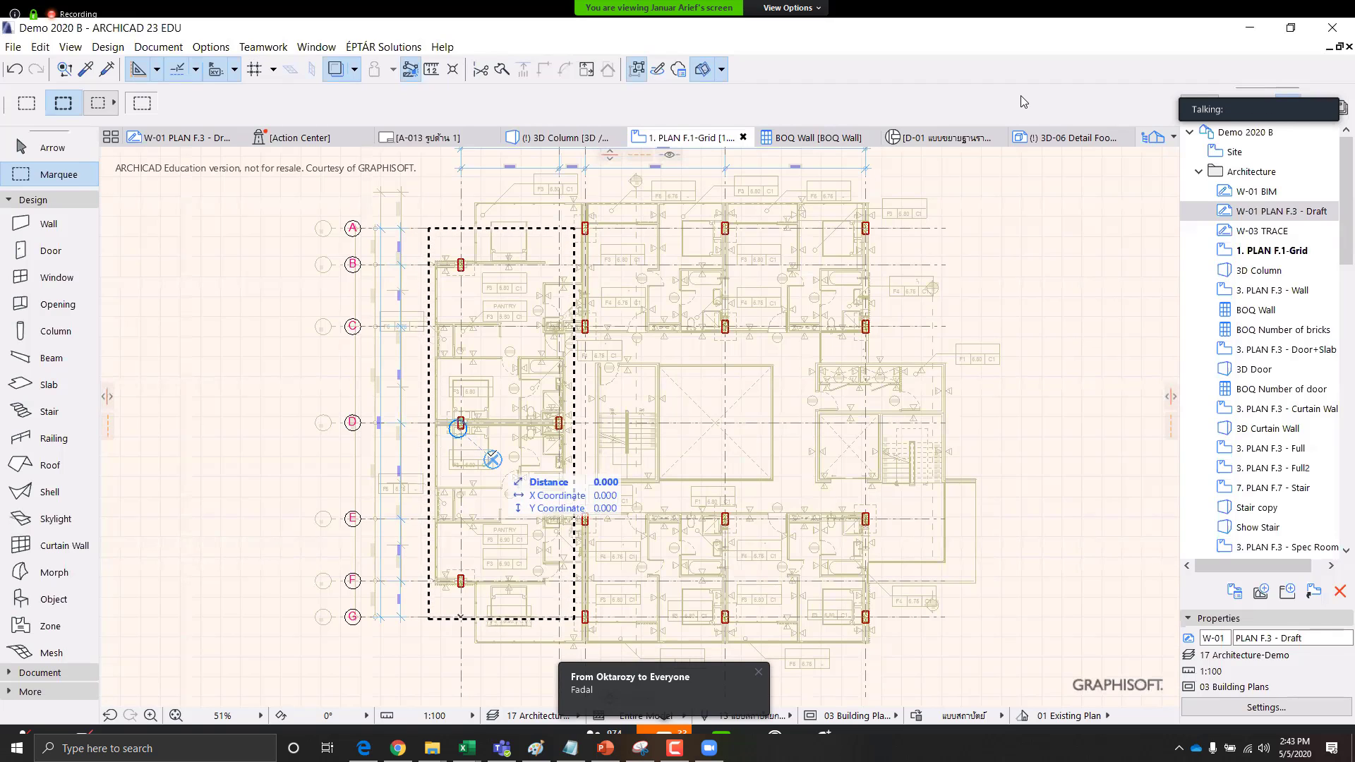
Show the marquee area in 3D and set the axis rotation of all its columns to 90°
{"action": "key", "text": "F3"}
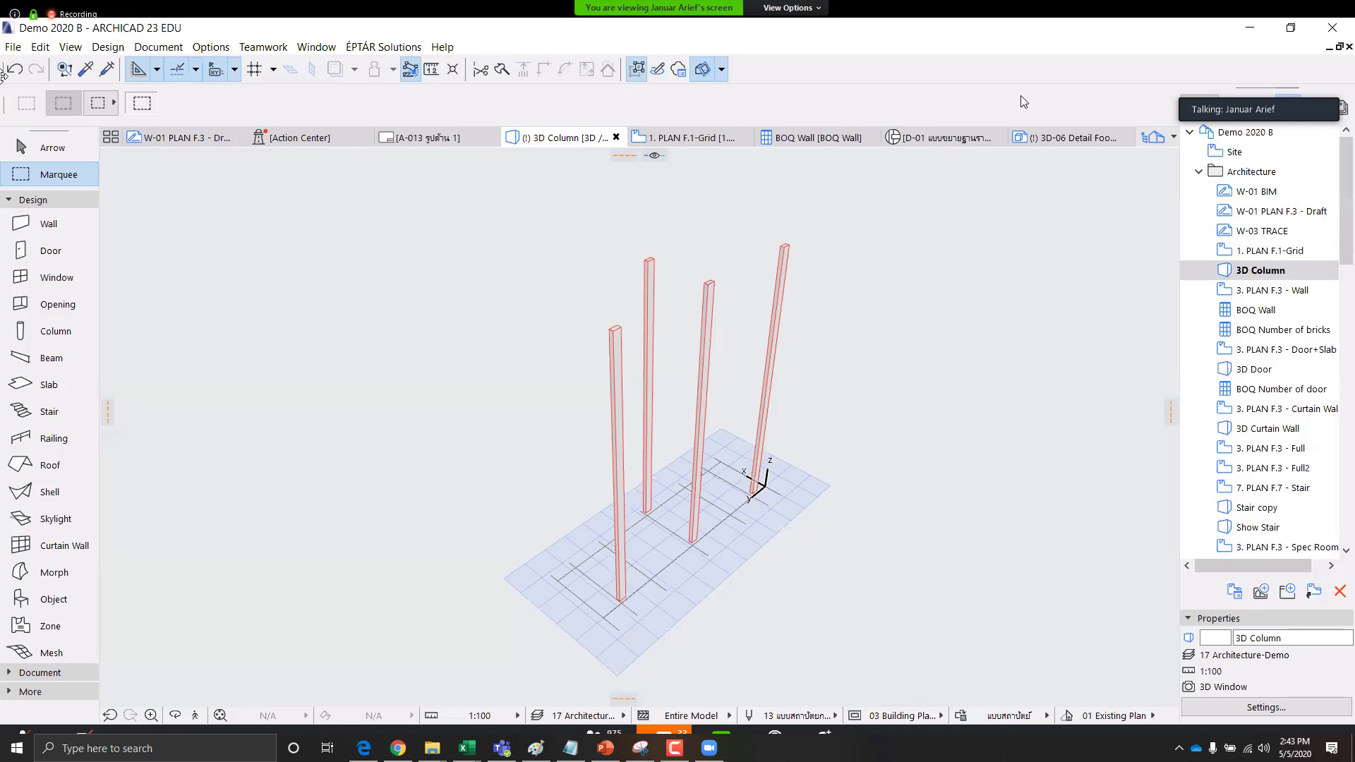
{"action": "left_click", "coordinate": [55, 331]}
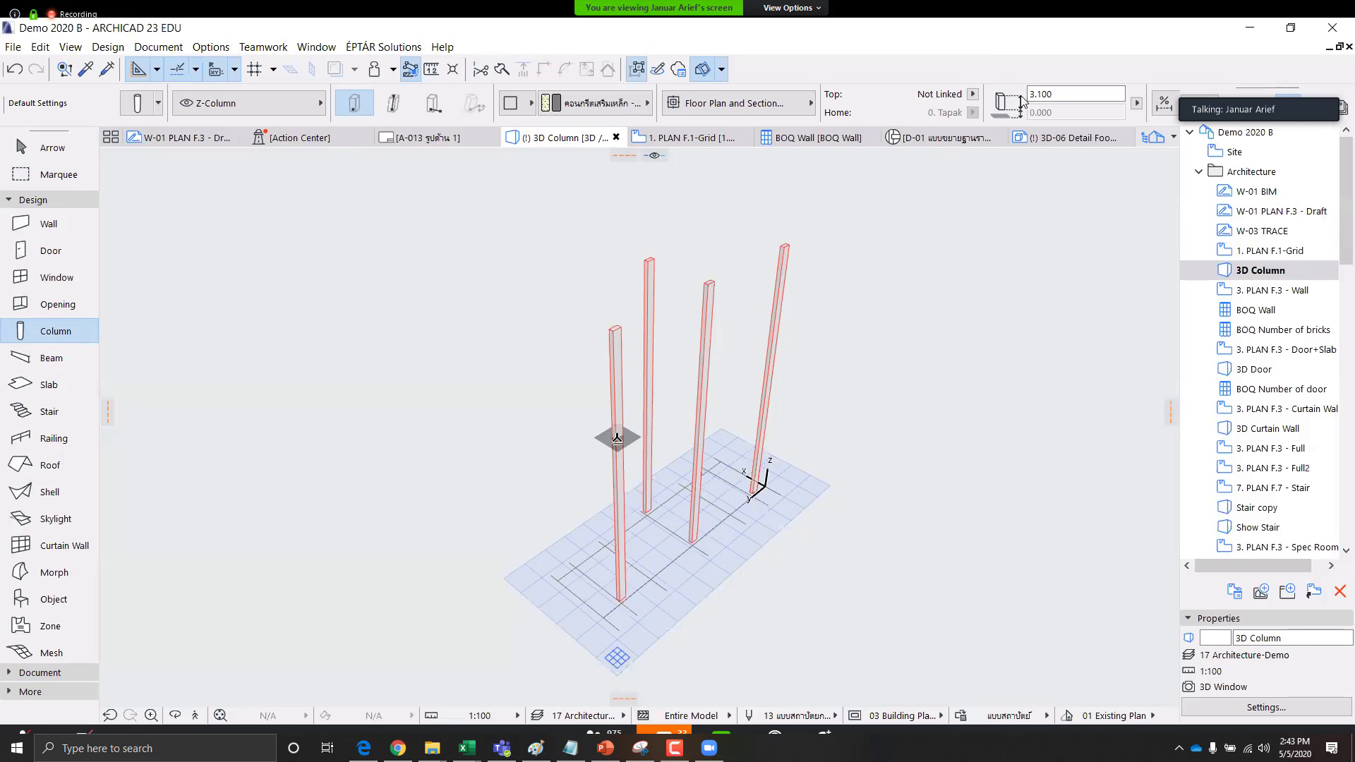
{"action": "key", "text": "ctrl+a"}
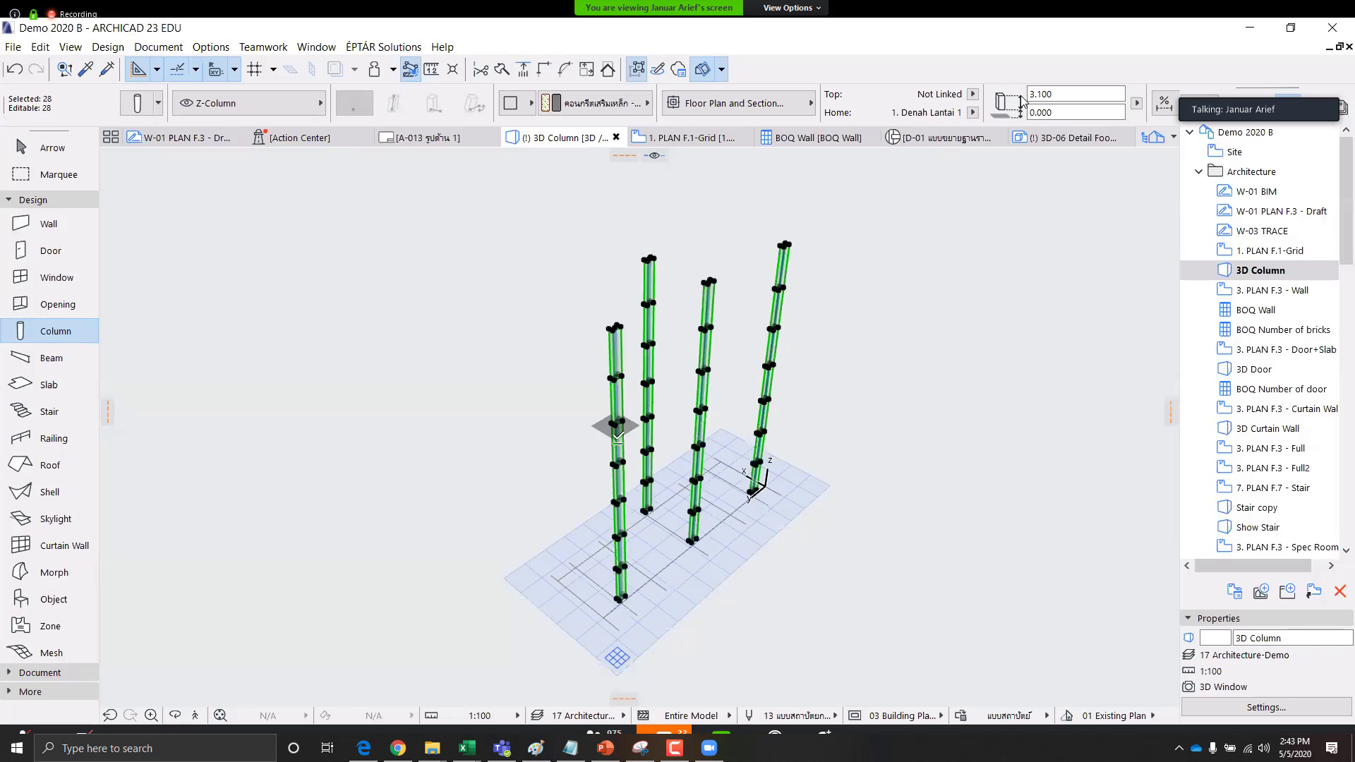
{"action": "key", "text": "ctrl+t"}
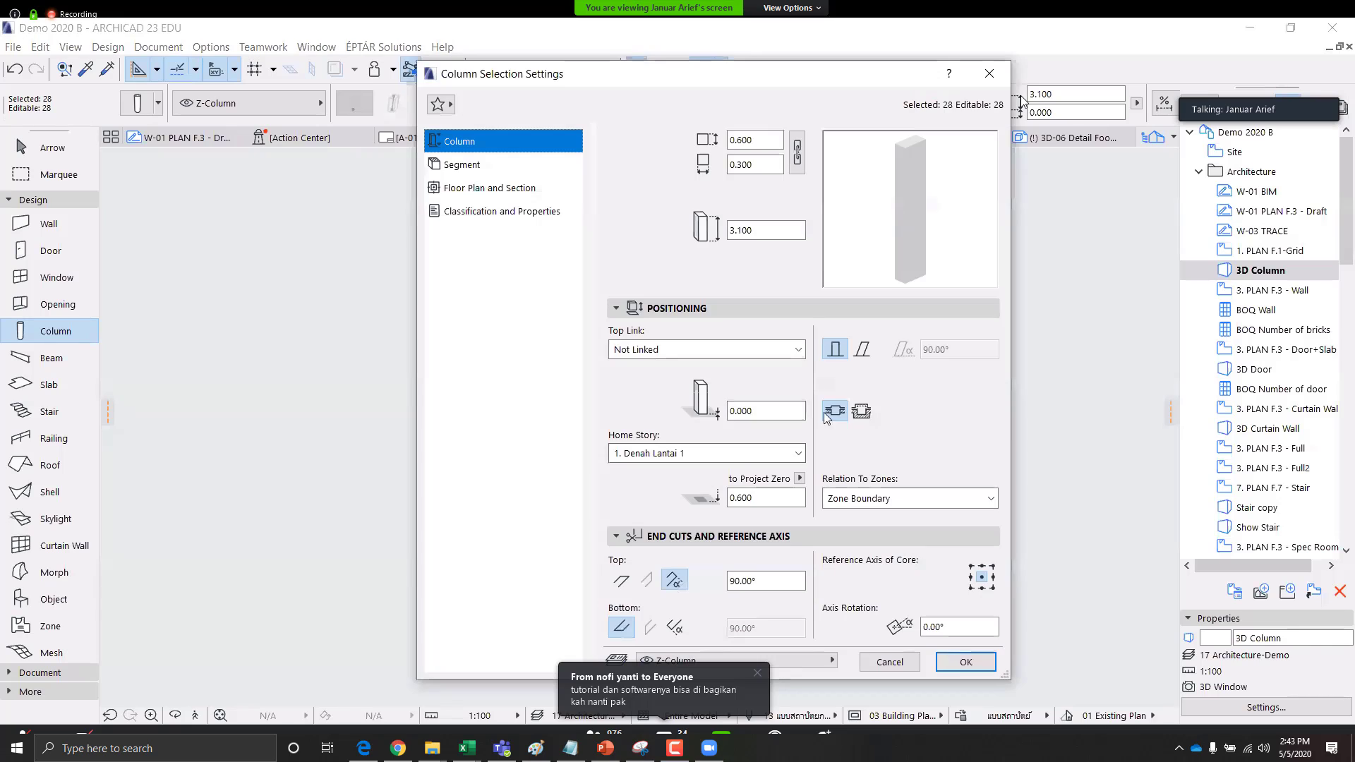
{"action": "left_click", "coordinate": [954, 628]}
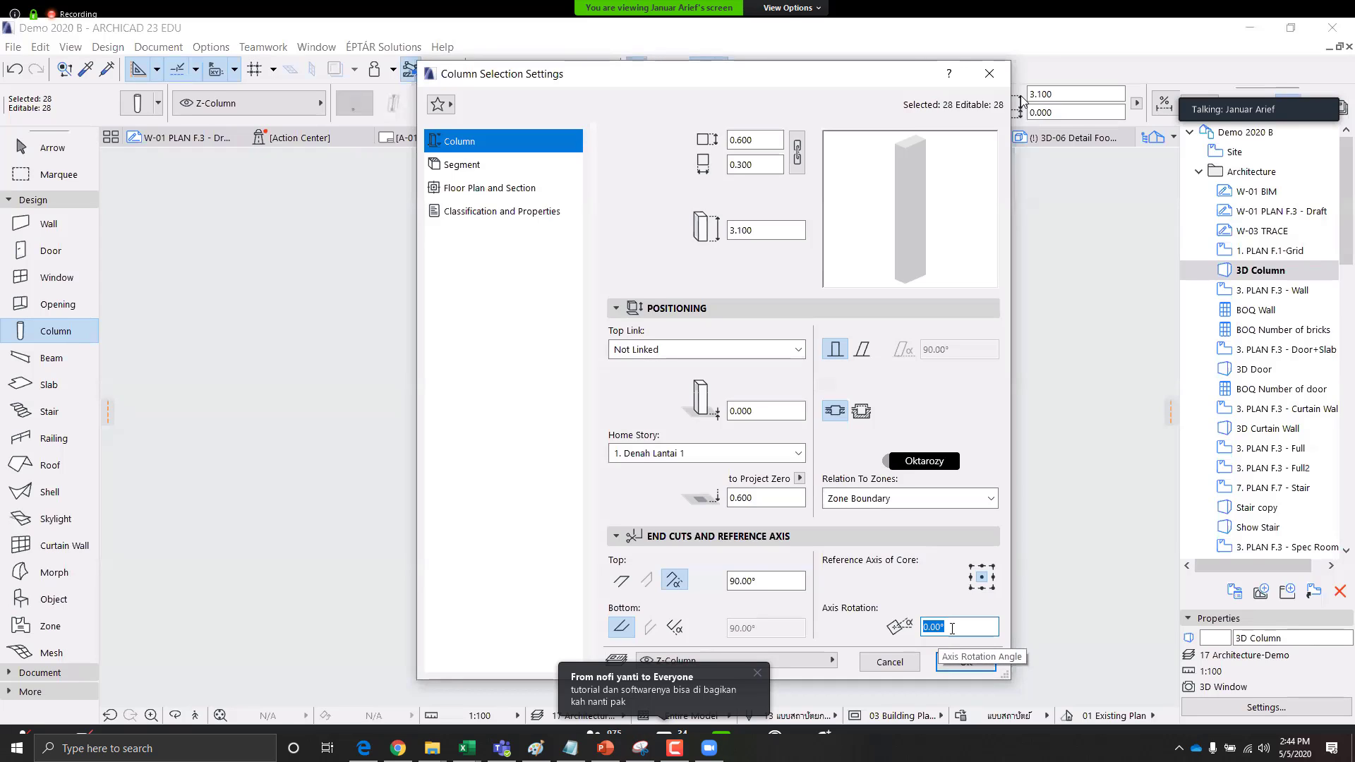
{"action": "type", "text": "90"}
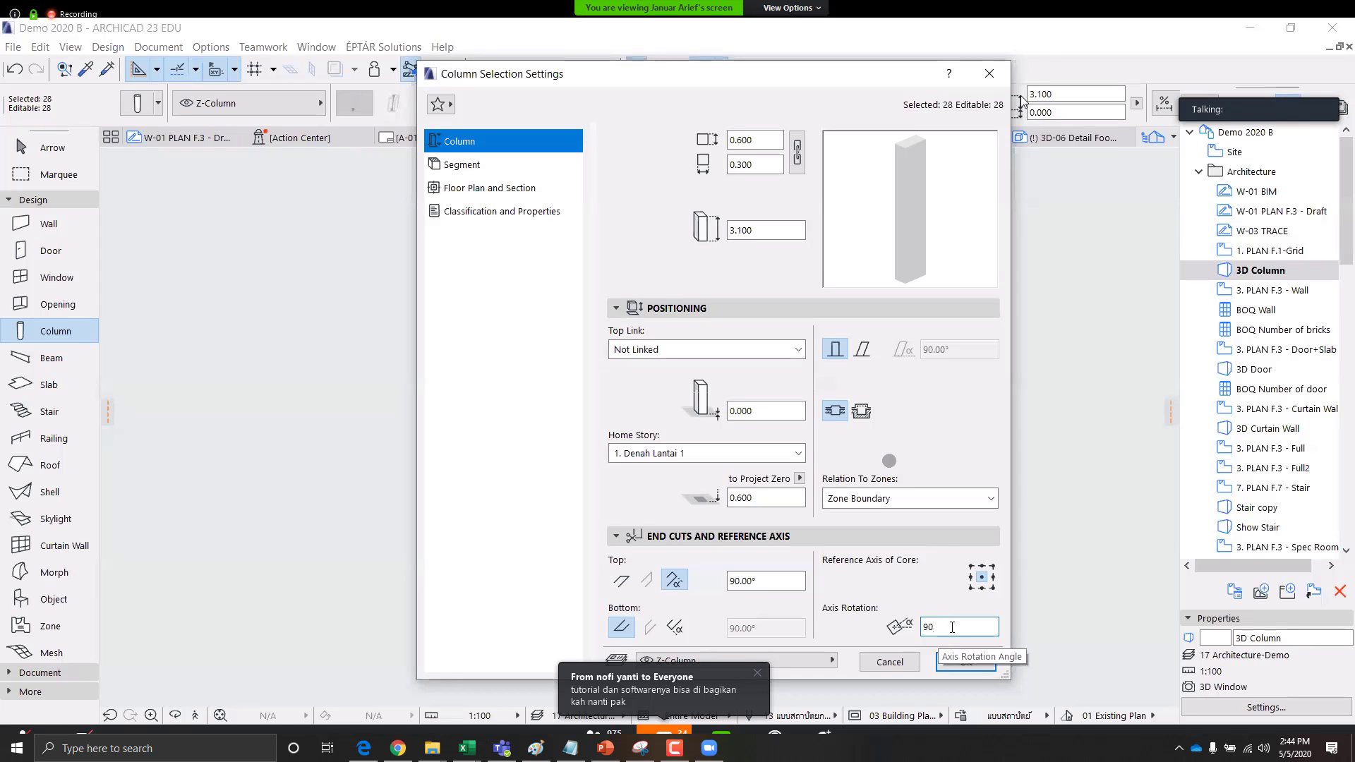
{"action": "left_click", "coordinate": [965, 661]}
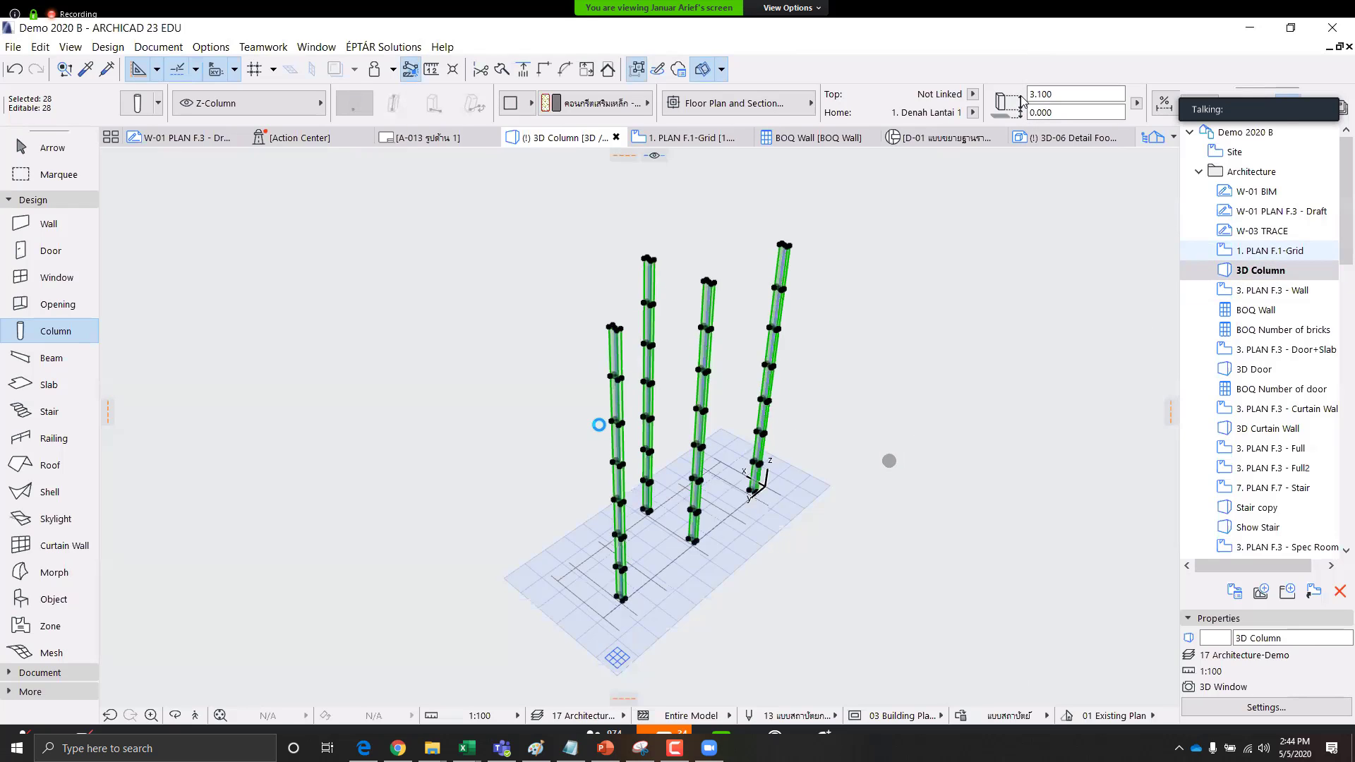
Check the rotated columns against the traced draft on the grid plan, and open the 3D Column view
{"action": "key", "text": "F2"}
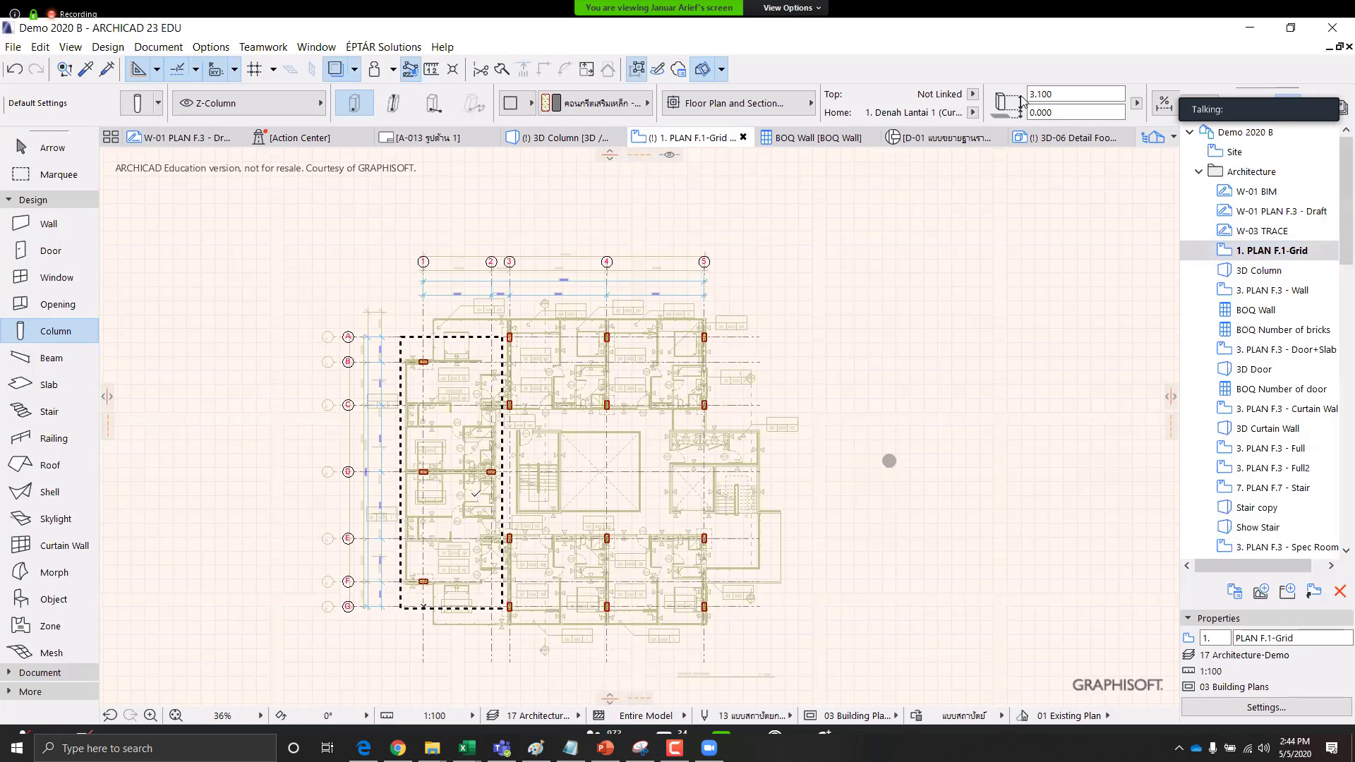
{"action": "scroll", "coordinate": [480, 487], "scroll_direction": "up", "scroll_amount": 4}
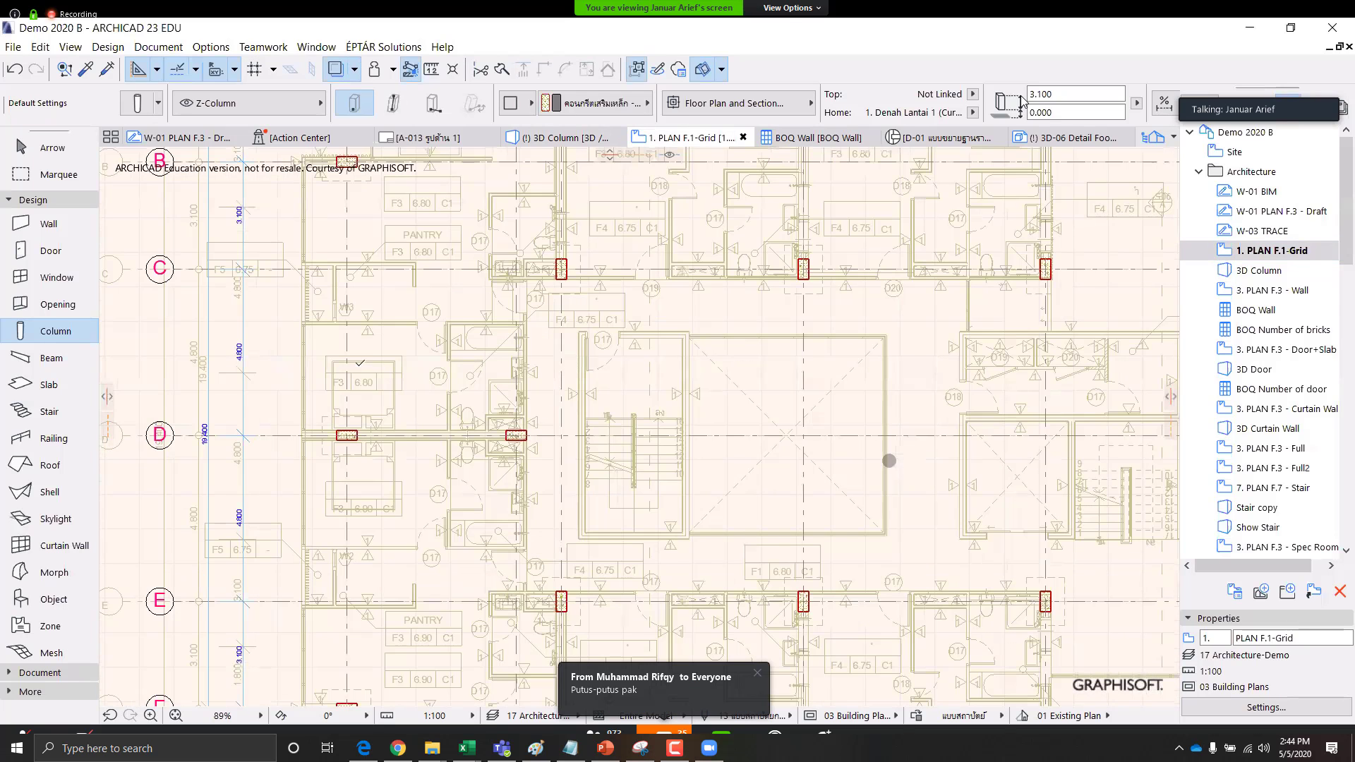
{"action": "middle_click_drag", "start_coordinate": [494, 623], "coordinate": [551, 545]}
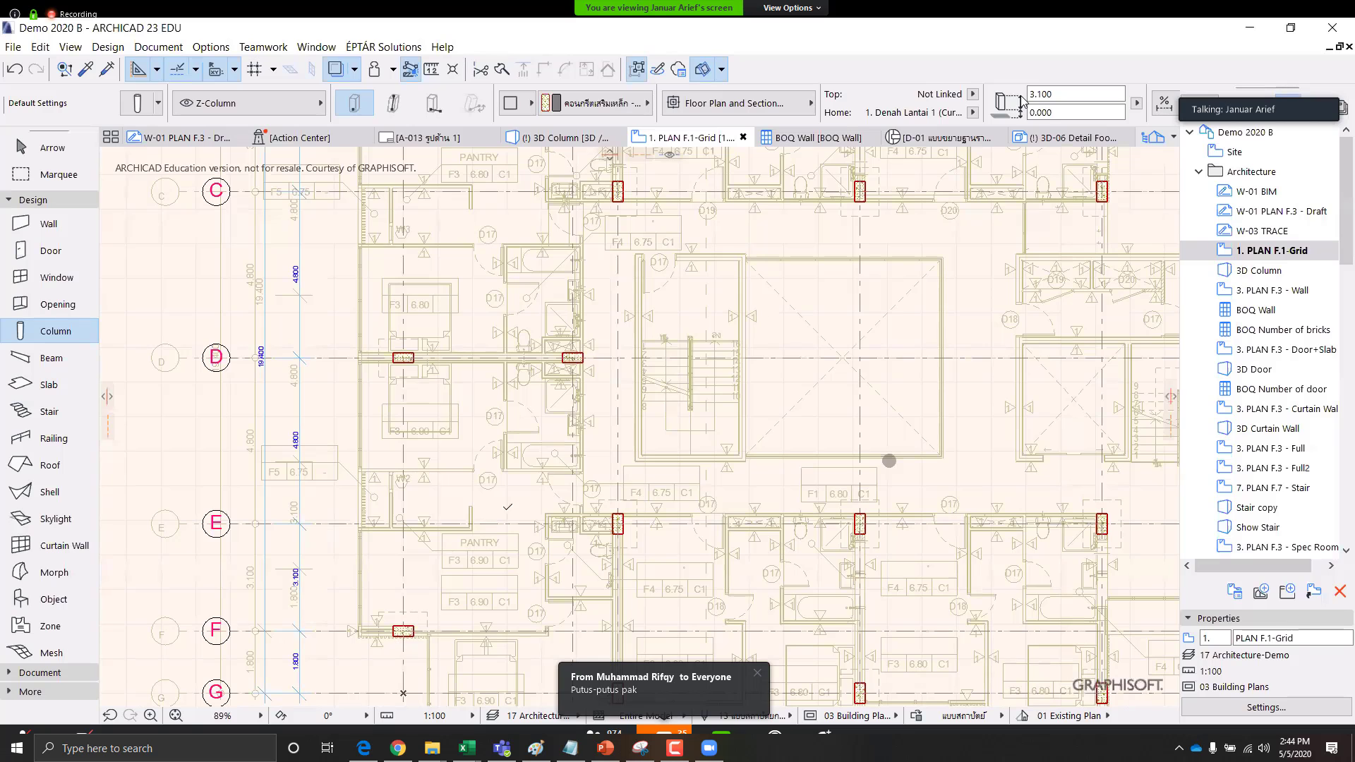
{"action": "scroll", "coordinate": [577, 465], "scroll_direction": "down", "scroll_amount": 1}
{"action": "scroll", "coordinate": [577, 466], "scroll_direction": "down", "scroll_amount": 2}
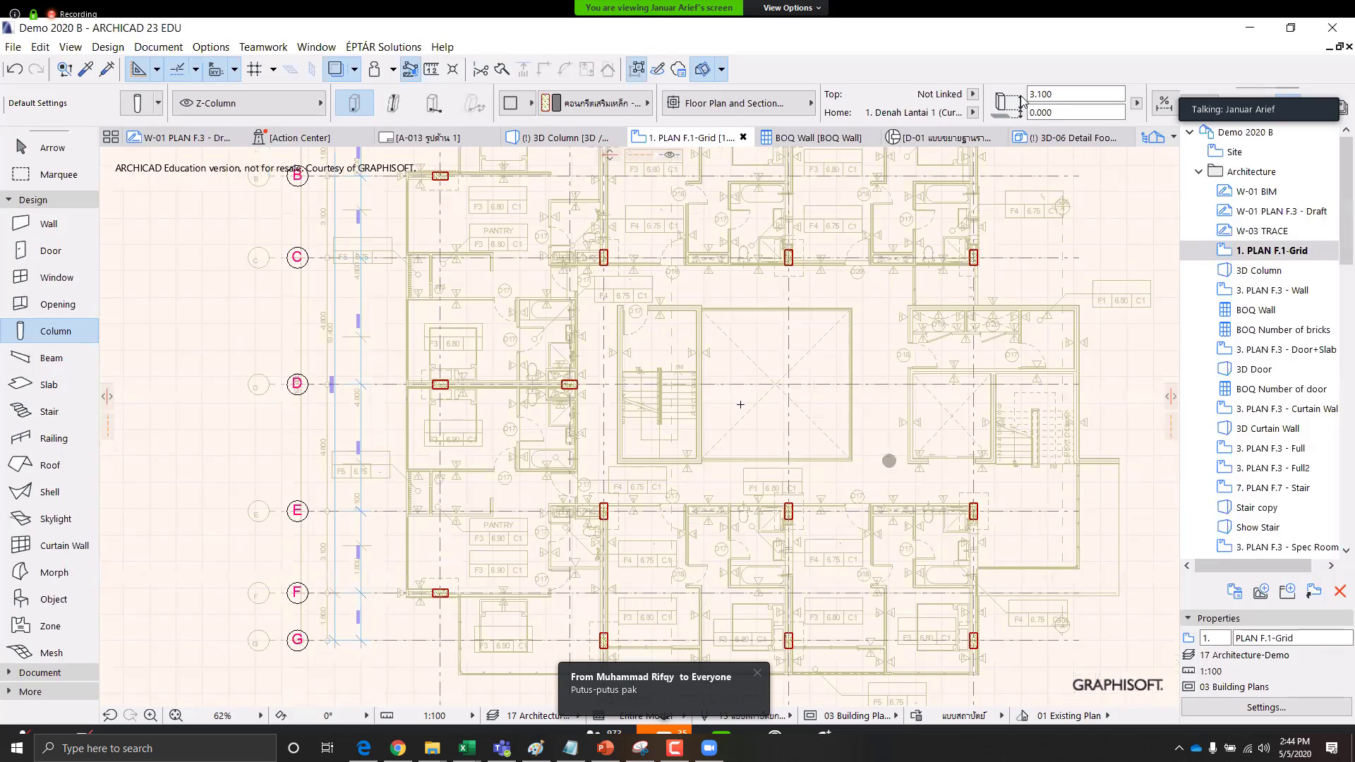
{"action": "double_click", "coordinate": [1281, 272]}
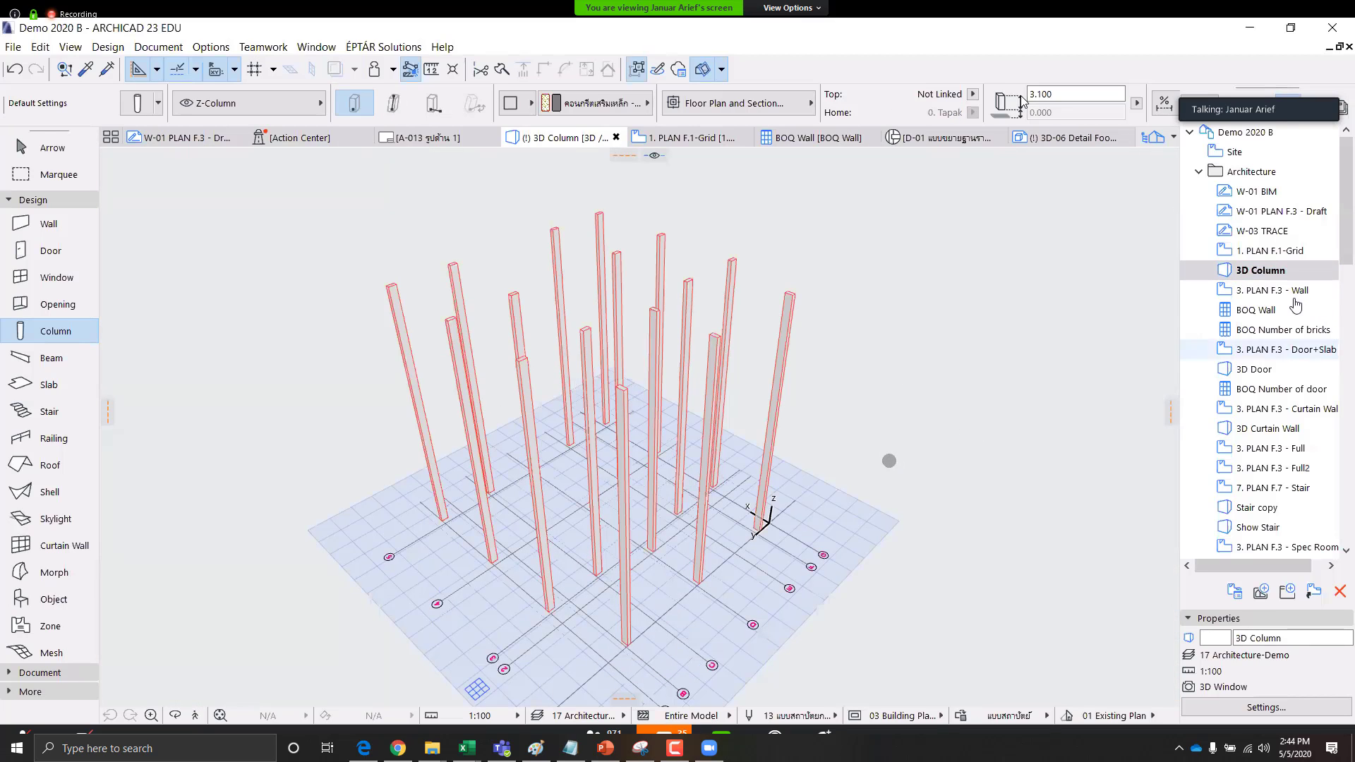
Open the 3. PLAN F.3 - Wall view and activate the Wall tool near the columns on axis D
{"action": "double_click", "coordinate": [1214, 291]}
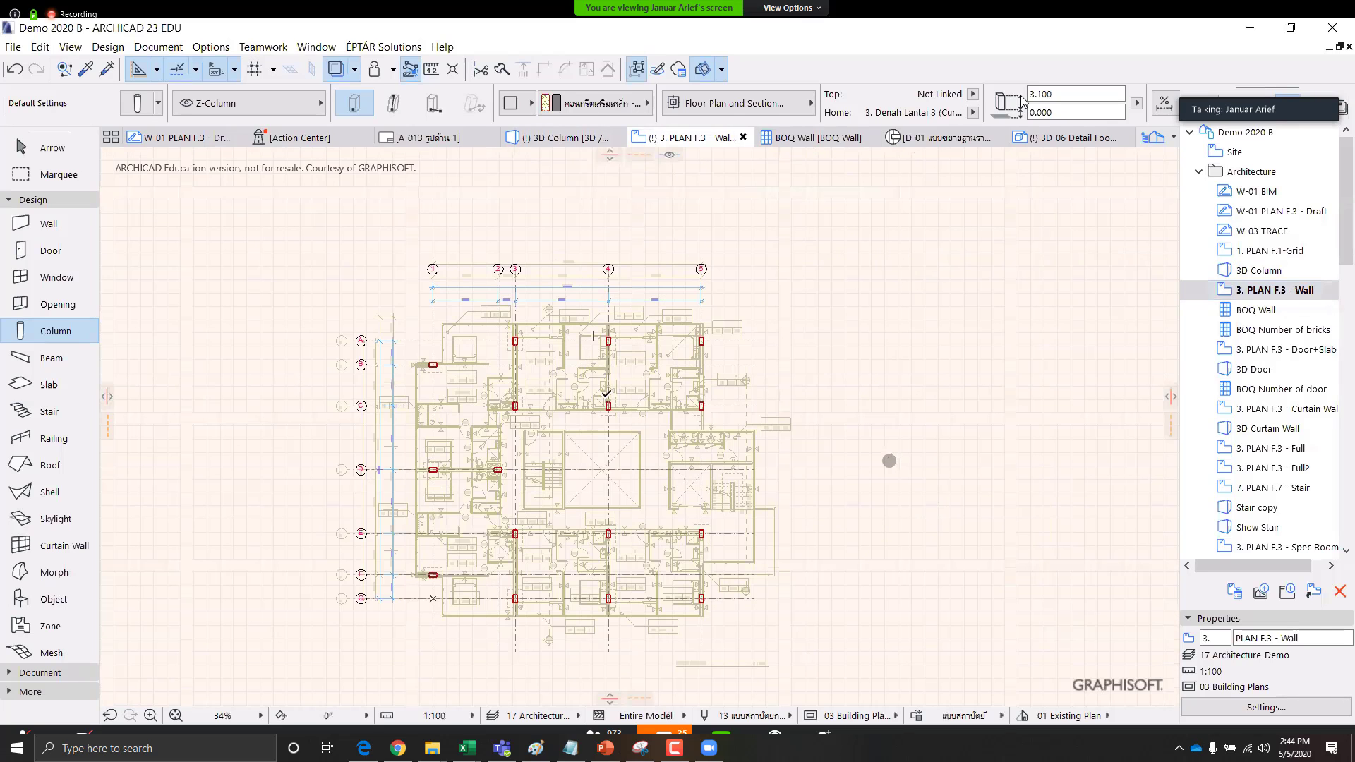
{"action": "middle_click_drag", "start_coordinate": [643, 421], "coordinate": [671, 379]}
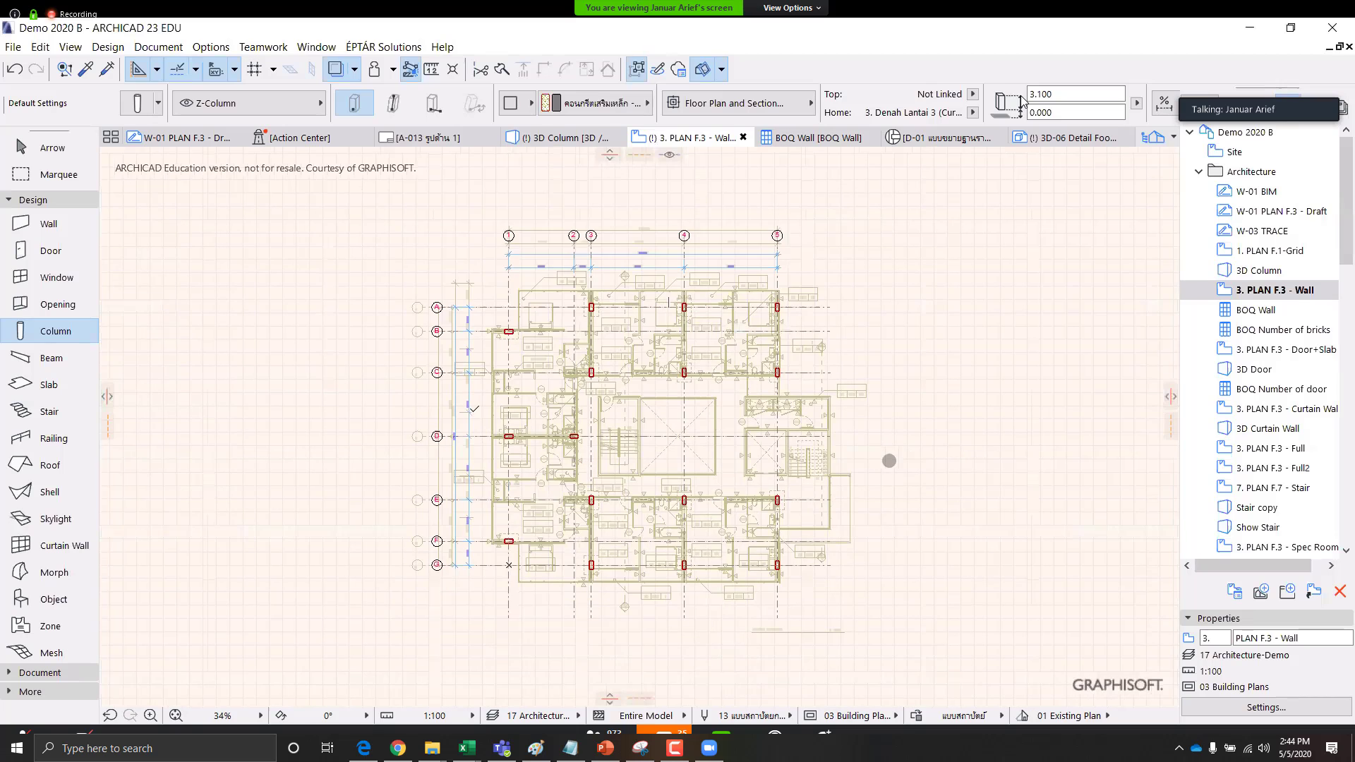
{"action": "left_click", "coordinate": [43, 224]}
{"action": "scroll", "coordinate": [657, 402], "scroll_direction": "up", "scroll_amount": 3}
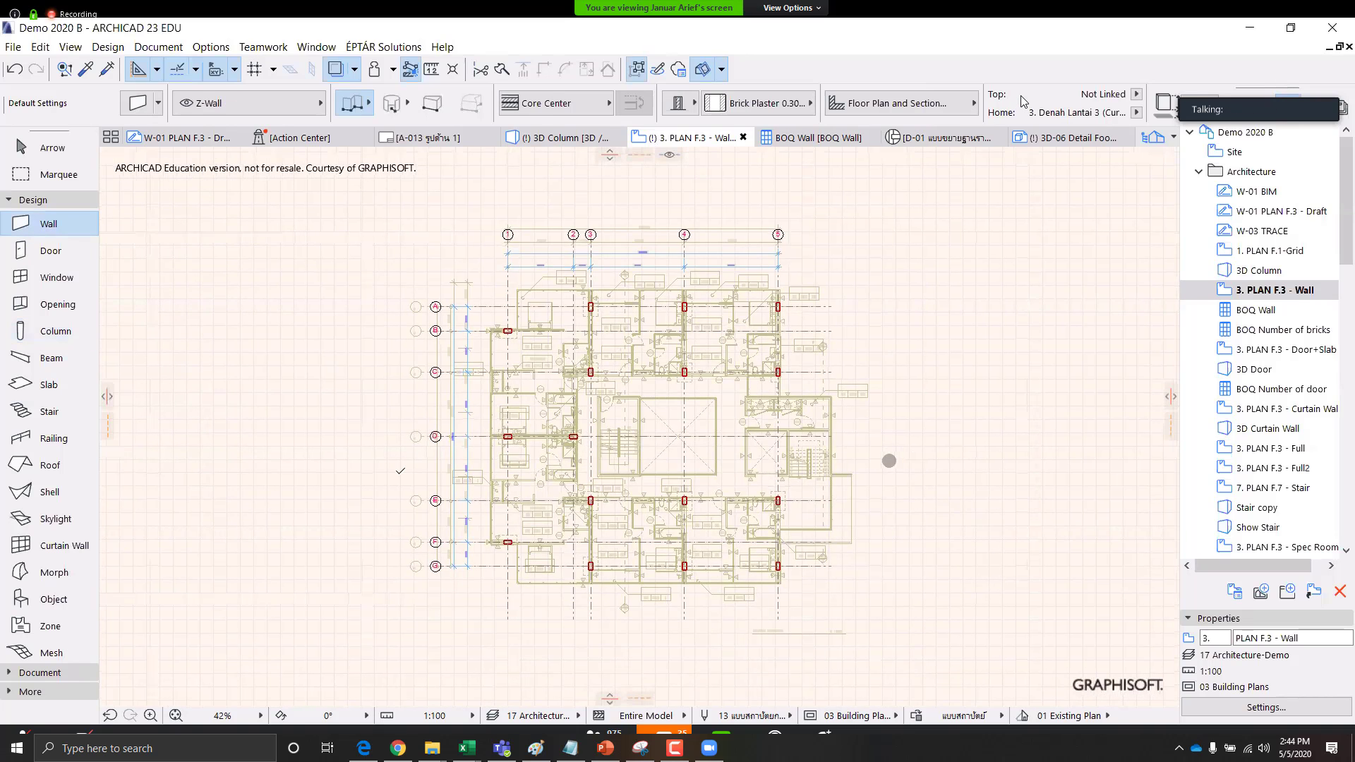
{"action": "scroll", "coordinate": [477, 495], "scroll_direction": "up", "scroll_amount": 2}
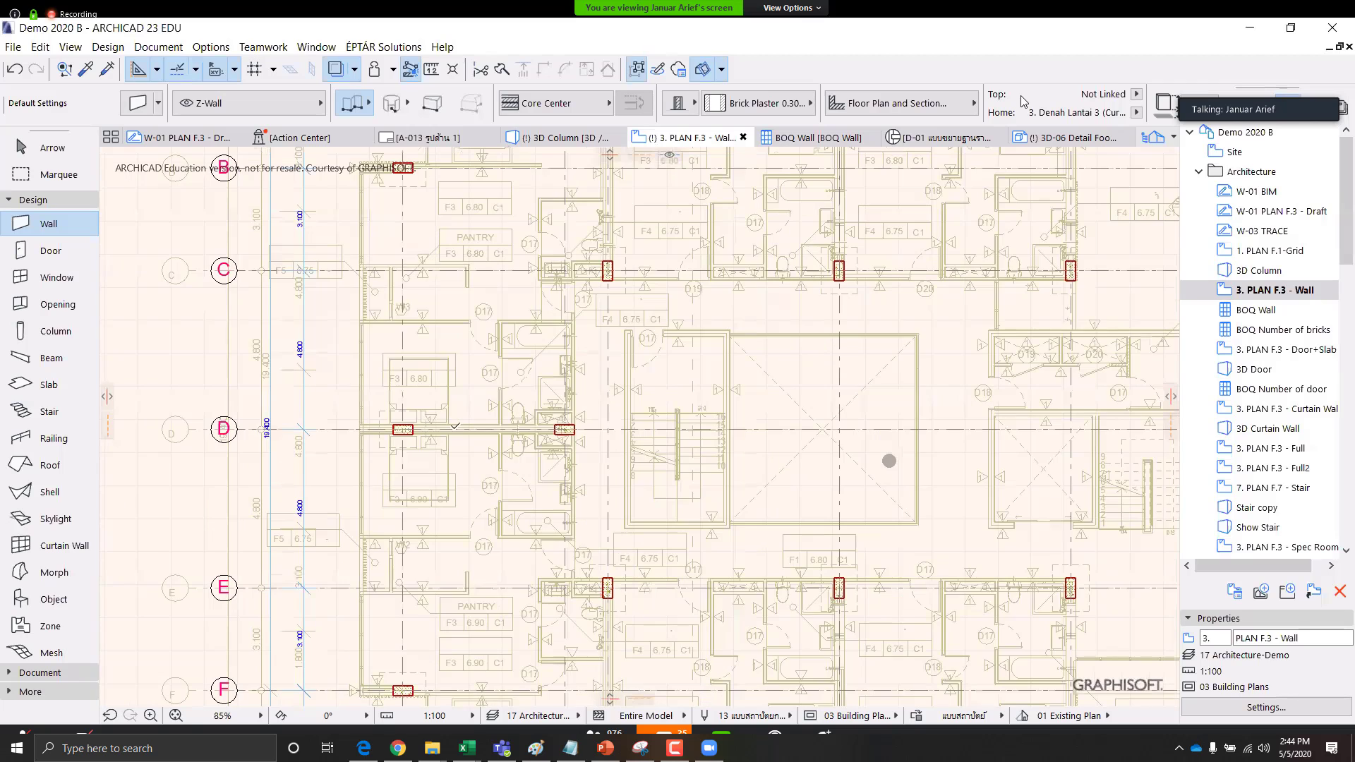
Set the Wall tool to the Brick Plaster 0.30 m composite and the single straight geometry method
{"action": "left_click", "coordinate": [790, 103]}
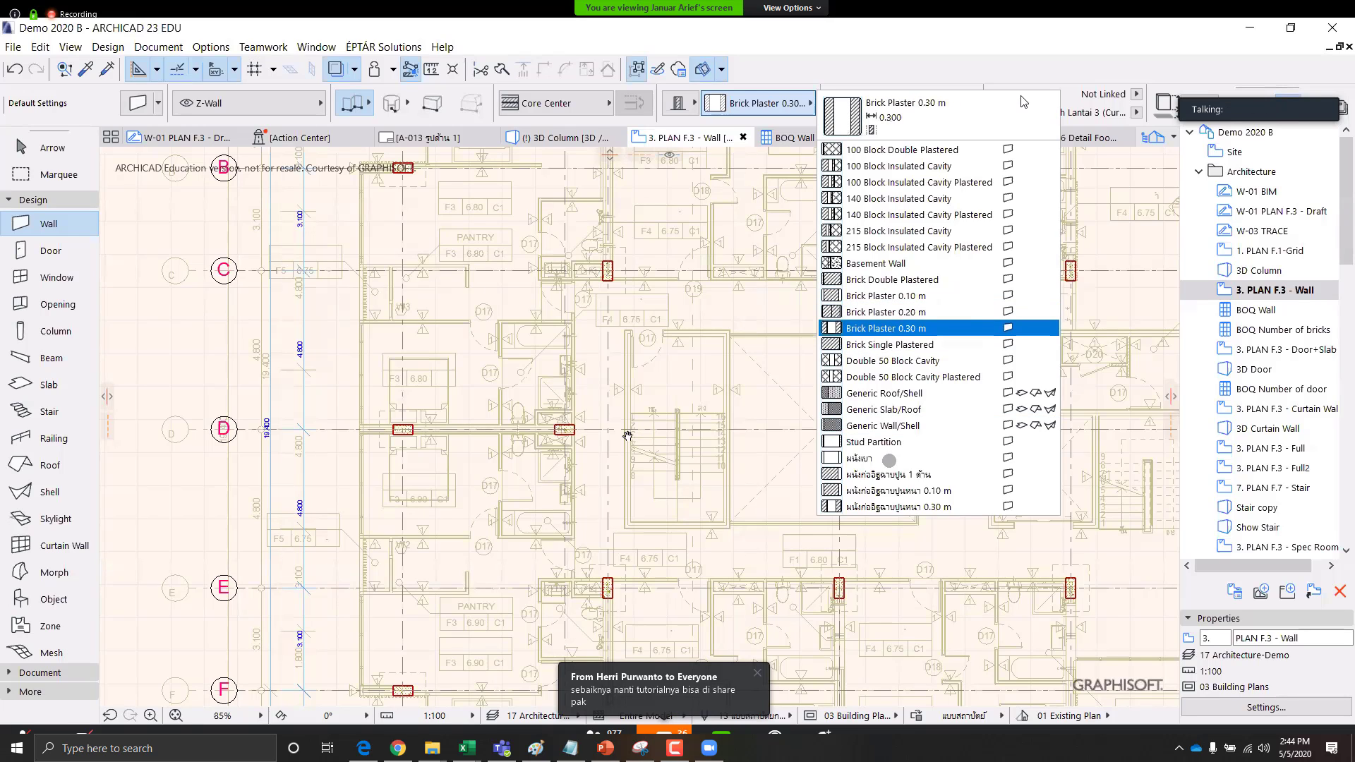
{"action": "left_click", "coordinate": [886, 328]}
{"action": "middle_click_drag", "start_coordinate": [434, 429], "coordinate": [445, 351]}
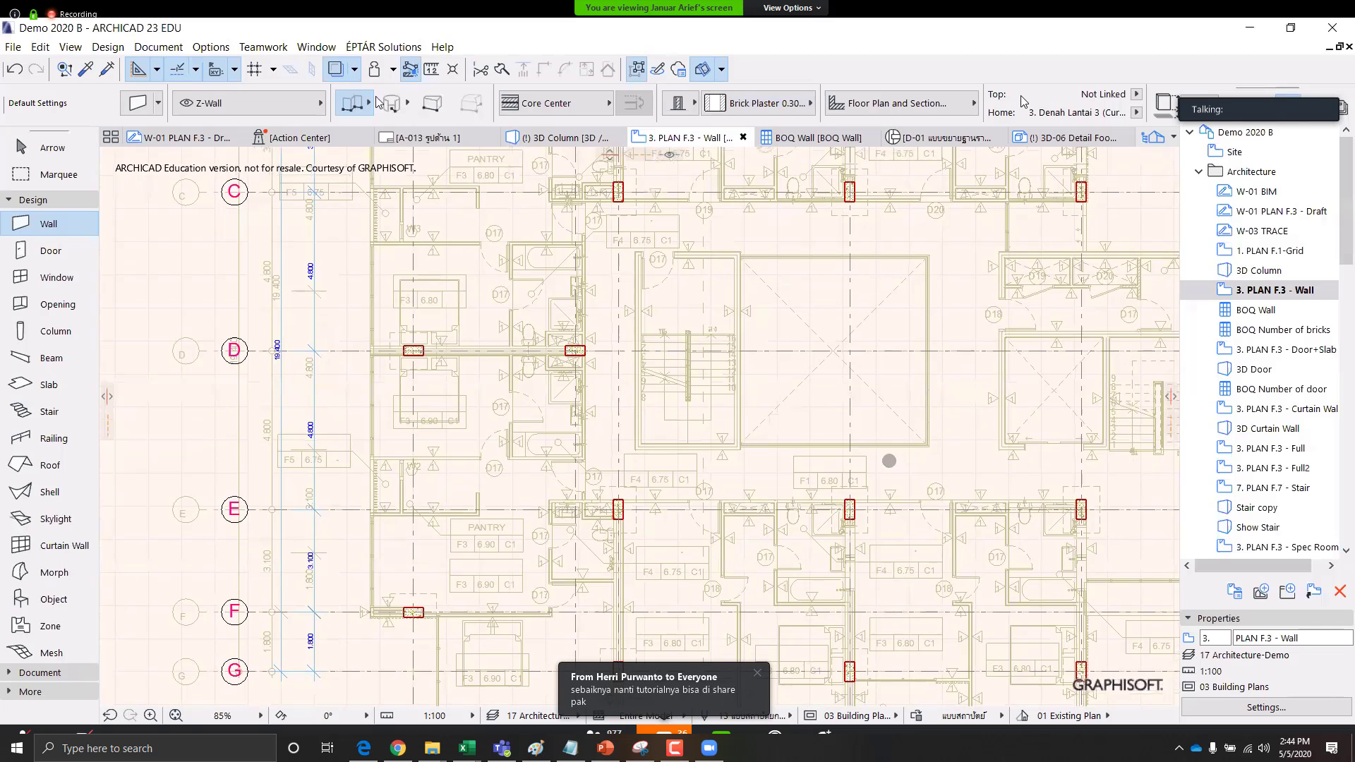
{"action": "scroll", "coordinate": [444, 351], "scroll_direction": "up", "scroll_amount": 2}
{"action": "left_click", "coordinate": [366, 107]}
{"action": "left_click", "coordinate": [369, 87]}
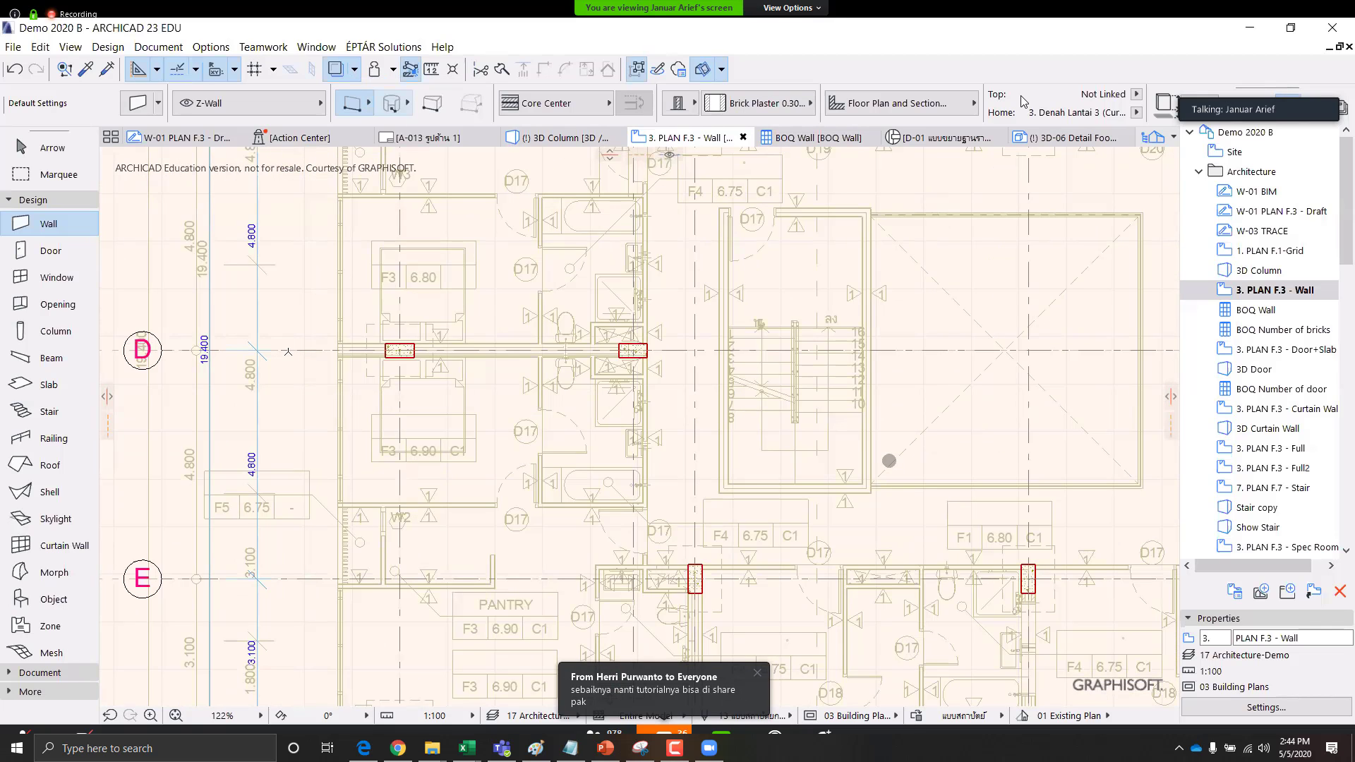
Draw the wall along axis D from the traced outer wall face through column 1 to the far face of column 2
{"action": "scroll", "coordinate": [381, 350], "scroll_direction": "up", "scroll_amount": 6}
{"action": "left_click", "coordinate": [273, 346]}
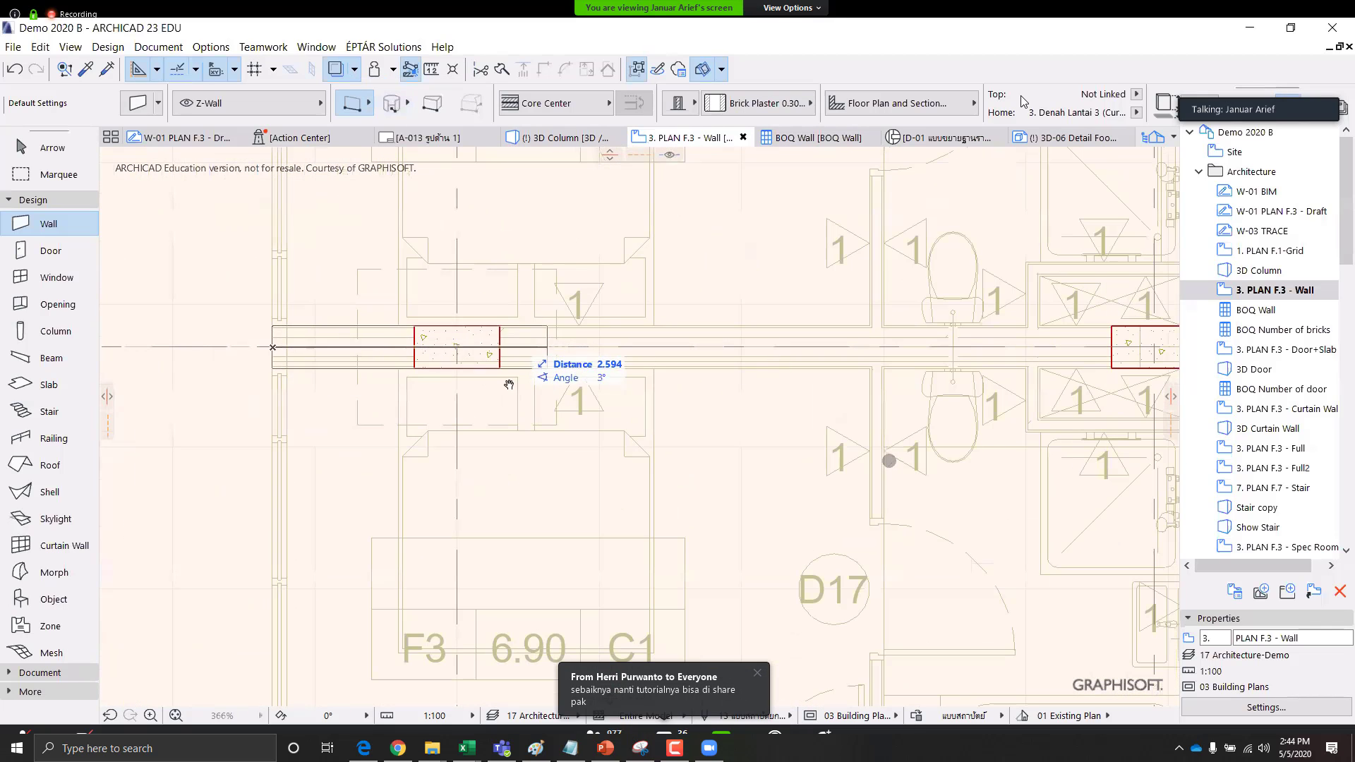
{"action": "middle_click_drag", "start_coordinate": [680, 382], "coordinate": [508, 384]}
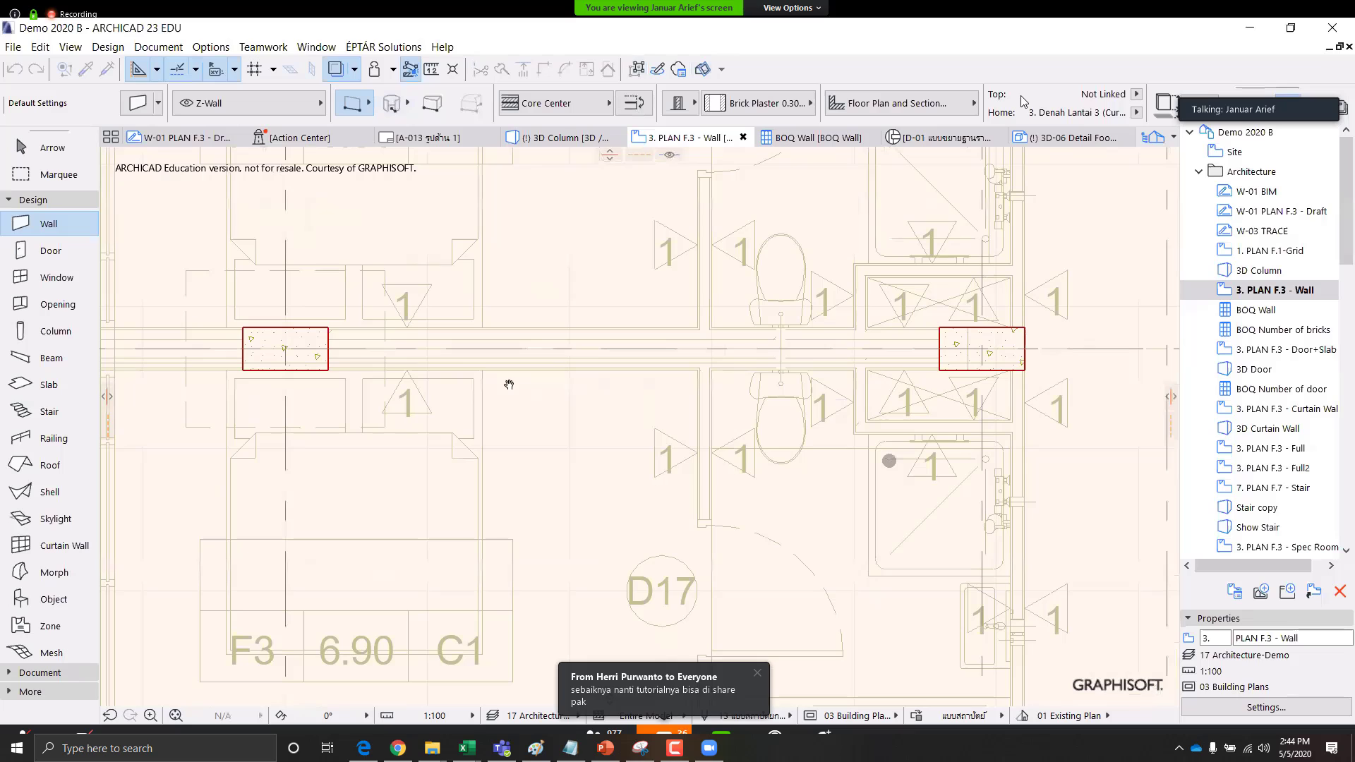
{"action": "middle_click_drag", "start_coordinate": [1027, 348], "coordinate": [900, 359]}
{"action": "left_click", "coordinate": [899, 359]}
{"action": "scroll", "coordinate": [647, 322], "scroll_direction": "down", "scroll_amount": 3}
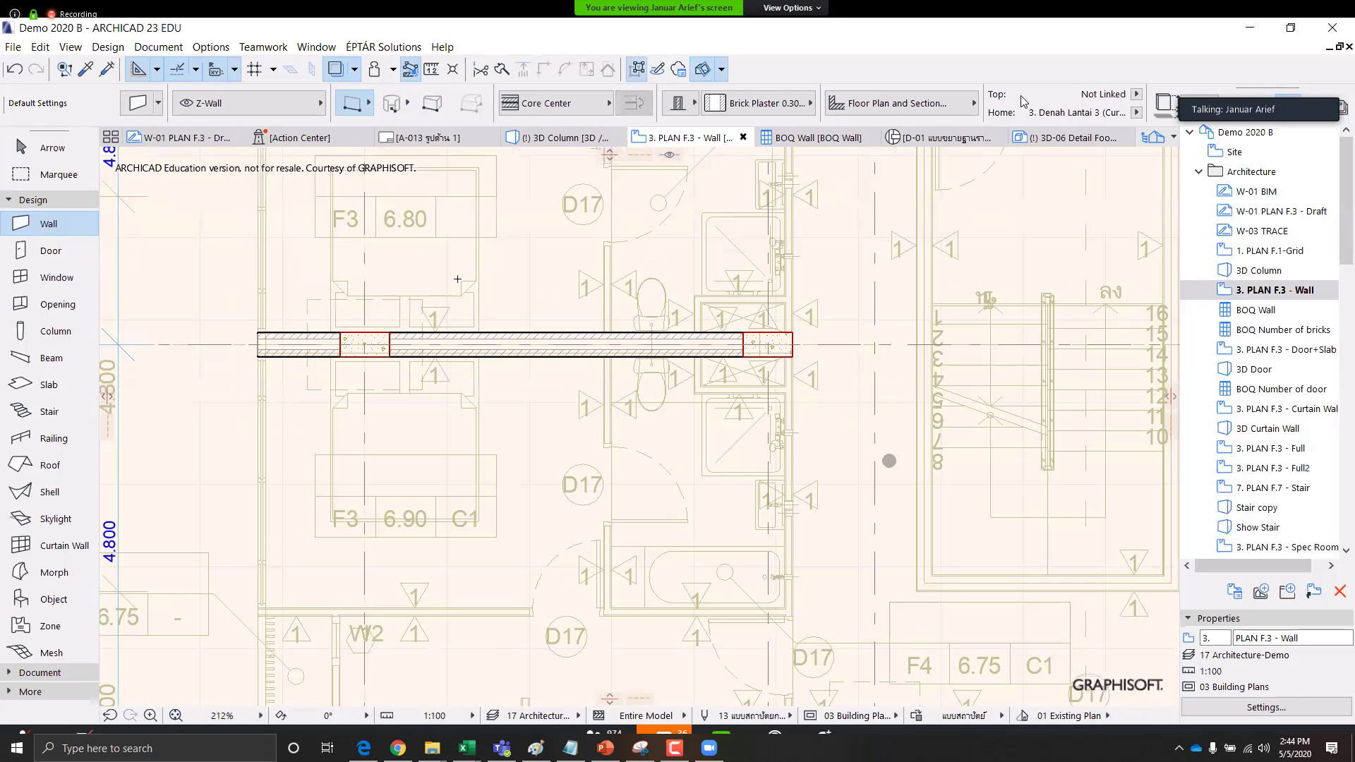
Switch the wall composite to Brick Plaster 0.10 m and the geometry method to chained
{"action": "middle_click_drag", "start_coordinate": [546, 341], "coordinate": [473, 292]}
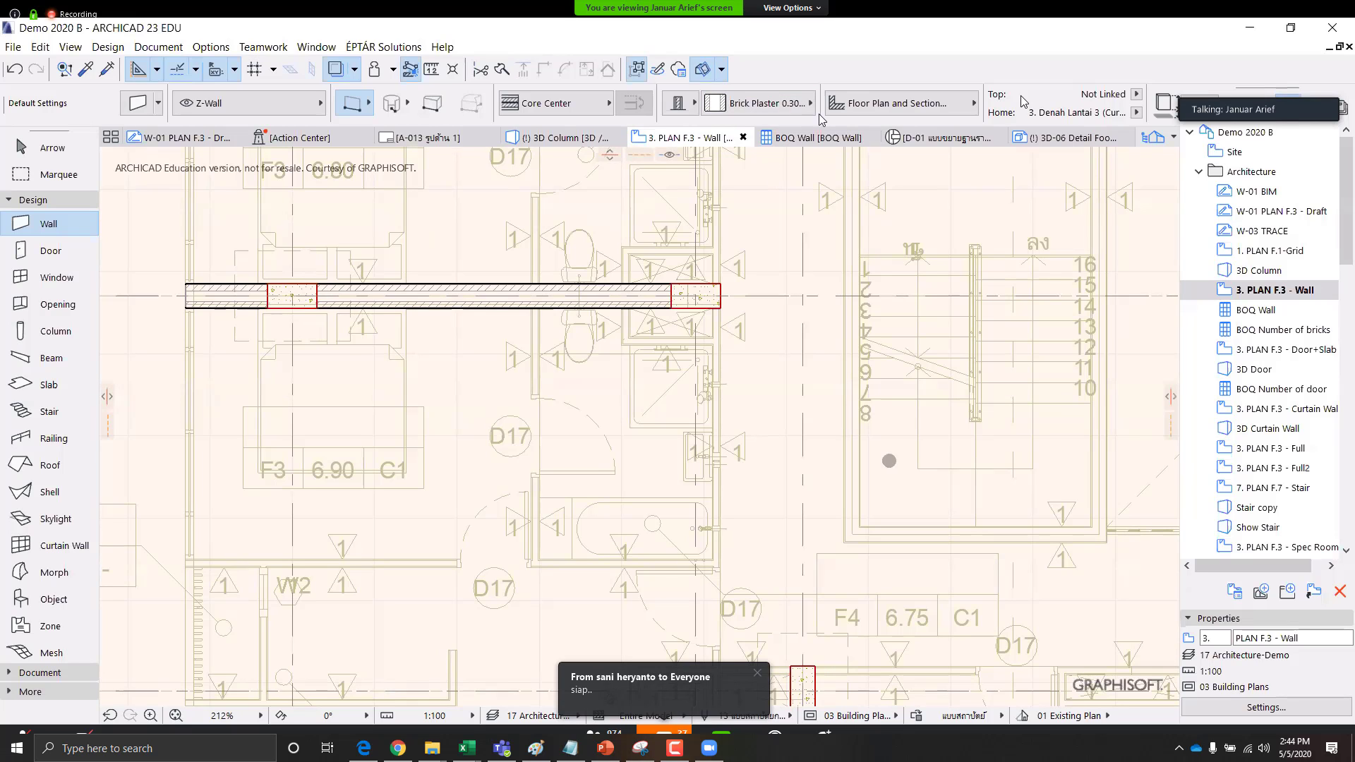
{"action": "left_click", "coordinate": [810, 103]}
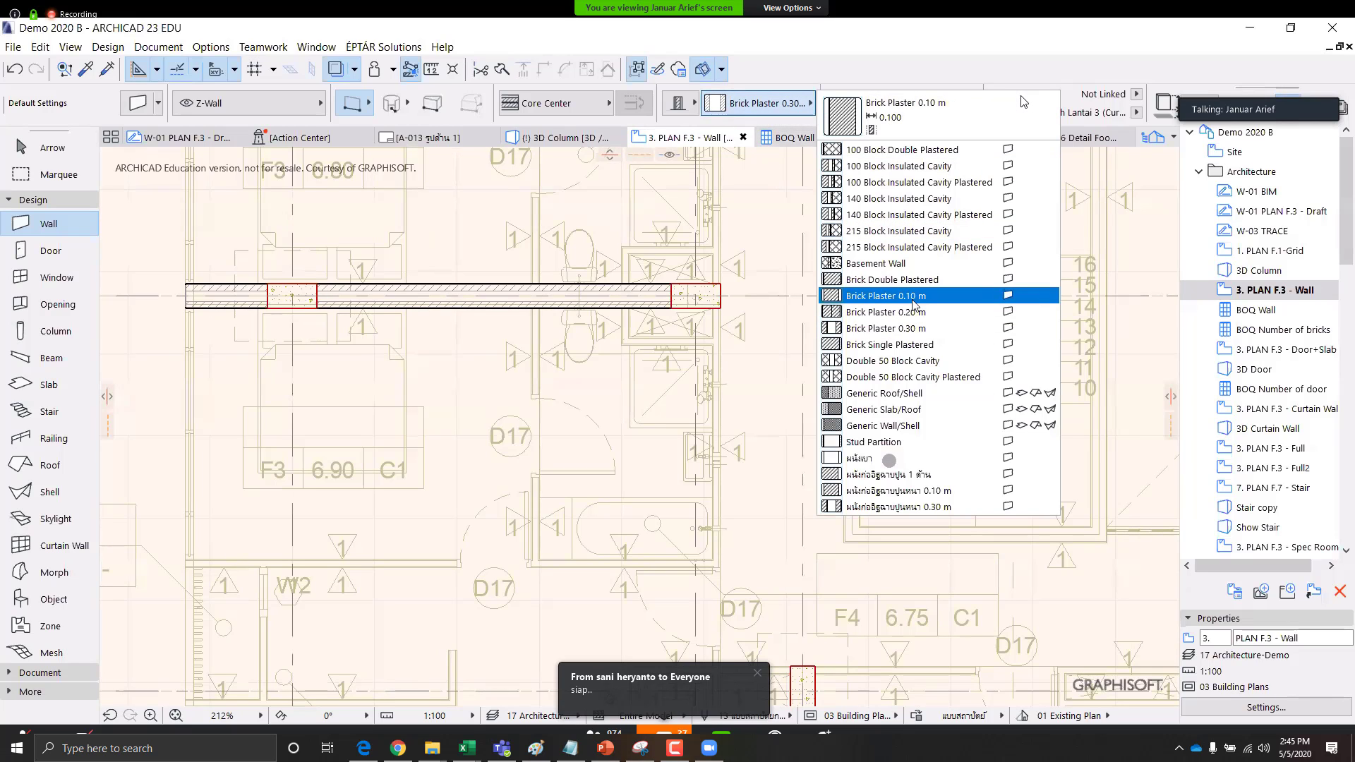
{"action": "left_click", "coordinate": [915, 298]}
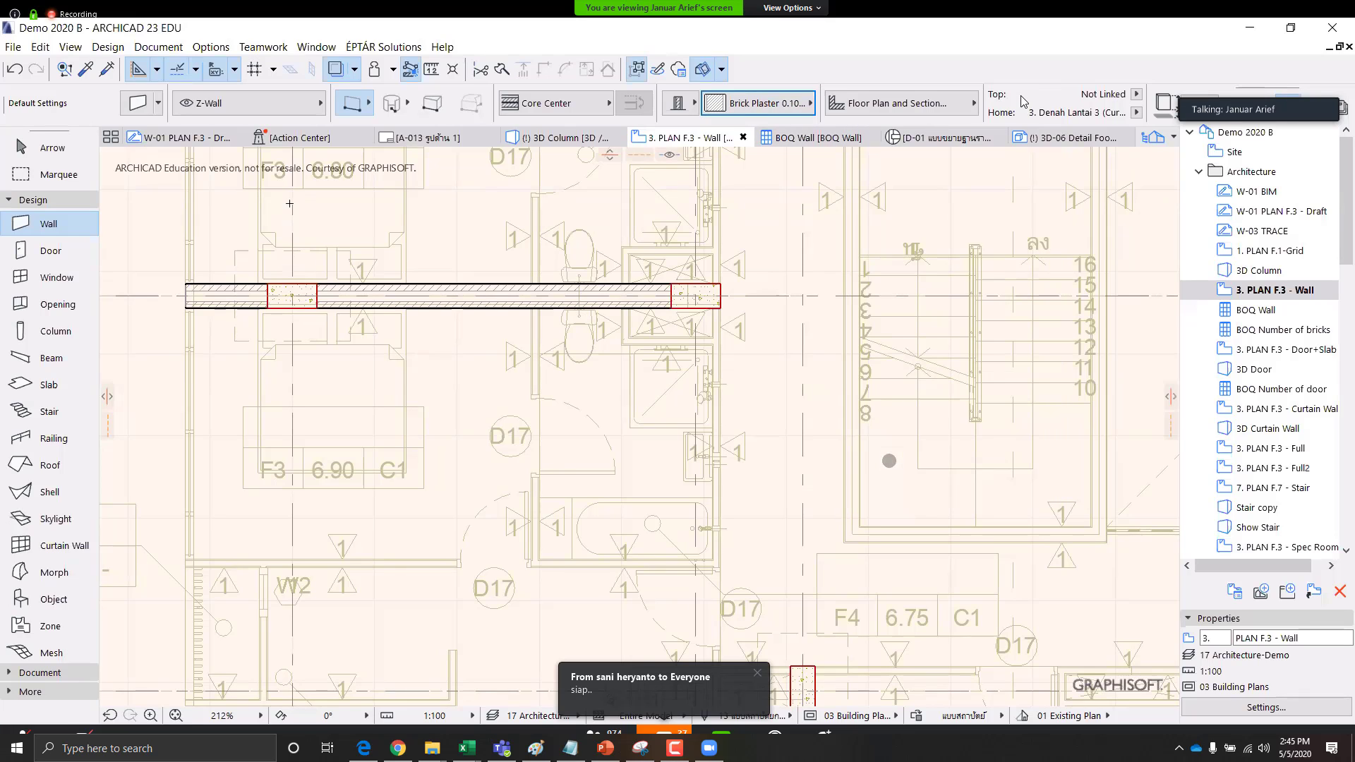
{"action": "left_click", "coordinate": [367, 103]}
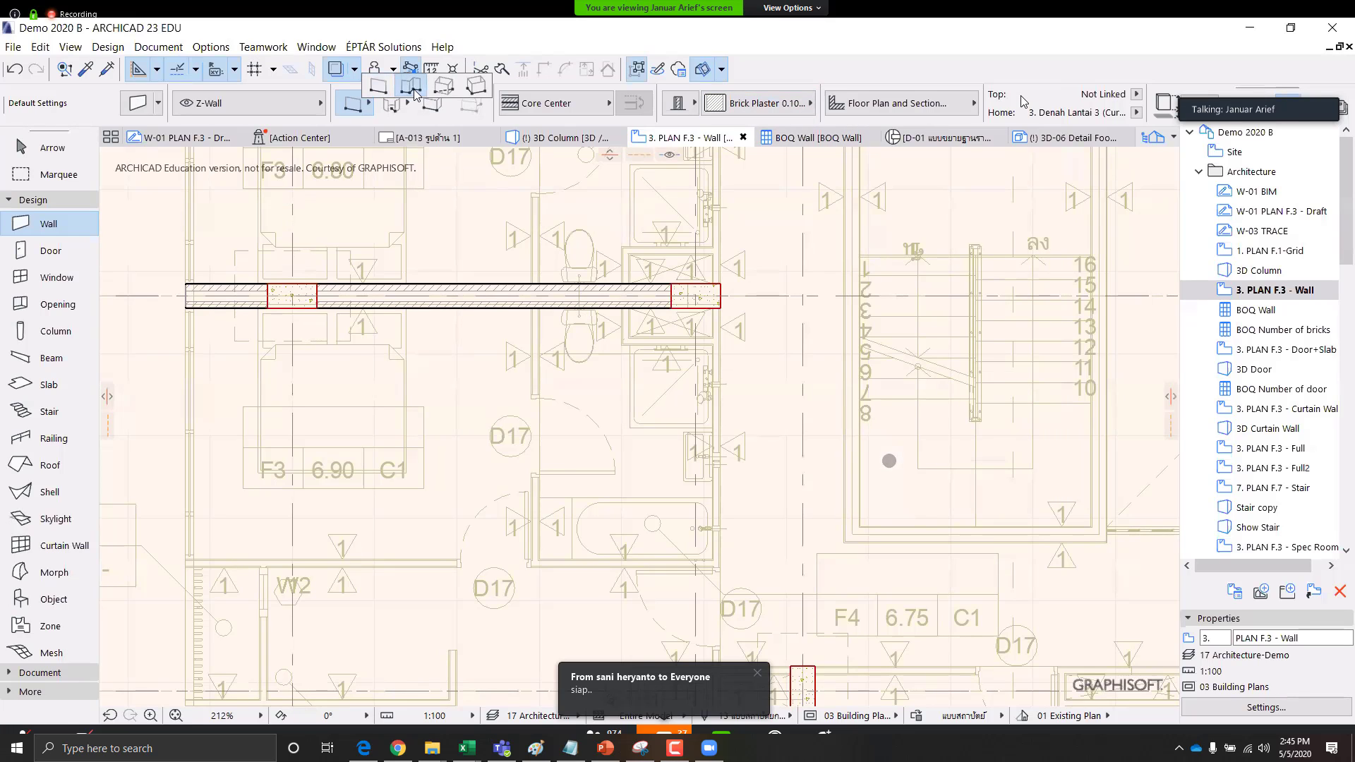
{"action": "left_click", "coordinate": [413, 89]}
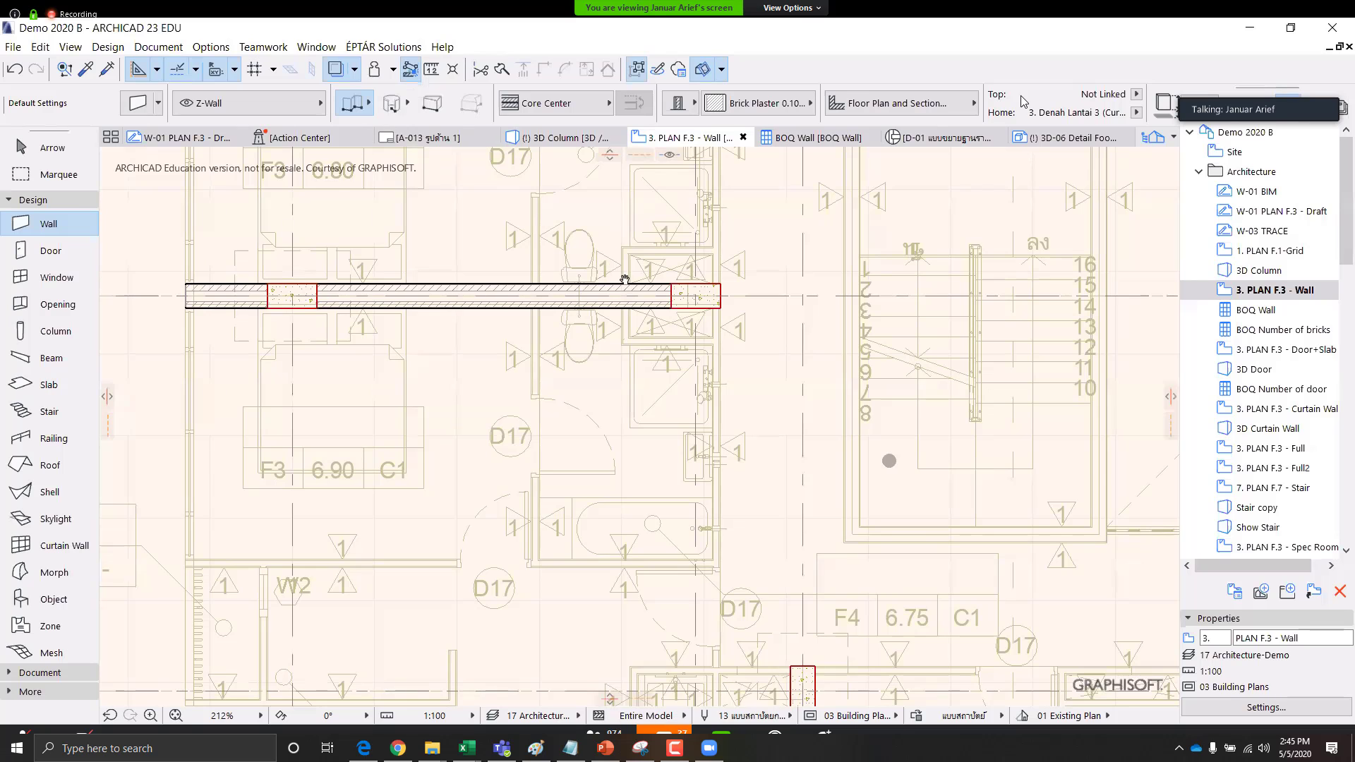
Draw a chained wall with an Outside Face reference line from column D2's lower outer corner past axis E, then across to column E3
{"action": "middle_click_drag", "start_coordinate": [721, 315], "coordinate": [694, 273]}
{"action": "scroll", "coordinate": [695, 274], "scroll_direction": "up", "scroll_amount": 3}
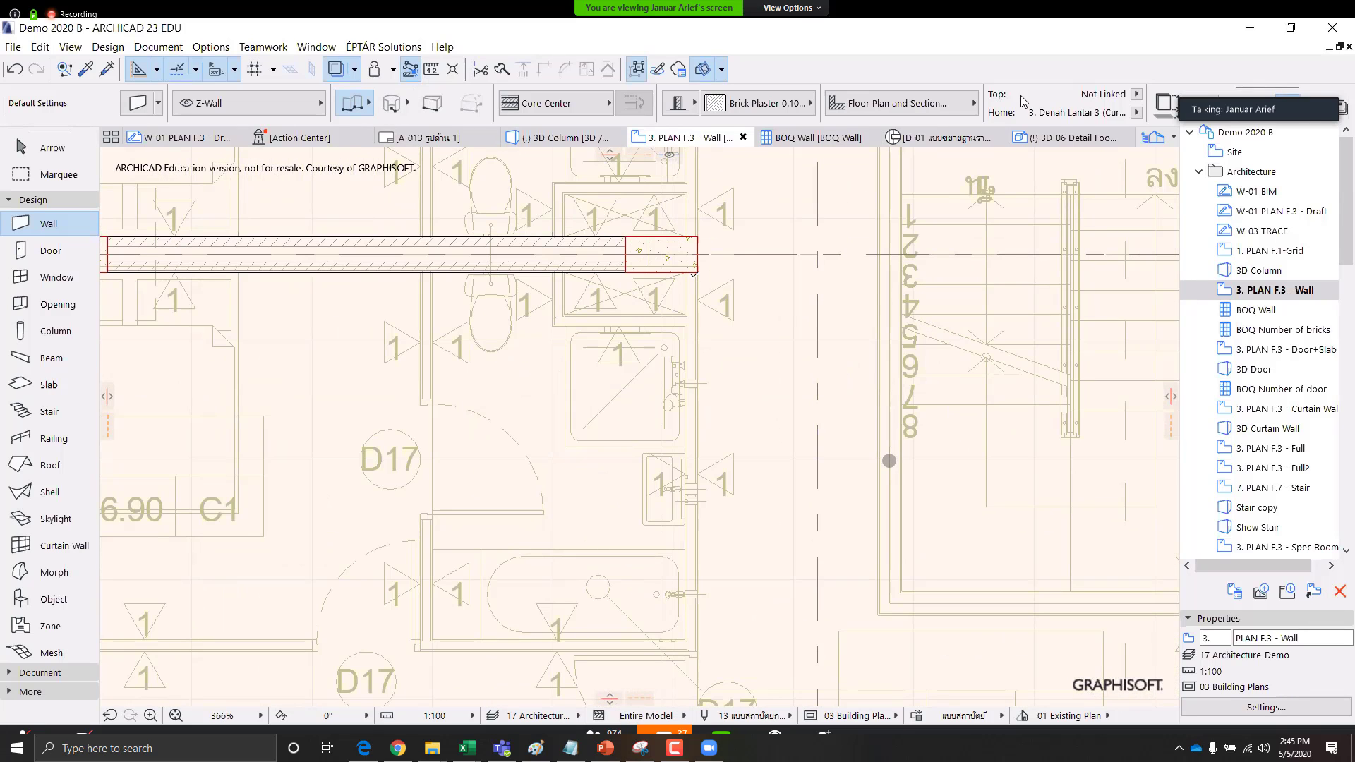
{"action": "left_click", "coordinate": [698, 271]}
{"action": "scroll", "coordinate": [700, 345], "scroll_direction": "up", "scroll_amount": 1}
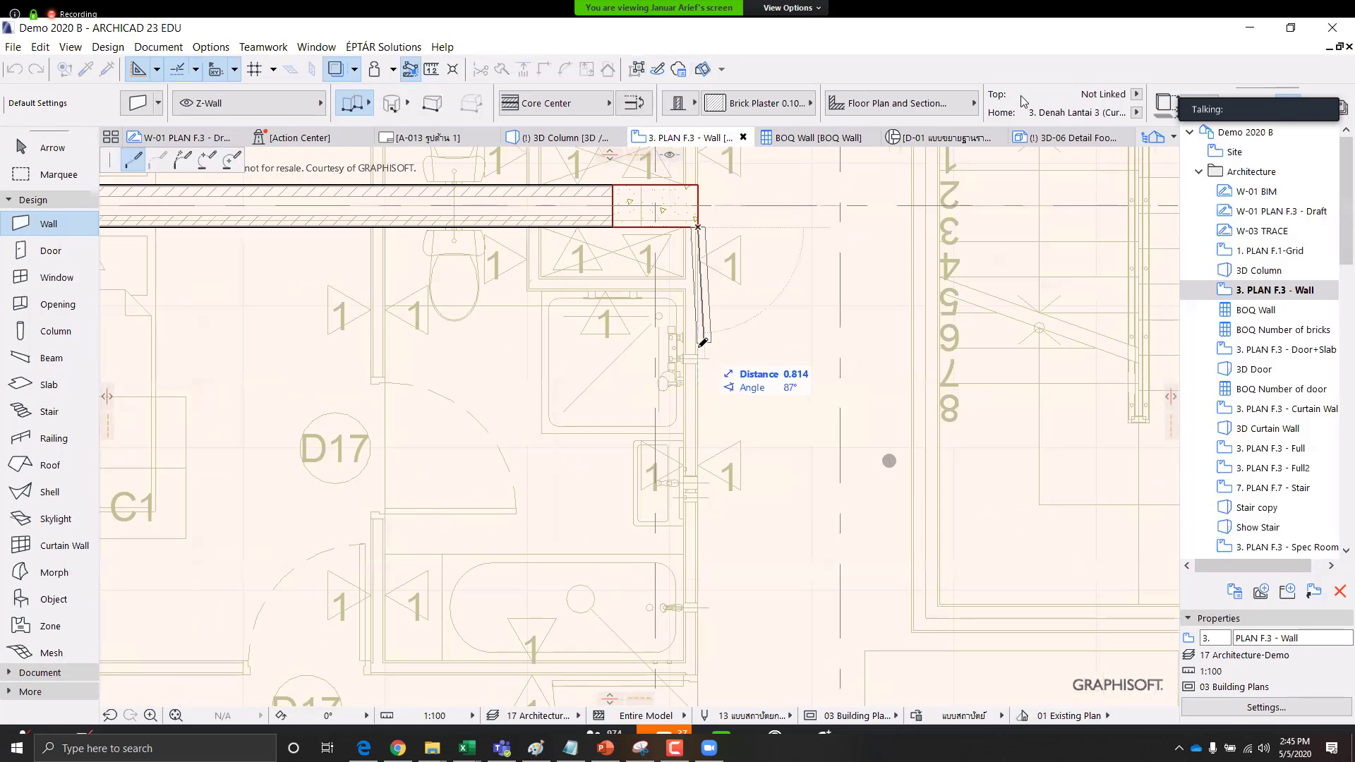
{"action": "scroll", "coordinate": [712, 494], "scroll_direction": "down", "scroll_amount": 2}
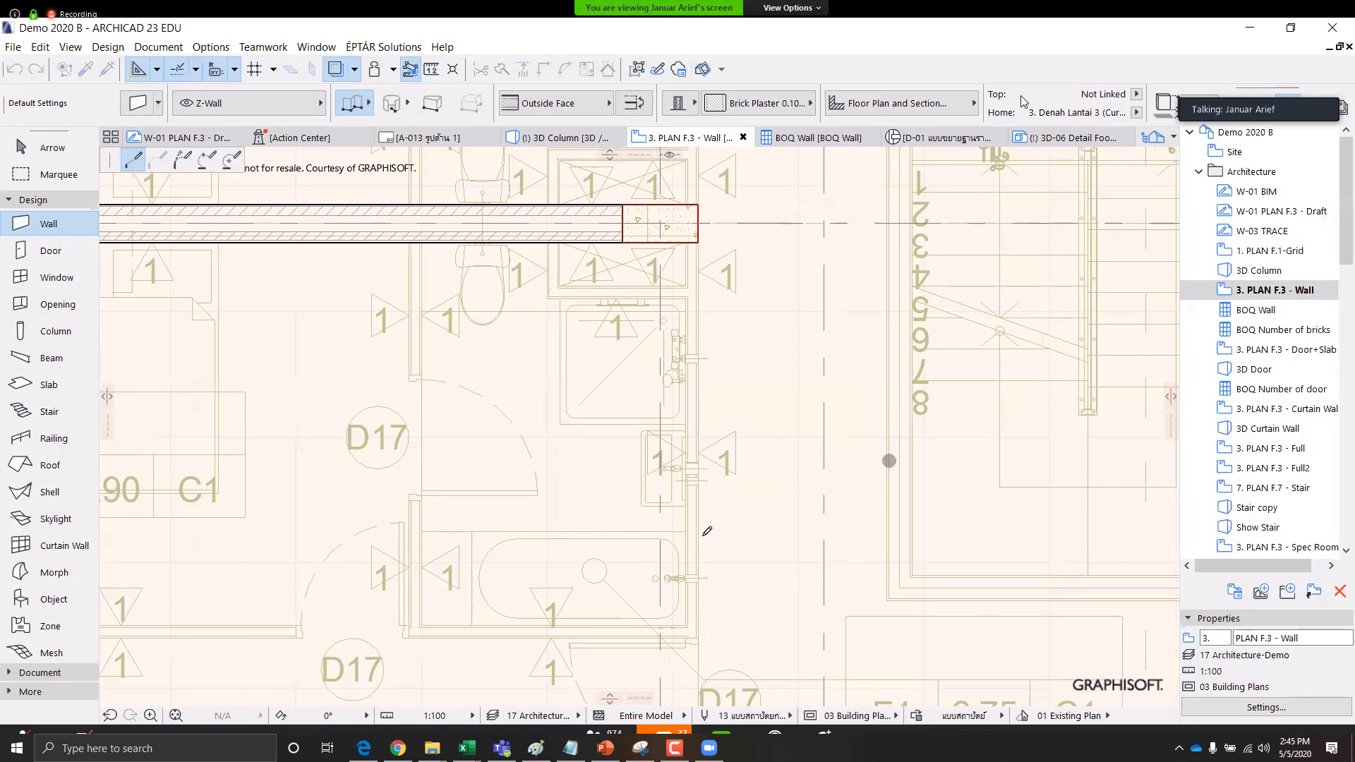
{"action": "middle_click_drag", "start_coordinate": [705, 527], "coordinate": [683, 477]}
{"action": "scroll", "coordinate": [683, 476], "scroll_direction": "down", "scroll_amount": 3}
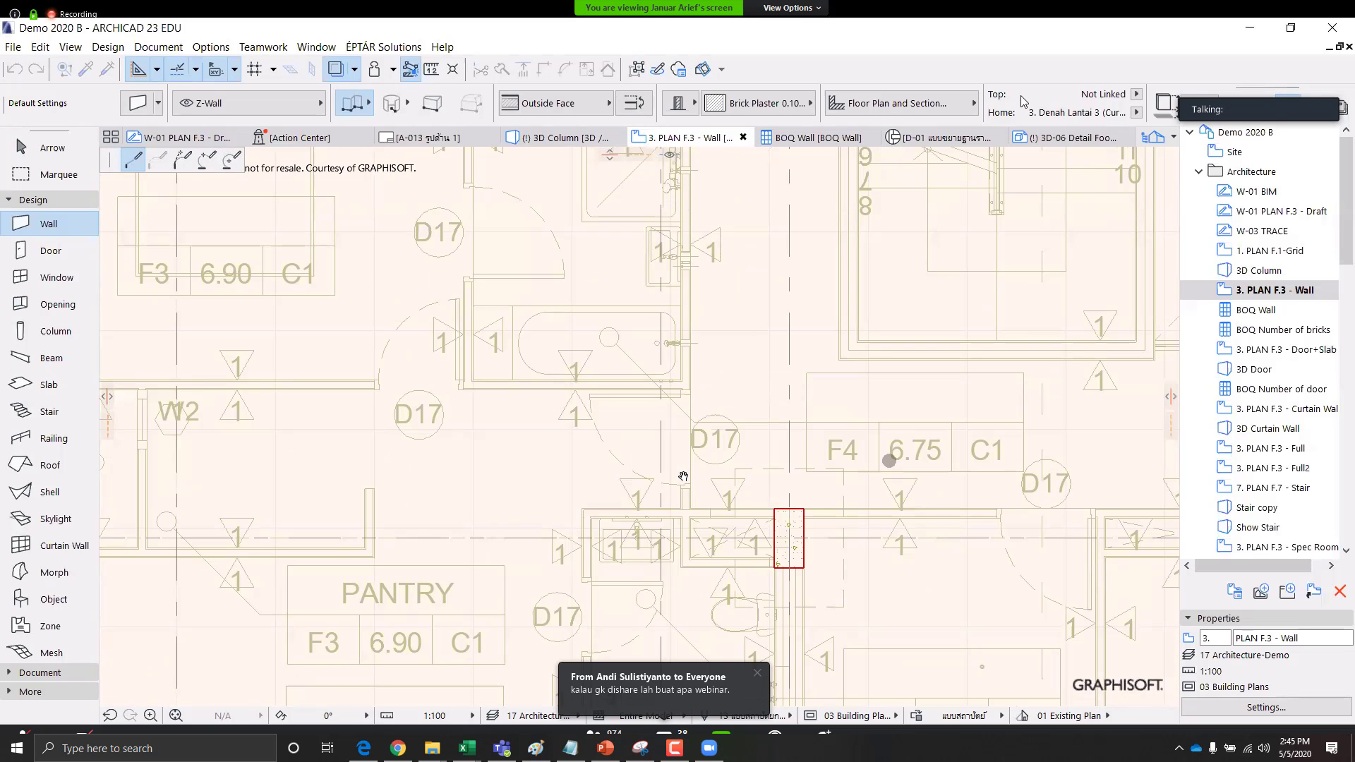
{"action": "scroll", "coordinate": [727, 614], "scroll_direction": "up", "scroll_amount": 2}
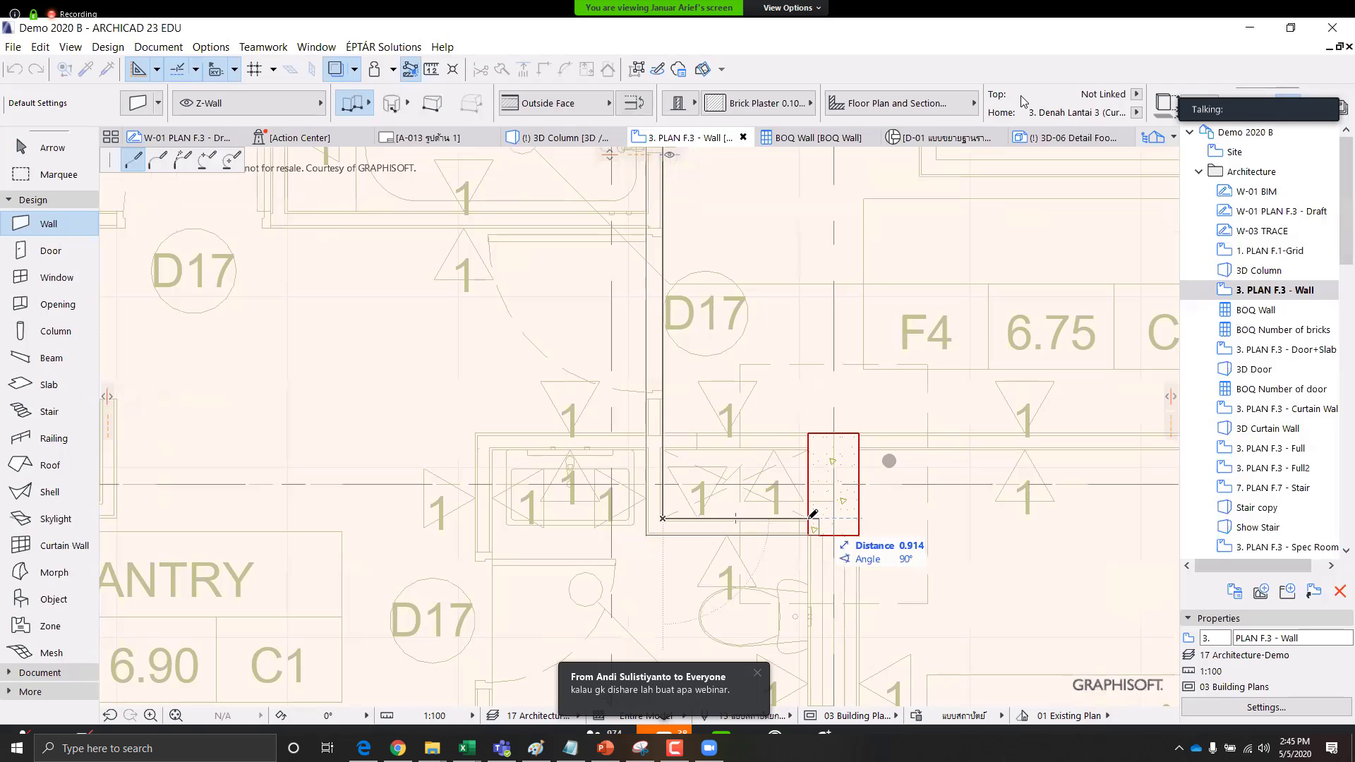
{"action": "double_click", "coordinate": [810, 518]}
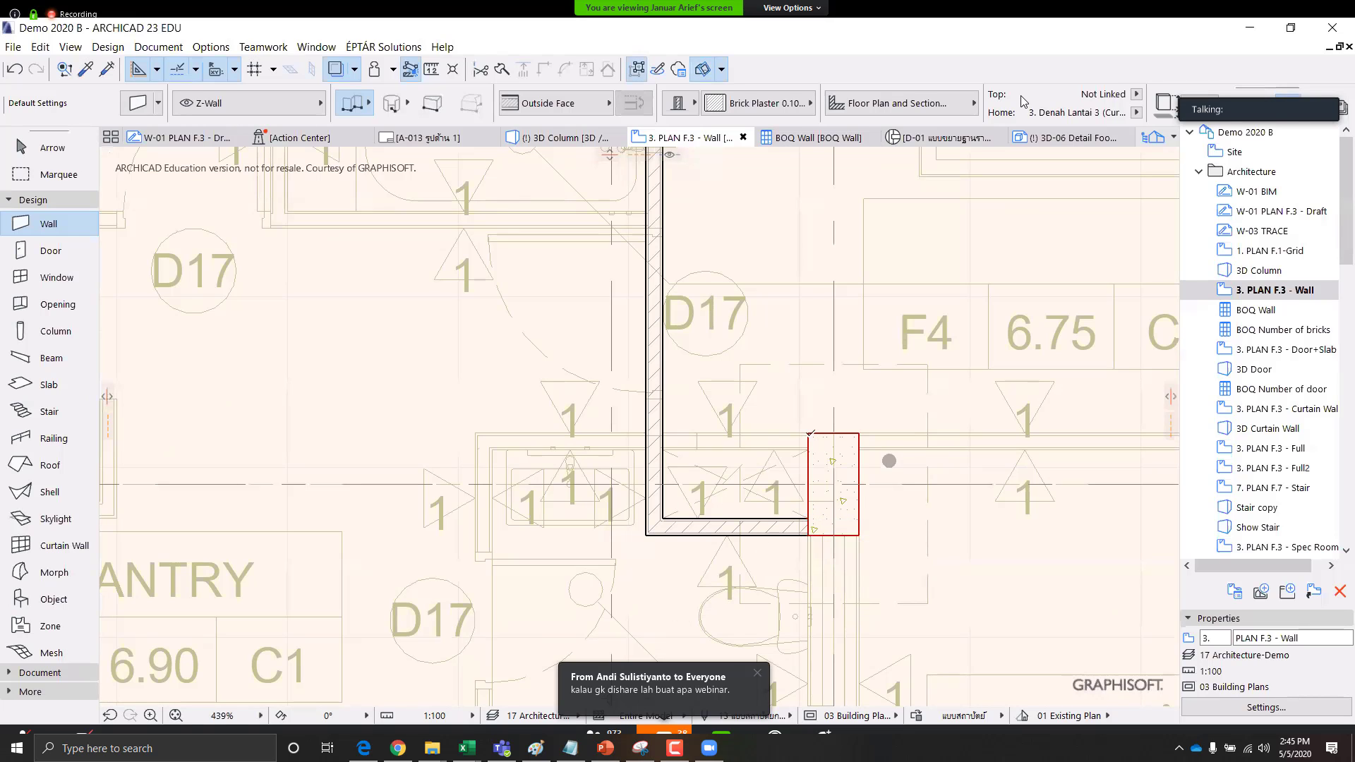
Trace an Inside Face chained wall from column E3's upper corner to the bathroom corner, down to axis F, and 3.800 m to column F1
{"action": "left_click", "coordinate": [809, 433]}
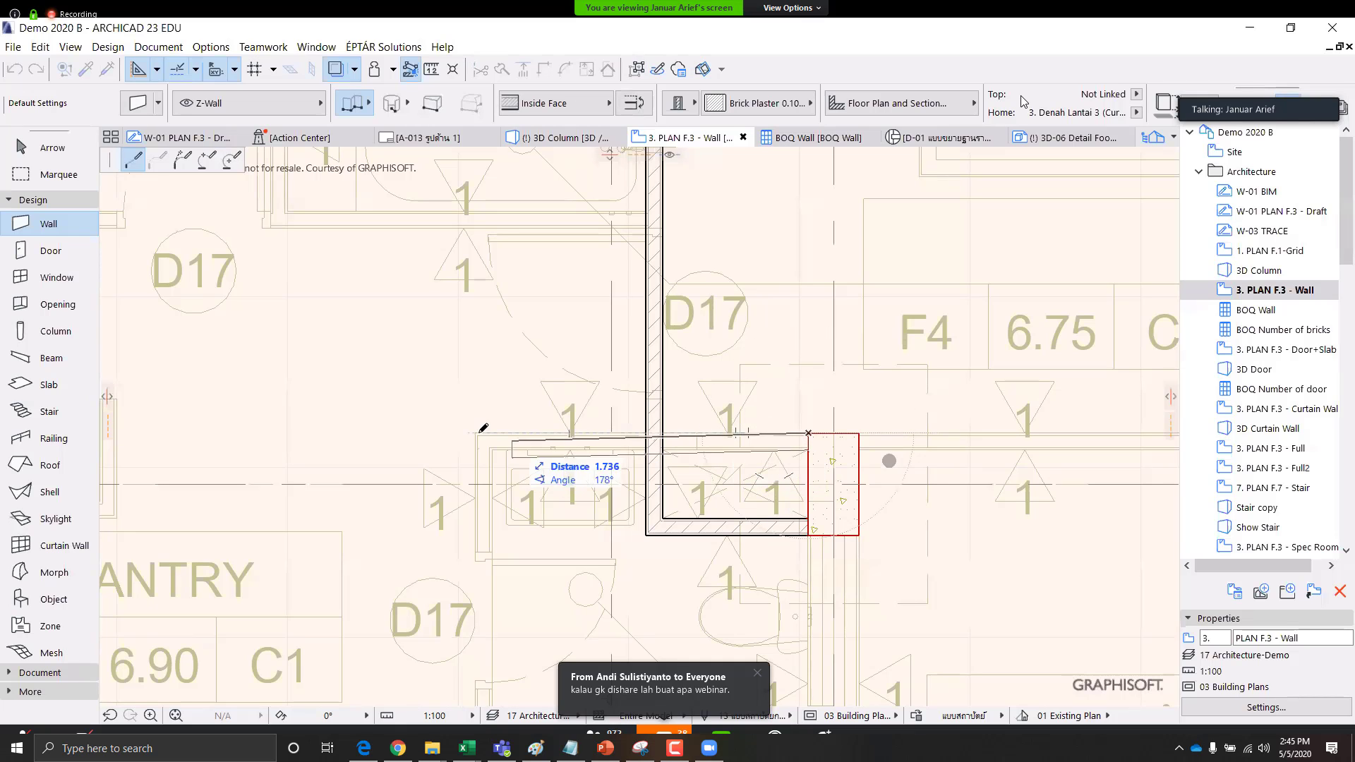
{"action": "scroll", "coordinate": [480, 429], "scroll_direction": "up", "scroll_amount": 3}
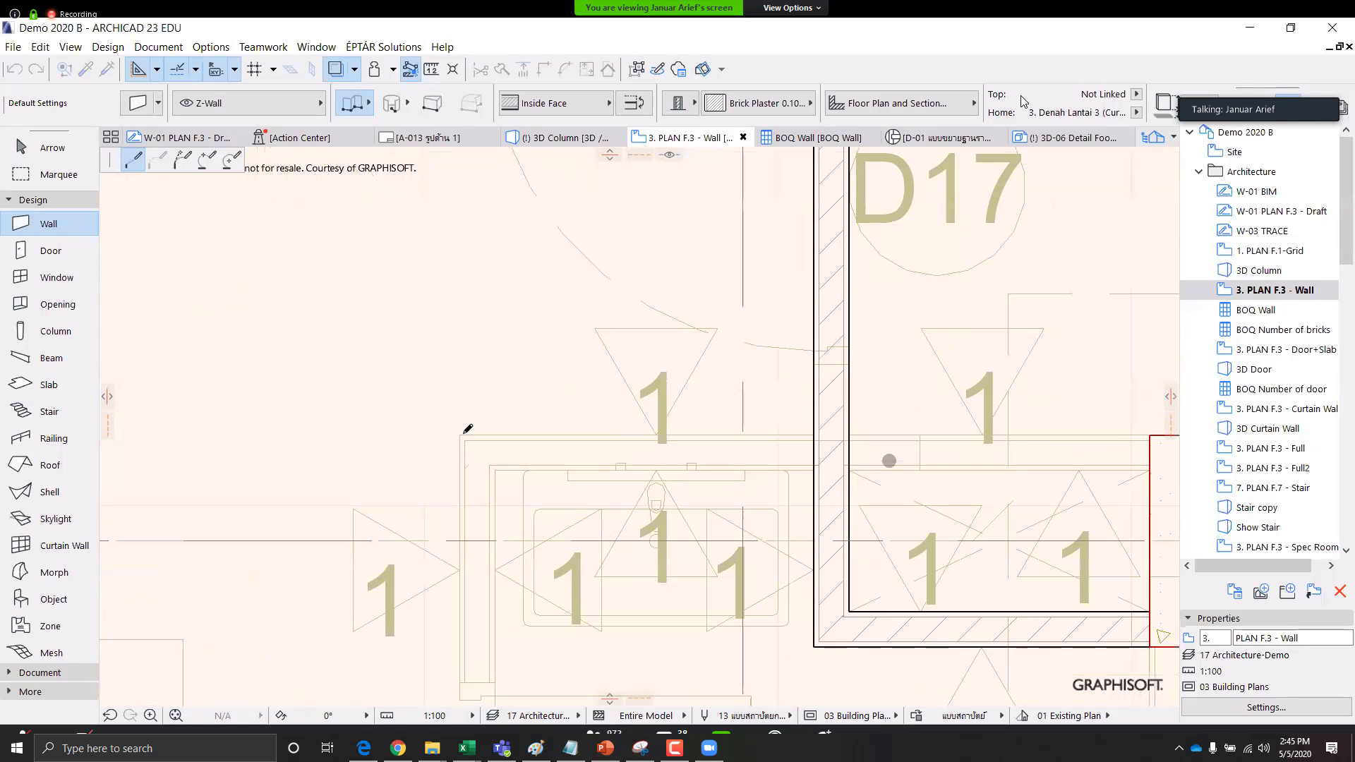
{"action": "scroll", "coordinate": [477, 517], "scroll_direction": "down", "scroll_amount": 4}
{"action": "middle_click_drag", "start_coordinate": [478, 517], "coordinate": [513, 340]}
{"action": "scroll", "coordinate": [536, 465], "scroll_direction": "down", "scroll_amount": 2}
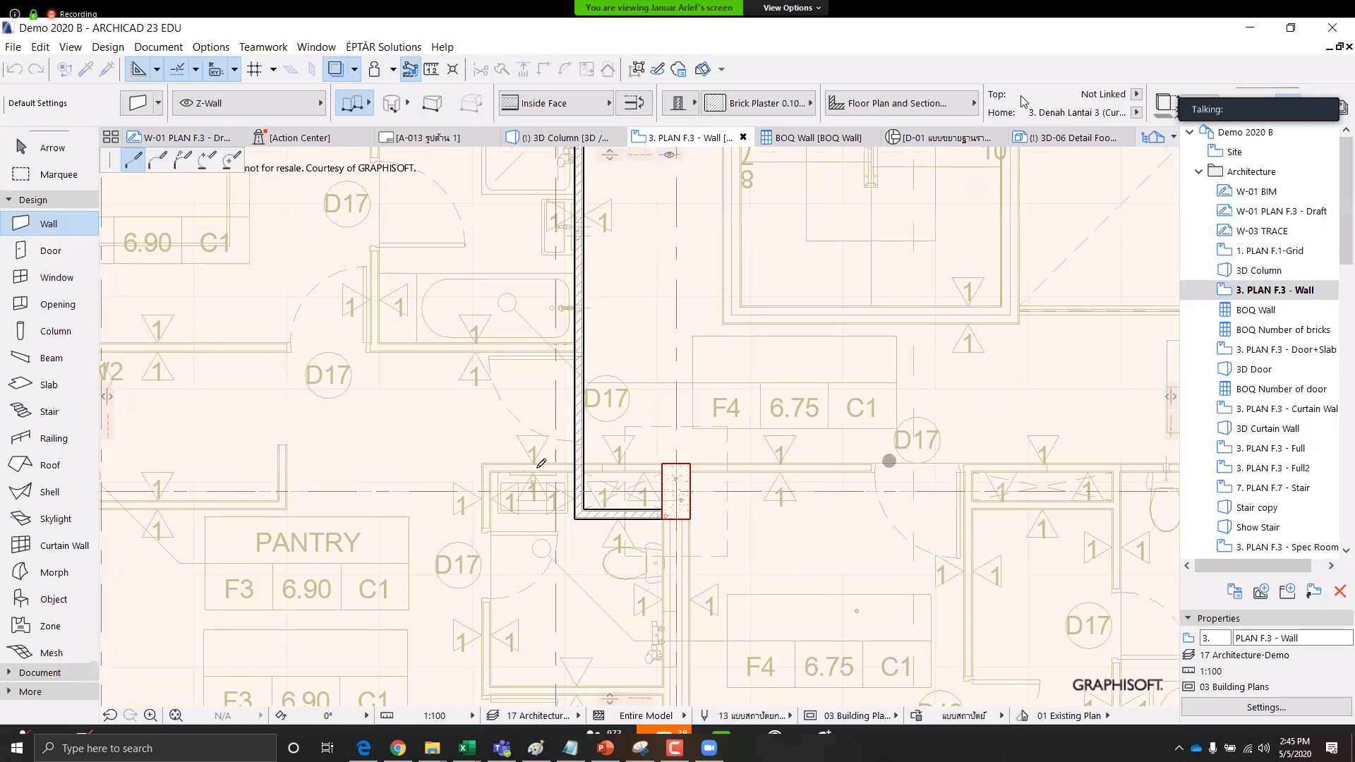
{"action": "mouse_move", "coordinate": [582, 545]}
{"action": "middle_mouse_down"}
{"action": "mouse_move", "coordinate": [599, 369]}
{"action": "mouse_move", "coordinate": [641, 276]}
{"action": "middle_mouse_up"}
{"action": "left_click", "coordinate": [583, 459]}
{"action": "scroll", "coordinate": [583, 459], "scroll_direction": "up", "scroll_amount": 2}
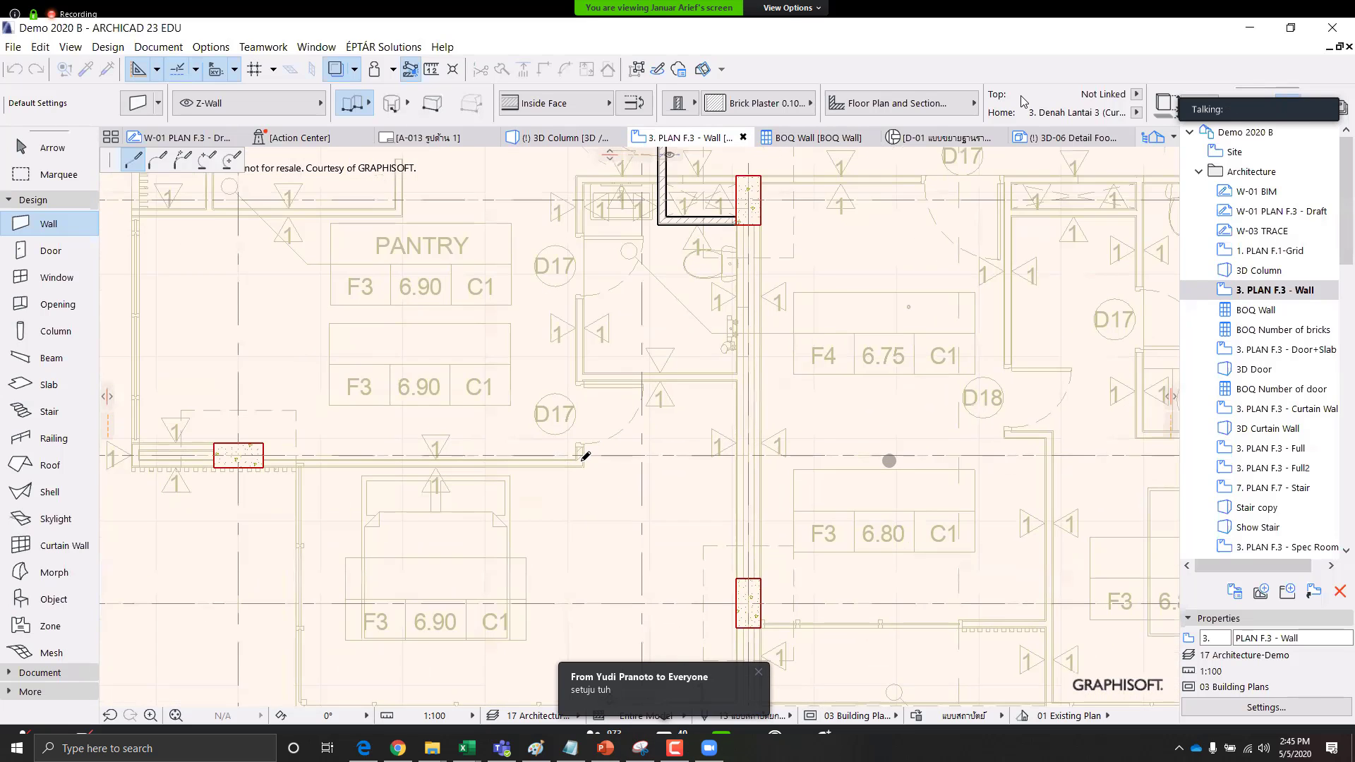
{"action": "middle_click_drag", "start_coordinate": [424, 496], "coordinate": [776, 494]}
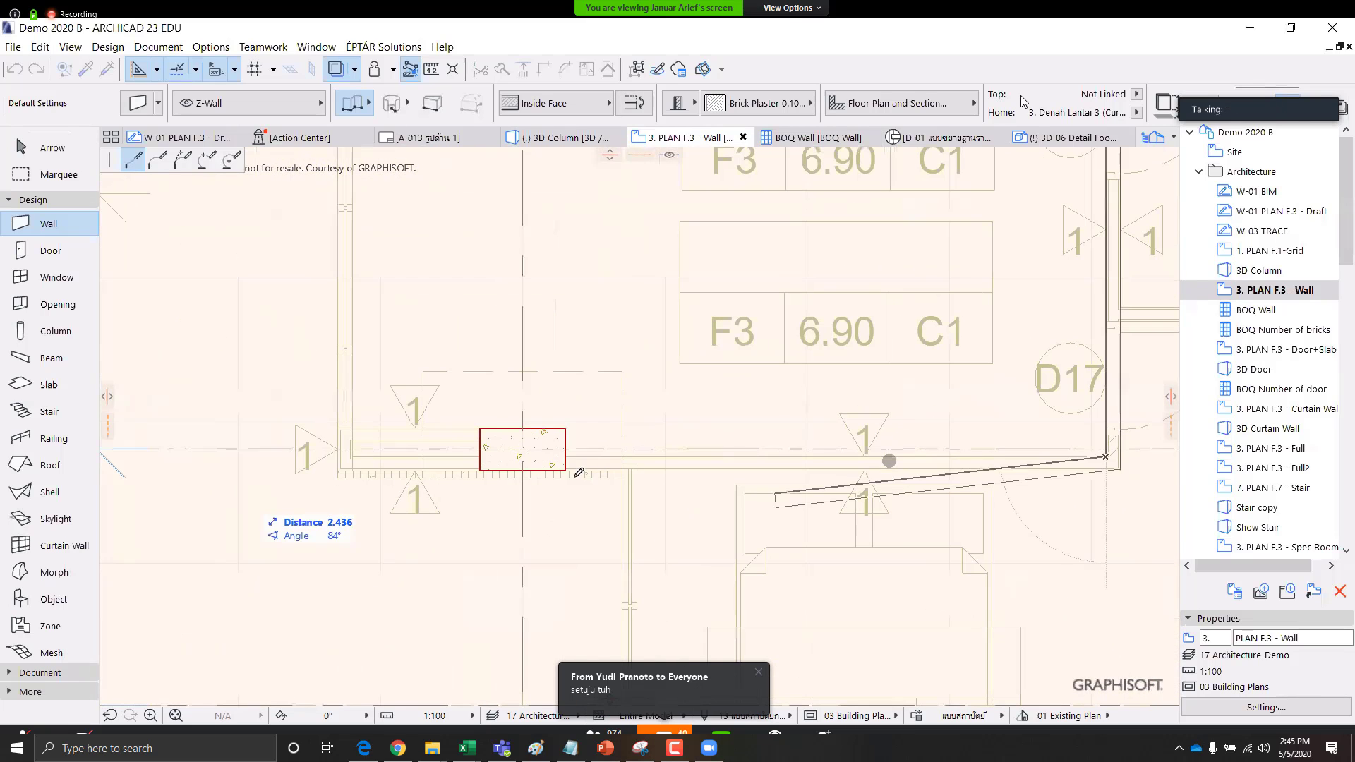
{"action": "scroll", "coordinate": [572, 455], "scroll_direction": "up", "scroll_amount": 3}
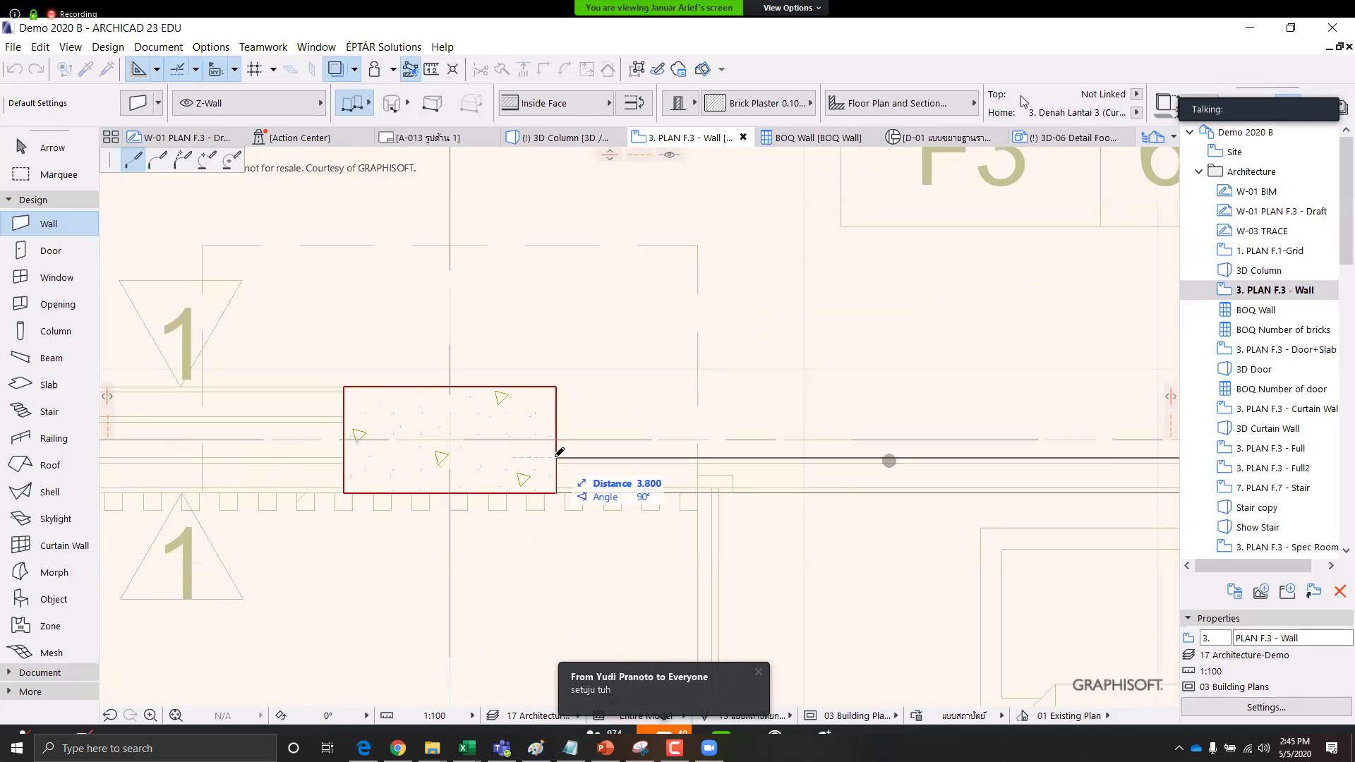
{"action": "left_click", "coordinate": [555, 458]}
{"action": "key", "text": "Escape"}
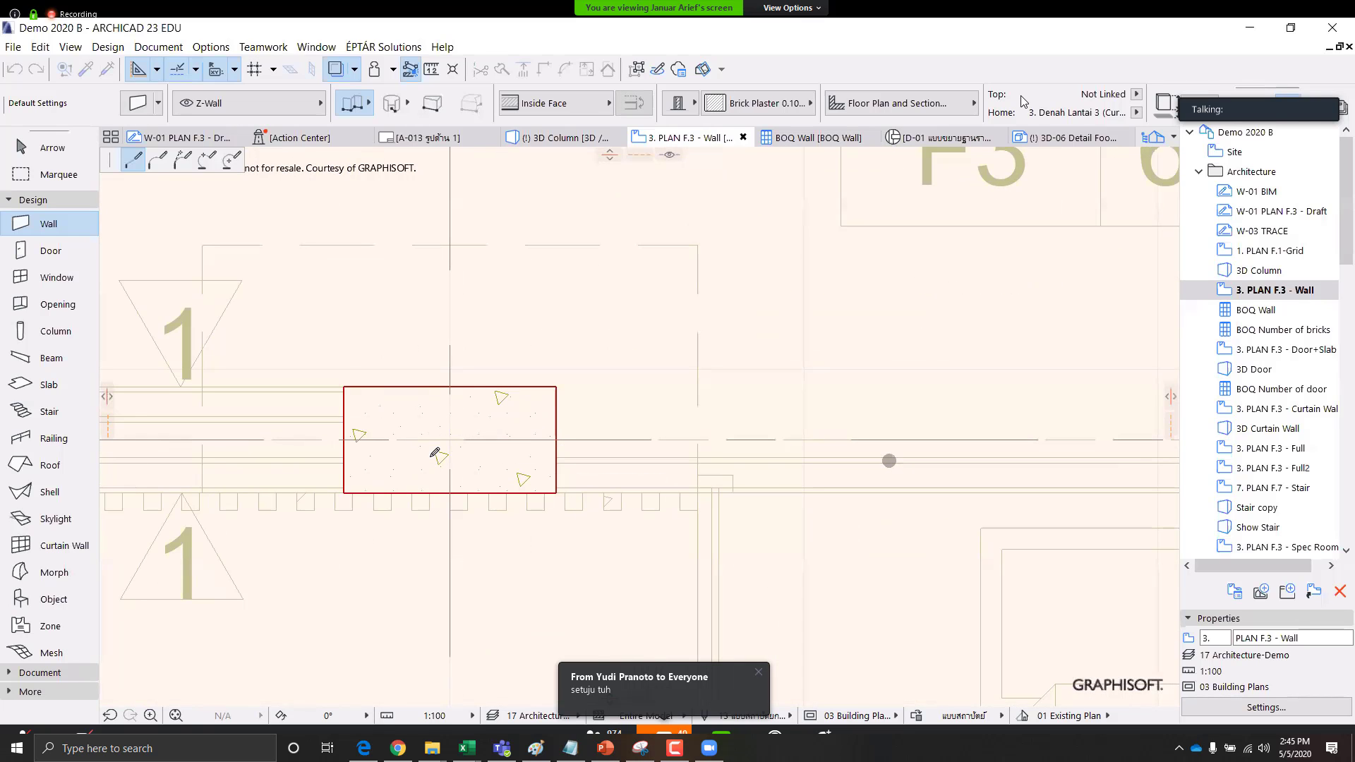
Continue the chain 1.500 m past column F1 to the traced outer corner, then return it to the column's outer face and finish
{"action": "scroll", "coordinate": [431, 458], "scroll_direction": "down", "scroll_amount": 7}
{"action": "scroll", "coordinate": [317, 457], "scroll_direction": "up", "scroll_amount": 5}
{"action": "left_click", "coordinate": [317, 457]}
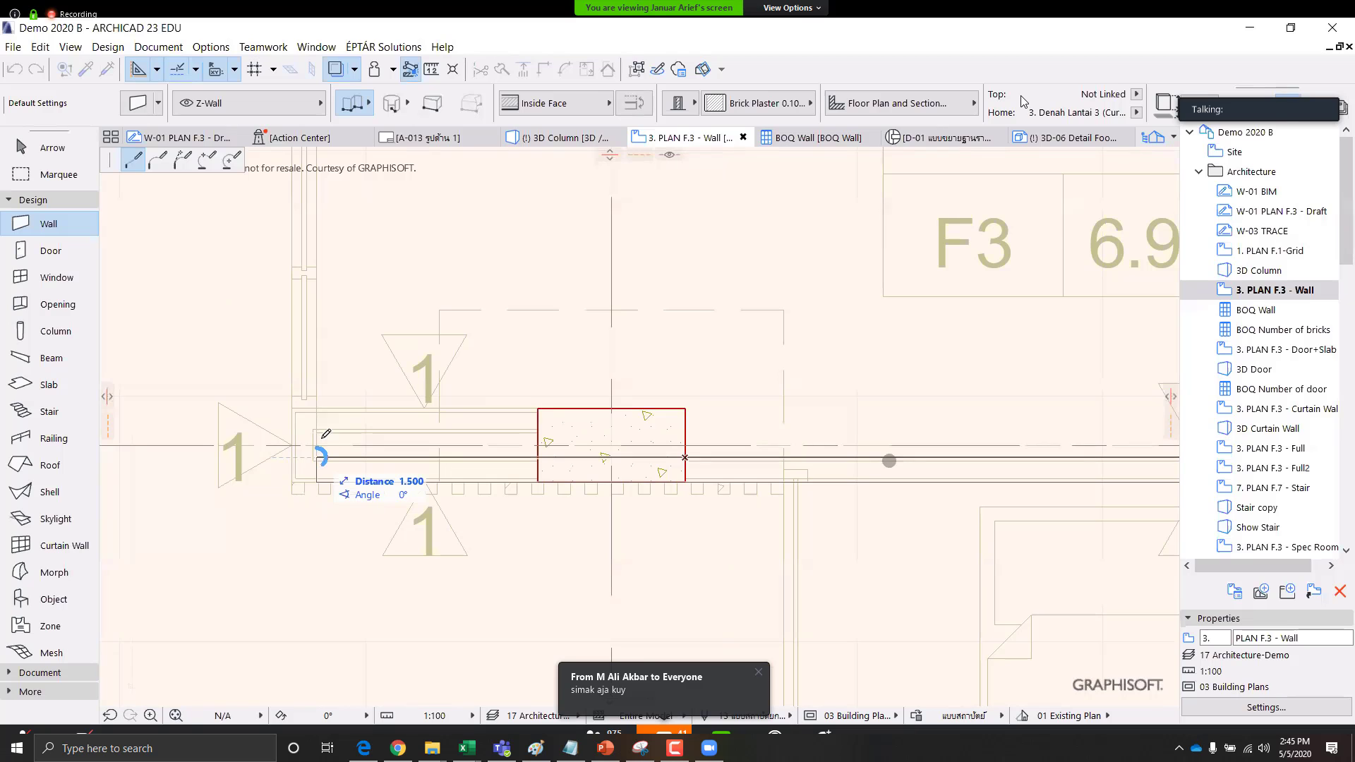
{"action": "left_click", "coordinate": [537, 433]}
Draw an Outside Face partition wall about 3.1 m long from the axis D wall down along the traced bathroom line
{"action": "scroll", "coordinate": [537, 435], "scroll_direction": "down", "scroll_amount": 6}
{"action": "middle_click_drag", "start_coordinate": [599, 508], "coordinate": [584, 533]}
{"action": "middle_click_drag", "start_coordinate": [961, 335], "coordinate": [768, 610]}
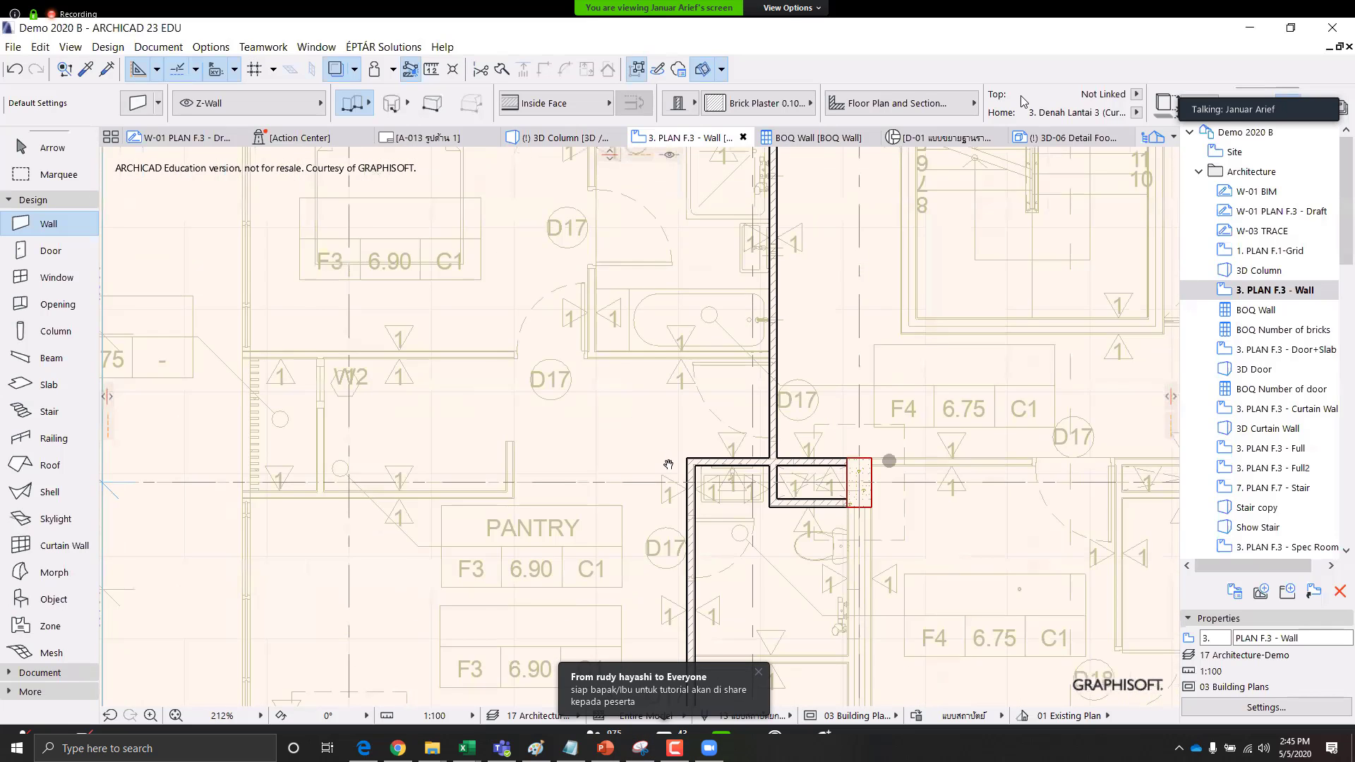
{"action": "middle_click_drag", "start_coordinate": [668, 463], "coordinate": [725, 571]}
{"action": "scroll", "coordinate": [635, 224], "scroll_direction": "up", "scroll_amount": 3}
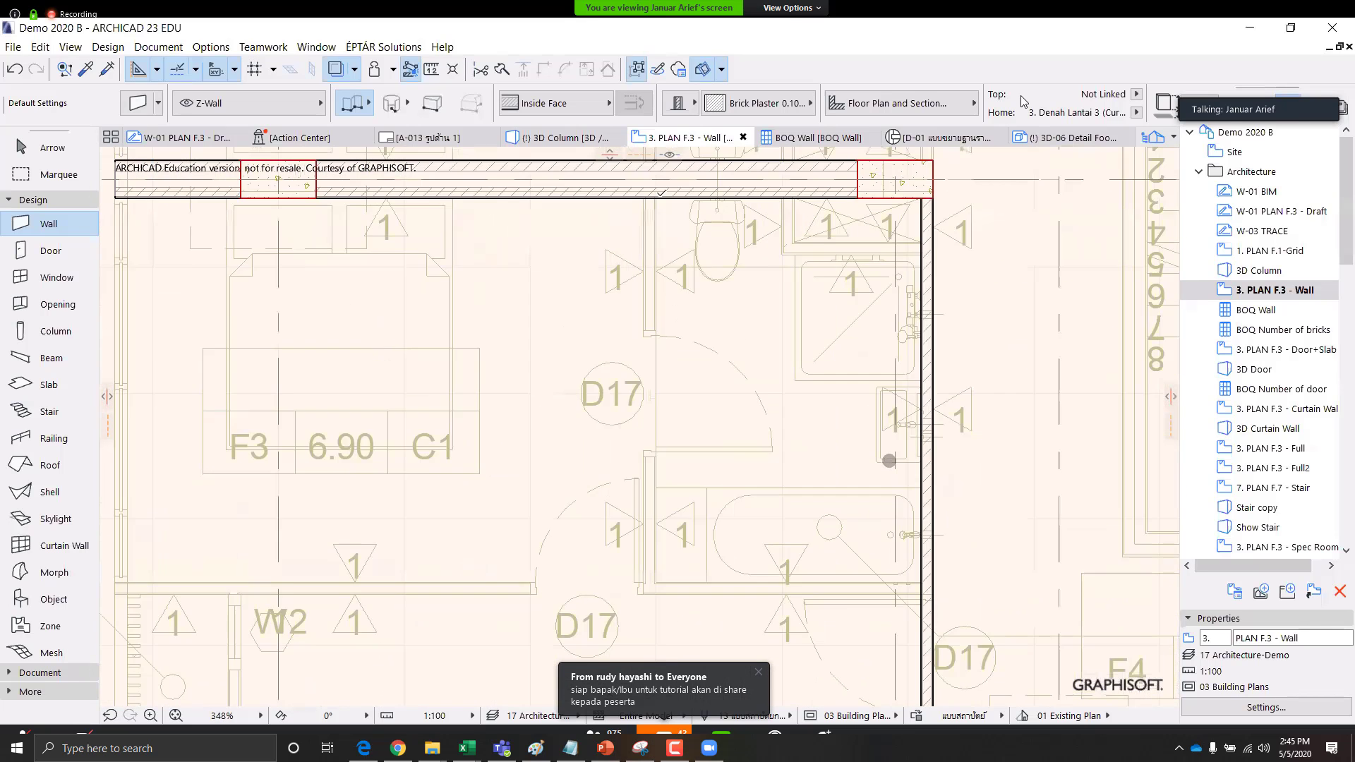
{"action": "left_click", "coordinate": [658, 194]}
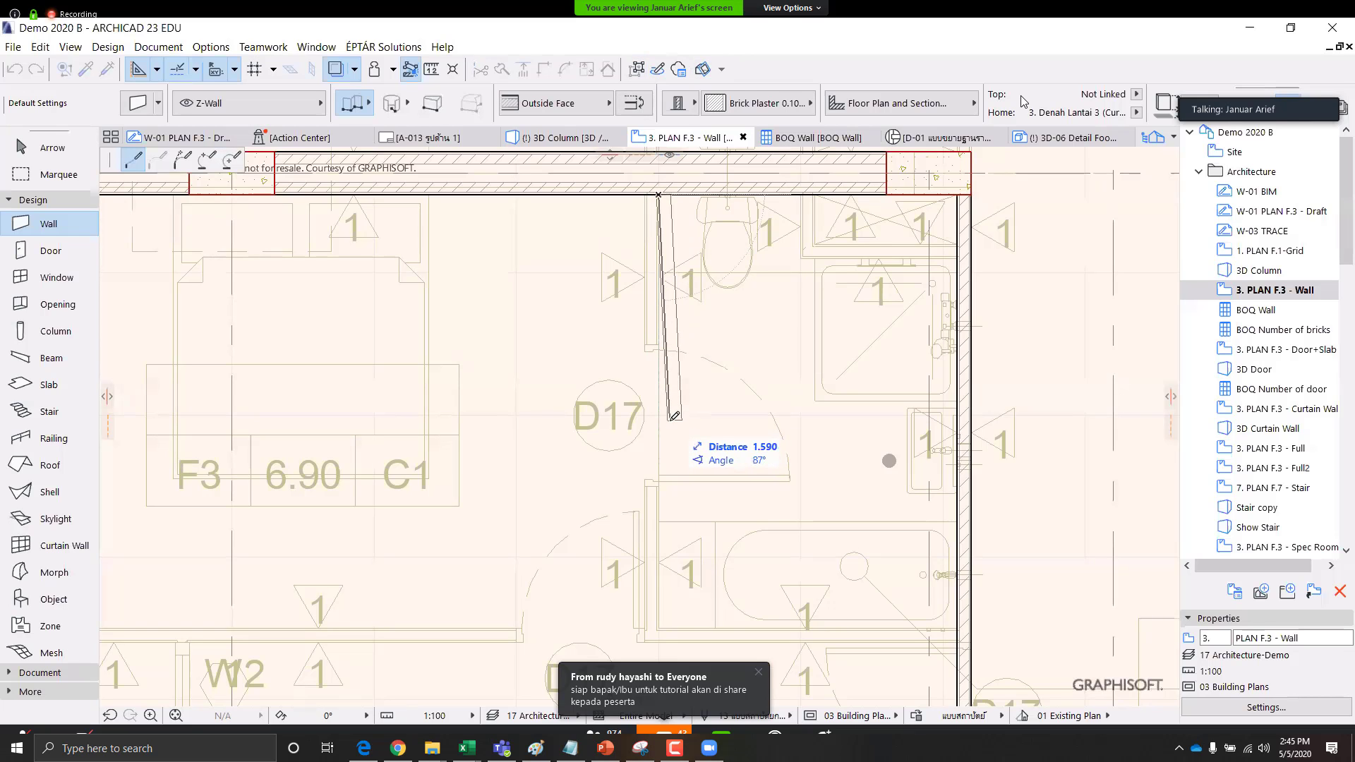
{"action": "middle_click_drag", "start_coordinate": [667, 430], "coordinate": [662, 349]}
{"action": "scroll", "coordinate": [664, 535], "scroll_direction": "up", "scroll_amount": 3}
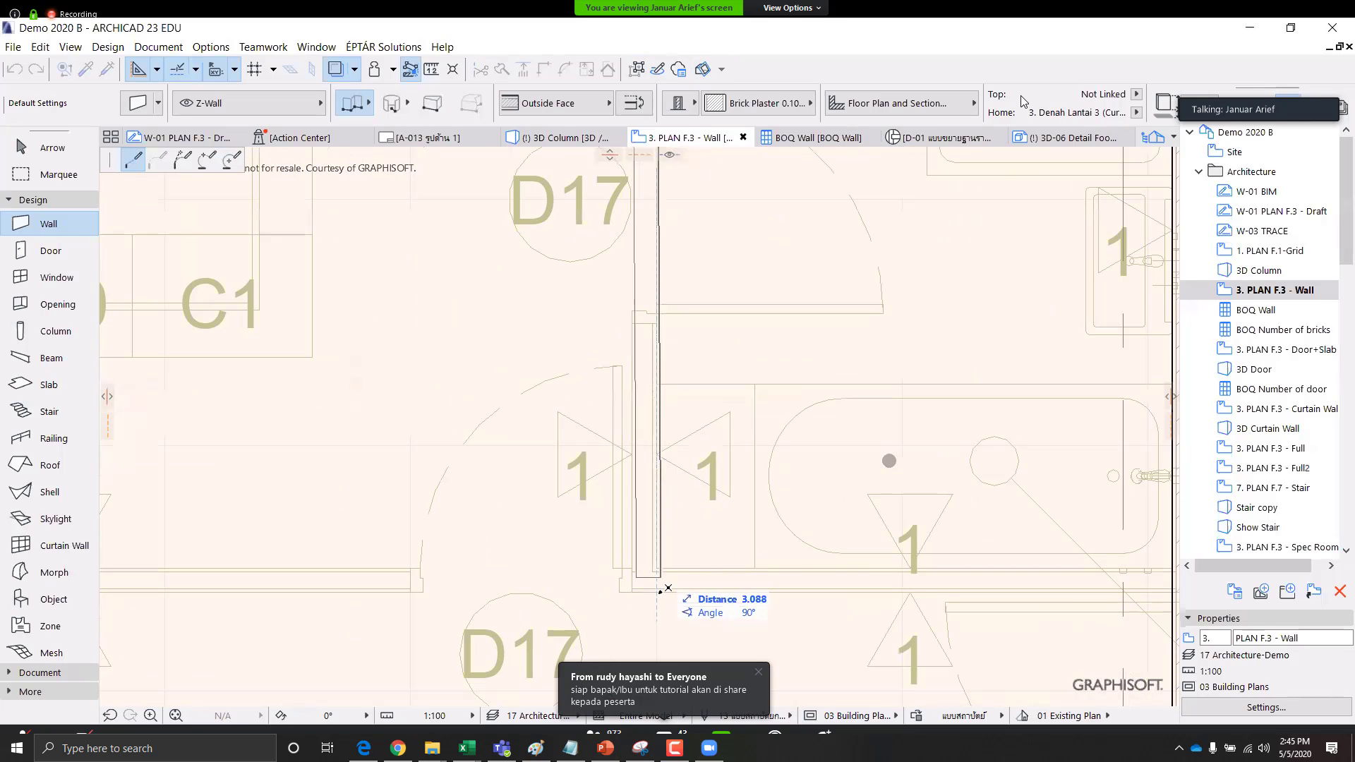
{"action": "left_click", "coordinate": [658, 591]}
{"action": "left_click", "coordinate": [658, 591]}
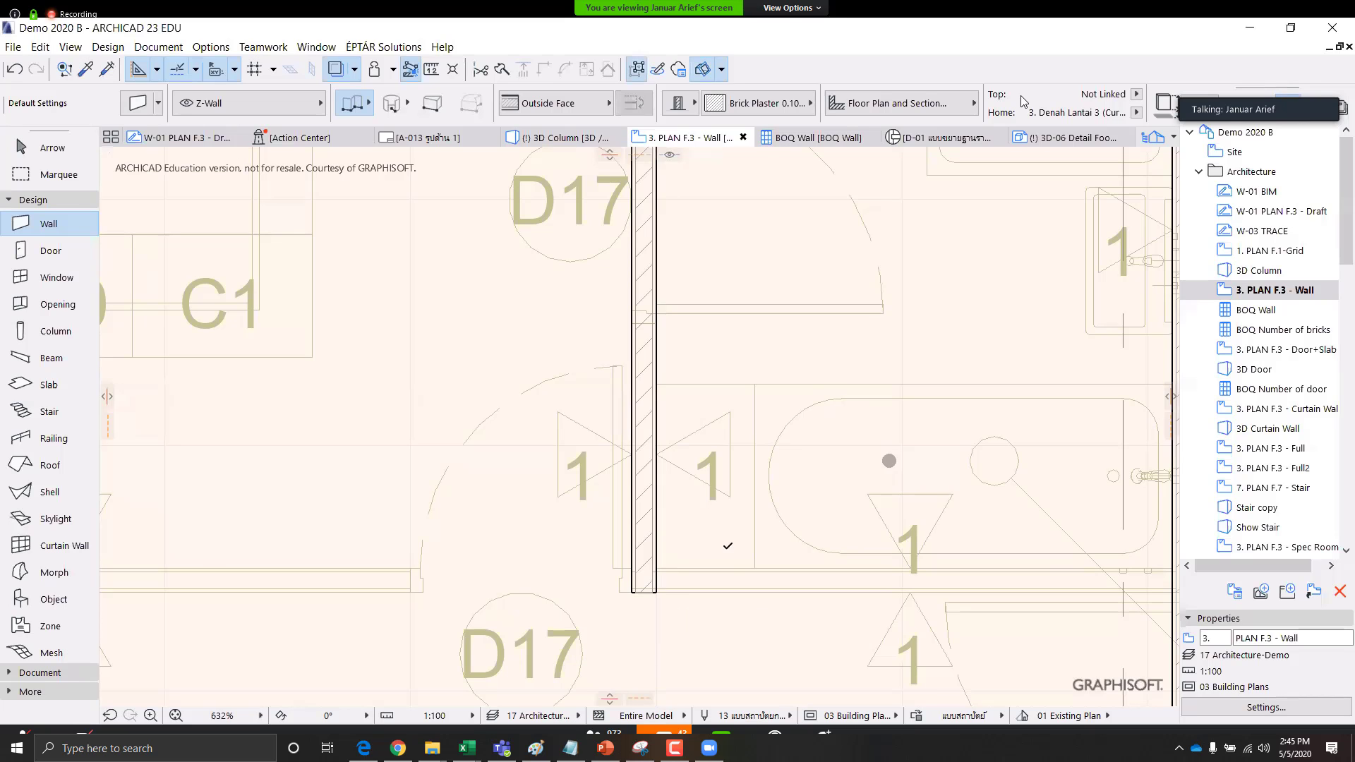
{"action": "scroll", "coordinate": [658, 592], "scroll_direction": "down", "scroll_amount": 3}
{"action": "middle_click_drag", "start_coordinate": [943, 582], "coordinate": [865, 563]}
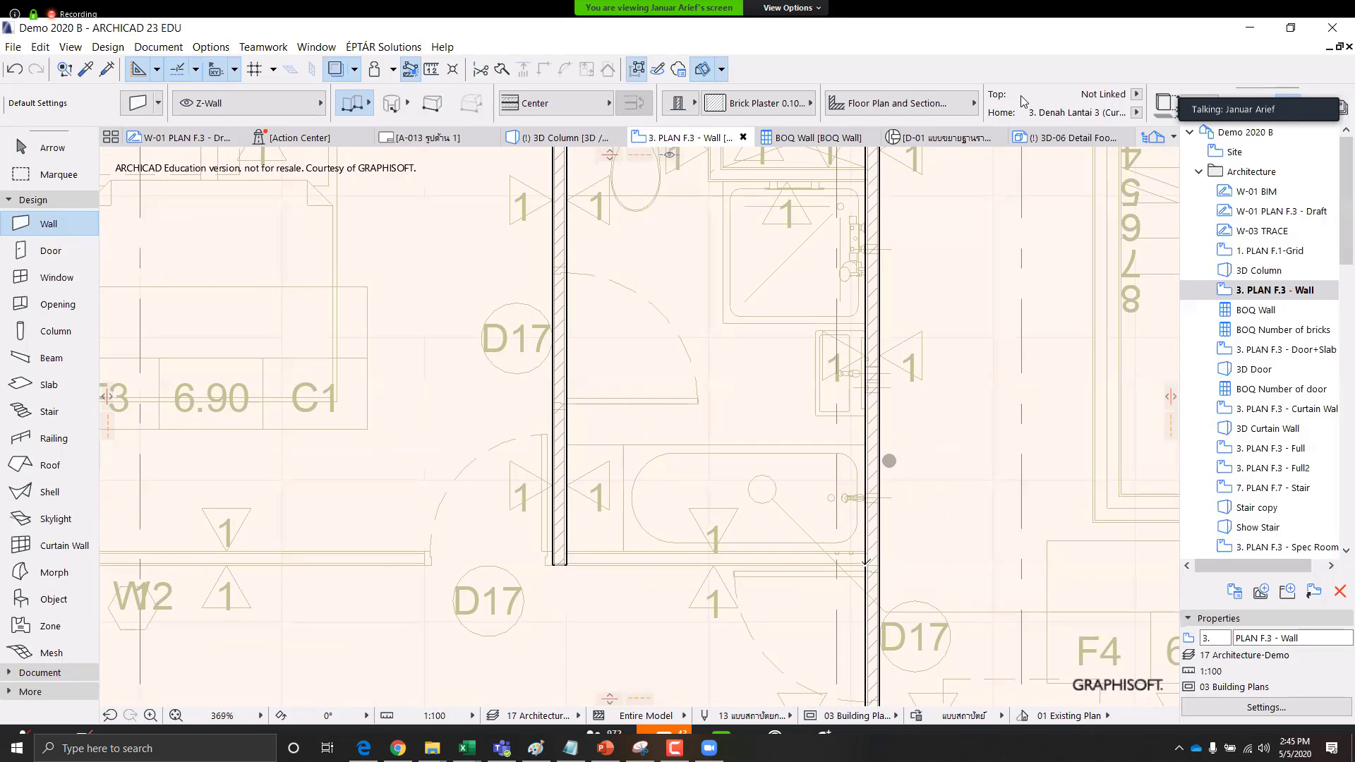
Draw an Outside Face wall 6.400 m long from the bathroom's lower right corner along the traced line to the outer edge
{"action": "scroll", "coordinate": [864, 563], "scroll_direction": "up", "scroll_amount": 2}
{"action": "left_click", "coordinate": [865, 566]}
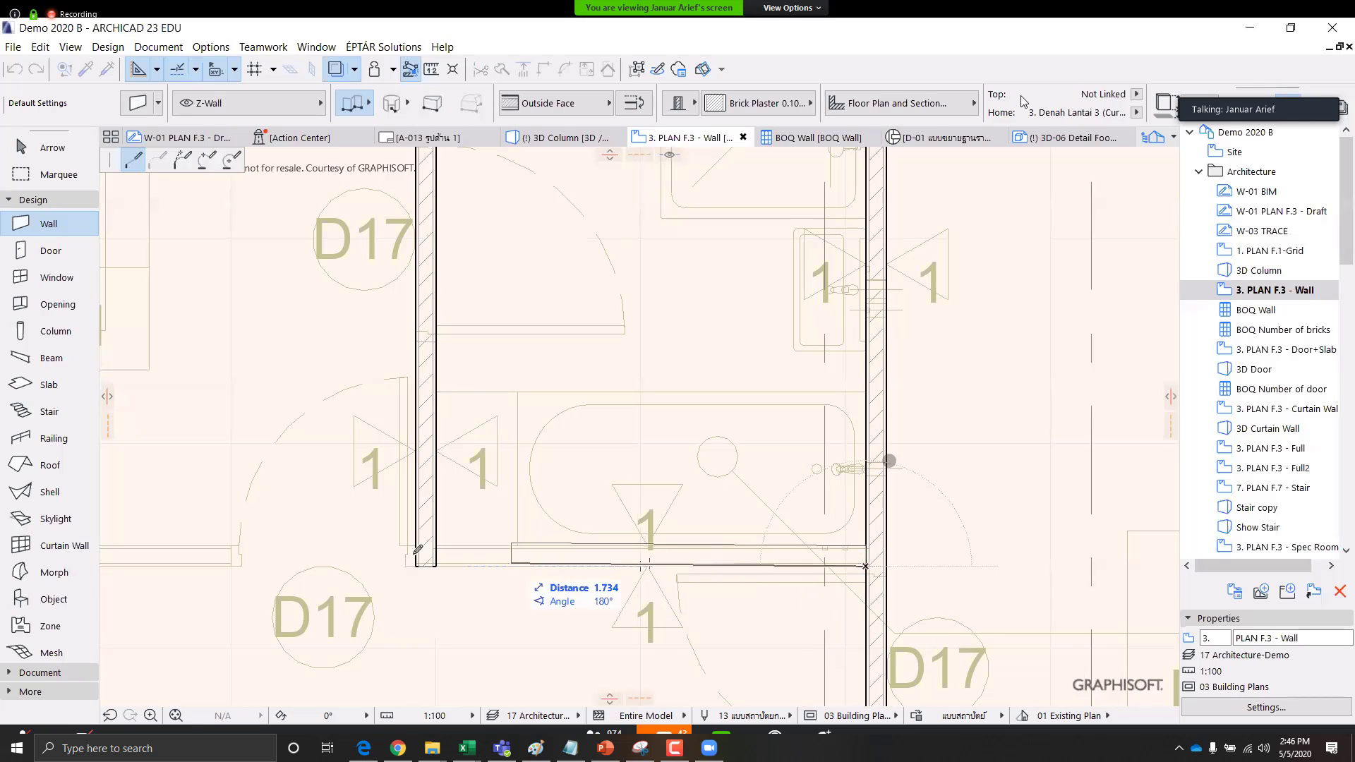
{"action": "scroll", "coordinate": [417, 550], "scroll_direction": "down", "scroll_amount": 4}
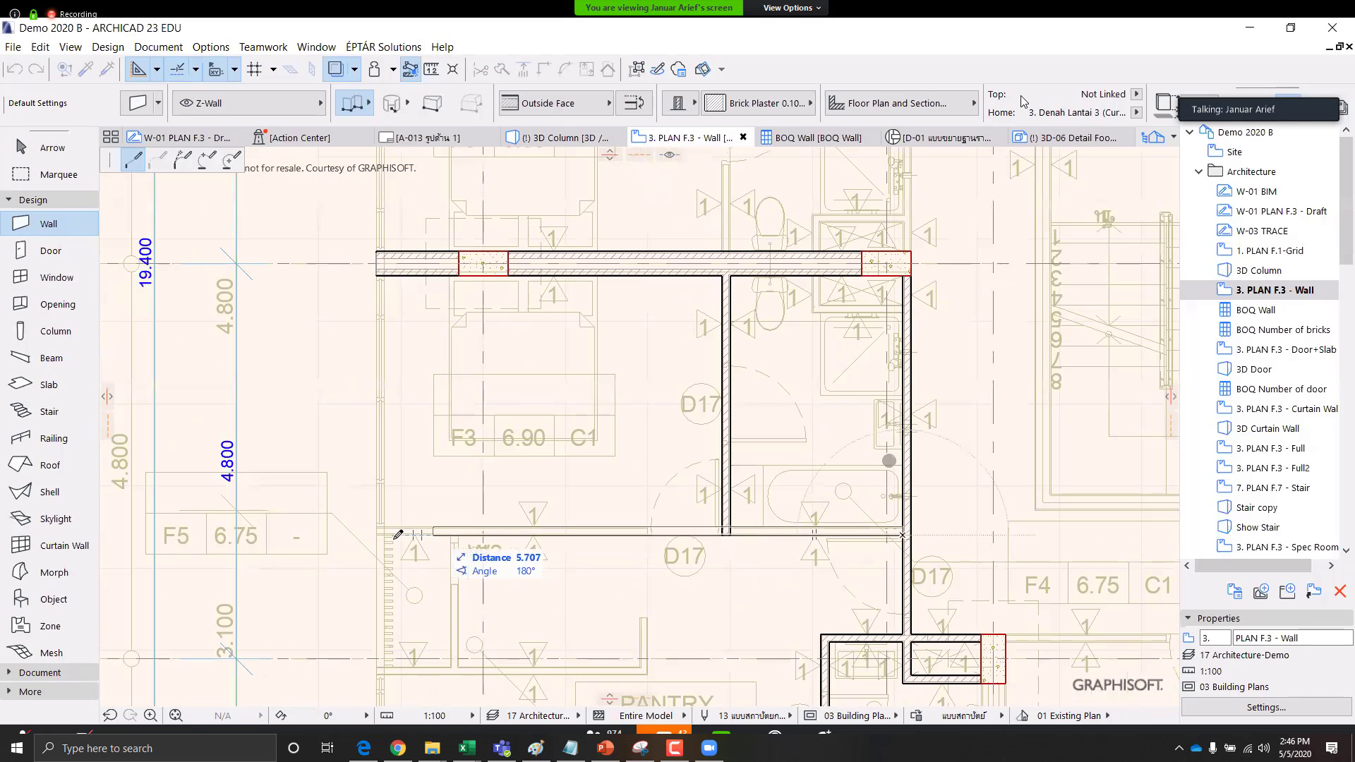
{"action": "scroll", "coordinate": [397, 534], "scroll_direction": "up", "scroll_amount": 3}
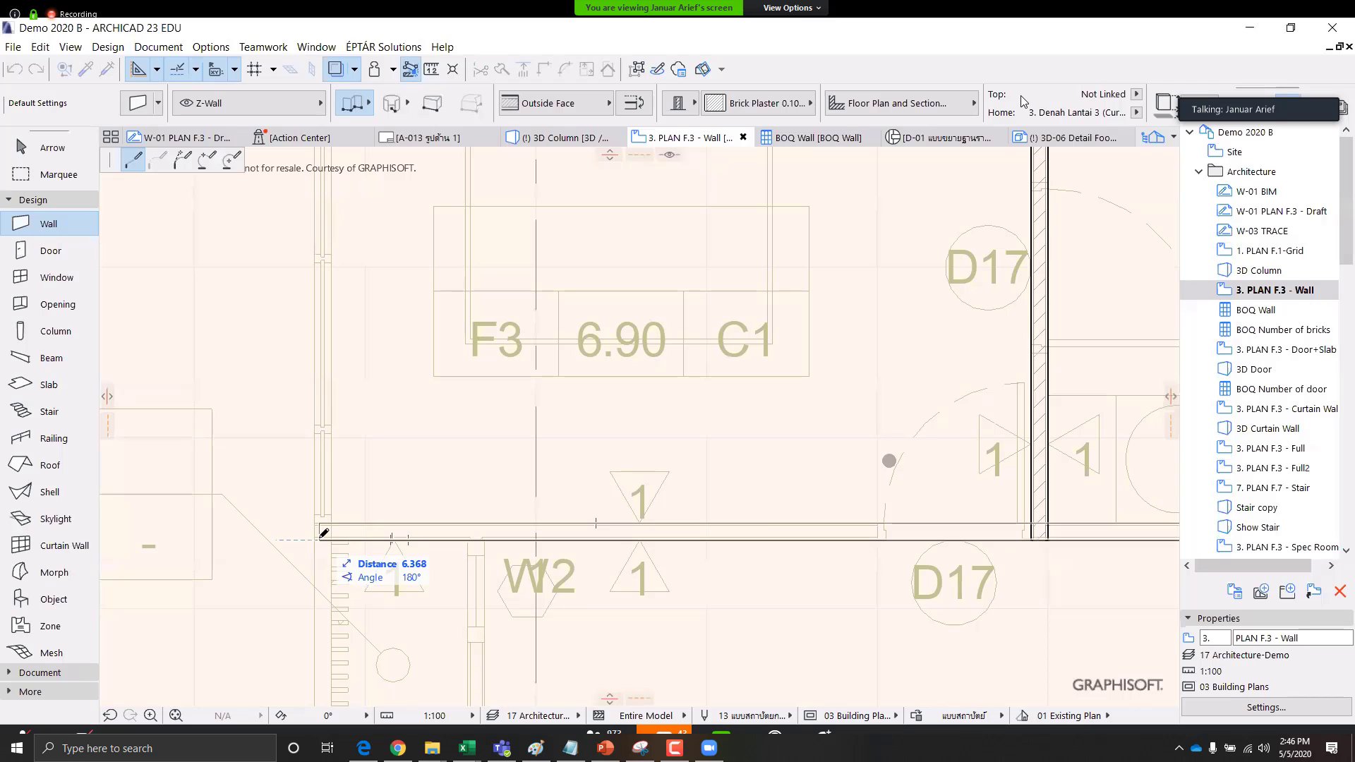
{"action": "scroll", "coordinate": [320, 538], "scroll_direction": "up", "scroll_amount": 1}
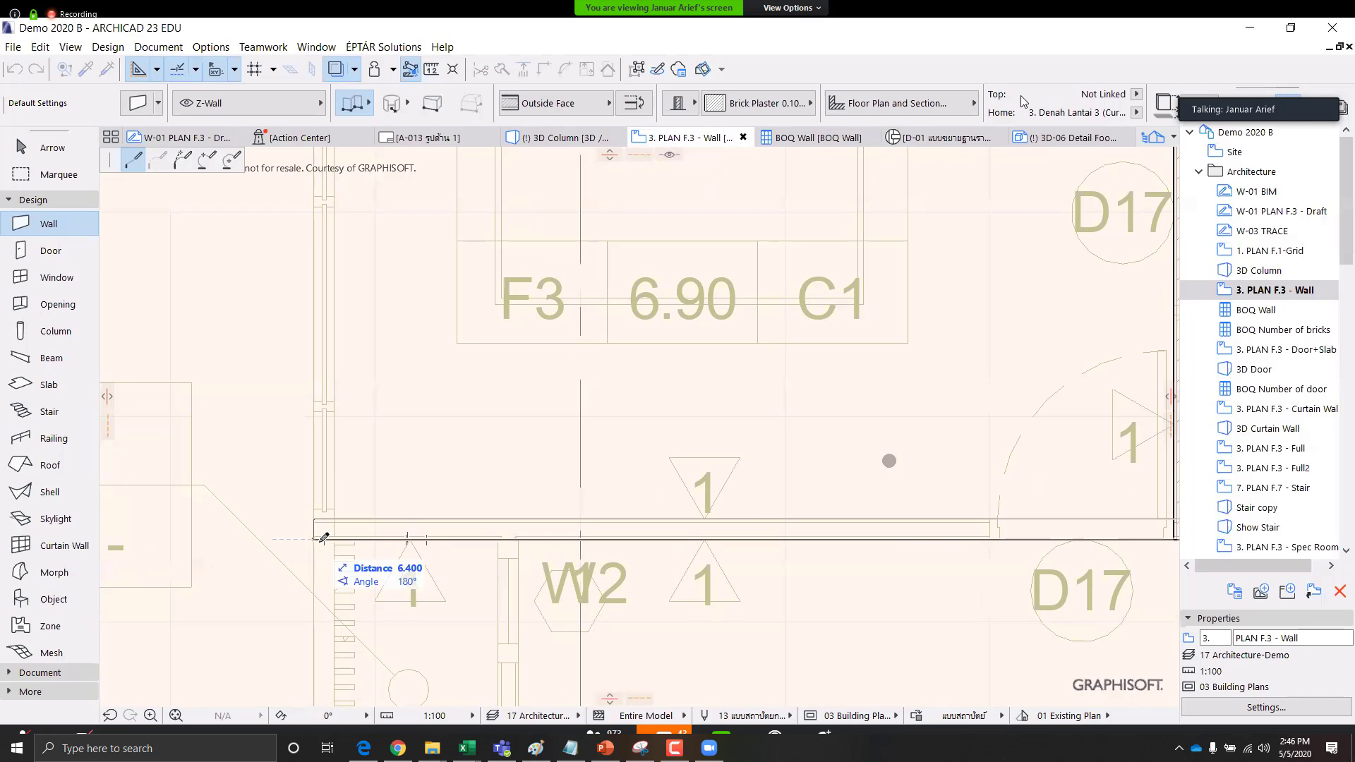
{"action": "left_click", "coordinate": [319, 538]}
Review the new wall's junctions and the overall wall layout between axes D and F
{"action": "middle_click_drag", "start_coordinate": [518, 463], "coordinate": [178, 485]}
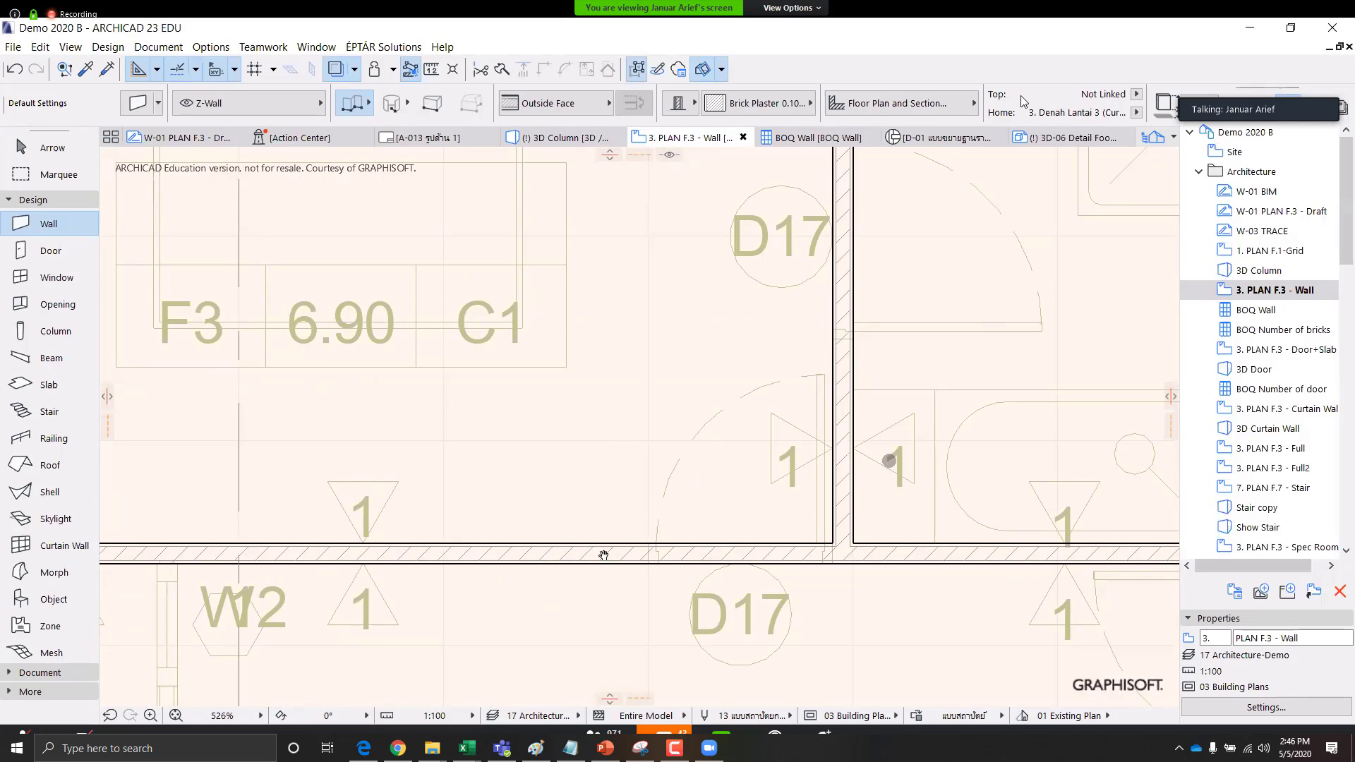
{"action": "middle_click_drag", "start_coordinate": [602, 553], "coordinate": [353, 553]}
{"action": "middle_click_drag", "start_coordinate": [721, 505], "coordinate": [717, 483]}
{"action": "scroll", "coordinate": [635, 508], "scroll_direction": "down", "scroll_amount": 5}
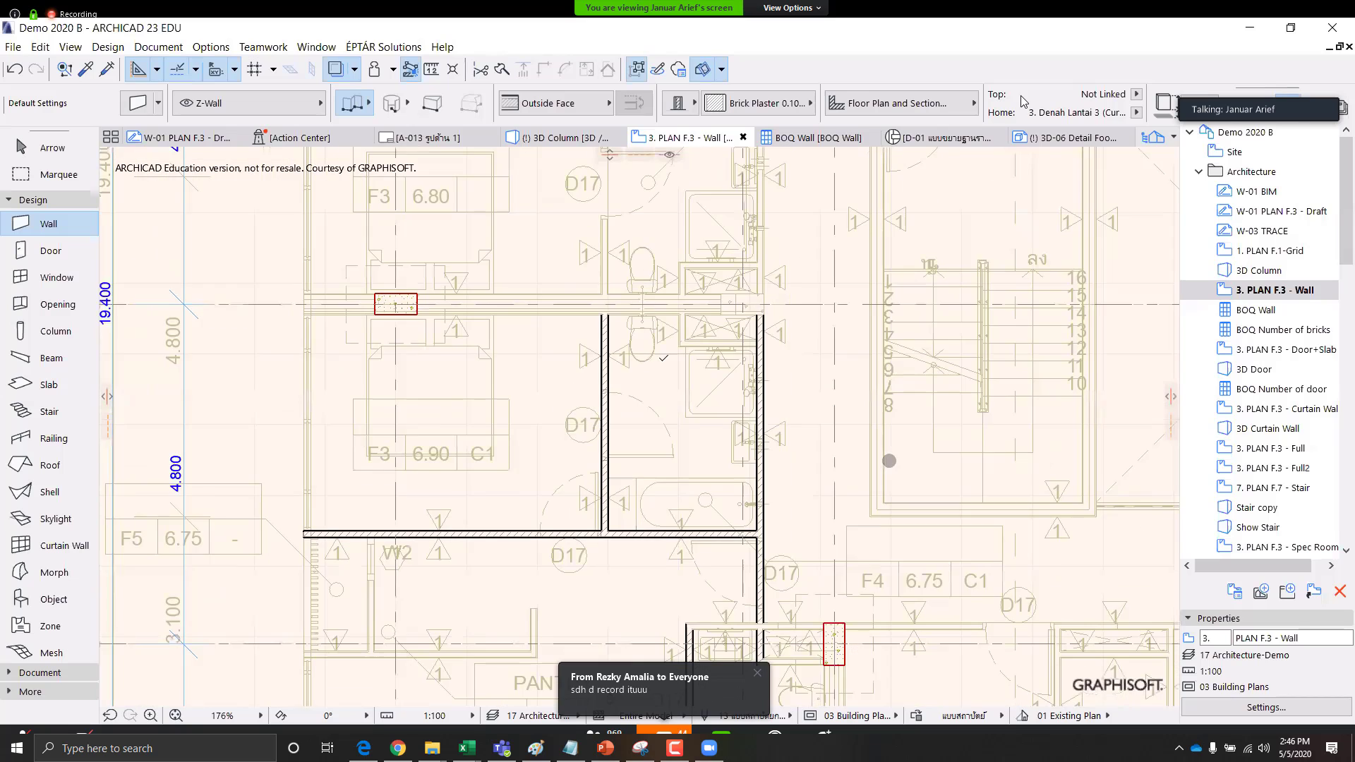
{"action": "middle_click_drag", "start_coordinate": [732, 472], "coordinate": [659, 384]}
{"action": "scroll", "coordinate": [655, 403], "scroll_direction": "down", "scroll_amount": 1}
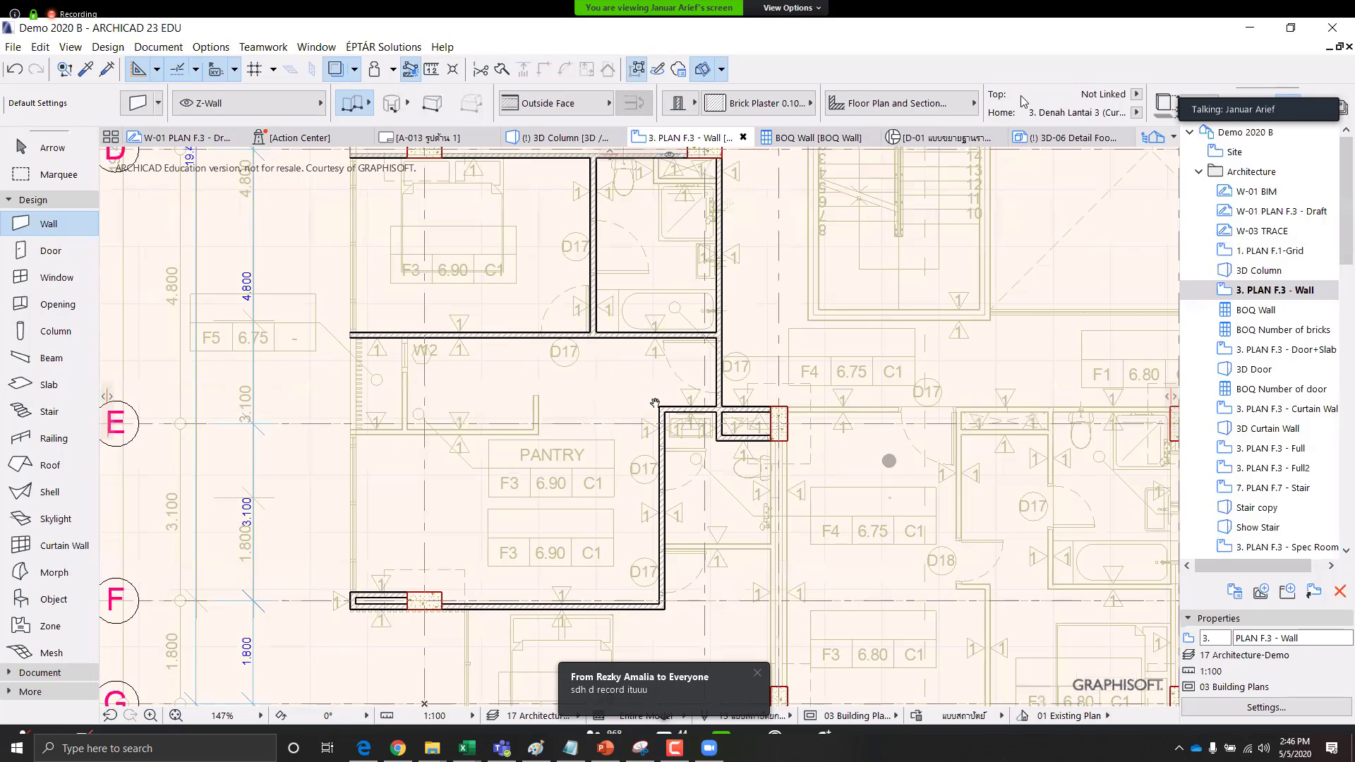
{"action": "scroll", "coordinate": [647, 405], "scroll_direction": "down", "scroll_amount": 1}
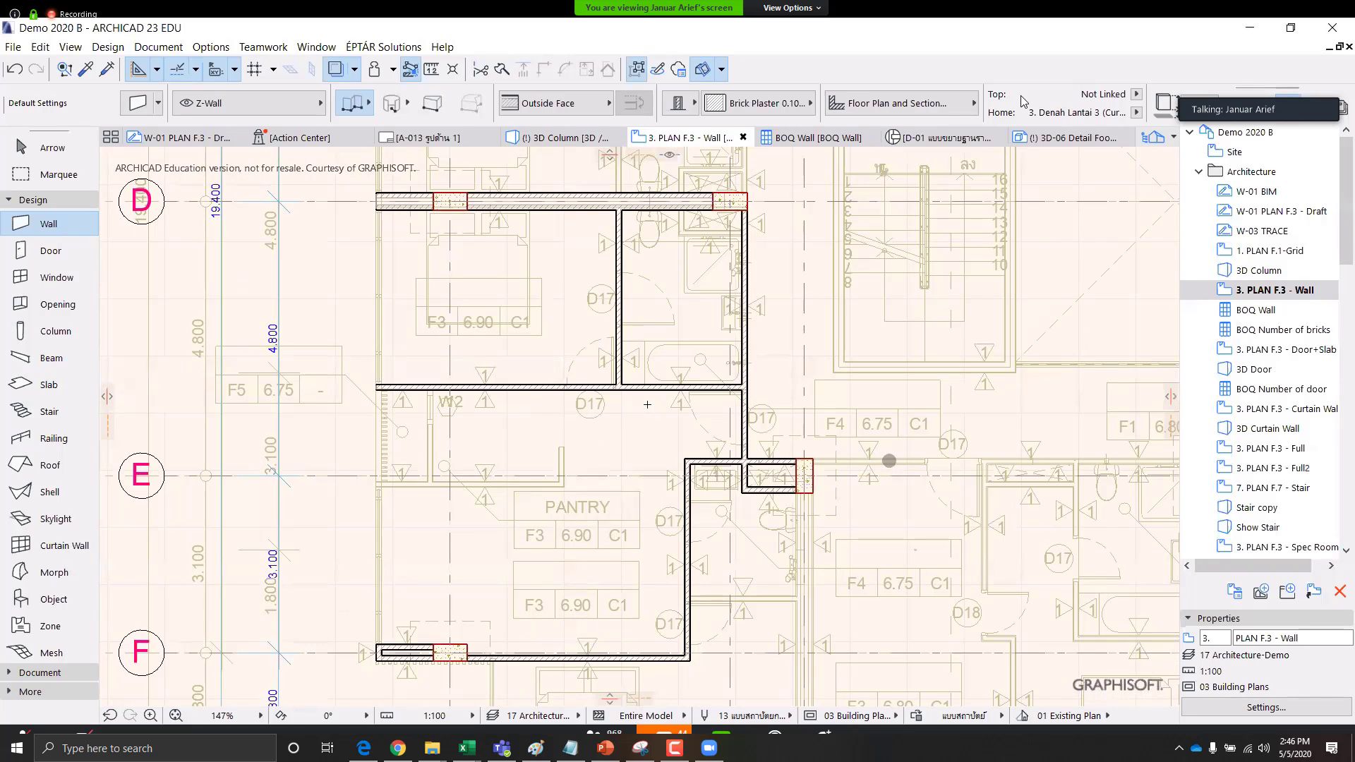
Open the BOQ Wall schedule and review its wall lengths, areas, materials and volumes
{"action": "left_click", "coordinate": [1266, 311]}
{"action": "double_click", "coordinate": [1265, 311]}
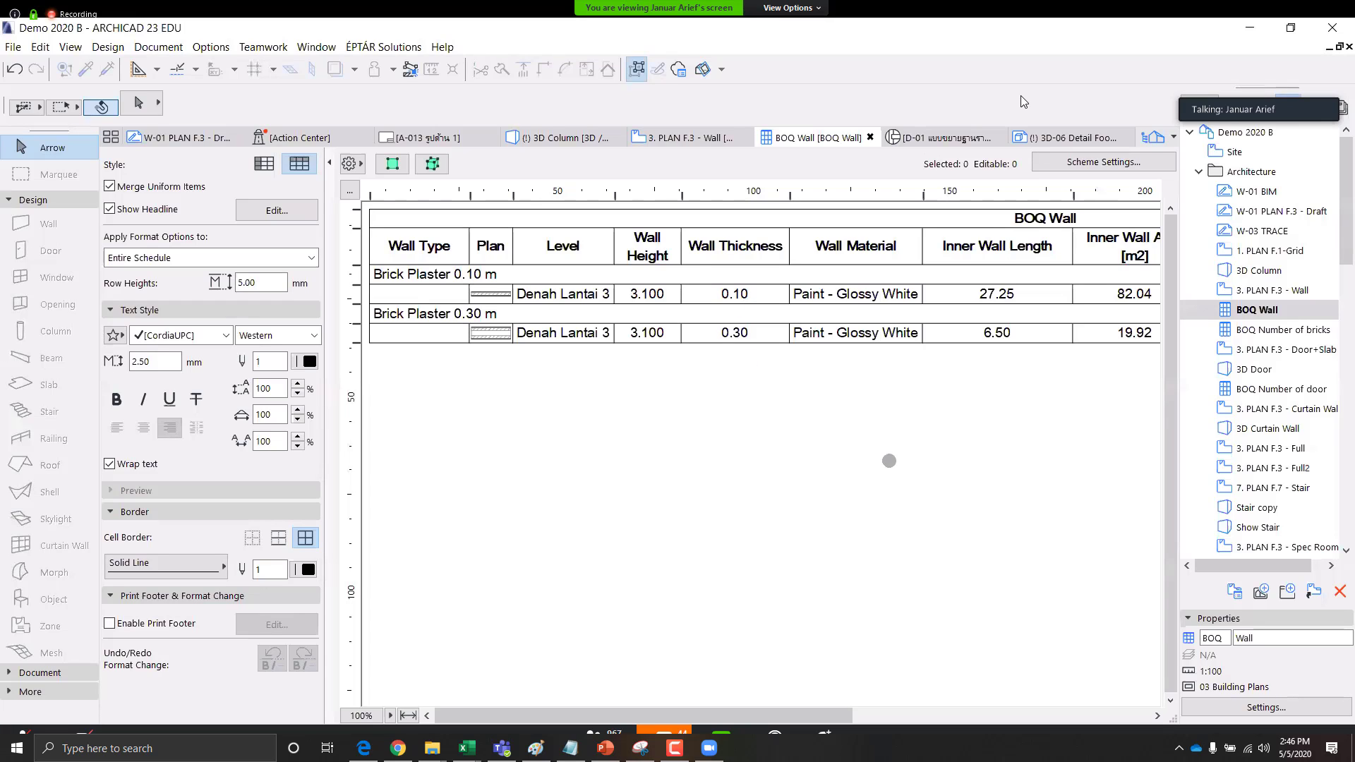
{"action": "left_click_drag", "start_coordinate": [790, 715], "coordinate": [1148, 692]}
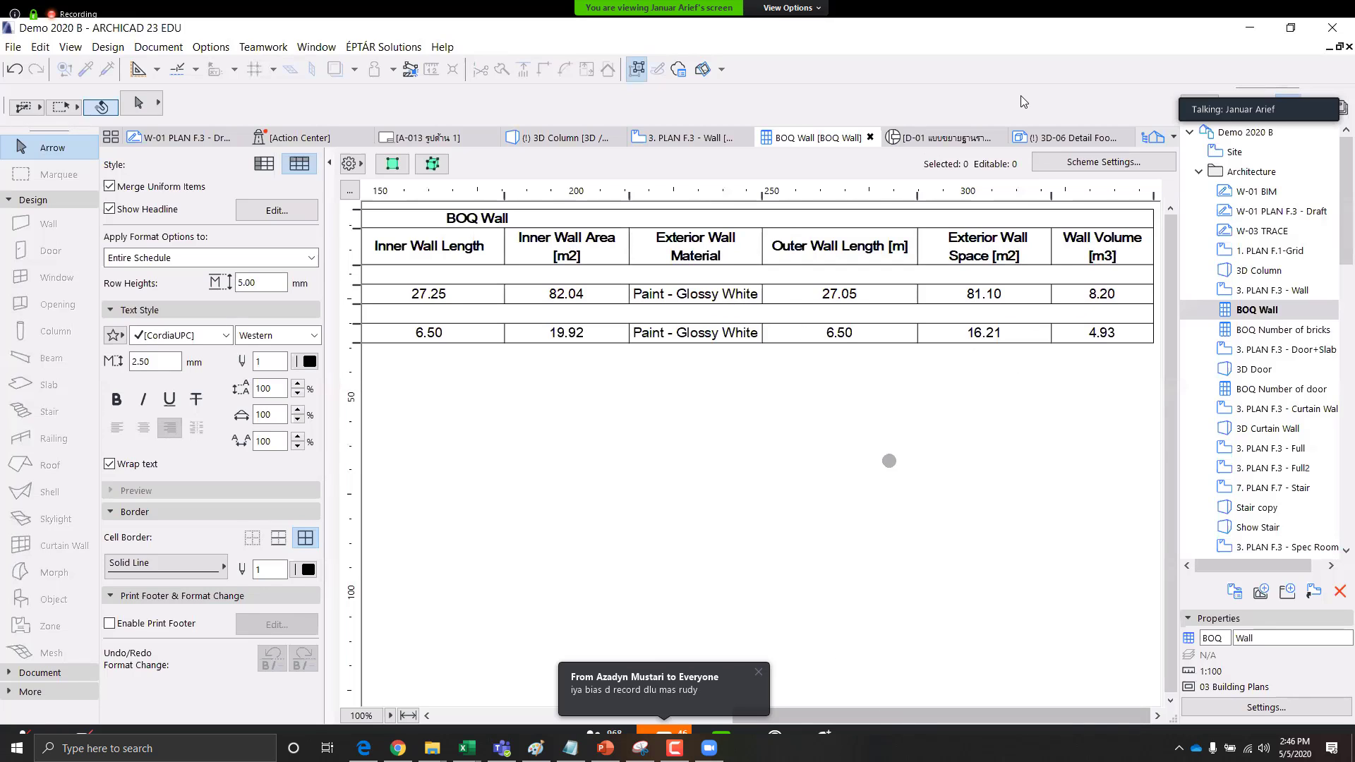
{"action": "left_click_drag", "start_coordinate": [876, 715], "coordinate": [576, 715]}
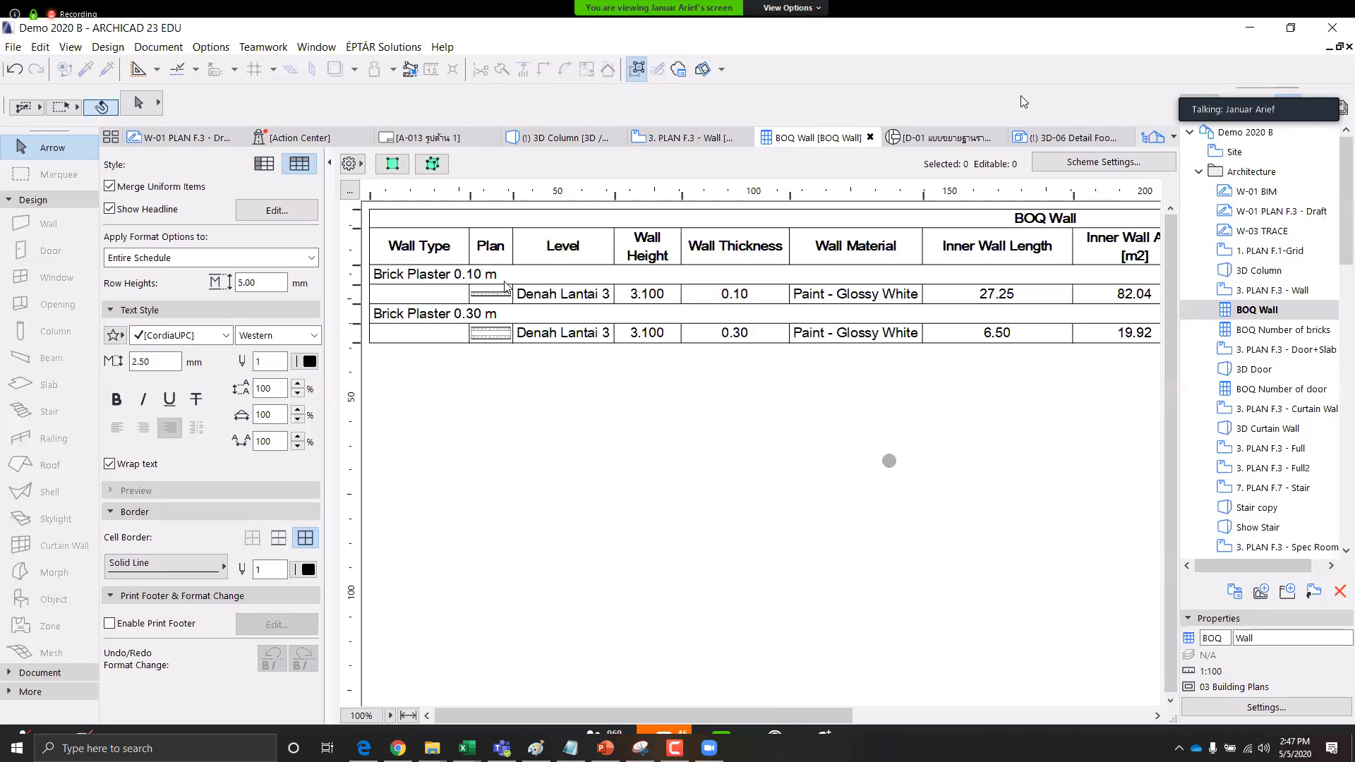
Open the BOQ Number of bricks schedule and set the Brick Plaster 0.10 m brick type to Standard - 92 mm × 57 mm × 203 mm
{"action": "double_click", "coordinate": [1298, 332]}
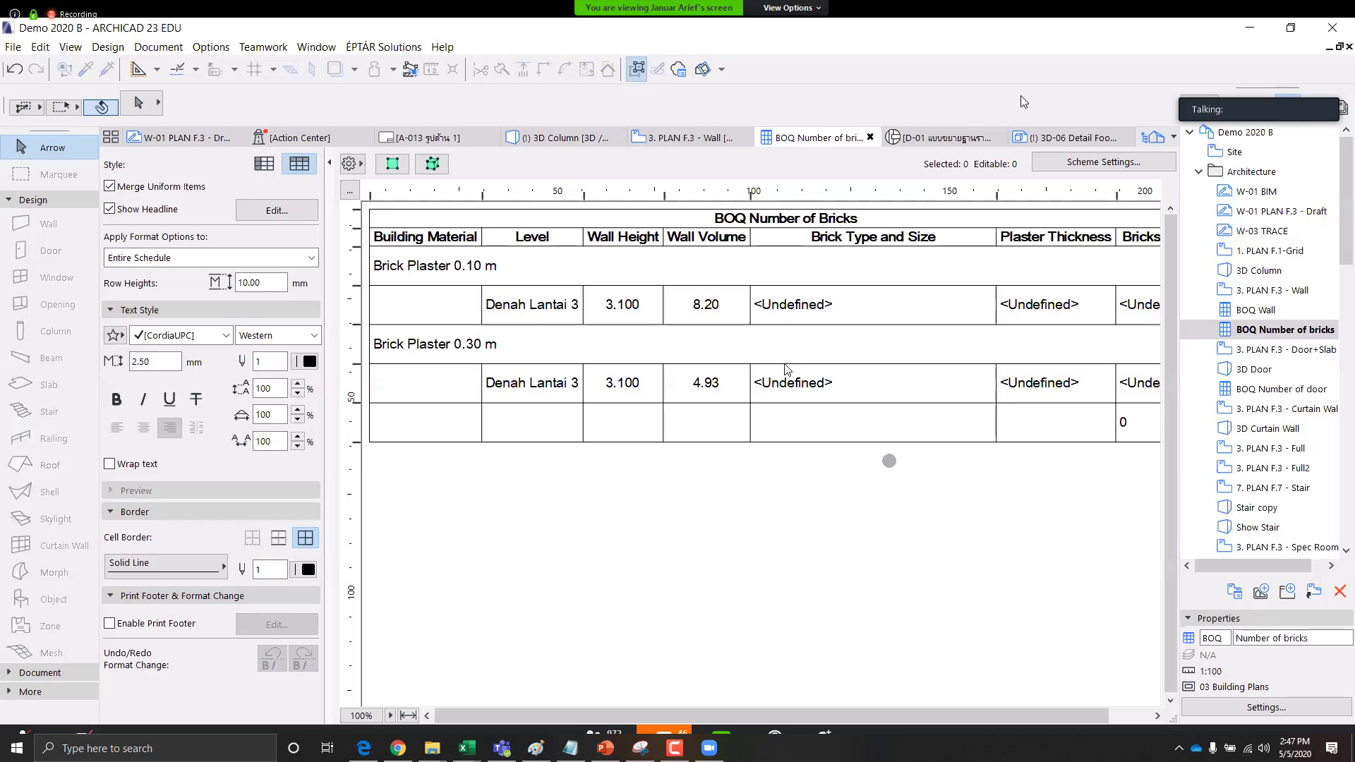
{"action": "left_click", "coordinate": [988, 306]}
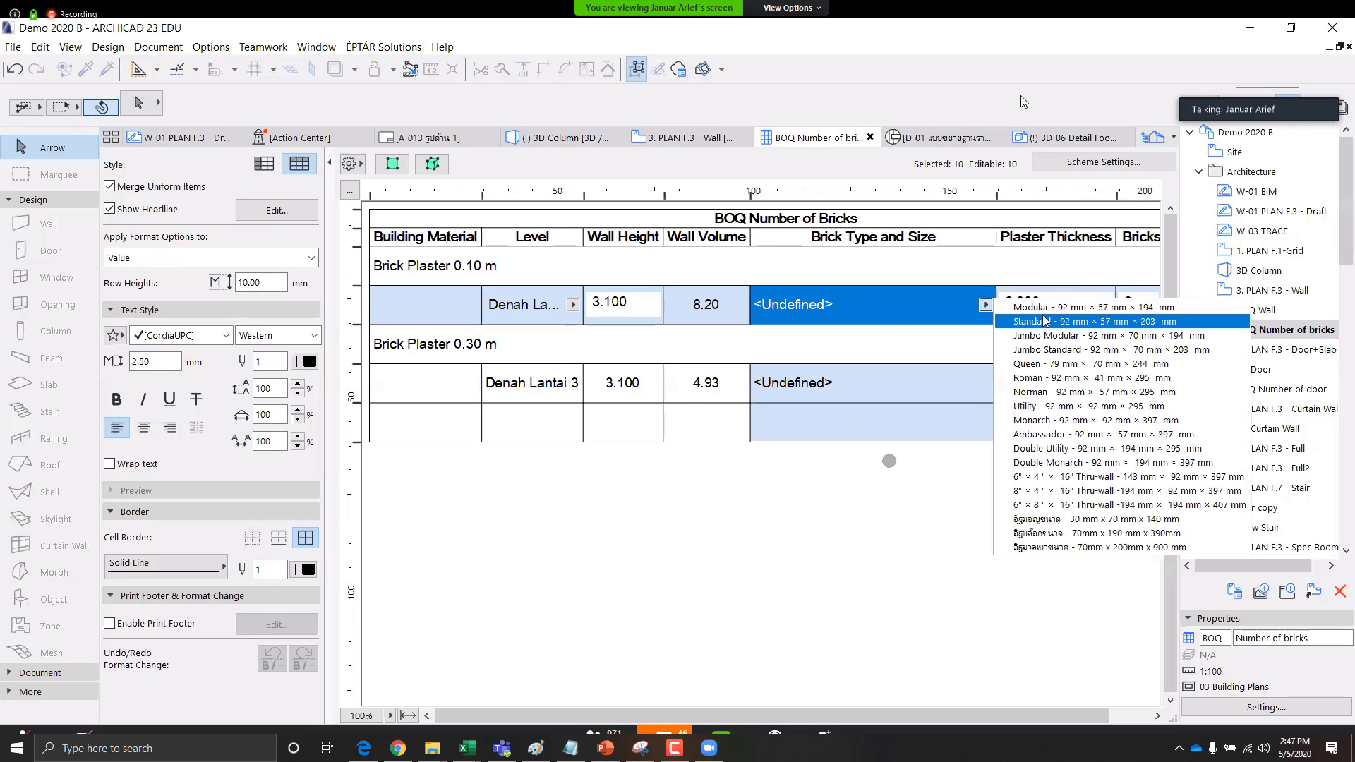
{"action": "left_click", "coordinate": [1113, 322]}
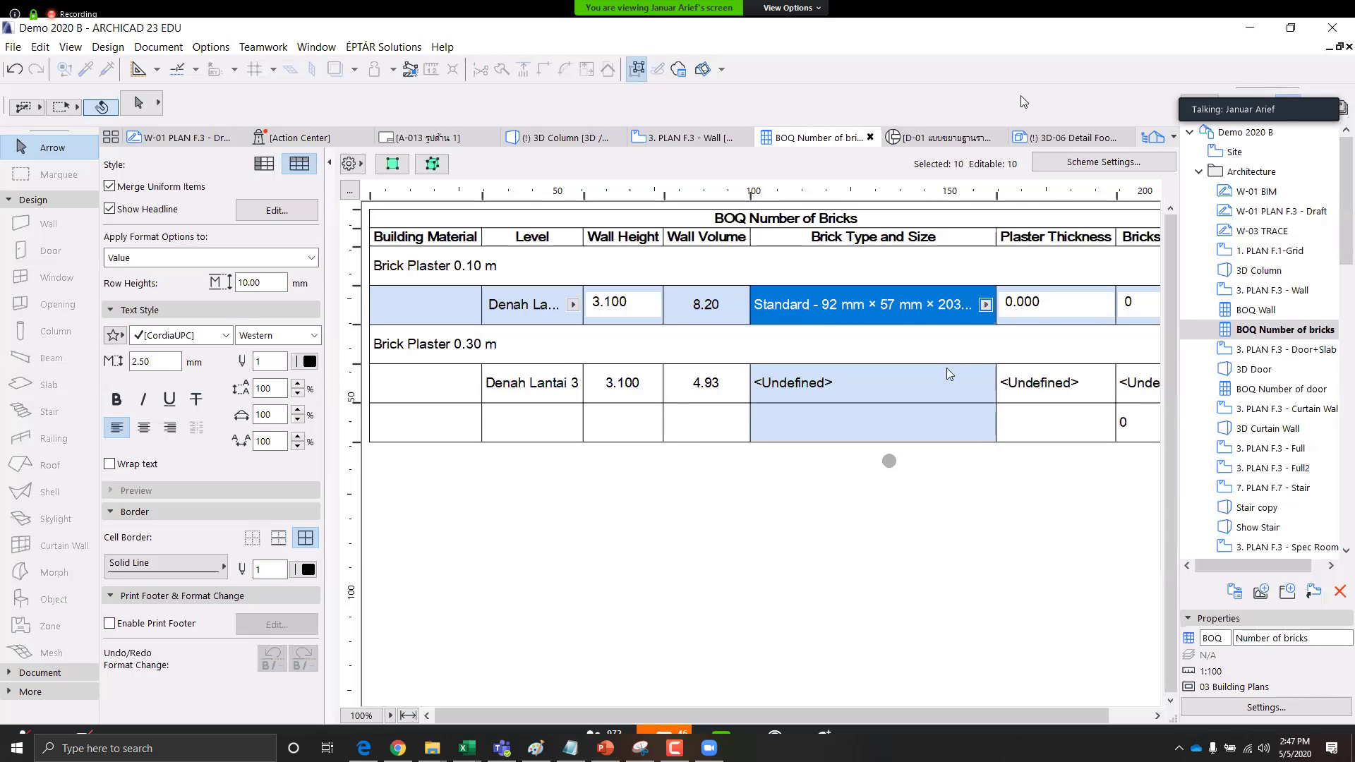
Set the Brick Plaster 0.30 m brick type to Standard - 92 mm × 57 mm × 203 mm
{"action": "left_click", "coordinate": [972, 388]}
{"action": "left_click", "coordinate": [985, 382]}
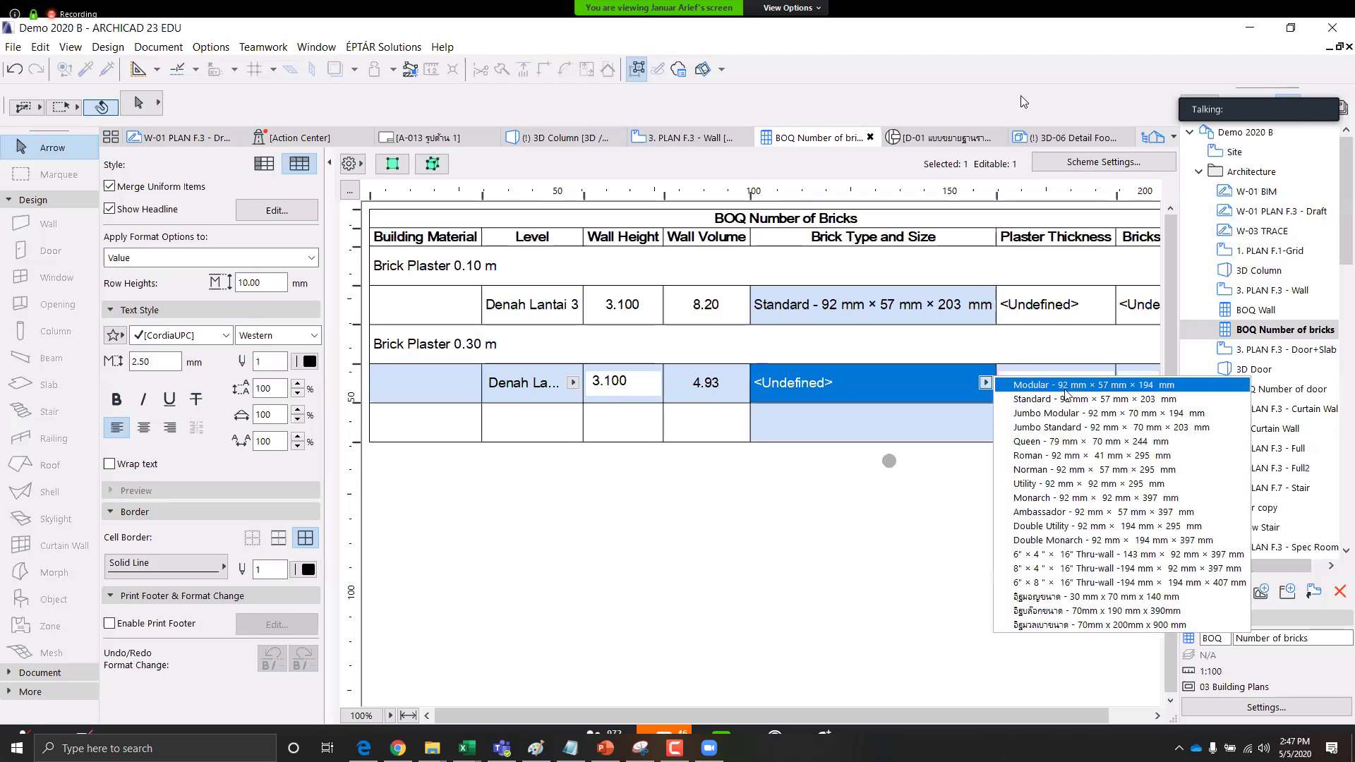
{"action": "left_click", "coordinate": [1065, 388]}
{"action": "left_click", "coordinate": [986, 382]}
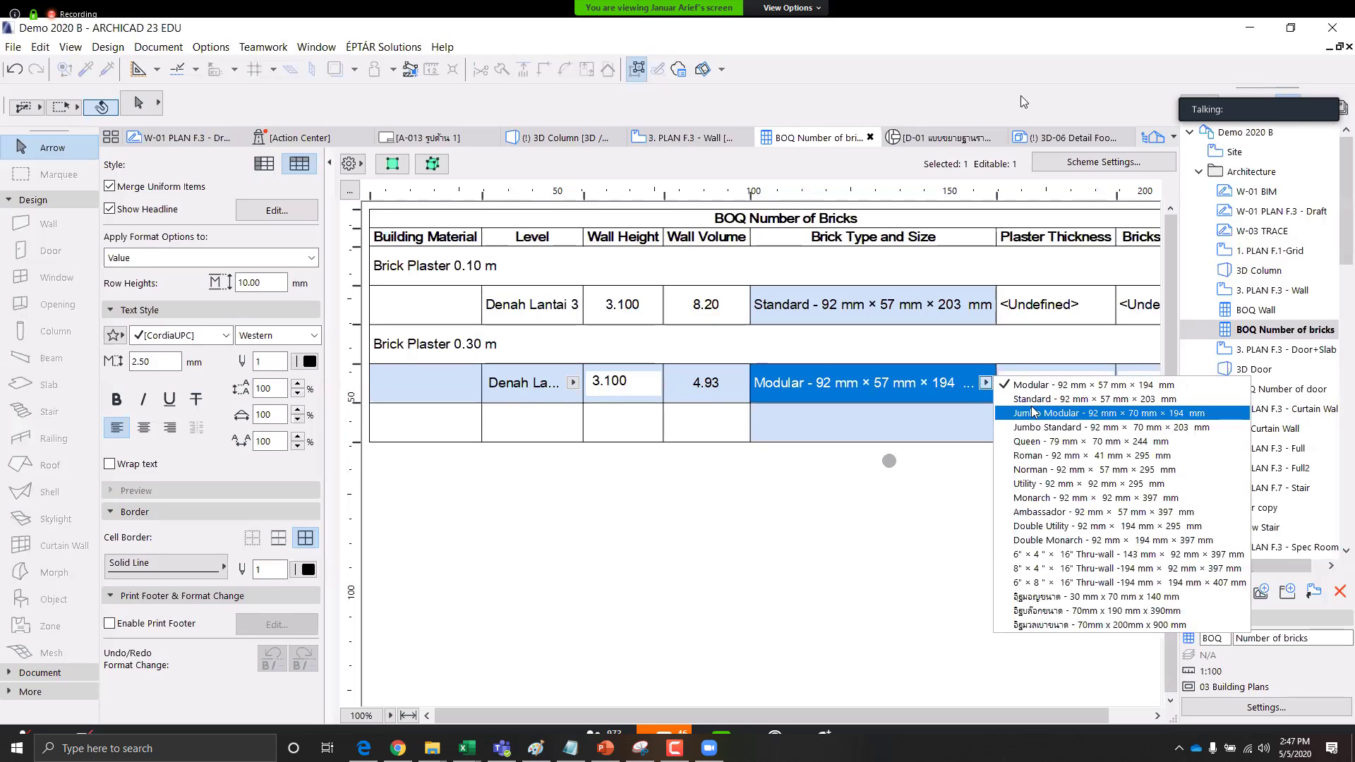
{"action": "key", "text": "Return"}
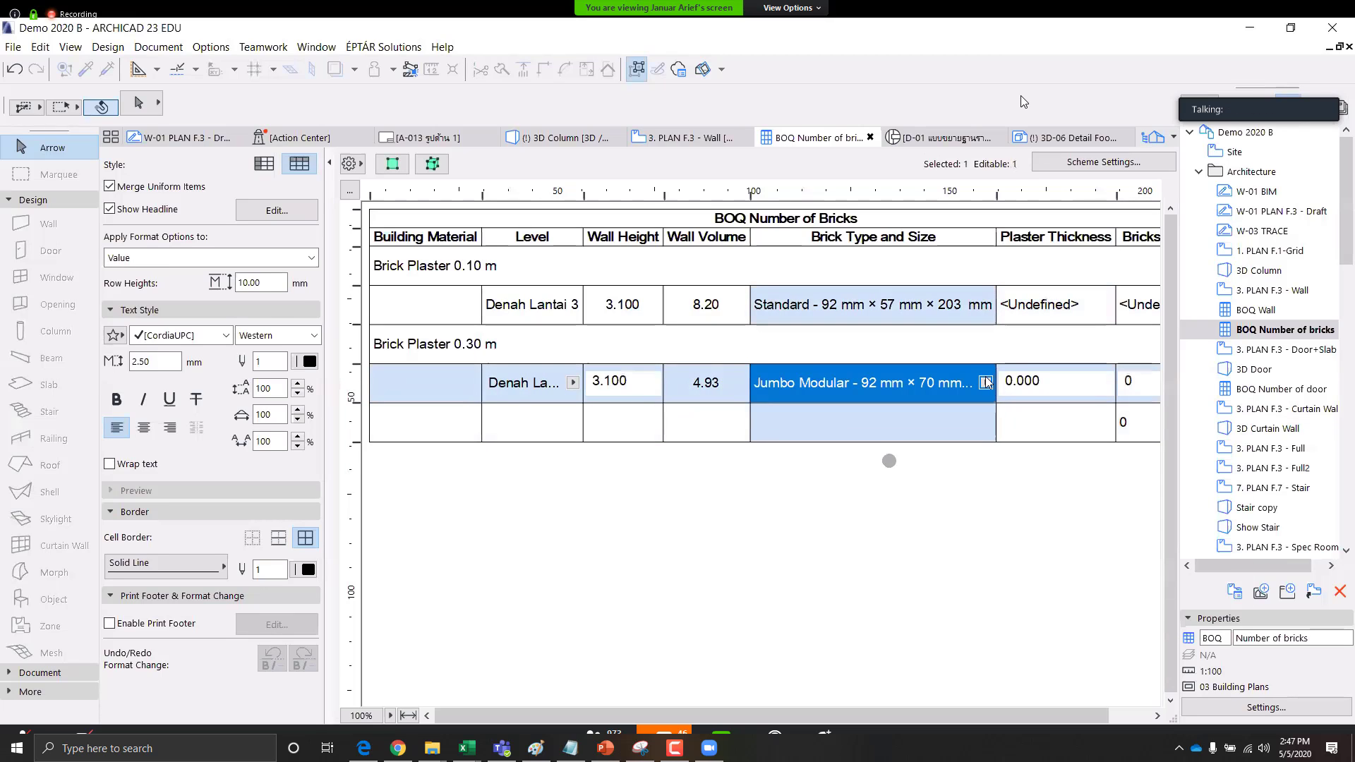
Set the plaster thickness to 0.02 for both the Brick Plaster 0.10 m and 0.30 m rows
{"action": "left_click", "coordinate": [1064, 309]}
{"action": "left_click", "coordinate": [1065, 303]}
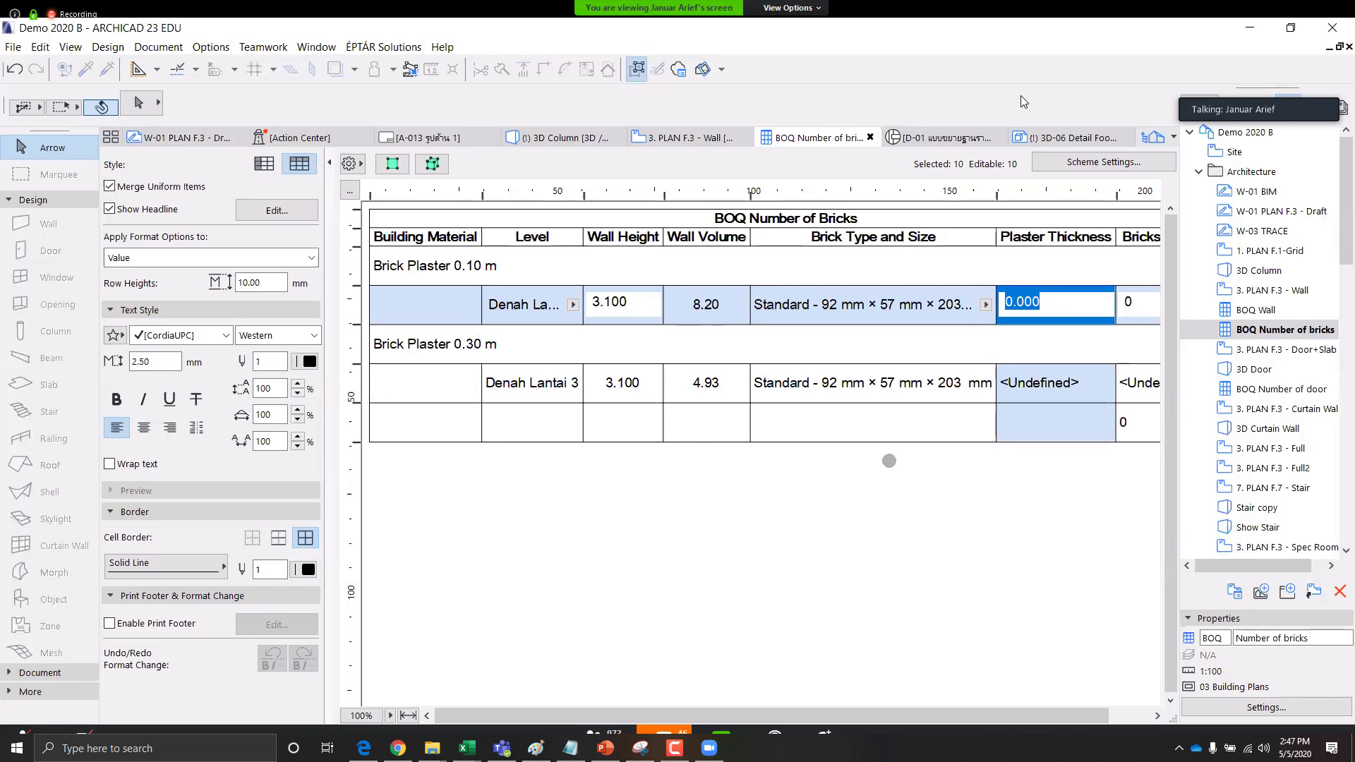
{"action": "type", "text": "0"}
{"action": "type", "text": ".20"}
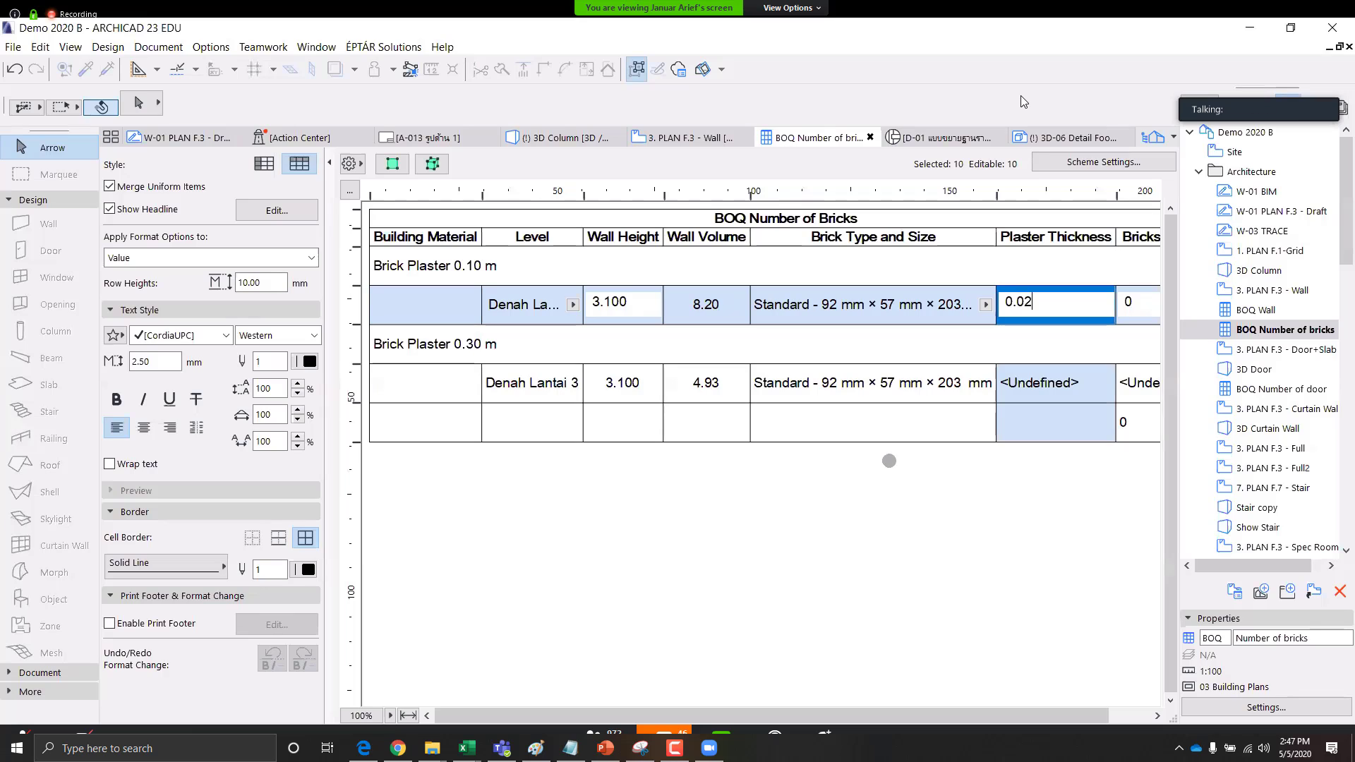
{"action": "left_click", "coordinate": [1112, 352]}
{"action": "left_click", "coordinate": [1056, 387]}
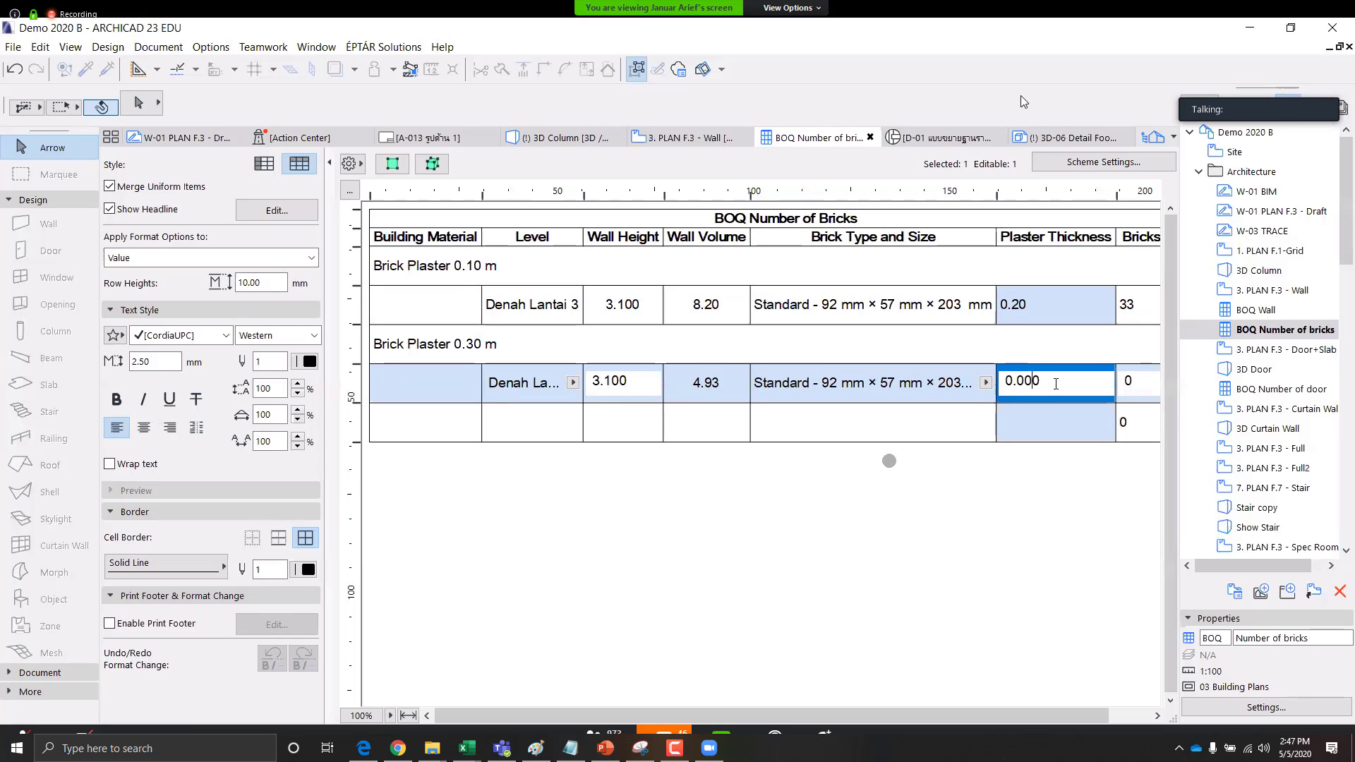
{"action": "double_click", "coordinate": [1056, 383]}
{"action": "type", "text": "0.20"}
{"action": "key", "text": "Return"}
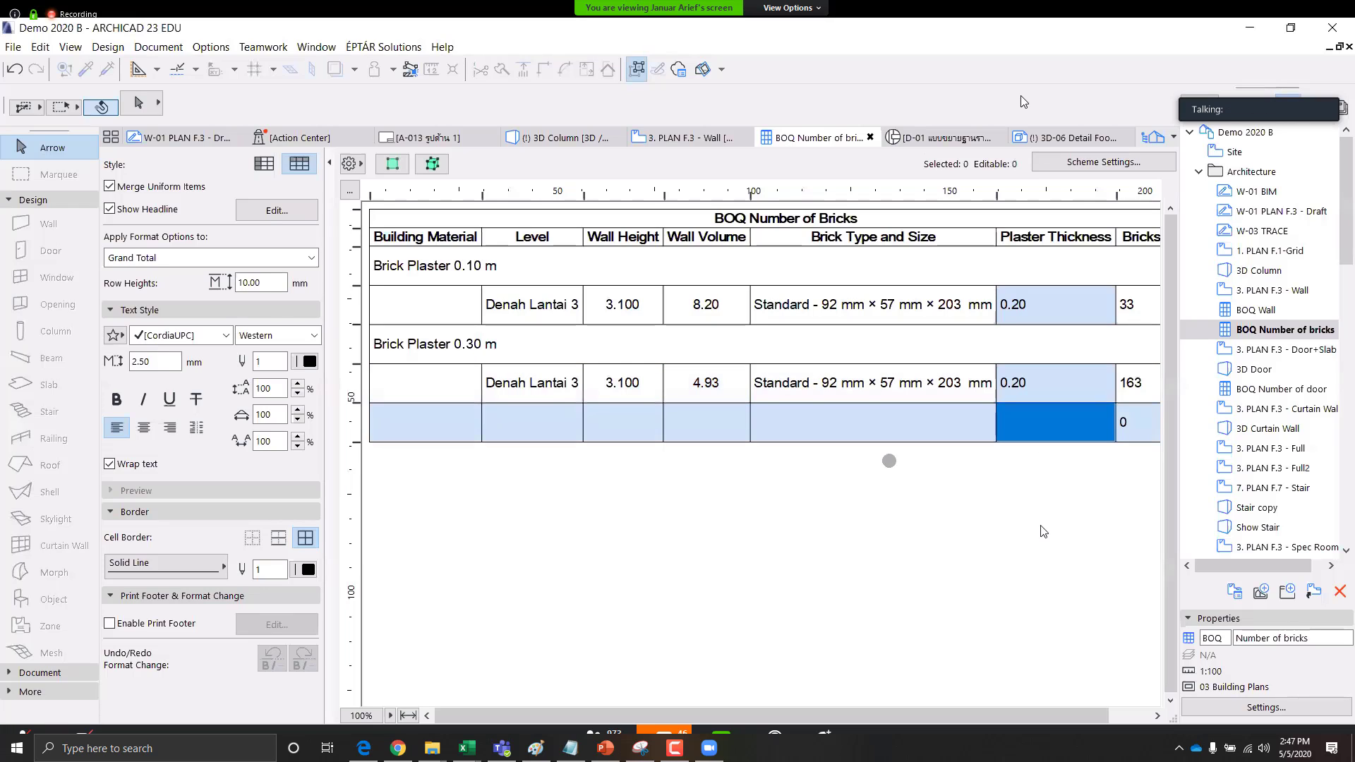
Examine the Bricks Total column and the schedule's scheme criteria and fields, leaving the scheme settings without changes
{"action": "left_click_drag", "start_coordinate": [985, 716], "coordinate": [1029, 716]}
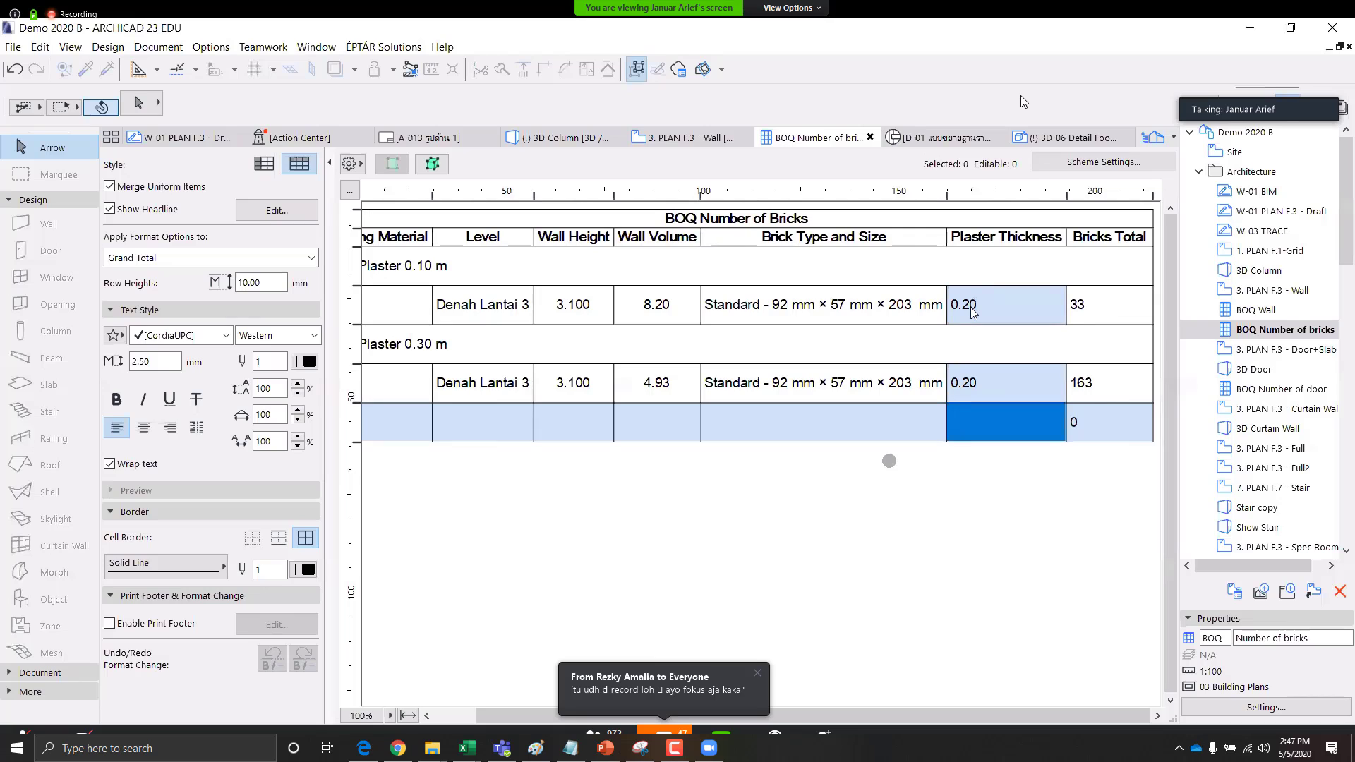
{"action": "left_click", "coordinate": [1077, 309]}
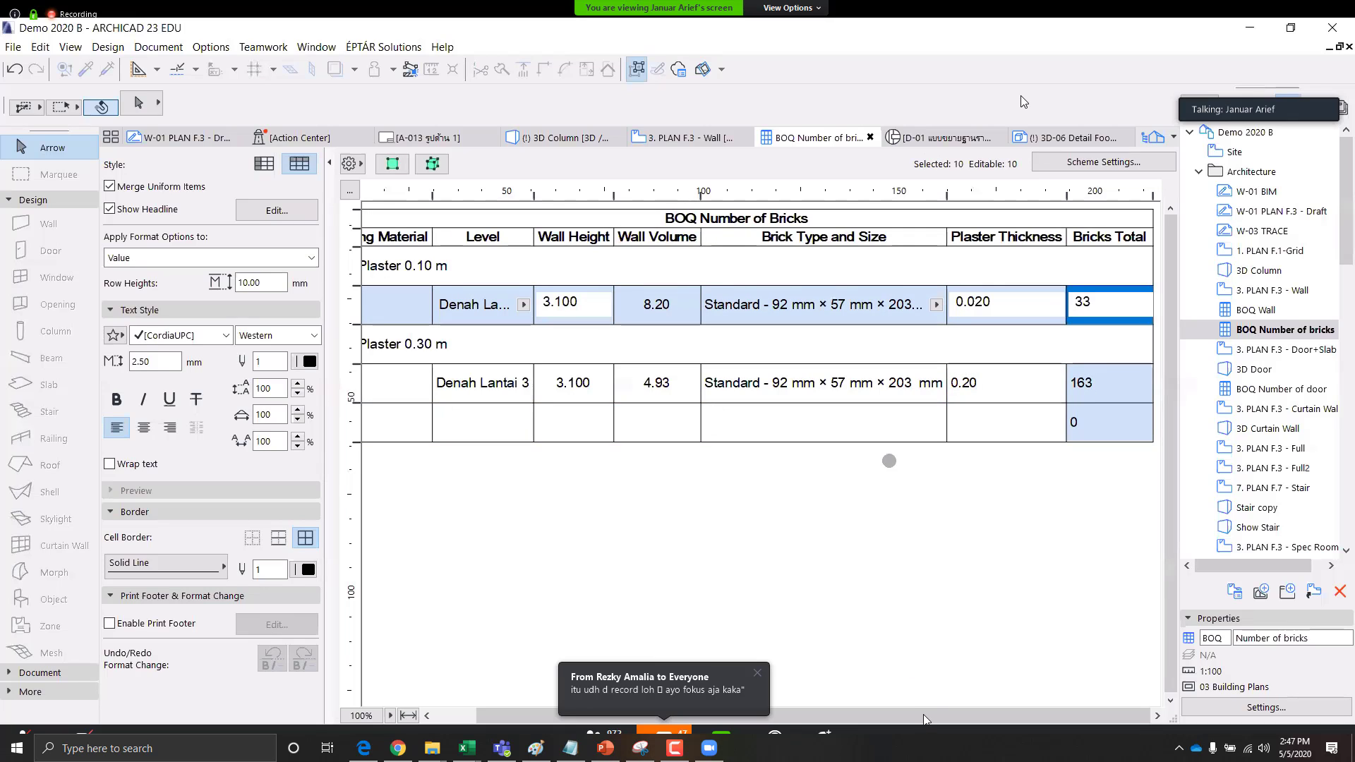
{"action": "left_click_drag", "start_coordinate": [924, 718], "coordinate": [882, 719]}
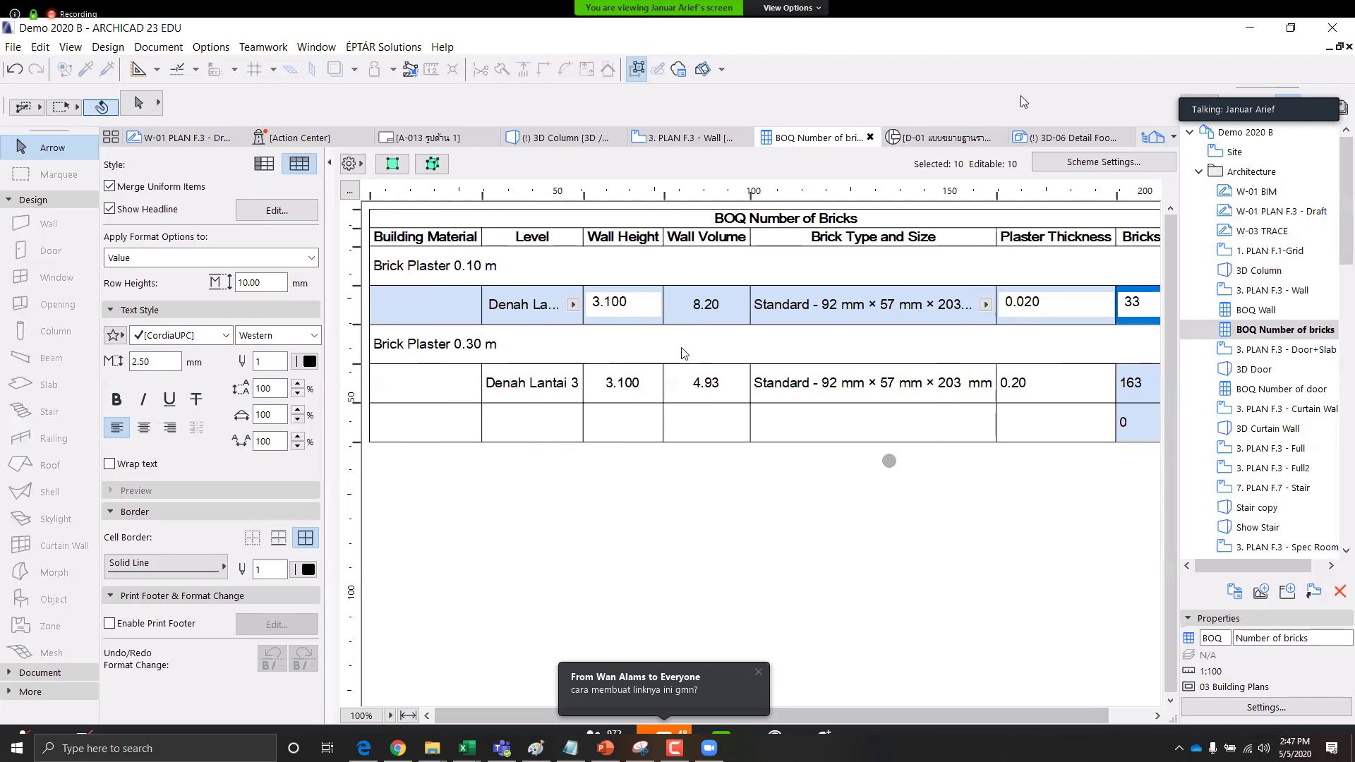
{"action": "left_click", "coordinate": [881, 501]}
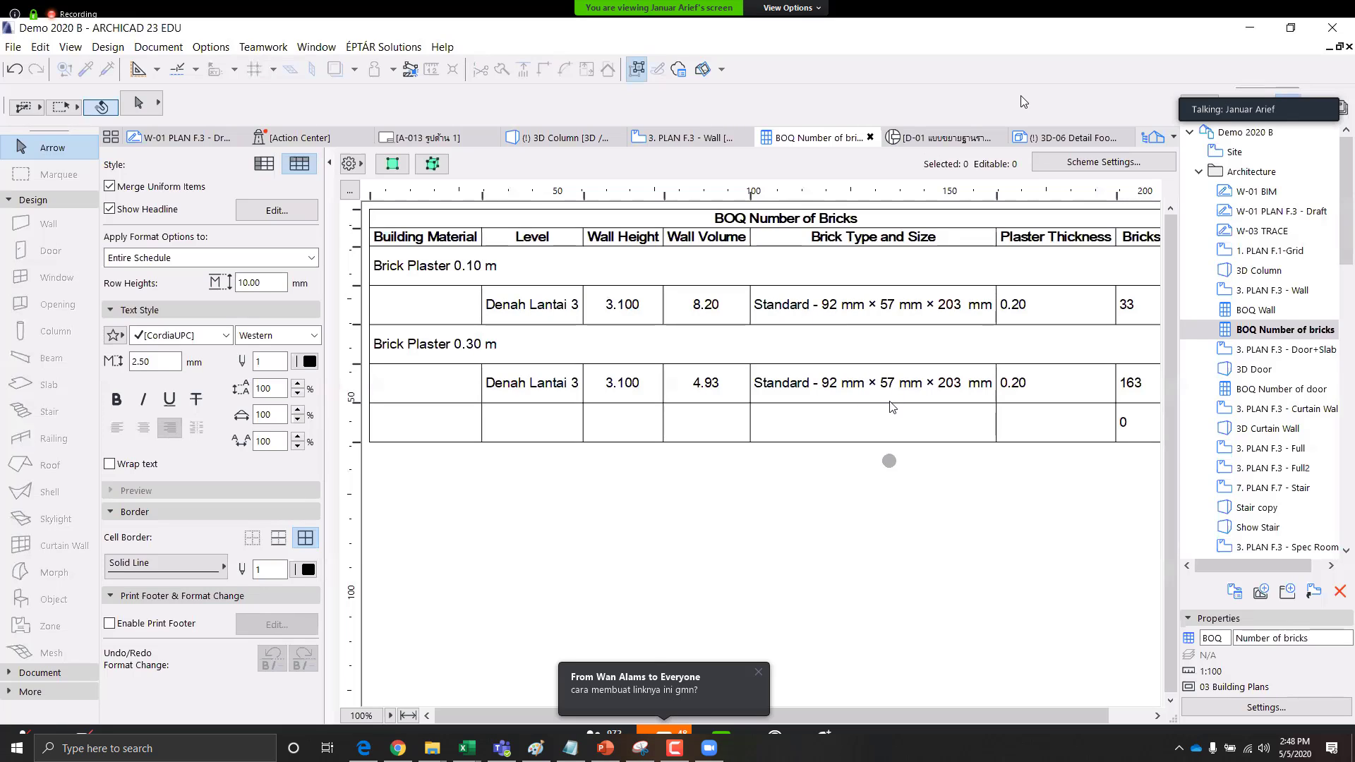
{"action": "left_click", "coordinate": [1103, 162]}
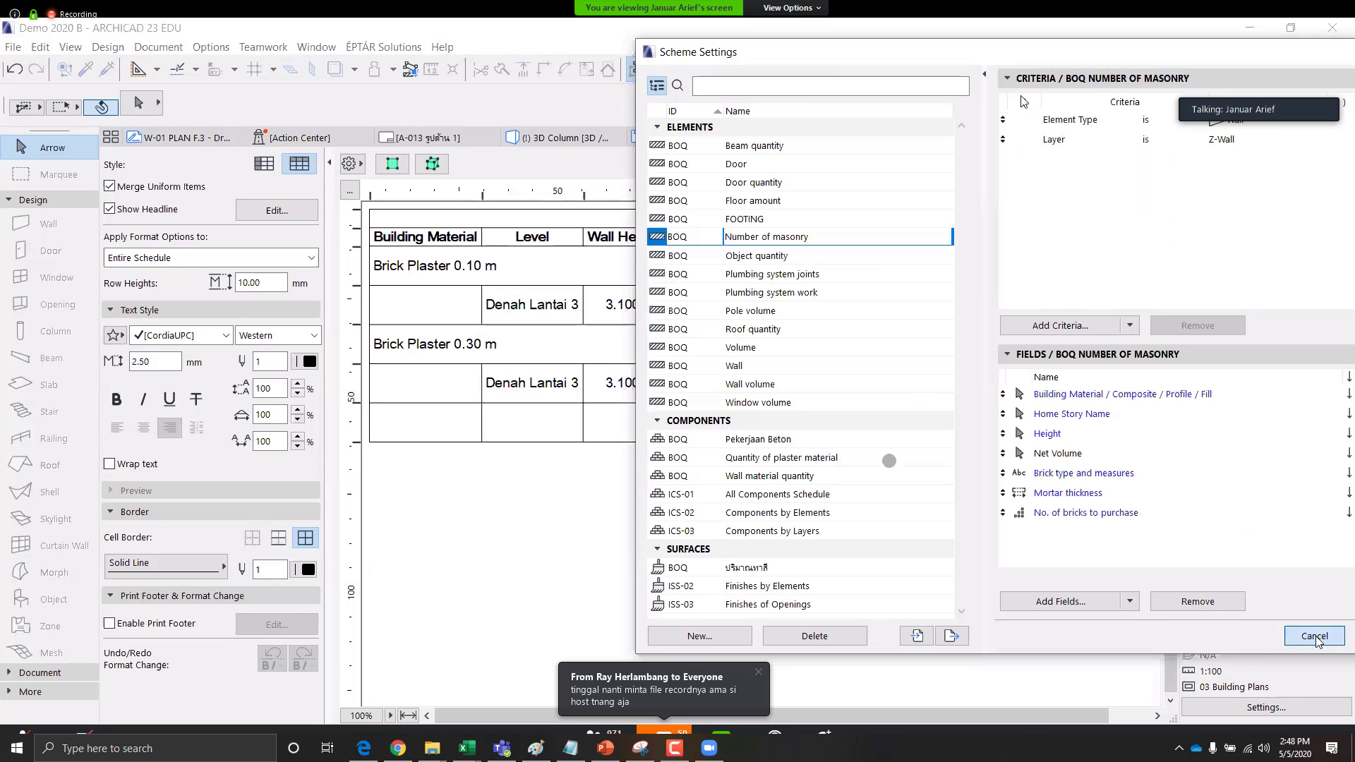
{"action": "key", "text": "Escape"}
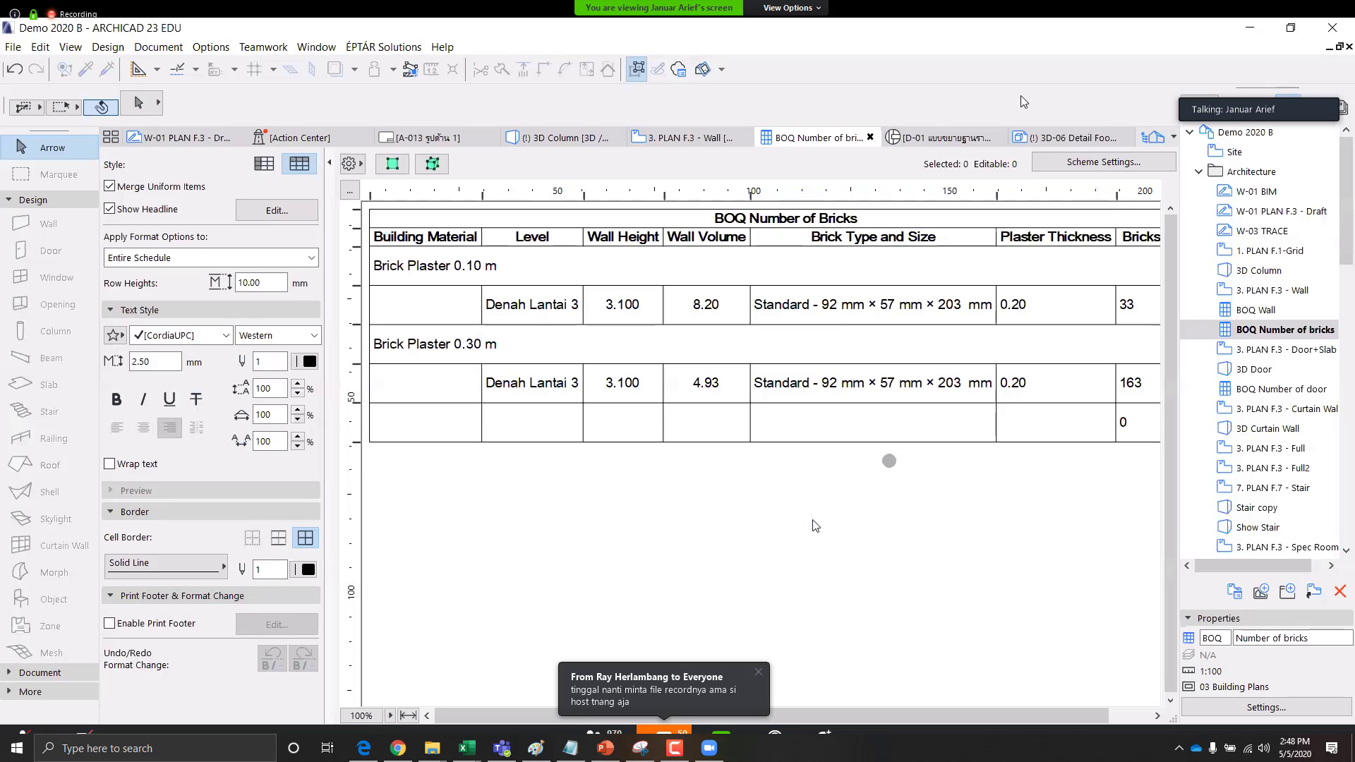
Open the PLAN F.3 - Door+Slab view and load the D17 wooden single door favorite, 0.80 × 2.00 m, for the Door tool
{"action": "left_click", "coordinate": [1240, 351]}
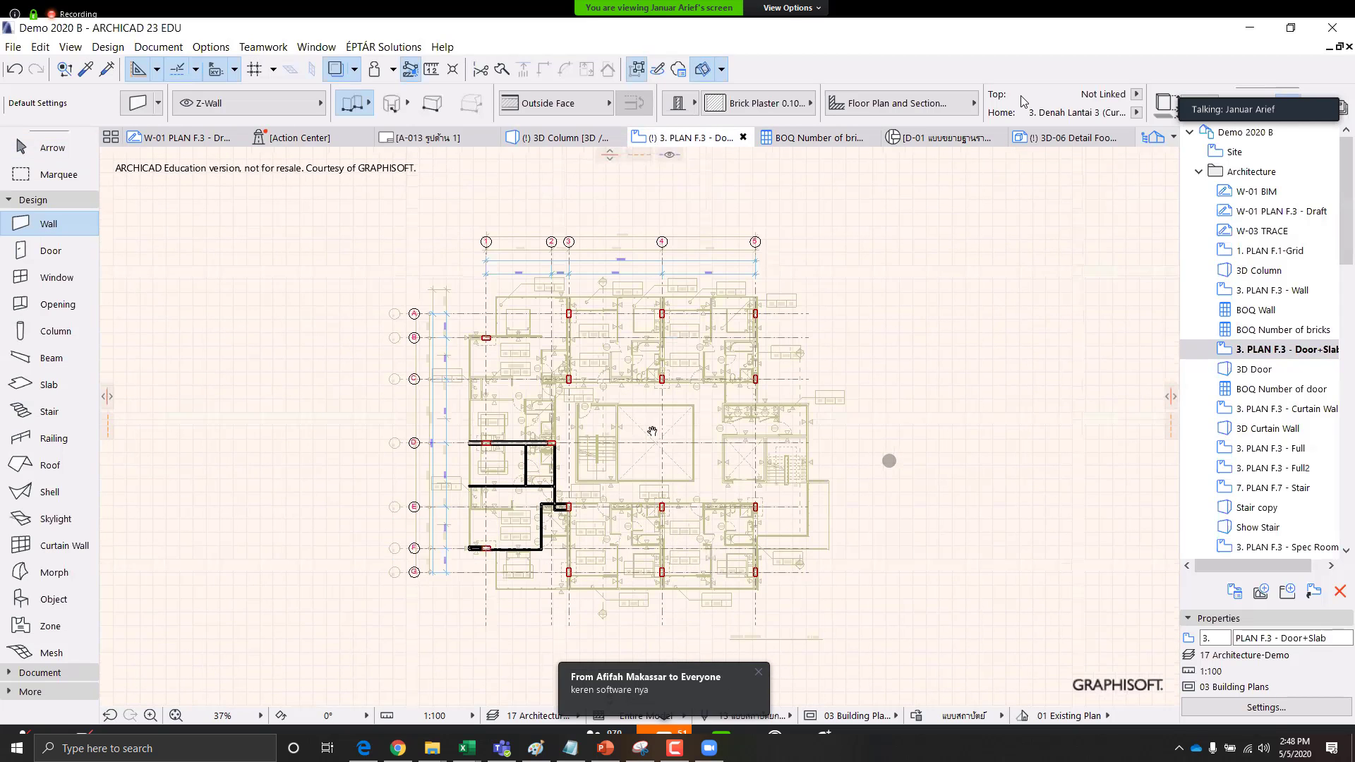
{"action": "scroll", "coordinate": [434, 534], "scroll_direction": "up", "scroll_amount": 3}
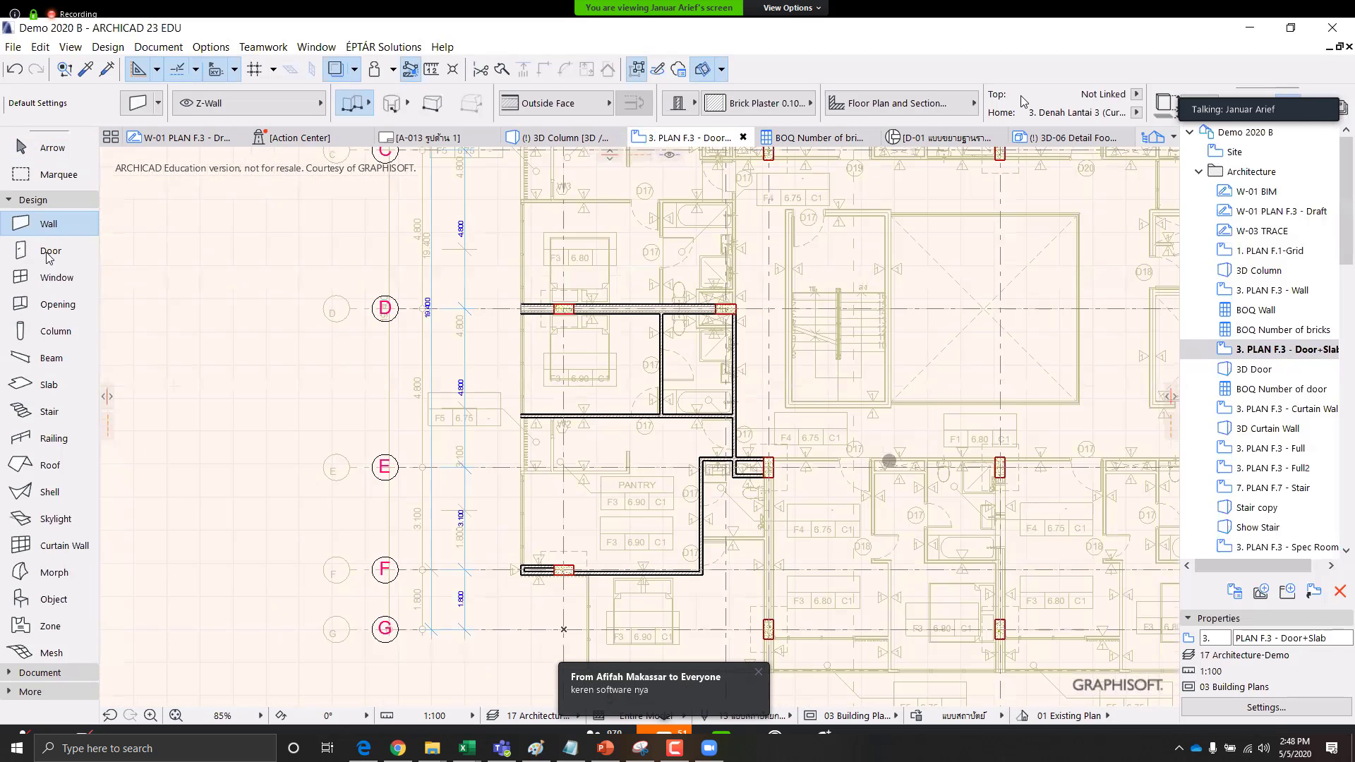
{"action": "left_click", "coordinate": [45, 254]}
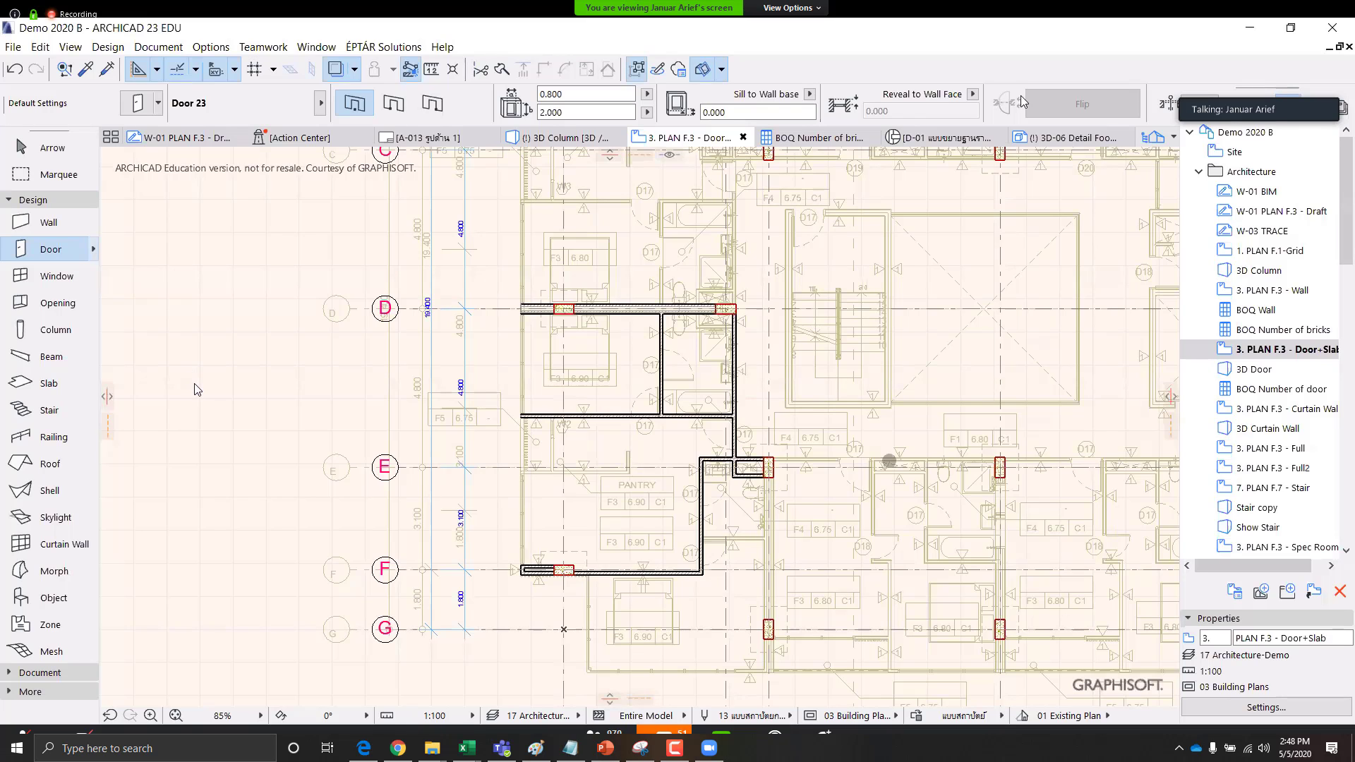
{"action": "scroll", "coordinate": [238, 432], "scroll_direction": "down", "scroll_amount": 5}
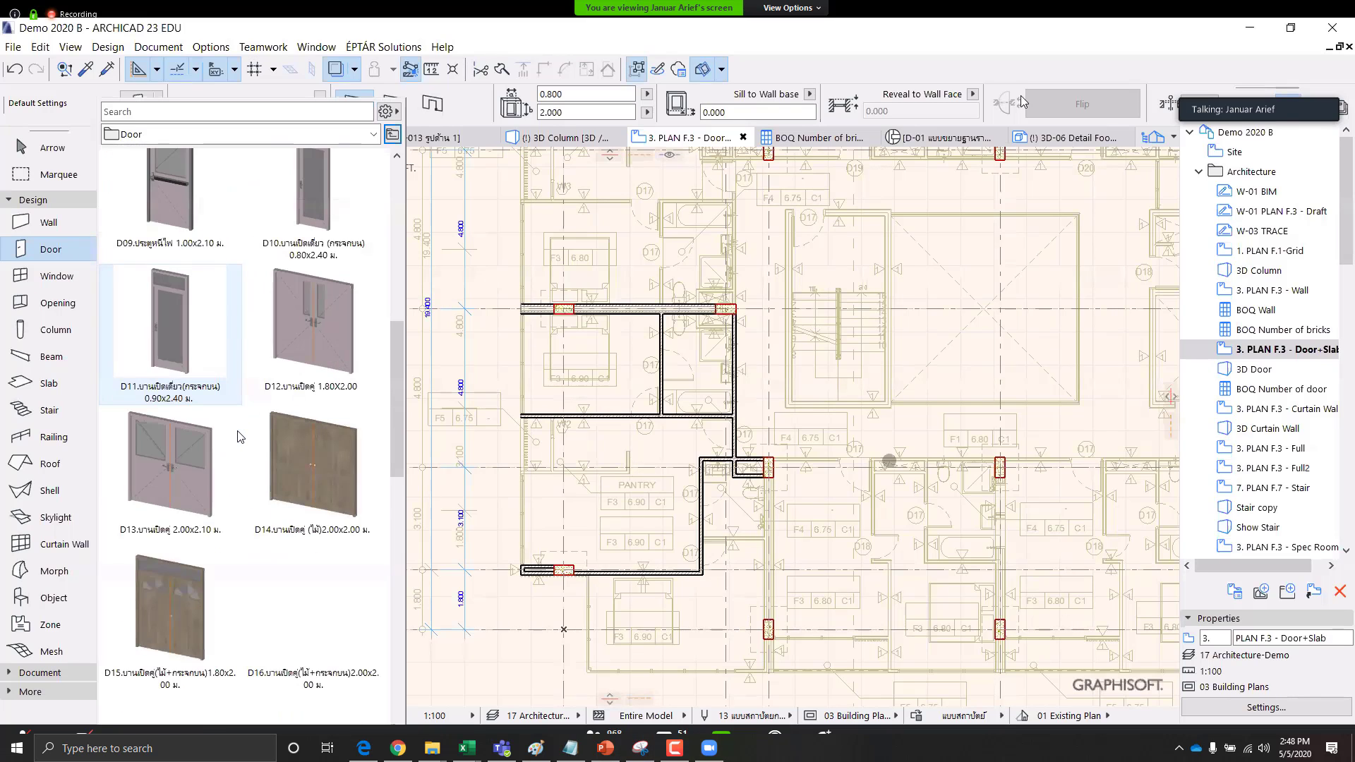
{"action": "scroll", "coordinate": [209, 459], "scroll_direction": "down", "scroll_amount": 2}
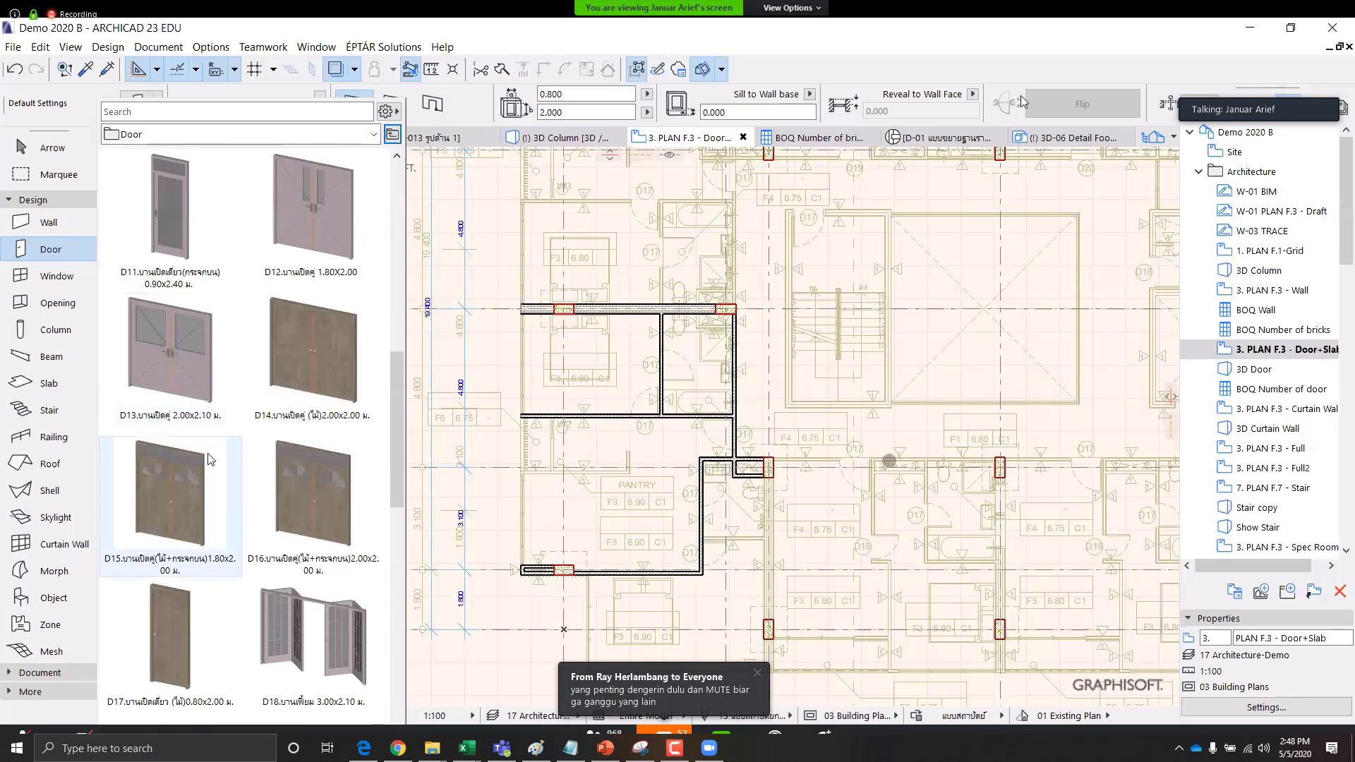
{"action": "scroll", "coordinate": [209, 460], "scroll_direction": "down", "scroll_amount": 2}
{"action": "left_click", "coordinate": [175, 475]}
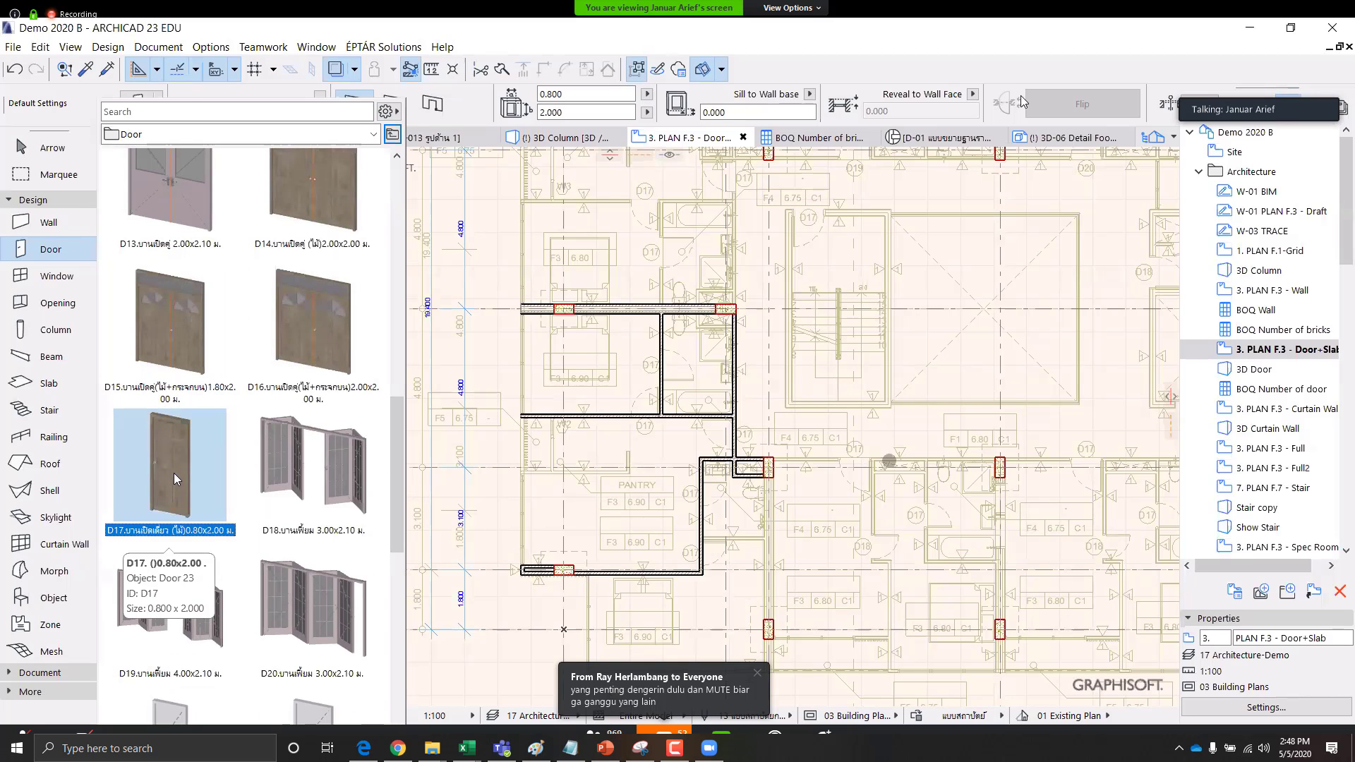
{"action": "double_click", "coordinate": [175, 474]}
Place the D17 door in the partition wall between the bedroom and bathroom at its traced position, opening into the bathroom
{"action": "scroll", "coordinate": [661, 373], "scroll_direction": "up", "scroll_amount": 6}
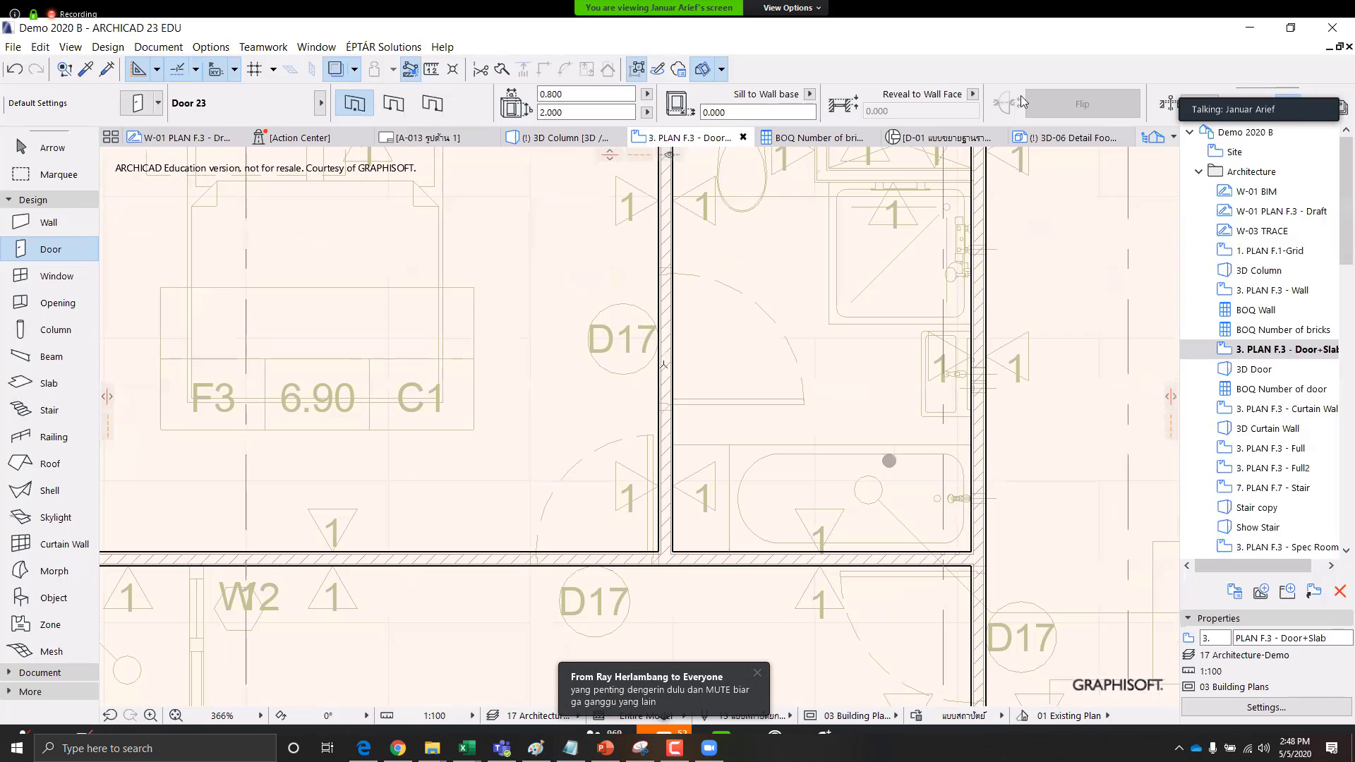
{"action": "scroll", "coordinate": [663, 364], "scroll_direction": "up", "scroll_amount": 1}
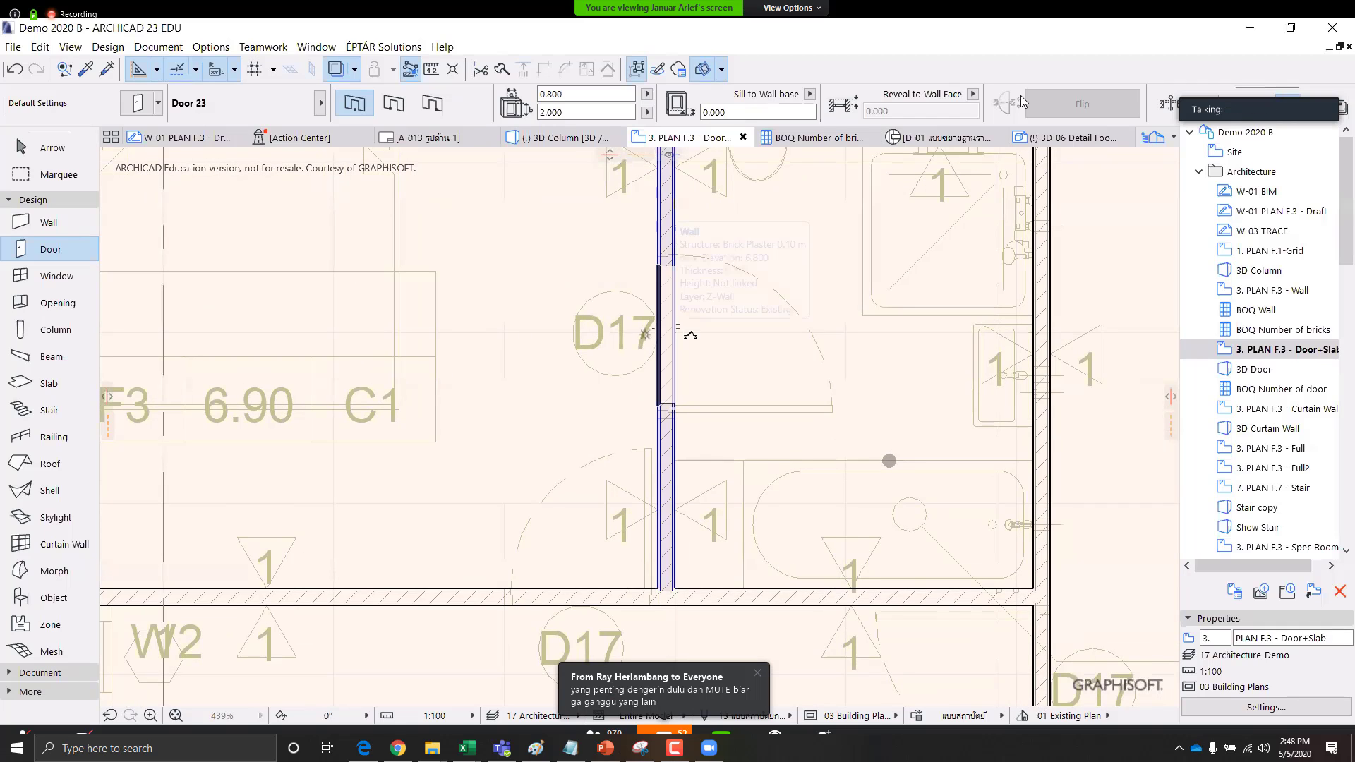
{"action": "left_click", "coordinate": [690, 336]}
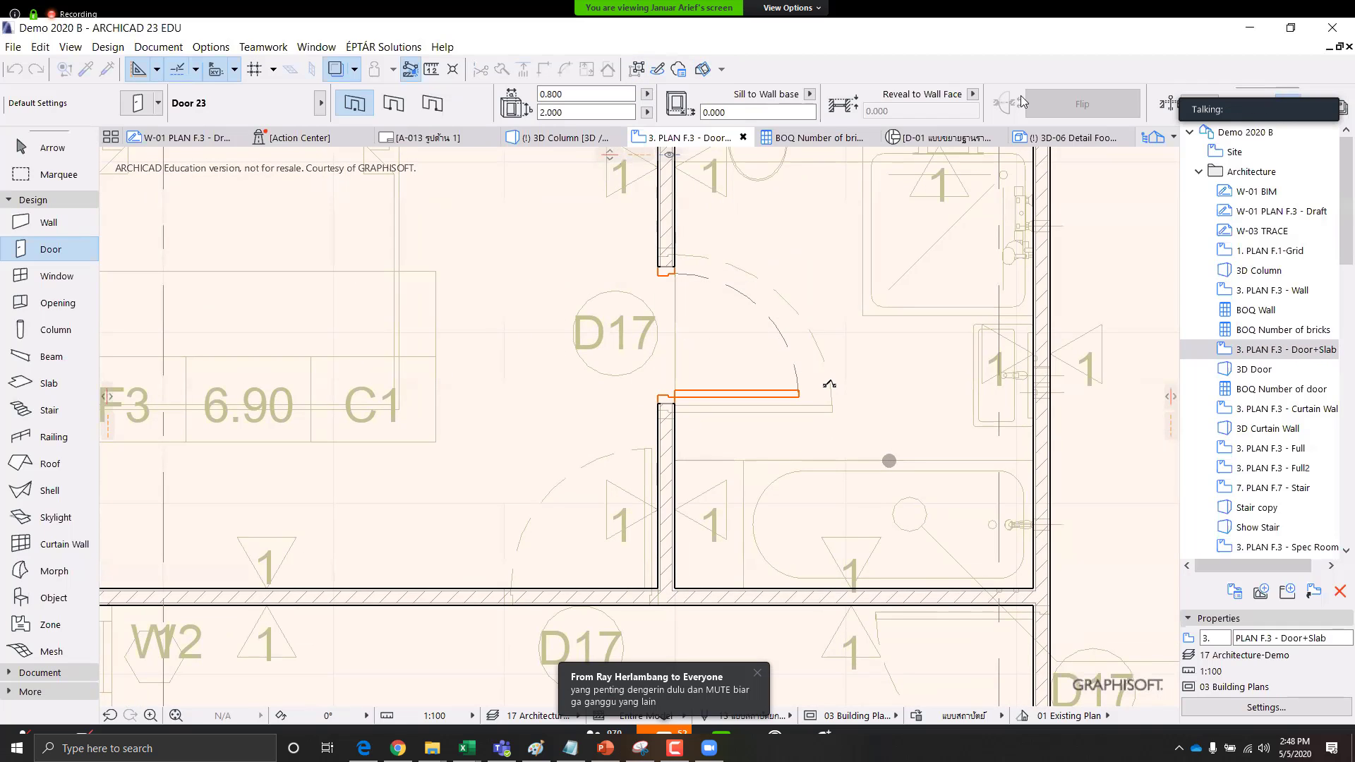
{"action": "left_click", "coordinate": [829, 384]}
{"action": "scroll", "coordinate": [1000, 235], "scroll_direction": "up", "scroll_amount": 1}
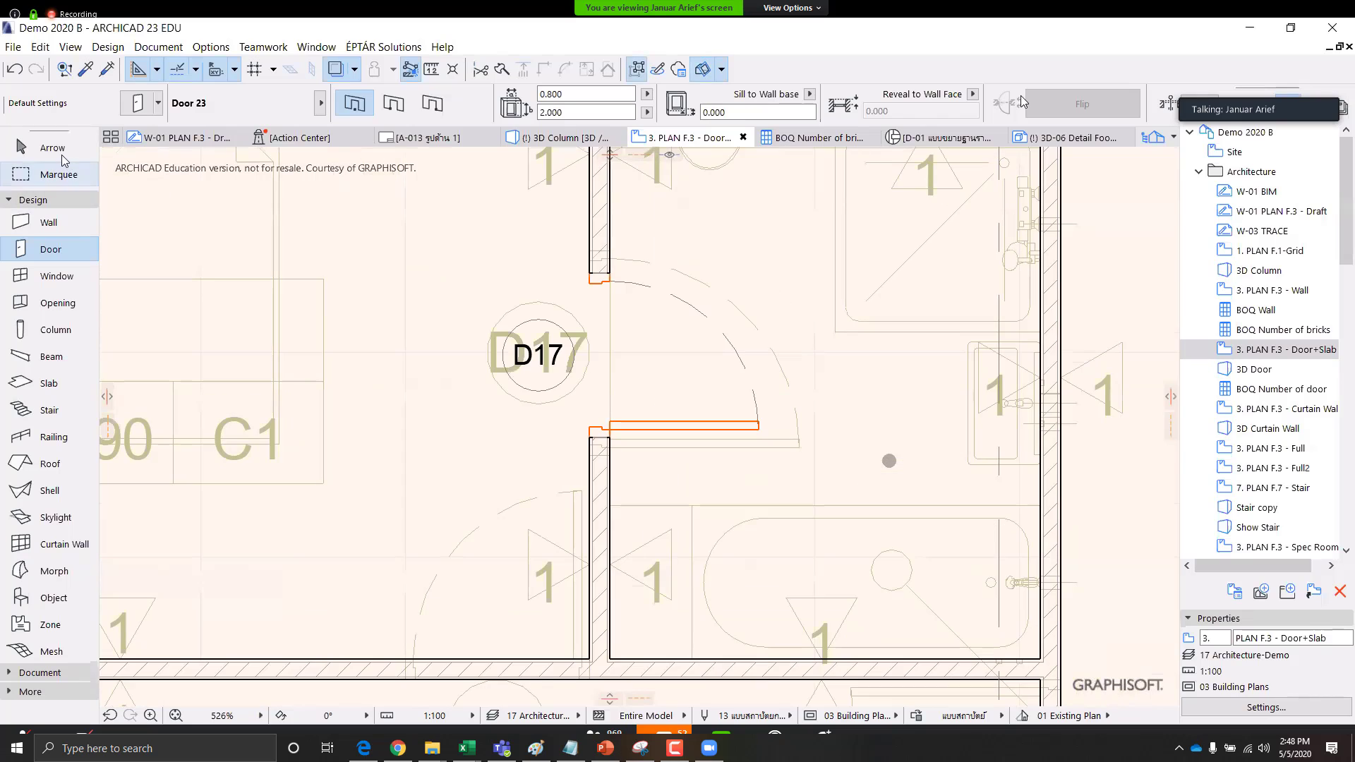
Stretch the placed D17 door at both jambs to fit the traced opening, giving it a width of 1 m
{"action": "left_click", "coordinate": [62, 152]}
{"action": "left_click", "coordinate": [603, 281]}
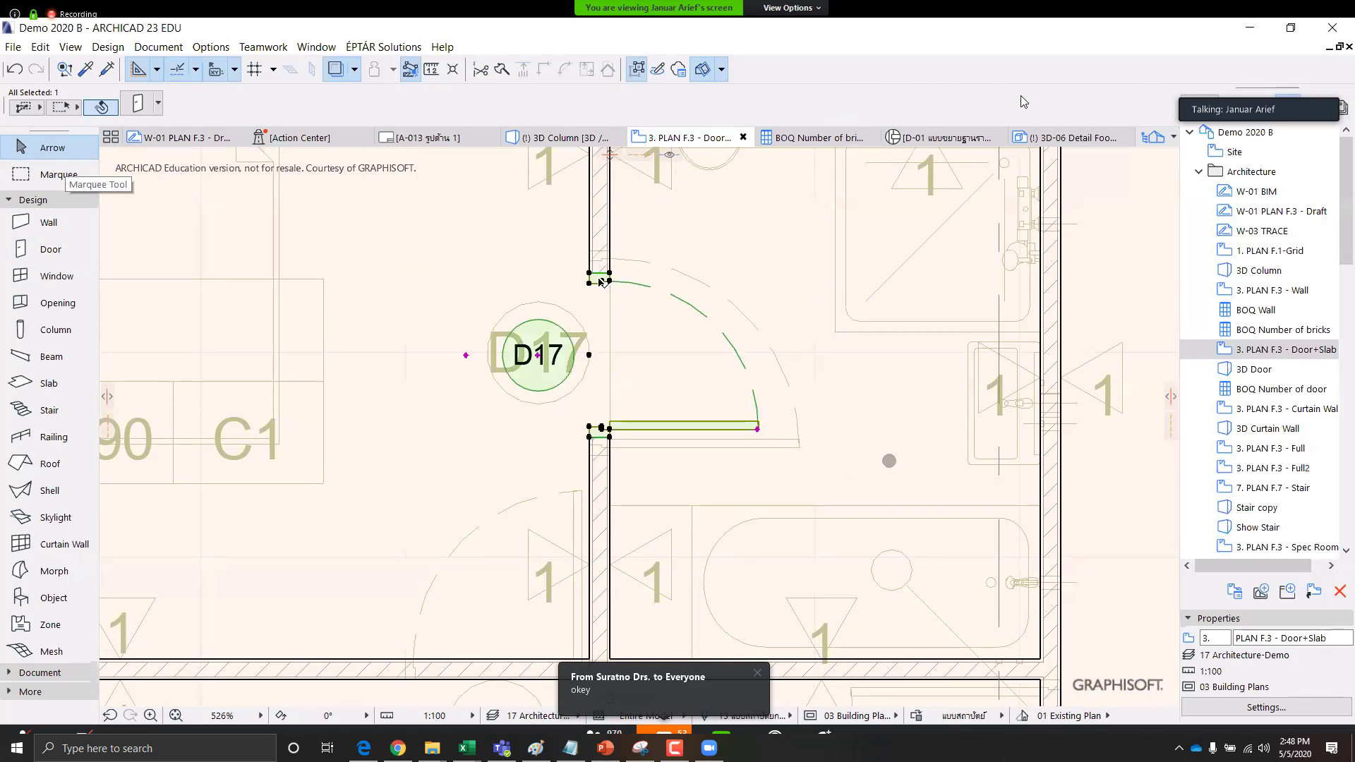
{"action": "scroll", "coordinate": [603, 281], "scroll_direction": "up", "scroll_amount": 4}
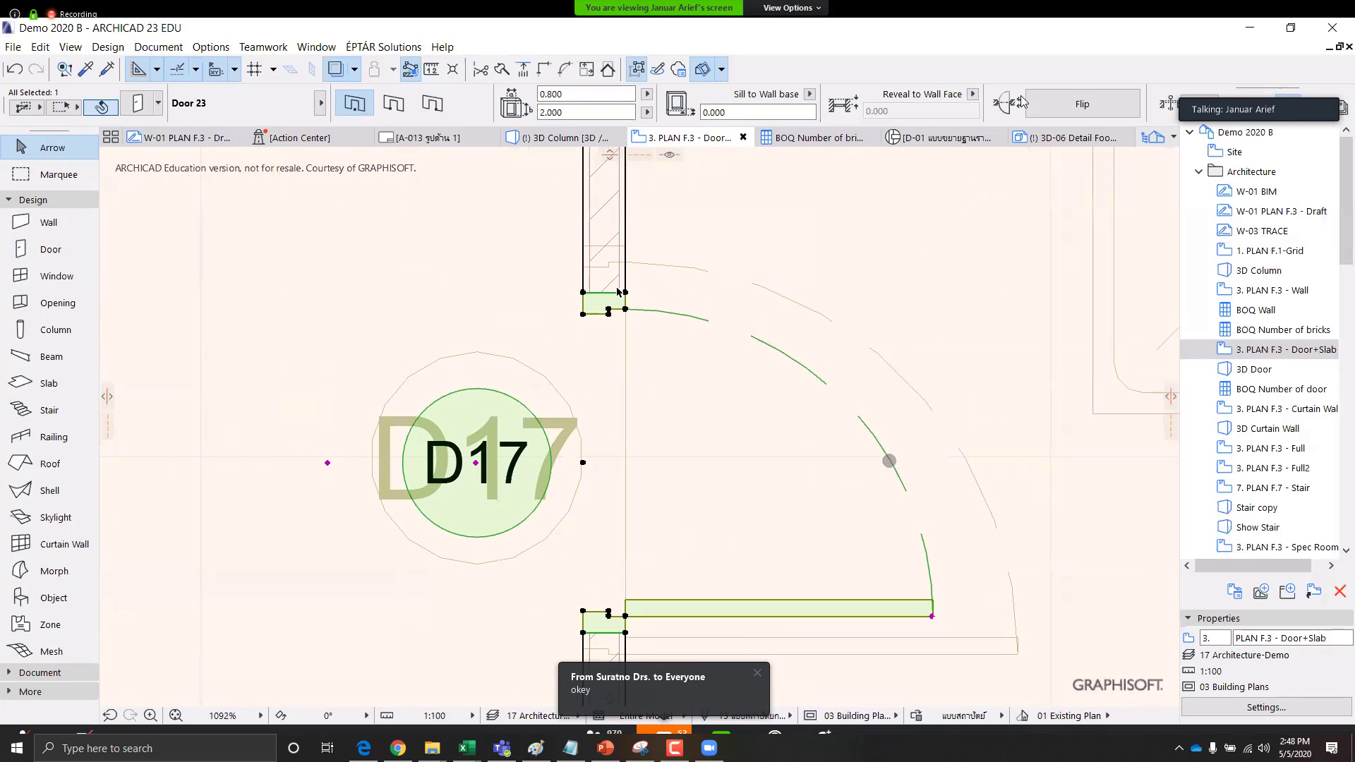
{"action": "left_click", "coordinate": [593, 245]}
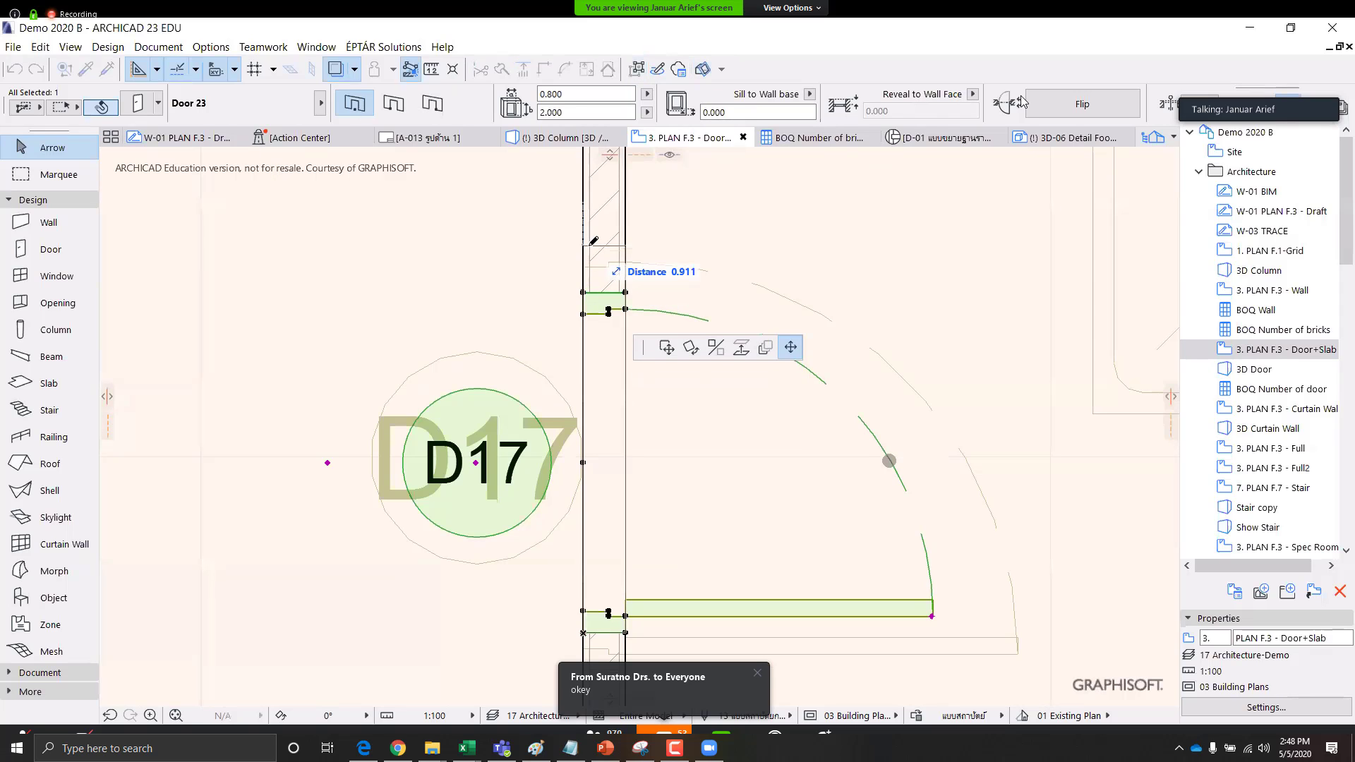
{"action": "left_click", "coordinate": [593, 241]}
{"action": "left_click", "coordinate": [636, 440]}
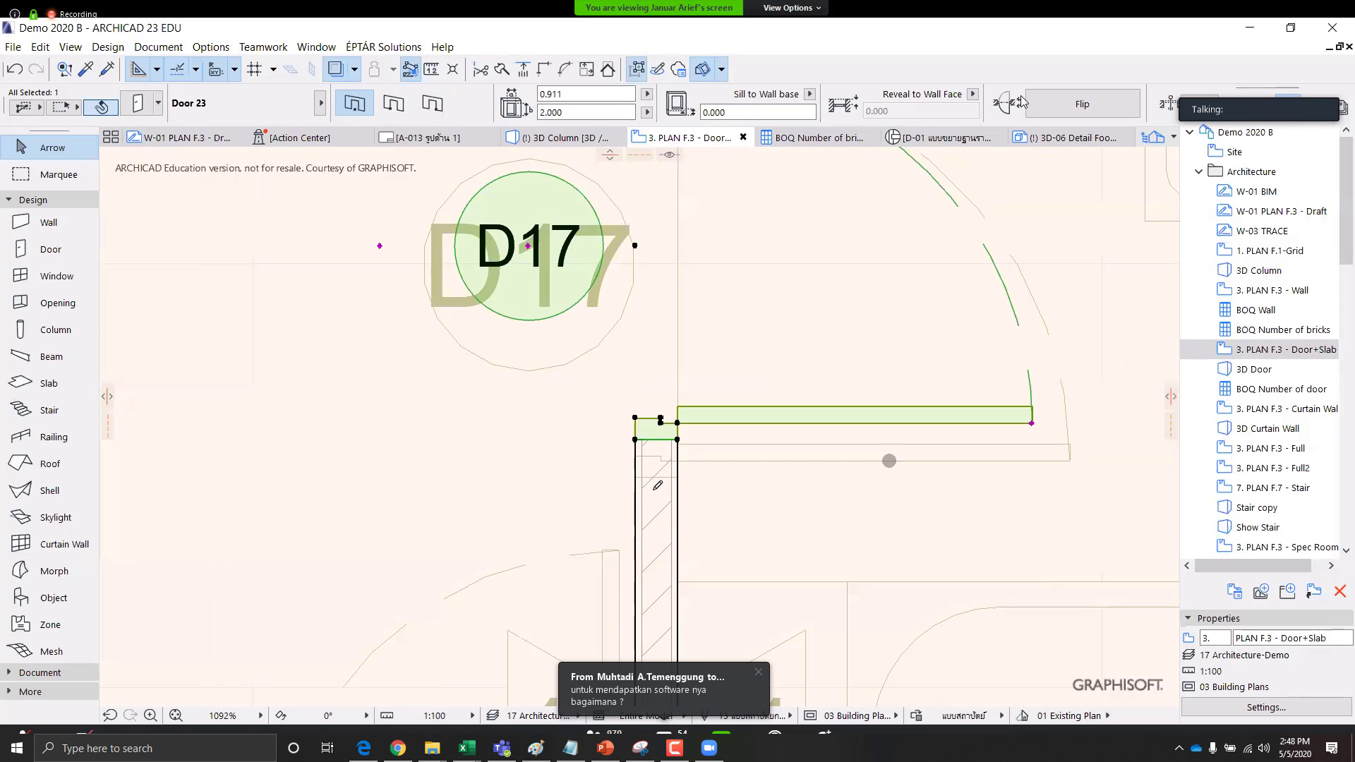
{"action": "type", "text": "1"}
{"action": "key", "text": "Return"}
{"action": "scroll", "coordinate": [554, 459], "scroll_direction": "down", "scroll_amount": 5}
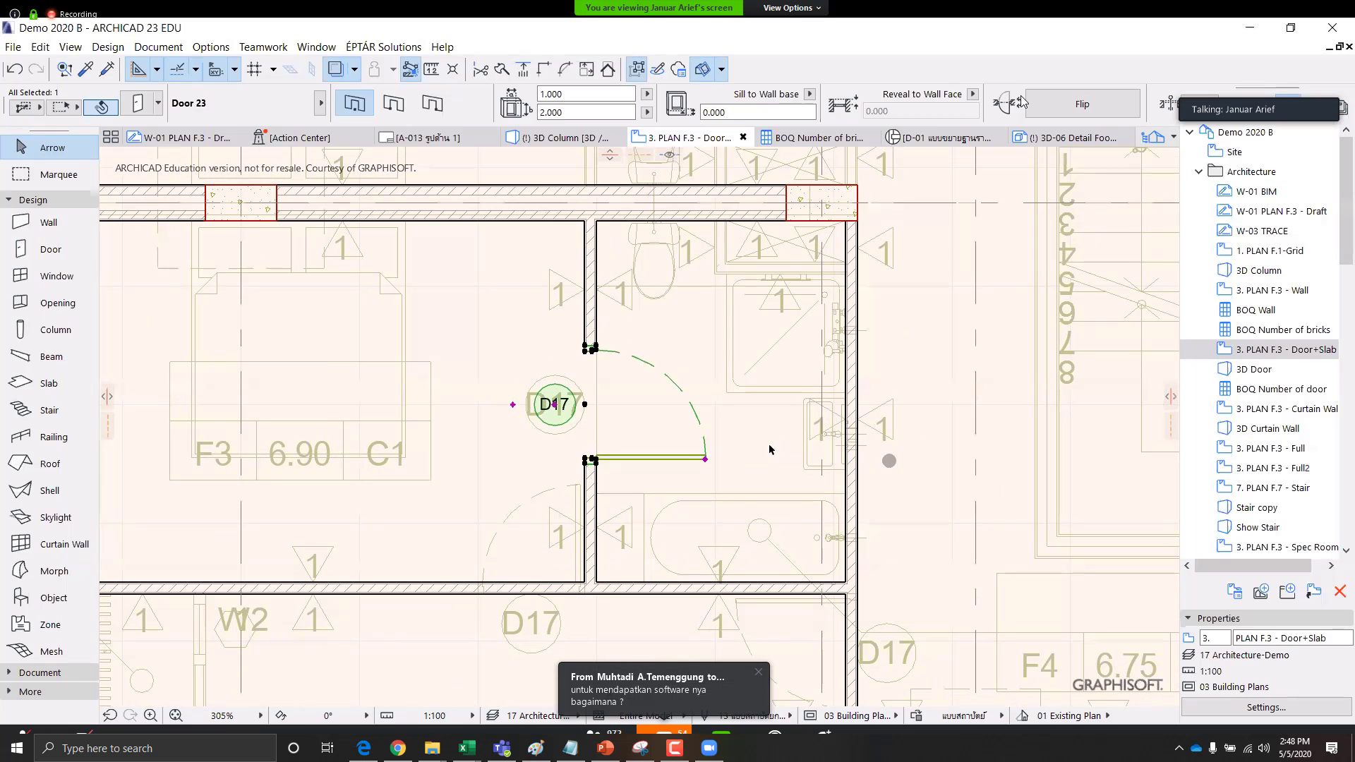
{"action": "middle_click_drag", "start_coordinate": [778, 448], "coordinate": [756, 452]}
{"action": "key", "text": "Escape"}
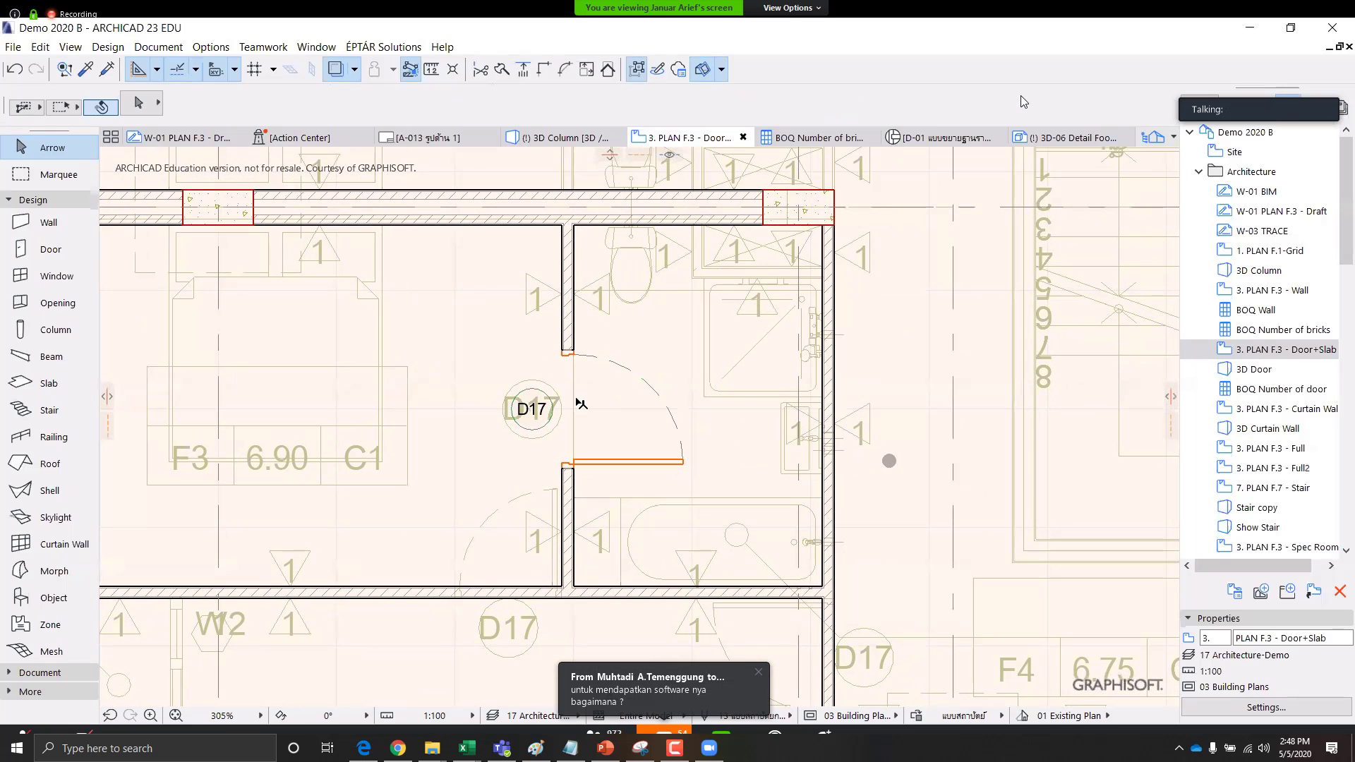
Show the model in 3D, select the D17 door in the bathroom wall and face it straight on
{"action": "key", "text": "F3"}
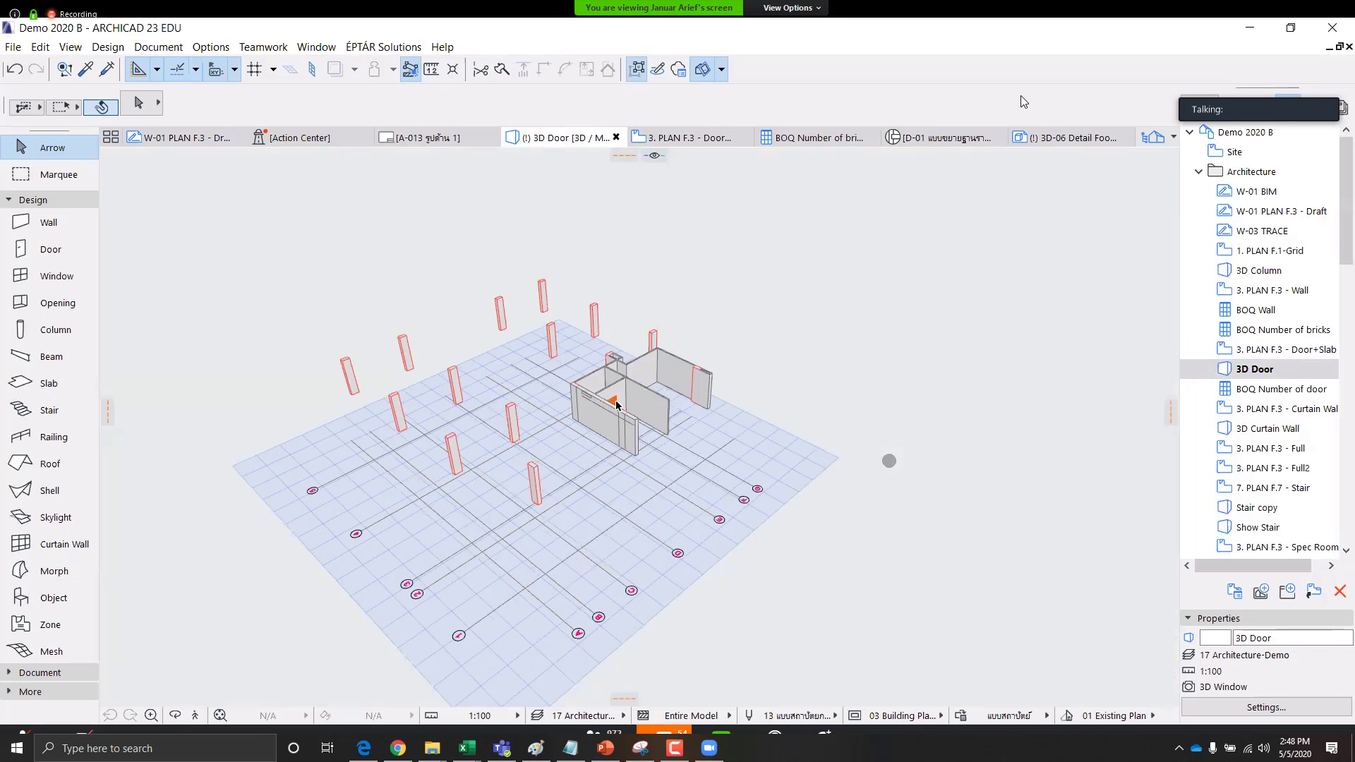
{"action": "scroll", "coordinate": [379, 398], "scroll_direction": "up", "scroll_amount": 2}
{"action": "scroll", "coordinate": [585, 402], "scroll_direction": "up", "scroll_amount": 2}
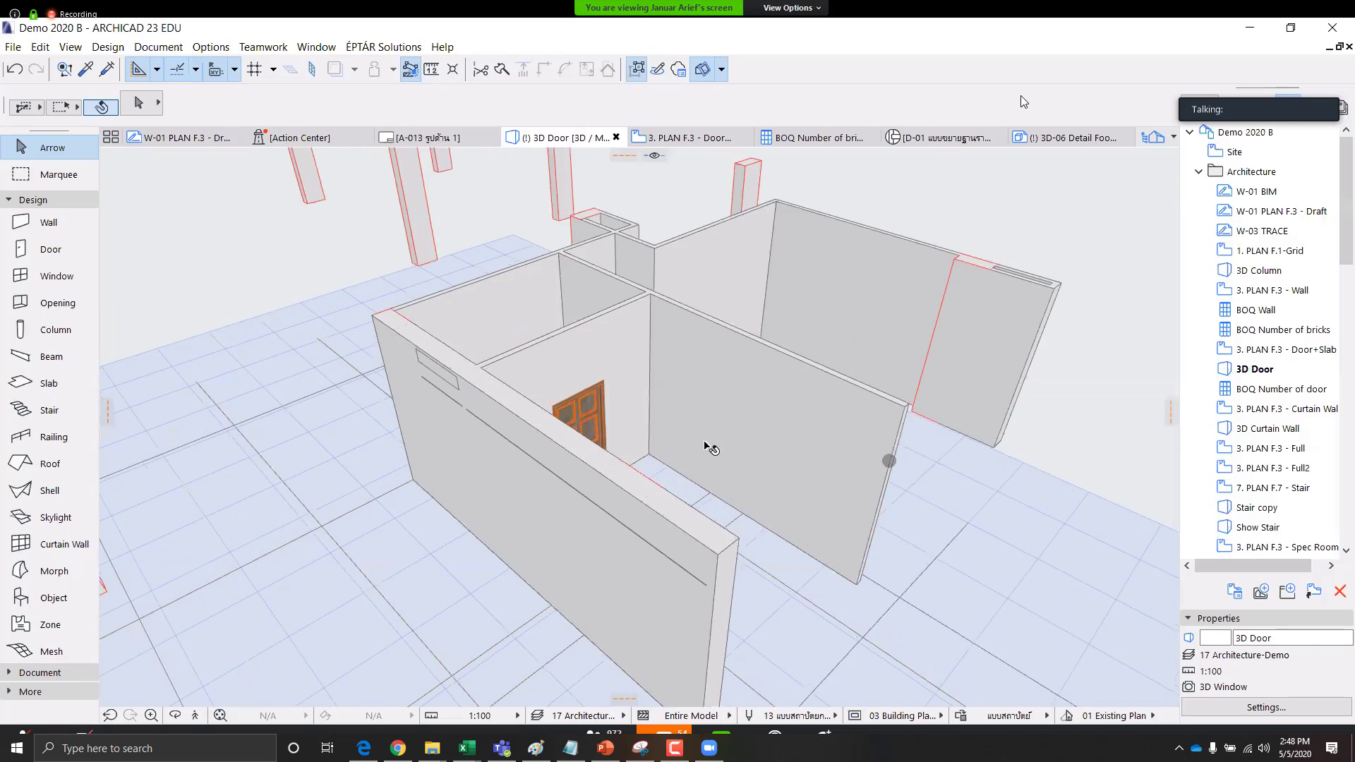
{"action": "scroll", "coordinate": [755, 434], "scroll_direction": "up", "scroll_amount": 2}
{"action": "scroll", "coordinate": [645, 549], "scroll_direction": "up", "scroll_amount": 3}
{"action": "left_click", "coordinate": [645, 549]}
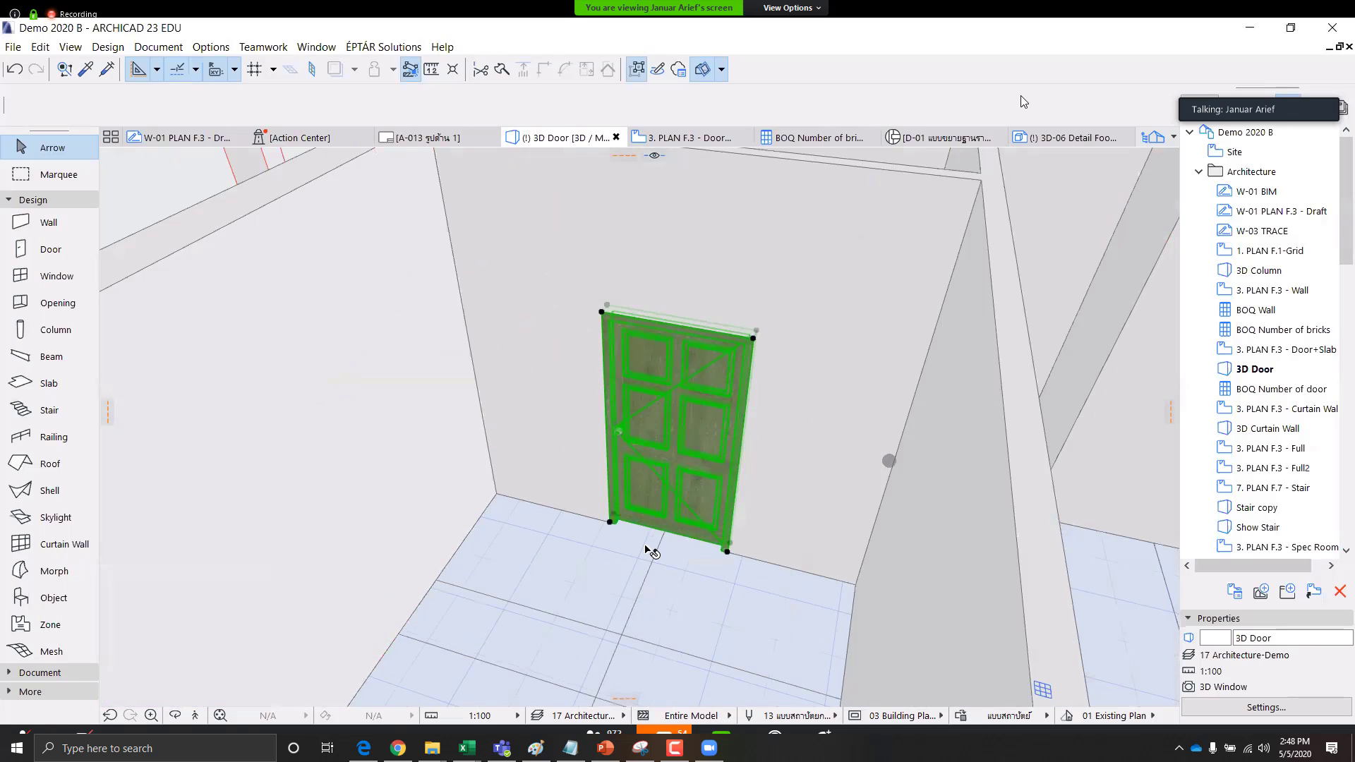
{"action": "middle_click_drag", "start_coordinate": [645, 549], "coordinate": [684, 447], "text": "shift"}
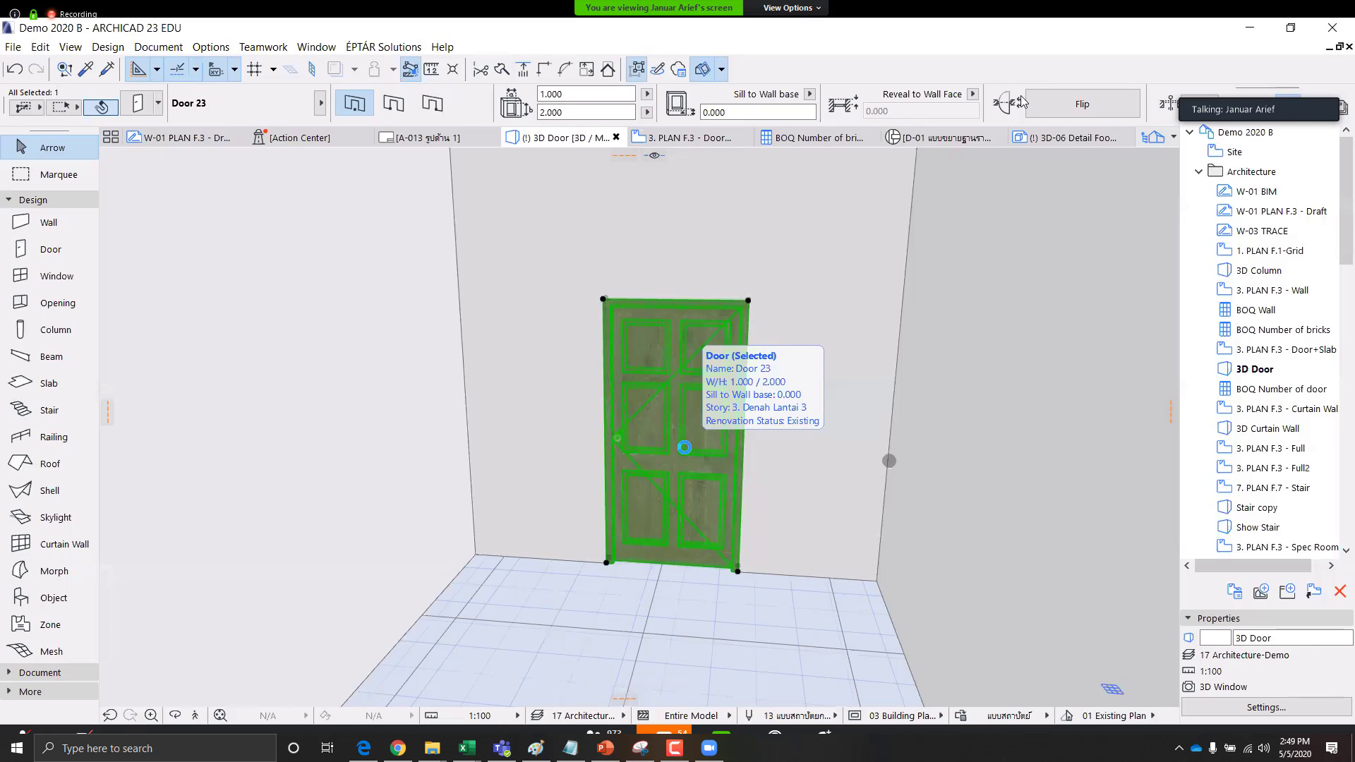
In the selected door's hinged door settings, change the door leaf to Style 7
{"action": "double_click", "coordinate": [661, 436]}
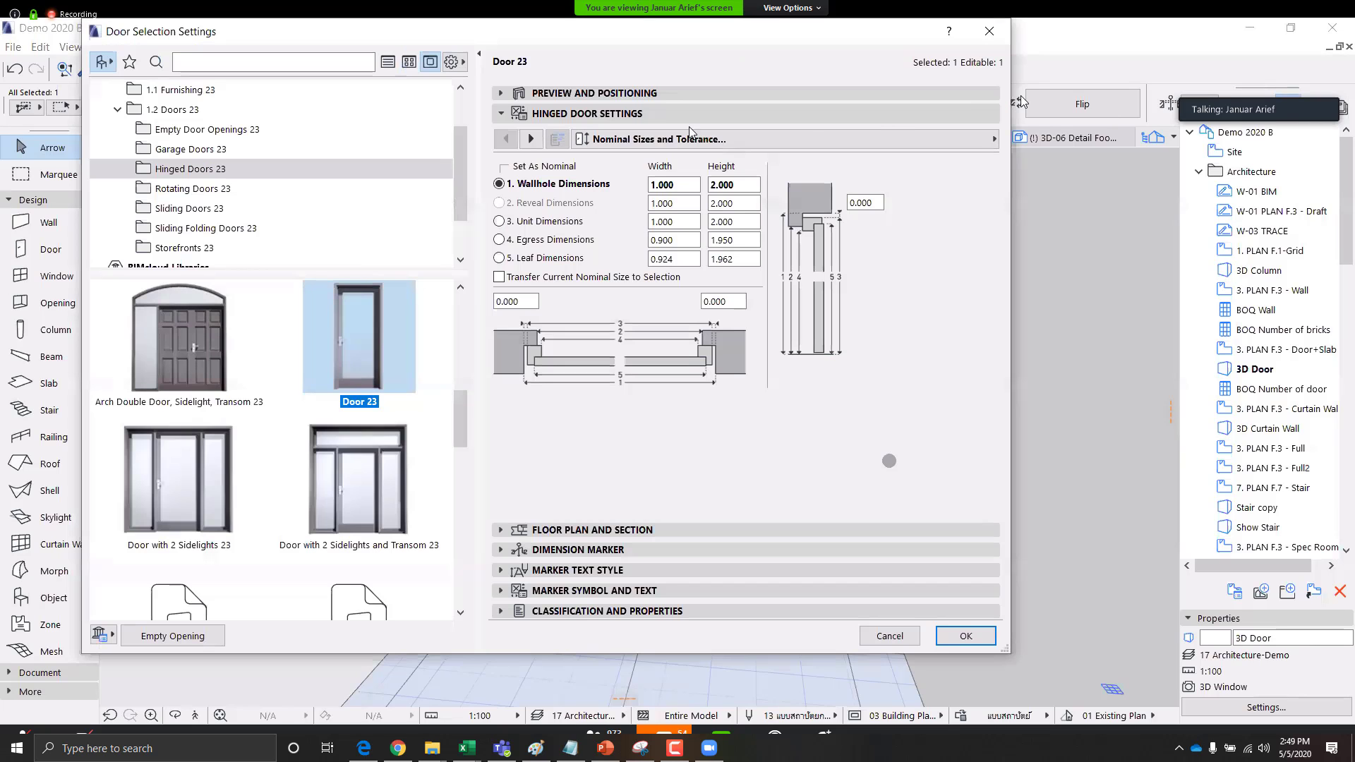
{"action": "left_click", "coordinate": [890, 137]}
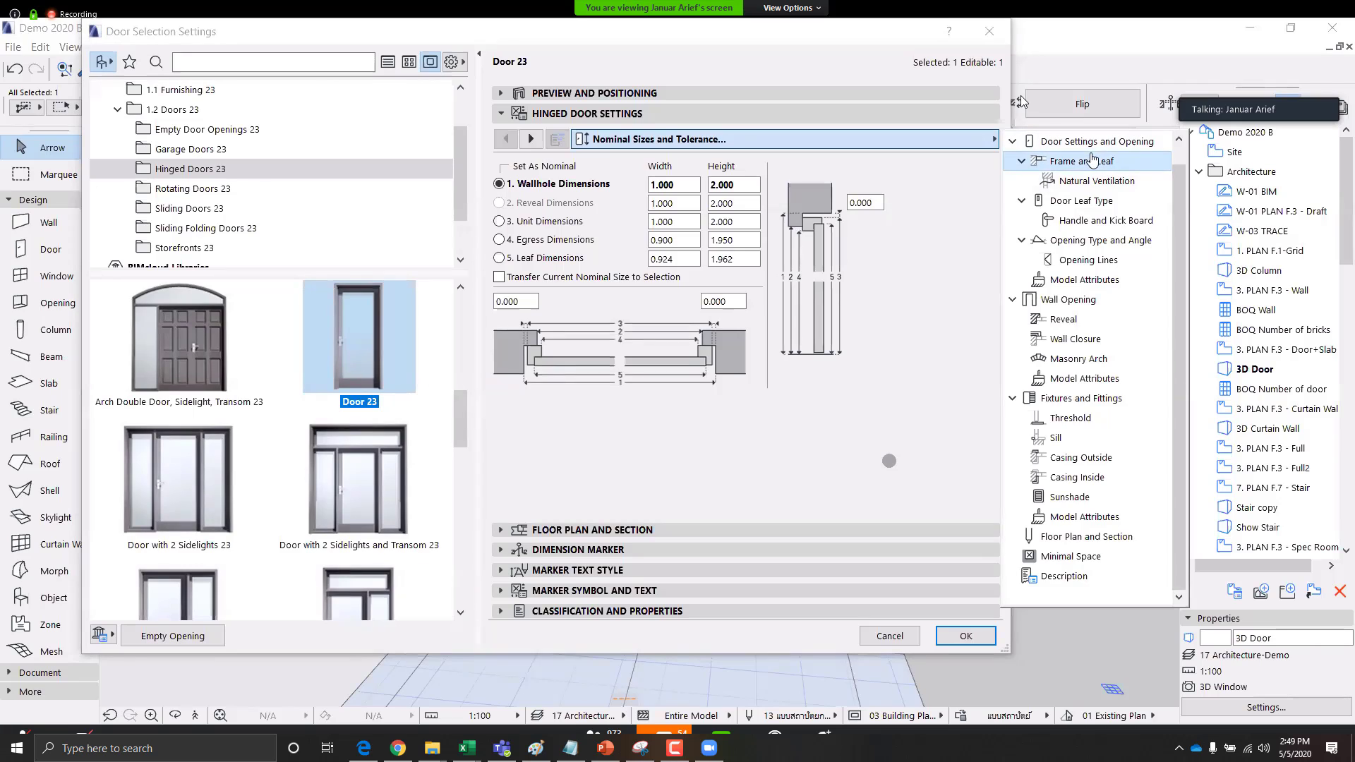
{"action": "left_click", "coordinate": [1081, 161]}
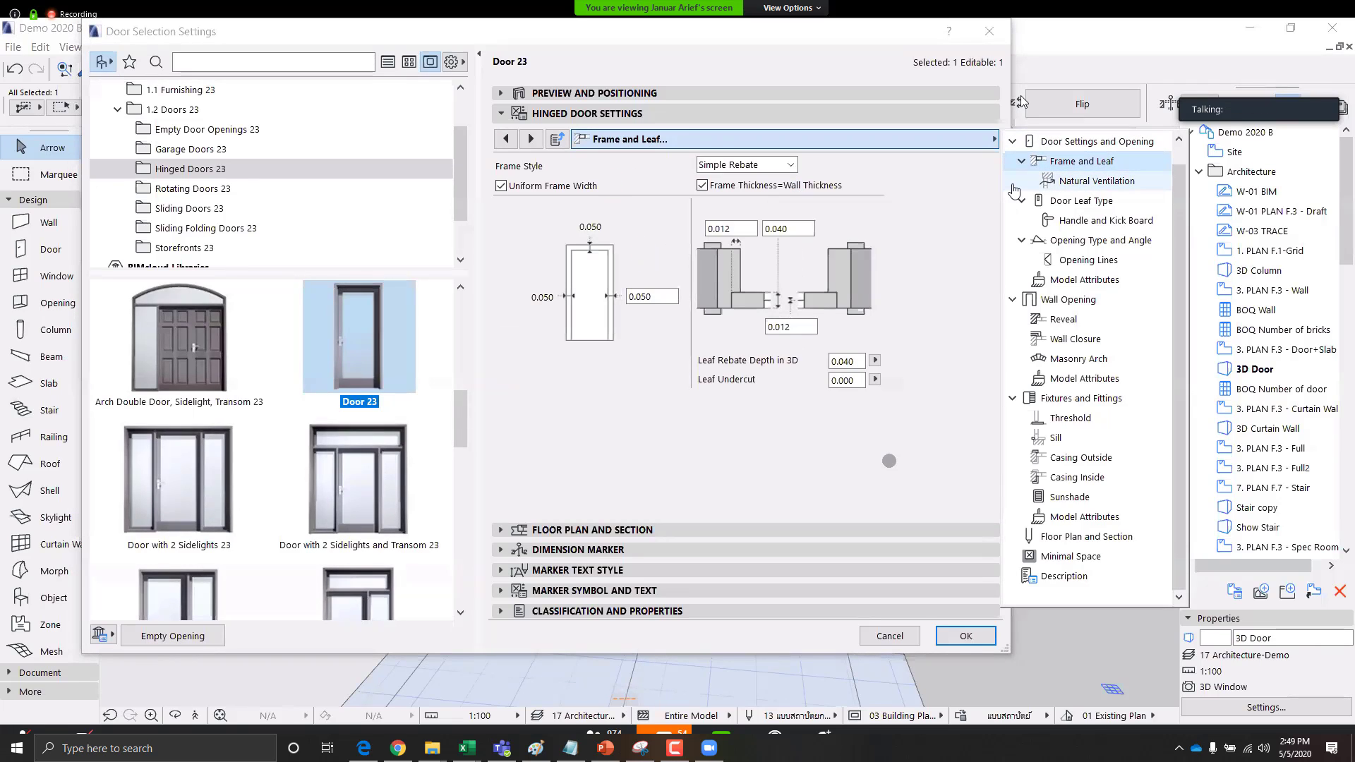
{"action": "left_click", "coordinate": [1092, 141]}
{"action": "left_click", "coordinate": [630, 235]}
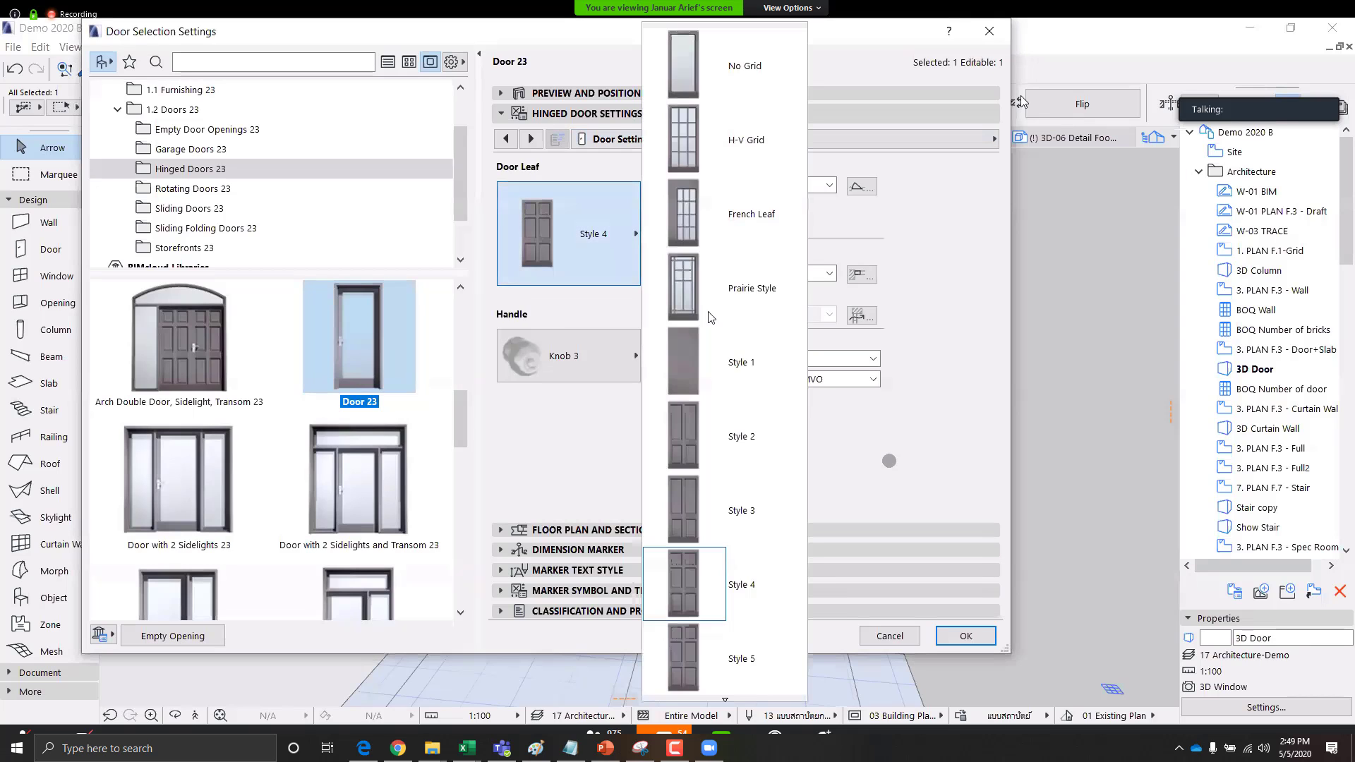
{"action": "scroll", "coordinate": [738, 367], "scroll_direction": "down", "scroll_amount": 2}
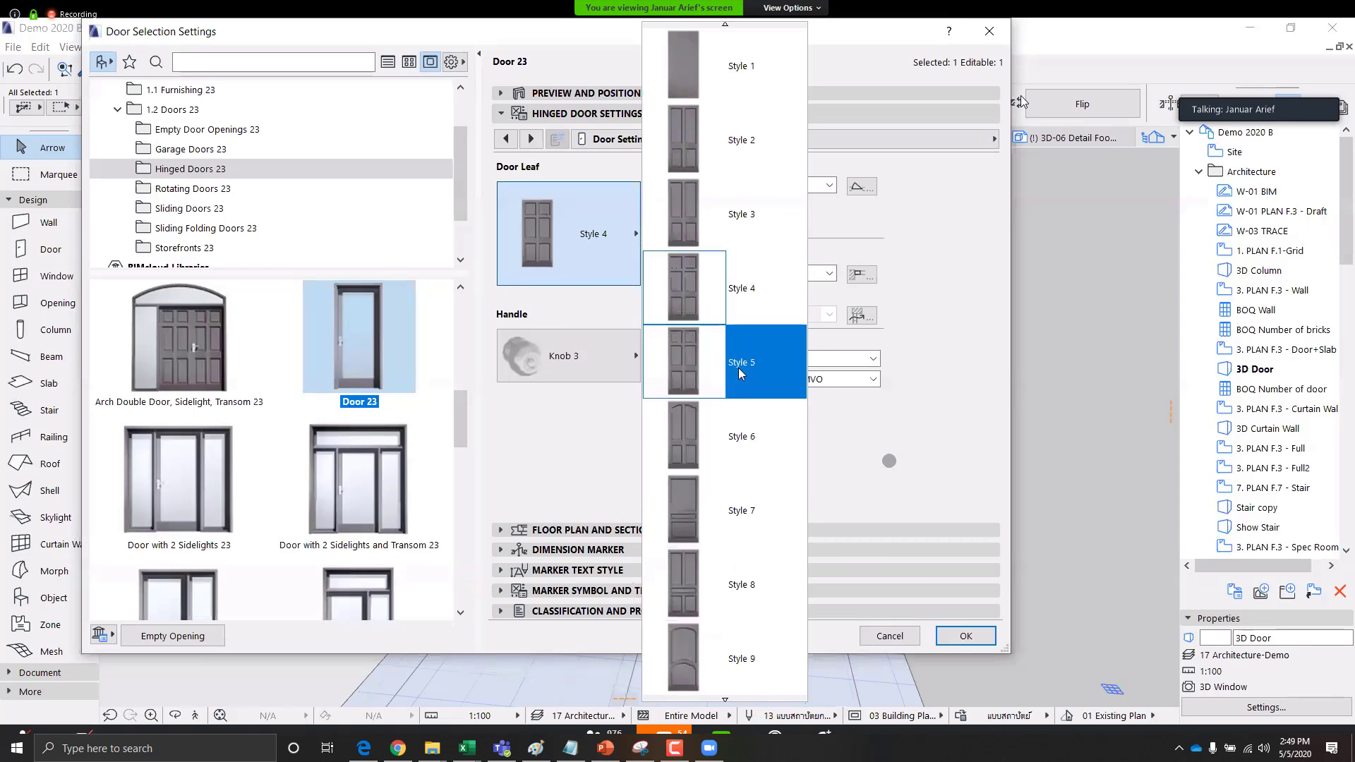
{"action": "left_click", "coordinate": [743, 510]}
Change the door's handle to Handle 5 and apply the door settings
{"action": "left_click", "coordinate": [632, 356]}
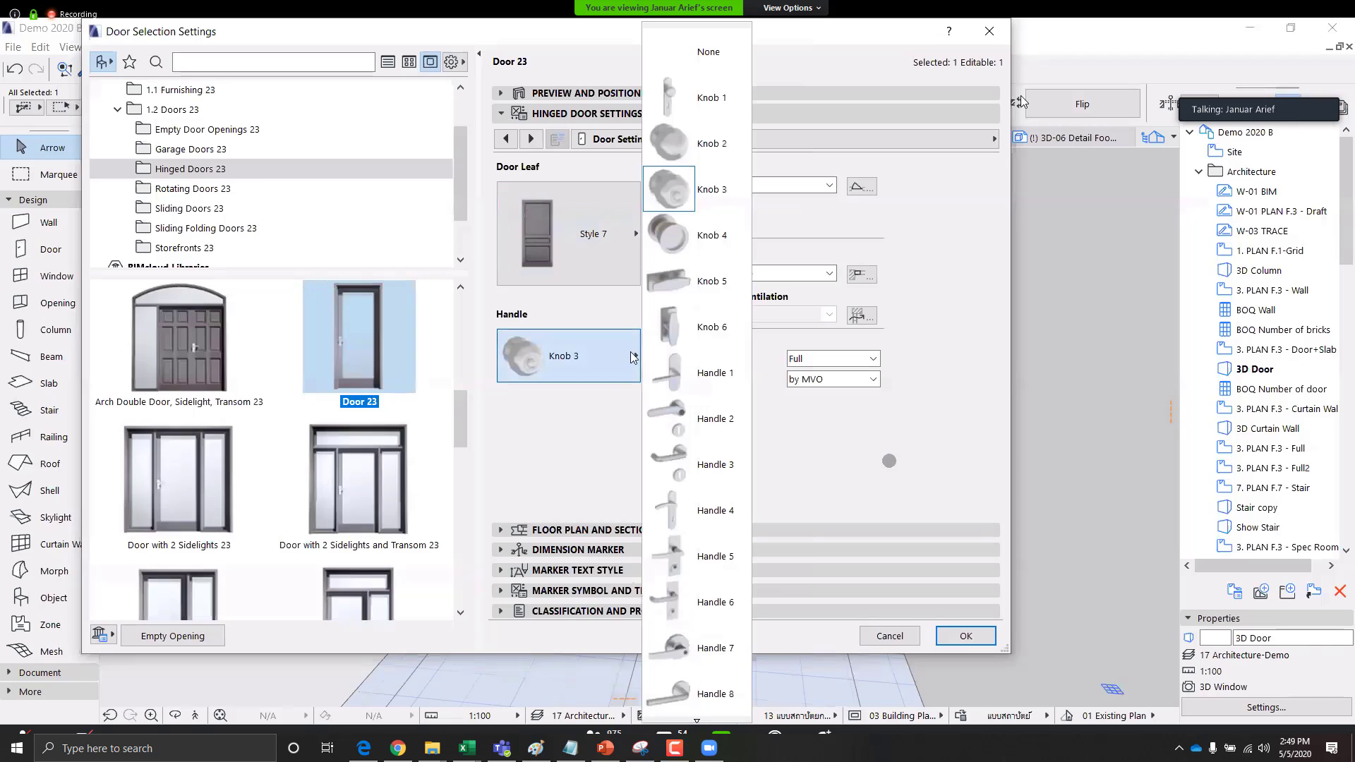
{"action": "scroll", "coordinate": [693, 409], "scroll_direction": "down", "scroll_amount": 1}
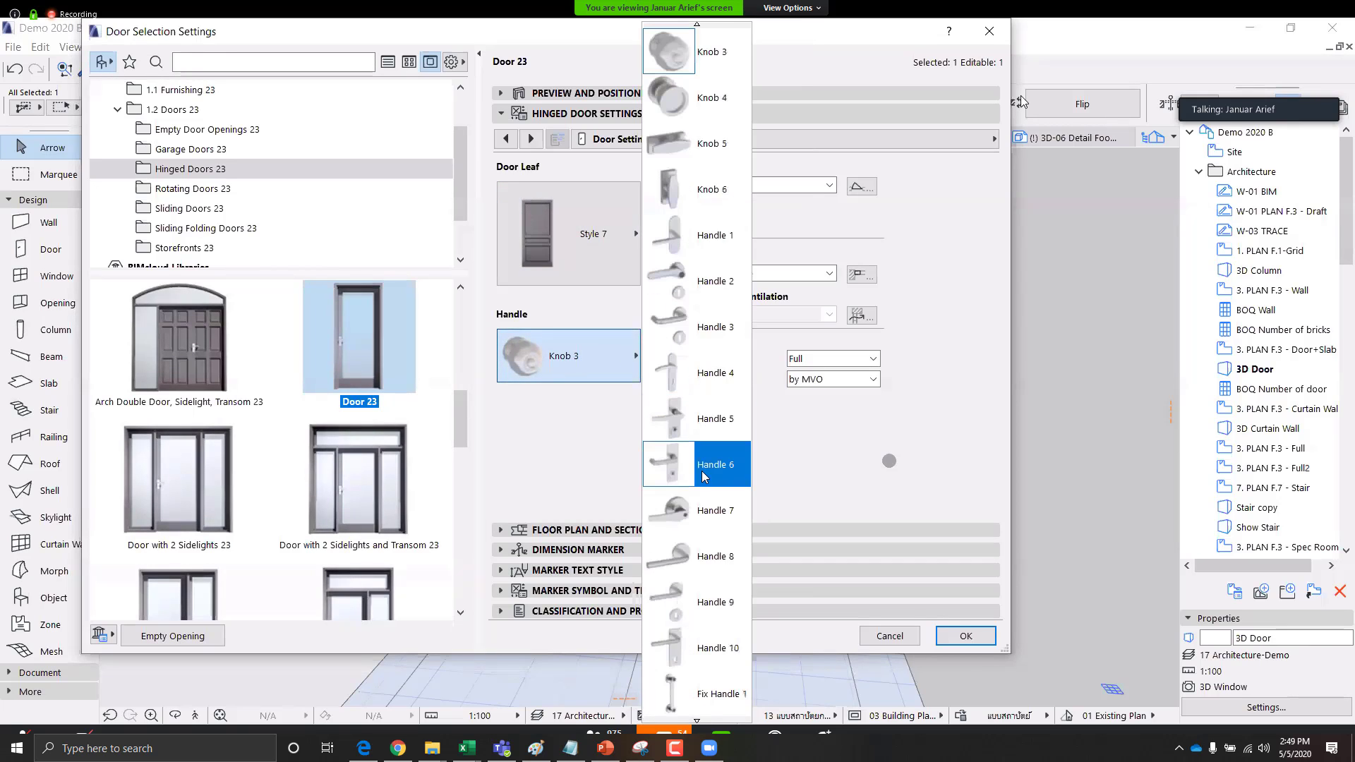
{"action": "left_click", "coordinate": [693, 423]}
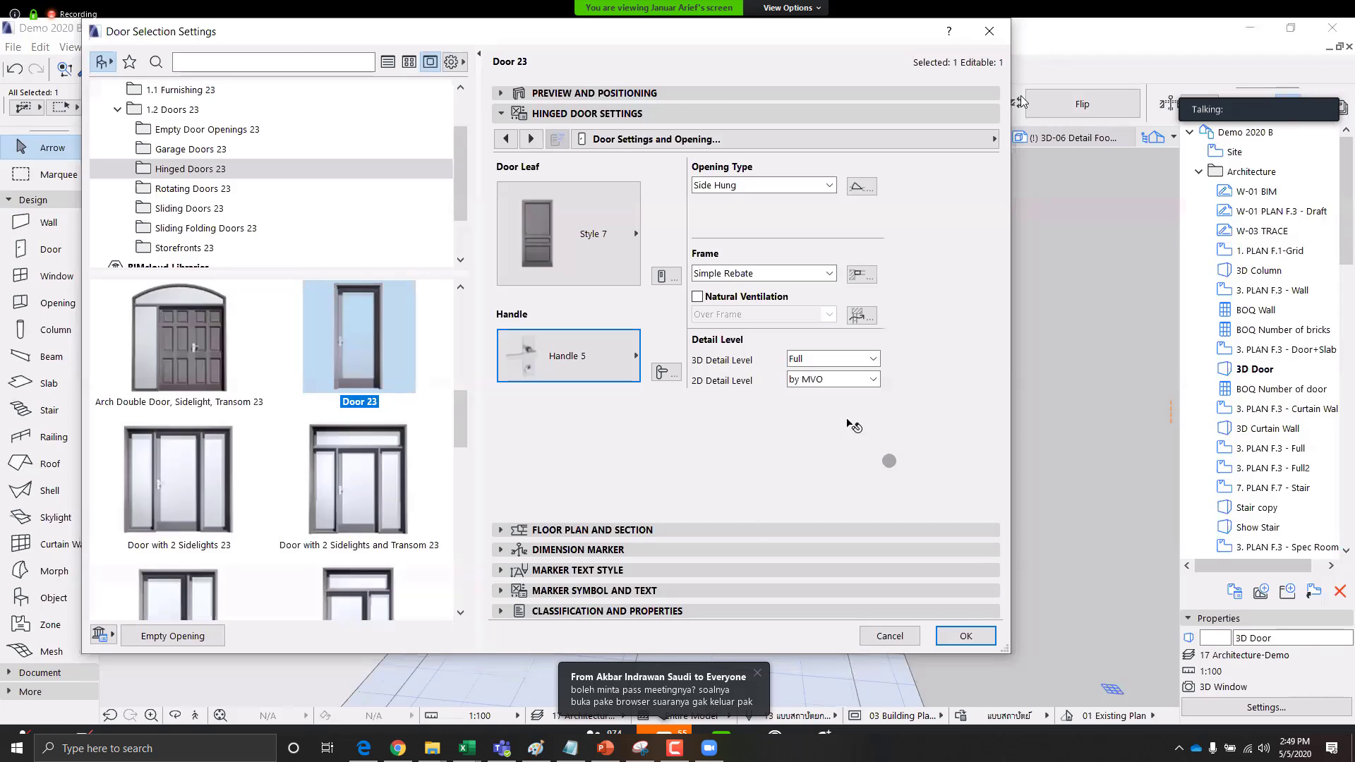
{"action": "key", "text": "Return"}
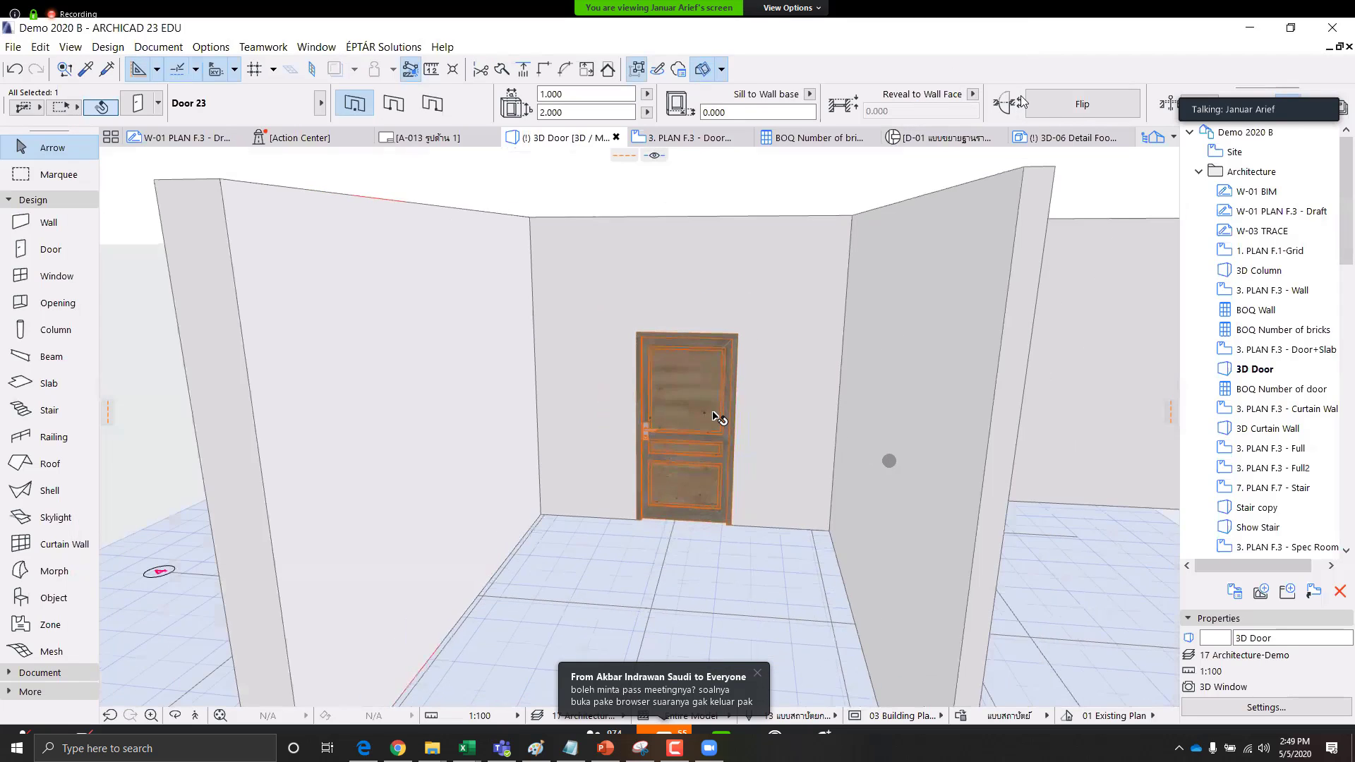
{"action": "scroll", "coordinate": [715, 416], "scroll_direction": "down", "scroll_amount": 5}
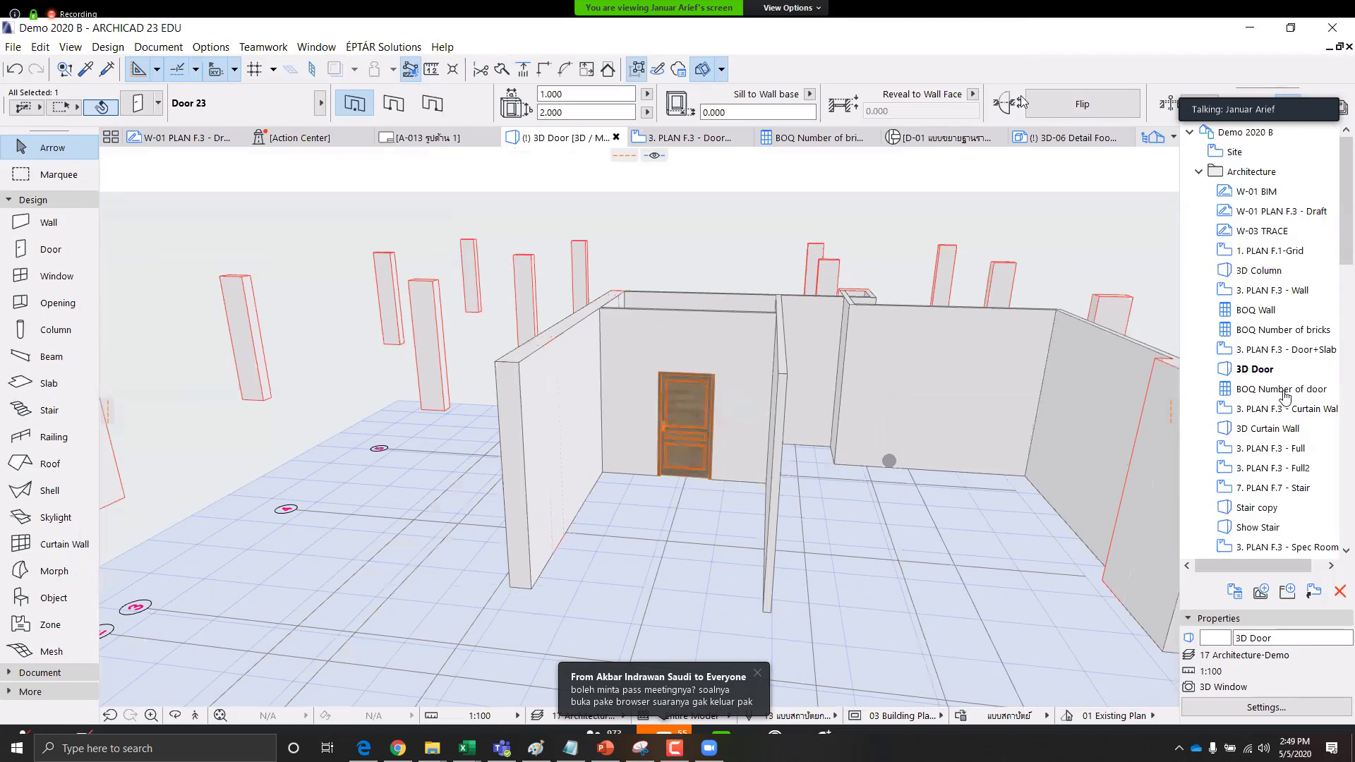
Open the BOQ Number of door schedule and examine the D17 entry and its frame material options without changing them
{"action": "double_click", "coordinate": [1284, 390]}
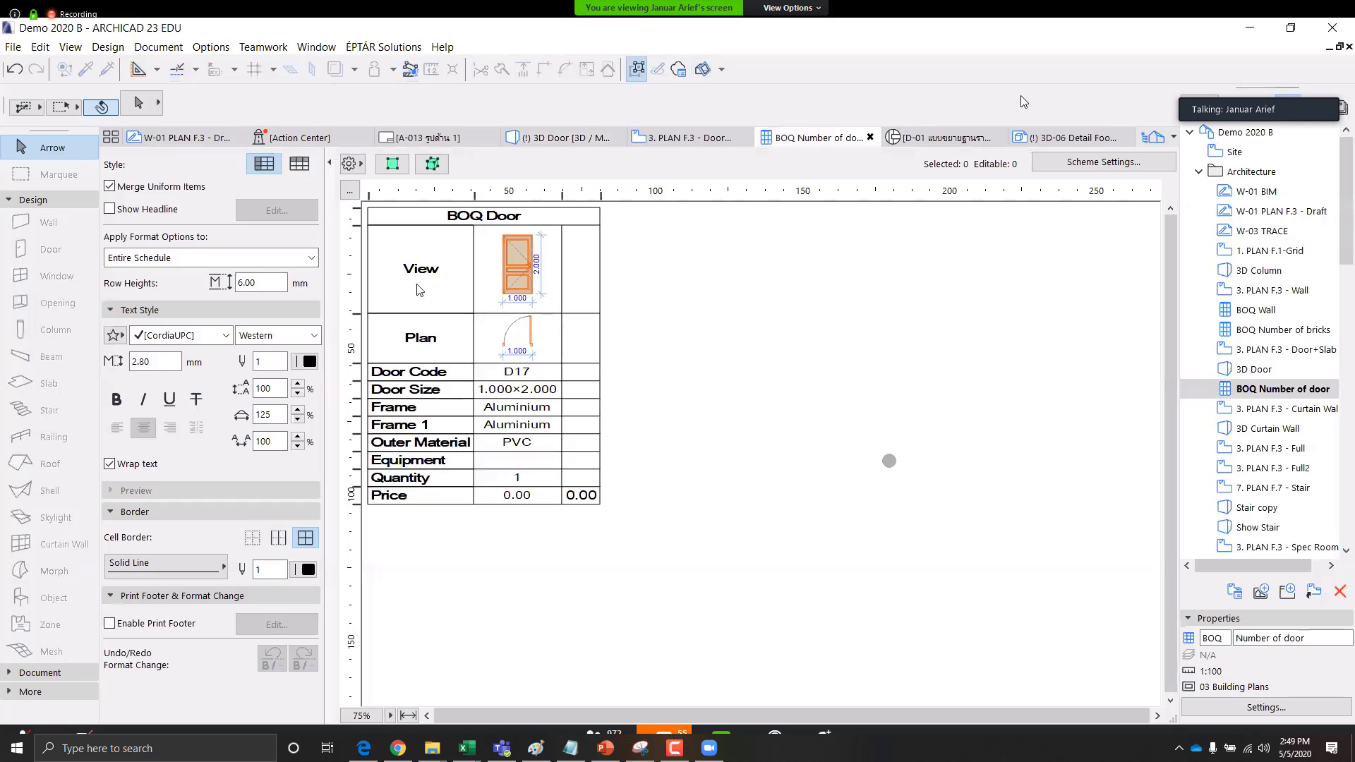
{"action": "left_click", "coordinate": [533, 374]}
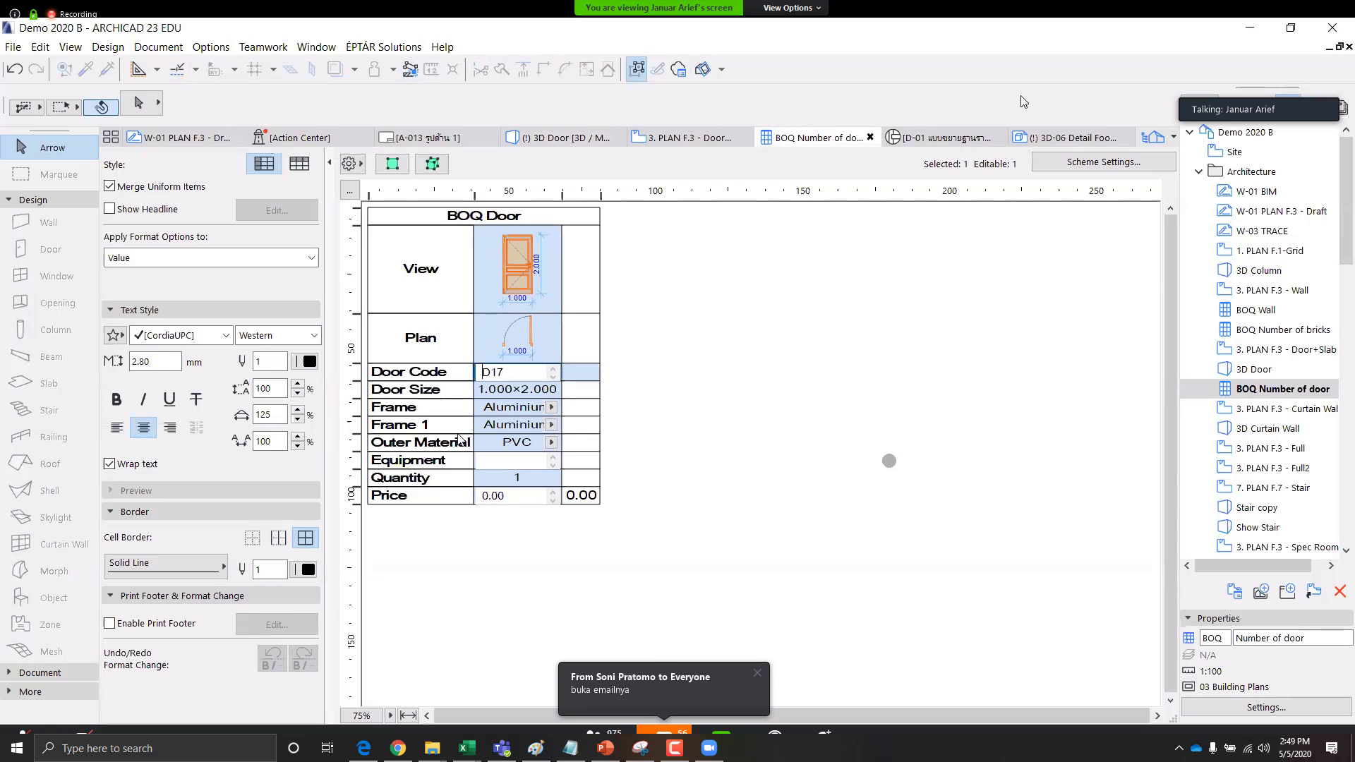
{"action": "left_click", "coordinate": [551, 407]}
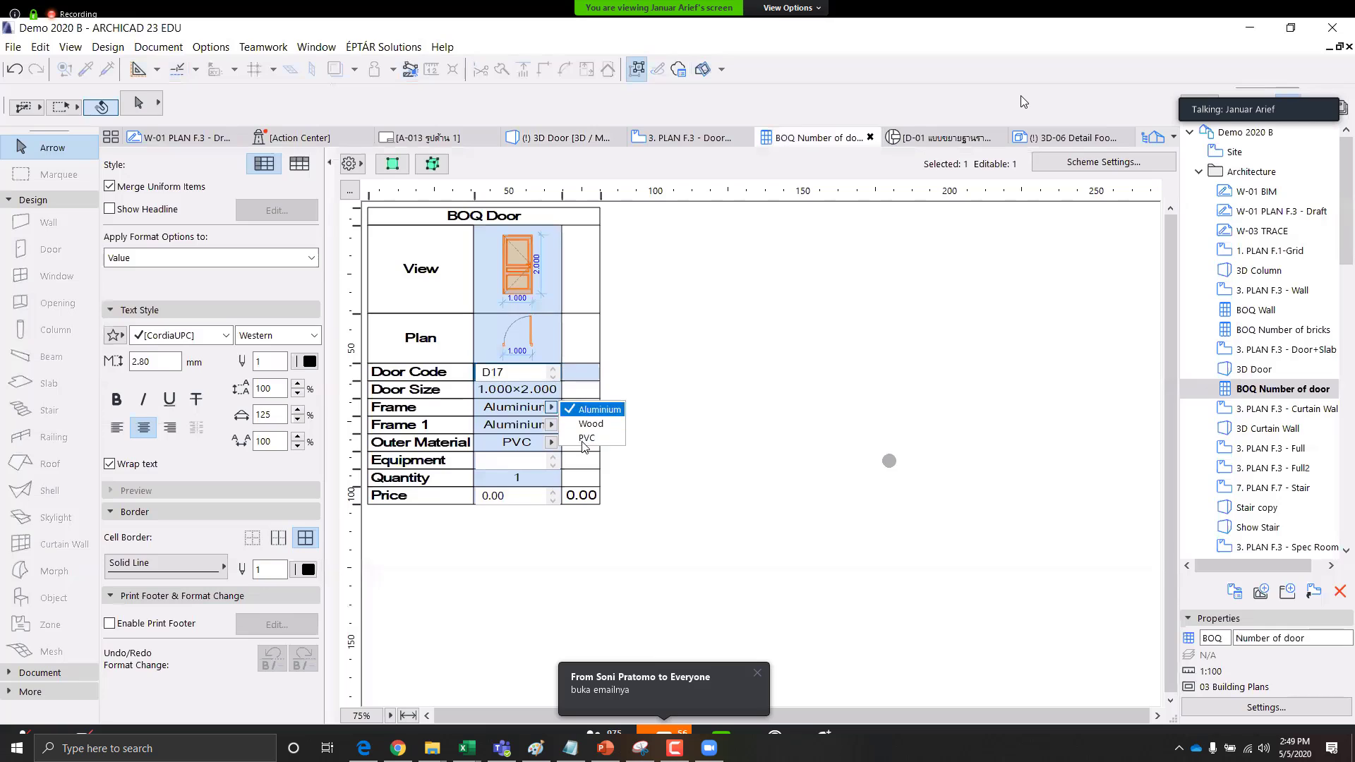
{"action": "left_click", "coordinate": [667, 381]}
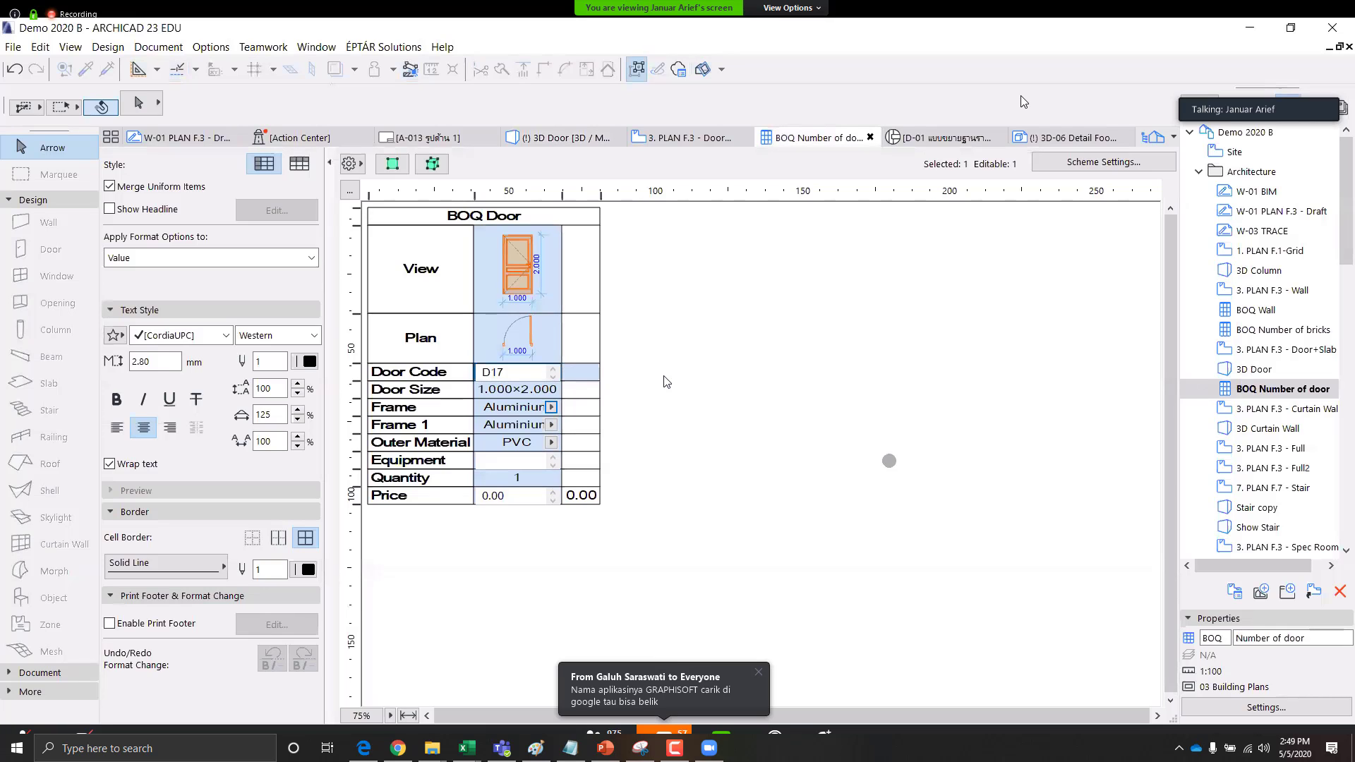
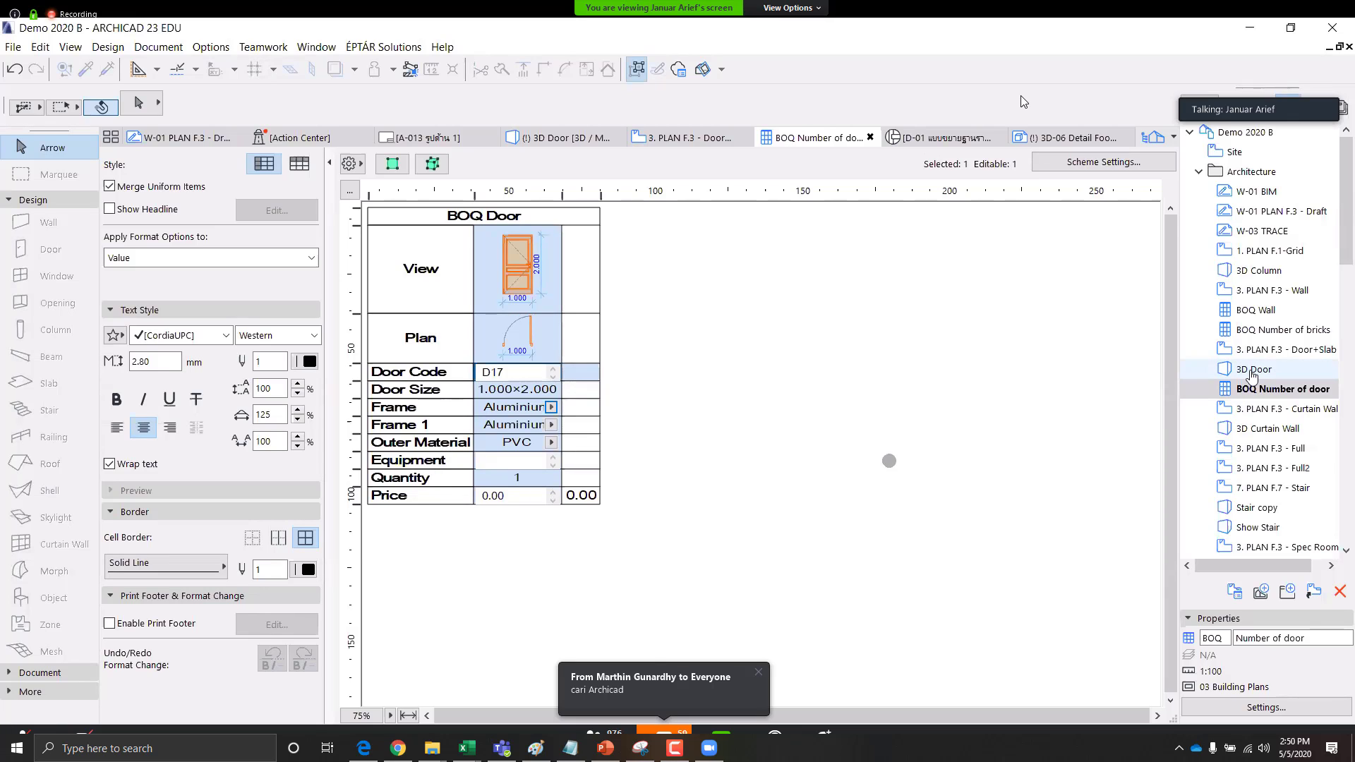
Return to the PLAN F.3 - Door+Slab view and load the white 60 x 60 tile floor favorite for the Slab tool
{"action": "left_click", "coordinate": [1268, 351]}
{"action": "double_click", "coordinate": [1268, 351]}
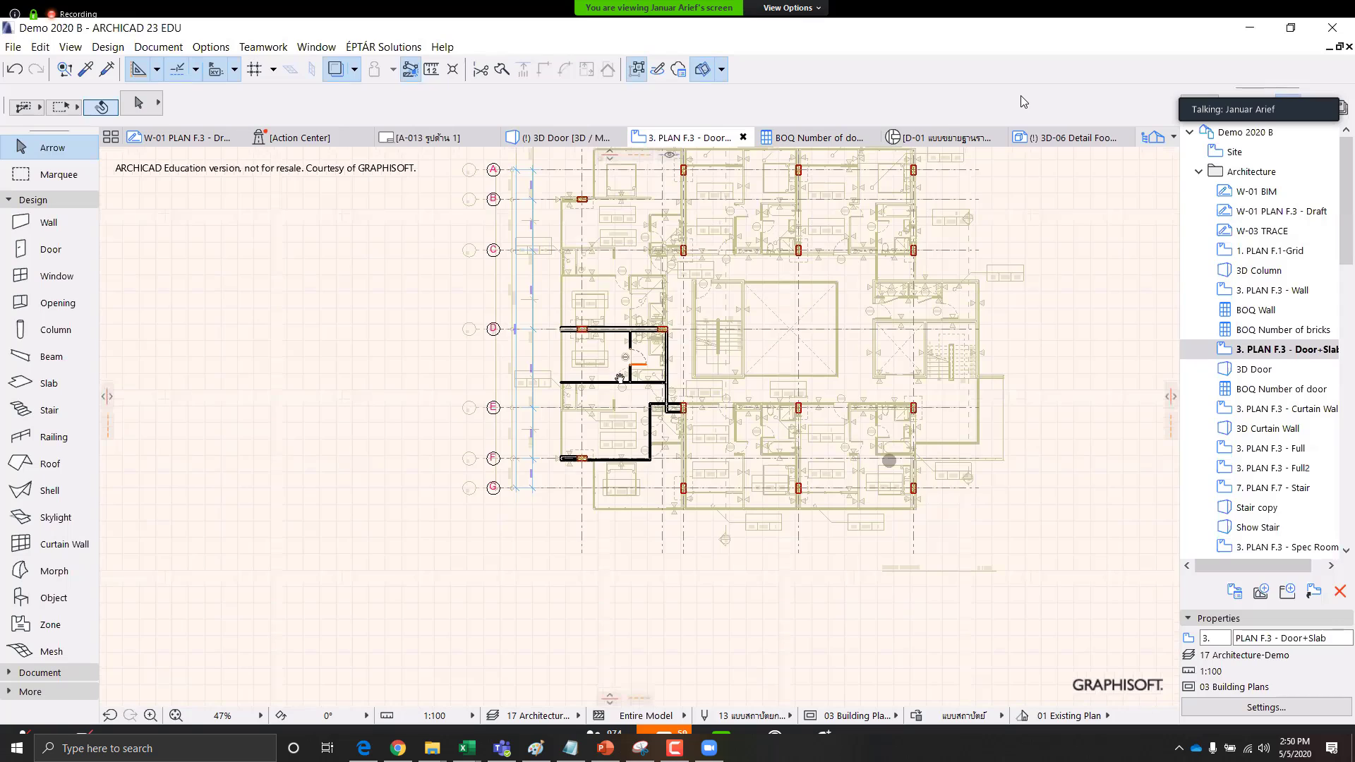
{"action": "scroll", "coordinate": [620, 379], "scroll_direction": "up", "scroll_amount": 5}
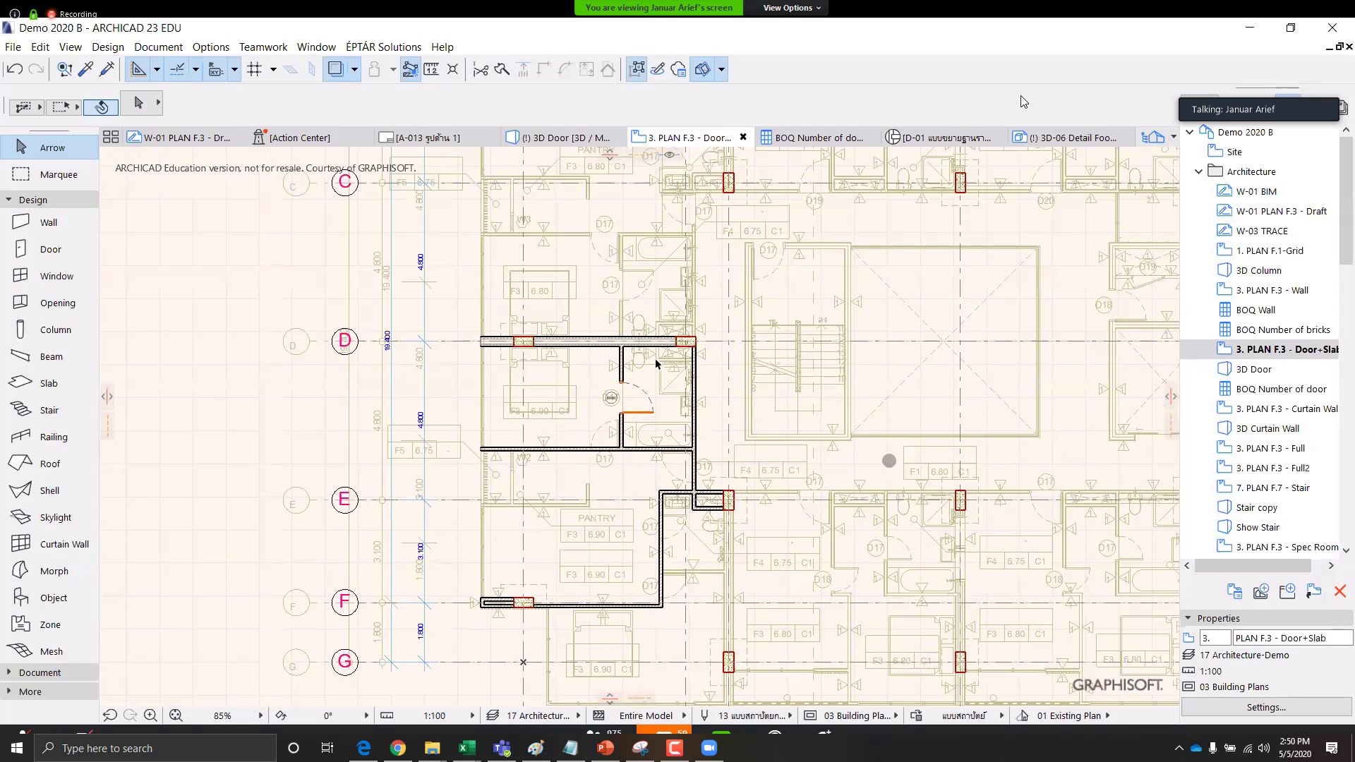
{"action": "scroll", "coordinate": [656, 363], "scroll_direction": "up", "scroll_amount": 2}
{"action": "middle_click_drag", "start_coordinate": [667, 401], "coordinate": [635, 352]}
{"action": "scroll", "coordinate": [636, 341], "scroll_direction": "up", "scroll_amount": 1}
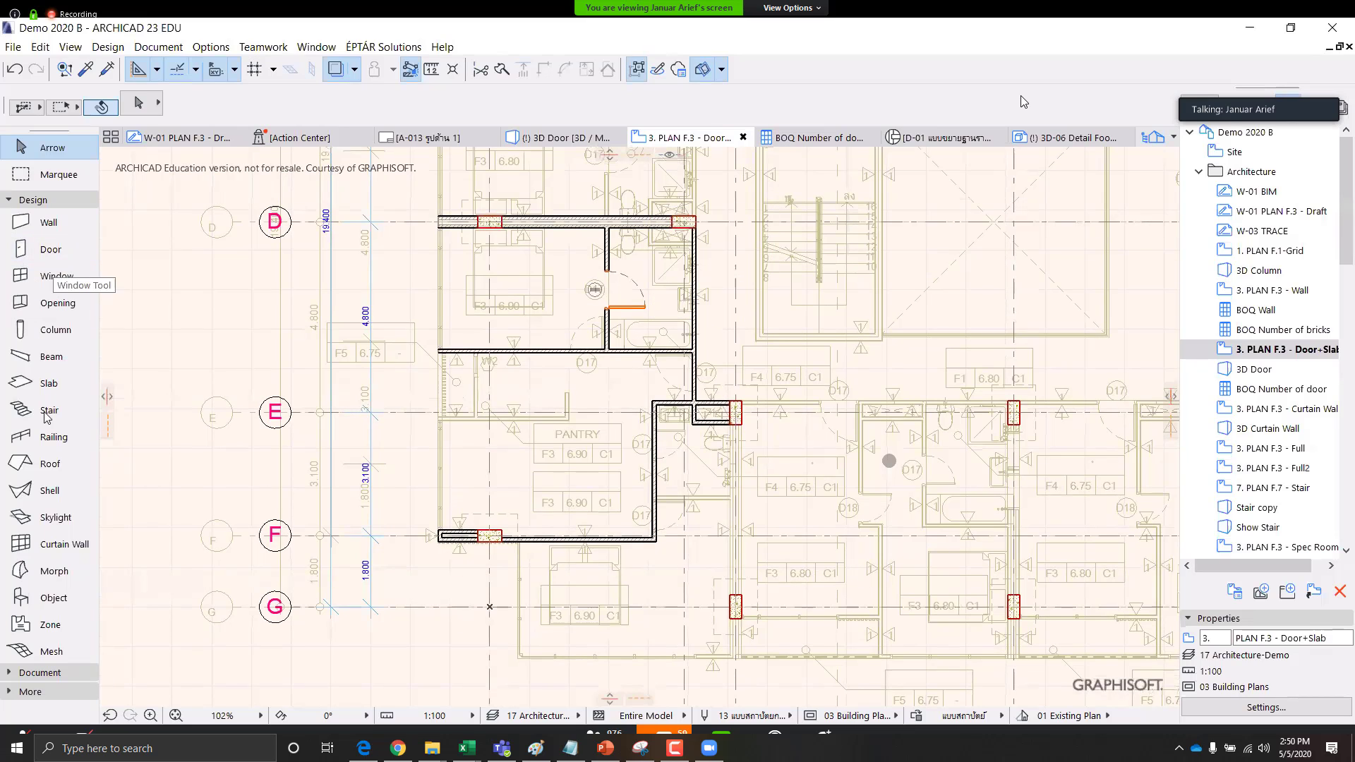
{"action": "left_click", "coordinate": [92, 384]}
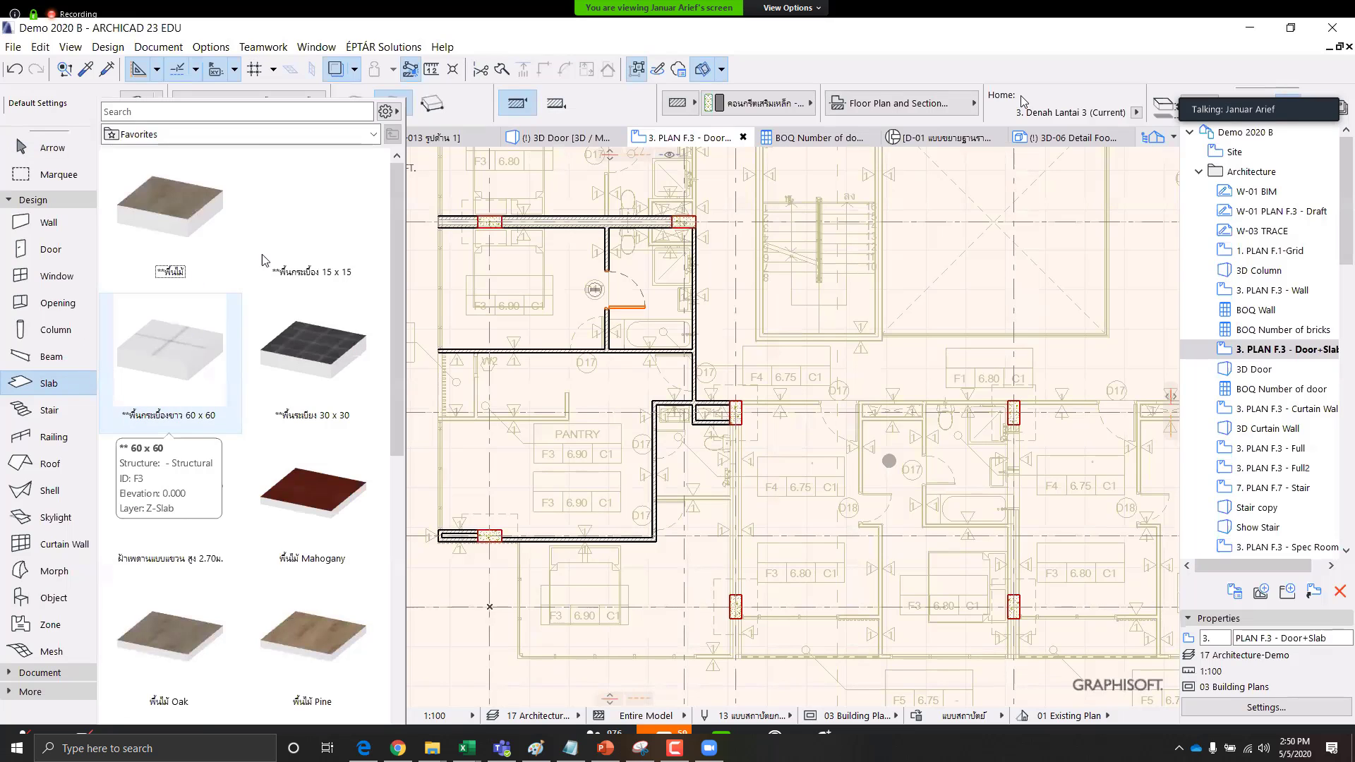
{"action": "double_click", "coordinate": [172, 341]}
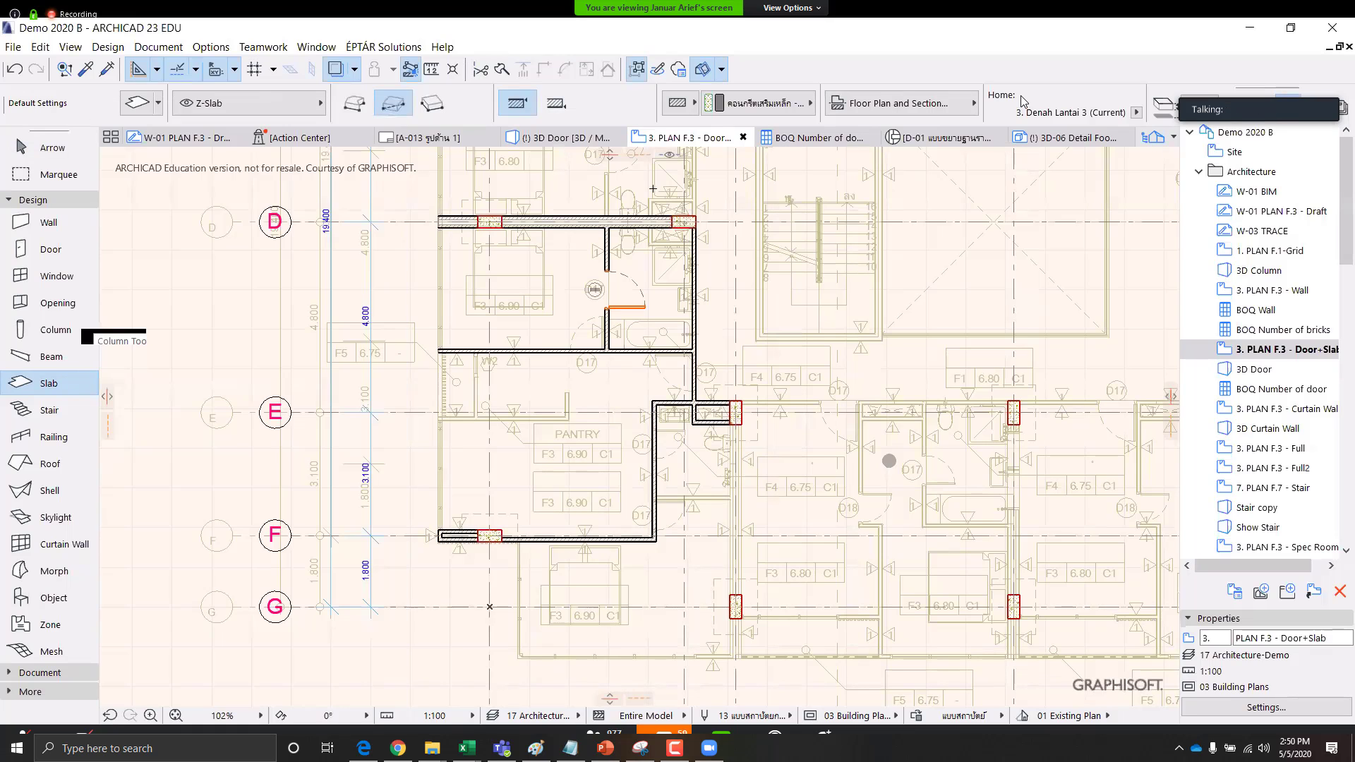
{"action": "scroll", "coordinate": [455, 216], "scroll_direction": "up", "scroll_amount": 5}
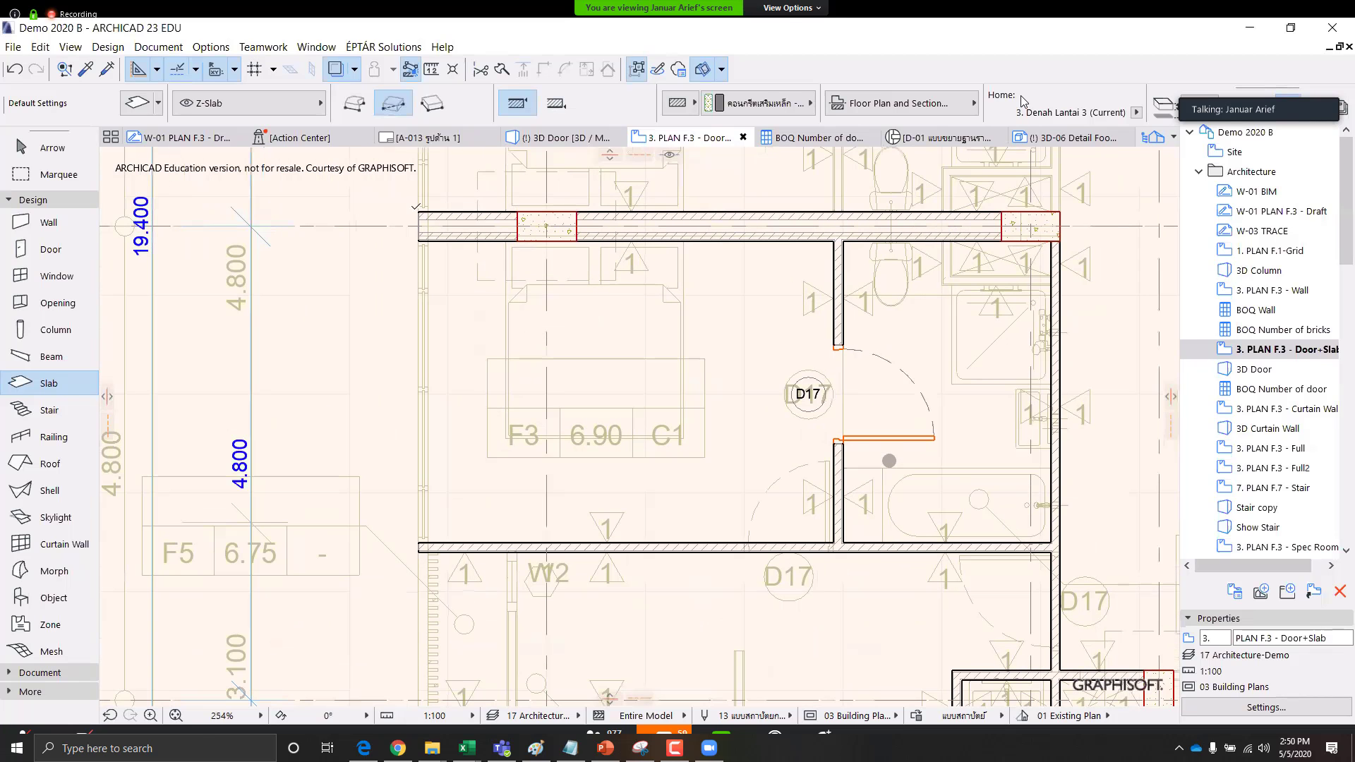
Draw a rectangular slab about 7.57 by 11.15 m from the outer wall corner at axis D to the traced plan's far corner below axis G
{"action": "left_click", "coordinate": [434, 221]}
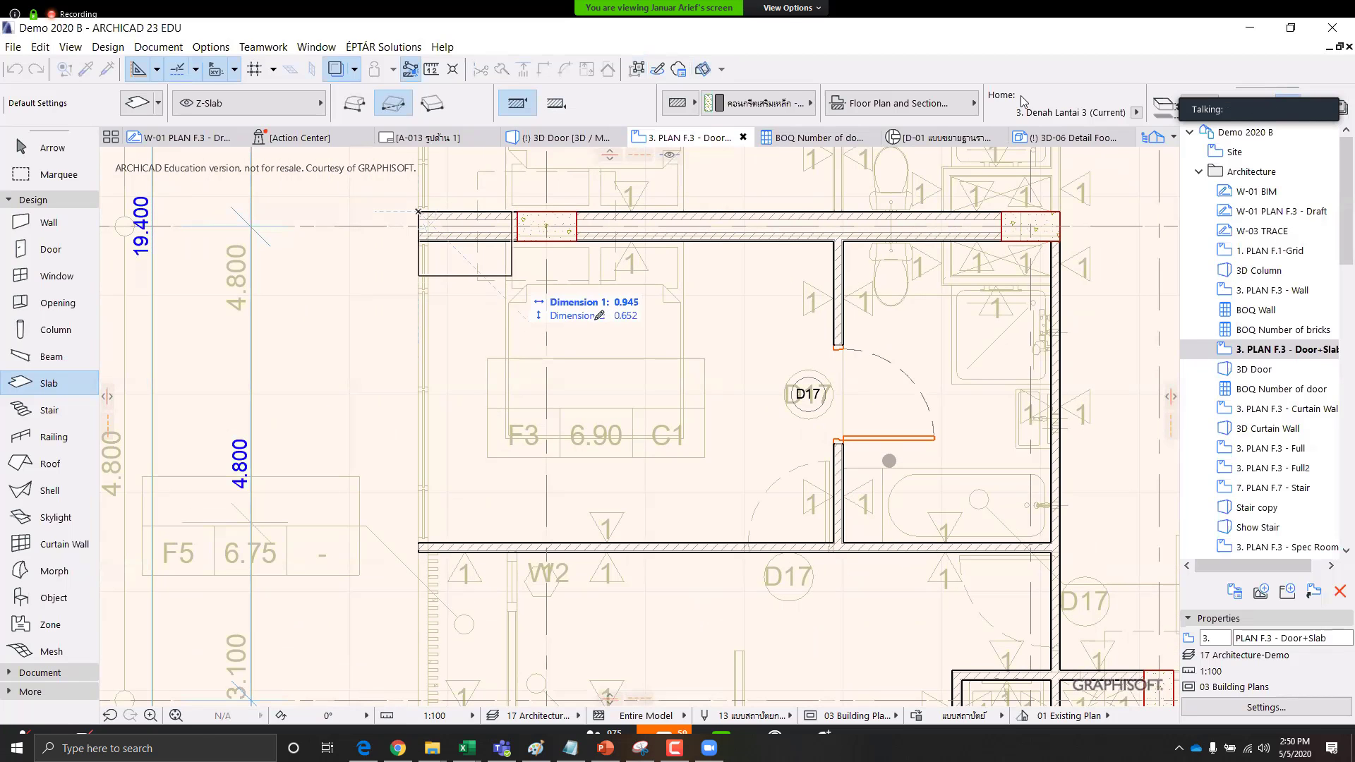
{"action": "scroll", "coordinate": [708, 598], "scroll_direction": "down", "scroll_amount": 4}
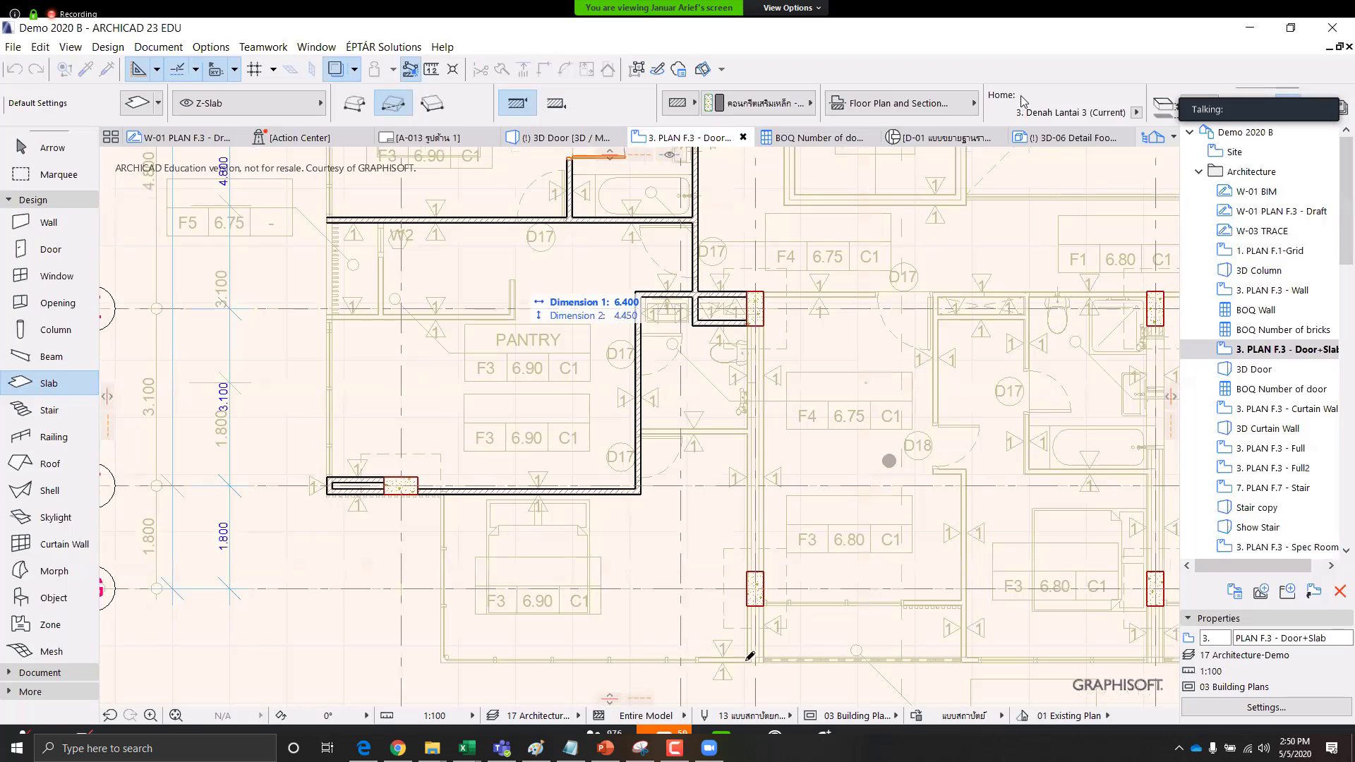
{"action": "scroll", "coordinate": [756, 655], "scroll_direction": "up", "scroll_amount": 4}
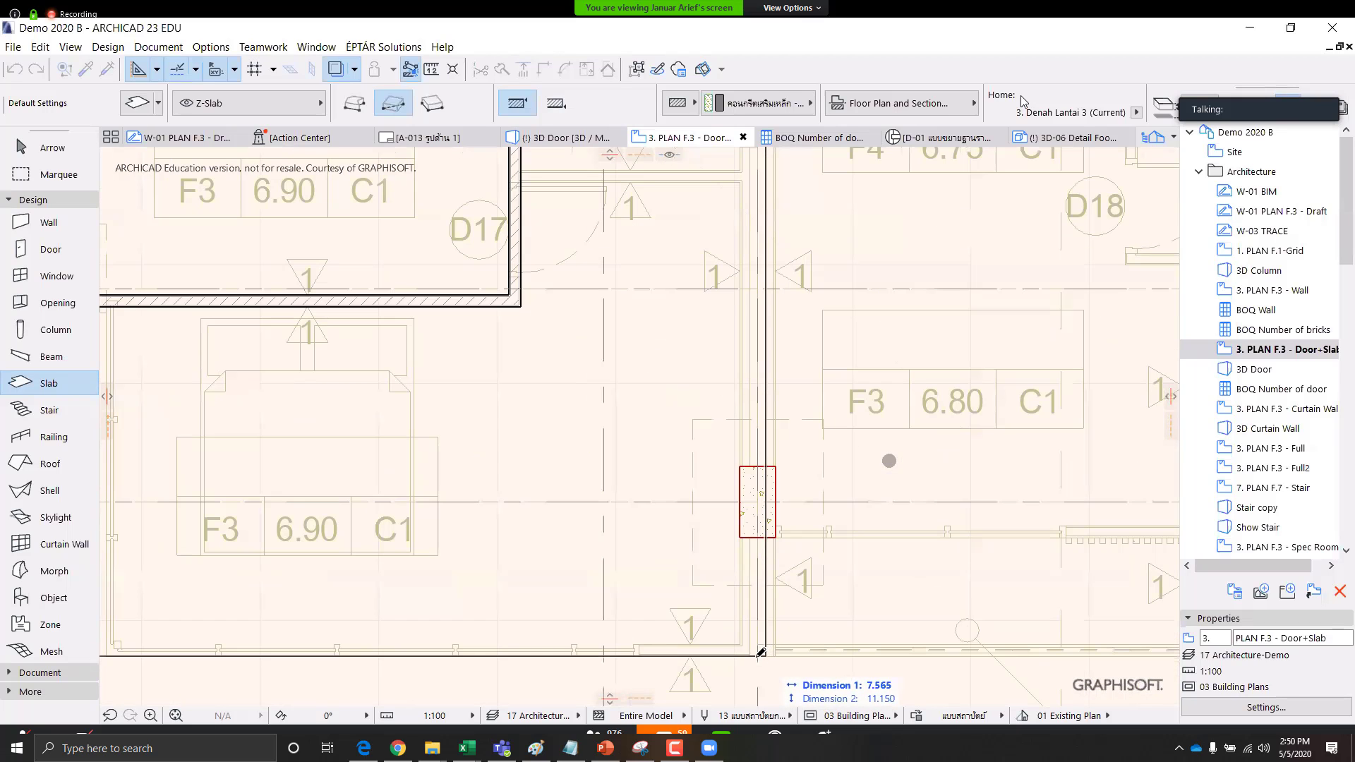
{"action": "left_click", "coordinate": [758, 656]}
{"action": "scroll", "coordinate": [672, 551], "scroll_direction": "down", "scroll_amount": 4}
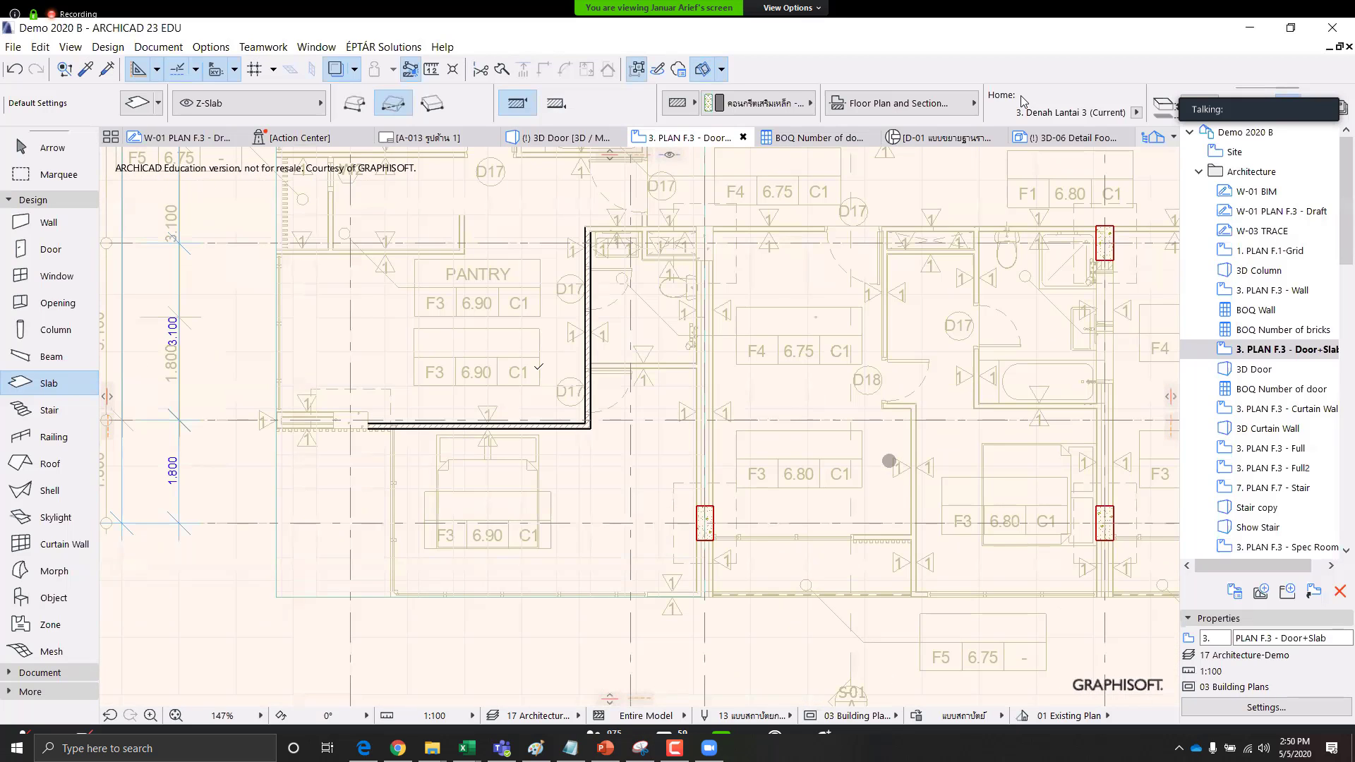
{"action": "middle_click_drag", "start_coordinate": [522, 339], "coordinate": [657, 562]}
{"action": "scroll", "coordinate": [438, 356], "scroll_direction": "down", "scroll_amount": 3}
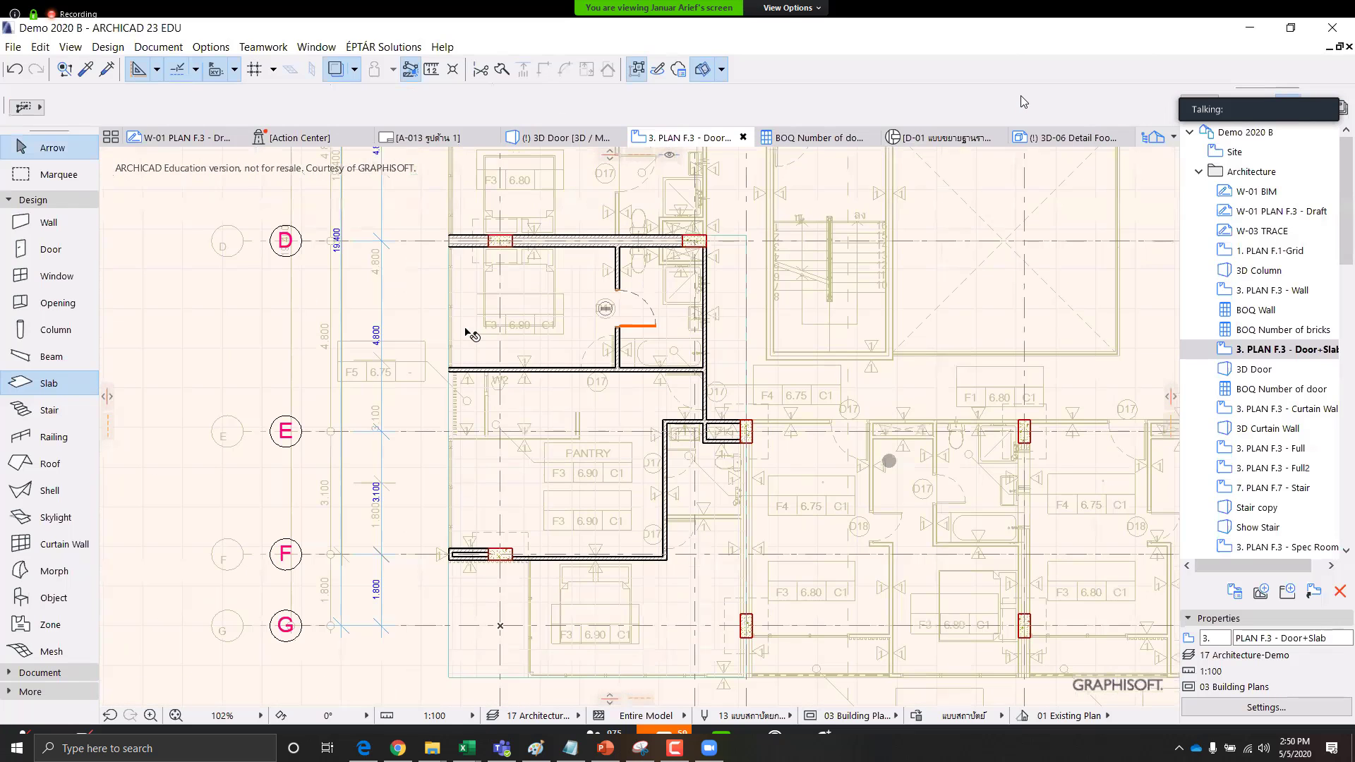
Select the new slab and subtract its corner outside the bathroom wall, from axis D down to the shaft wall
{"action": "key", "text": "shift+F1"}
{"action": "left_click", "coordinate": [614, 410]}
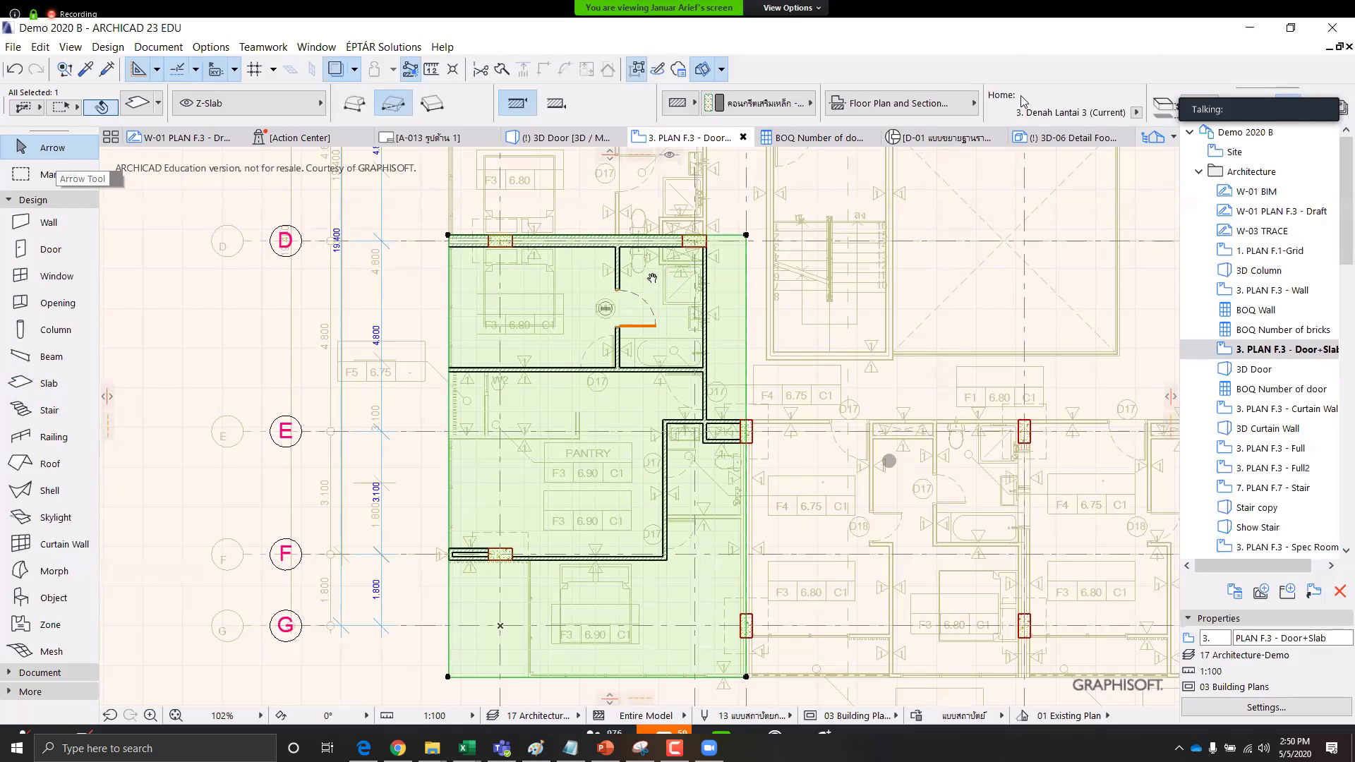
{"action": "middle_click_drag", "start_coordinate": [652, 278], "coordinate": [630, 282]}
{"action": "scroll", "coordinate": [735, 245], "scroll_direction": "up", "scroll_amount": 6}
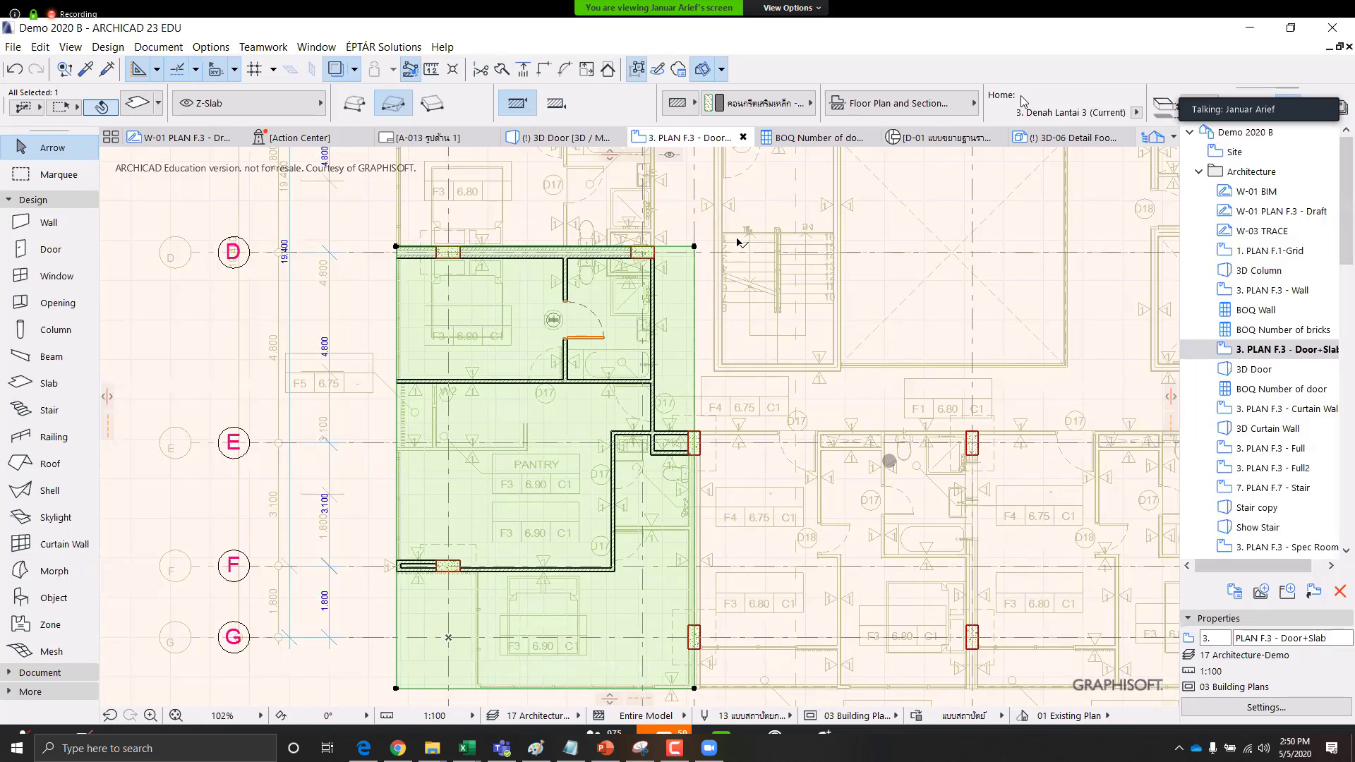
{"action": "left_click", "coordinate": [736, 237]}
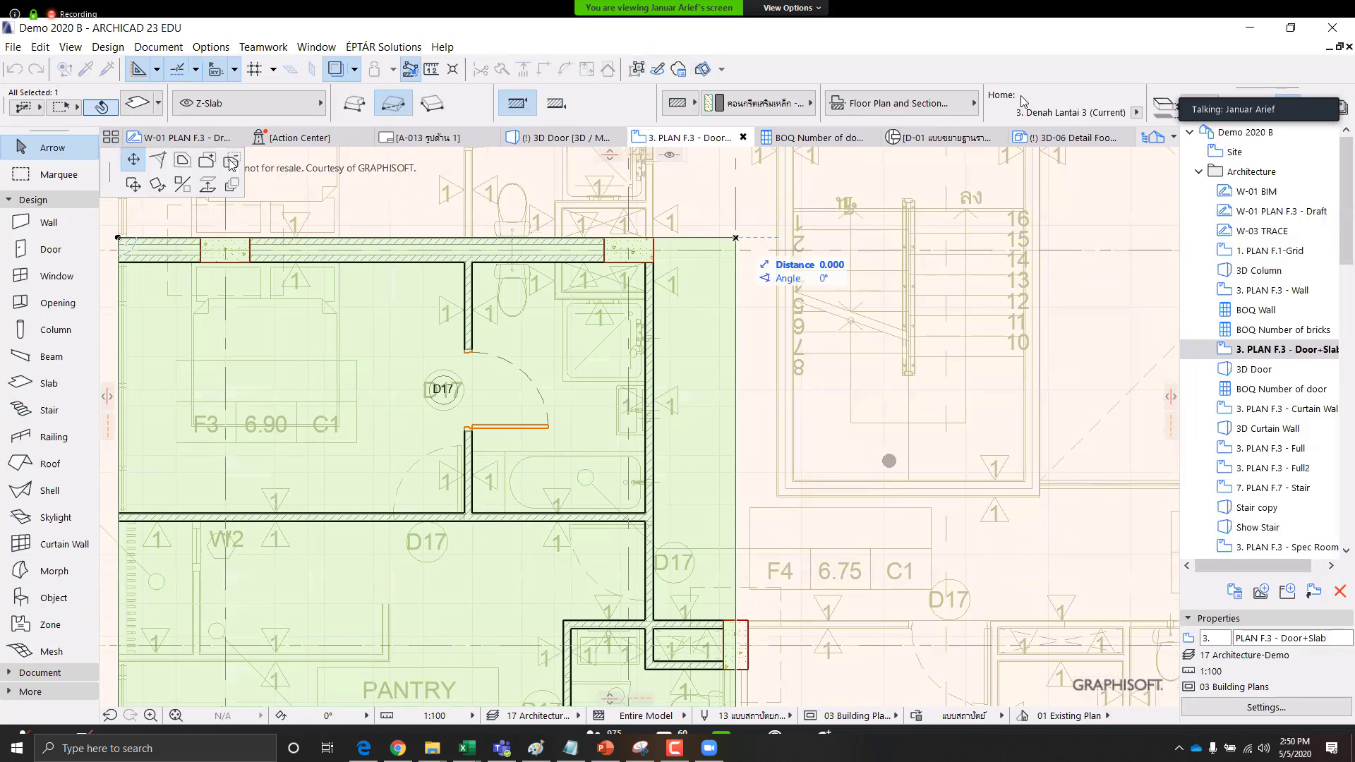
{"action": "left_click", "coordinate": [231, 160]}
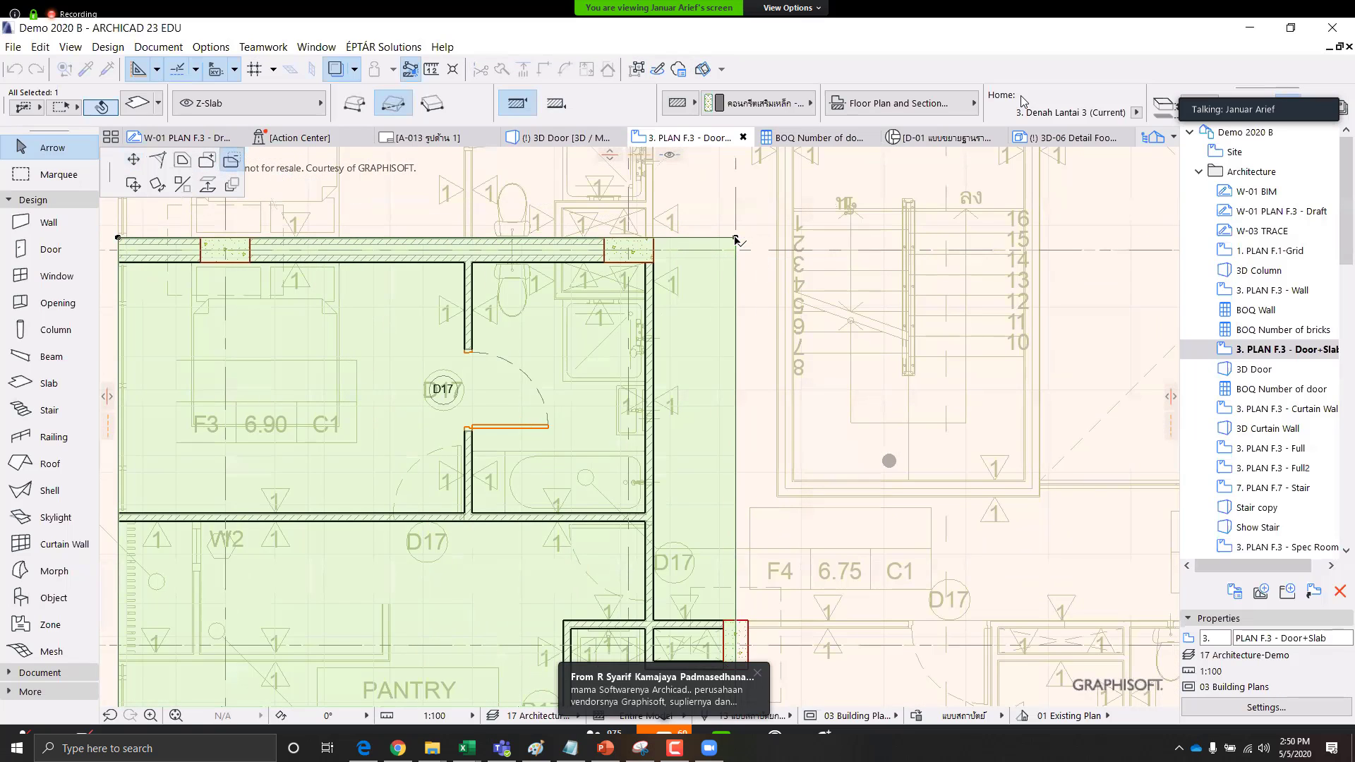
{"action": "left_click", "coordinate": [660, 616]}
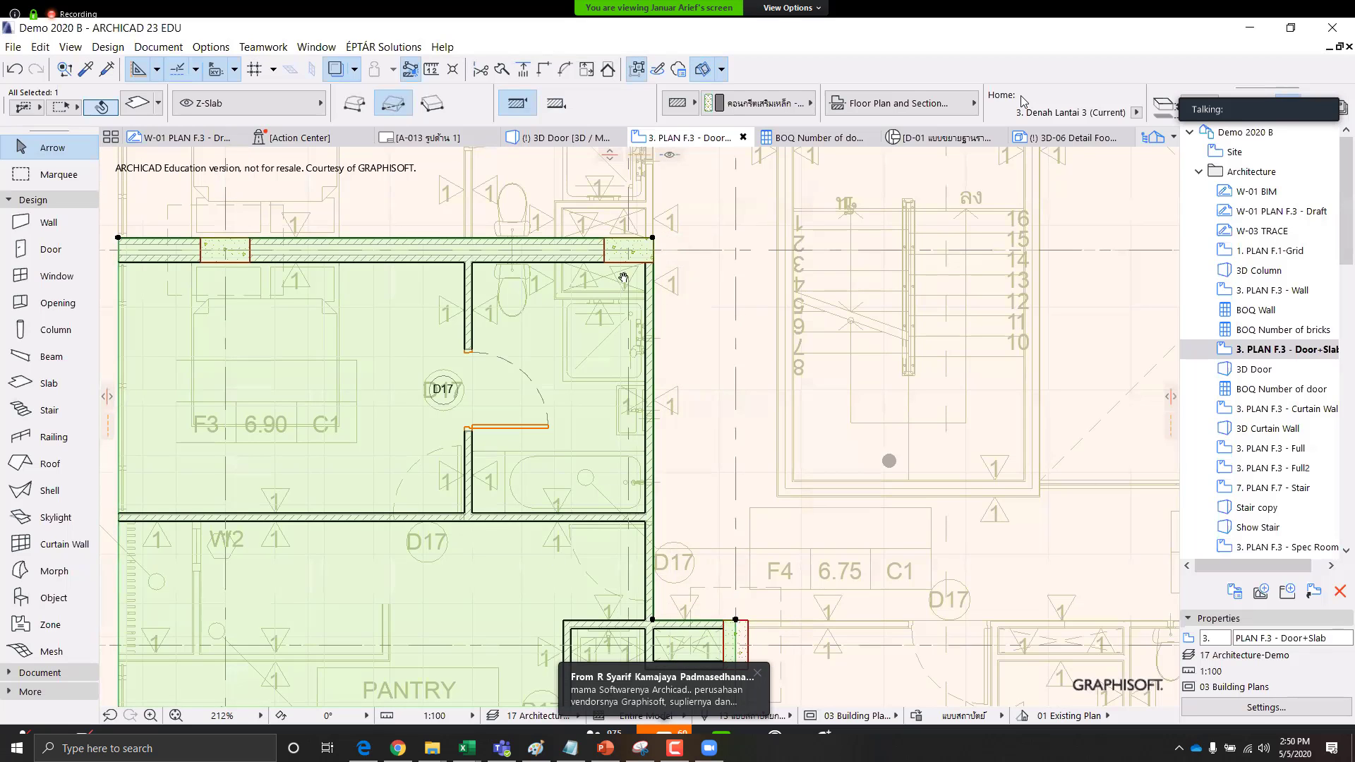
Subtract a rectangle about 2.04 m wide from the slab's corner near axis G, up to the underside of the wall at axis F
{"action": "scroll", "coordinate": [653, 423], "scroll_direction": "down", "scroll_amount": 6}
{"action": "middle_click_drag", "start_coordinate": [654, 426], "coordinate": [703, 247]}
{"action": "middle_click_drag", "start_coordinate": [516, 533], "coordinate": [560, 590]}
{"action": "scroll", "coordinate": [487, 544], "scroll_direction": "up", "scroll_amount": 6}
{"action": "left_click", "coordinate": [517, 552]}
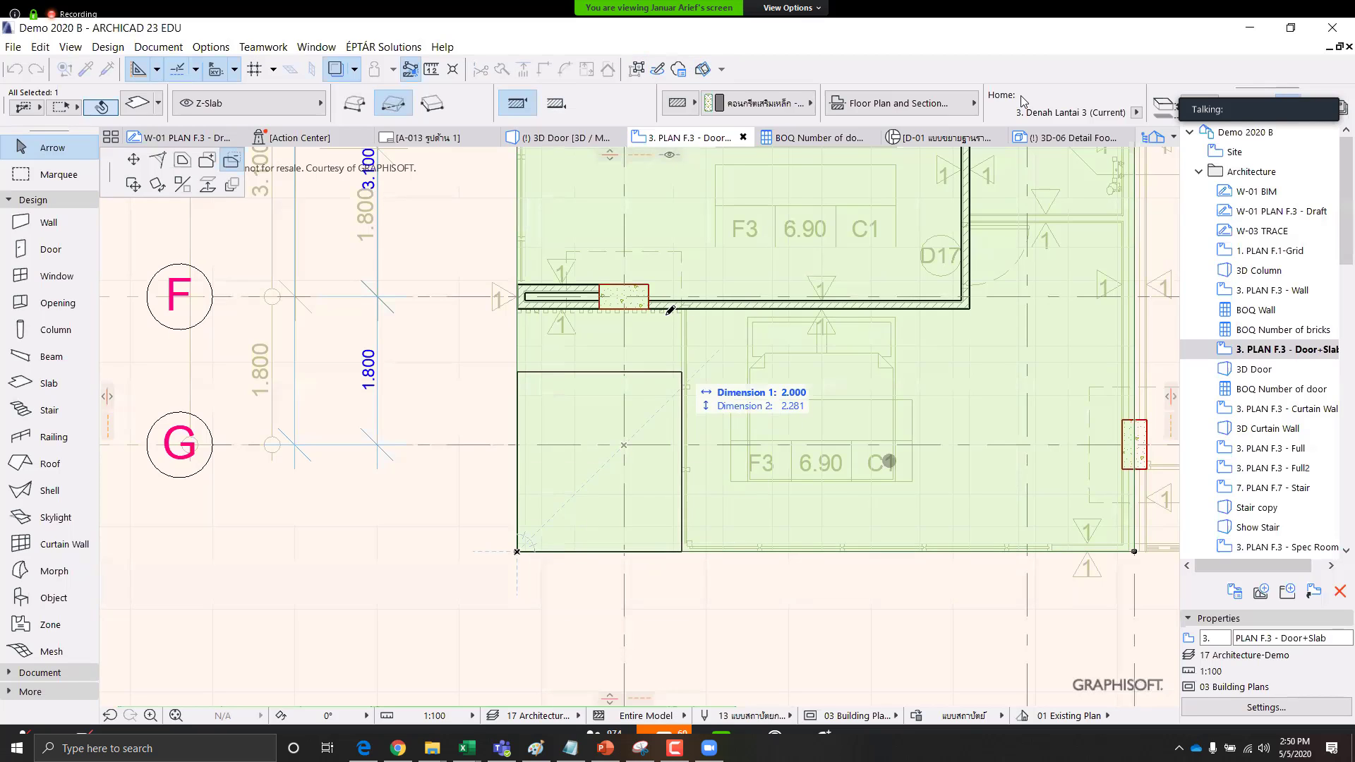
{"action": "scroll", "coordinate": [674, 314], "scroll_direction": "up", "scroll_amount": 7}
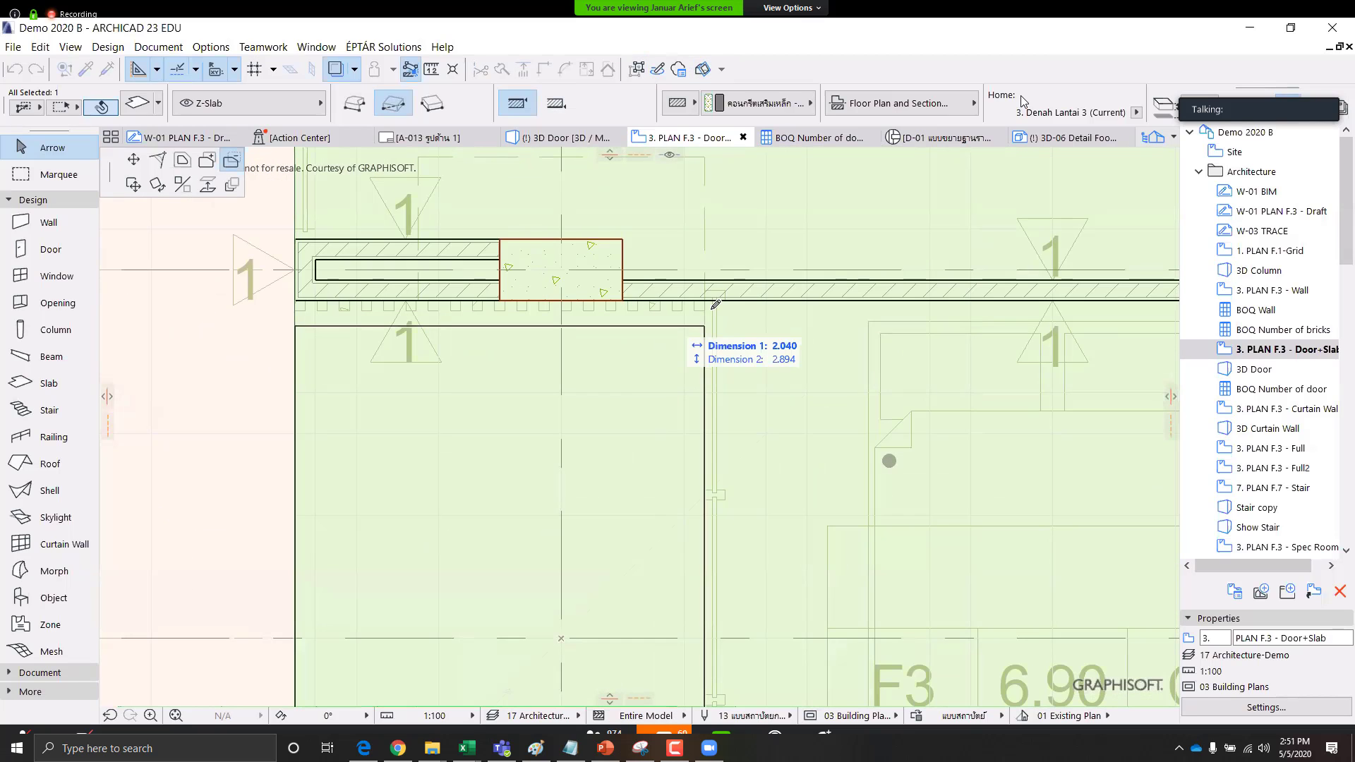
{"action": "left_click", "coordinate": [714, 304]}
{"action": "scroll", "coordinate": [628, 383], "scroll_direction": "down", "scroll_amount": 5}
{"action": "scroll", "coordinate": [626, 383], "scroll_direction": "down", "scroll_amount": 3}
{"action": "middle_click_drag", "start_coordinate": [626, 383], "coordinate": [371, 559]}
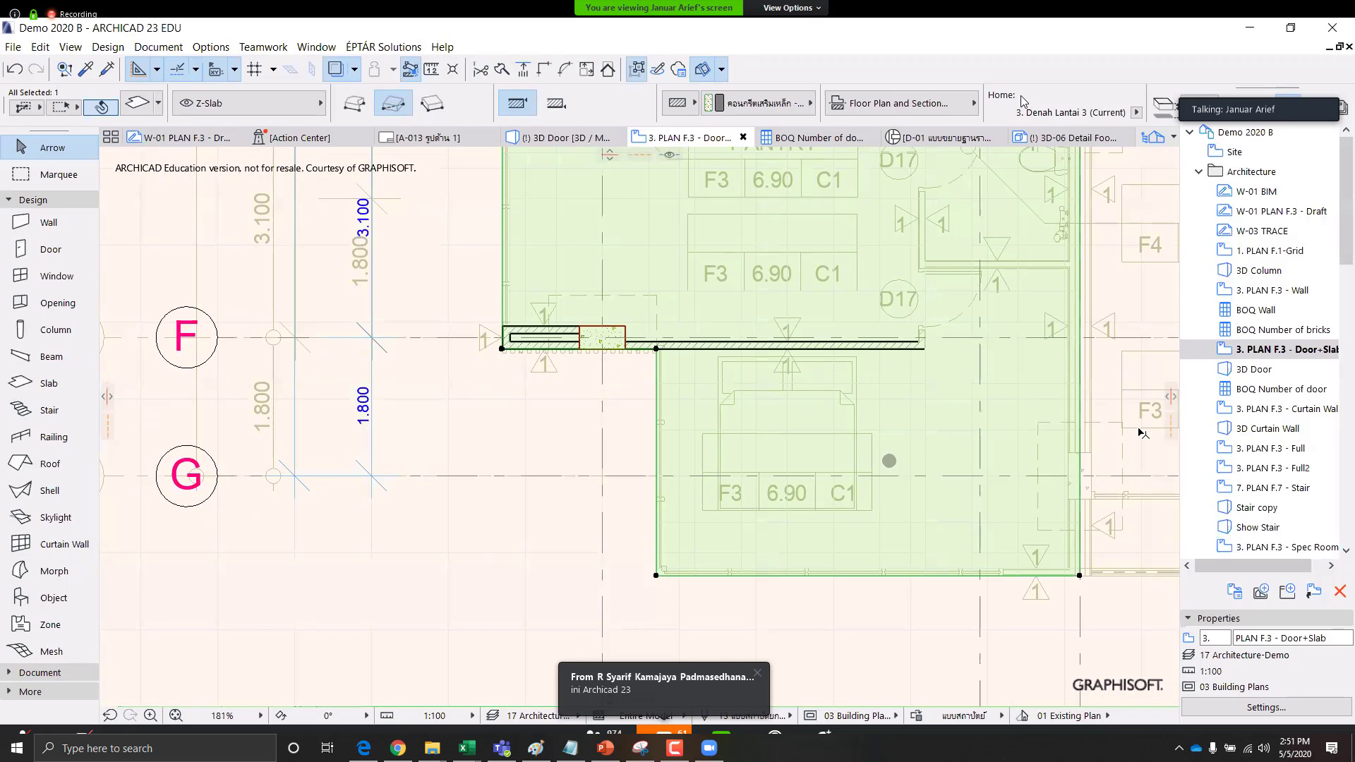
Inspect the tiled slab, walls and door in the 3D Door view, and open the BOQ Number of door schedule
{"action": "double_click", "coordinate": [1269, 374]}
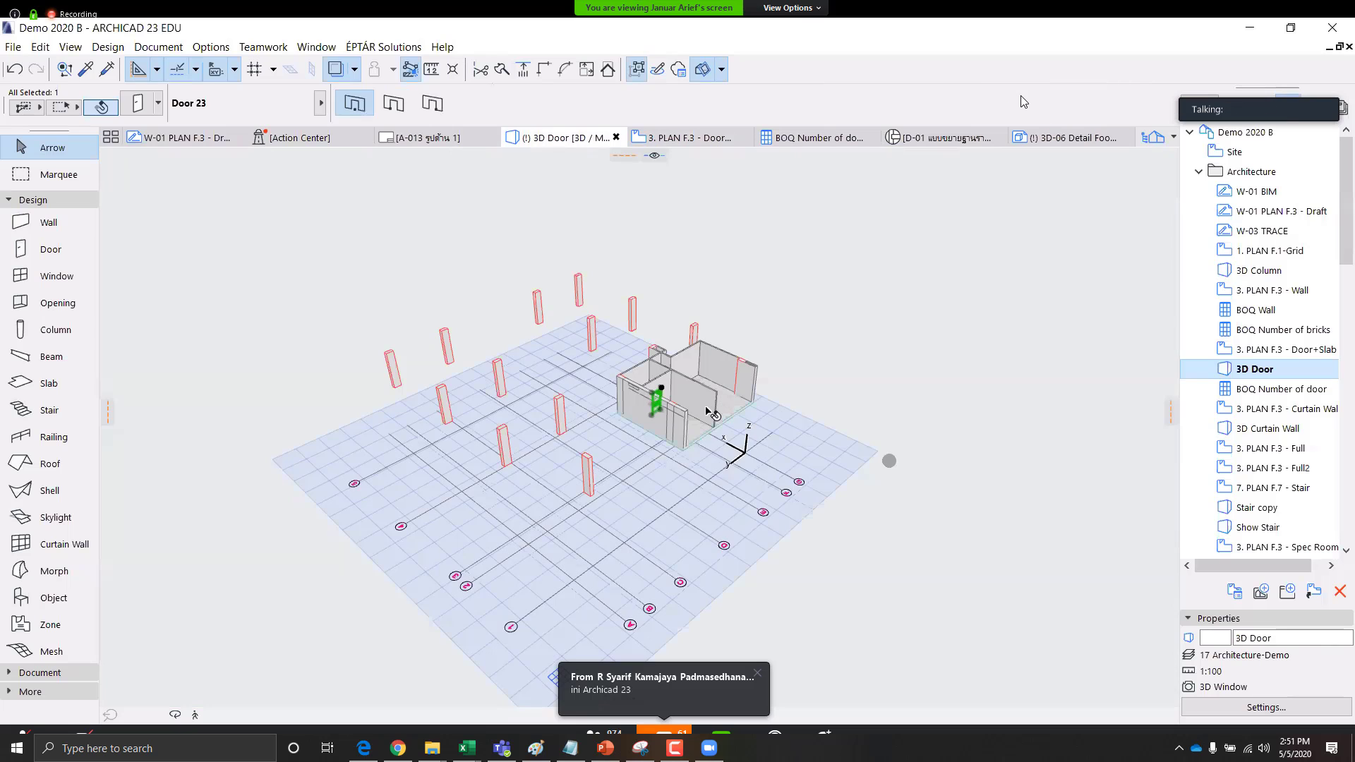
{"action": "scroll", "coordinate": [720, 395], "scroll_direction": "up", "scroll_amount": 3}
{"action": "scroll", "coordinate": [568, 416], "scroll_direction": "up", "scroll_amount": 5}
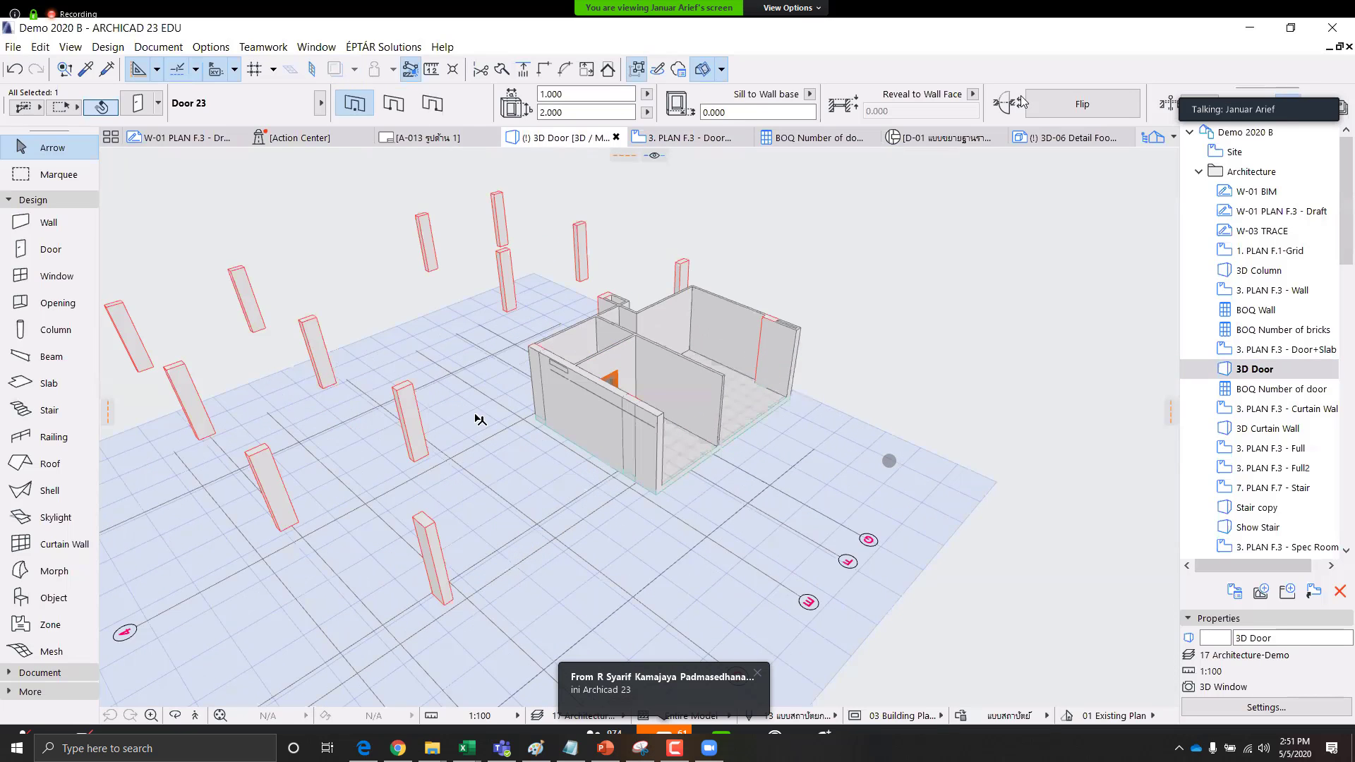
{"action": "middle_click_drag", "start_coordinate": [688, 455], "coordinate": [705, 494], "text": "shift"}
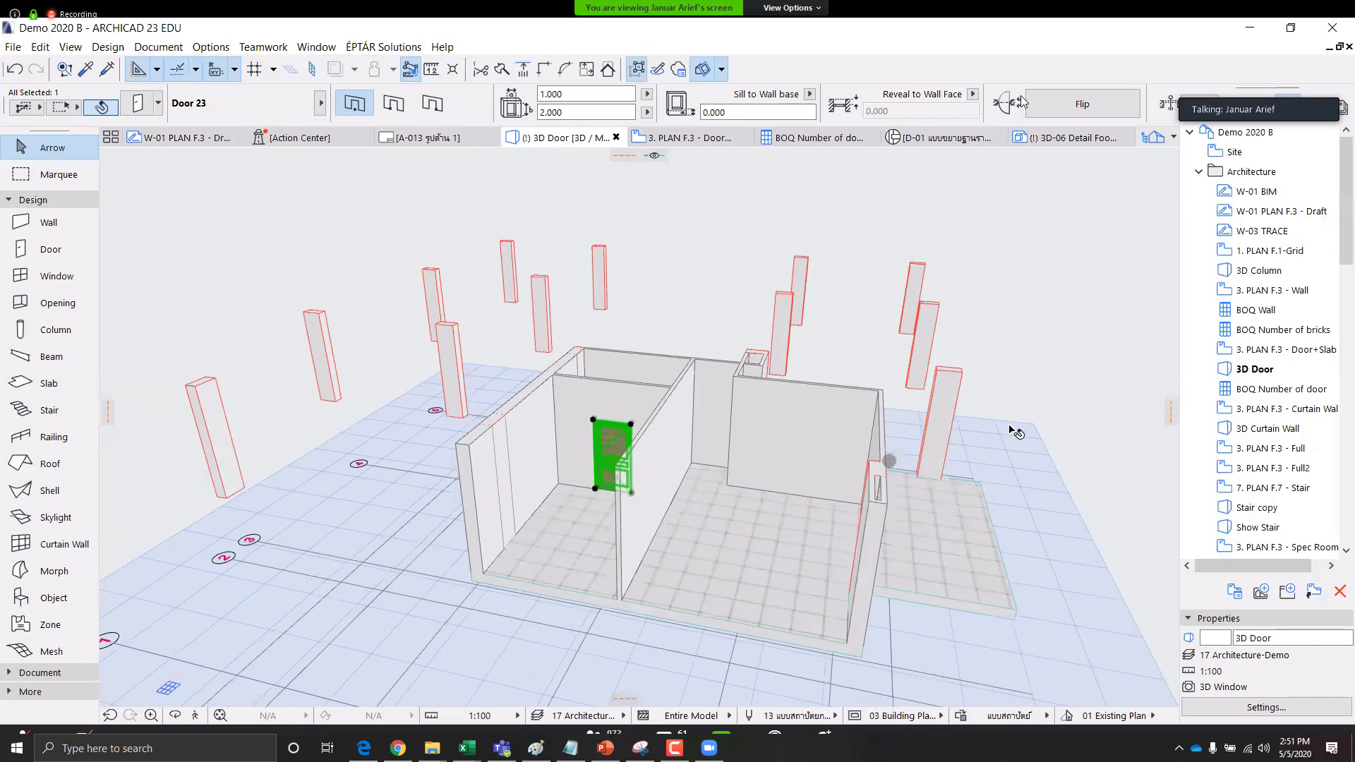
{"action": "left_click", "coordinate": [1264, 390]}
{"action": "double_click", "coordinate": [1263, 391]}
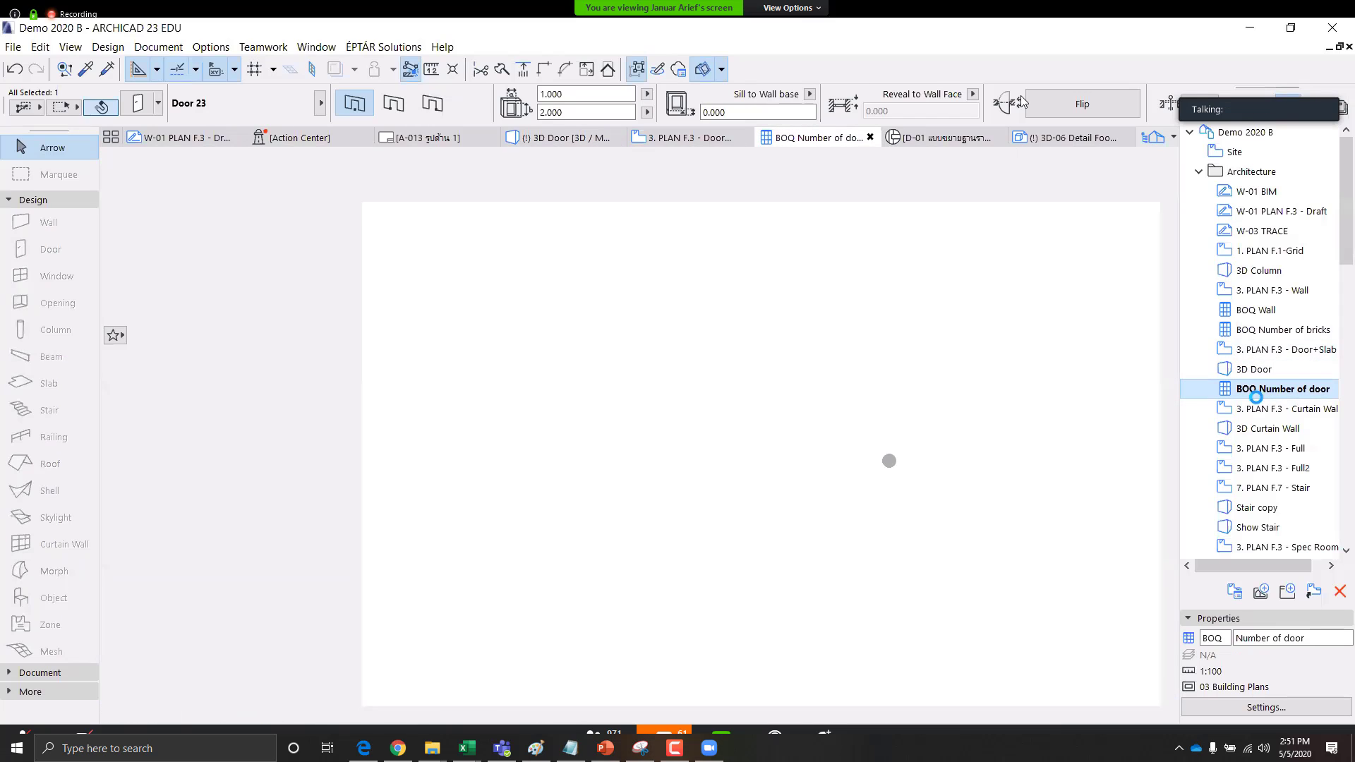
Open the PLAN F.3 - Curtain Wall 2D view, look over the completed layout and activate the Curtain Wall tool
{"action": "left_click", "coordinate": [1268, 409]}
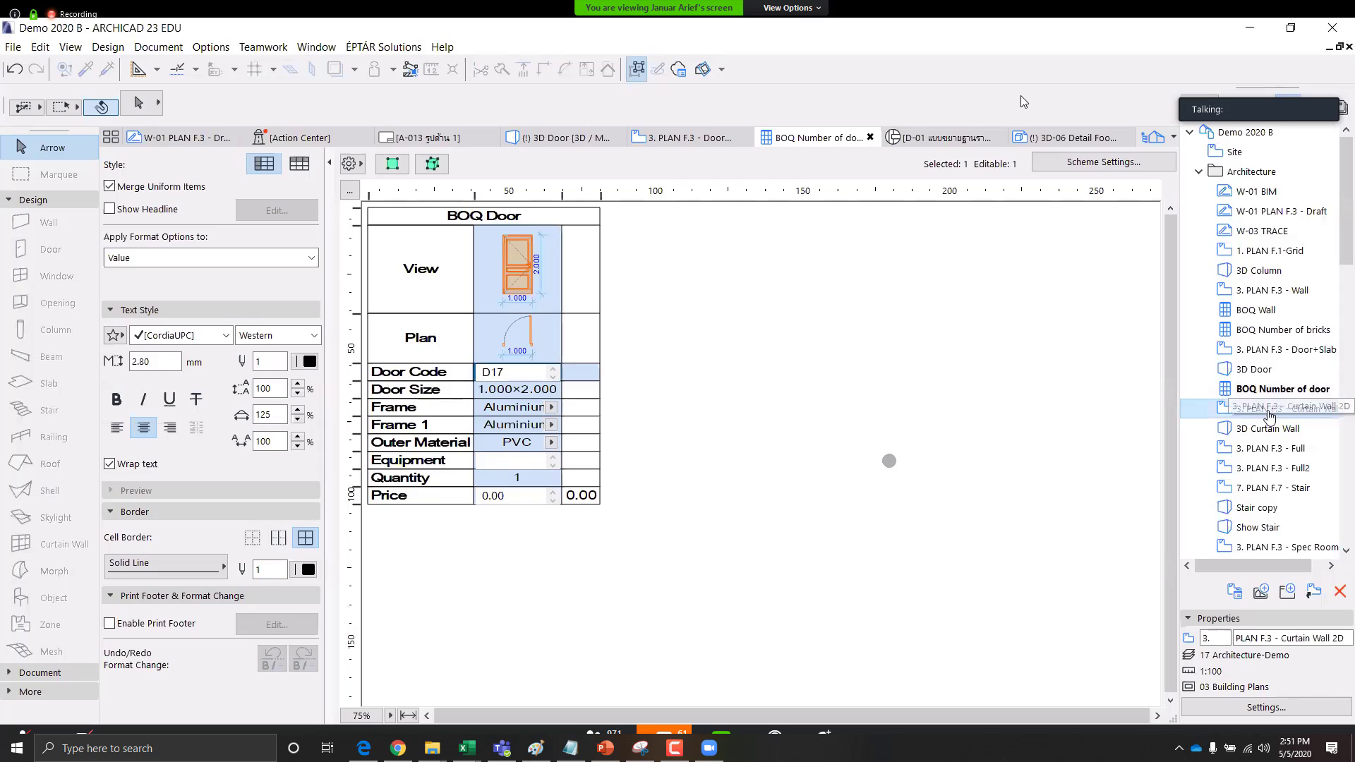
{"action": "double_click", "coordinate": [1268, 409]}
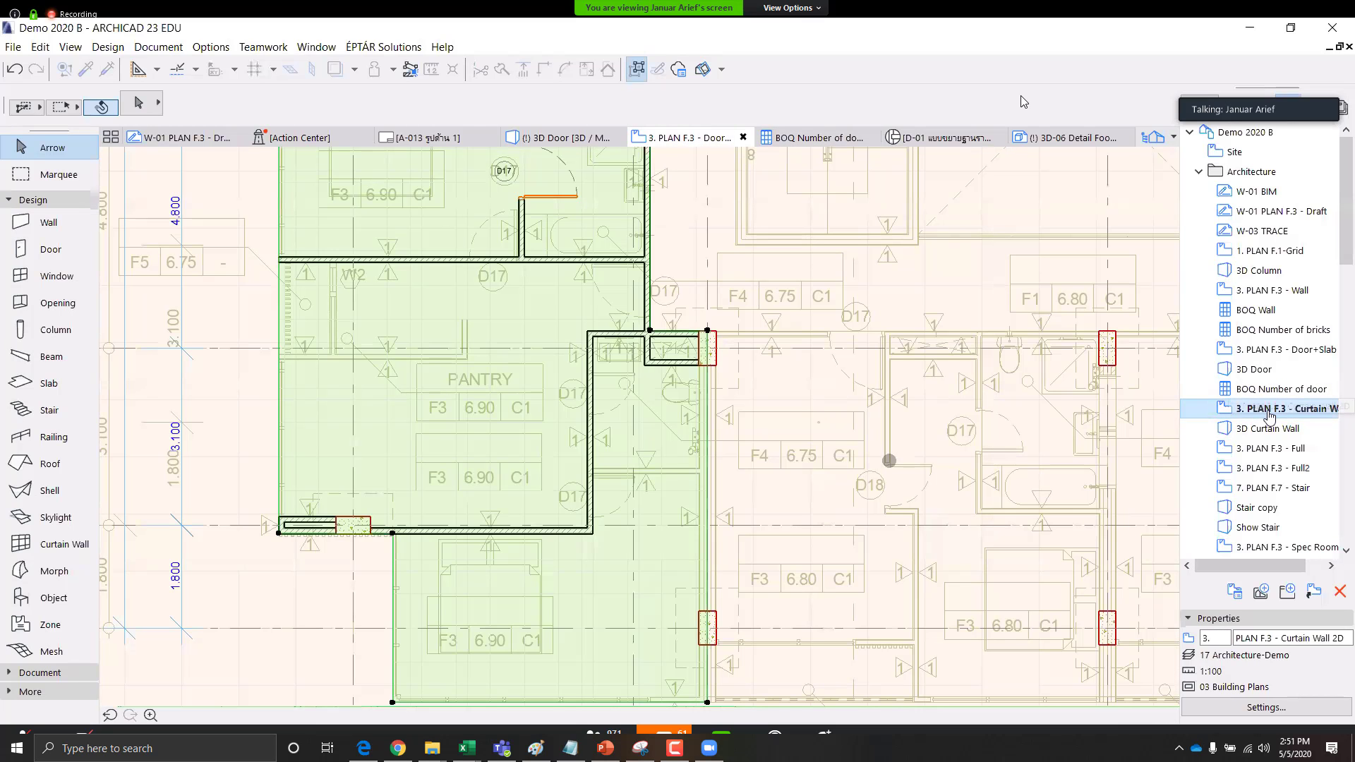
{"action": "left_click", "coordinate": [779, 380]}
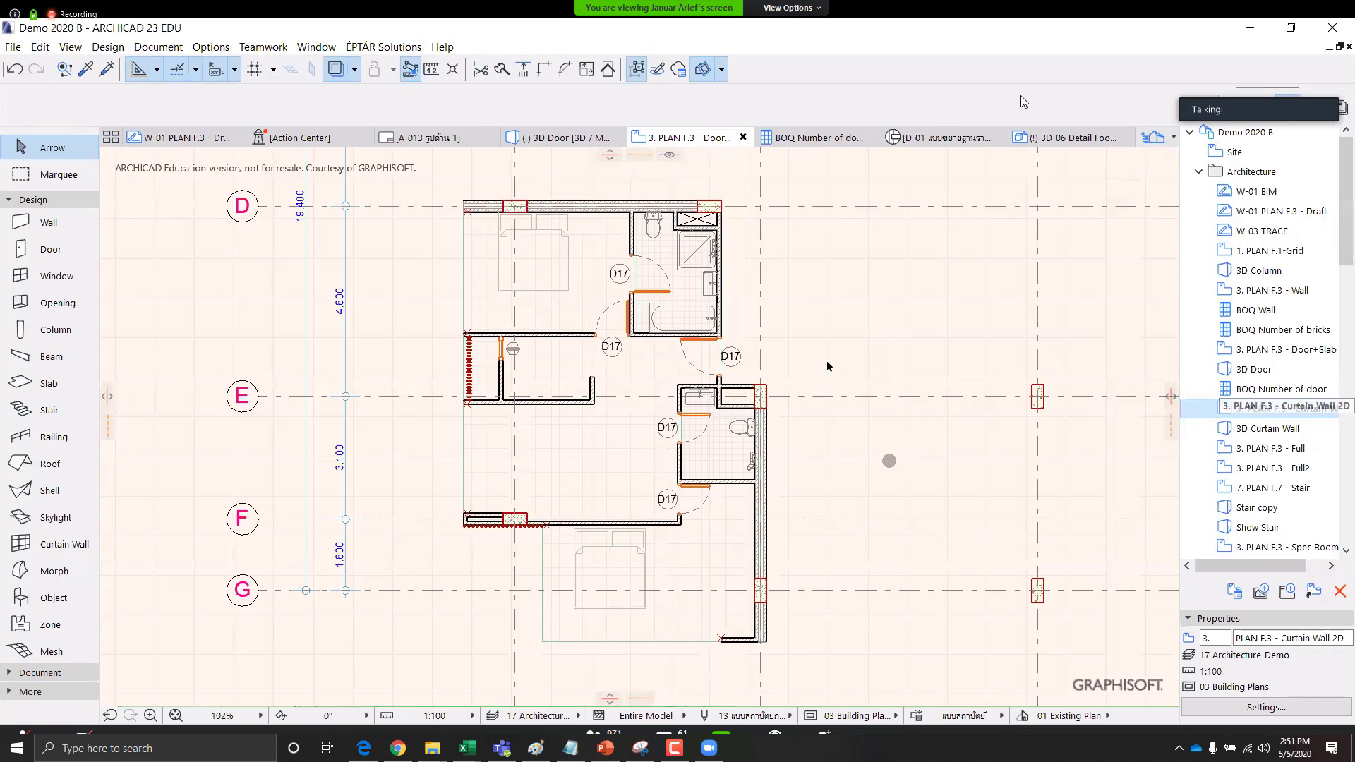
{"action": "scroll", "coordinate": [621, 427], "scroll_direction": "down", "scroll_amount": 2}
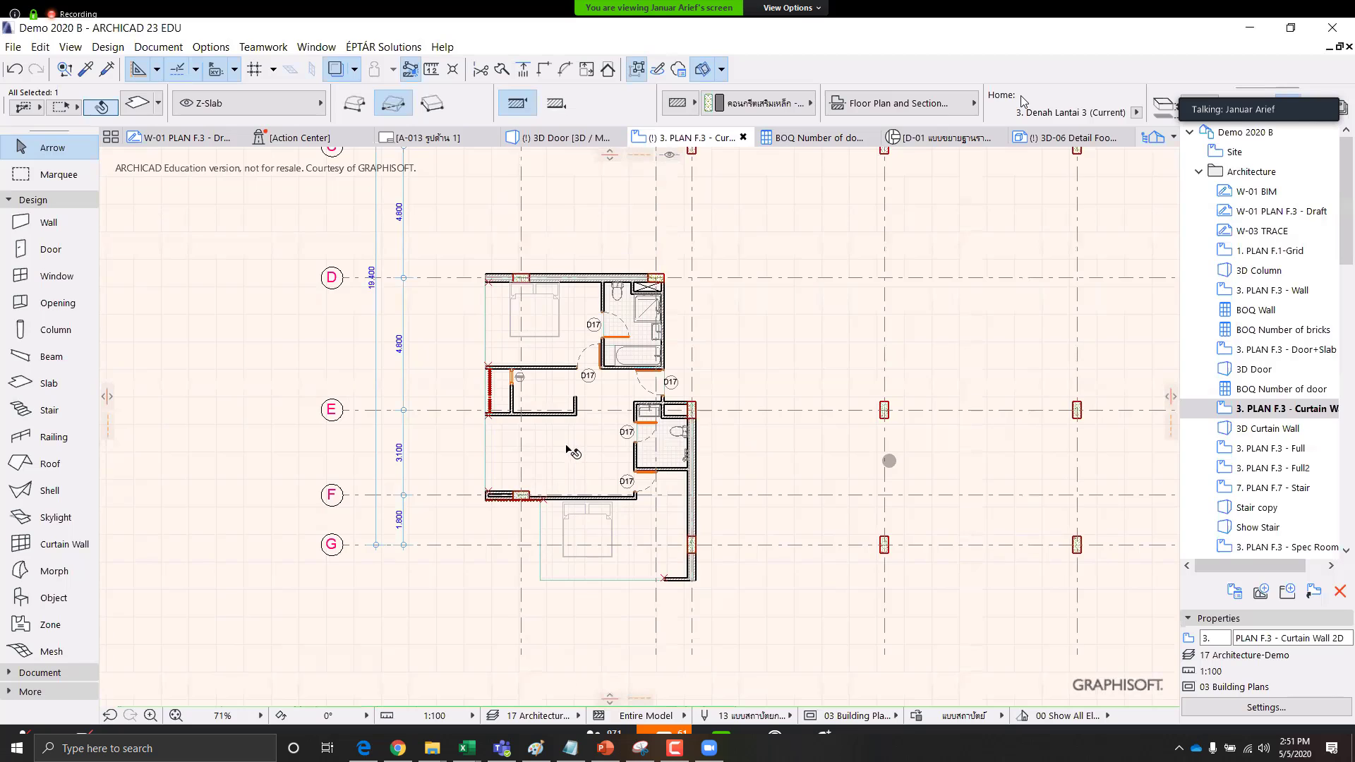
{"action": "scroll", "coordinate": [585, 460], "scroll_direction": "up", "scroll_amount": 3}
{"action": "scroll", "coordinate": [569, 337], "scroll_direction": "down", "scroll_amount": 3}
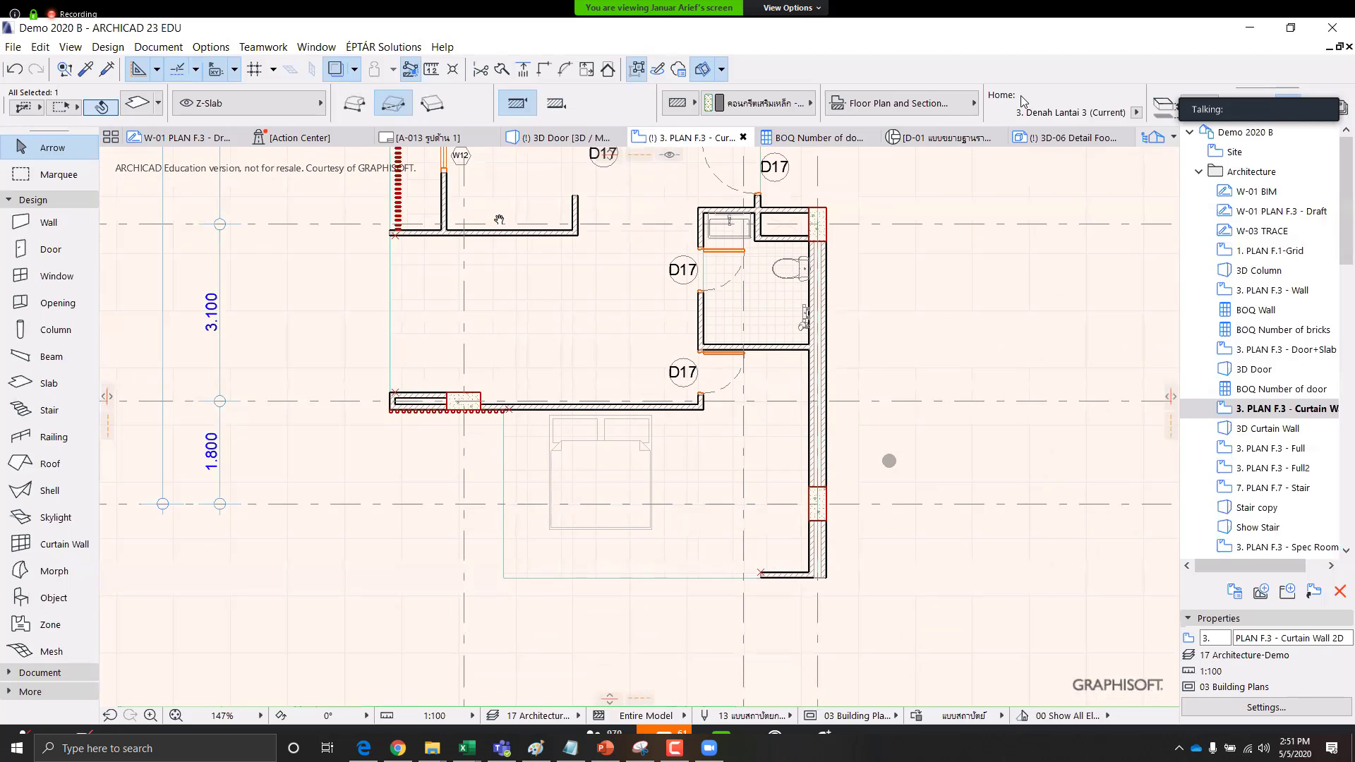
{"action": "middle_click_drag", "start_coordinate": [499, 219], "coordinate": [513, 543]}
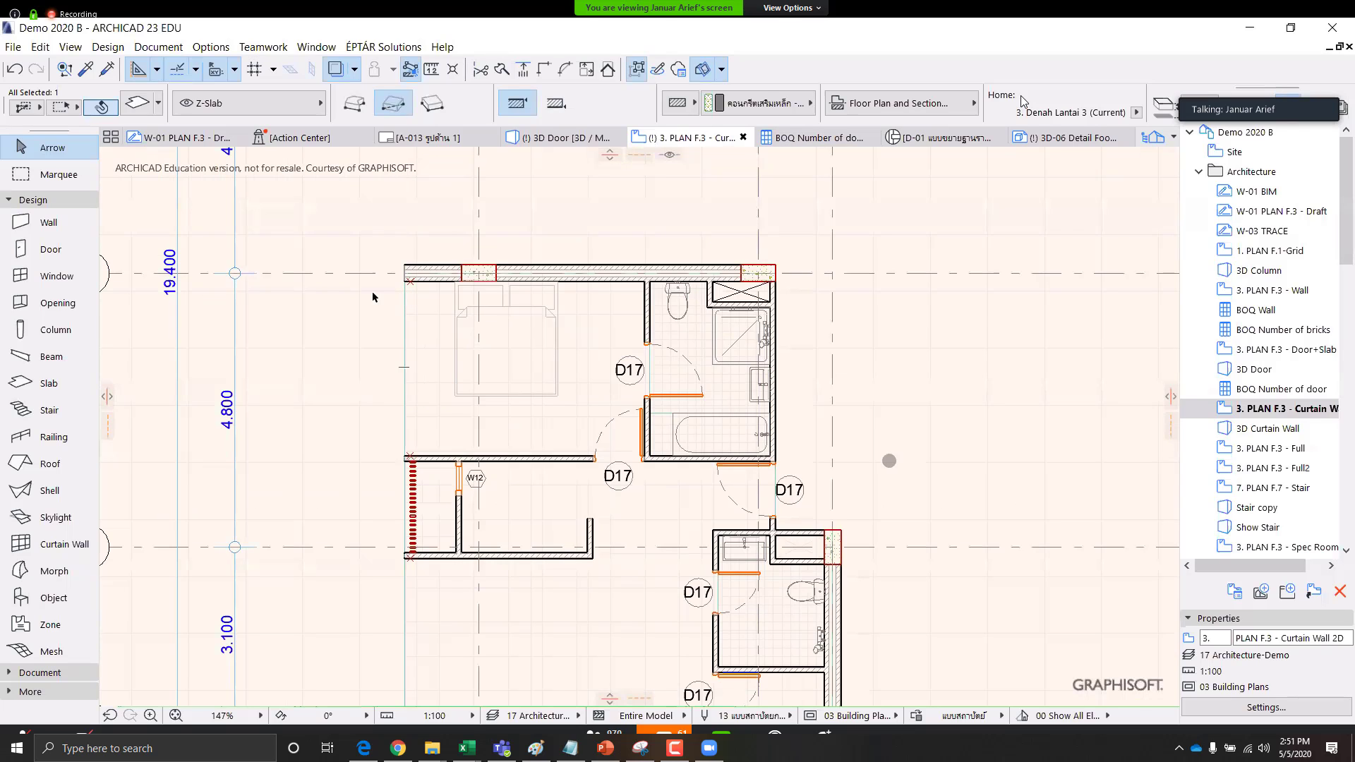
{"action": "left_click", "coordinate": [58, 544]}
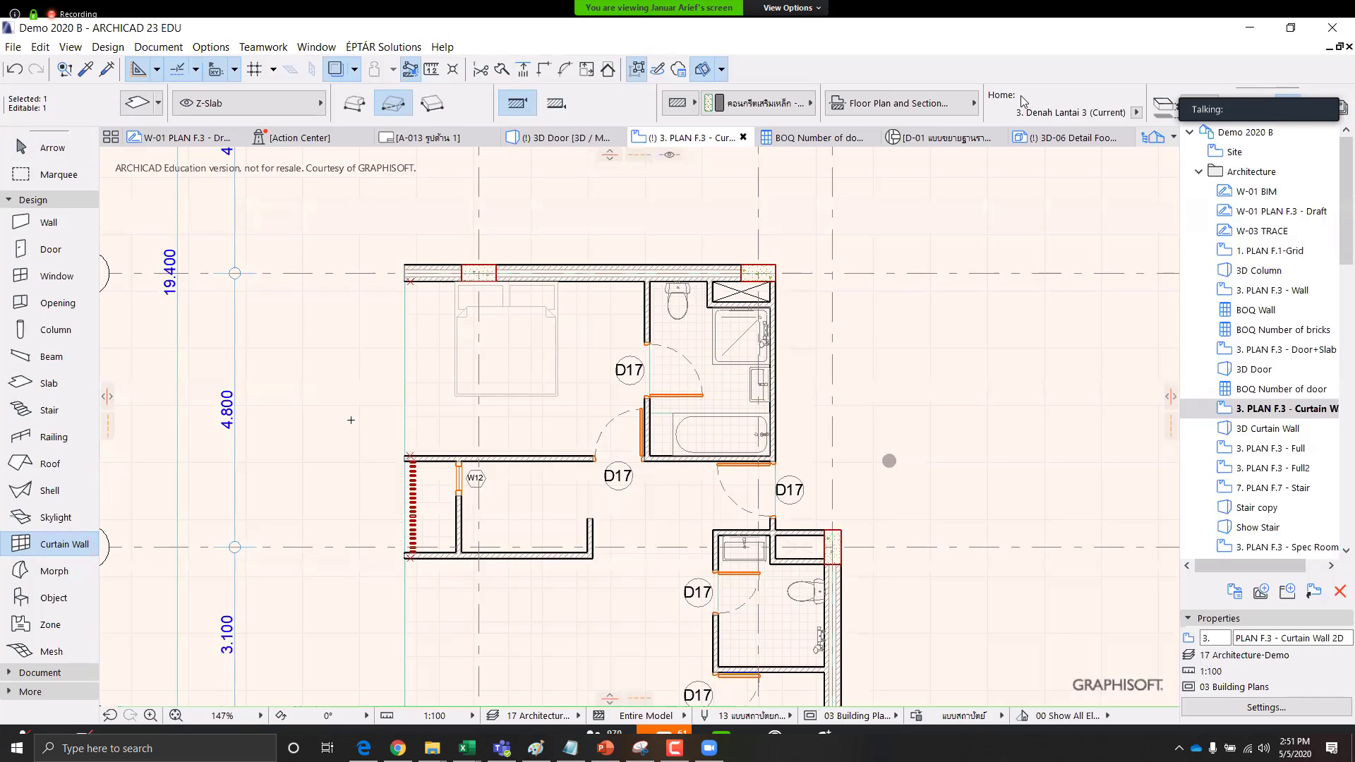
{"action": "key", "text": "ctrl+t"}
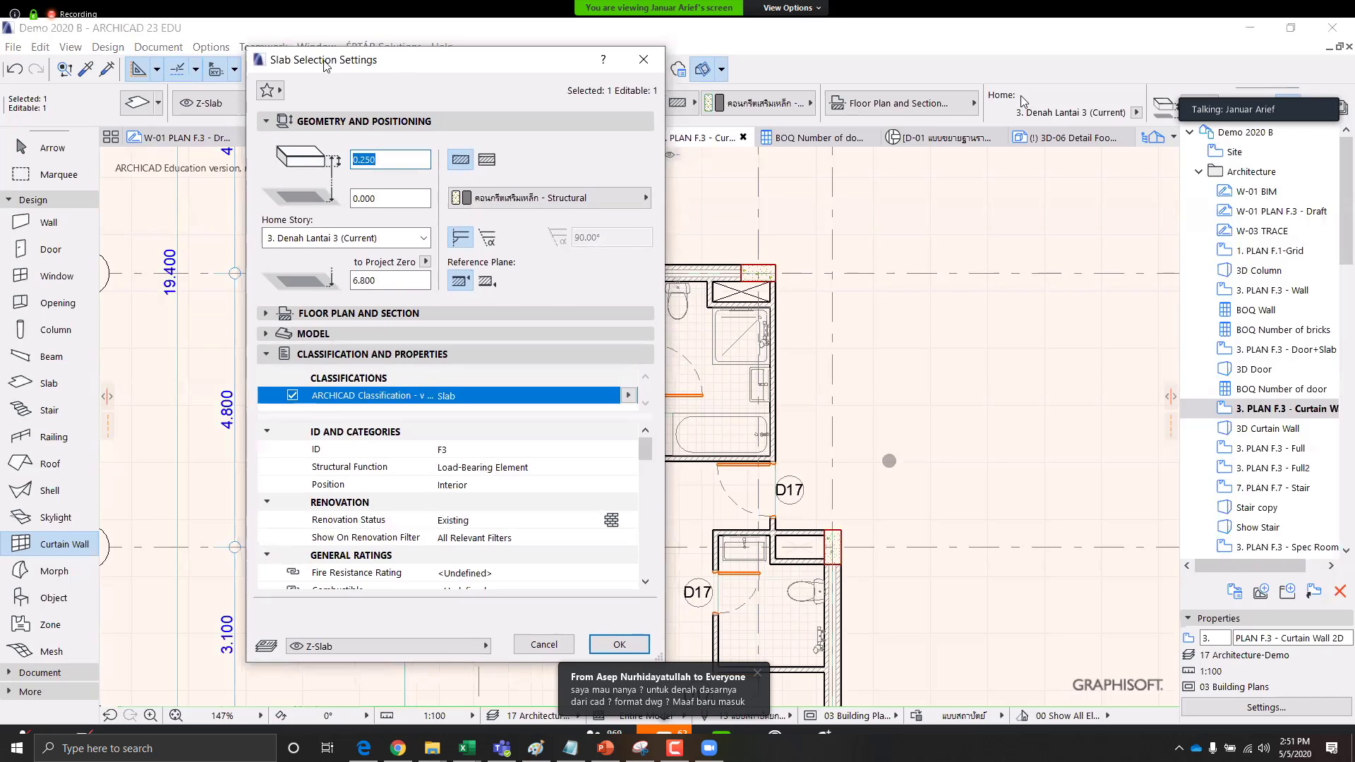
{"action": "left_click_drag", "start_coordinate": [328, 55], "coordinate": [299, 69]}
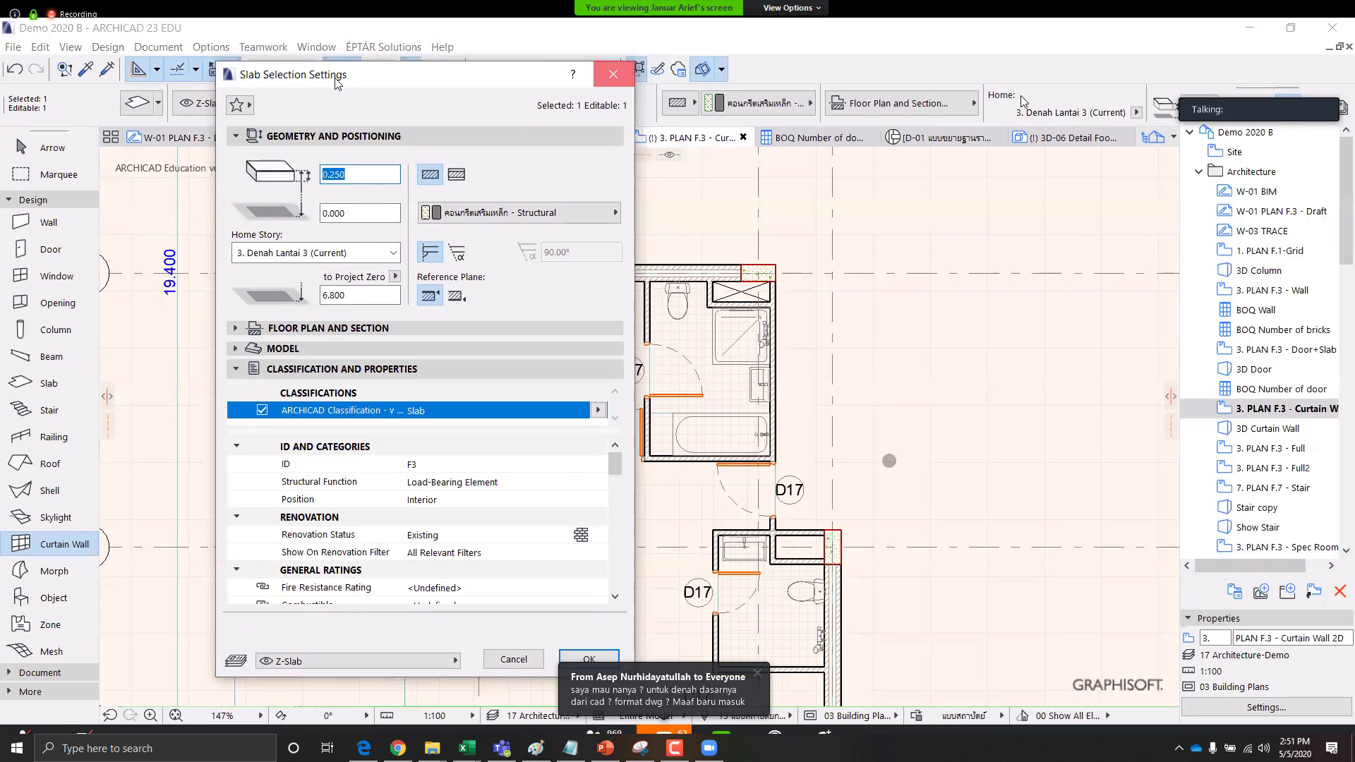
{"action": "key", "text": "Escape"}
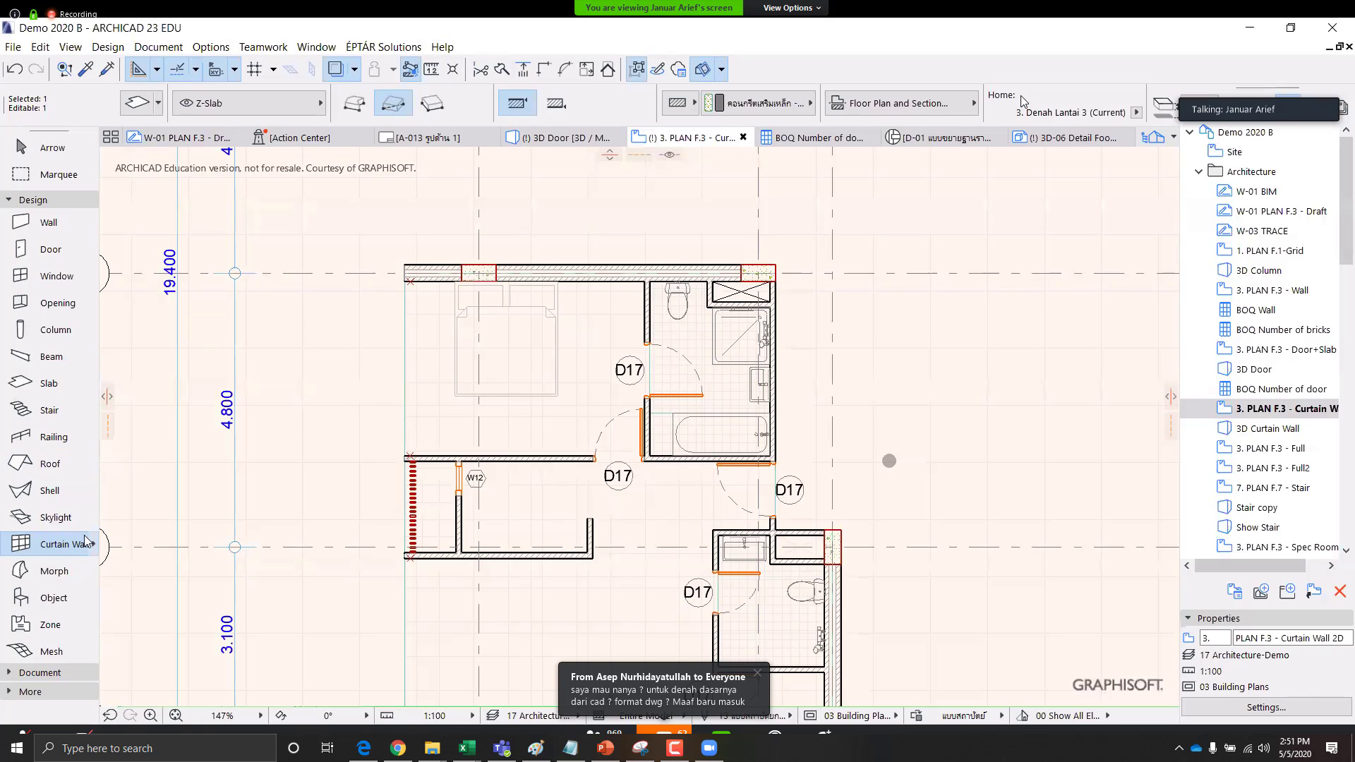
In the default curtain wall scheme, add columns B and C at 1.000 width and a second row at 3.000 height
{"action": "left_click", "coordinate": [248, 135]}
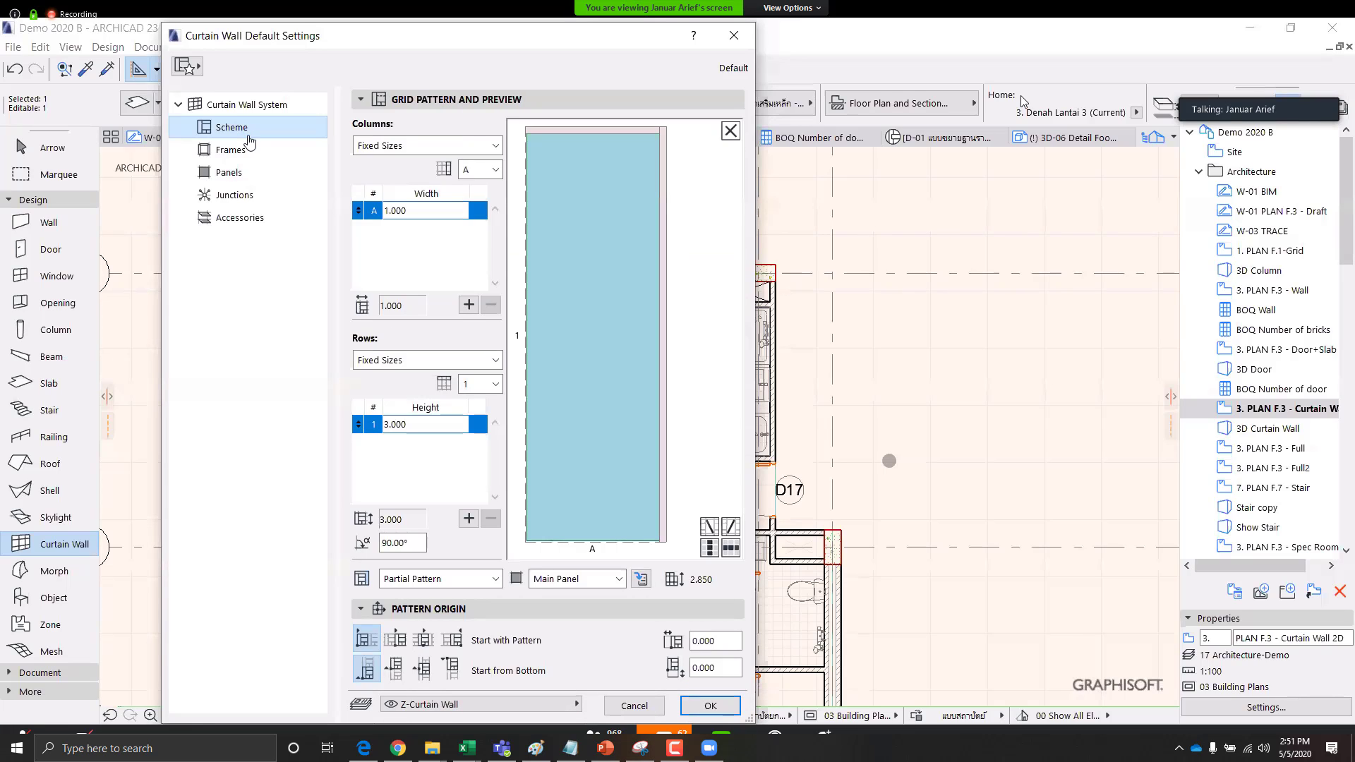
{"action": "left_click", "coordinate": [469, 306]}
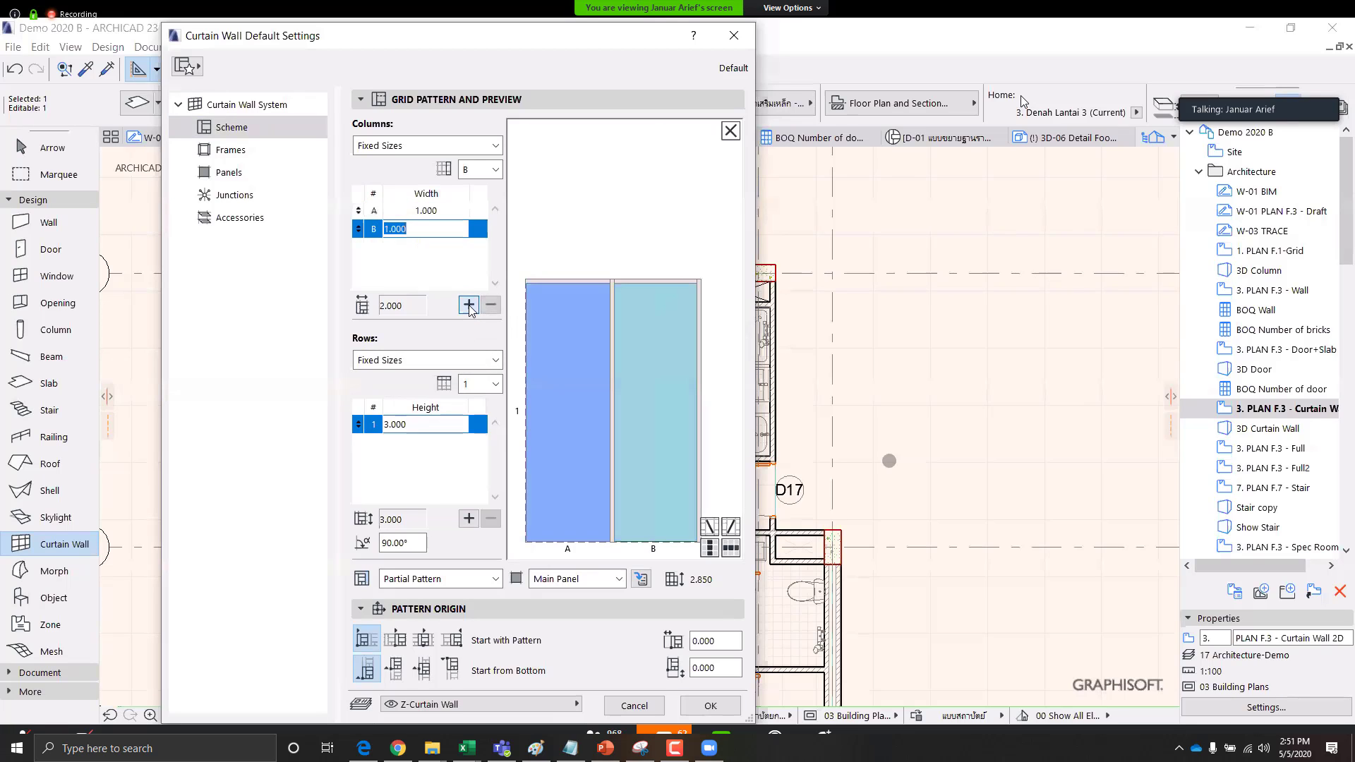
{"action": "left_click", "coordinate": [469, 305]}
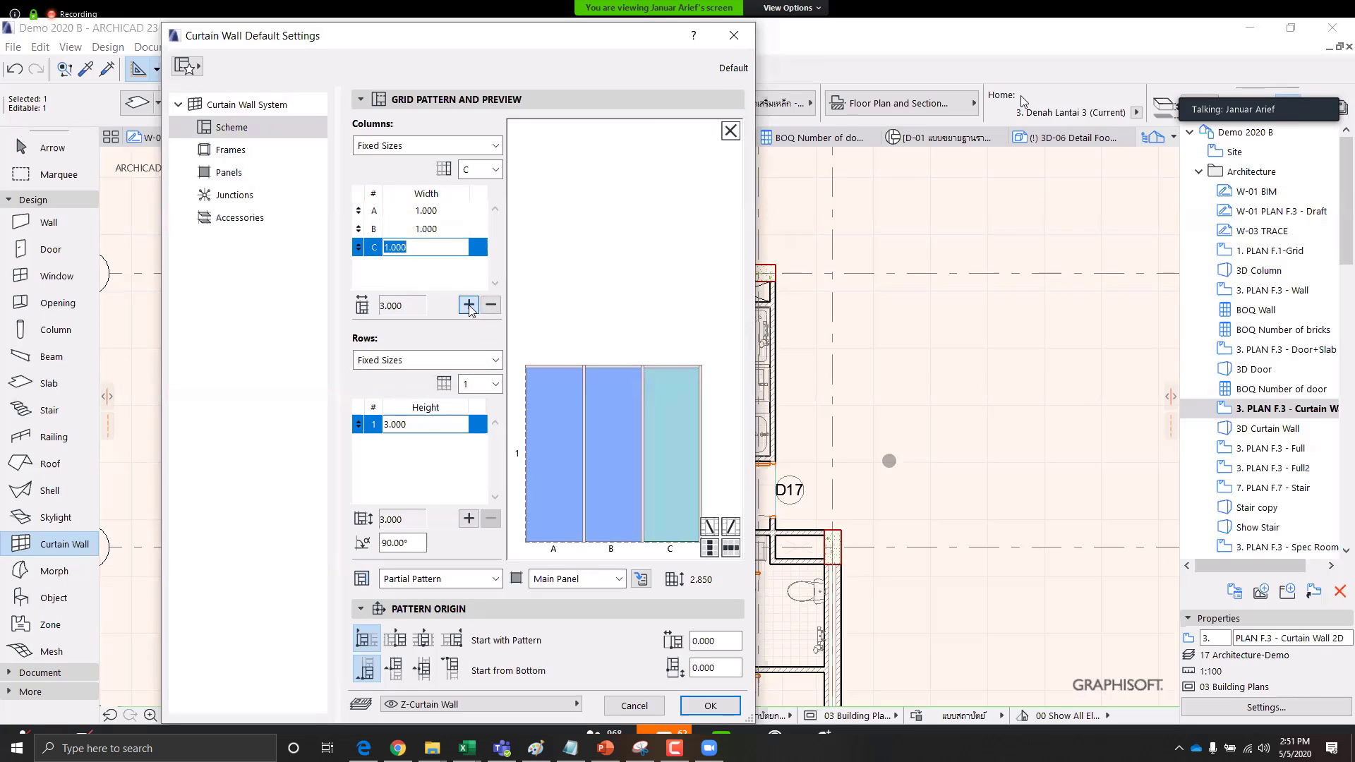
{"action": "left_click", "coordinate": [469, 518]}
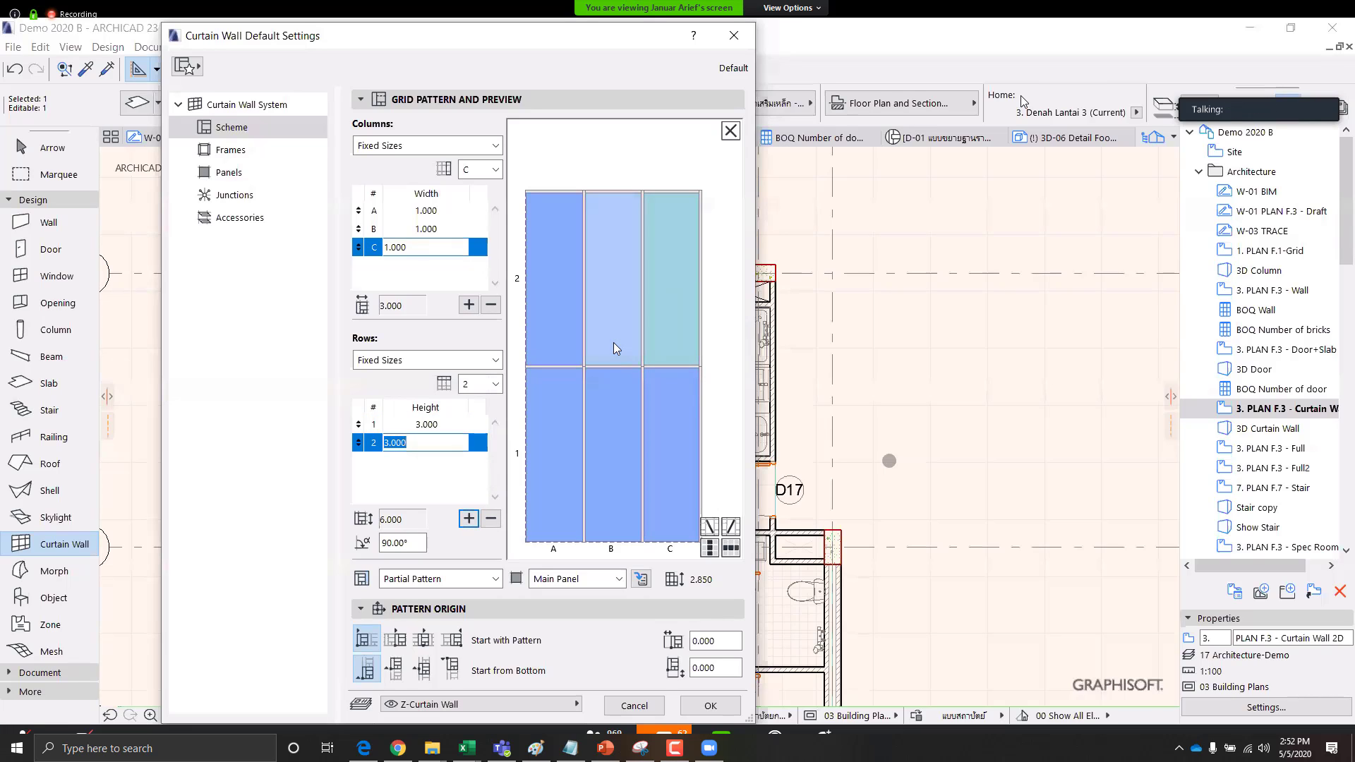
Divide the four panels of columns B and C with mirrored diagonals that meet at the top of their shared edge in both rows
{"action": "left_click", "coordinate": [642, 343]}
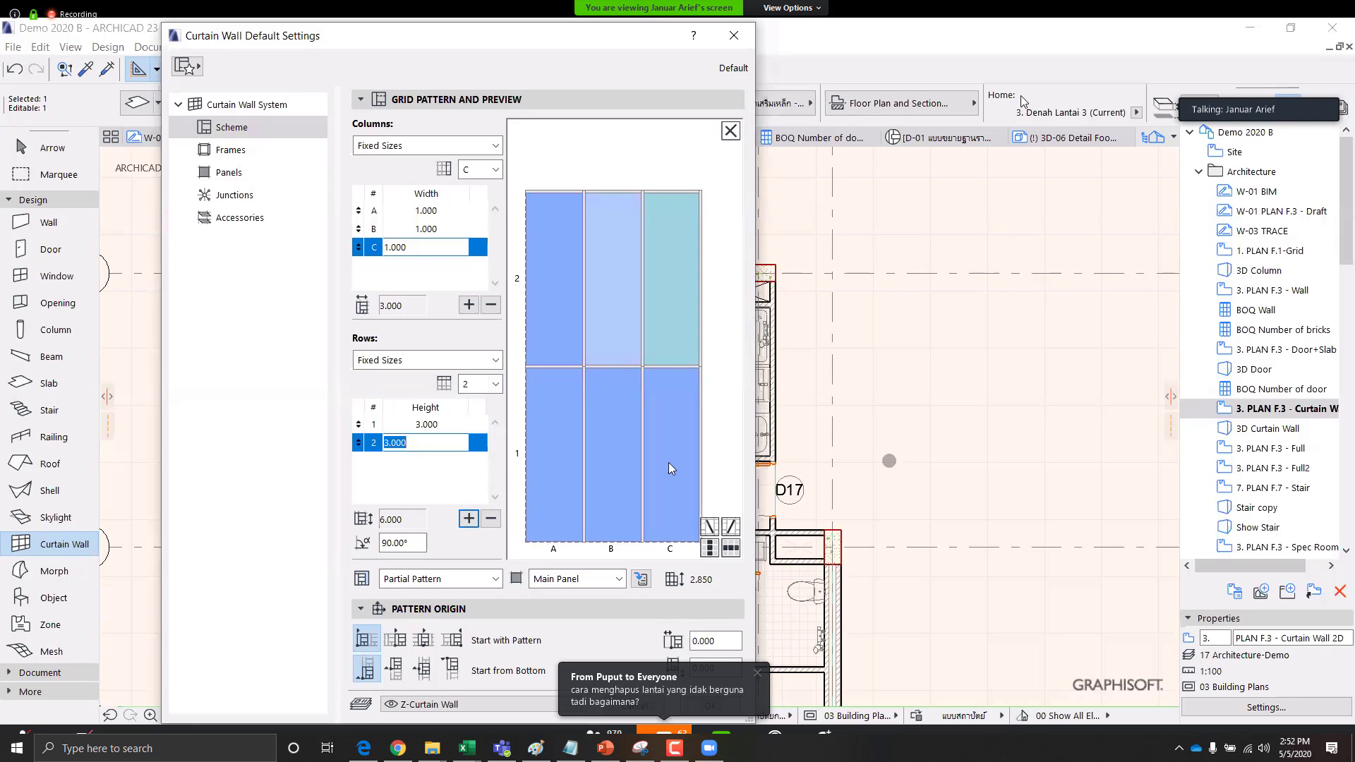
{"action": "left_click", "coordinate": [669, 462]}
{"action": "left_click", "coordinate": [709, 527]}
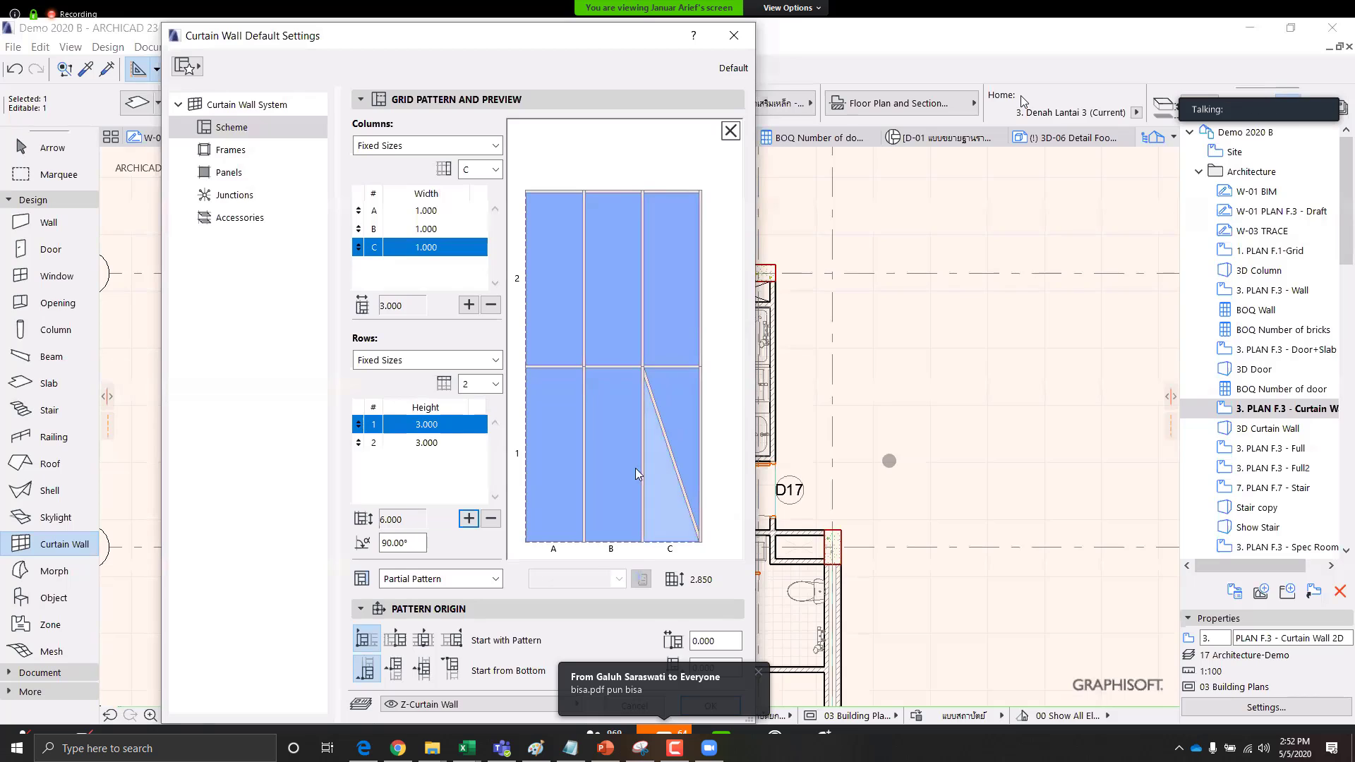
{"action": "left_click", "coordinate": [633, 467]}
{"action": "left_click", "coordinate": [729, 527]}
{"action": "left_click", "coordinate": [667, 278]}
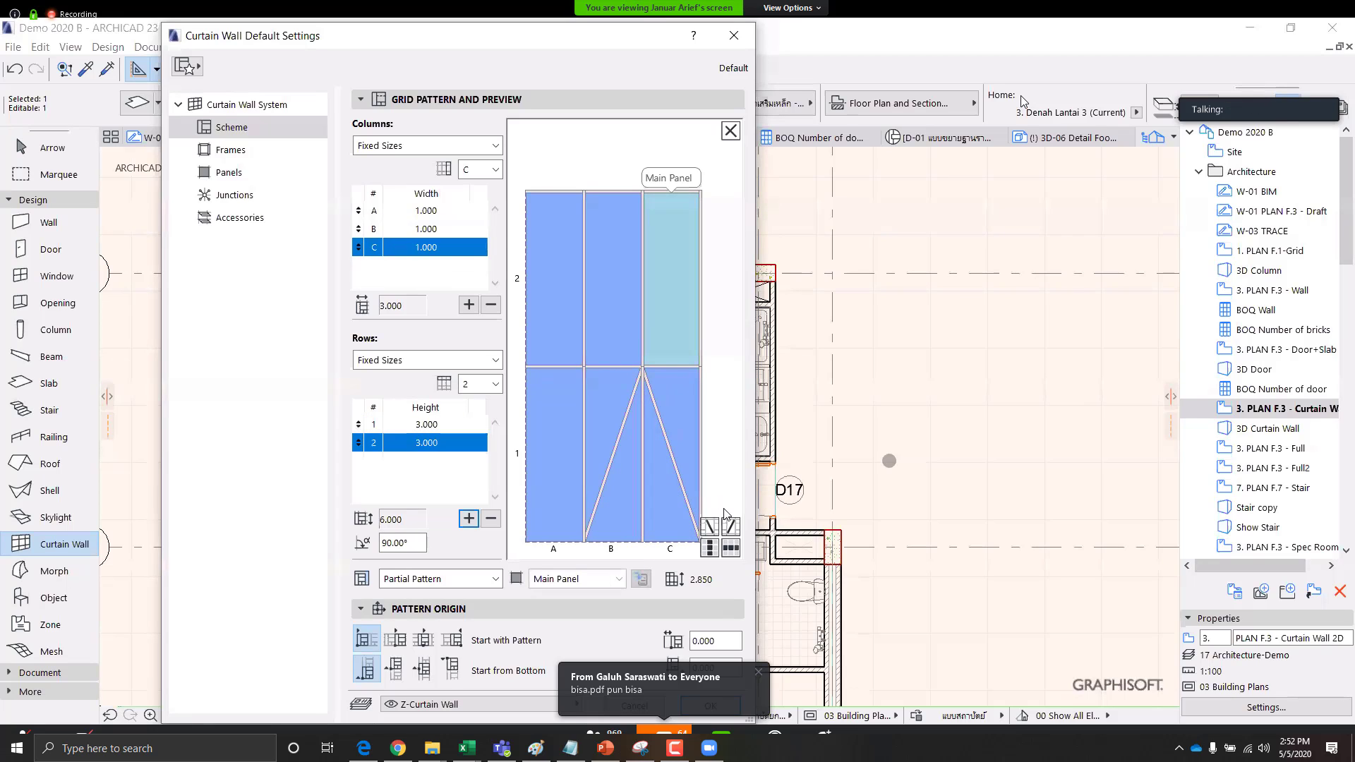
{"action": "left_click", "coordinate": [710, 527]}
{"action": "left_click", "coordinate": [628, 312]}
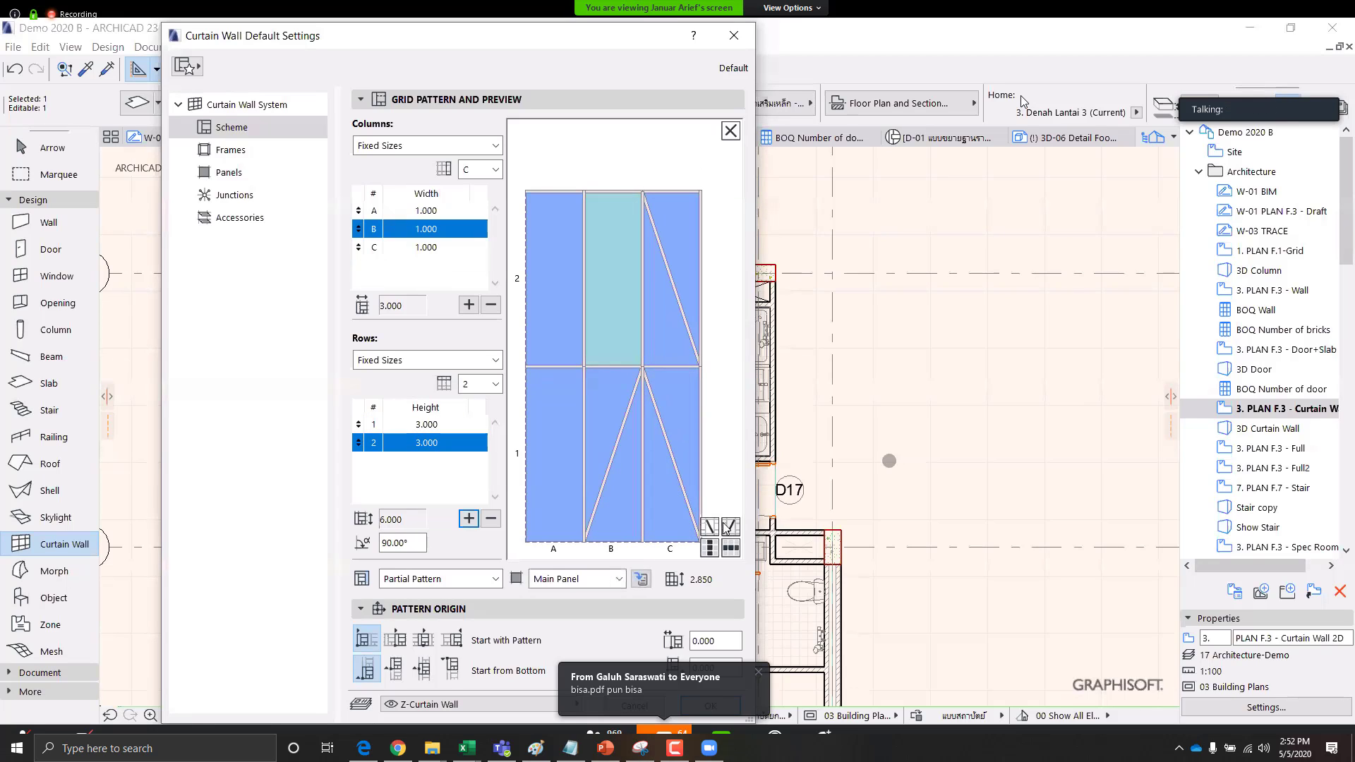
{"action": "left_click", "coordinate": [730, 527]}
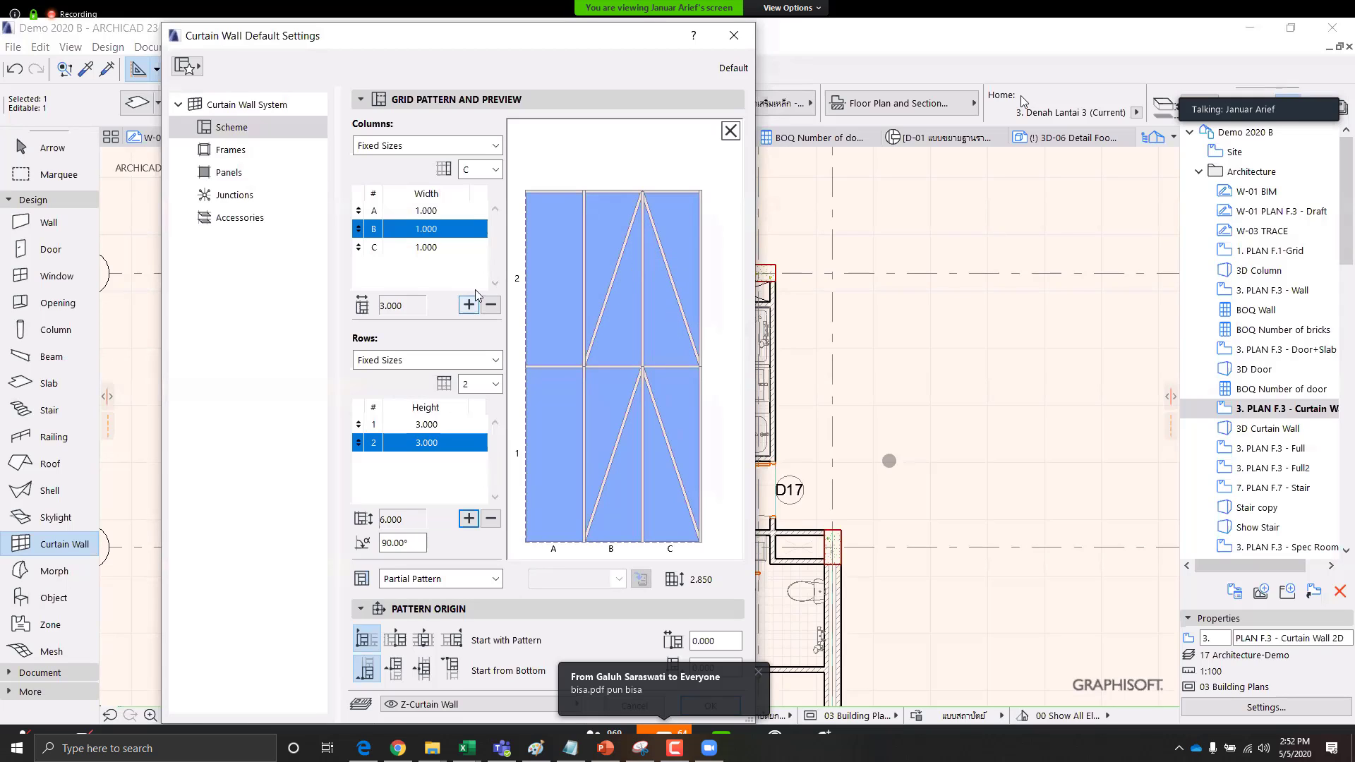
Reduce the curtain wall scheme to one column 1.000 wide and one row 3.000 high, and accept the default settings
{"action": "left_click", "coordinate": [491, 304]}
{"action": "left_click", "coordinate": [490, 305]}
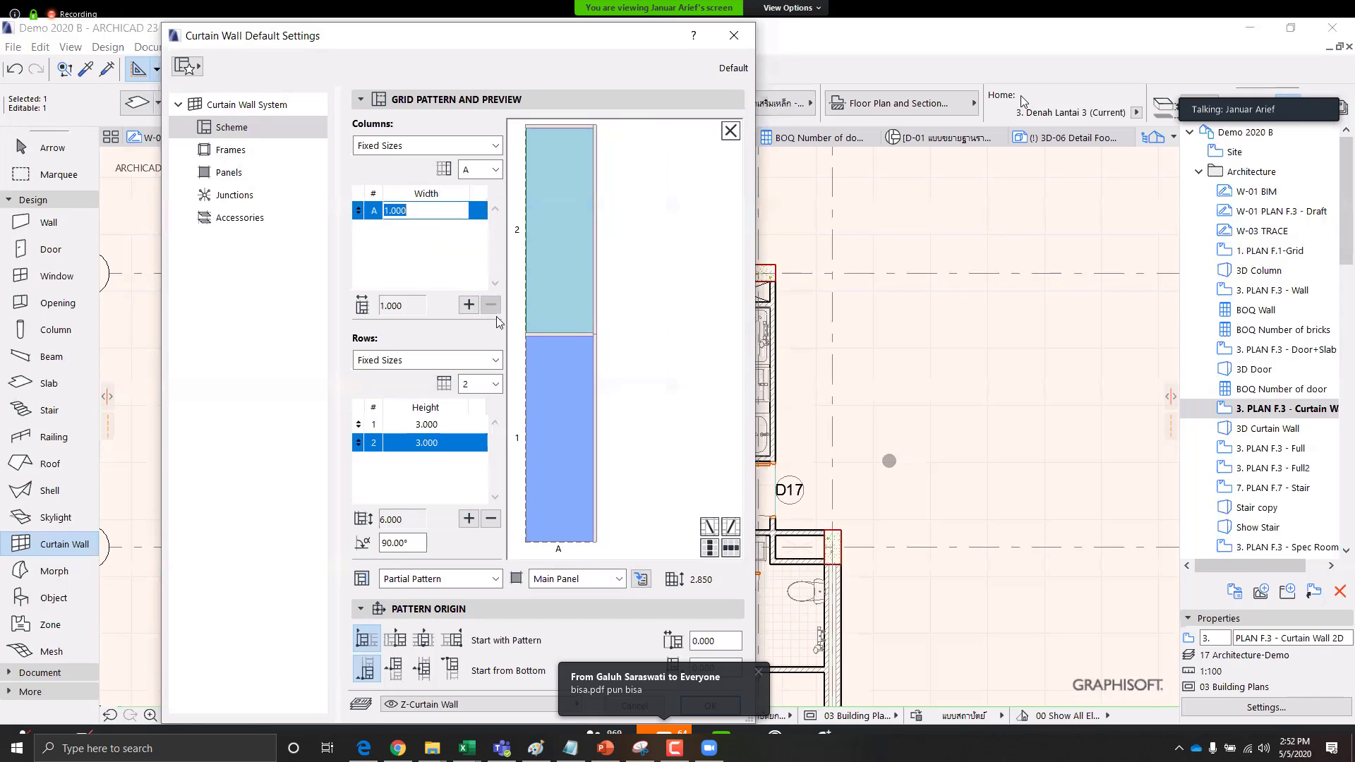
{"action": "left_click", "coordinate": [491, 519]}
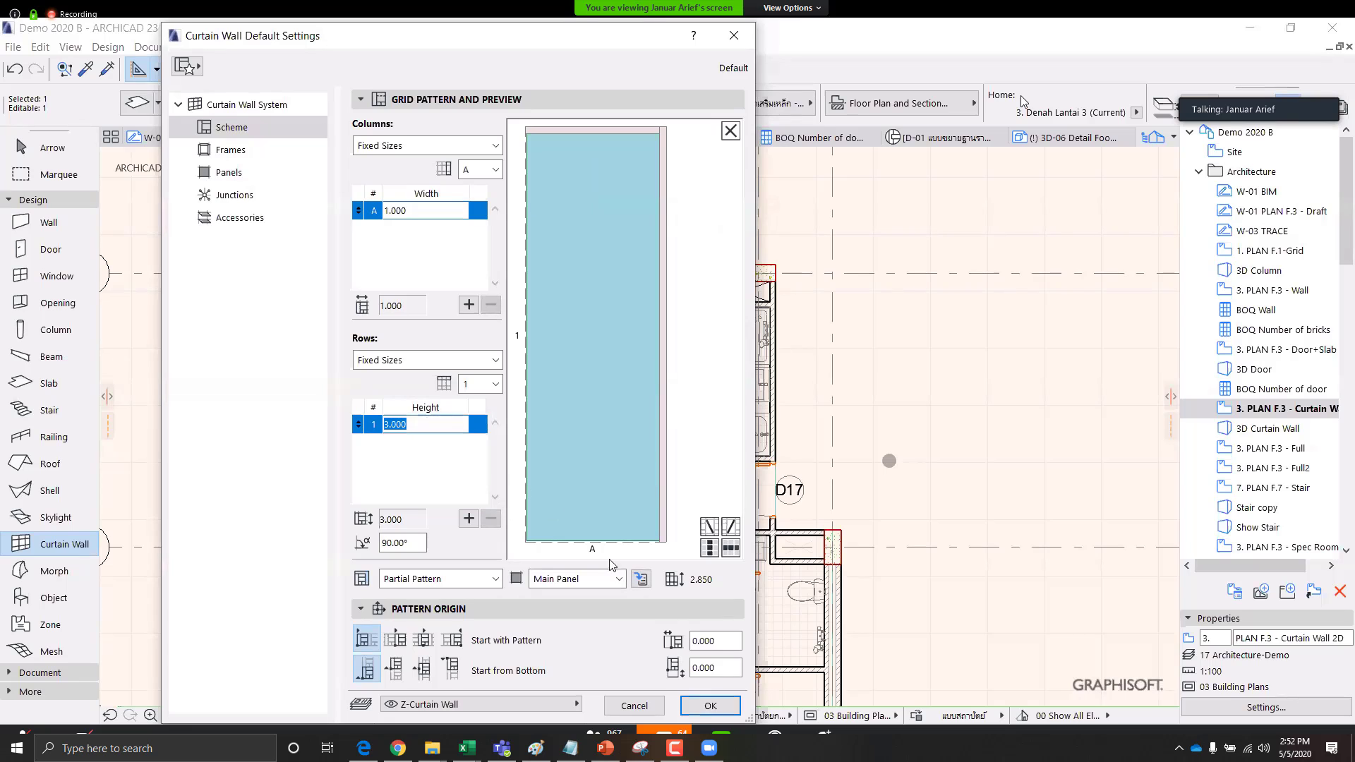
{"action": "left_click", "coordinate": [709, 706]}
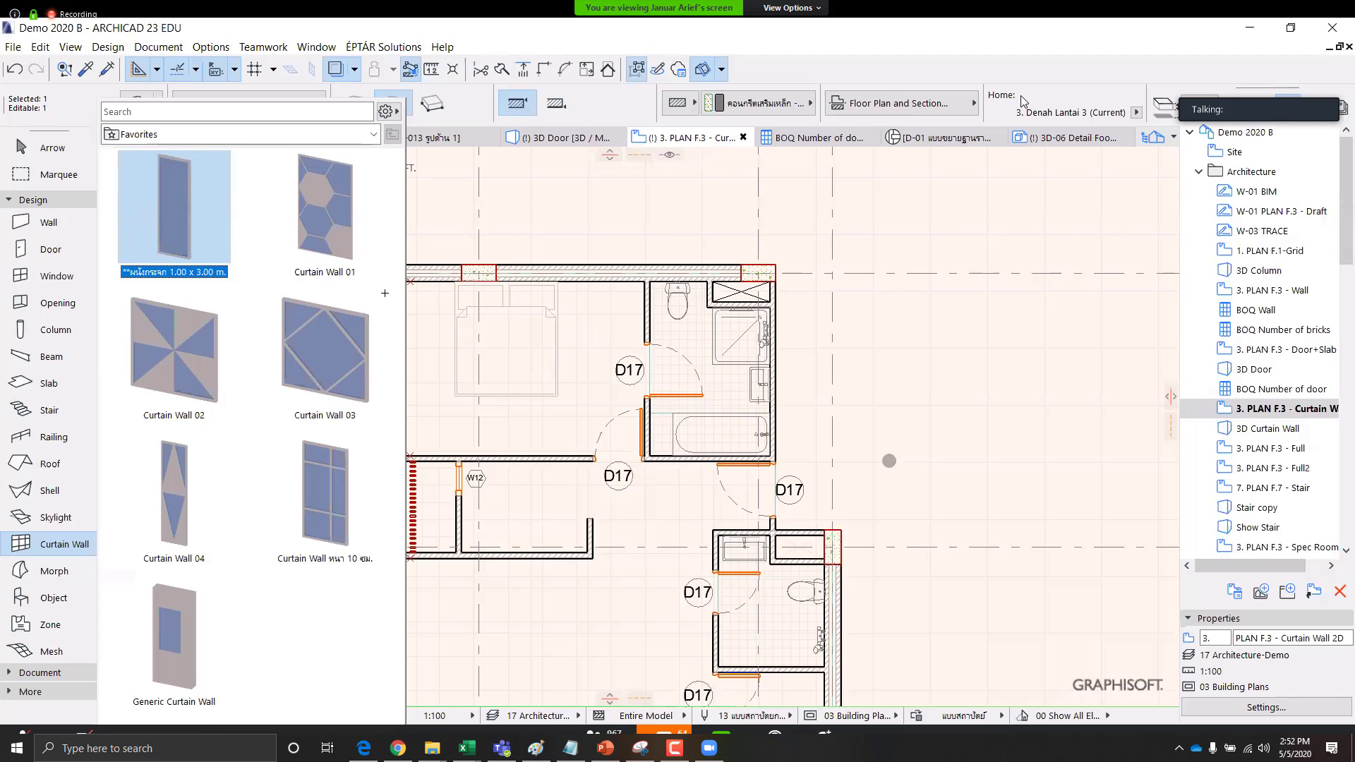
Deselect the slab, try a curtain wall along the bedroom's open side between its upper and lower walls, and undo it
{"action": "scroll", "coordinate": [384, 293], "scroll_direction": "up", "scroll_amount": 4}
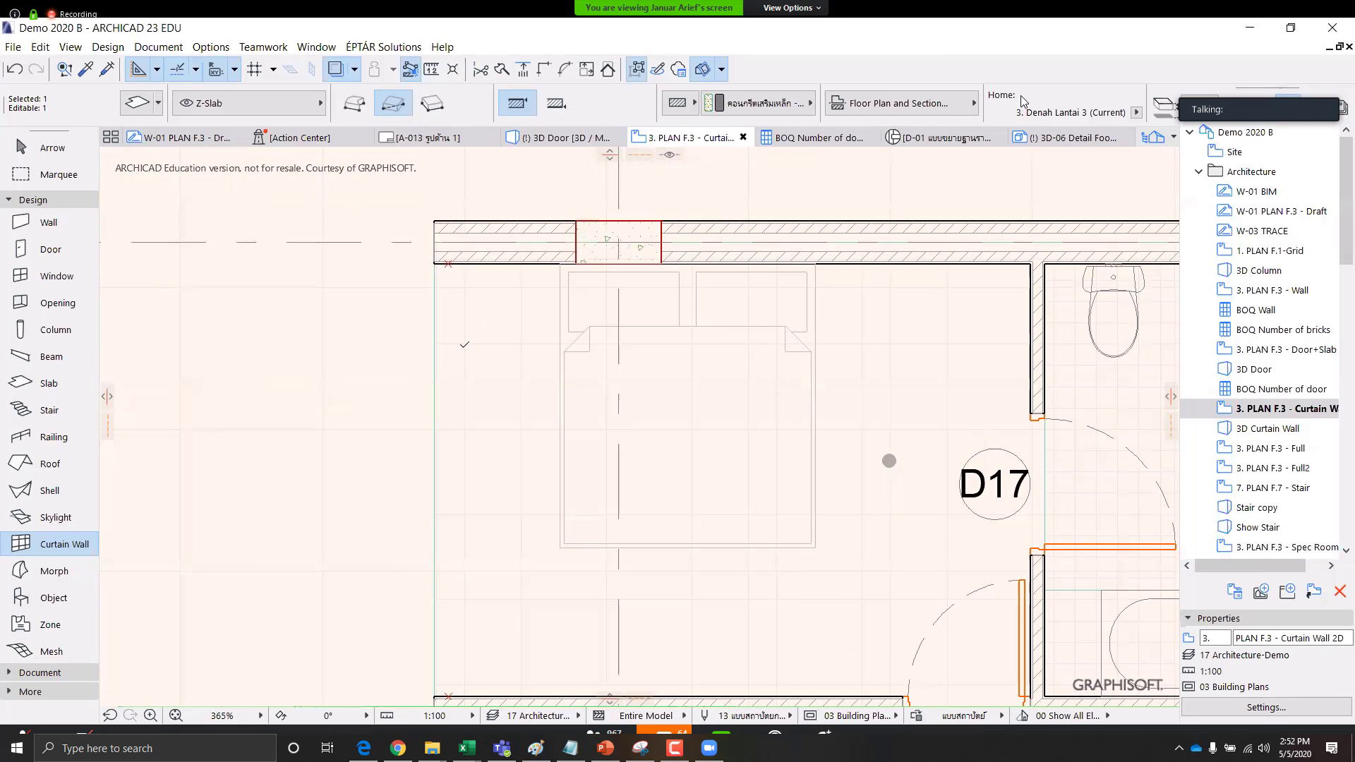
{"action": "key", "text": "Escape"}
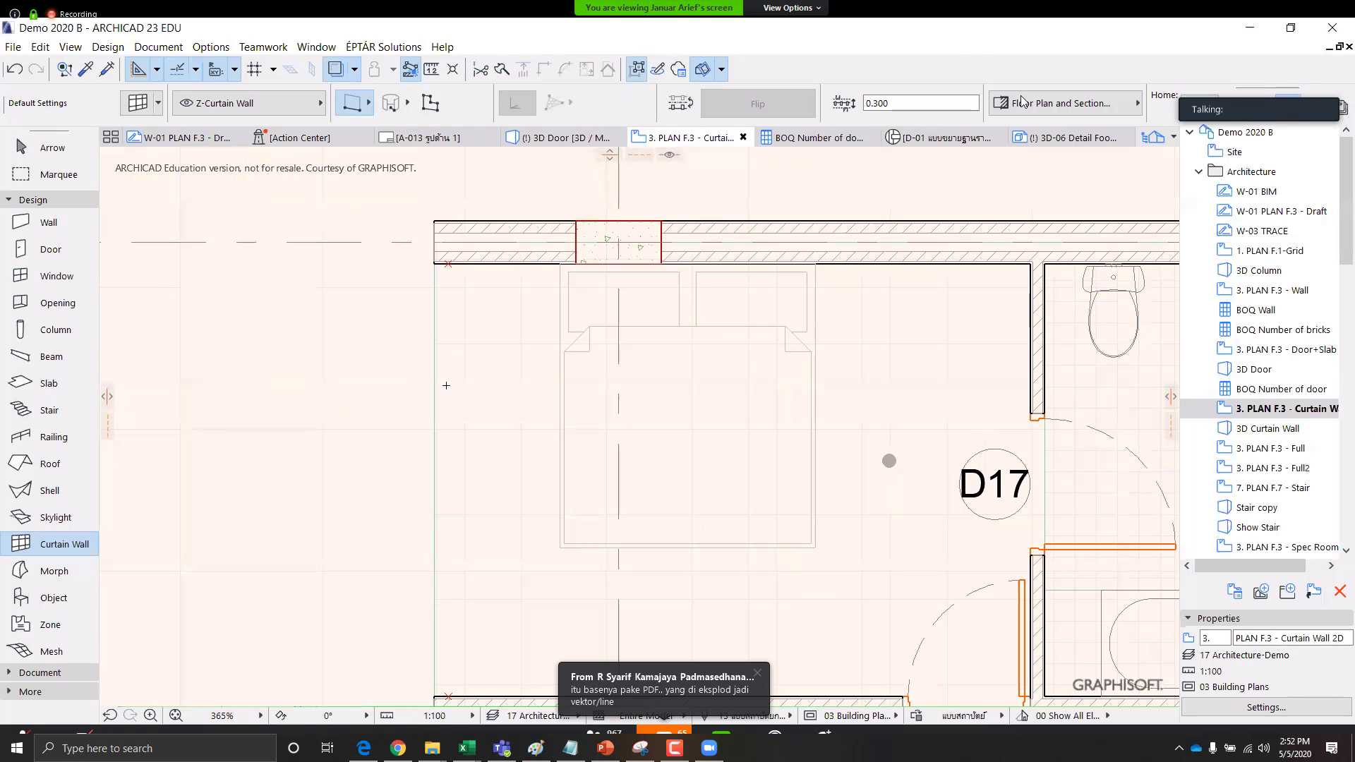
{"action": "left_click", "coordinate": [446, 386]}
{"action": "middle_click_drag", "start_coordinate": [446, 385], "coordinate": [480, 206]}
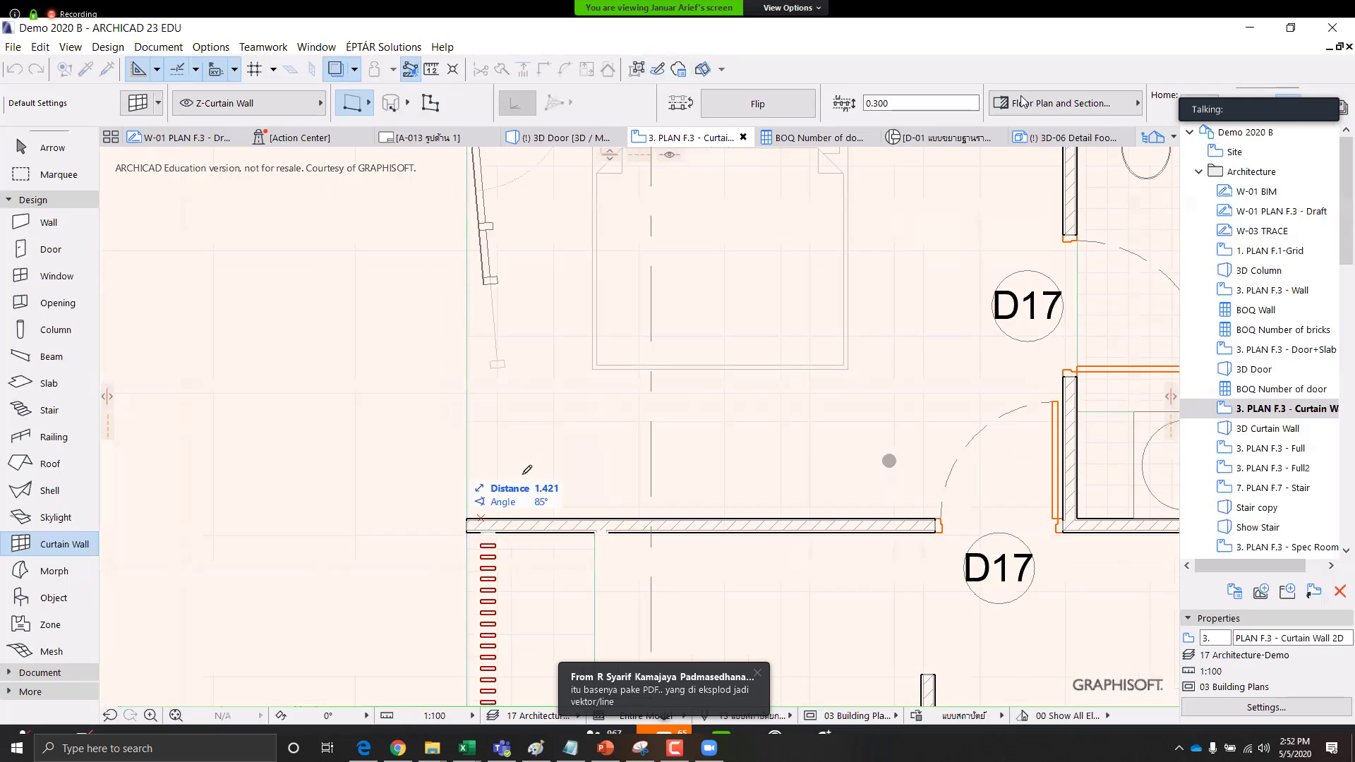
{"action": "left_click", "coordinate": [470, 515]}
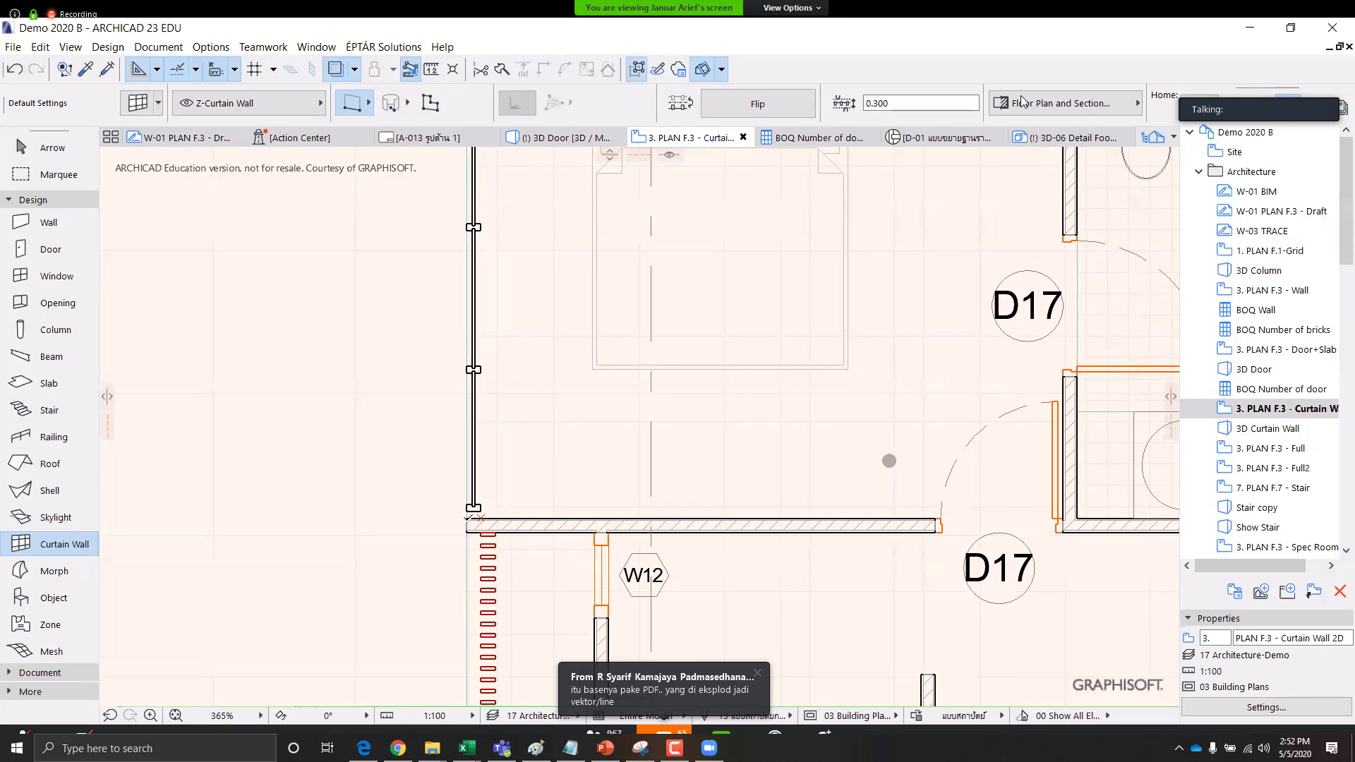
{"action": "scroll", "coordinate": [488, 507], "scroll_direction": "up", "scroll_amount": 5}
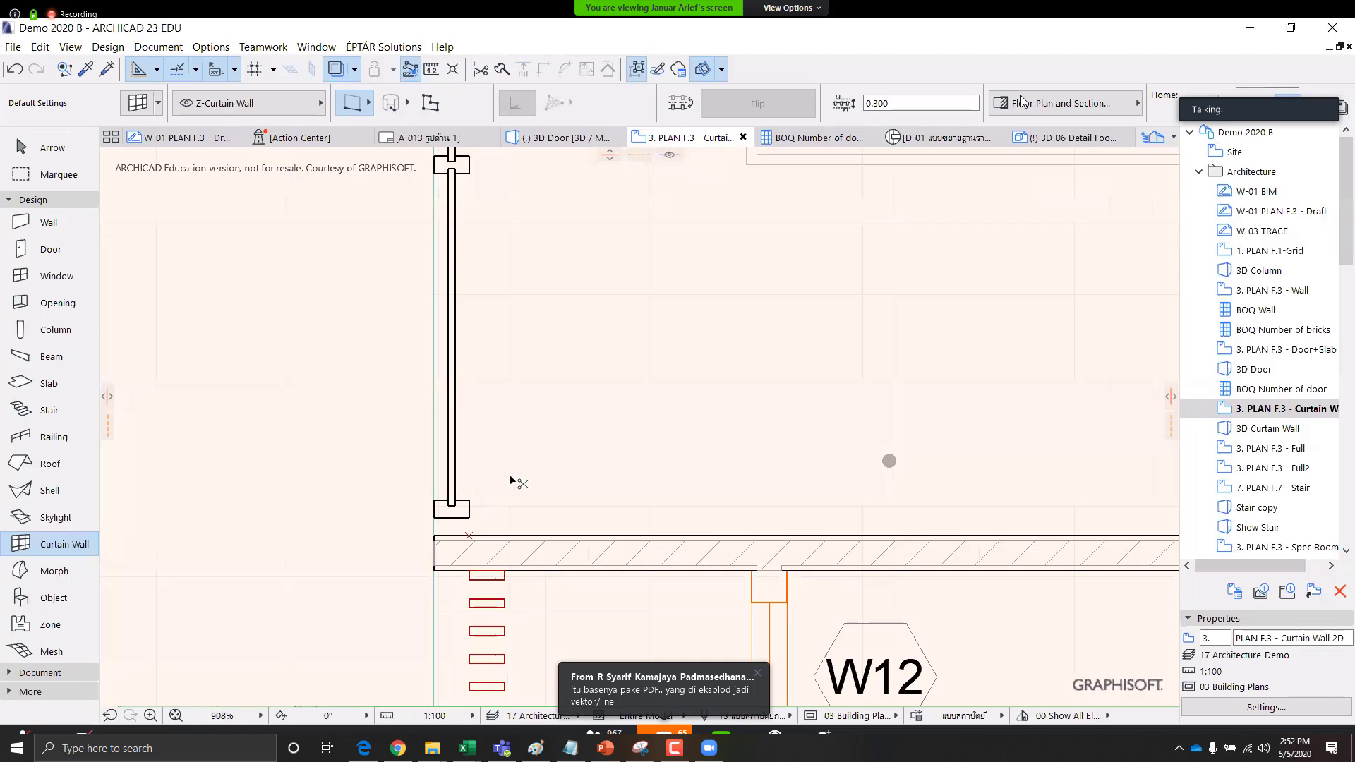
{"action": "key", "text": "ctrl+z"}
Draw a curtain wall along the bedroom's open side, from the upper wall's inner end corner to the lower wall's end corner
{"action": "scroll", "coordinate": [498, 311], "scroll_direction": "down", "scroll_amount": 3}
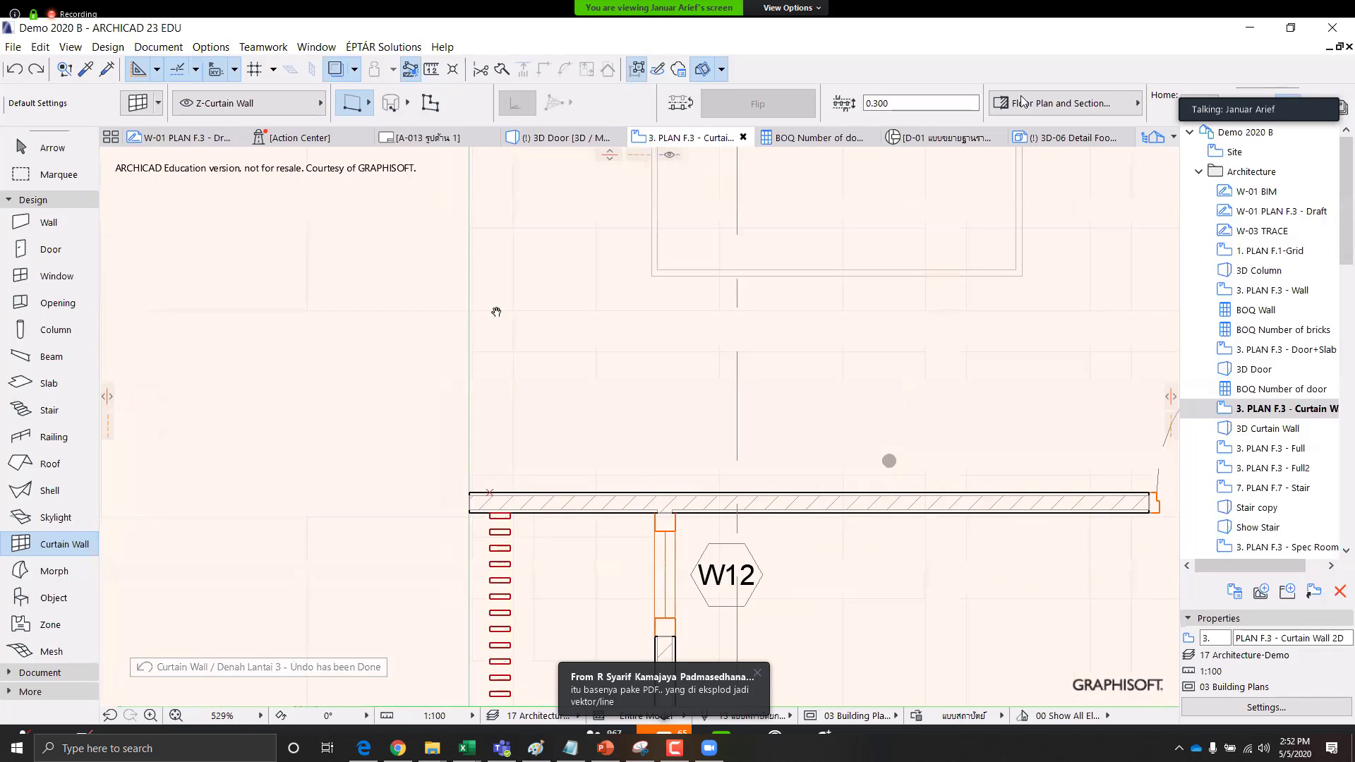
{"action": "scroll", "coordinate": [501, 451], "scroll_direction": "up", "scroll_amount": 4}
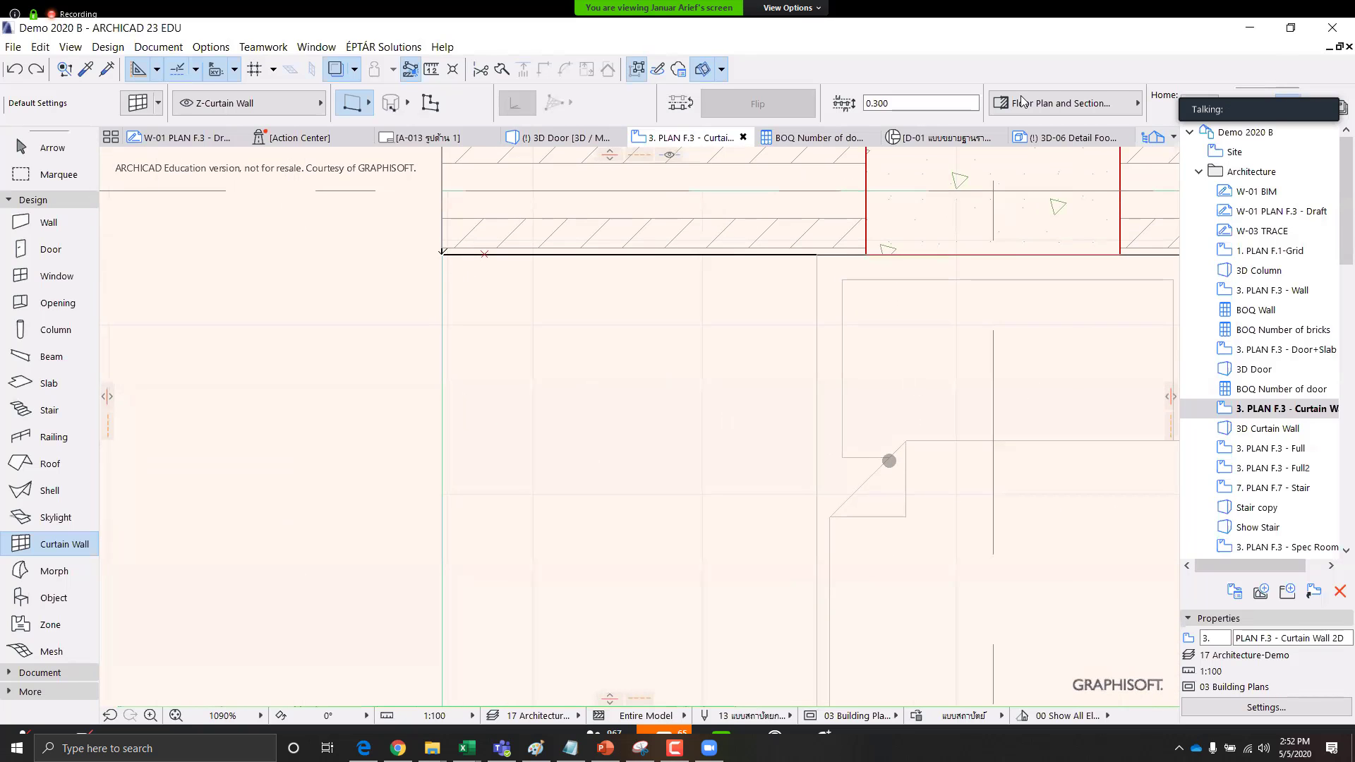
{"action": "left_click", "coordinate": [460, 347]}
{"action": "scroll", "coordinate": [545, 590], "scroll_direction": "down", "scroll_amount": 3}
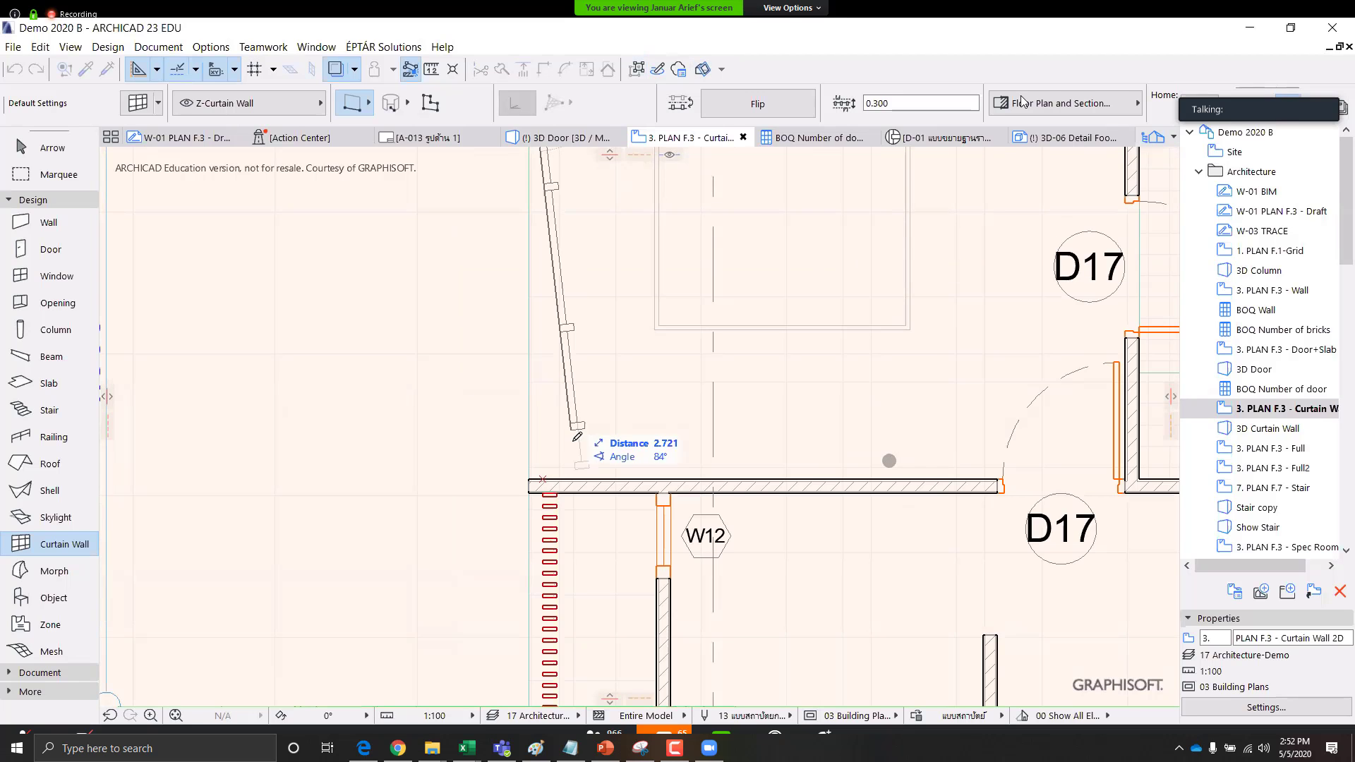
{"action": "scroll", "coordinate": [505, 494], "scroll_direction": "up", "scroll_amount": 5}
{"action": "left_click", "coordinate": [497, 500]}
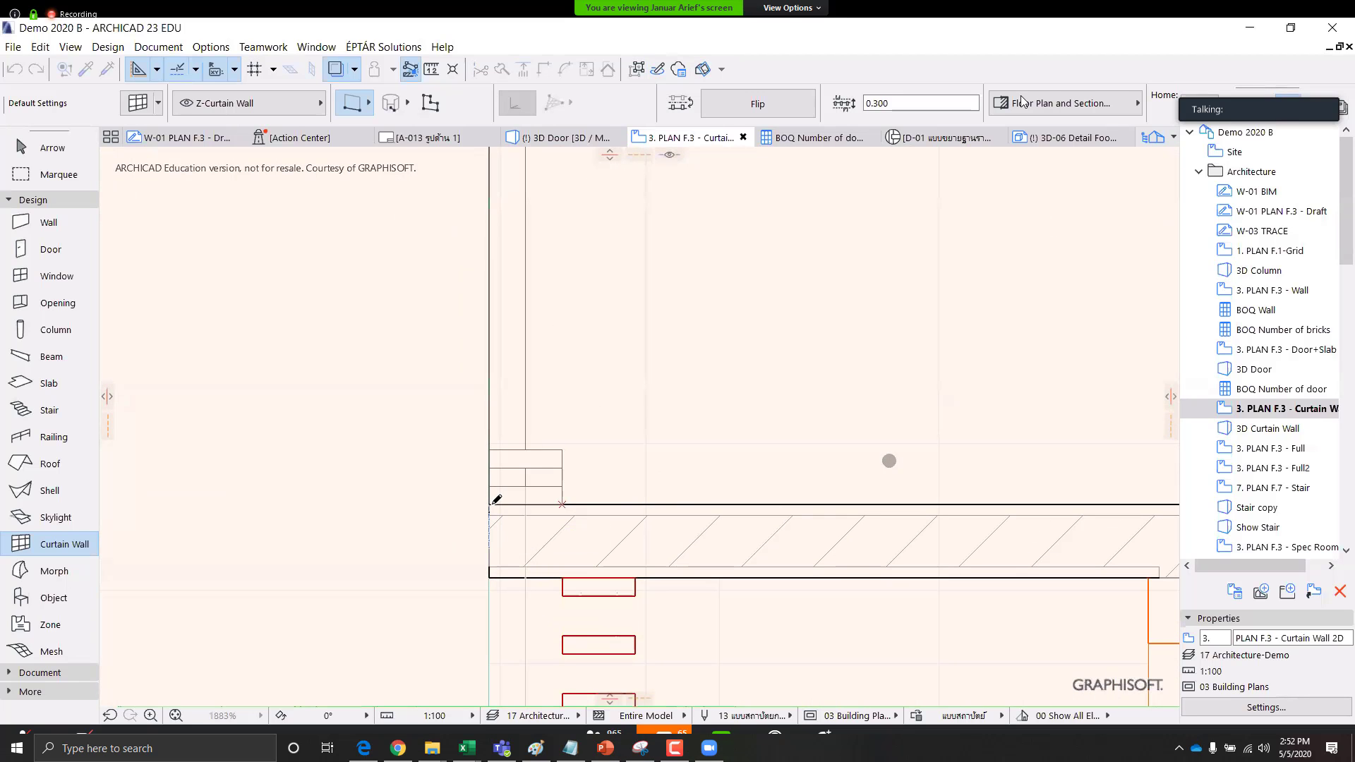
Draw a single curtain wall from the outer wall corner below window W12 to the outer corner of the slatted wall
{"action": "scroll", "coordinate": [576, 373], "scroll_direction": "down", "scroll_amount": 3}
{"action": "scroll", "coordinate": [577, 373], "scroll_direction": "down", "scroll_amount": 3}
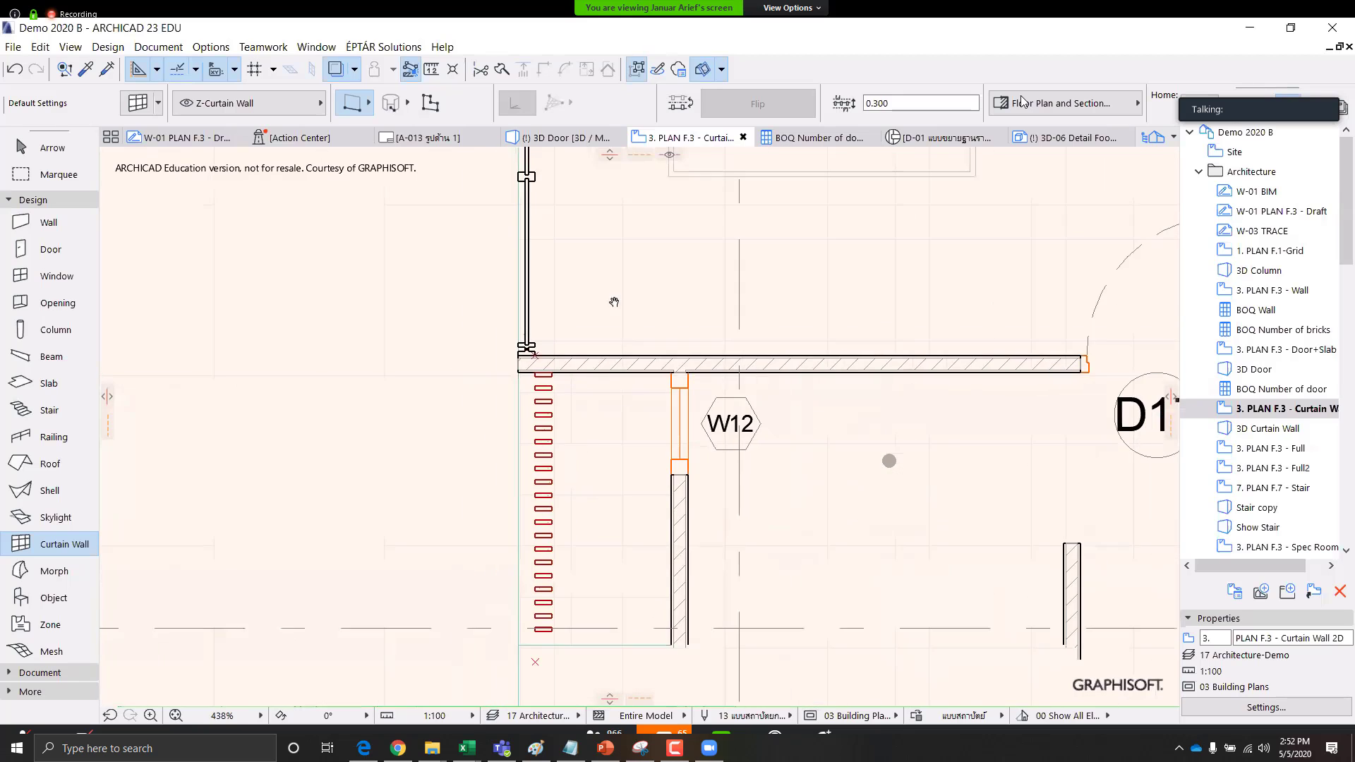
{"action": "middle_click_drag", "start_coordinate": [517, 571], "coordinate": [541, 411]}
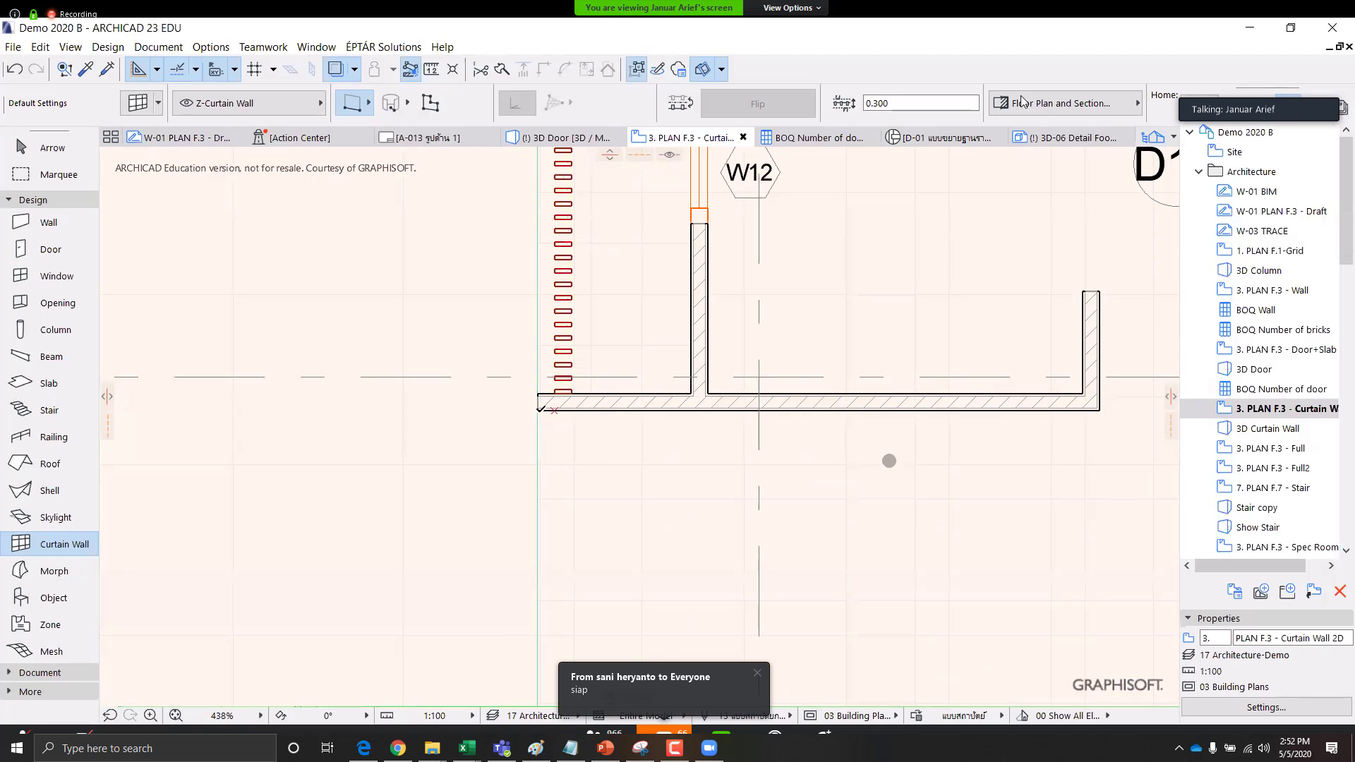
{"action": "left_click", "coordinate": [541, 408]}
{"action": "scroll", "coordinate": [540, 408], "scroll_direction": "down", "scroll_amount": 2}
{"action": "middle_click_drag", "start_coordinate": [550, 699], "coordinate": [561, 430]}
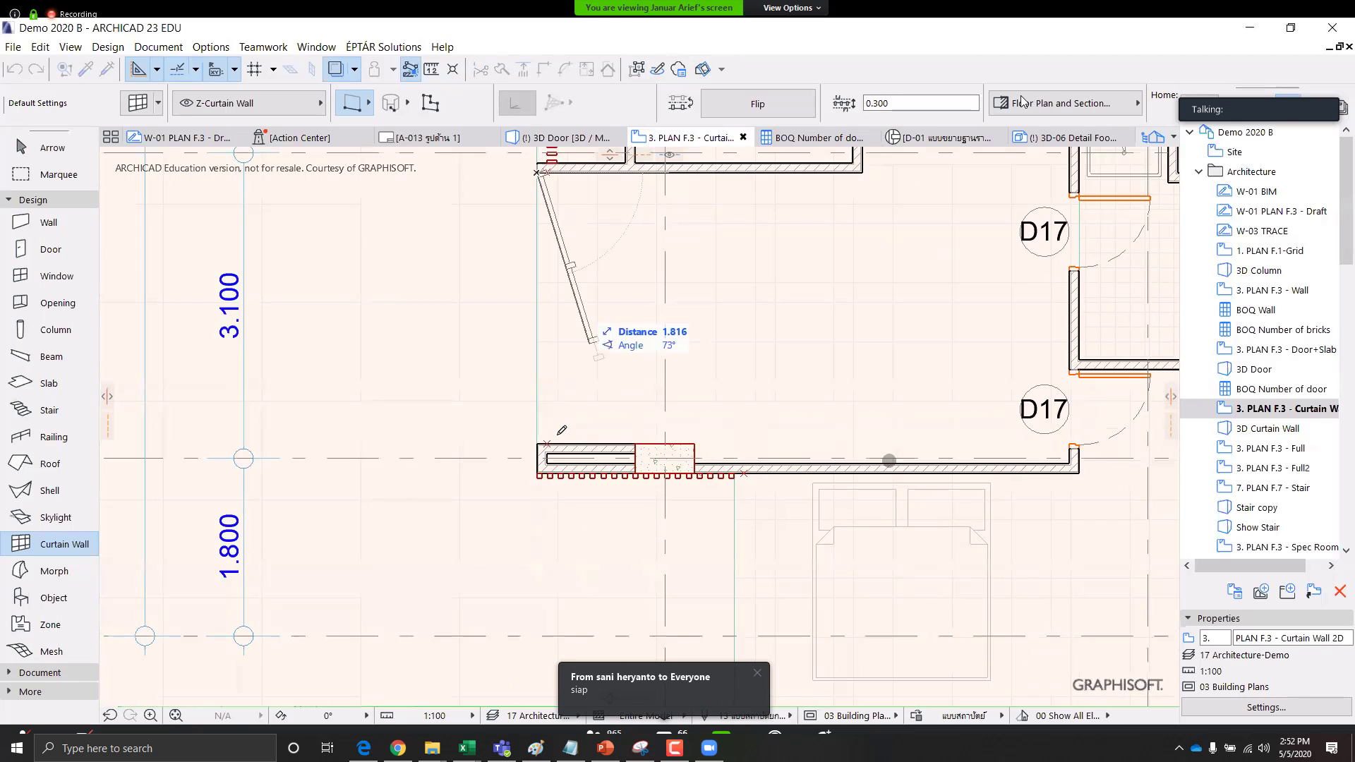
{"action": "scroll", "coordinate": [542, 444], "scroll_direction": "up", "scroll_amount": 2}
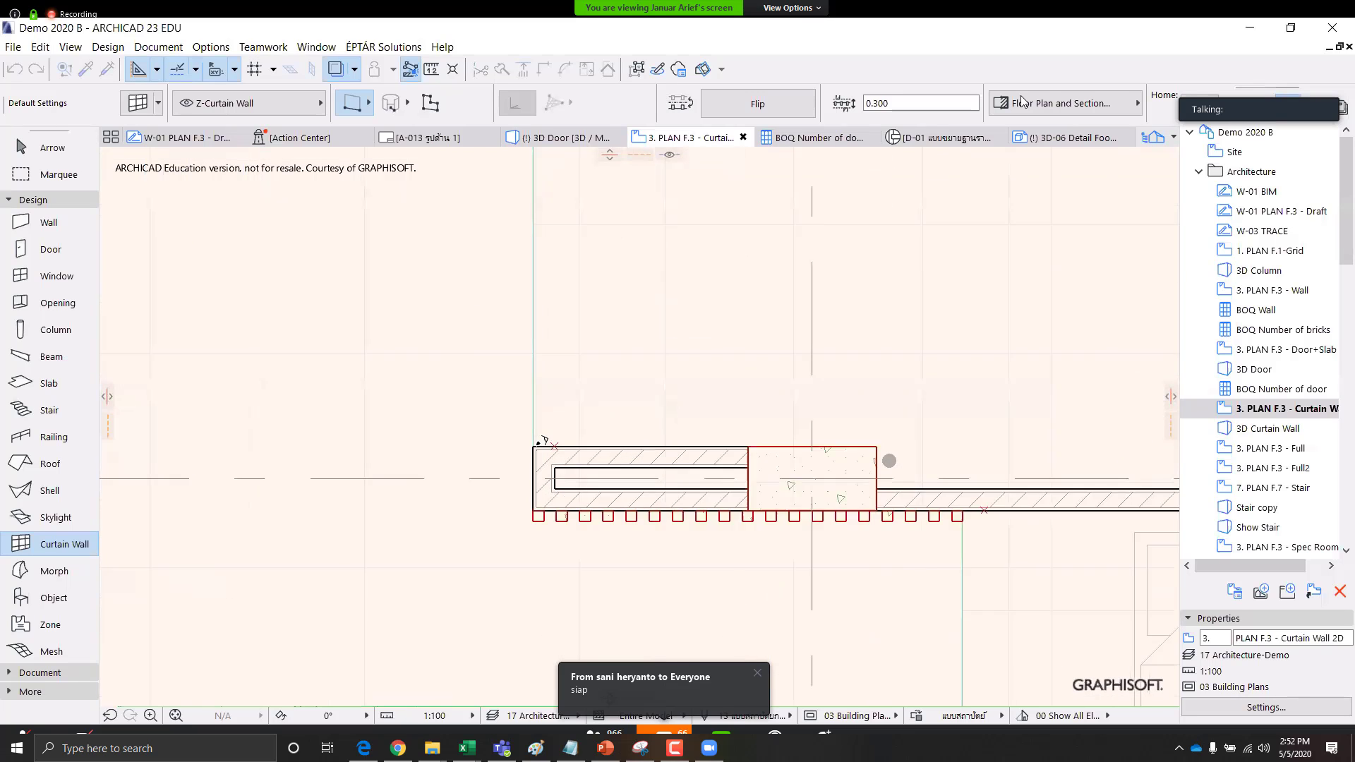
{"action": "scroll", "coordinate": [542, 443], "scroll_direction": "up", "scroll_amount": 1}
{"action": "left_click", "coordinate": [538, 444]}
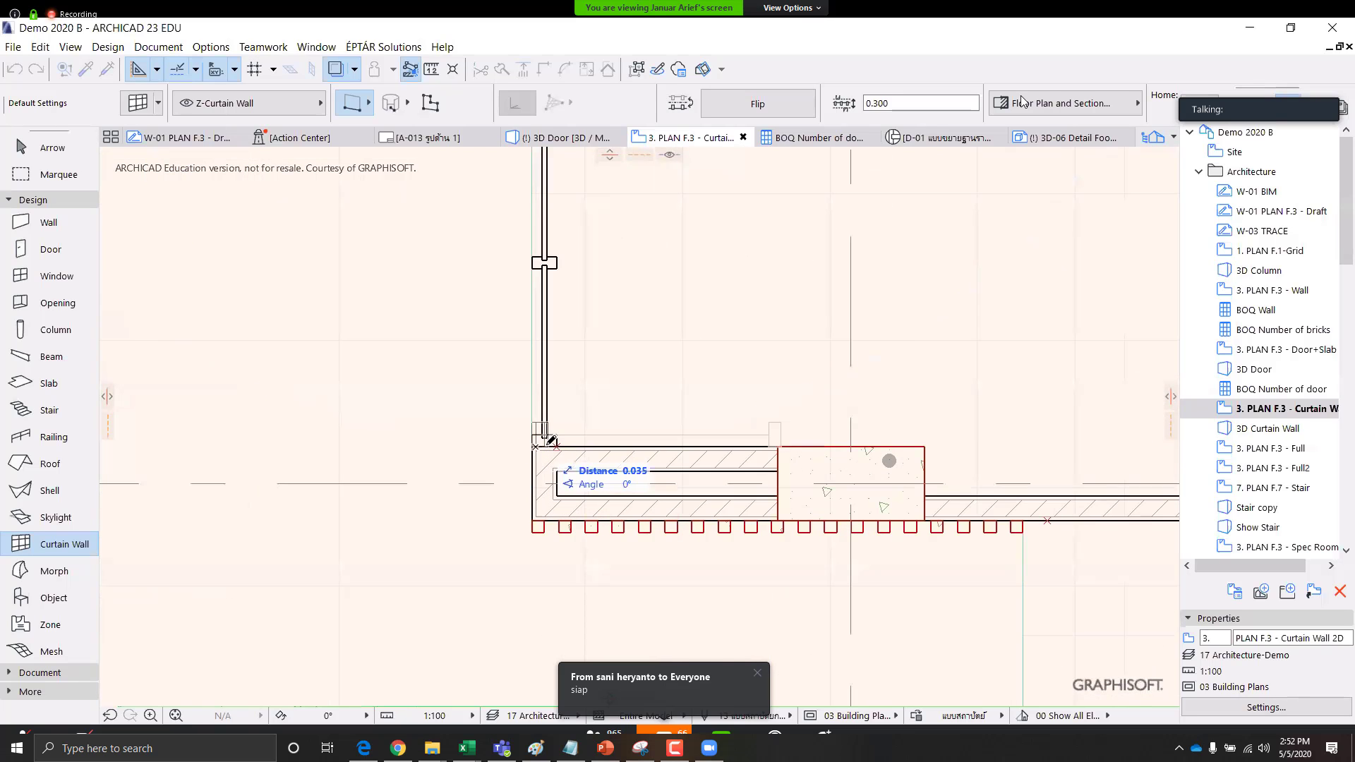
{"action": "left_click", "coordinate": [549, 442]}
Draw a chained curtain wall from the end of the slats around the bedroom's open outer corner to the short wall's end
{"action": "scroll", "coordinate": [551, 441], "scroll_direction": "down", "scroll_amount": 3}
{"action": "scroll", "coordinate": [710, 275], "scroll_direction": "up", "scroll_amount": 6}
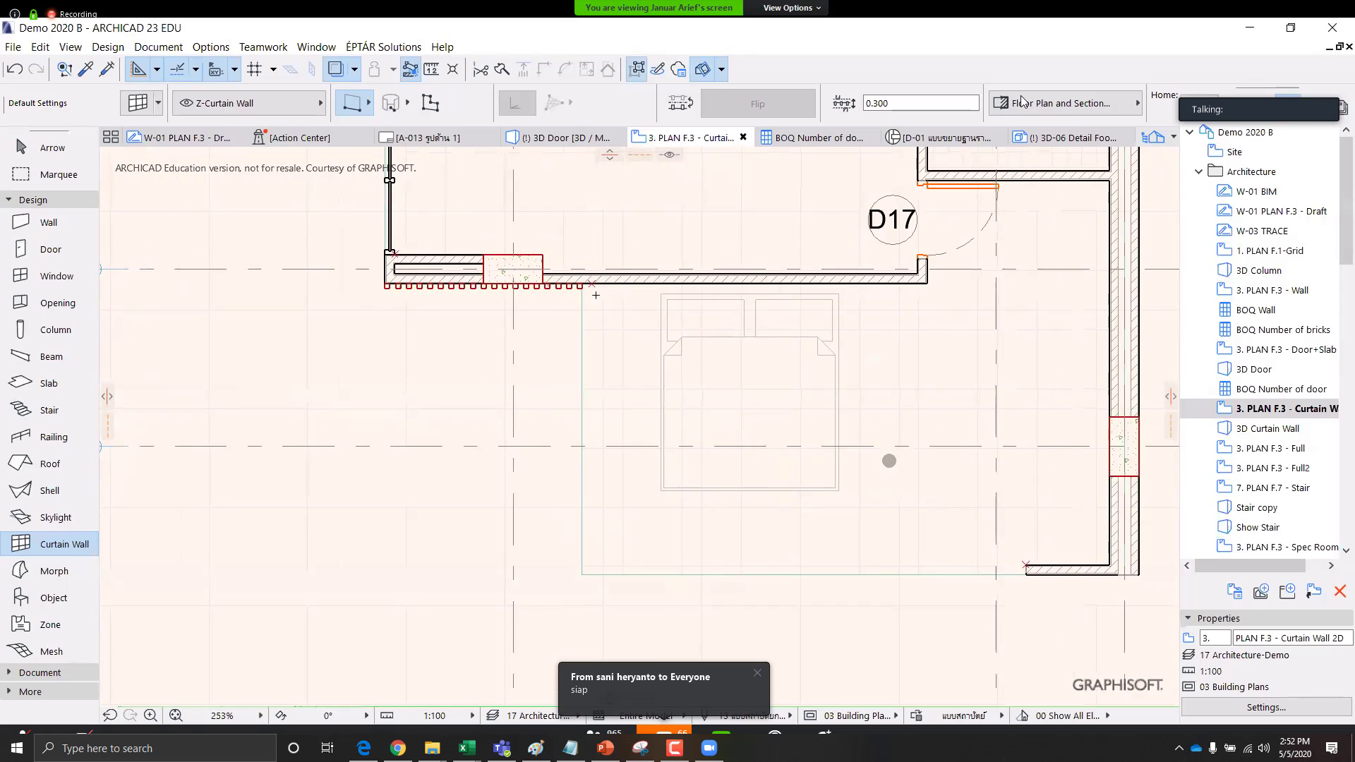
{"action": "left_click", "coordinate": [554, 259]}
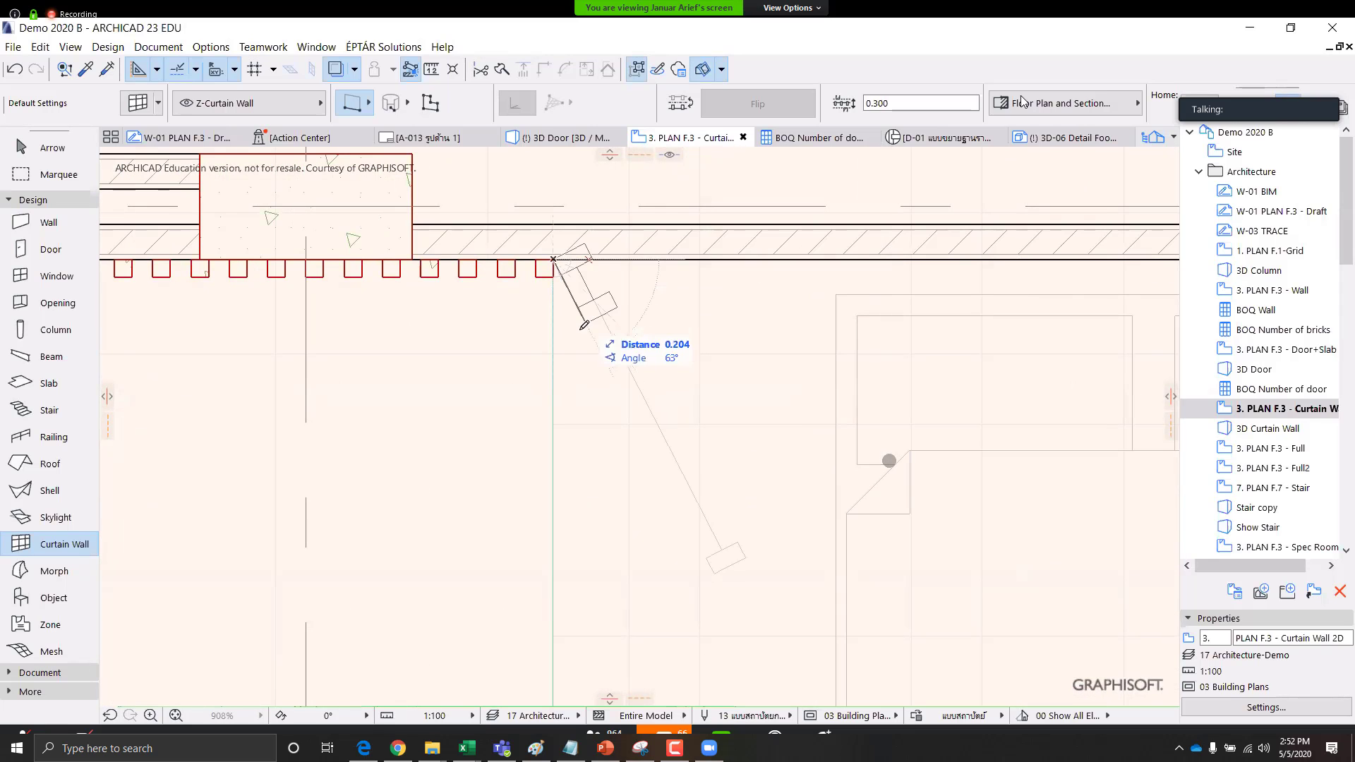
{"action": "scroll", "coordinate": [621, 423], "scroll_direction": "down", "scroll_amount": 3}
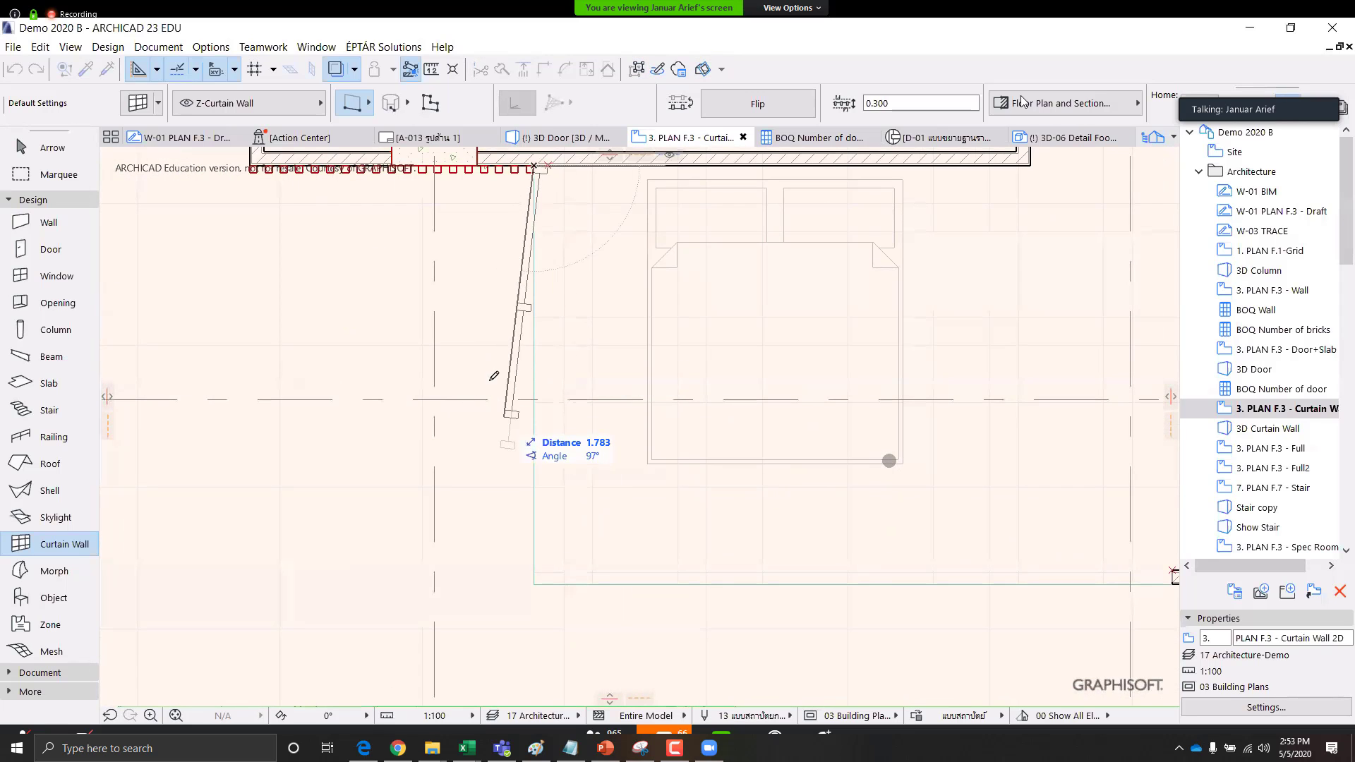
{"action": "left_click", "coordinate": [350, 103]}
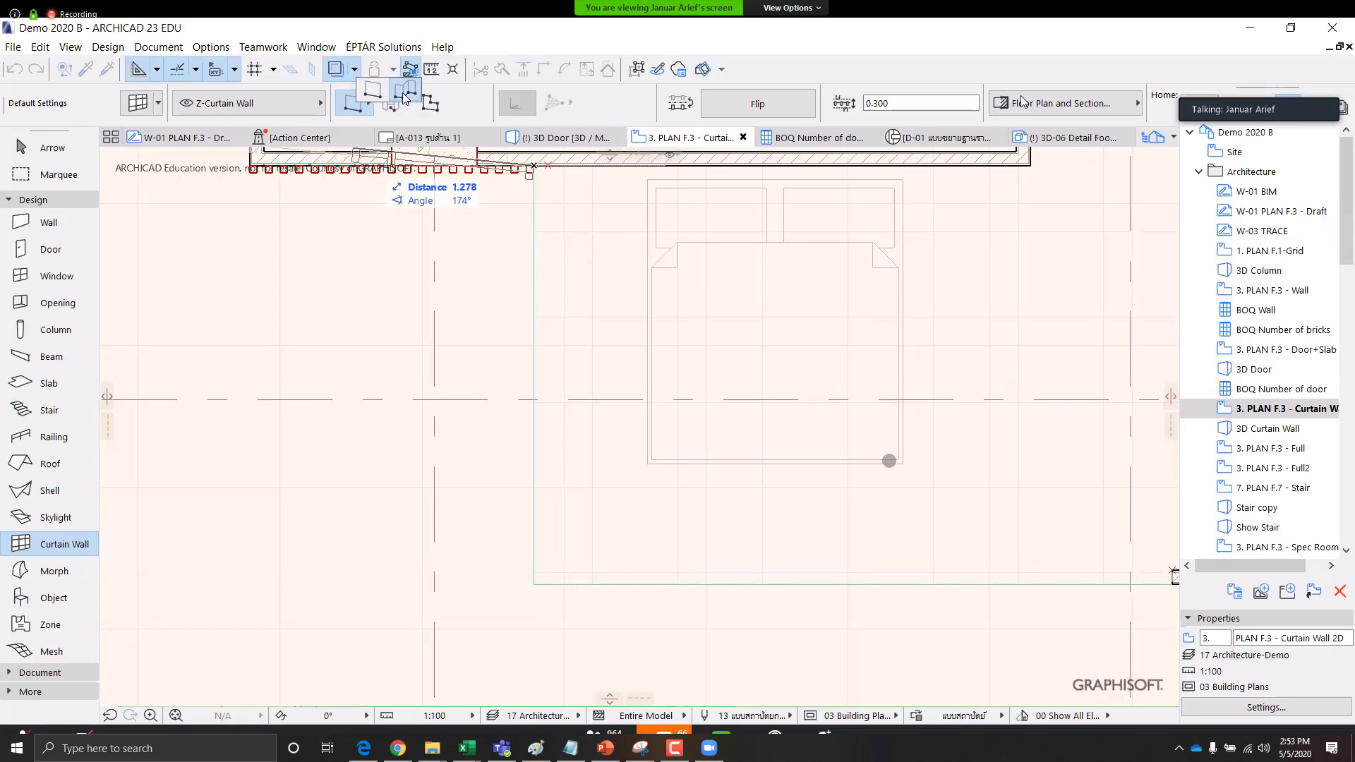
{"action": "left_click", "coordinate": [405, 91]}
{"action": "middle_click_drag", "start_coordinate": [583, 439], "coordinate": [520, 354]}
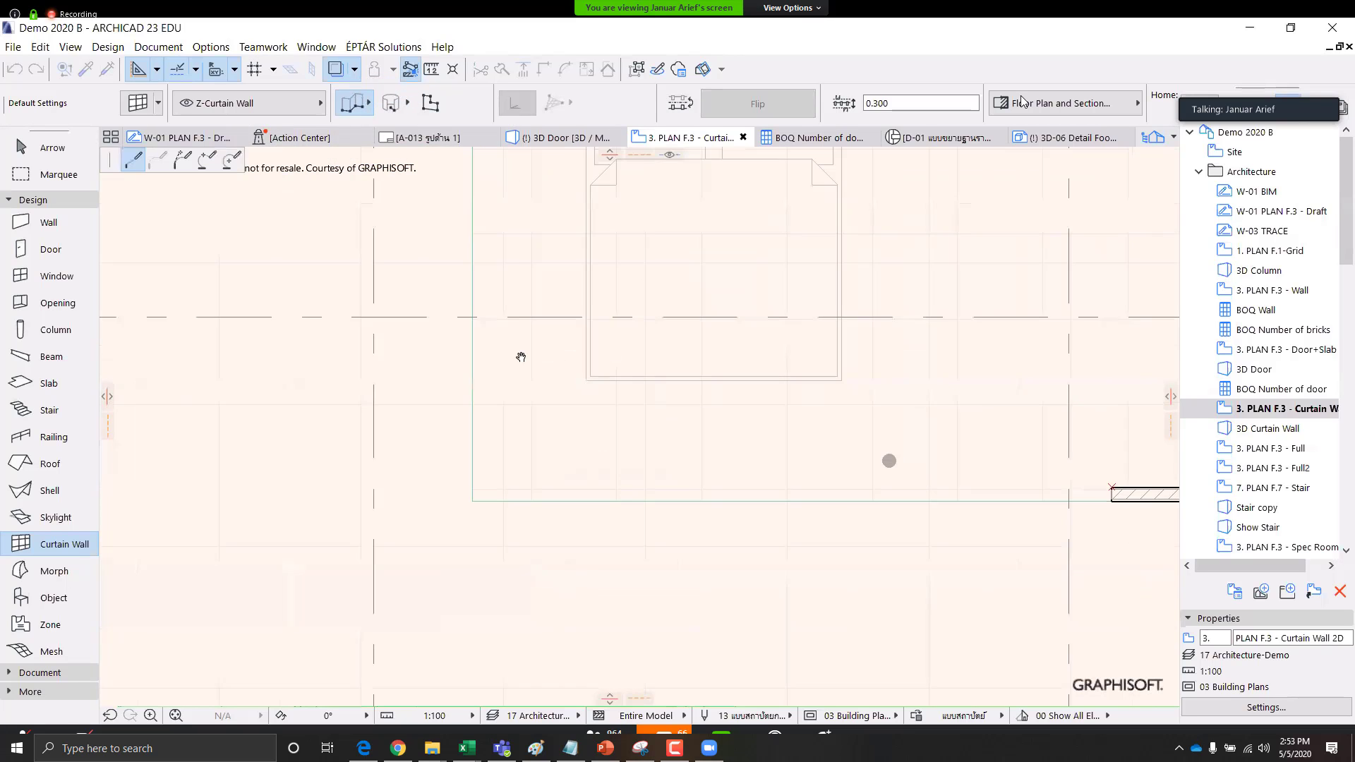
{"action": "left_click", "coordinate": [471, 499]}
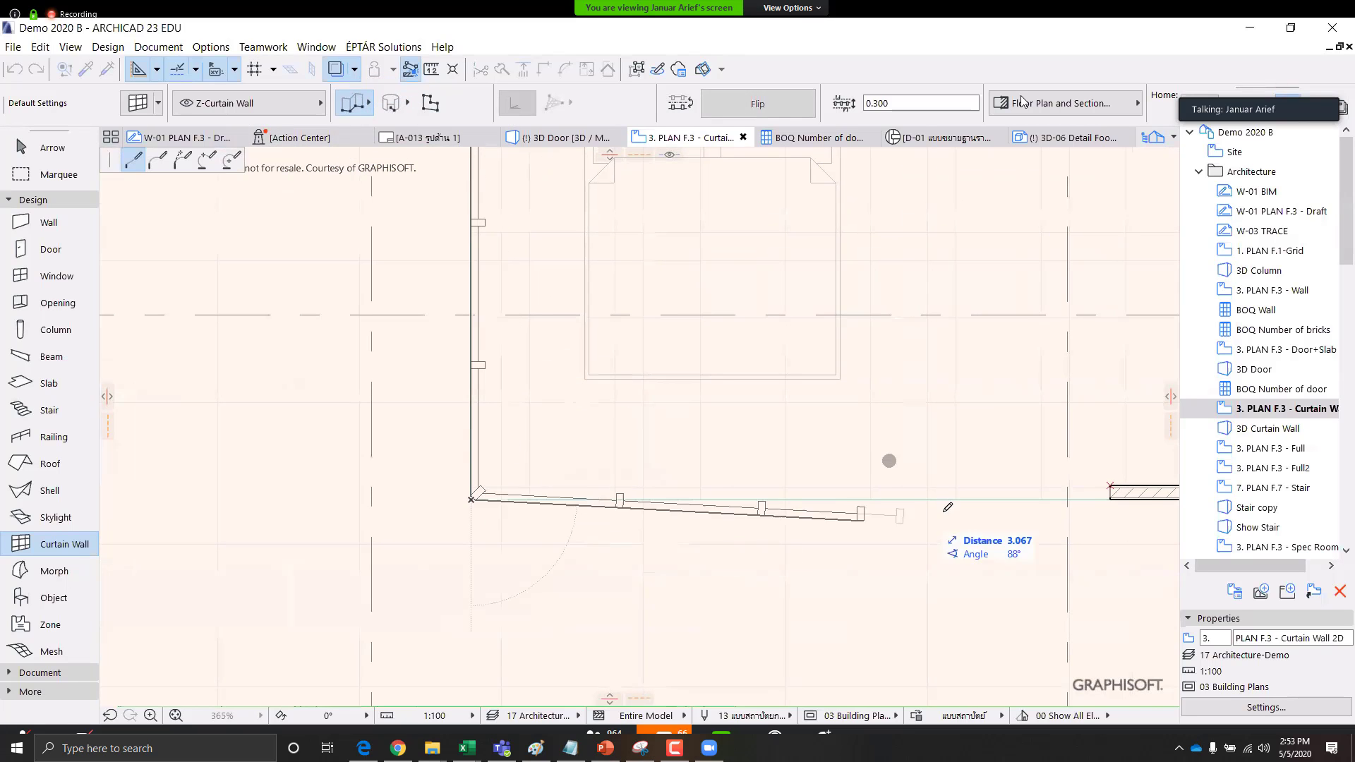
{"action": "left_click", "coordinate": [1110, 492]}
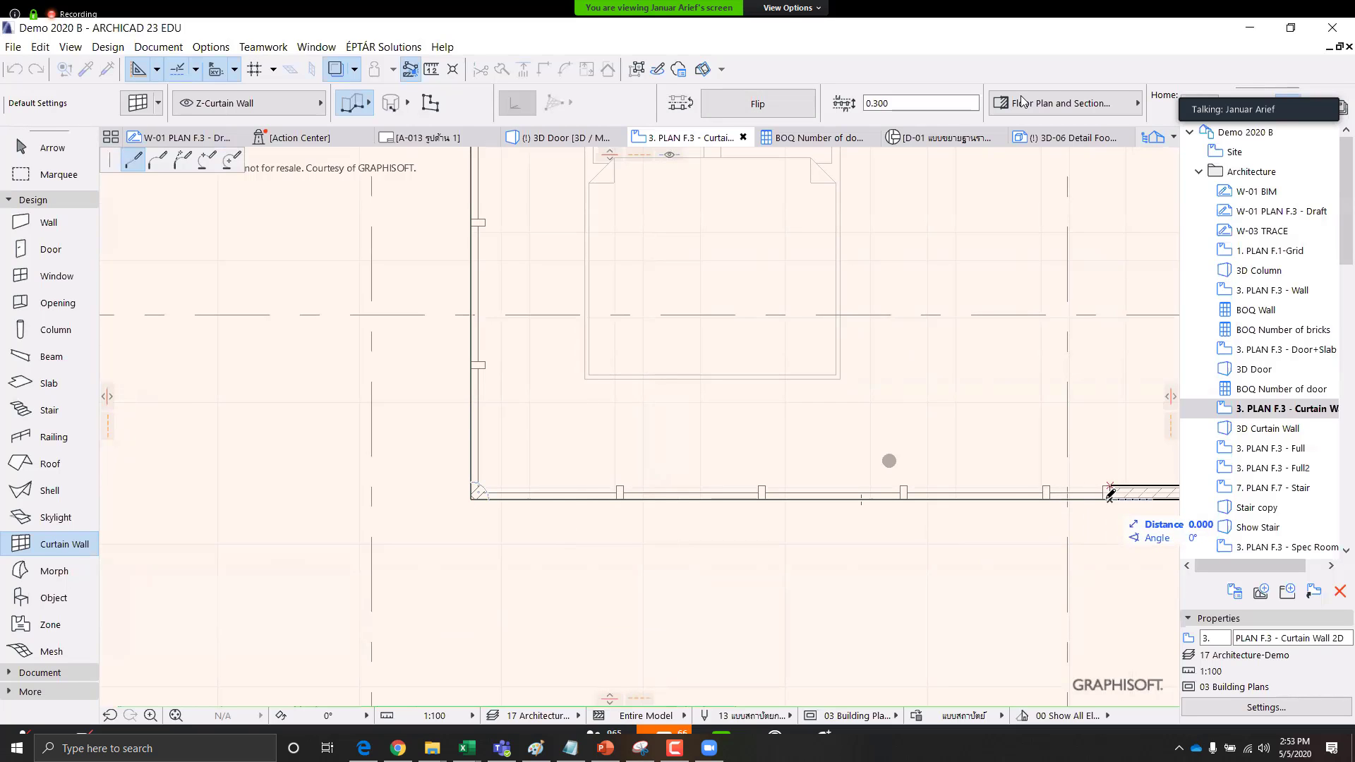
{"action": "left_click", "coordinate": [1110, 492]}
{"action": "scroll", "coordinate": [539, 497], "scroll_direction": "down", "scroll_amount": 3}
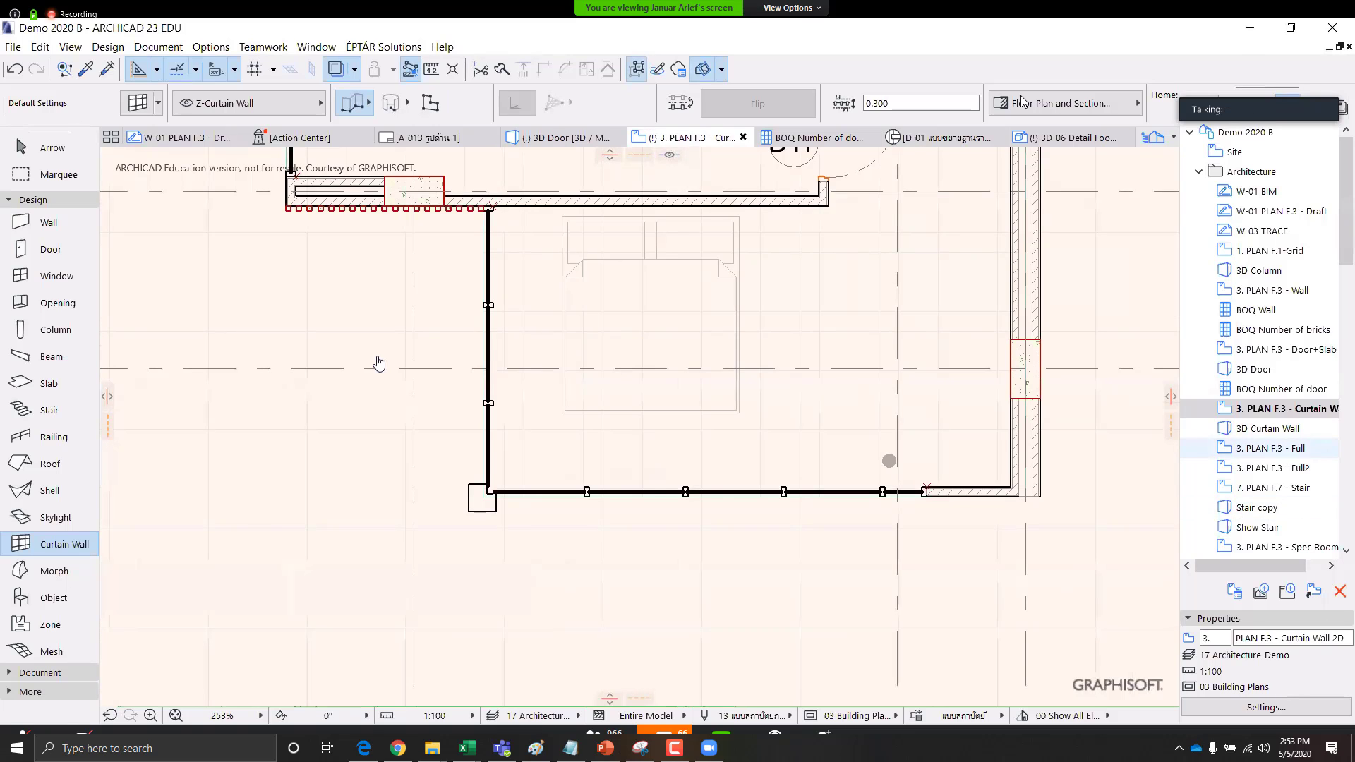
Open the 3D Curtain Wall view and select the curtain wall that wraps around the bedroom corner
{"action": "double_click", "coordinate": [1267, 429]}
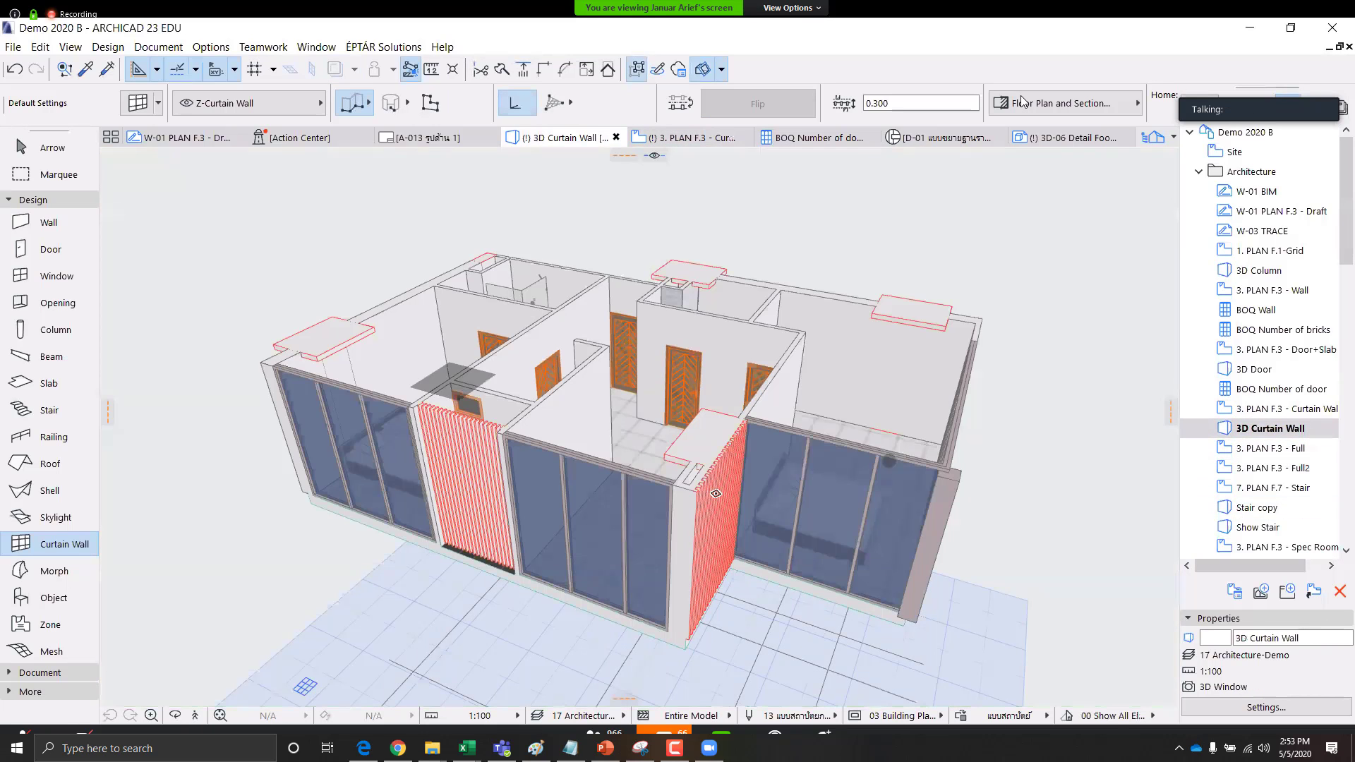
{"action": "middle_click_drag", "start_coordinate": [783, 467], "coordinate": [808, 405]}
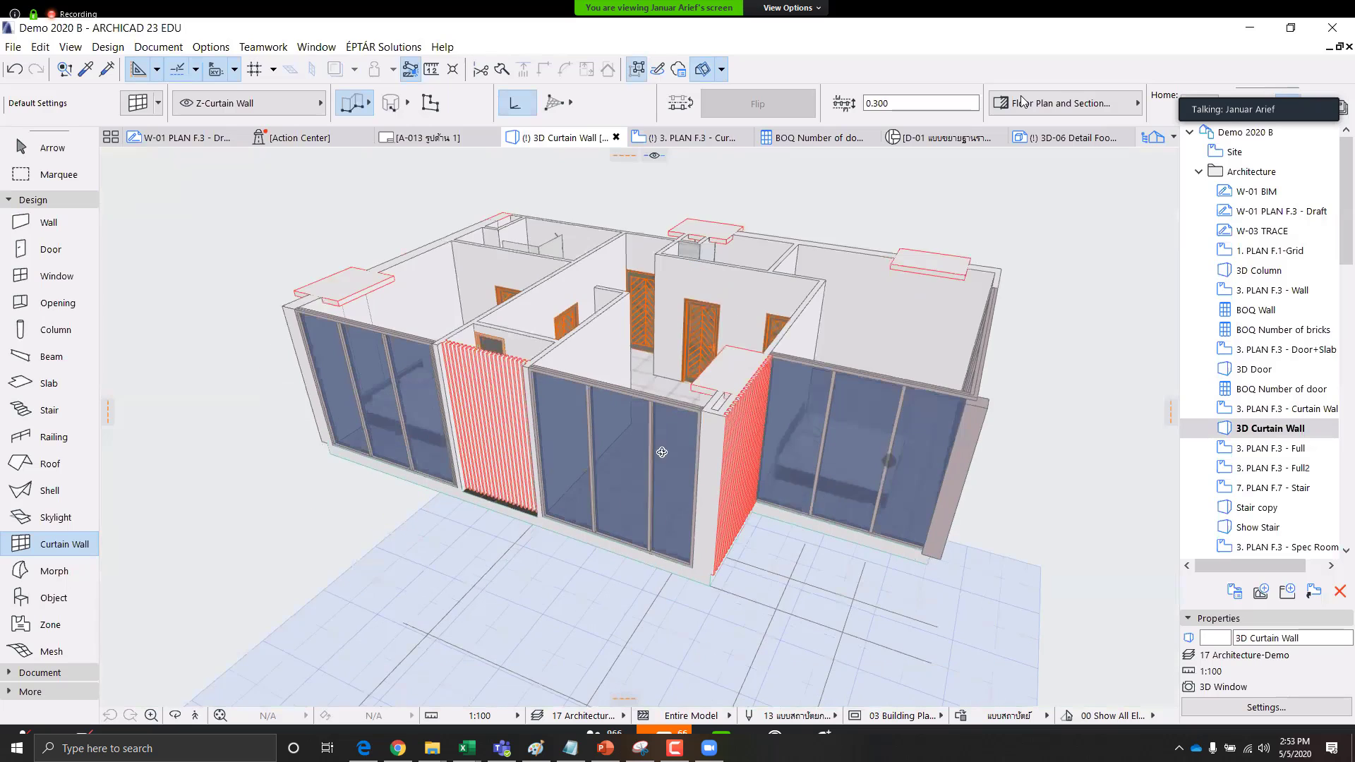
{"action": "middle_click_drag", "start_coordinate": [676, 470], "coordinate": [4, 130], "text": "shift"}
{"action": "left_click", "coordinate": [28, 148]}
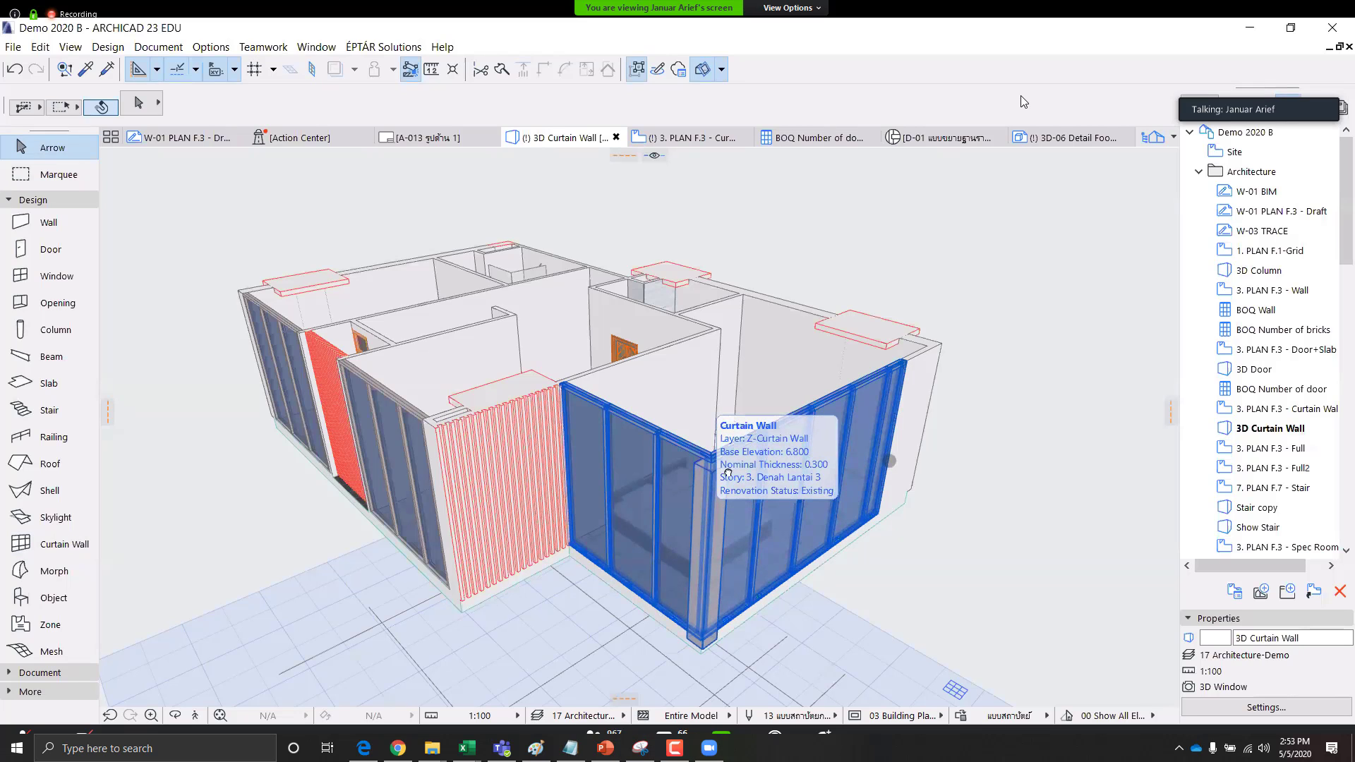
{"action": "scroll", "coordinate": [683, 426], "scroll_direction": "up", "scroll_amount": 5}
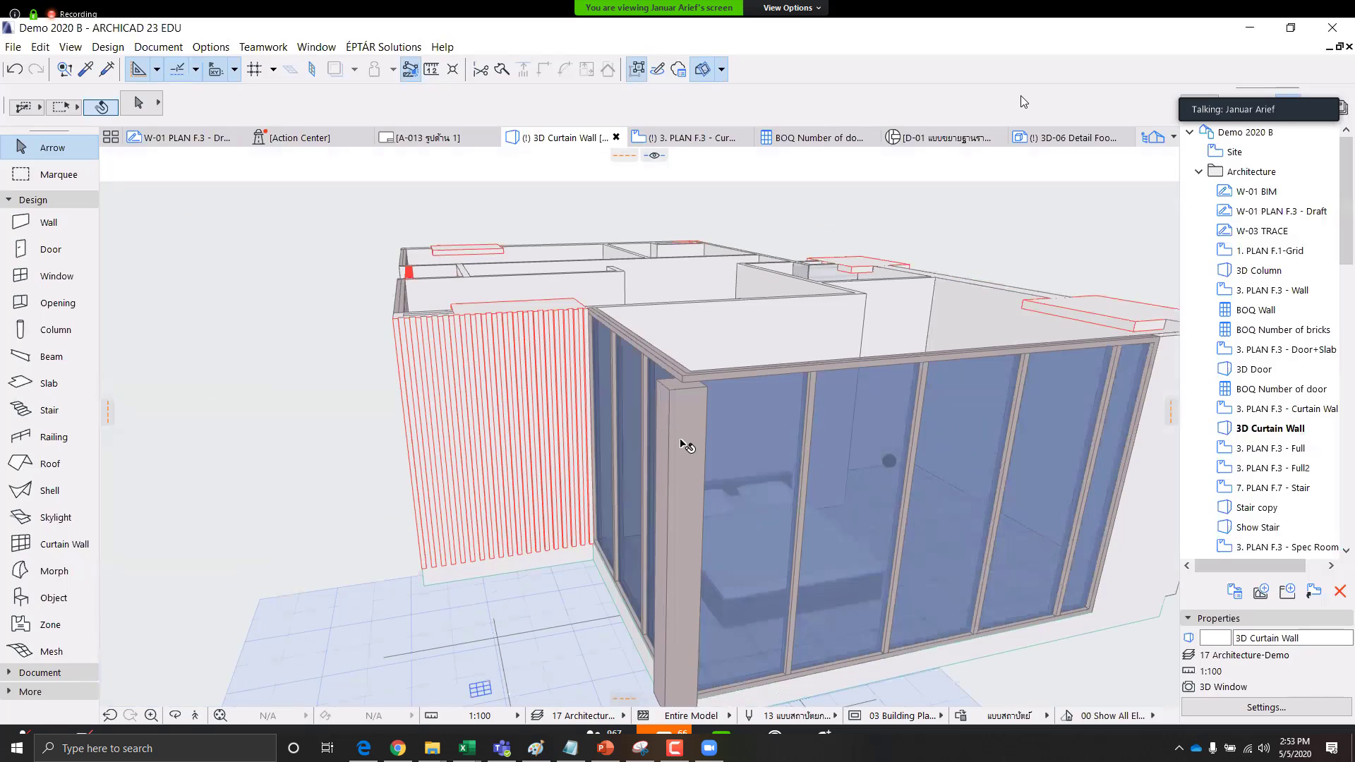
{"action": "left_click", "coordinate": [695, 455]}
{"action": "scroll", "coordinate": [755, 476], "scroll_direction": "down", "scroll_amount": 4}
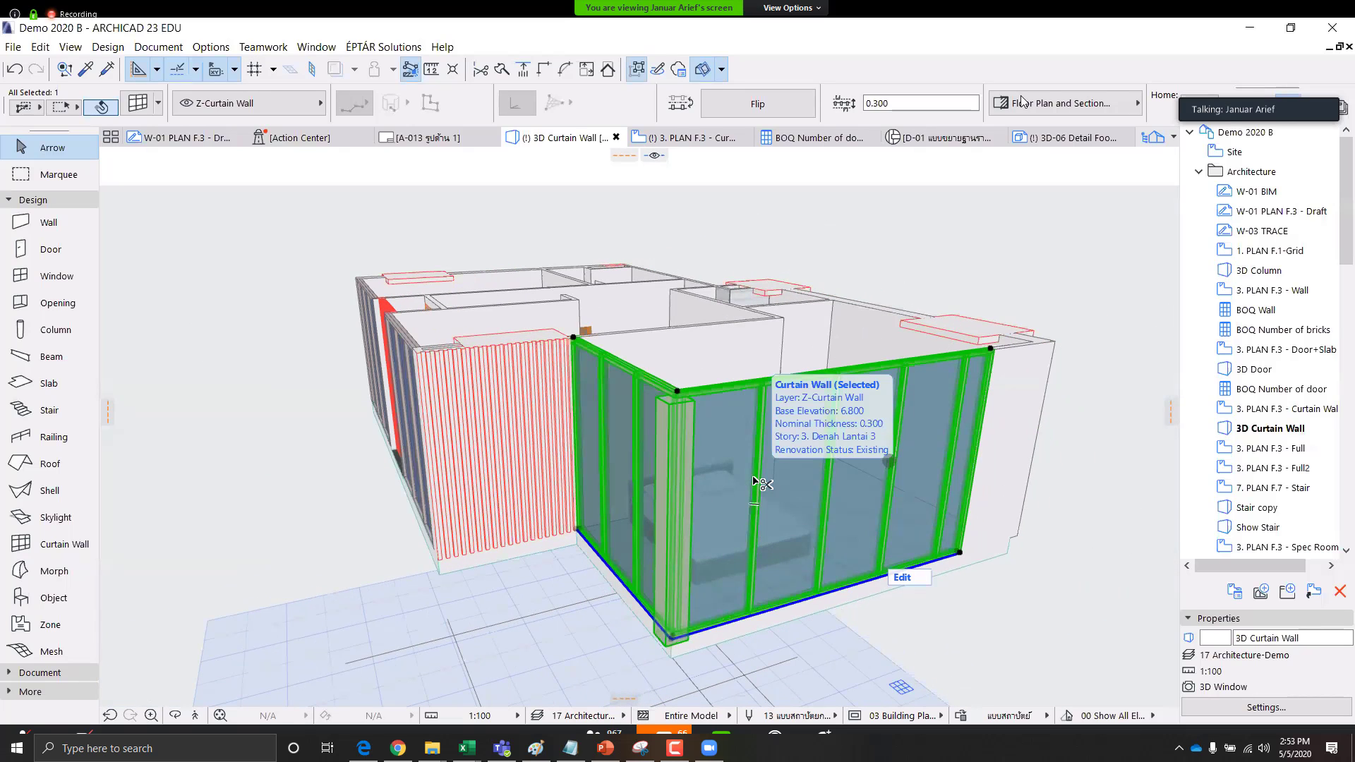
In the selected curtain wall's frame settings, change the Corner Frame type to Diagonal Frame 23
{"action": "key", "text": "ctrl+t"}
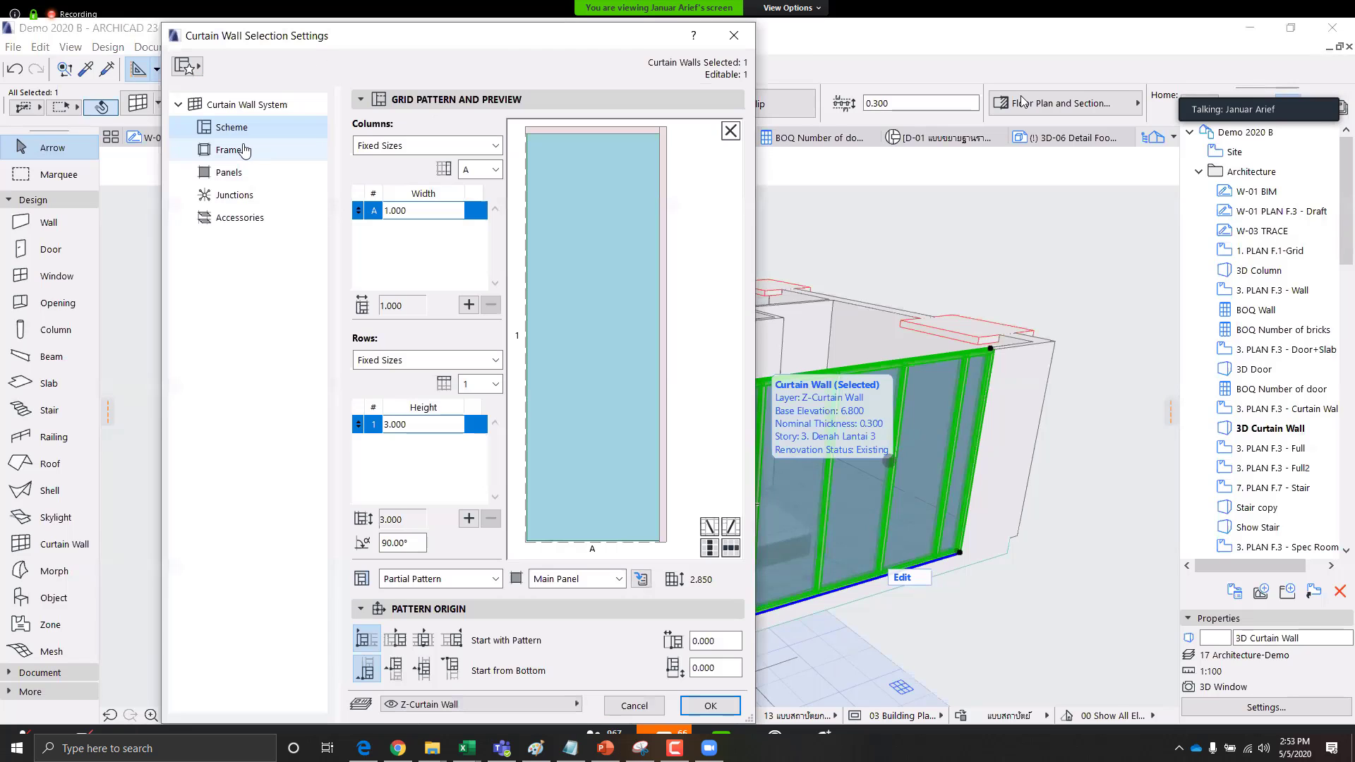
{"action": "left_click", "coordinate": [232, 149]}
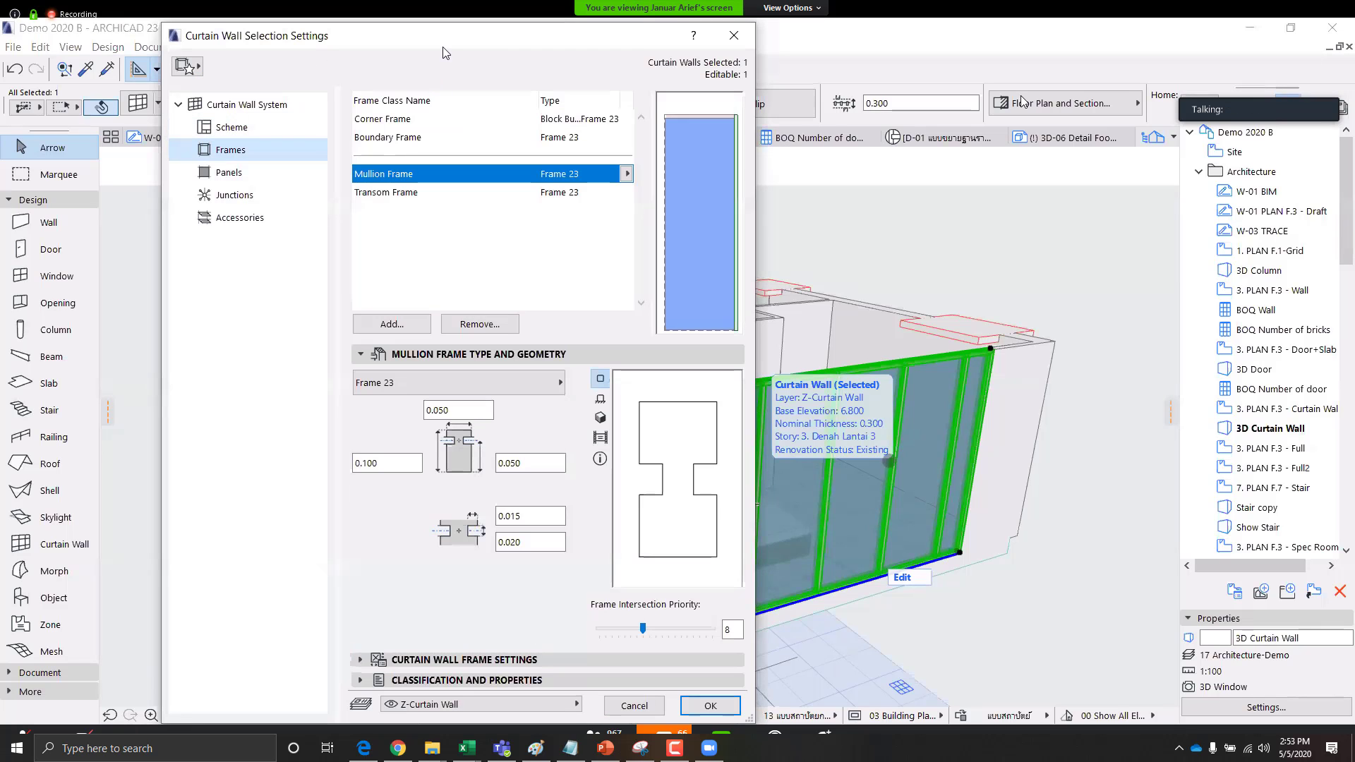
{"action": "left_click_drag", "start_coordinate": [445, 53], "coordinate": [322, 51]}
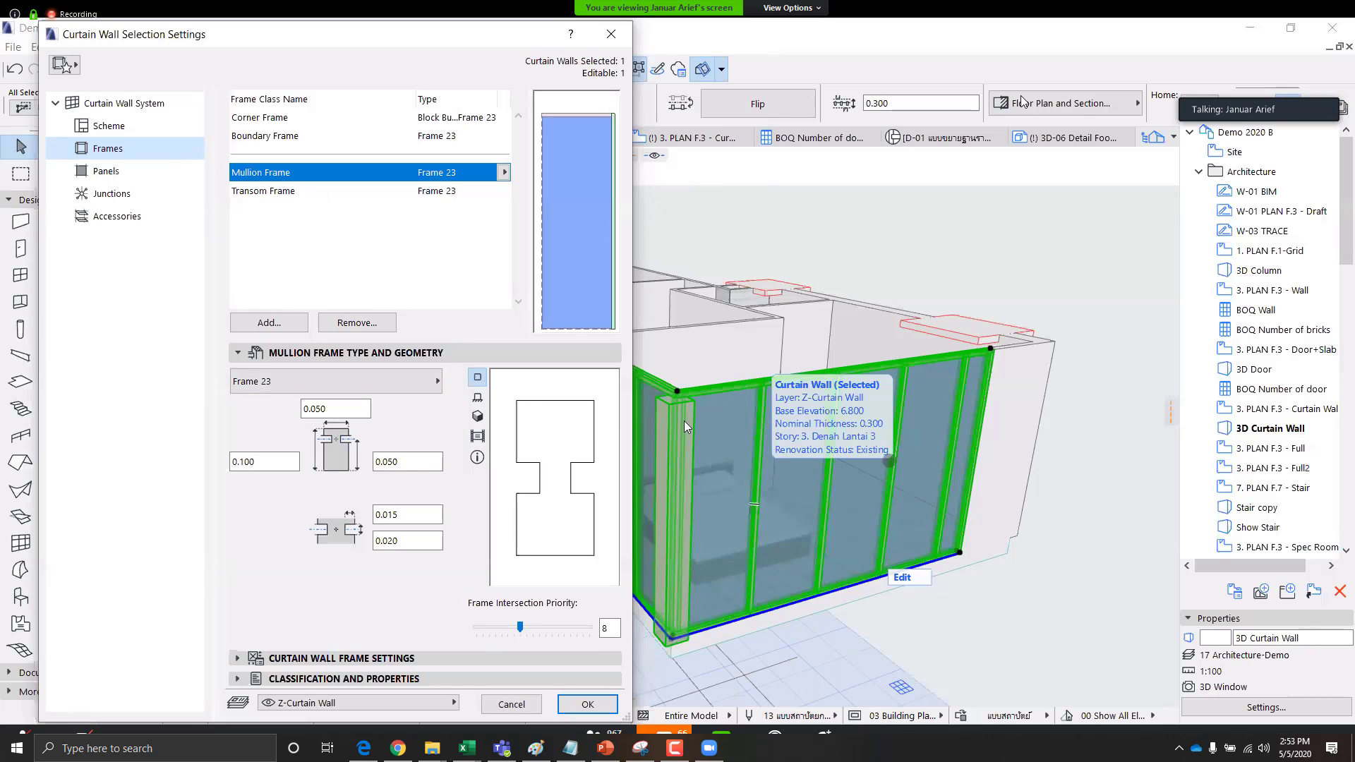
{"action": "left_click", "coordinate": [251, 119]}
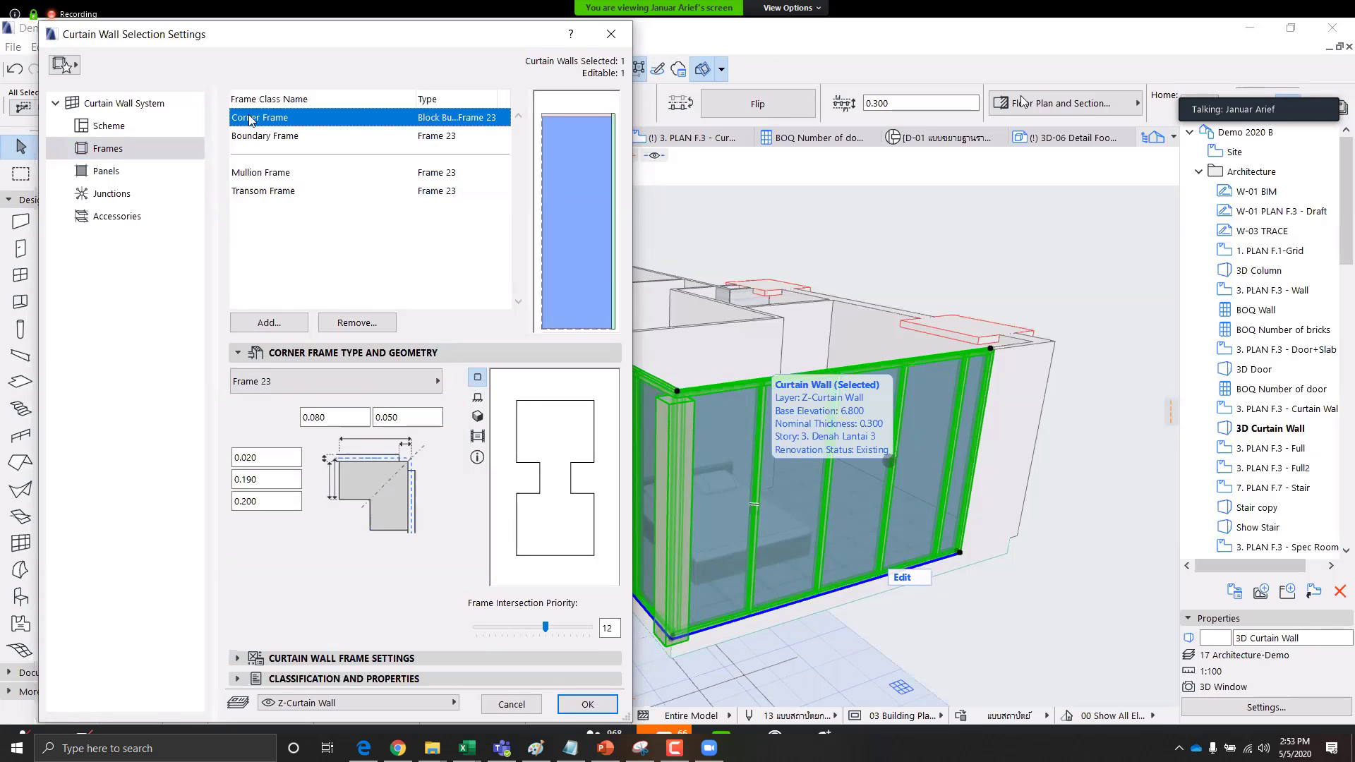
{"action": "left_click", "coordinate": [432, 387]}
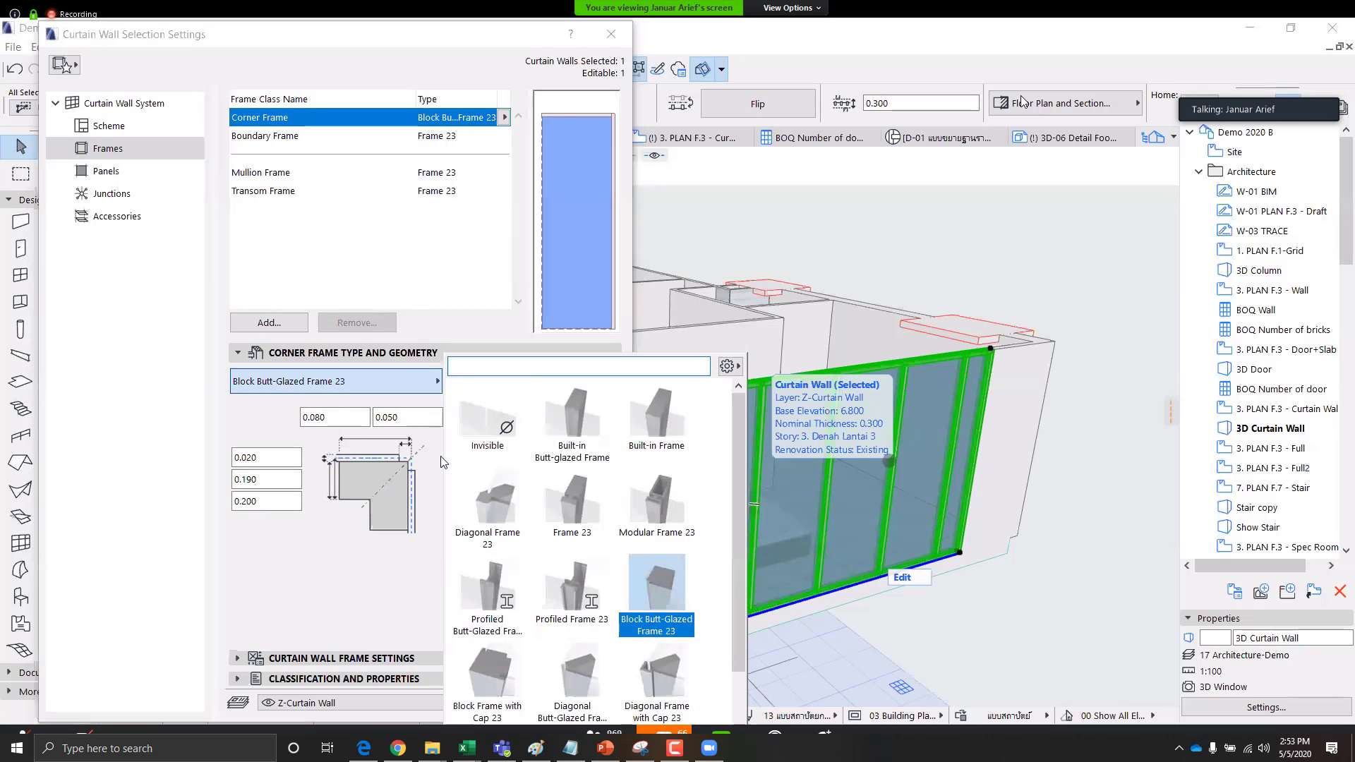
{"action": "scroll", "coordinate": [734, 549], "scroll_direction": "down", "scroll_amount": 1}
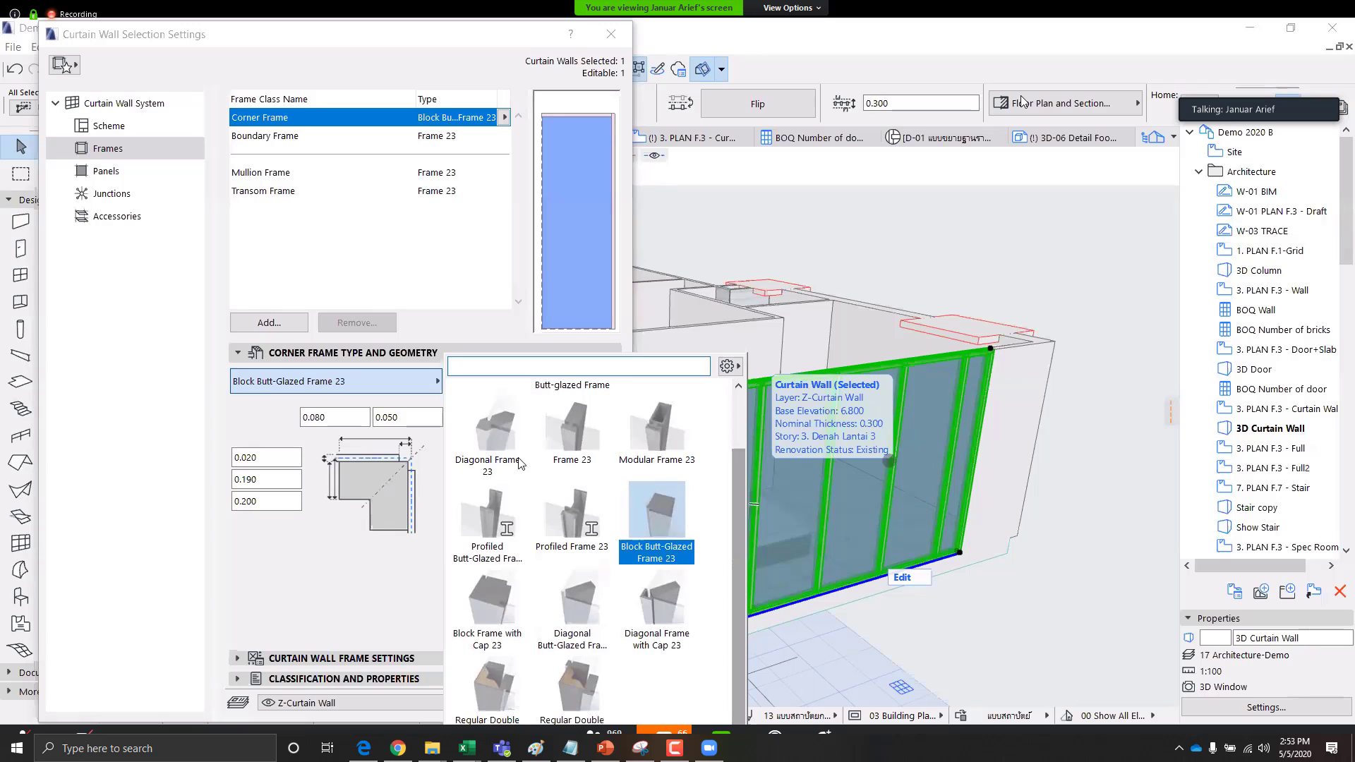
{"action": "left_click", "coordinate": [495, 444]}
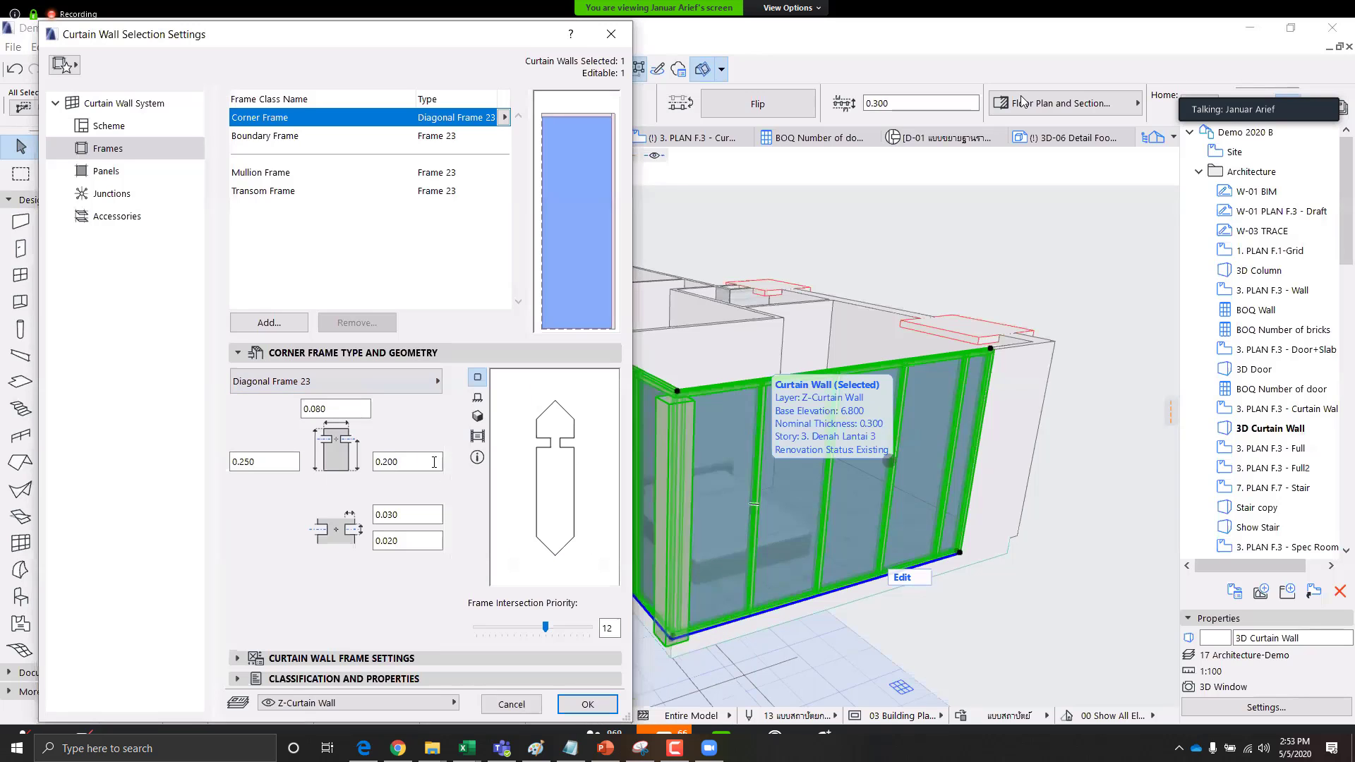
Set the diagonal corner frame's overall depth to 0.100 and its panel offset to 0.000, and apply the settings
{"action": "left_click", "coordinate": [252, 462]}
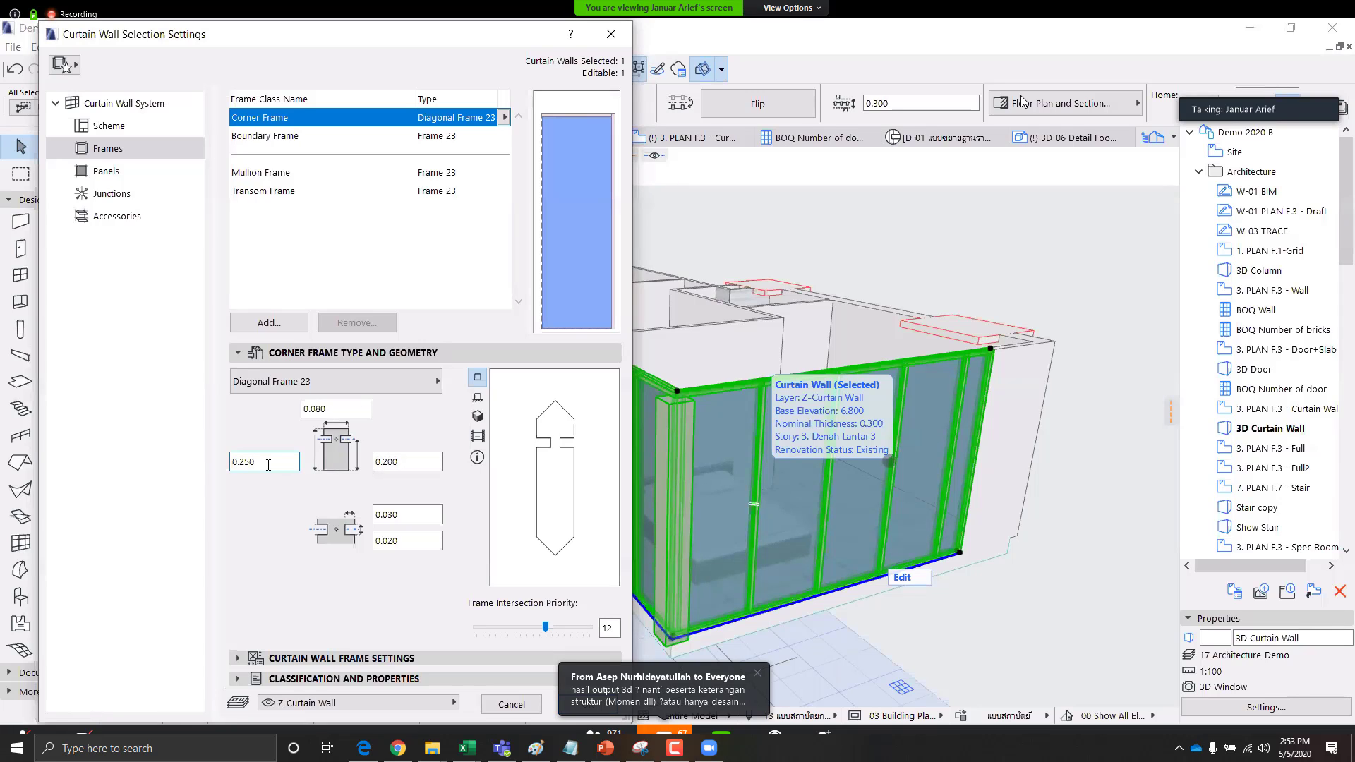
{"action": "left_click_drag", "start_coordinate": [268, 465], "coordinate": [252, 490]}
{"action": "type", "text": "100"}
{"action": "key", "text": "Tab"}
{"action": "type", "text": "0.100"}
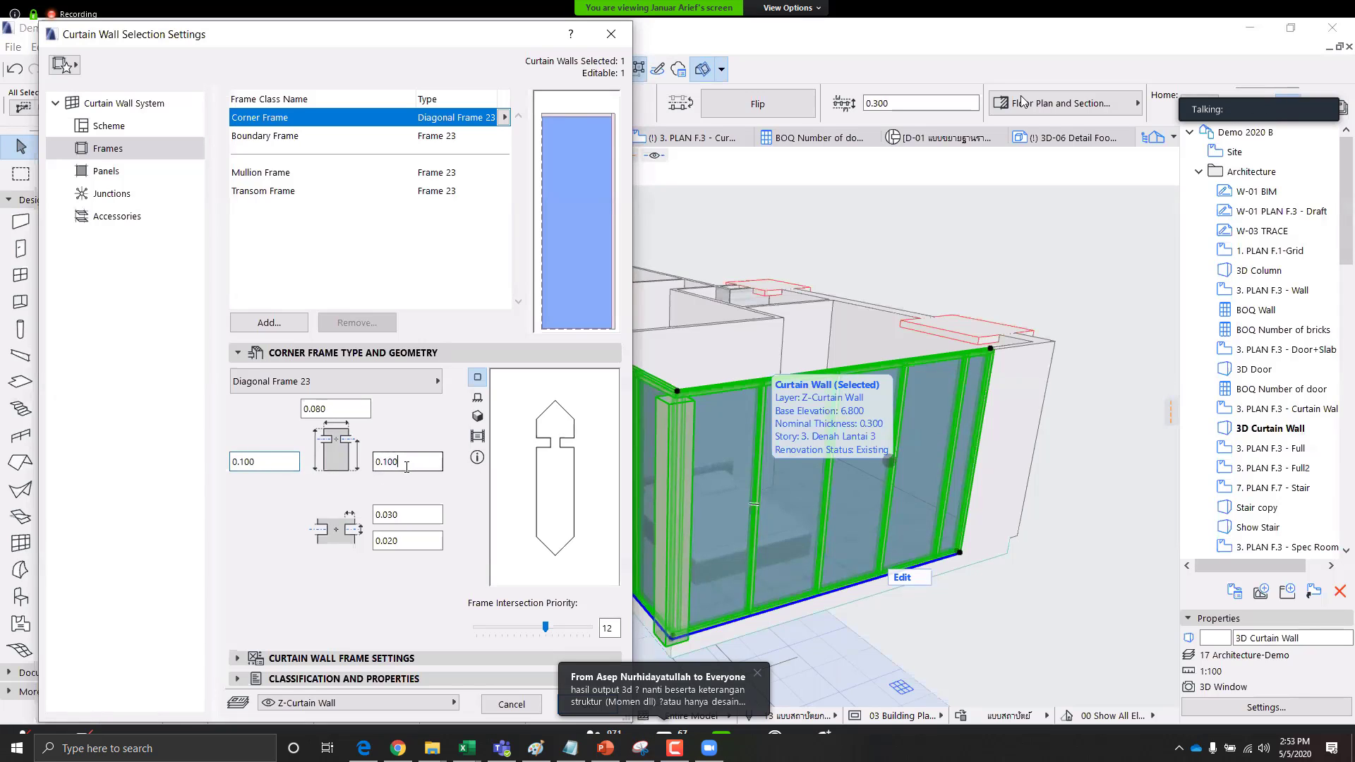
{"action": "left_click_drag", "start_coordinate": [400, 463], "coordinate": [384, 487]}
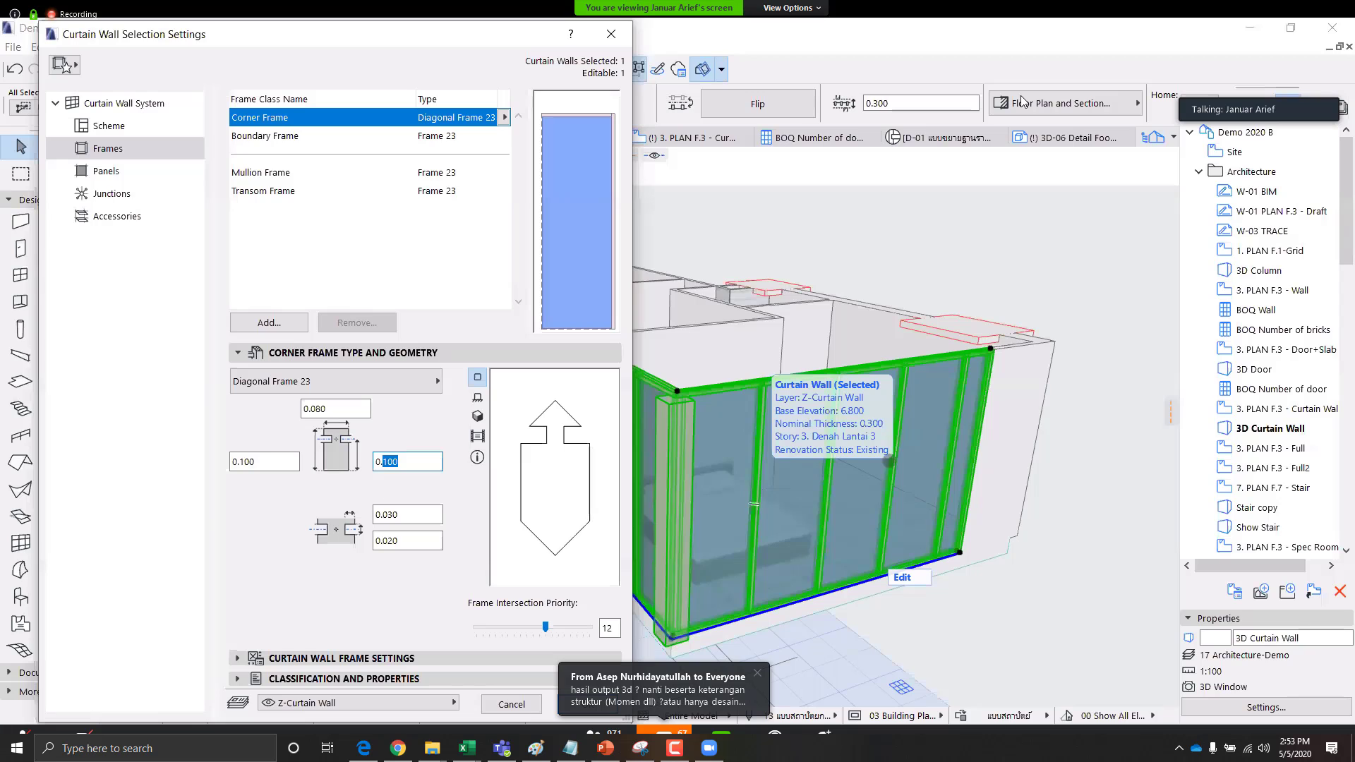
{"action": "type", "text": "0.5"}
{"action": "left_click", "coordinate": [553, 475]}
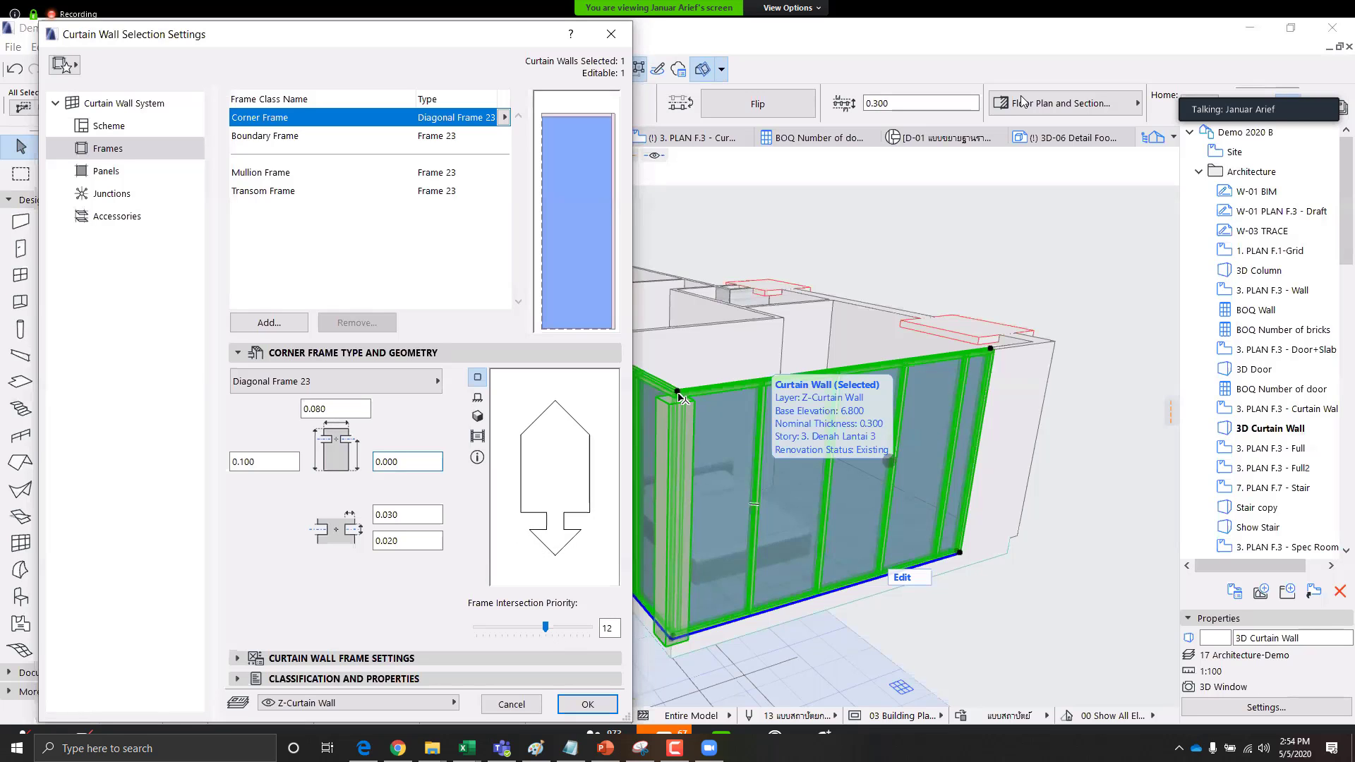
{"action": "left_click", "coordinate": [587, 704]}
Open the scheme favorites in the selection settings of the curtain wall between the two slatted screens
{"action": "scroll", "coordinate": [691, 419], "scroll_direction": "up", "scroll_amount": 5}
{"action": "scroll", "coordinate": [726, 387], "scroll_direction": "up", "scroll_amount": 2}
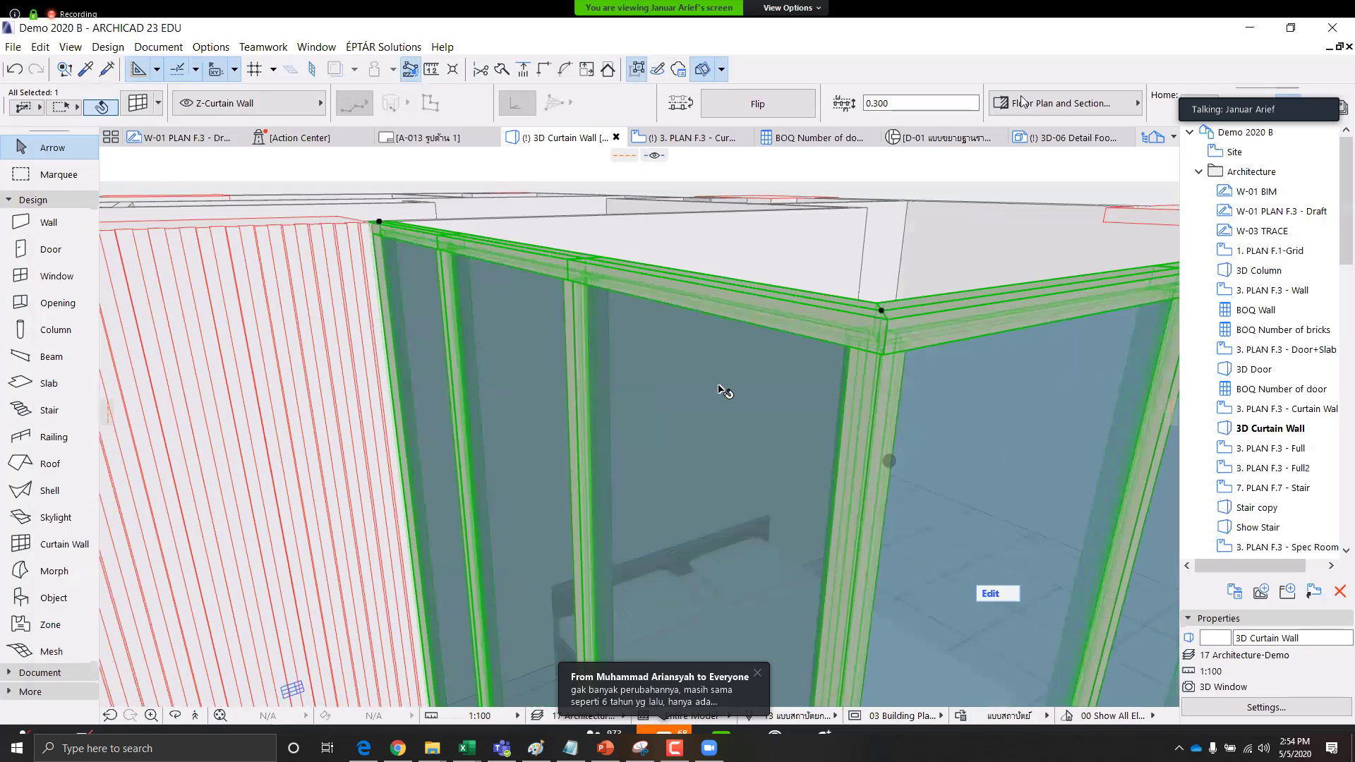
{"action": "scroll", "coordinate": [810, 444], "scroll_direction": "down", "scroll_amount": 5}
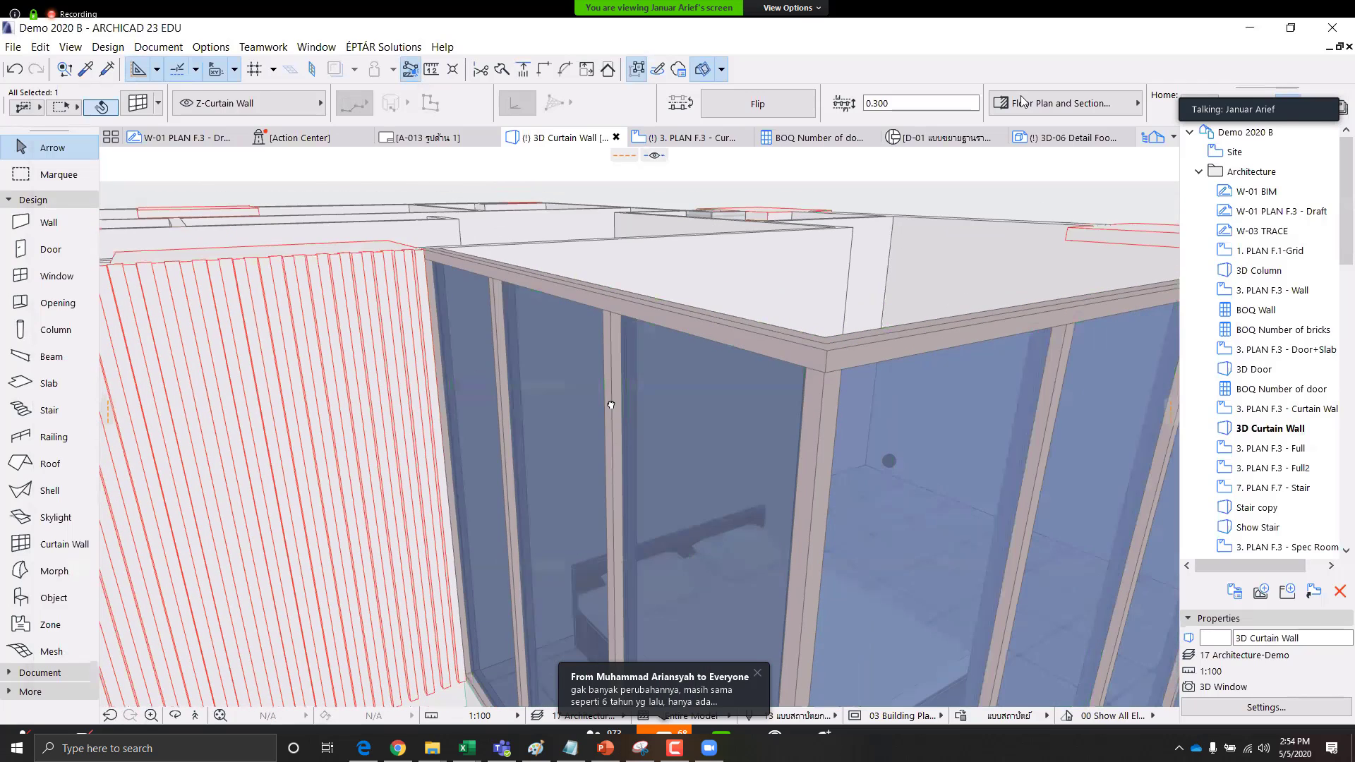
{"action": "scroll", "coordinate": [794, 392], "scroll_direction": "down", "scroll_amount": 3}
{"action": "scroll", "coordinate": [556, 445], "scroll_direction": "up", "scroll_amount": 2}
{"action": "left_click", "coordinate": [556, 444]}
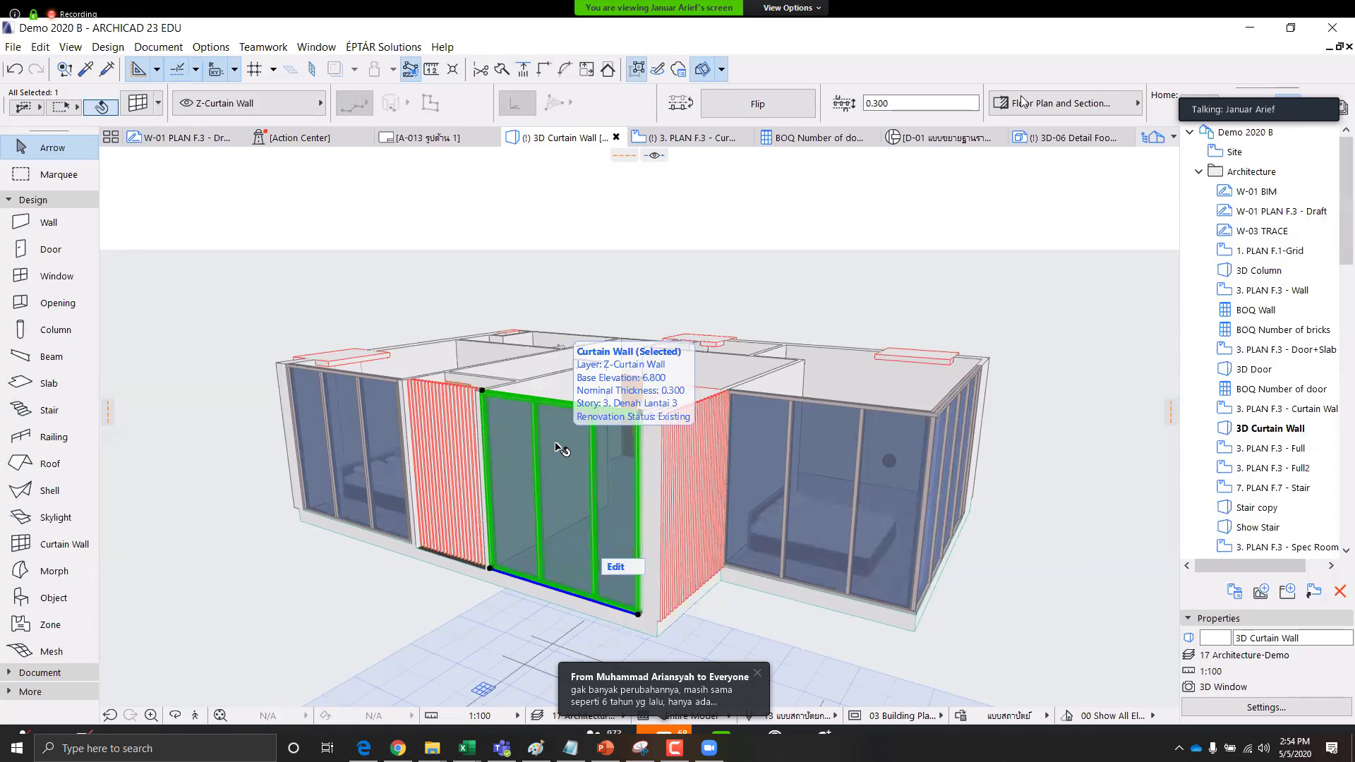
{"action": "double_click", "coordinate": [557, 447]}
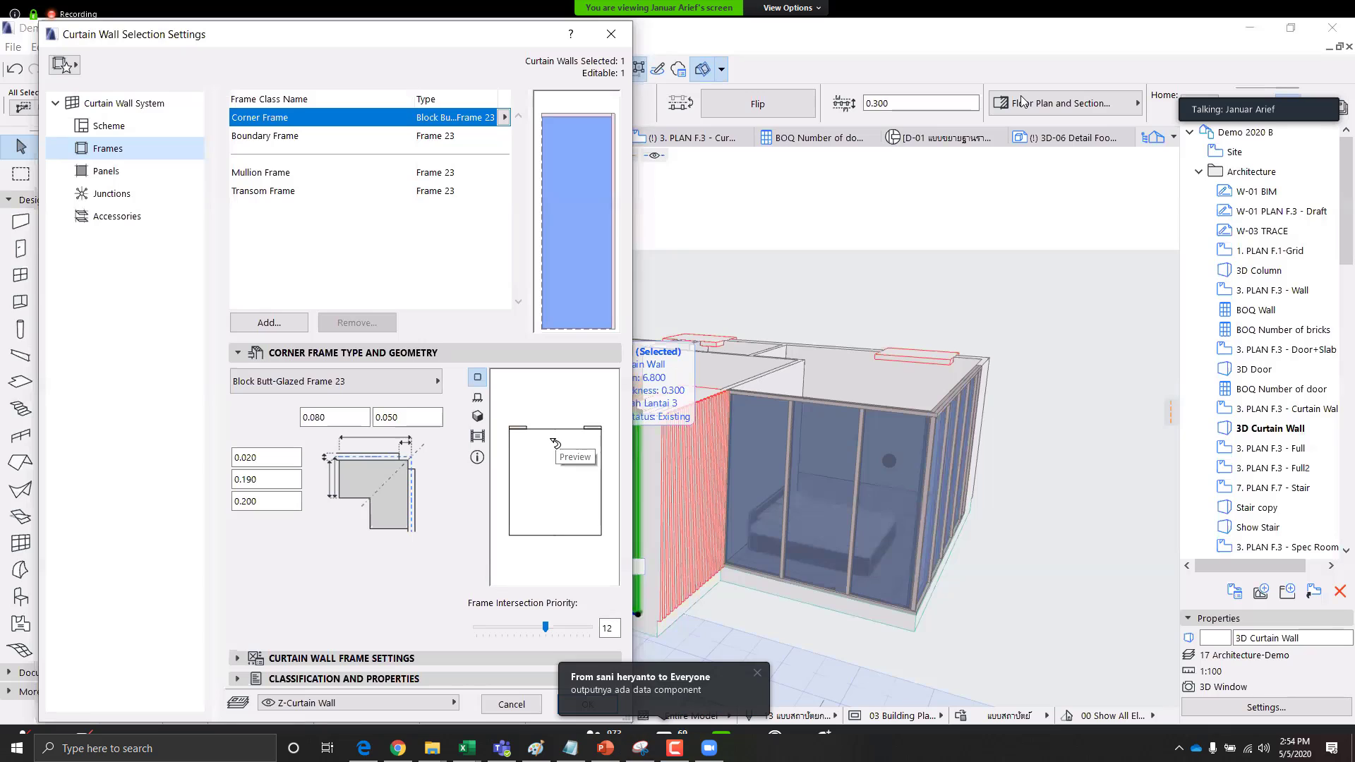
{"action": "left_click", "coordinate": [106, 126]}
{"action": "left_click", "coordinate": [119, 149]}
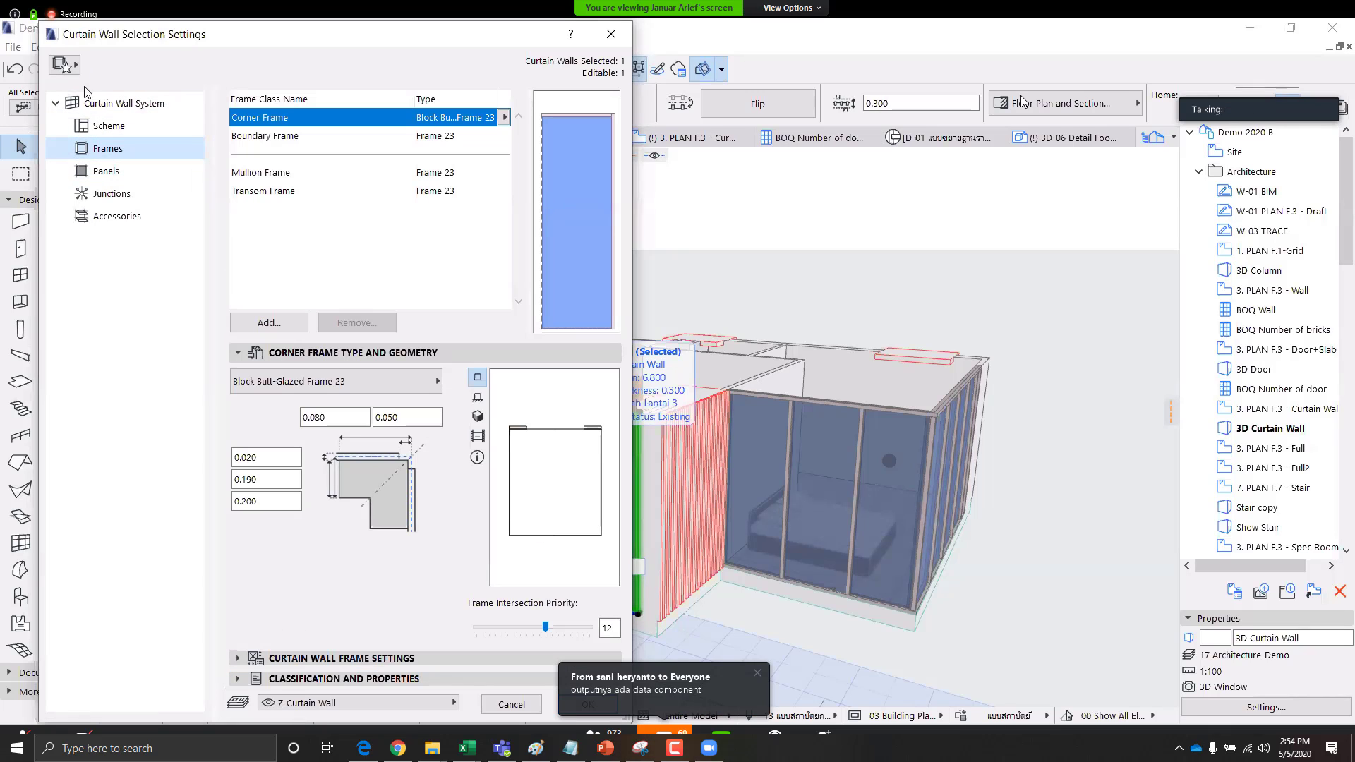
{"action": "left_click", "coordinate": [108, 126]}
{"action": "left_click", "coordinate": [75, 66]}
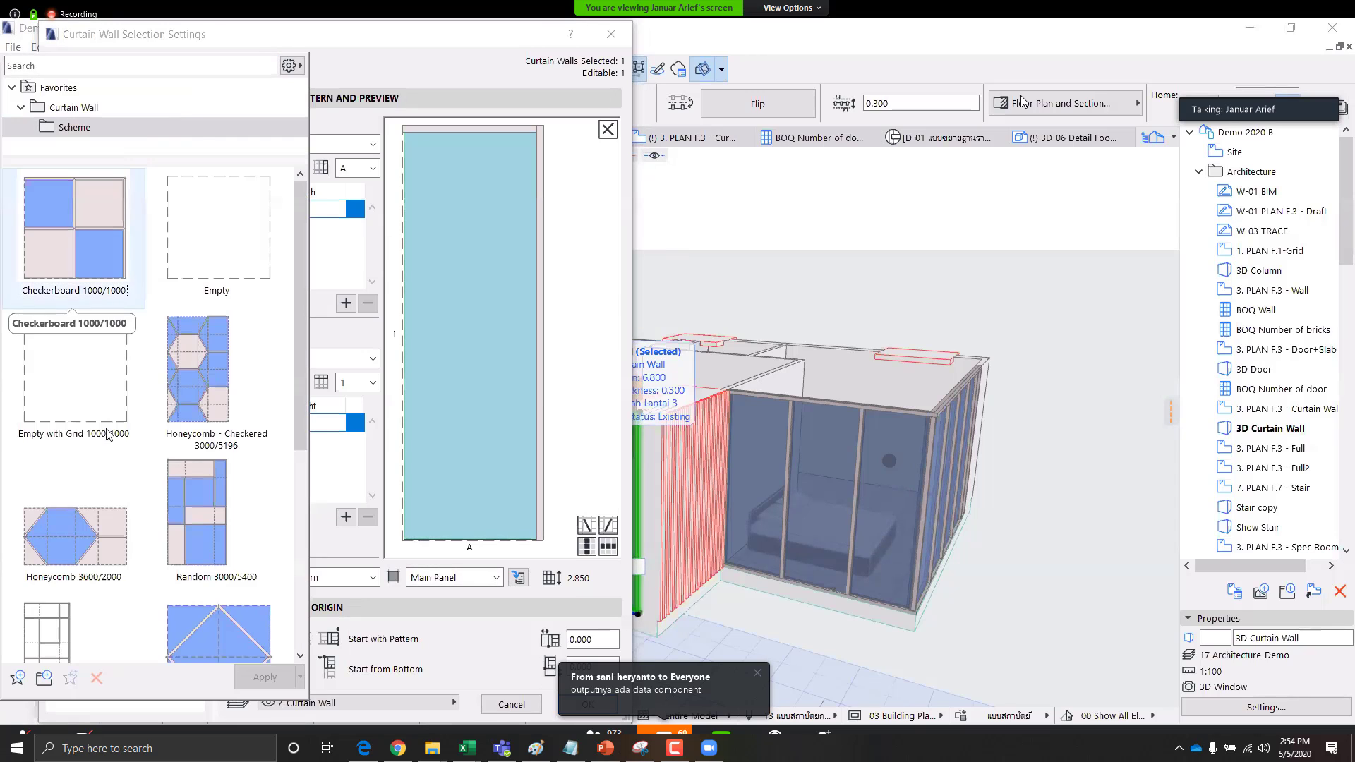
Try to load the Triangle frames 2000/4000 scheme favorite into the selected curtain wall's settings
{"action": "scroll", "coordinate": [107, 436], "scroll_direction": "down", "scroll_amount": 6}
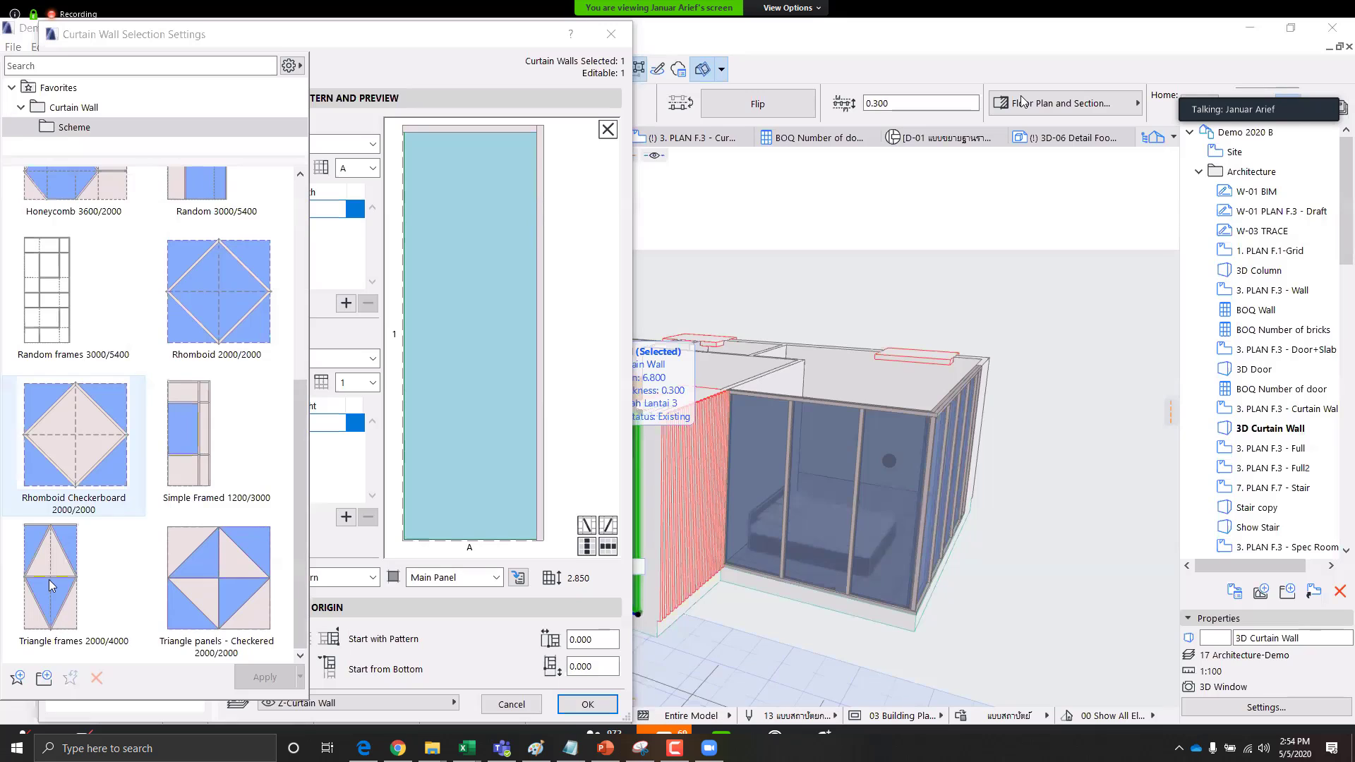
{"action": "left_click", "coordinate": [50, 585]}
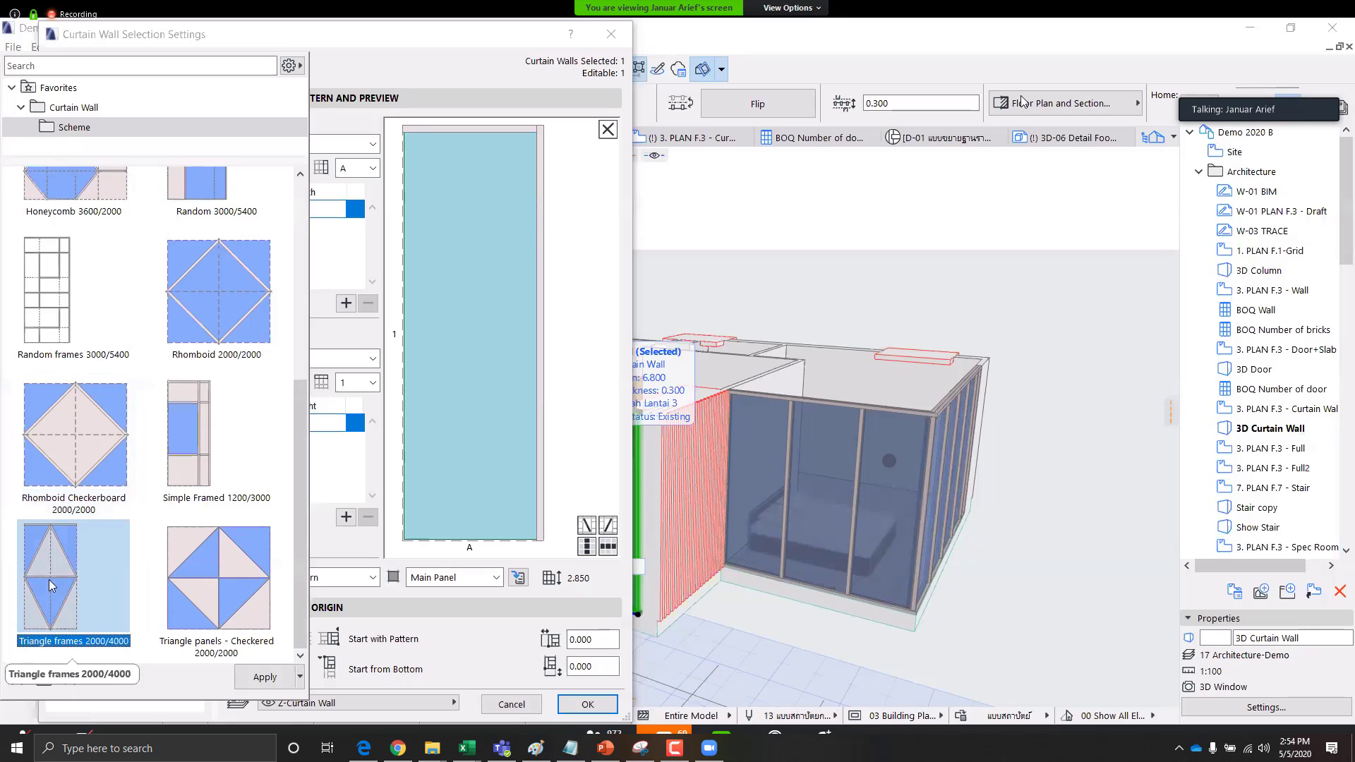
{"action": "left_click", "coordinate": [422, 505]}
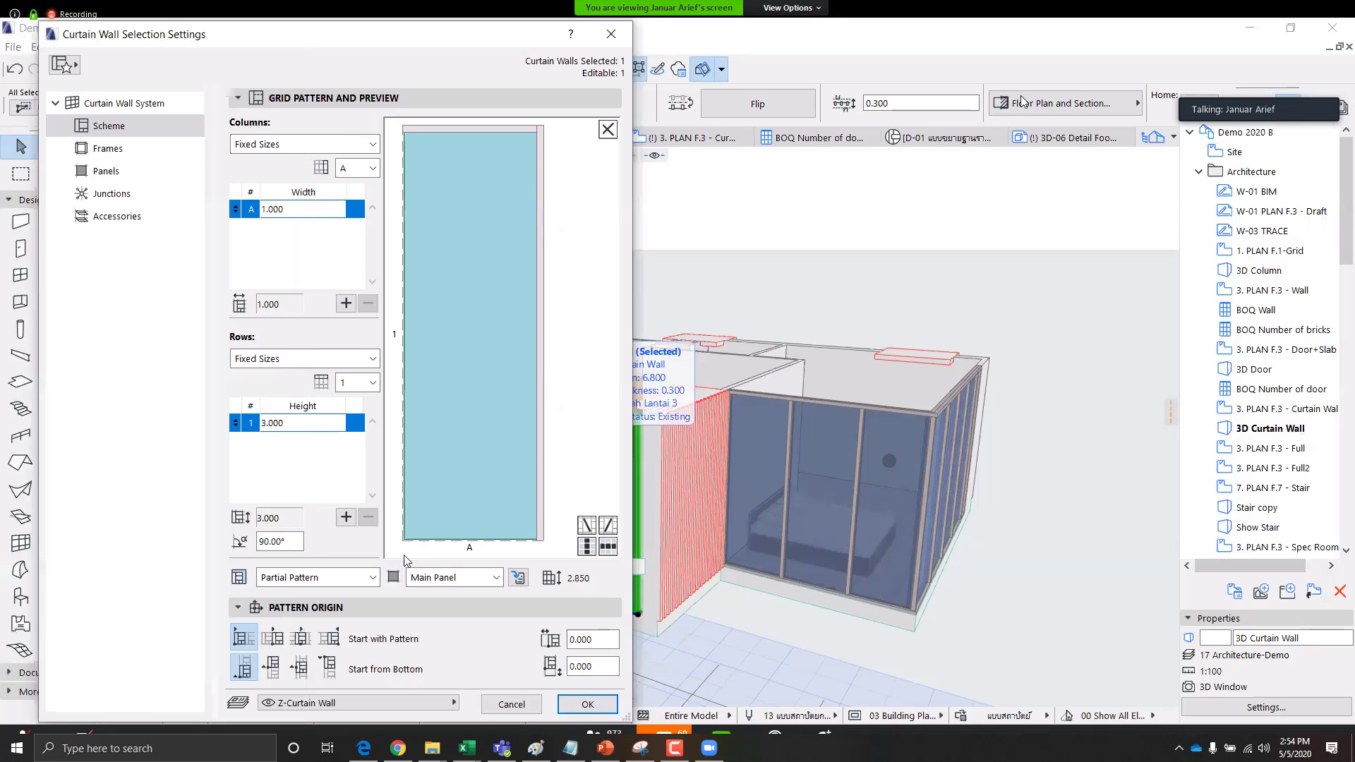
{"action": "left_click", "coordinate": [587, 705]}
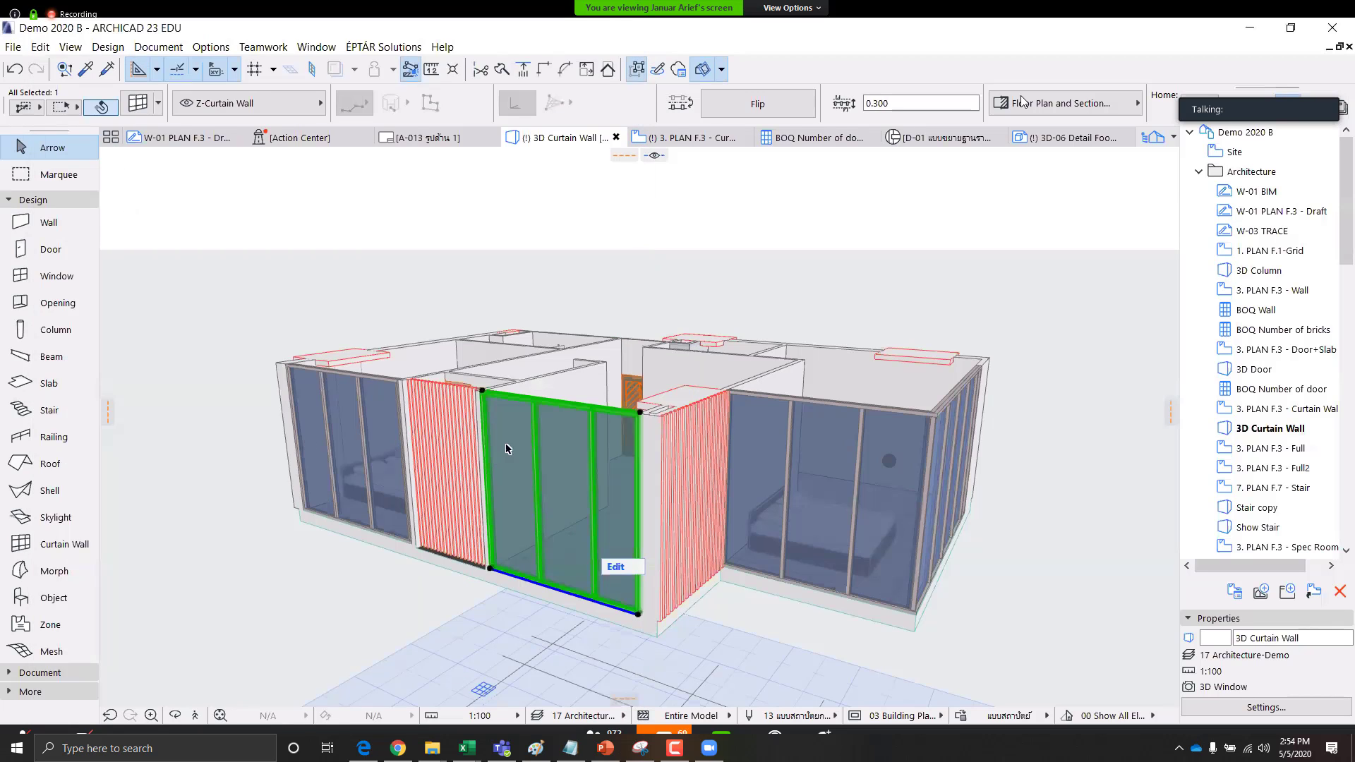
Apply the Triangle frames 2000/4000 scheme favorite to the curtain wall between the two slatted screens
{"action": "left_click", "coordinate": [567, 471]}
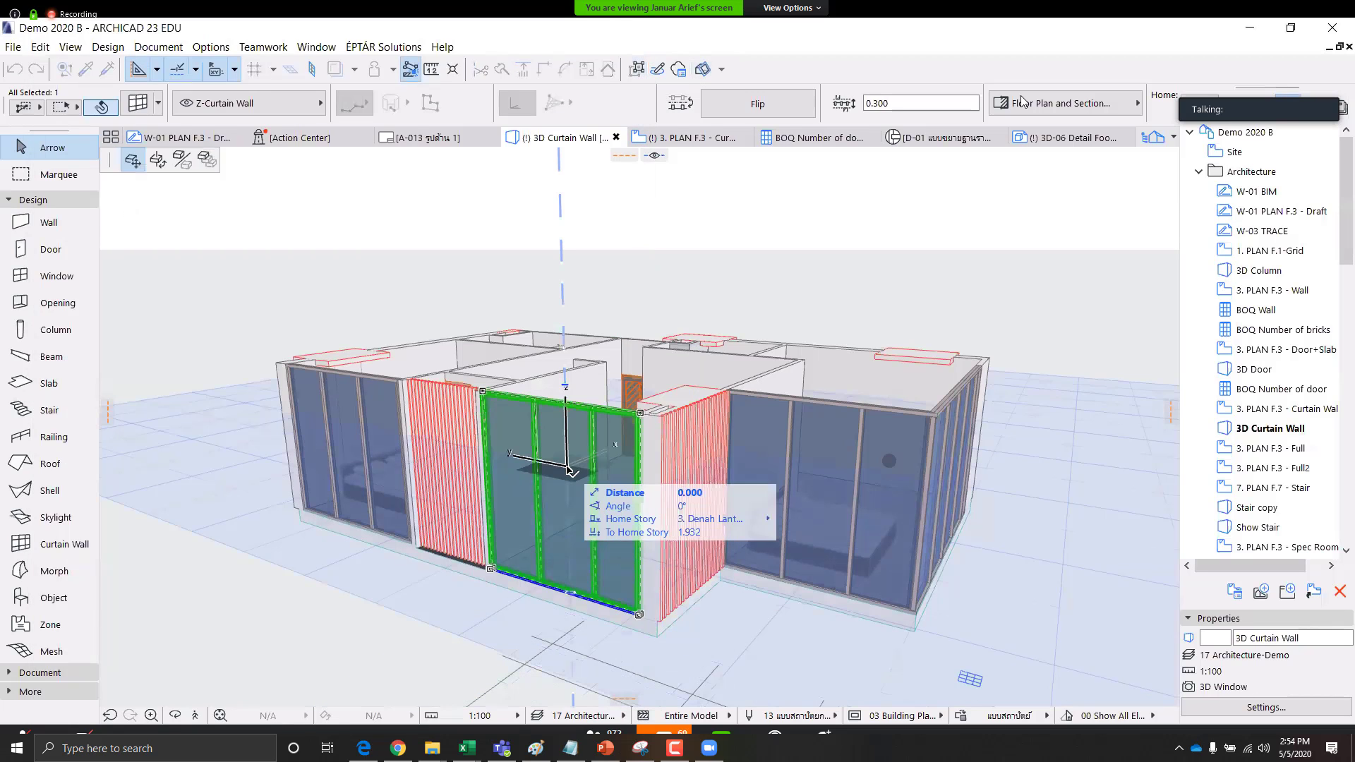
{"action": "key", "text": "Escape"}
{"action": "key", "text": "ctrl+t"}
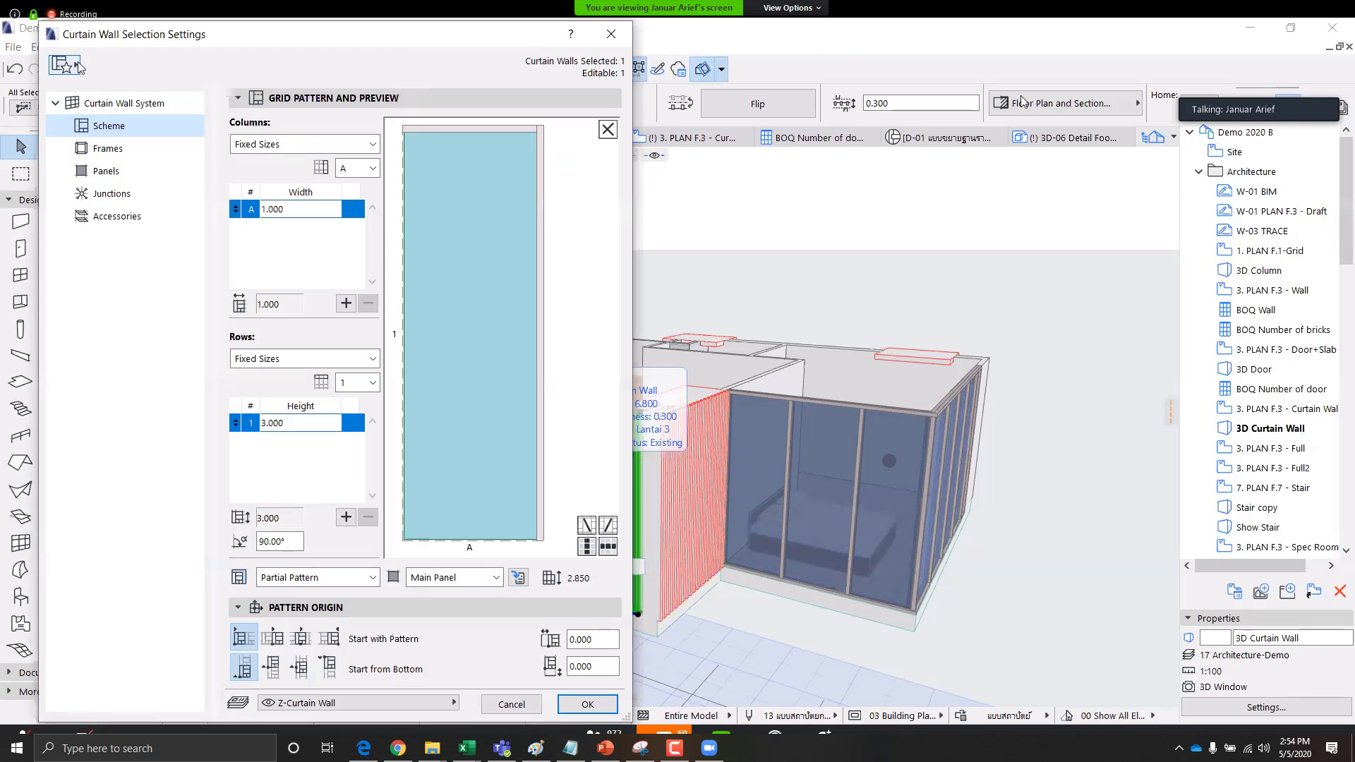
{"action": "double_click", "coordinate": [84, 577]}
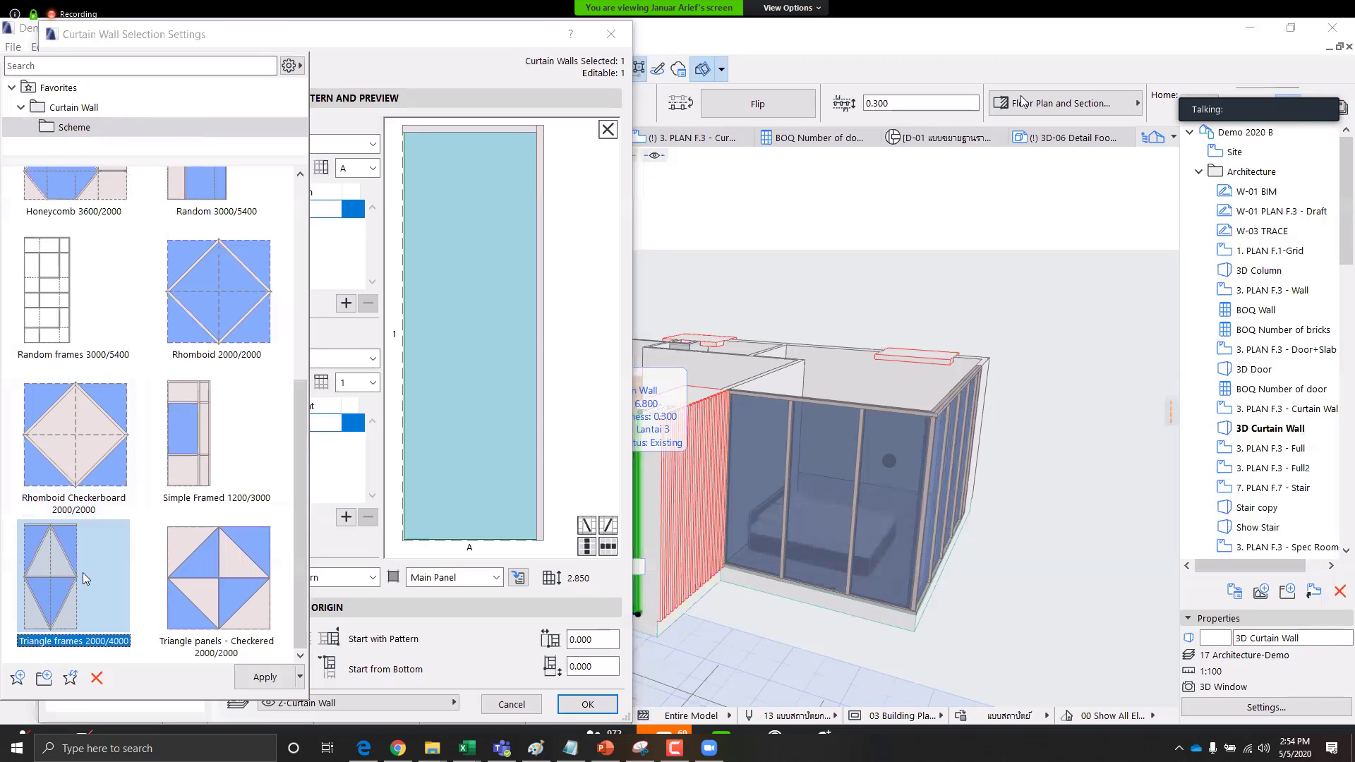
{"action": "left_click", "coordinate": [580, 698]}
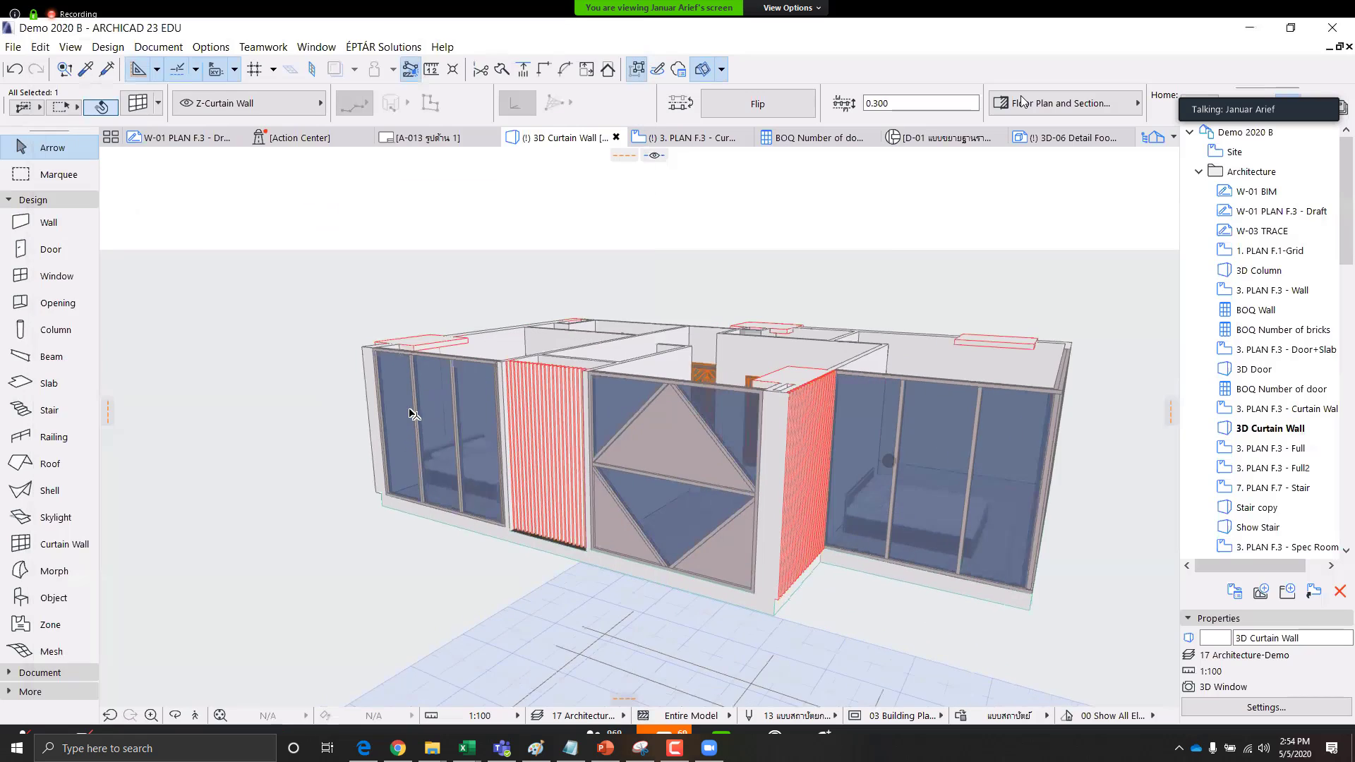
Apply the Rhomboid Checkerboard 2000/2000 scheme favorite to the far bedroom's curtain wall beyond the slatted screen
{"action": "left_click", "coordinate": [428, 414]}
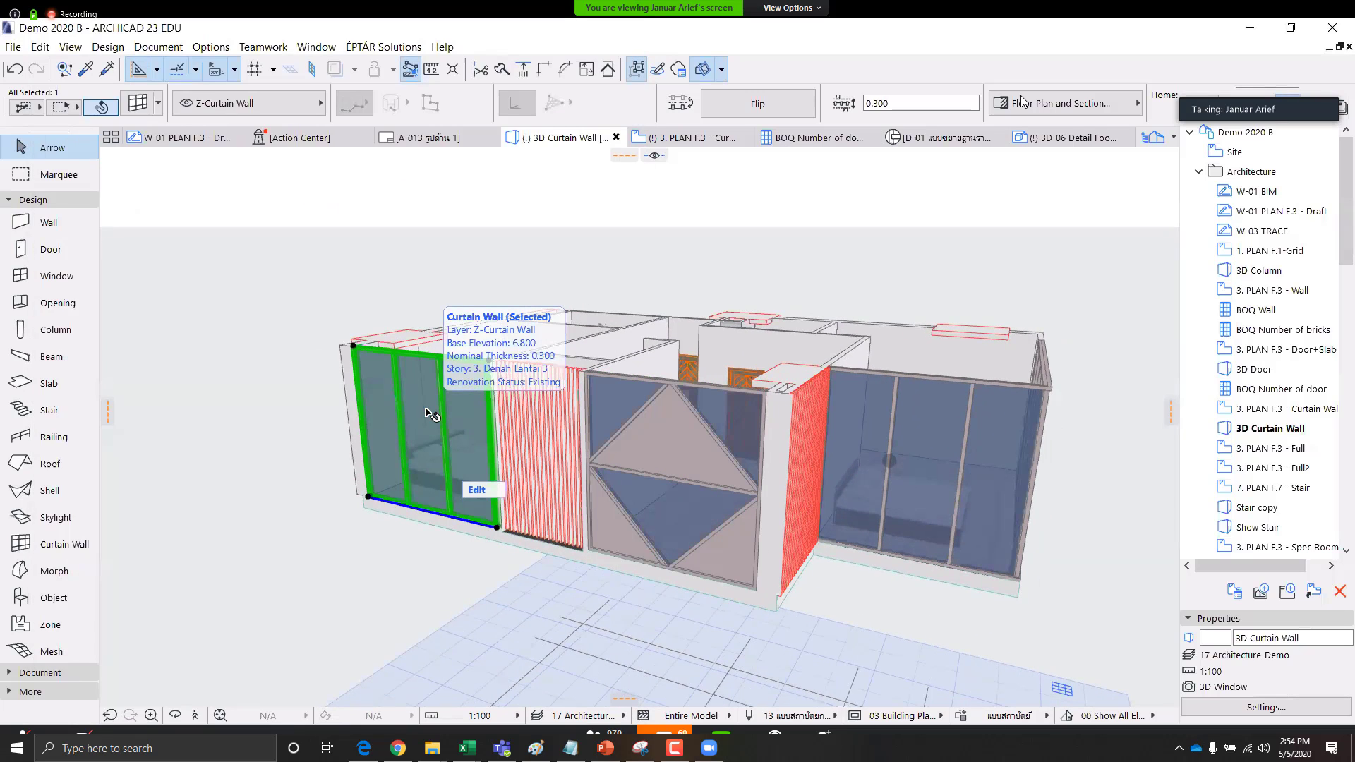
{"action": "double_click", "coordinate": [425, 408]}
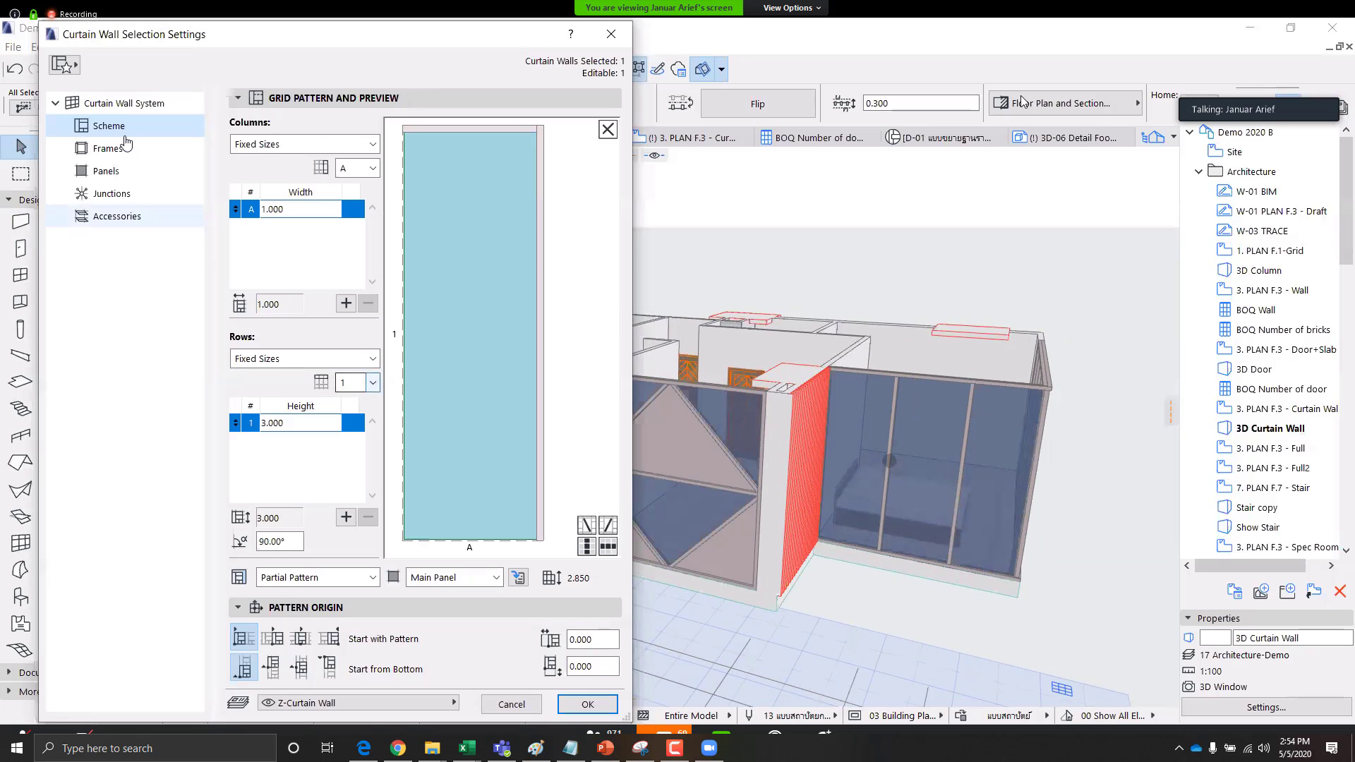
{"action": "left_click", "coordinate": [68, 73]}
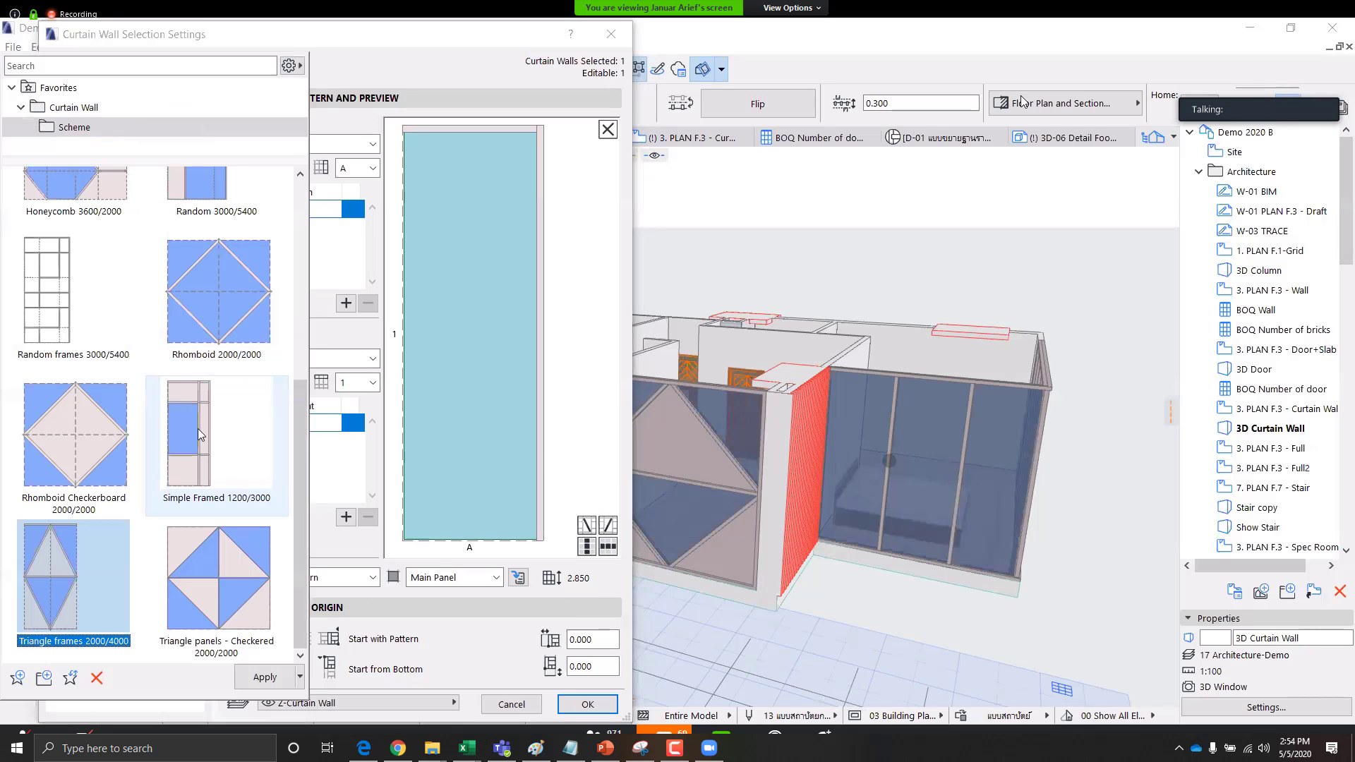
{"action": "double_click", "coordinate": [86, 426]}
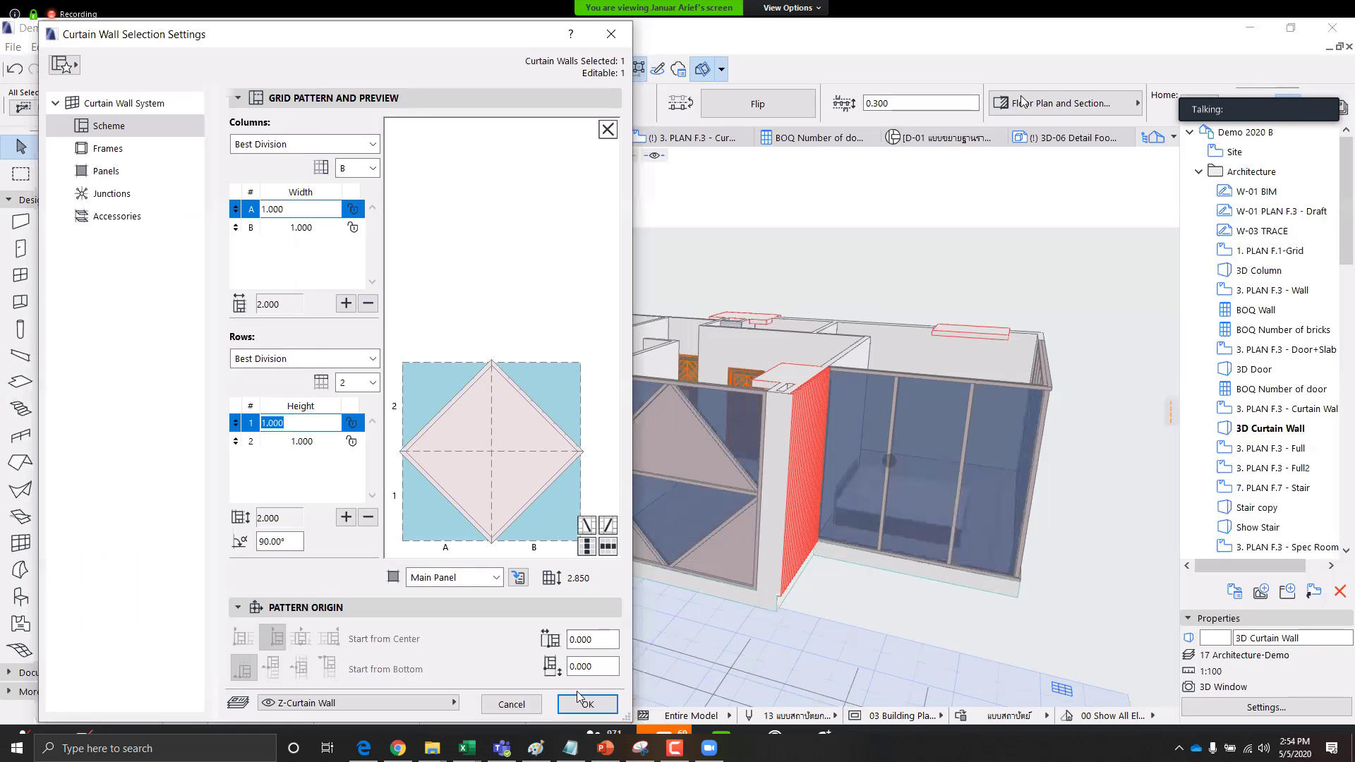
{"action": "left_click", "coordinate": [578, 699]}
Undo the scheme favorite changes on both front curtain walls
{"action": "middle_click_drag", "start_coordinate": [667, 467], "coordinate": [582, 467], "text": "shift"}
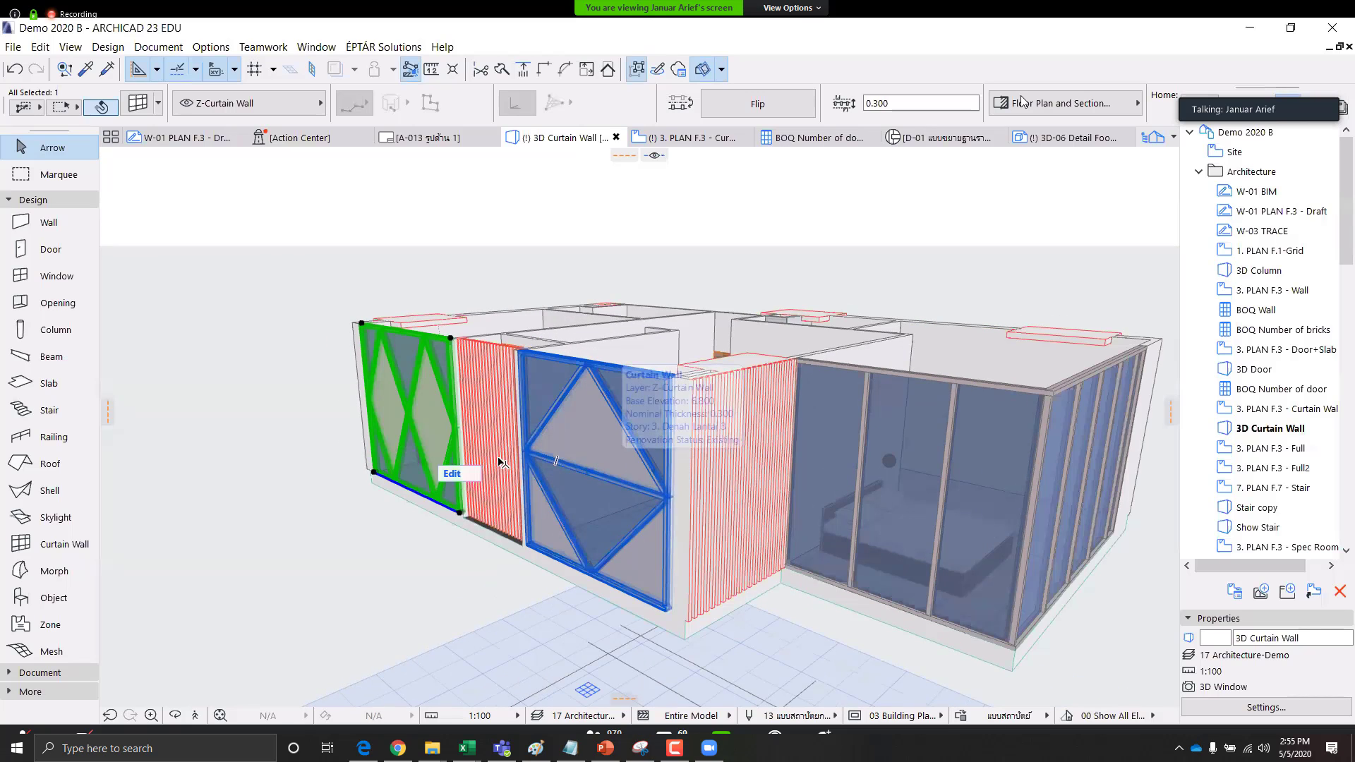
{"action": "middle_click_drag", "start_coordinate": [498, 459], "coordinate": [536, 453], "text": "shift"}
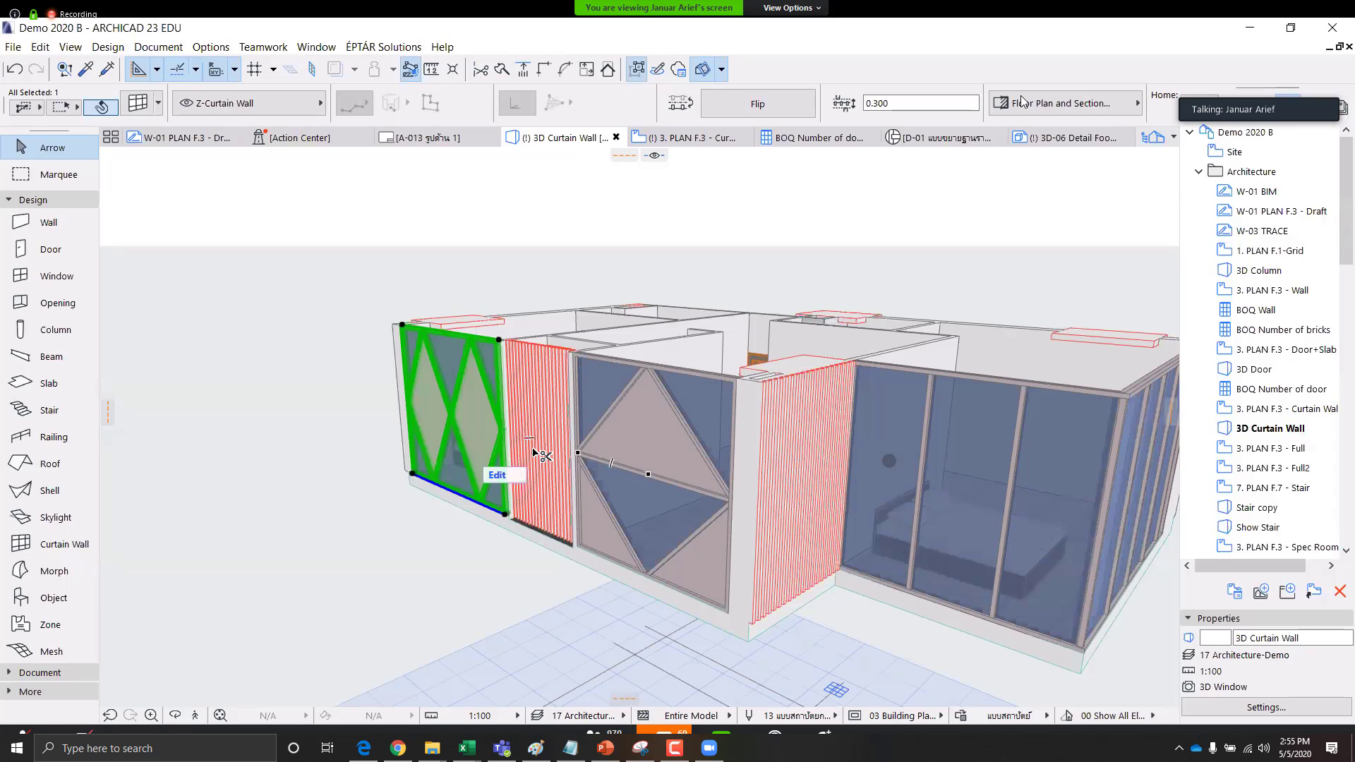
{"action": "key", "text": "ctrl+z"}
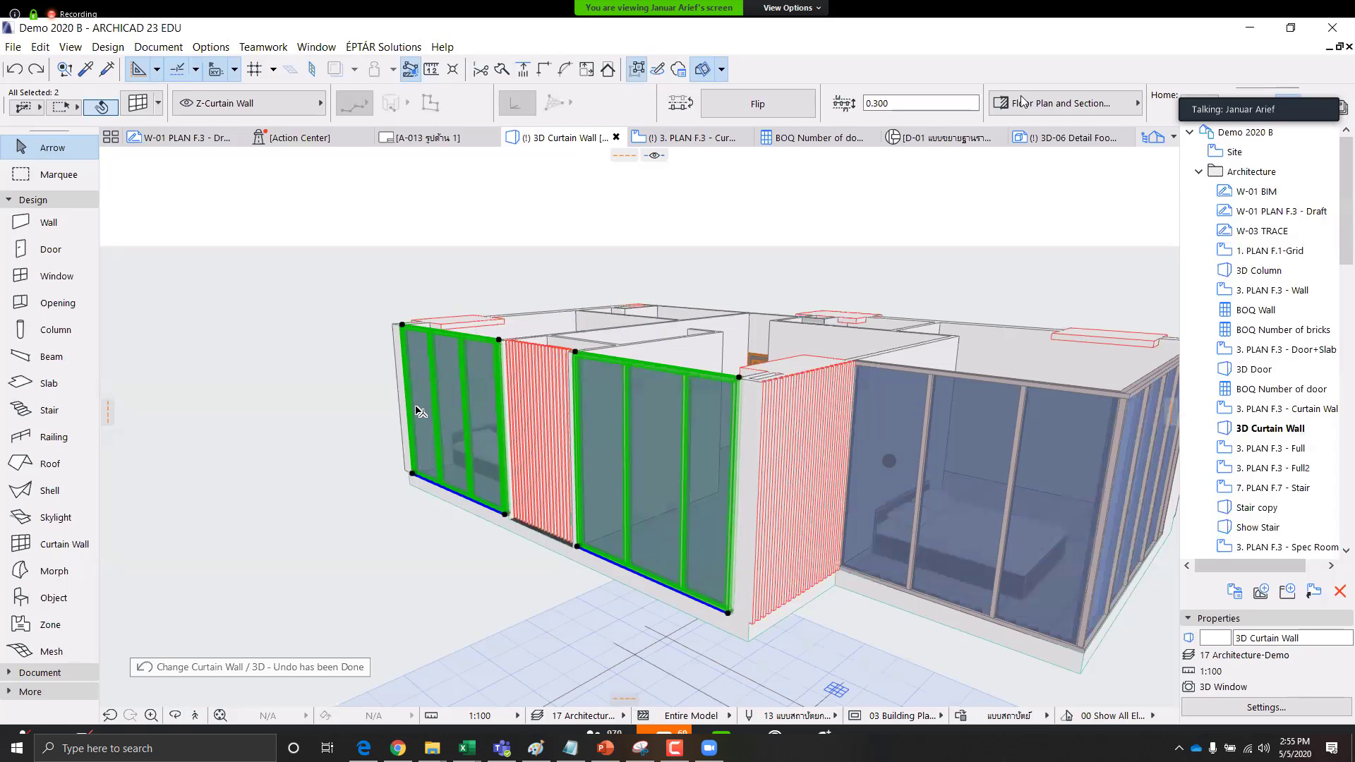
Open the 3. PLAN F.3 - Full view and examine the finished apartment unit's layout against the column grid
{"action": "double_click", "coordinate": [1232, 448]}
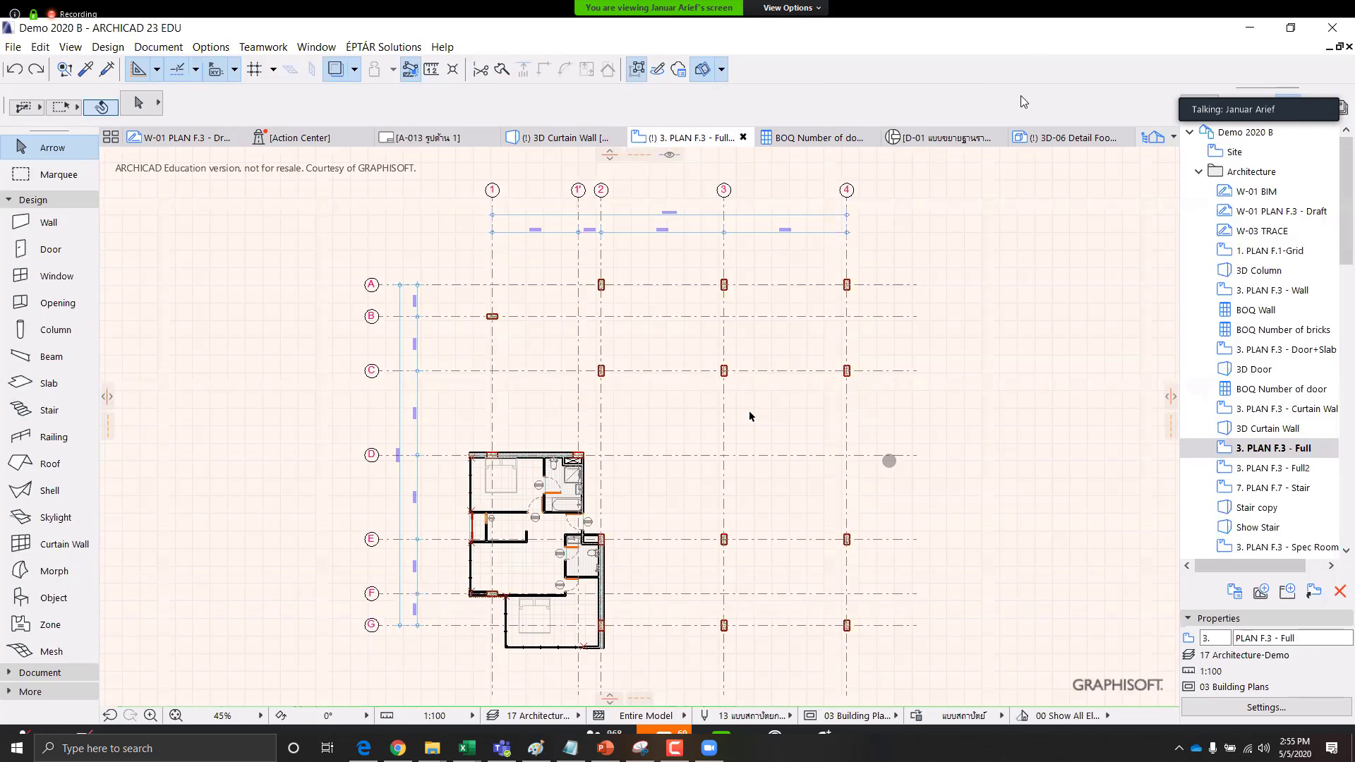
{"action": "middle_click_drag", "start_coordinate": [766, 435], "coordinate": [695, 371]}
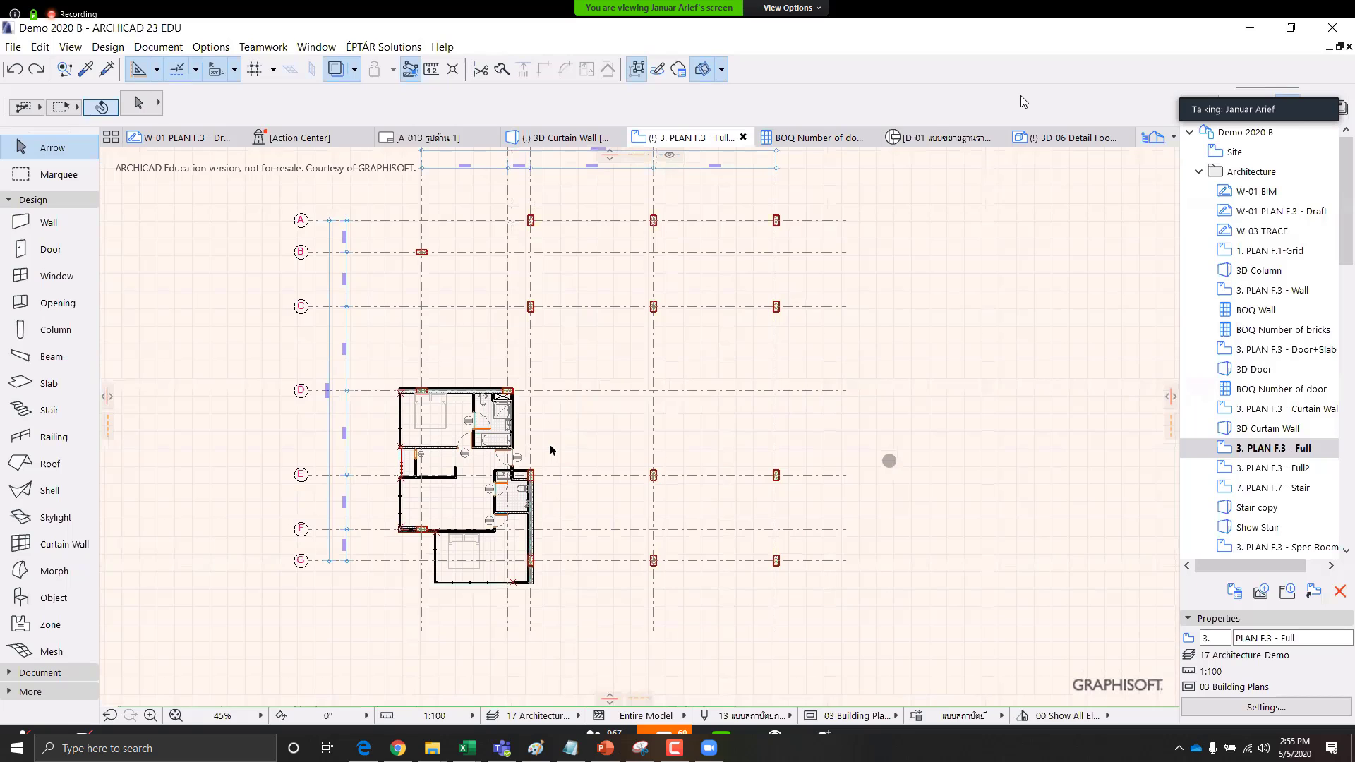
{"action": "scroll", "coordinate": [570, 443], "scroll_direction": "up", "scroll_amount": 4}
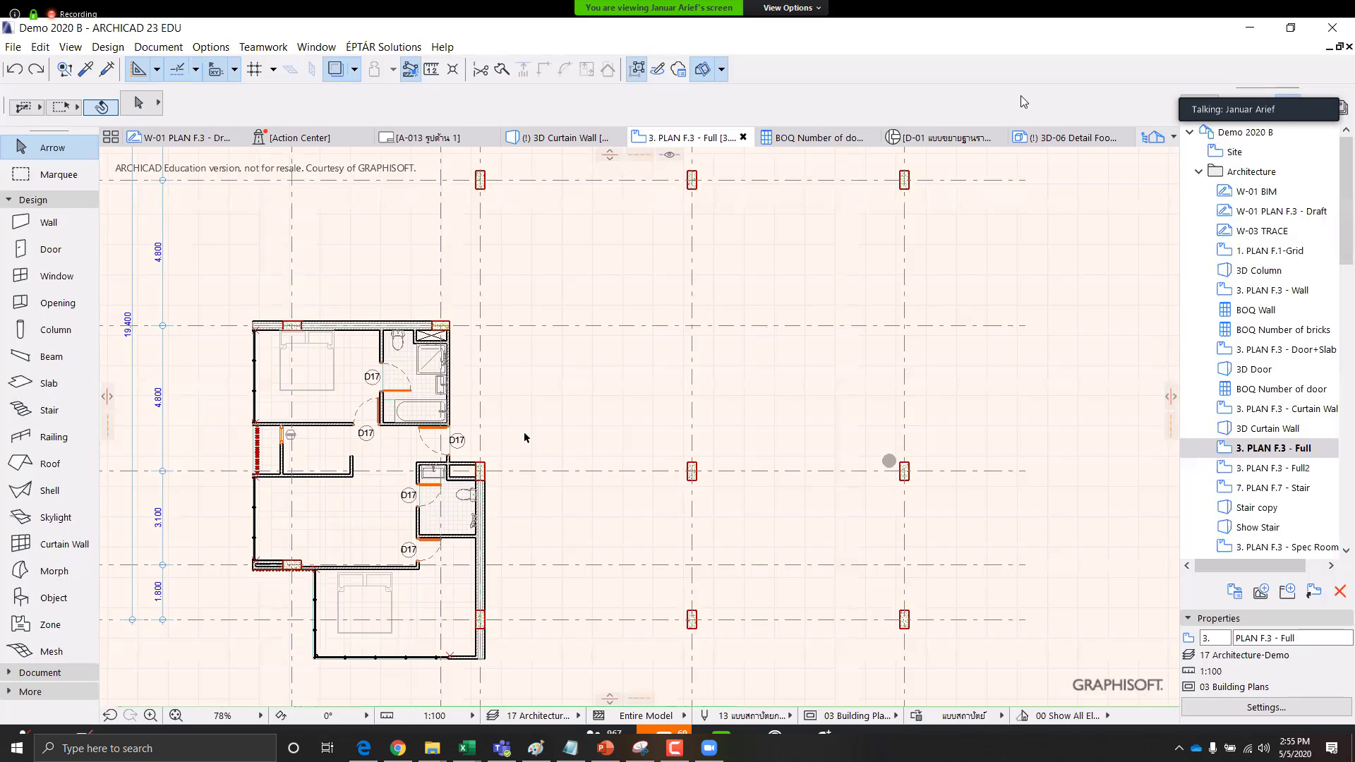
{"action": "middle_click_drag", "start_coordinate": [549, 442], "coordinate": [510, 419]}
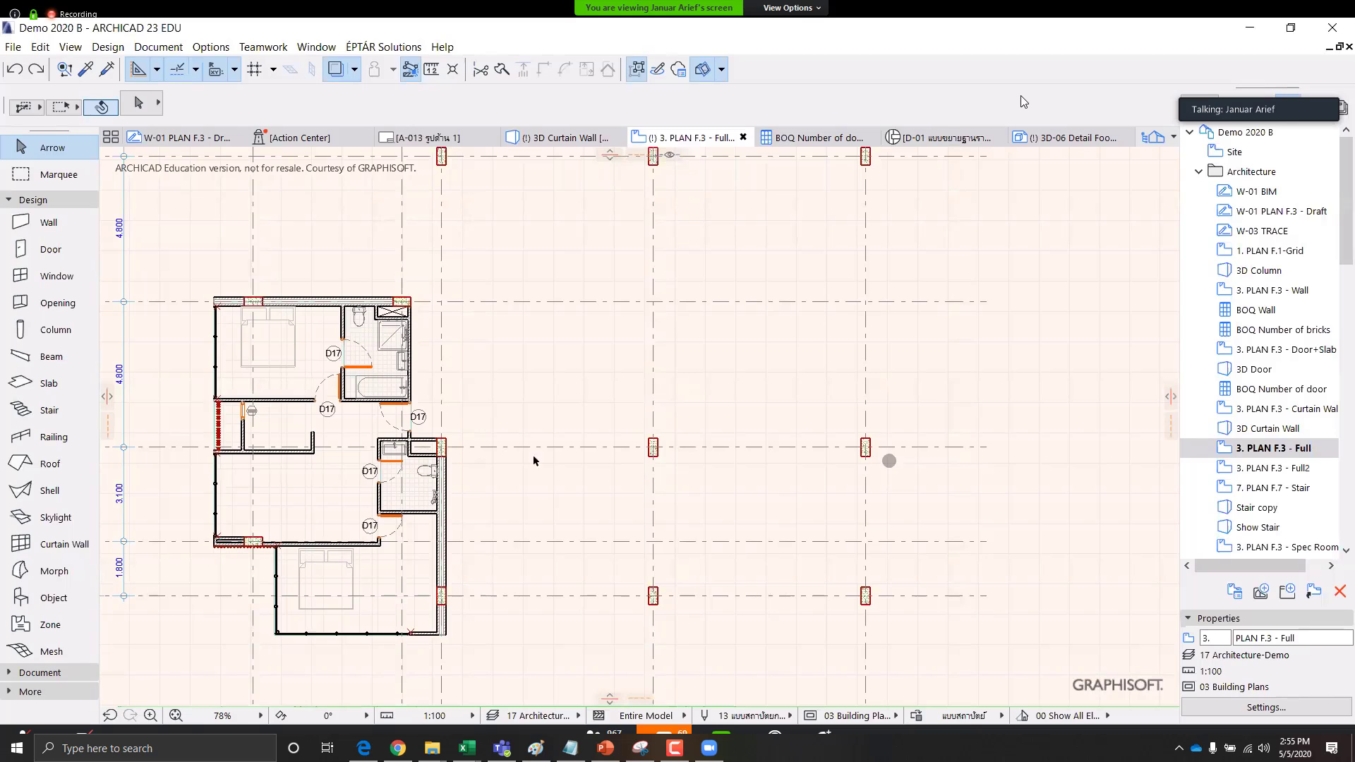
{"action": "scroll", "coordinate": [533, 461], "scroll_direction": "down", "scroll_amount": 2}
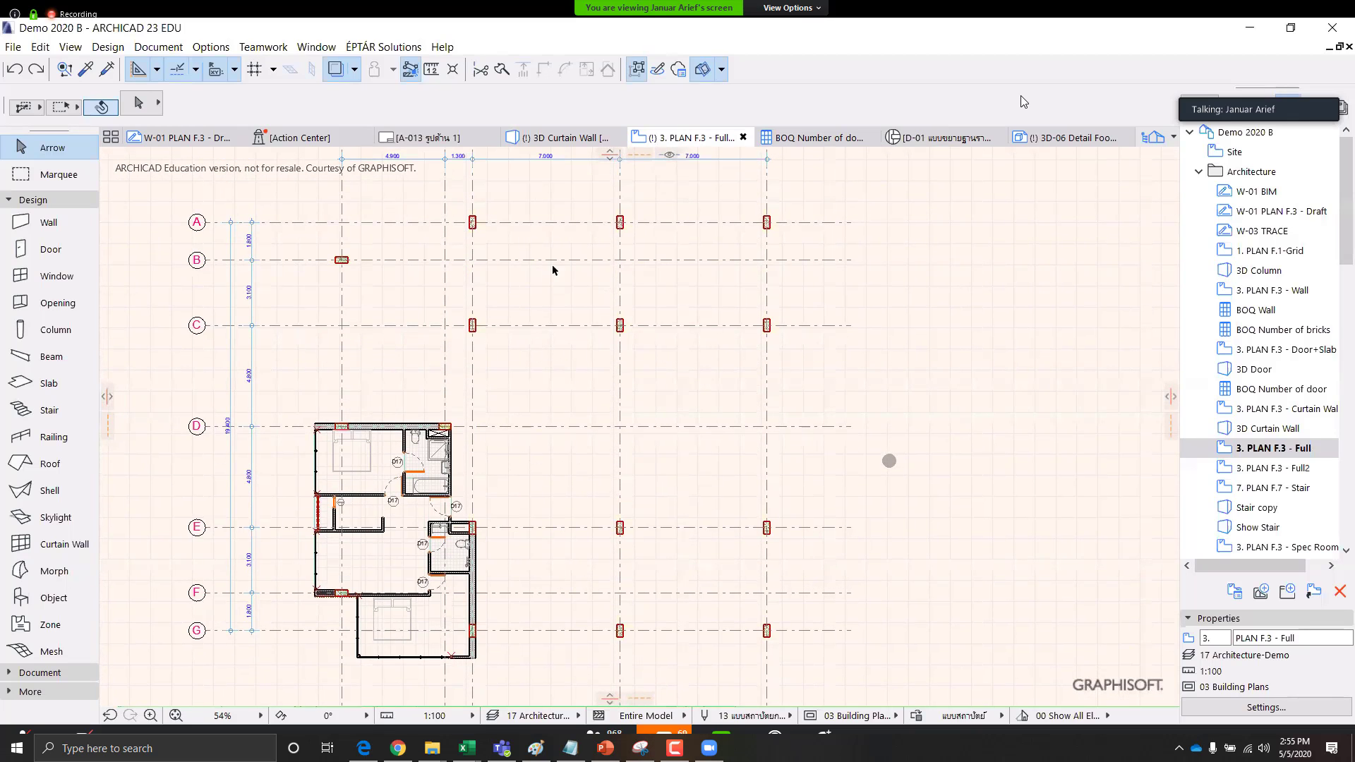
{"action": "scroll", "coordinate": [483, 461], "scroll_direction": "up", "scroll_amount": 4}
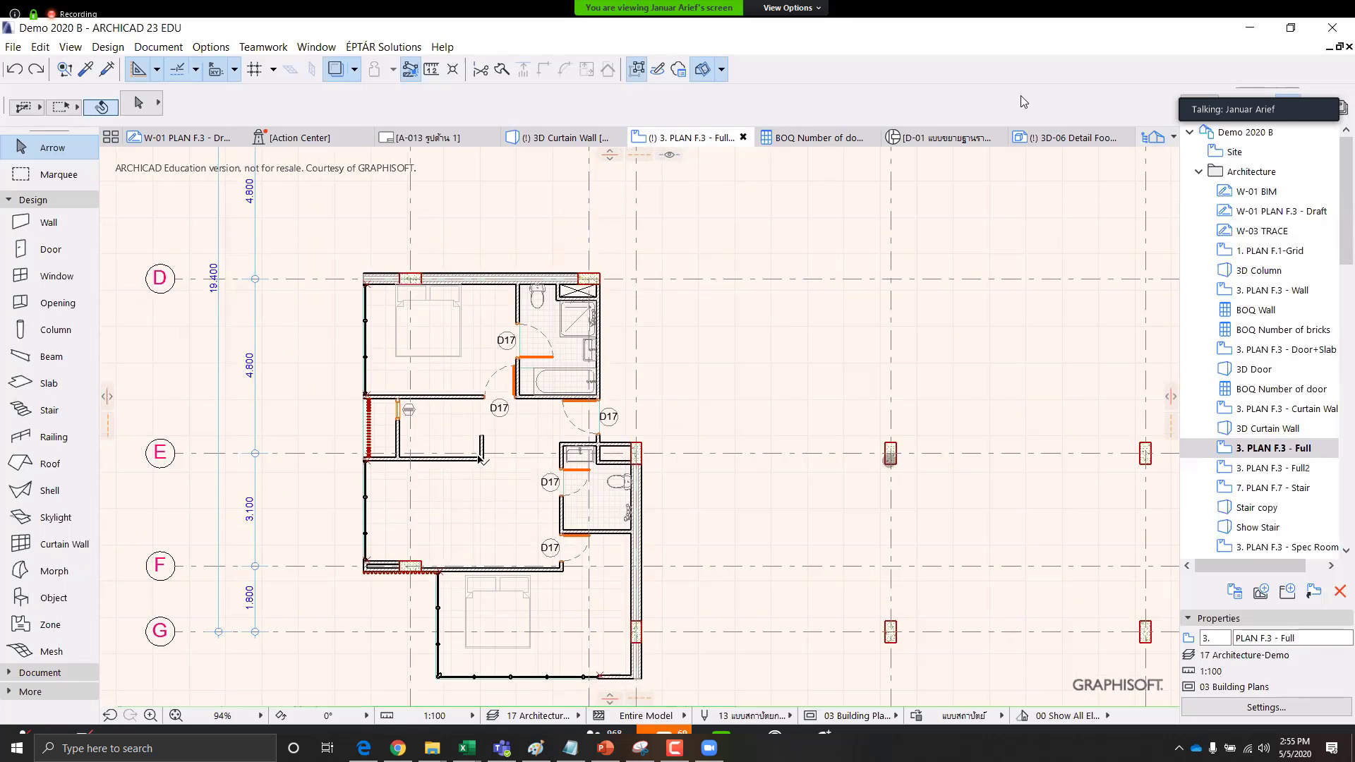
{"action": "scroll", "coordinate": [482, 456], "scroll_direction": "down", "scroll_amount": 1}
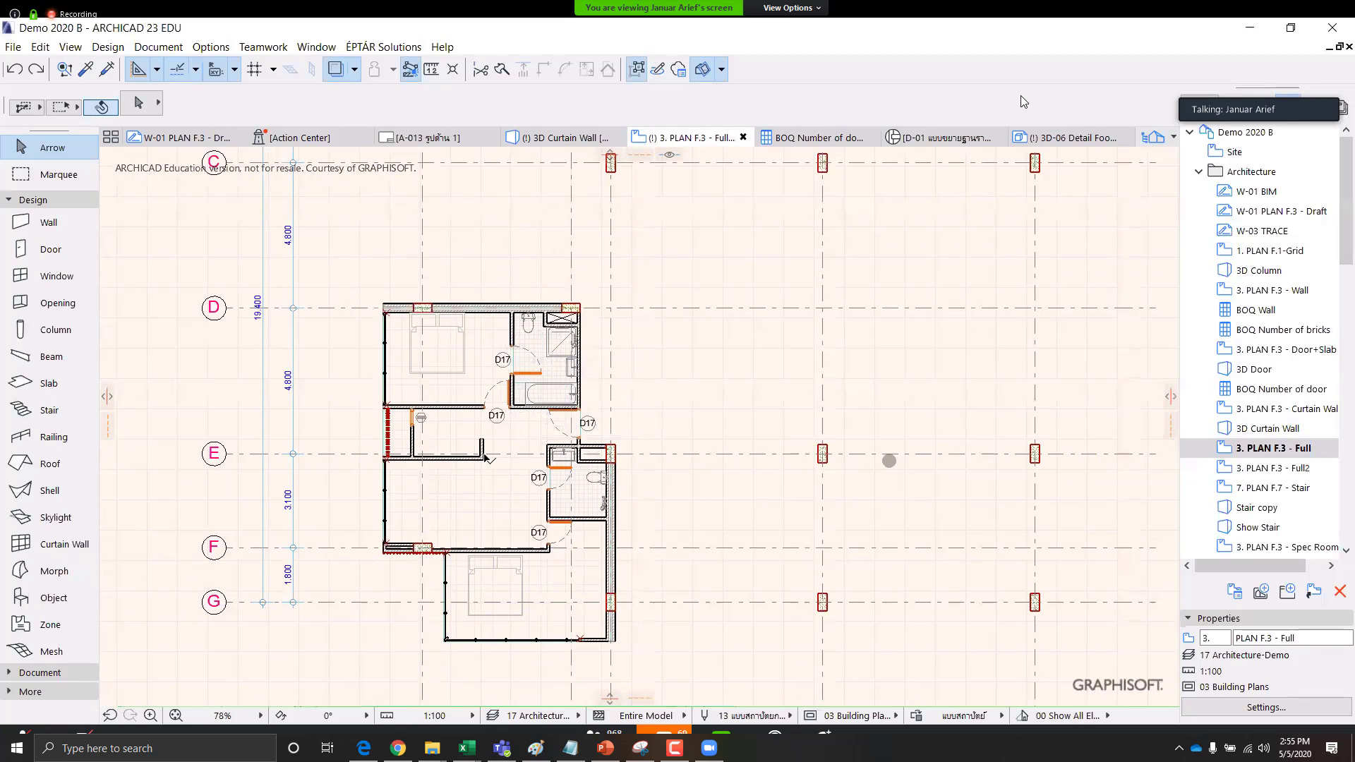
{"action": "mouse_move", "coordinate": [484, 457]}
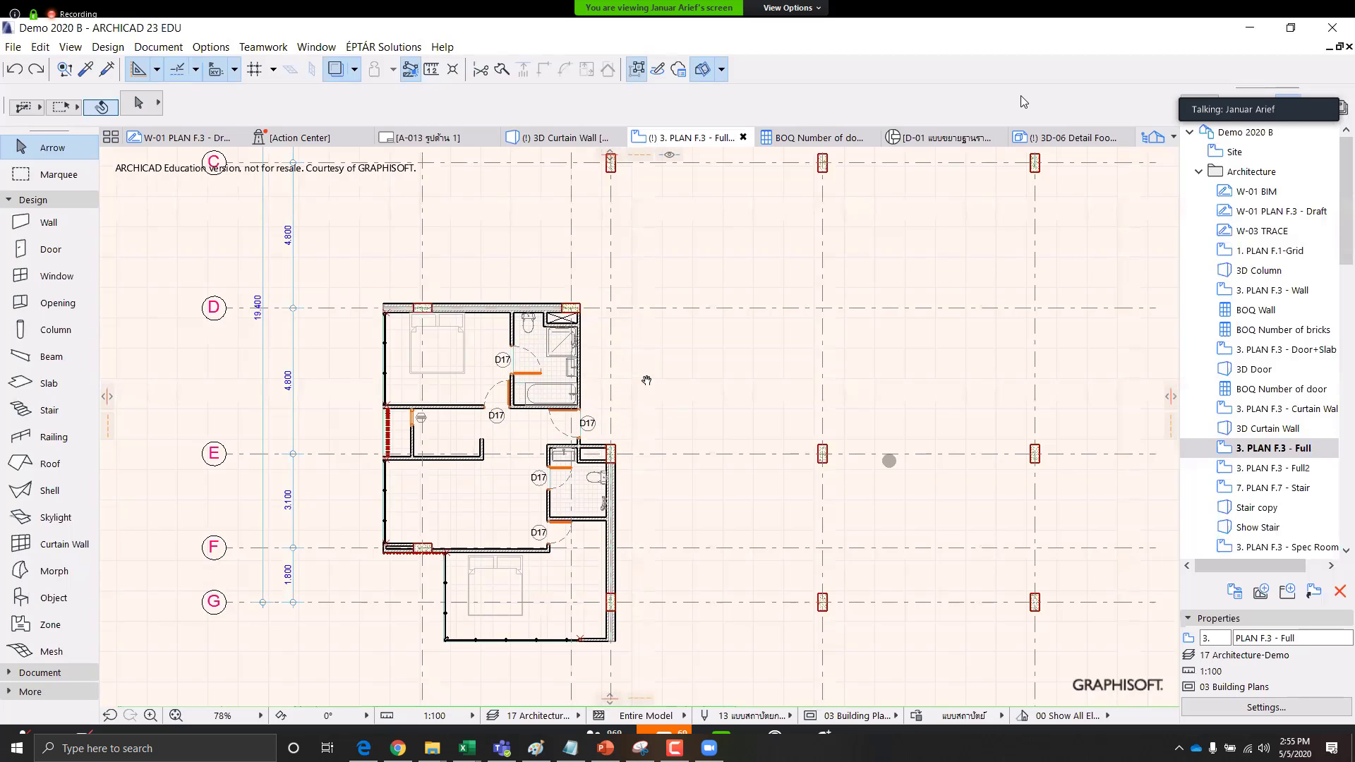
{"action": "middle_click_drag", "start_coordinate": [646, 380], "coordinate": [616, 345]}
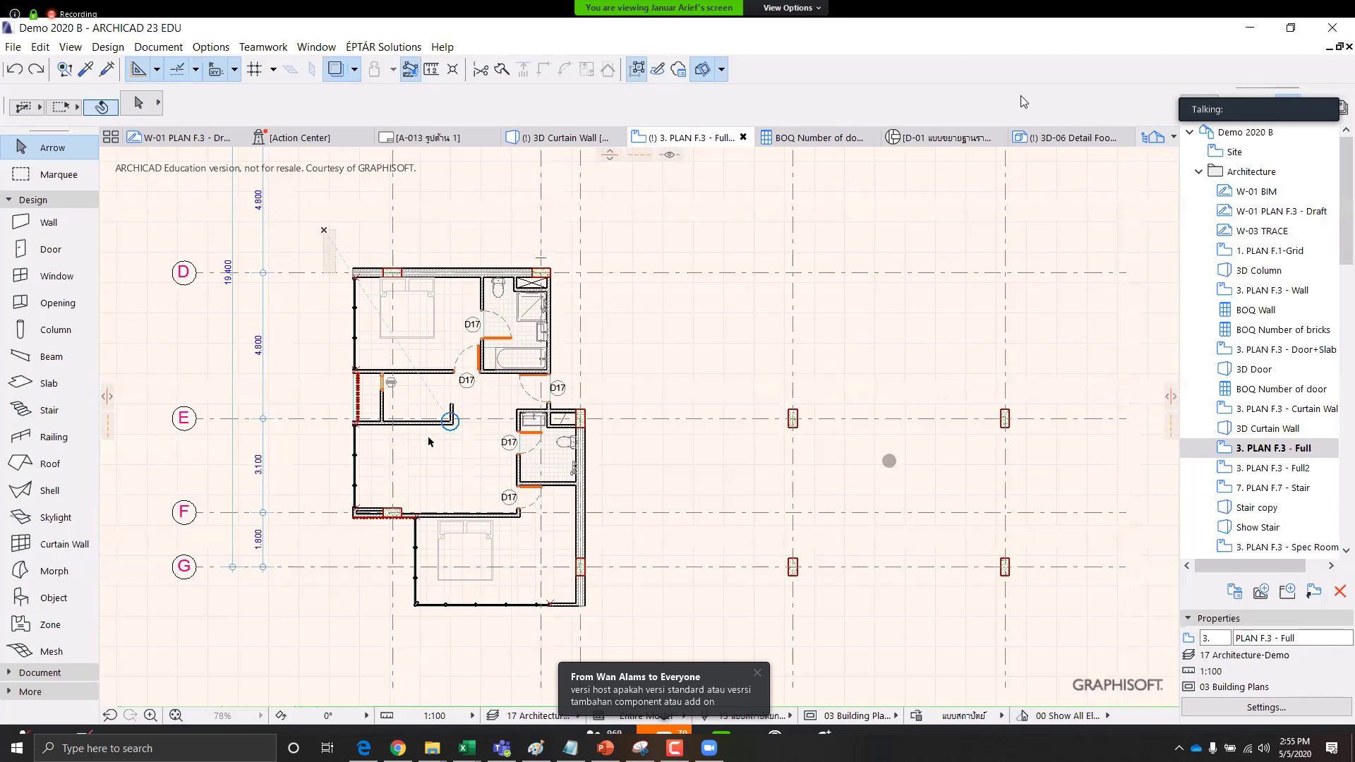
Select all elements of the apartment plan and look up the external content commands for saving the selection as a module
{"action": "key", "text": "ctrl+a"}
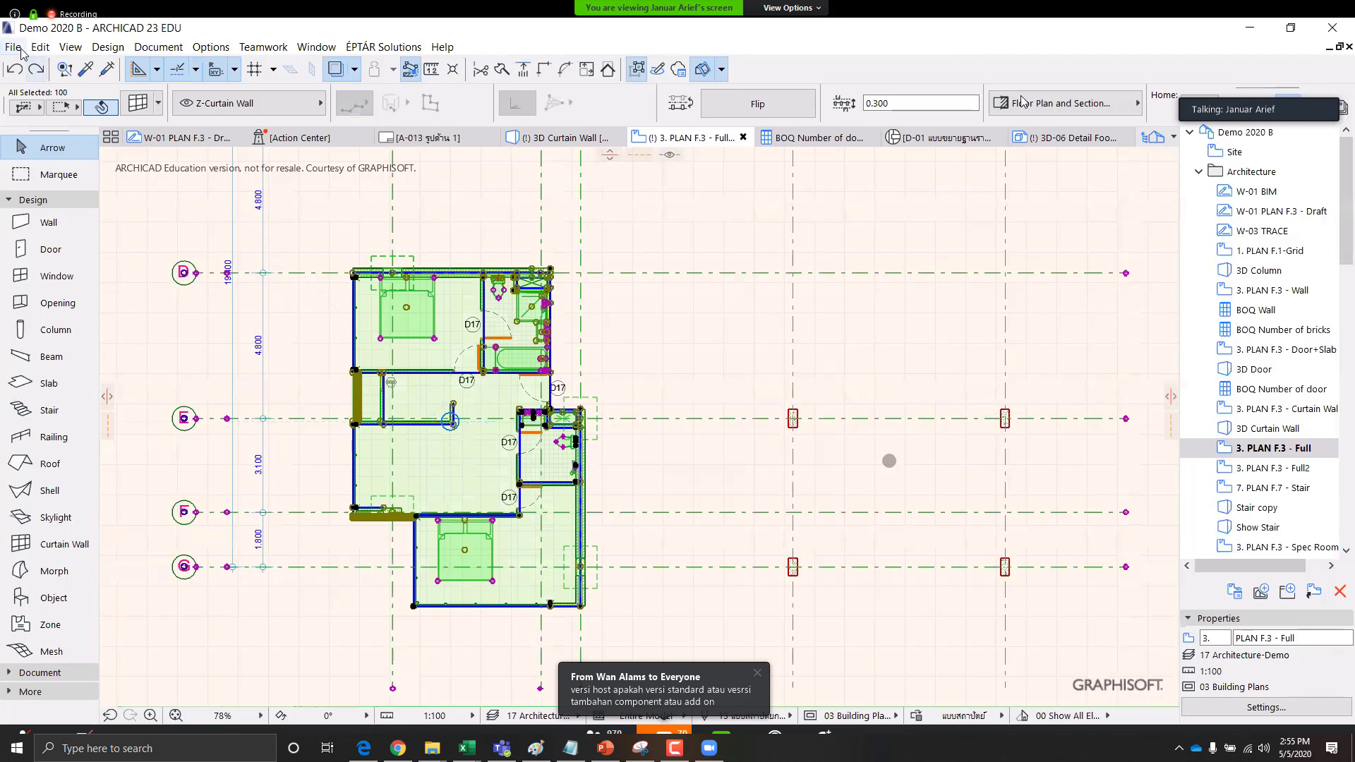
{"action": "left_click", "coordinate": [13, 47]}
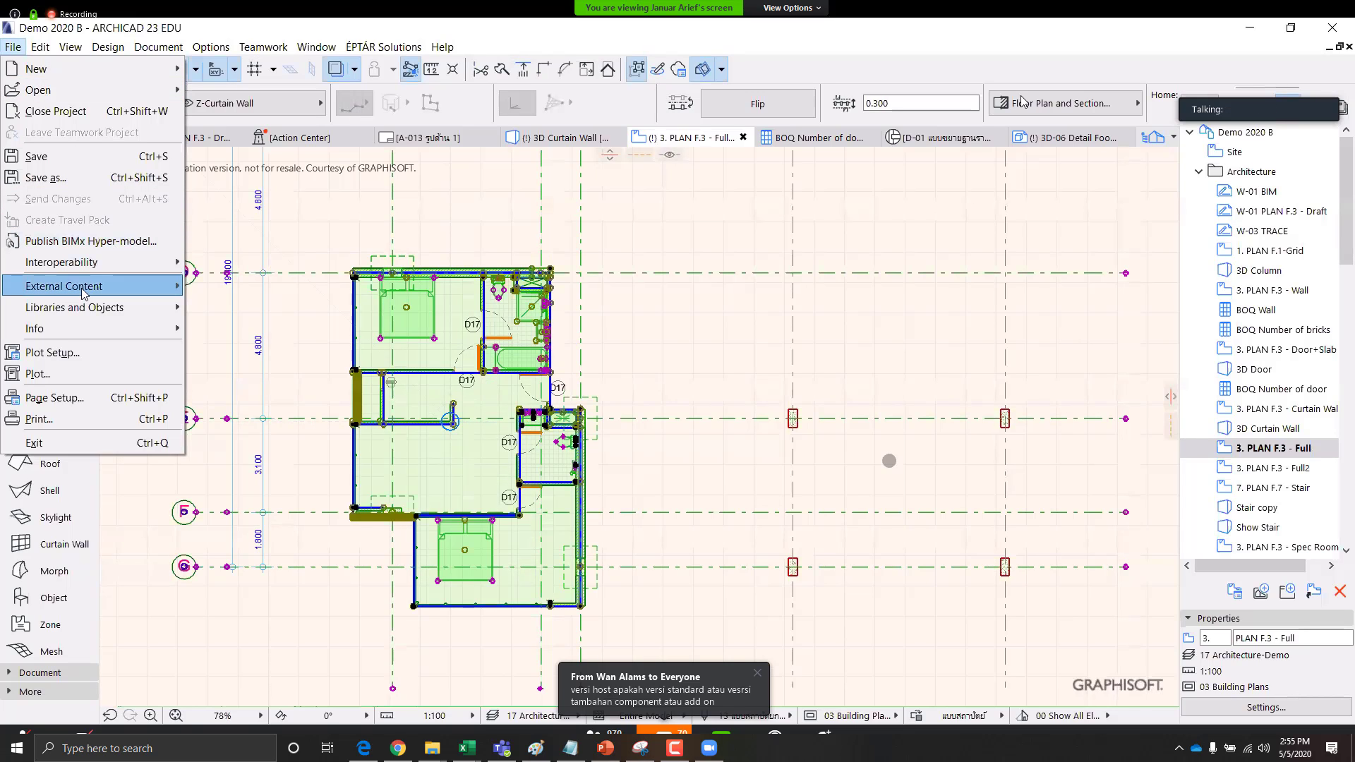
{"action": "mouse_move", "coordinate": [85, 286]}
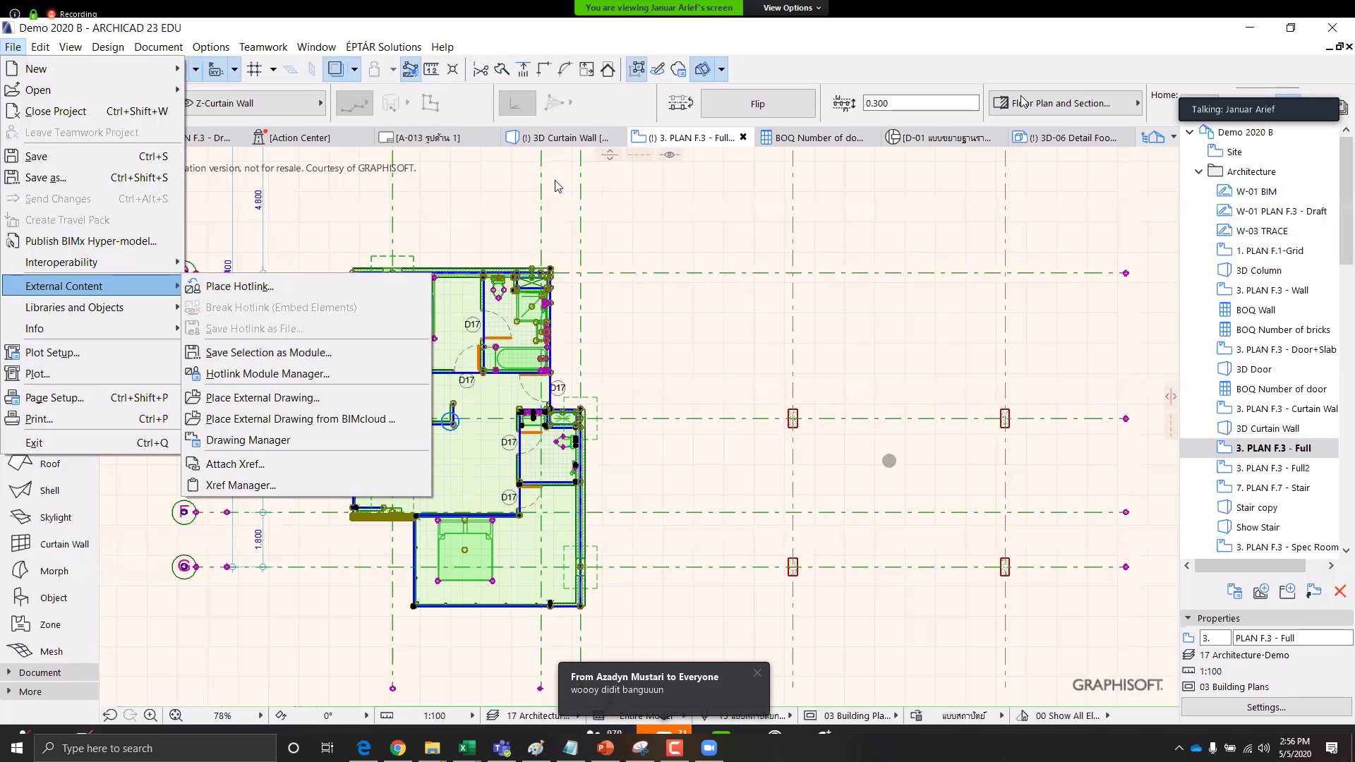
{"action": "left_click", "coordinate": [649, 396]}
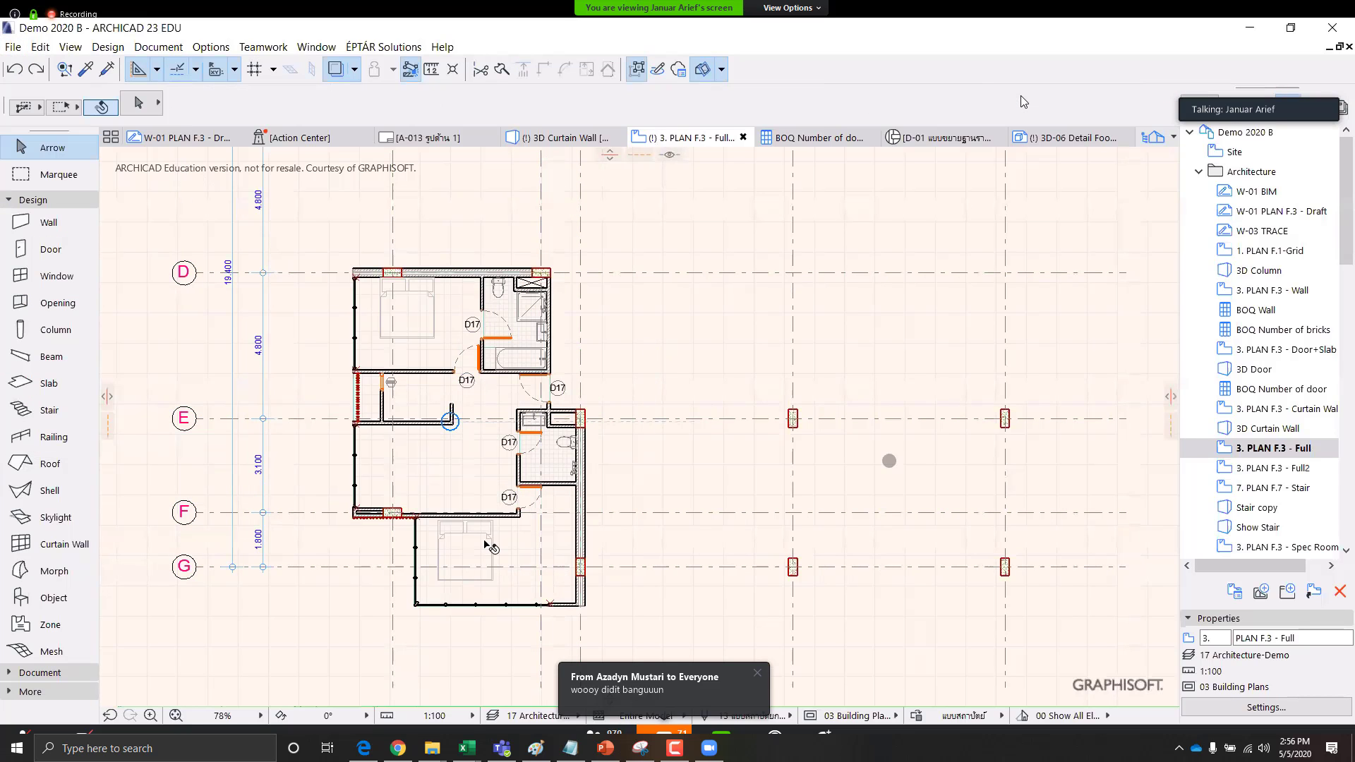
Load Type1.mod from the Demo ArchiCAD 2020 folder as a new hotlink module from file
{"action": "left_click", "coordinate": [12, 47]}
{"action": "mouse_move", "coordinate": [141, 286]}
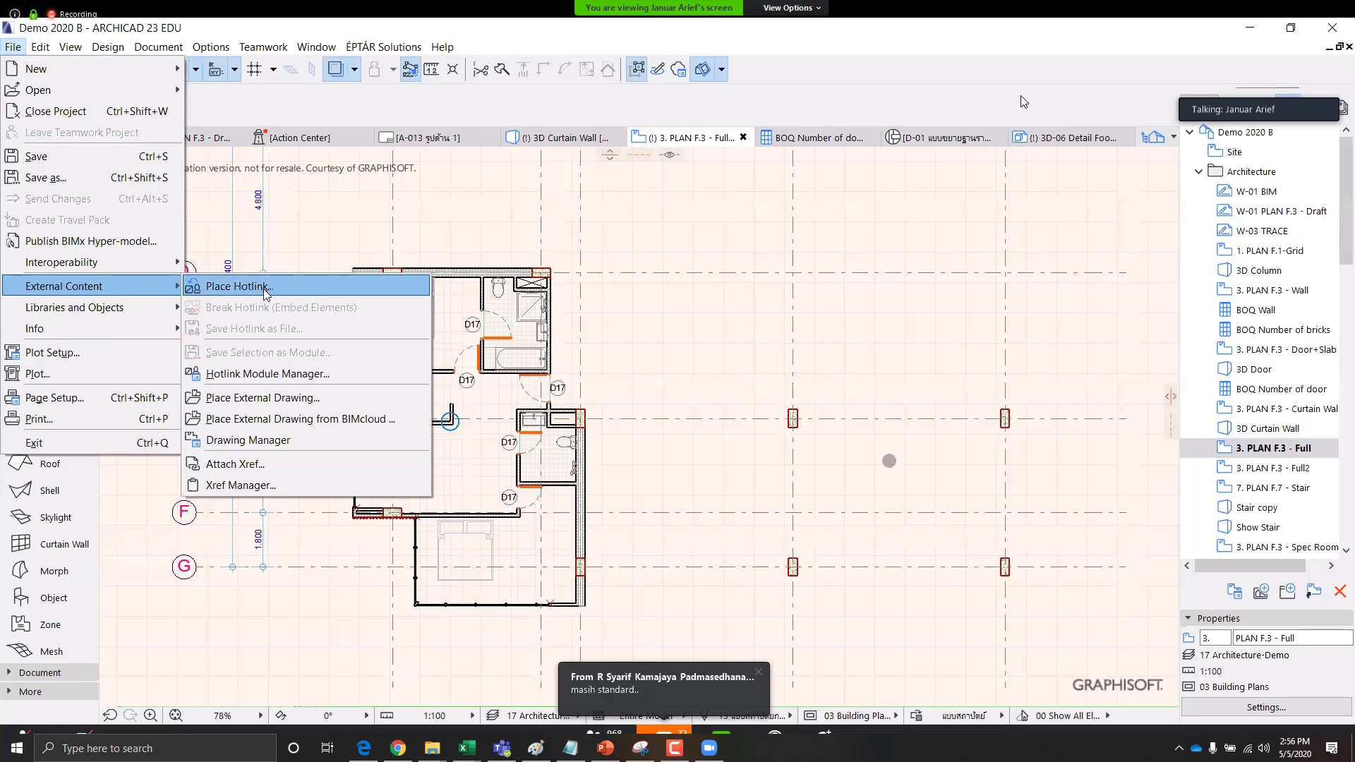
{"action": "left_click", "coordinate": [266, 287]}
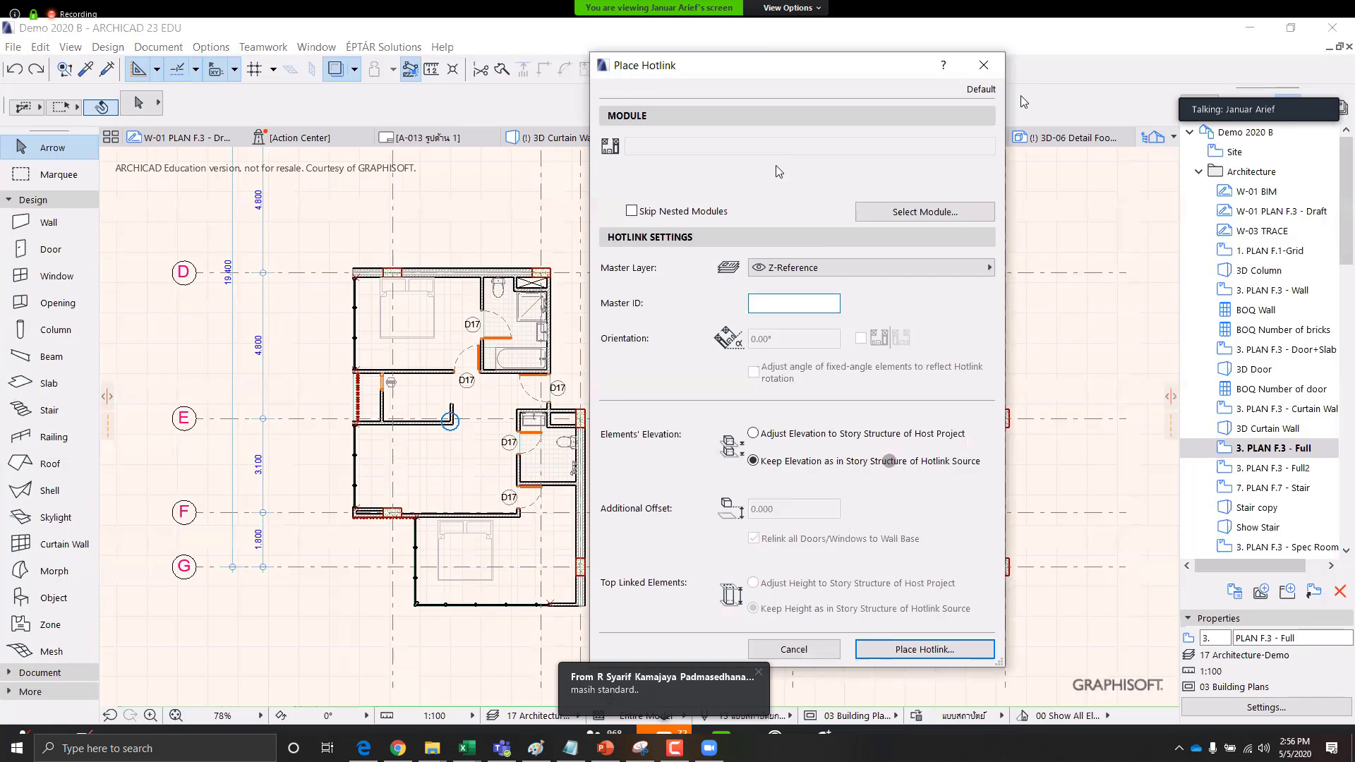
{"action": "left_click", "coordinate": [856, 218]}
{"action": "left_click", "coordinate": [942, 382]}
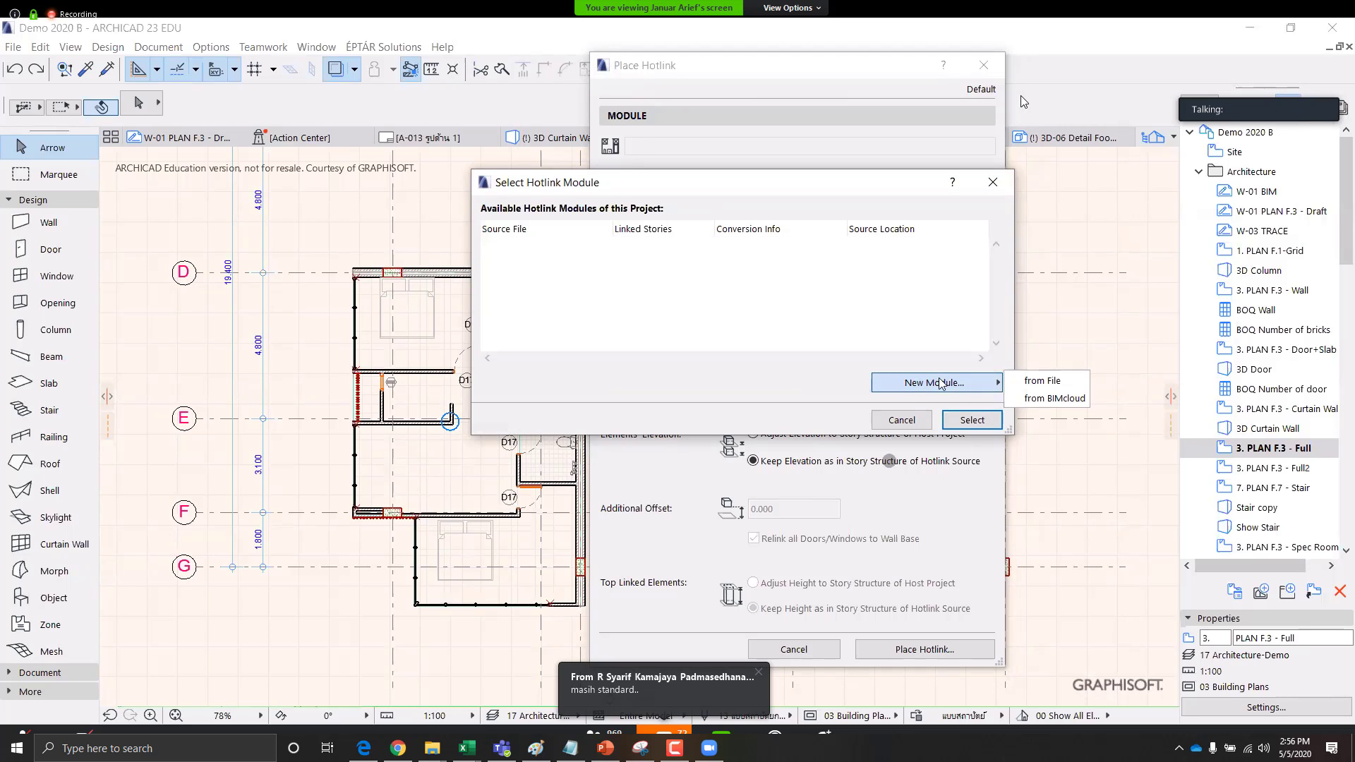
{"action": "left_click", "coordinate": [1036, 382]}
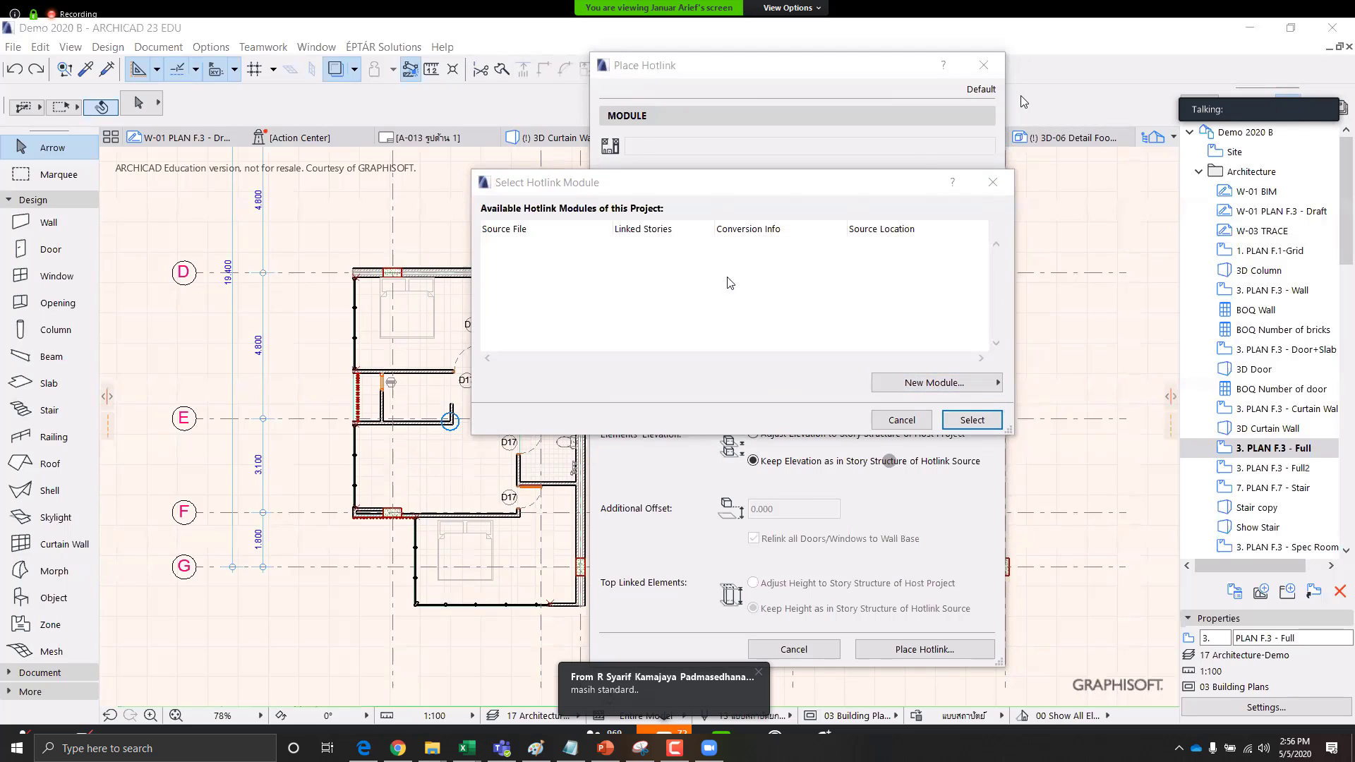
{"action": "left_click", "coordinate": [555, 220]}
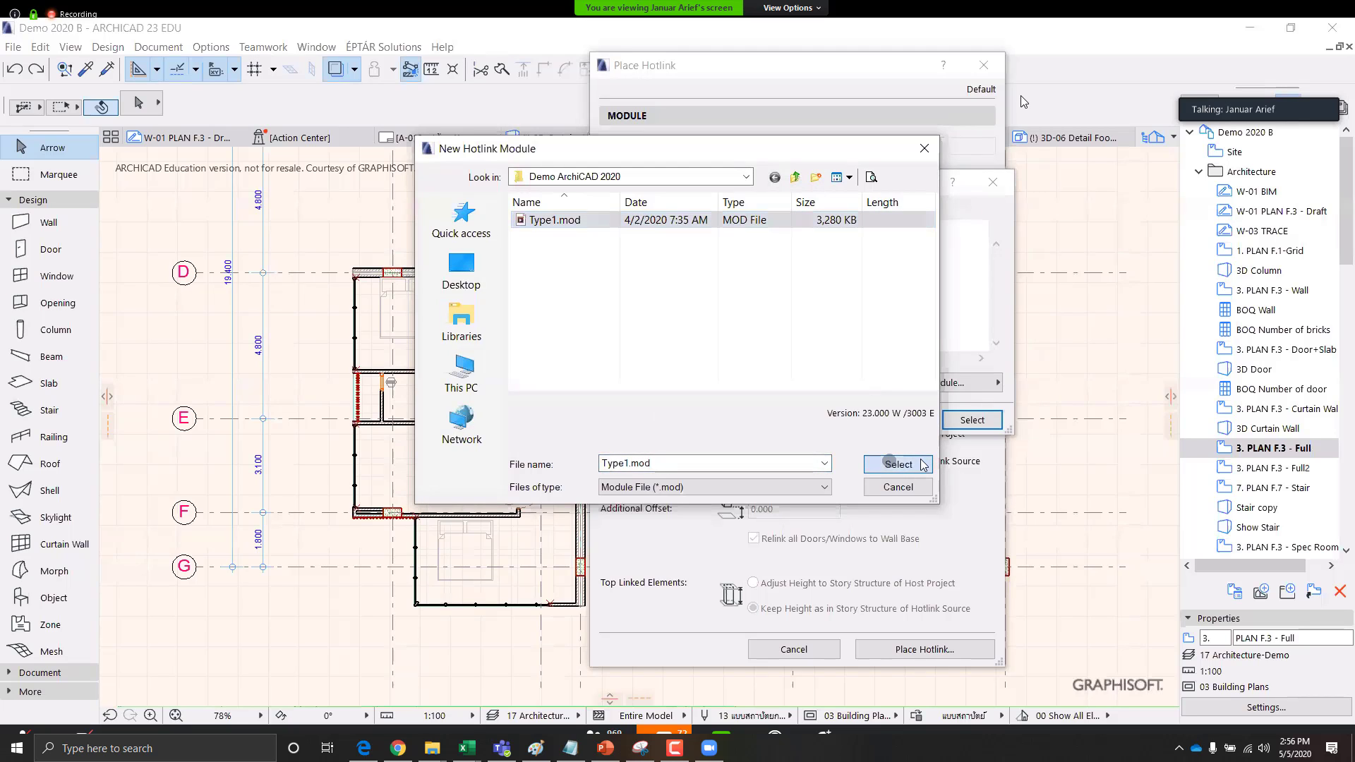
{"action": "left_click", "coordinate": [896, 464]}
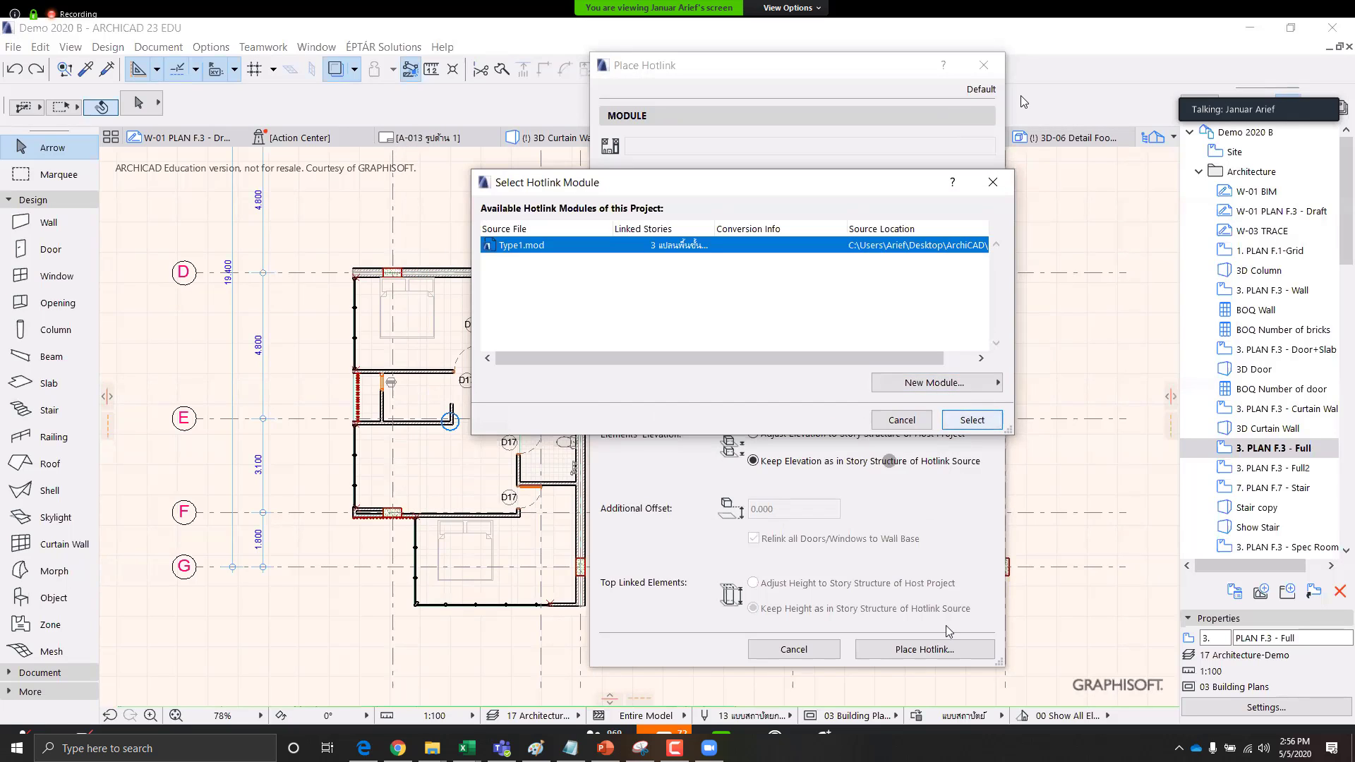
Place the Type1.mod hotlink in the bay directly beside the apartment, between grid lines 2 and 3
{"action": "left_click", "coordinate": [972, 420]}
{"action": "key", "text": "Return"}
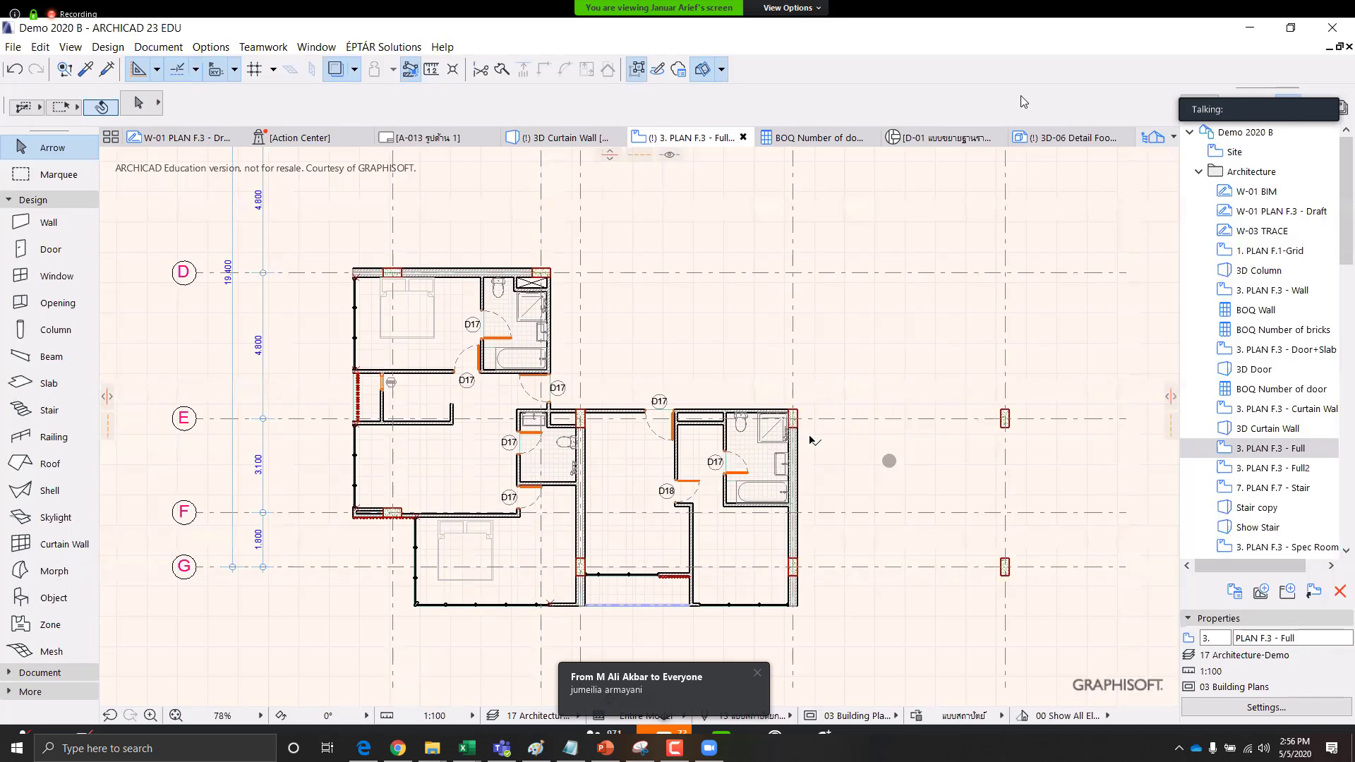
{"action": "left_click", "coordinate": [740, 423]}
{"action": "key", "text": "Escape"}
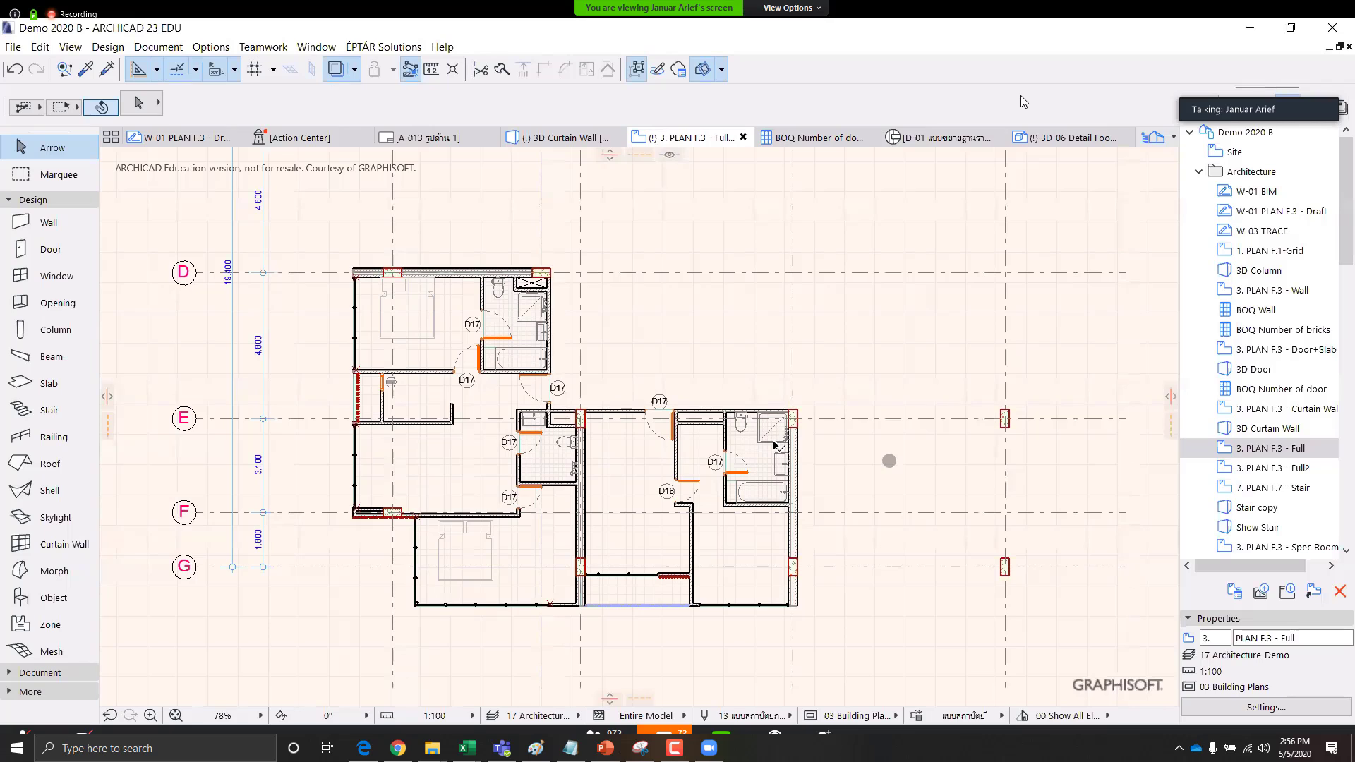
{"action": "left_click", "coordinate": [792, 418]}
{"action": "key", "text": "Escape"}
{"action": "middle_click_drag", "start_coordinate": [706, 454], "coordinate": [605, 454]}
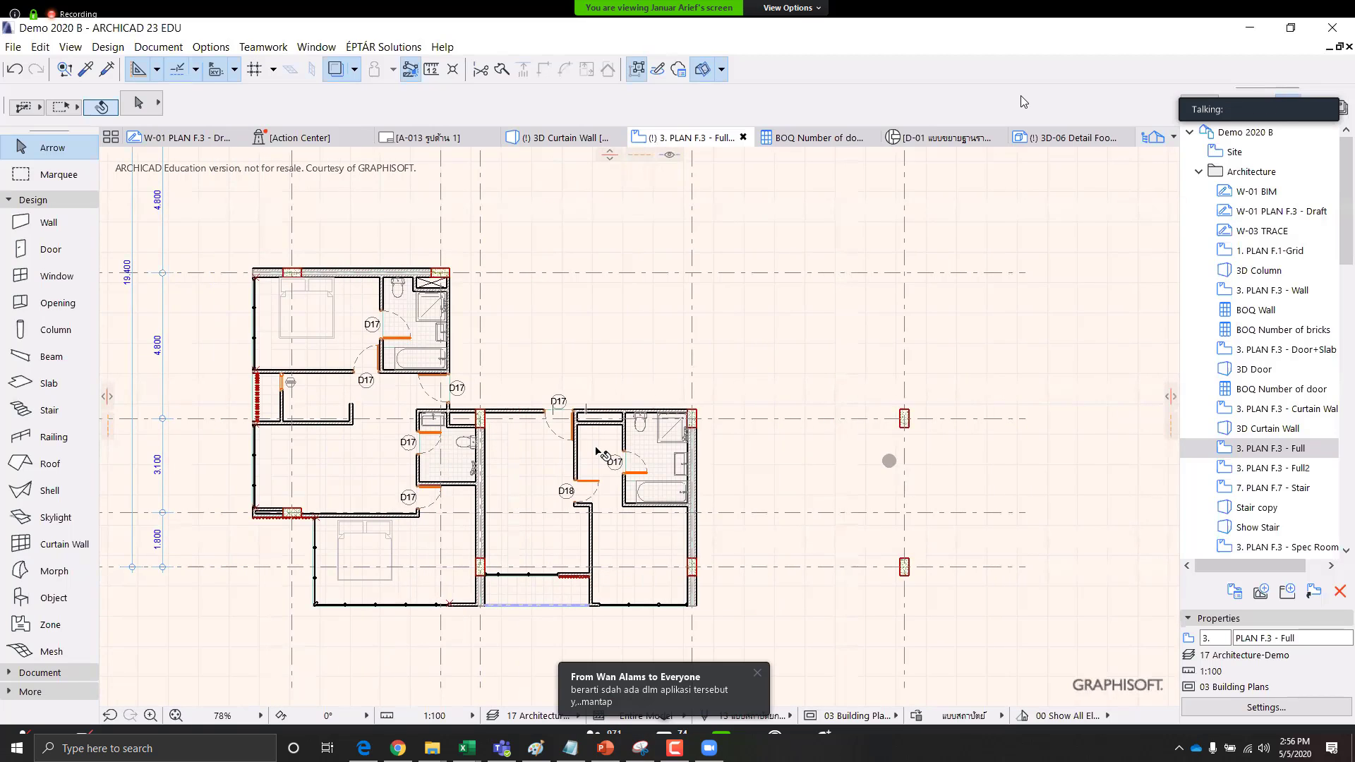
Copy the hotlinked Type1 unit one bay over so it fits between grid lines 3 and 4
{"action": "left_click", "coordinate": [603, 453]}
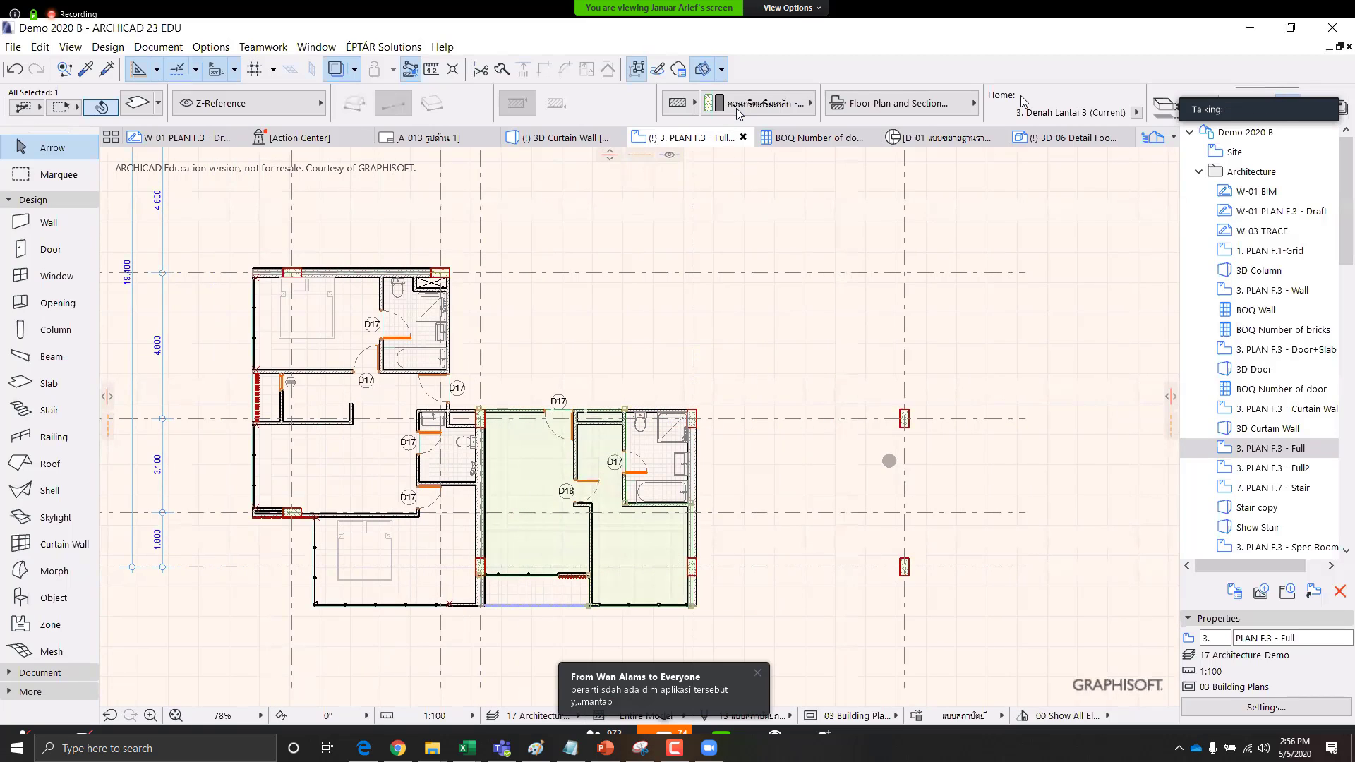
{"action": "key", "text": "alt+g"}
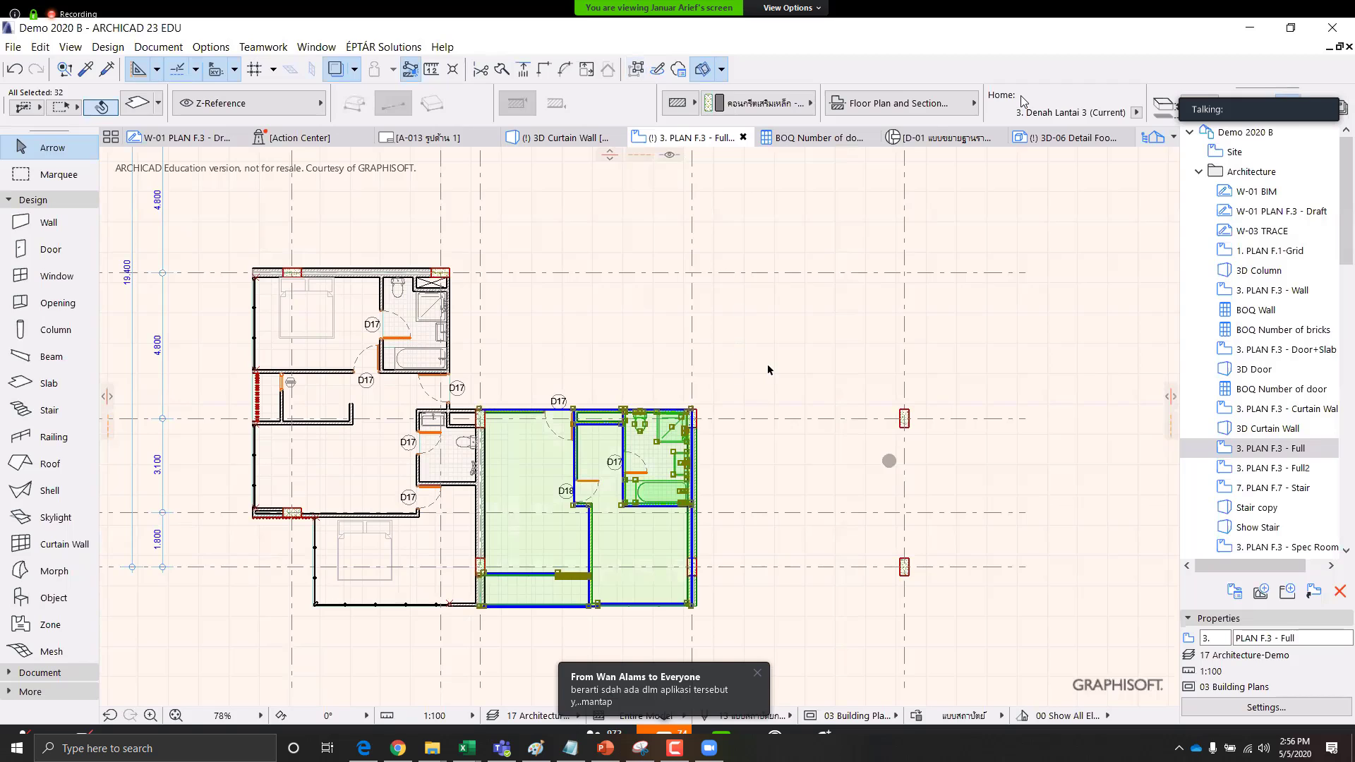
{"action": "left_click", "coordinate": [683, 422]}
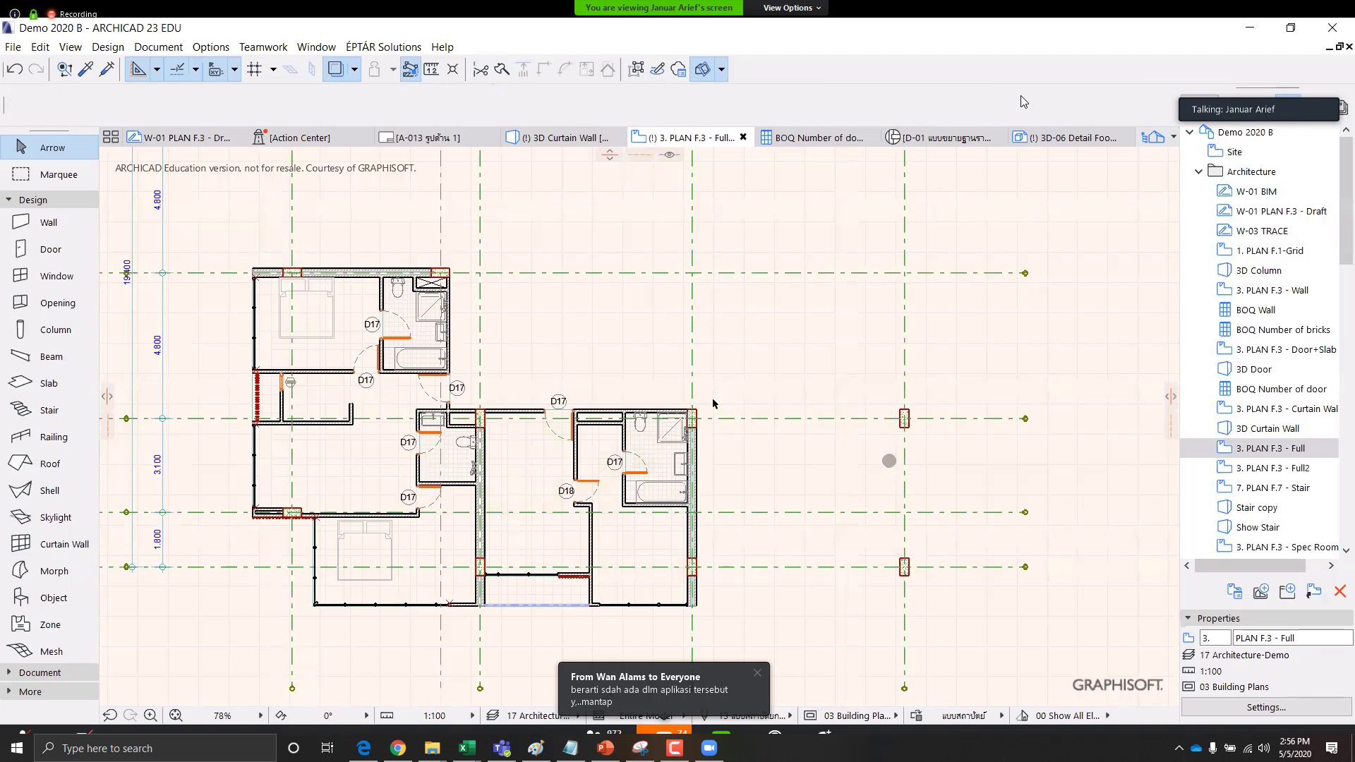
{"action": "left_click", "coordinate": [663, 418]}
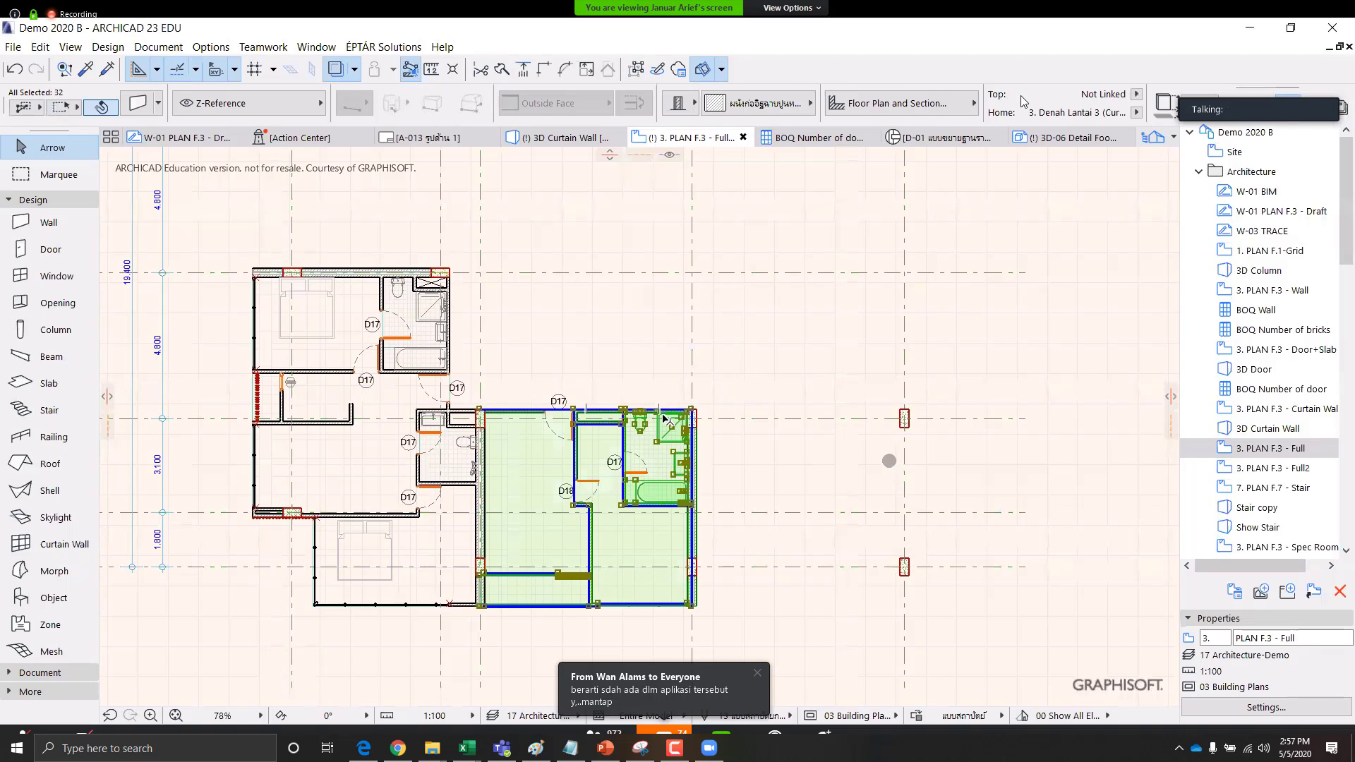
{"action": "scroll", "coordinate": [553, 440], "scroll_direction": "up", "scroll_amount": 5}
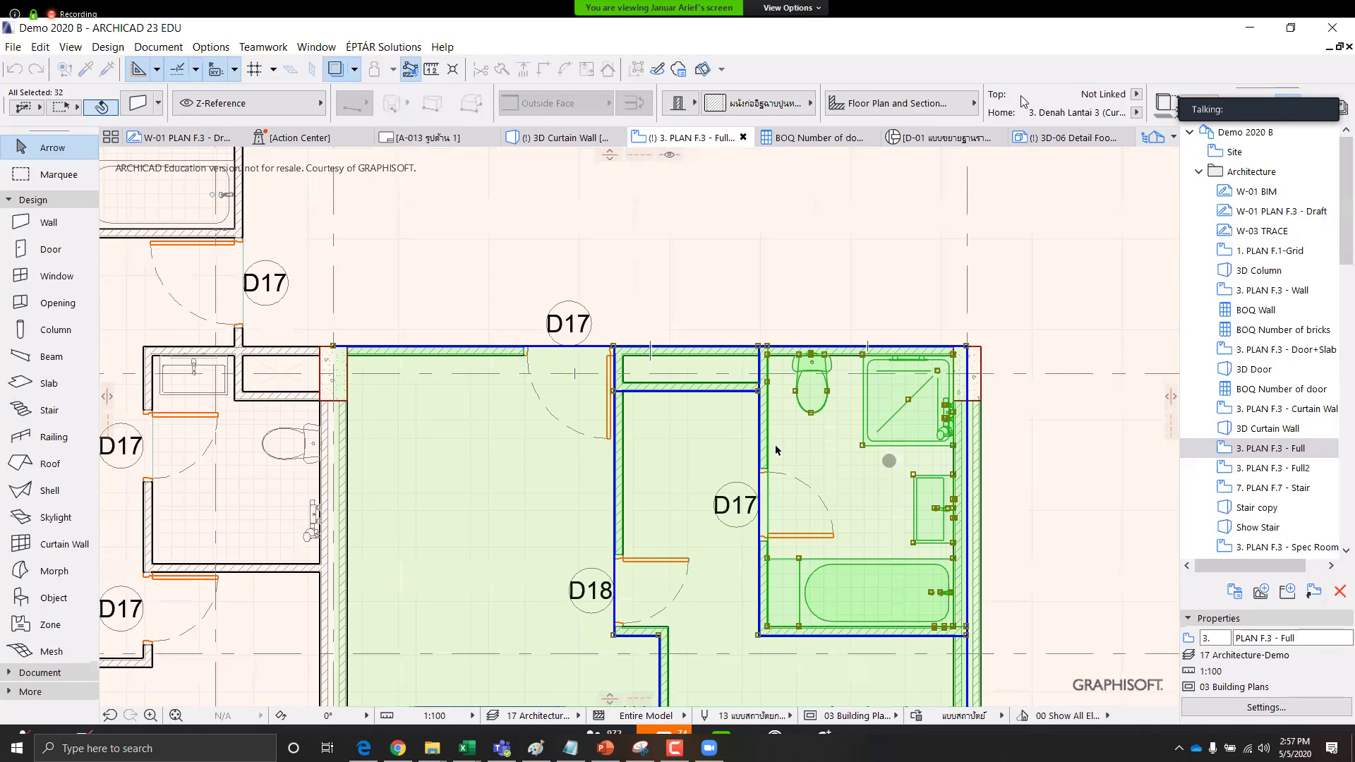
{"action": "left_click_drag", "start_coordinate": [775, 450], "coordinate": [729, 346]}
{"action": "scroll", "coordinate": [990, 352], "scroll_direction": "right", "scroll_amount": 3, "text": "shift"}
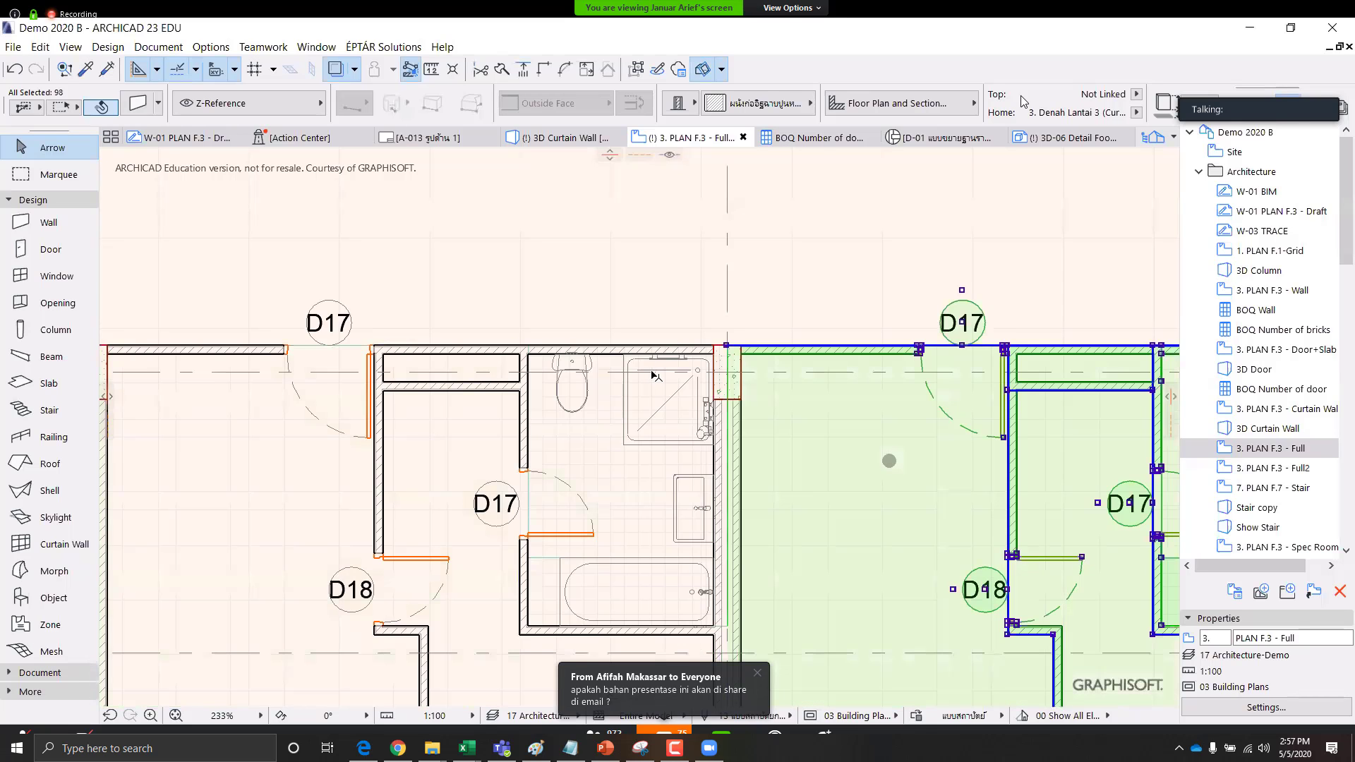
{"action": "scroll", "coordinate": [652, 376], "scroll_direction": "down", "scroll_amount": 5}
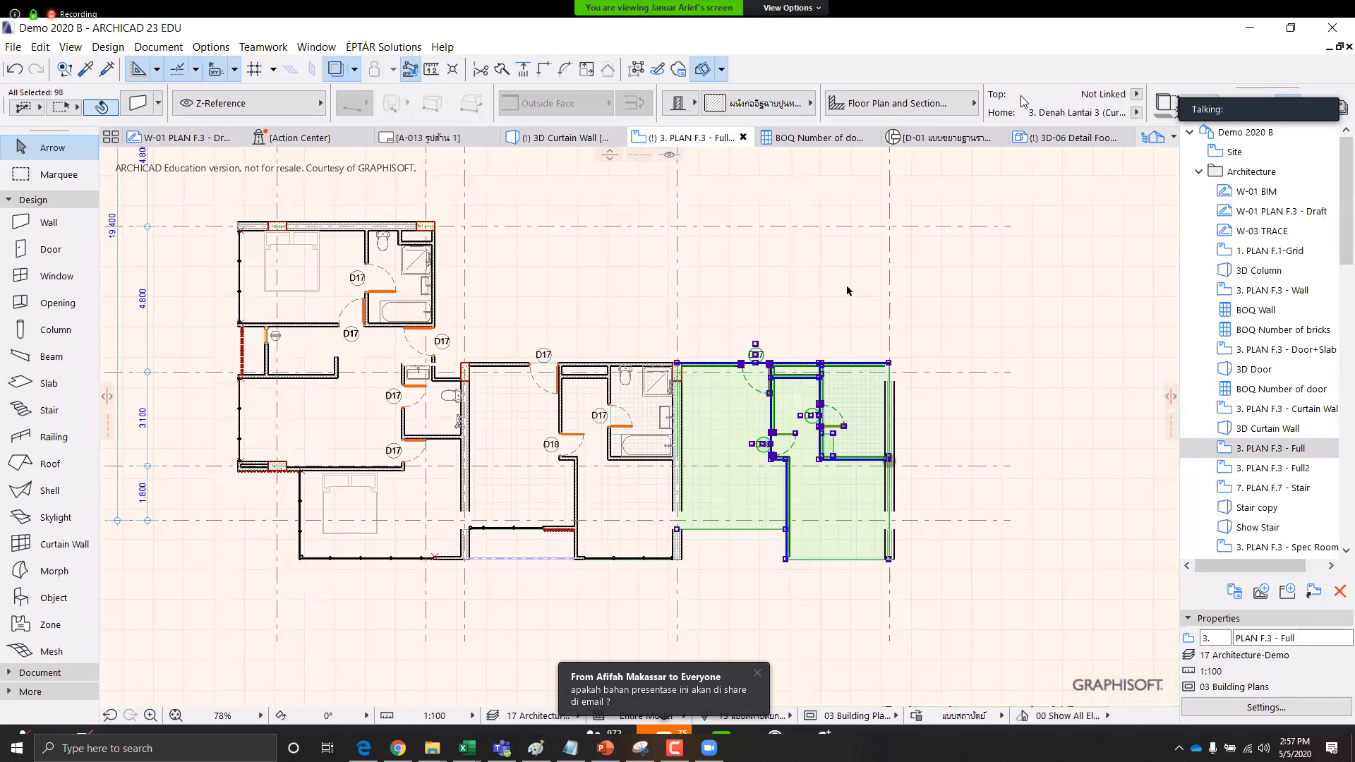
{"action": "left_click", "coordinate": [847, 291]}
Mirror a copy of both hotlinked units about grid line D to form the opposite row
{"action": "middle_click_drag", "start_coordinate": [791, 398], "coordinate": [789, 460]}
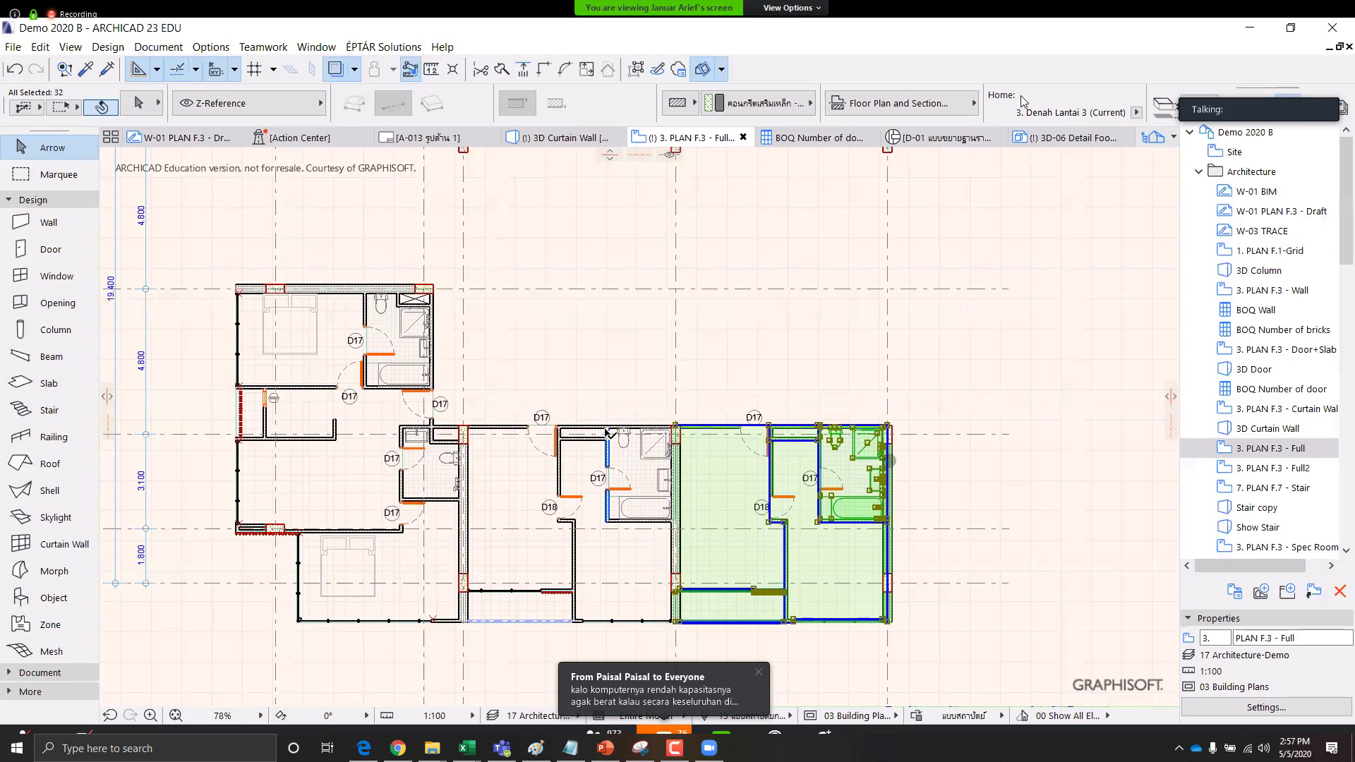
{"action": "left_click", "coordinate": [610, 433], "text": "shift"}
{"action": "scroll", "coordinate": [753, 409], "scroll_direction": "up", "scroll_amount": 3}
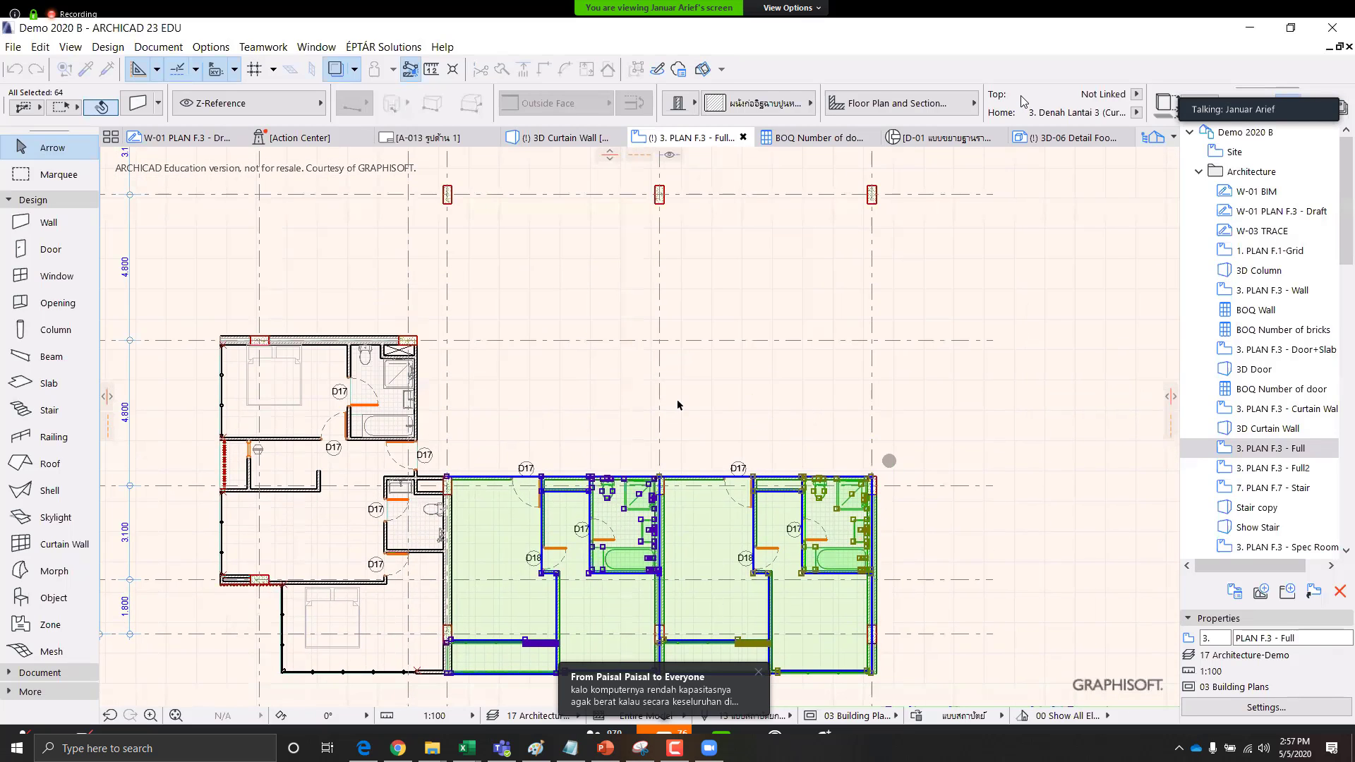
{"action": "left_click", "coordinate": [659, 340]}
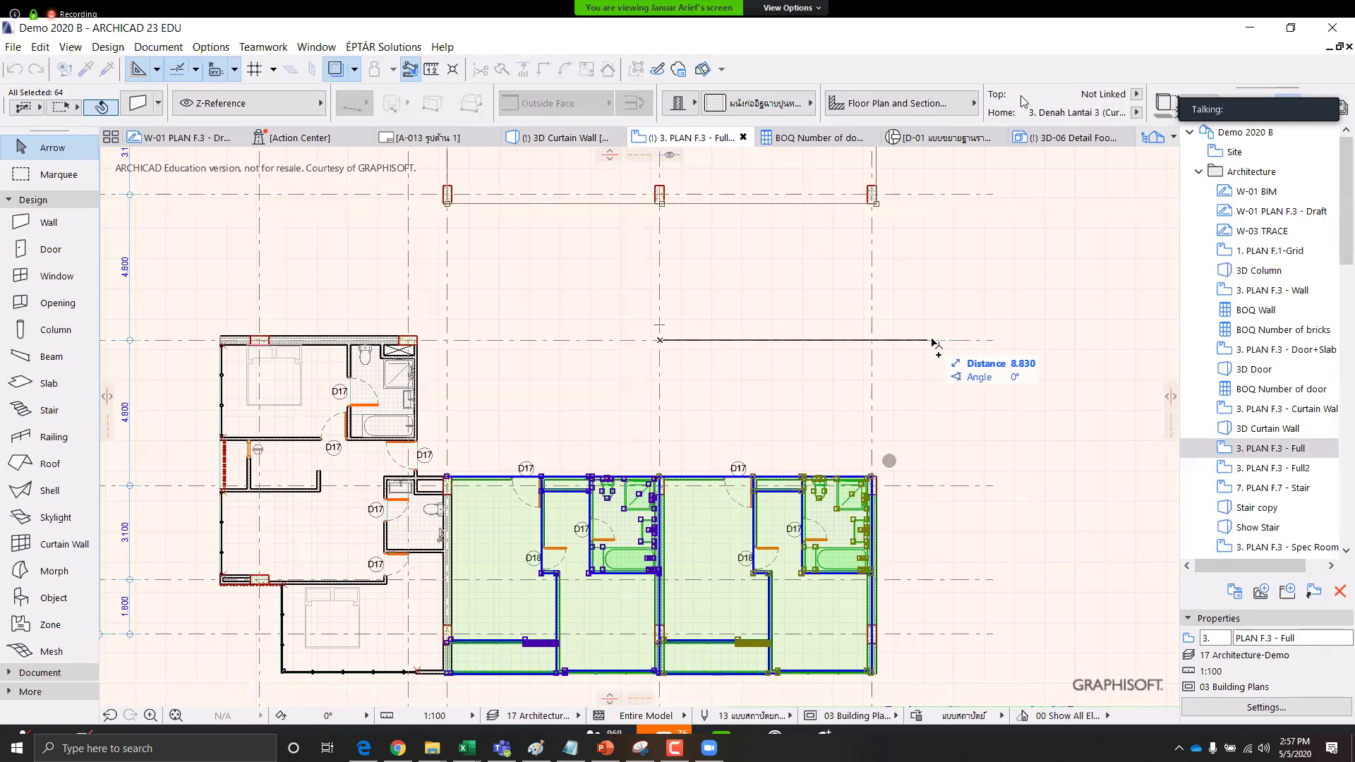
{"action": "left_click", "coordinate": [931, 340]}
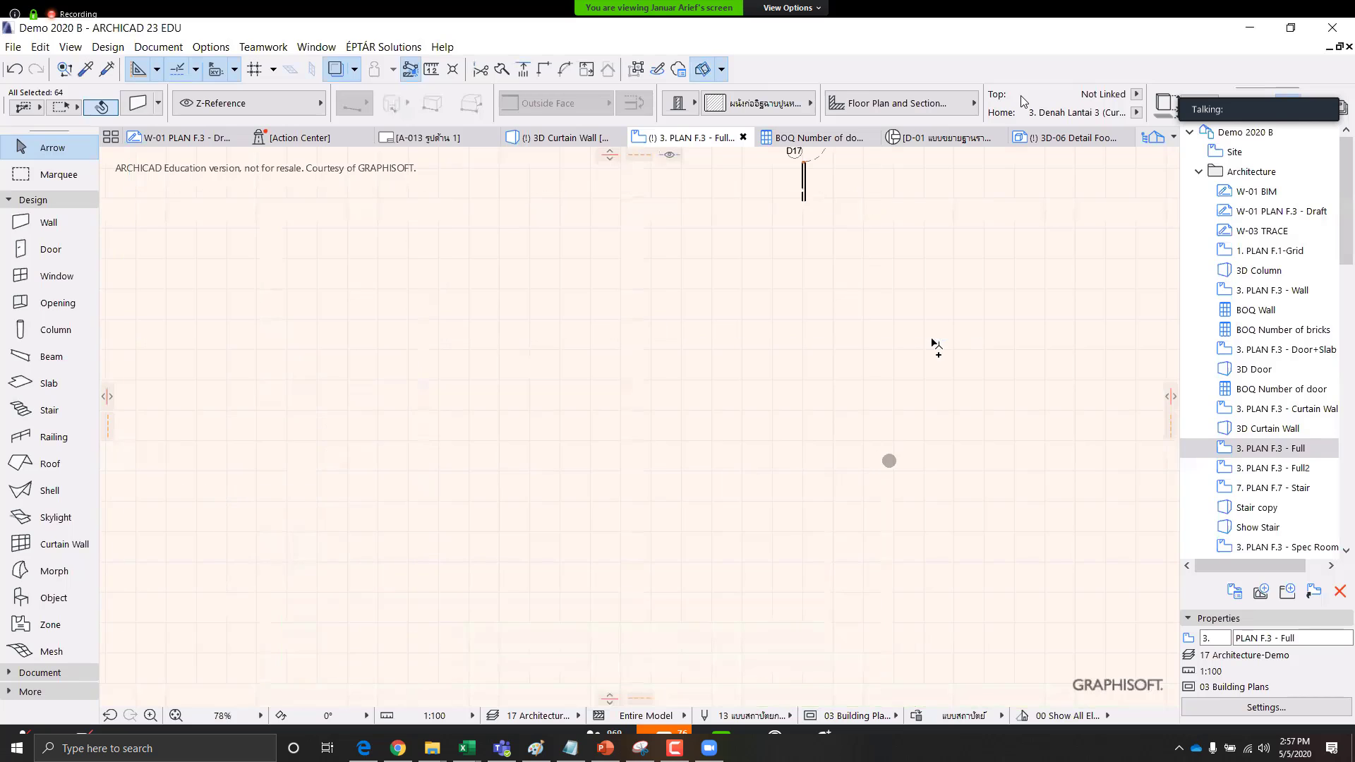
{"action": "middle_click_drag", "start_coordinate": [817, 362], "coordinate": [823, 428]}
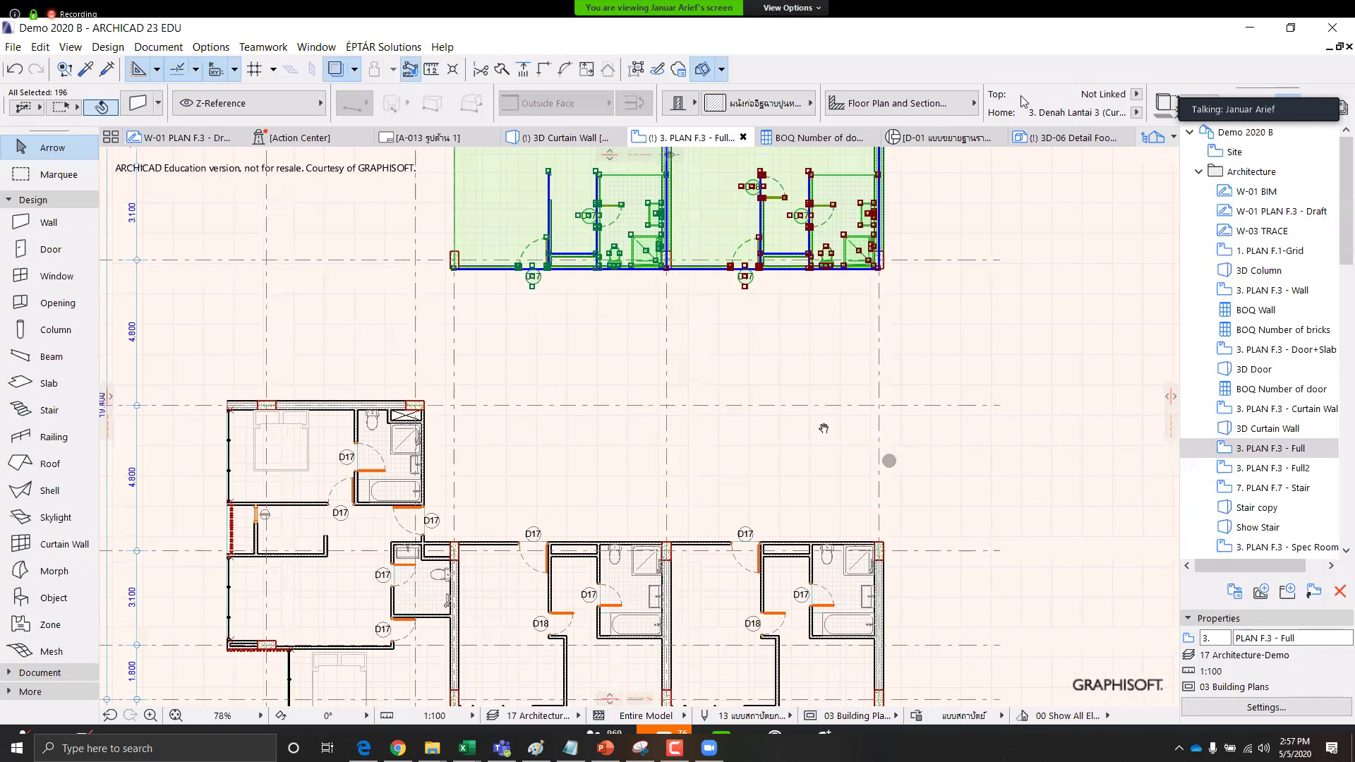
{"action": "left_click", "coordinate": [664, 373]}
{"action": "scroll", "coordinate": [664, 372], "scroll_direction": "down", "scroll_amount": 3}
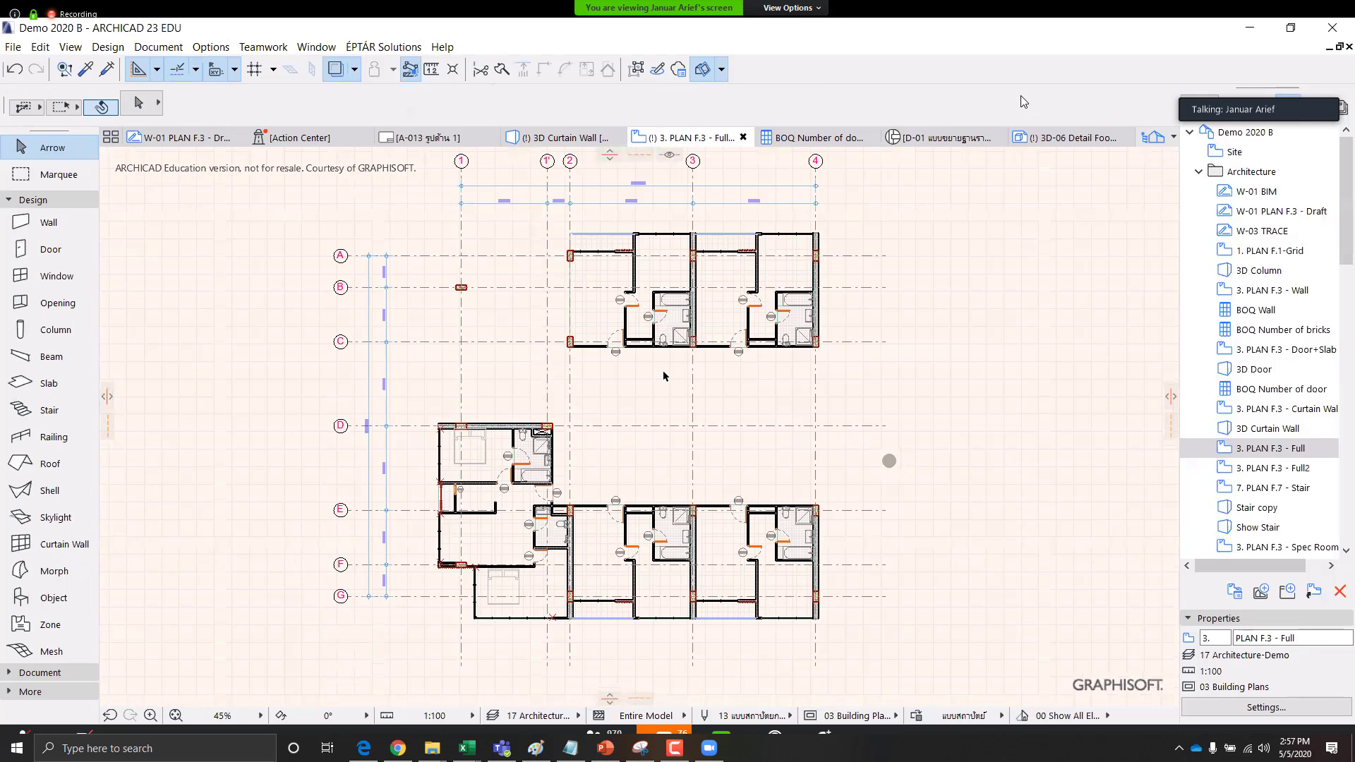
Select the elements of the corner apartment between grid lines D and G, including the slab of the bathroom near grid line E
{"action": "middle_click_drag", "start_coordinate": [586, 405], "coordinate": [686, 381]}
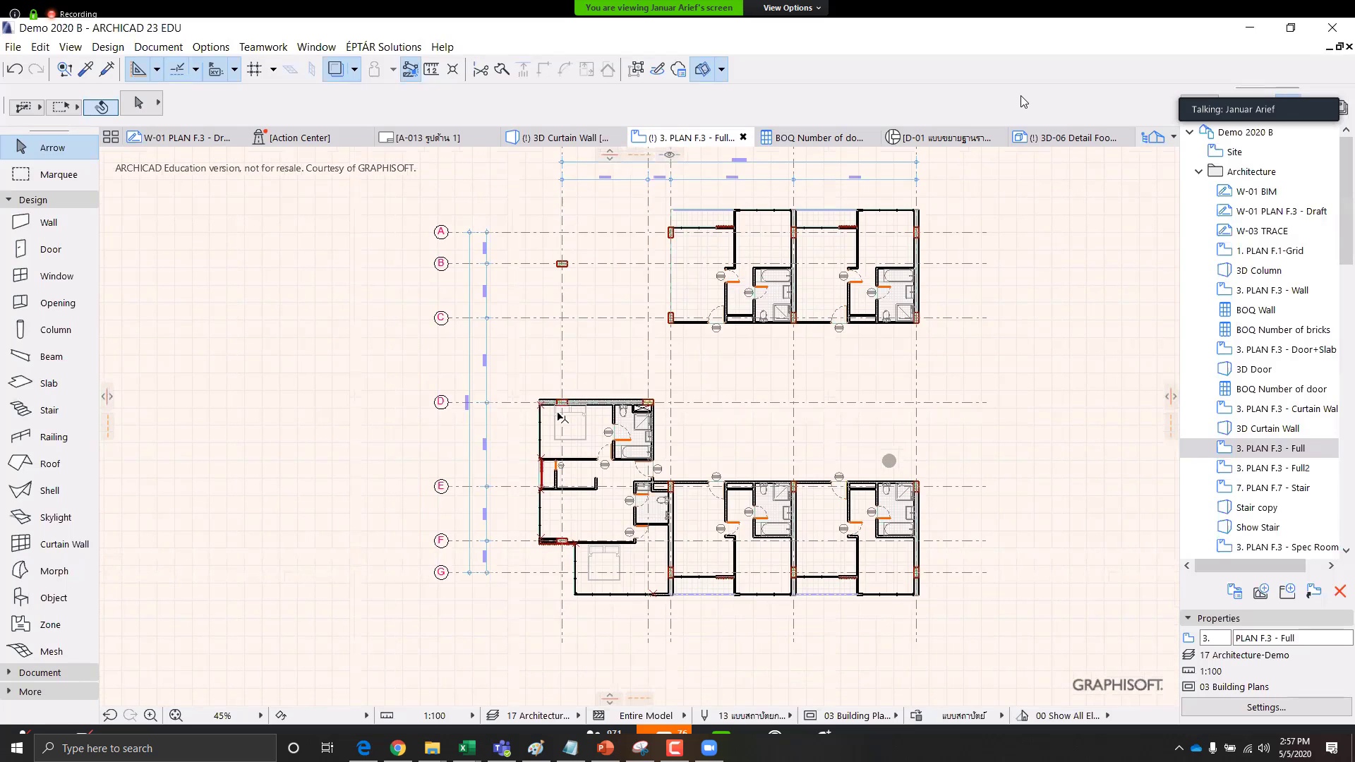
{"action": "scroll", "coordinate": [511, 393], "scroll_direction": "up", "scroll_amount": 3}
{"action": "middle_click_drag", "start_coordinate": [744, 608], "coordinate": [714, 524]}
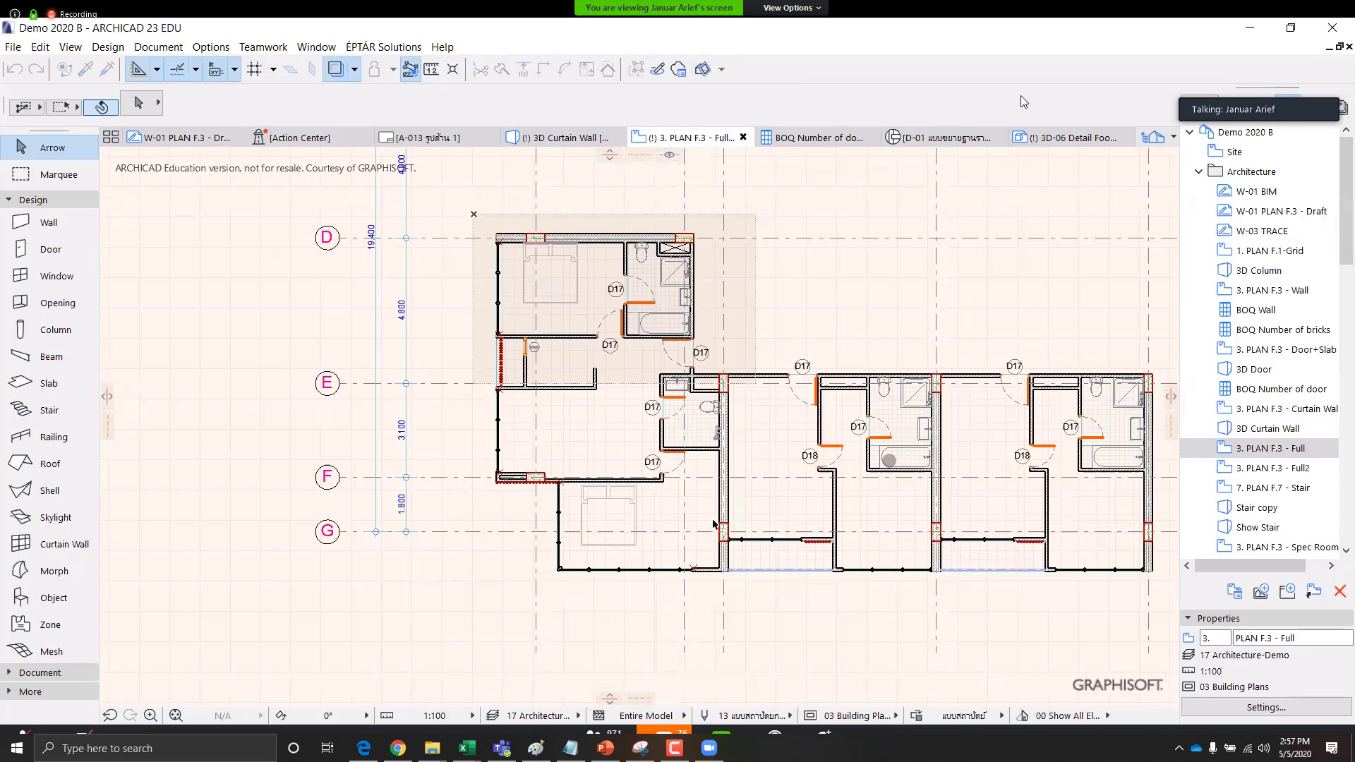
{"action": "left_click_drag", "start_coordinate": [474, 214], "coordinate": [756, 605]}
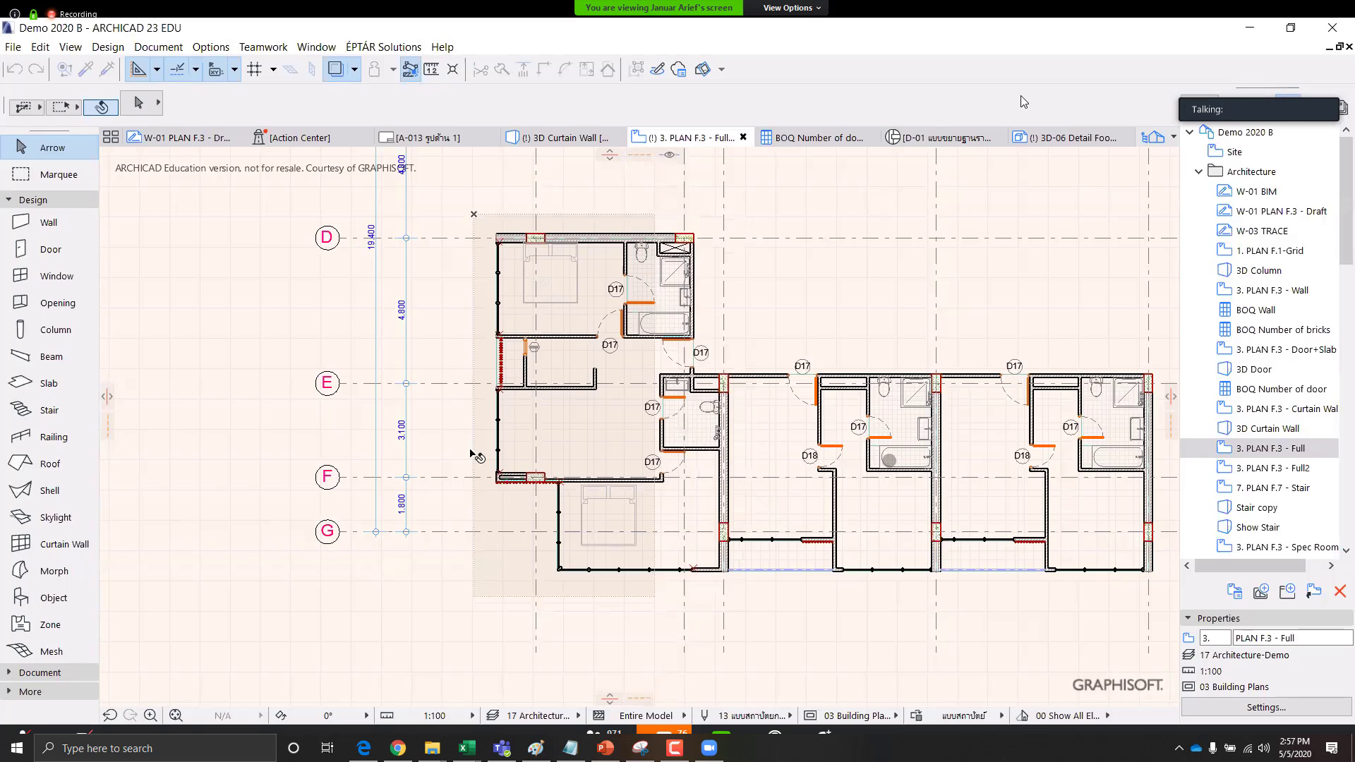
{"action": "scroll", "coordinate": [660, 424], "scroll_direction": "up", "scroll_amount": 4}
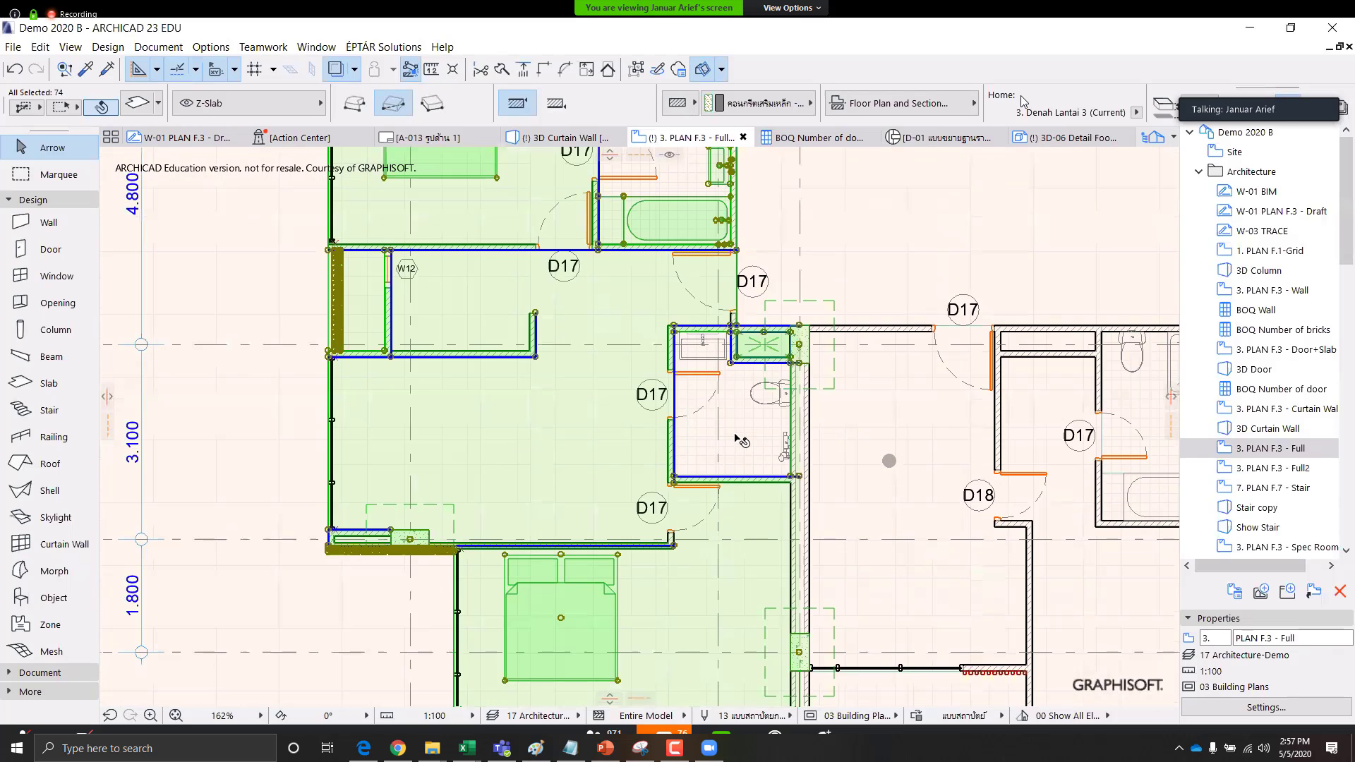
{"action": "left_click", "coordinate": [734, 436], "text": "shift"}
Add the slab of the bathroom near grid line D and the bedroom and living room's outer curtain walls to the selection
{"action": "middle_click_drag", "start_coordinate": [655, 358], "coordinate": [652, 584]}
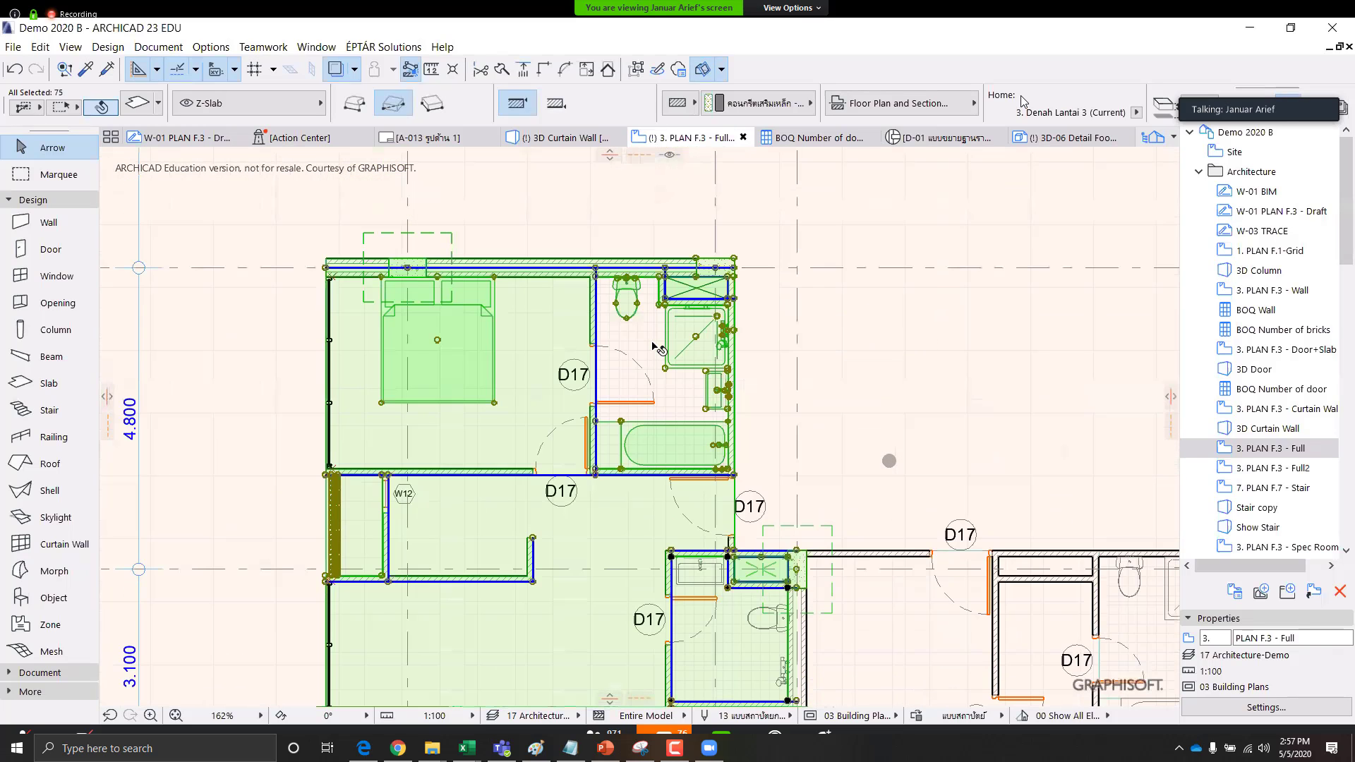
{"action": "left_click", "coordinate": [325, 337], "text": "shift"}
{"action": "scroll", "coordinate": [368, 334], "scroll_direction": "up", "scroll_amount": 5}
{"action": "middle_click_drag", "start_coordinate": [368, 334], "coordinate": [481, 371]}
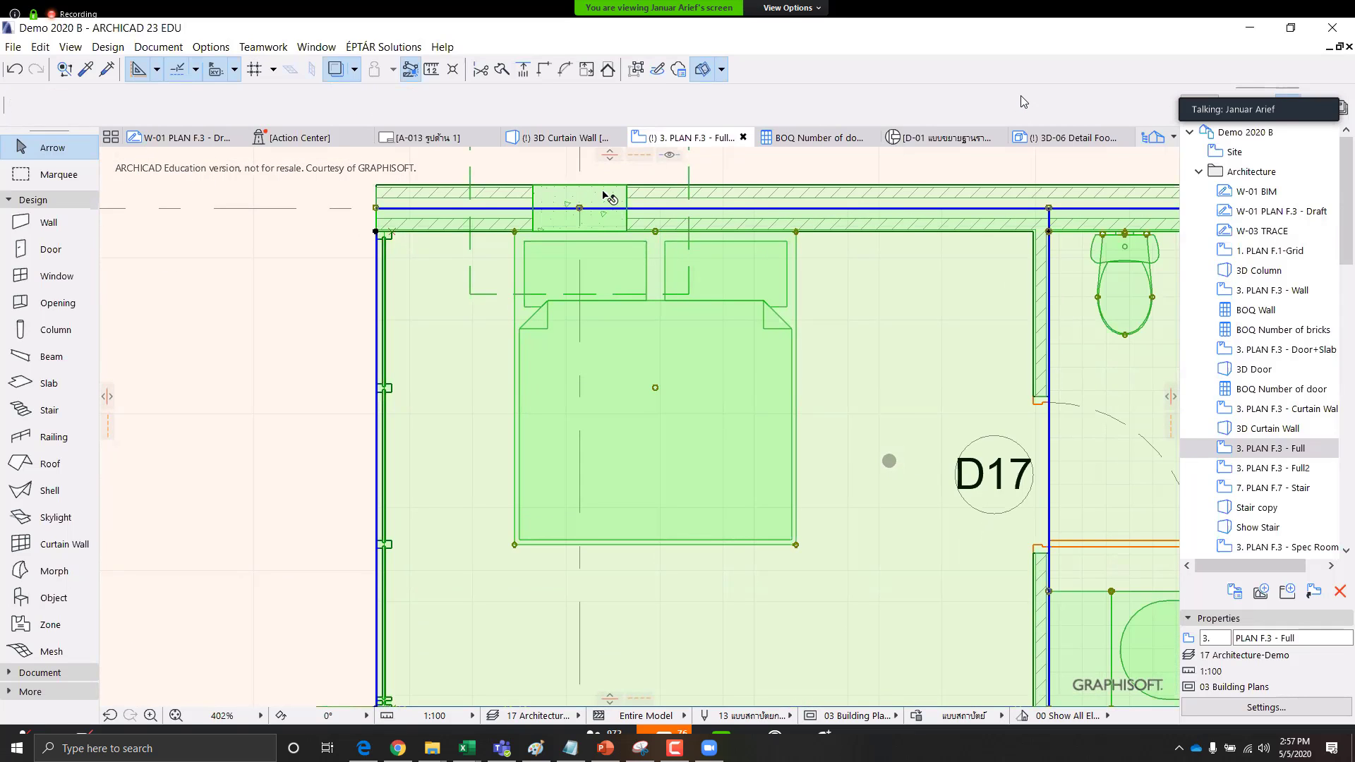
{"action": "scroll", "coordinate": [651, 407], "scroll_direction": "down", "scroll_amount": 4}
{"action": "middle_click_drag", "start_coordinate": [619, 644], "coordinate": [599, 411]}
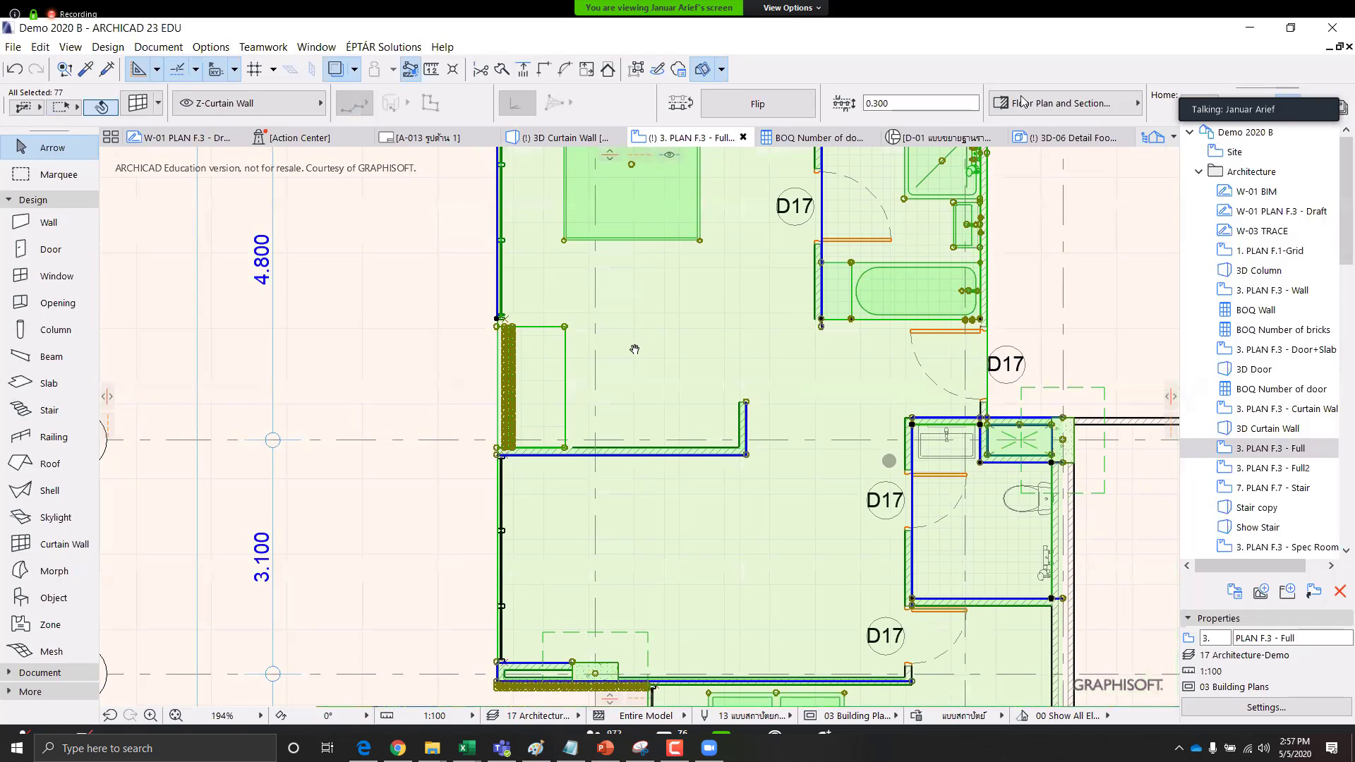
{"action": "middle_click_drag", "start_coordinate": [666, 573], "coordinate": [636, 349]}
{"action": "scroll", "coordinate": [491, 311], "scroll_direction": "up", "scroll_amount": 4}
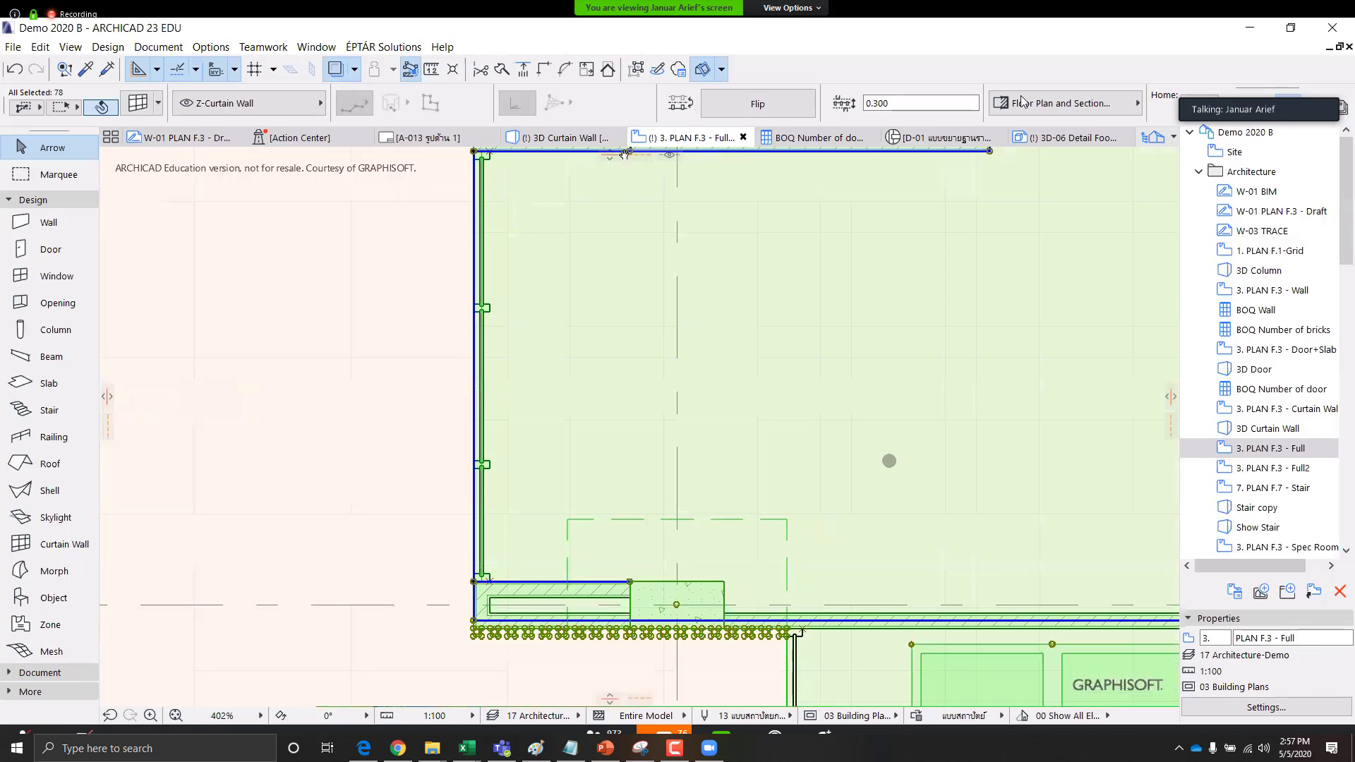
Add the curtain wall of the bedroom near grid line G and the party wall beside the adjoining unit to the selection
{"action": "scroll", "coordinate": [493, 315], "scroll_direction": "down", "scroll_amount": 8}
{"action": "scroll", "coordinate": [564, 426], "scroll_direction": "up", "scroll_amount": 8}
{"action": "left_click", "coordinate": [567, 423], "text": "shift"}
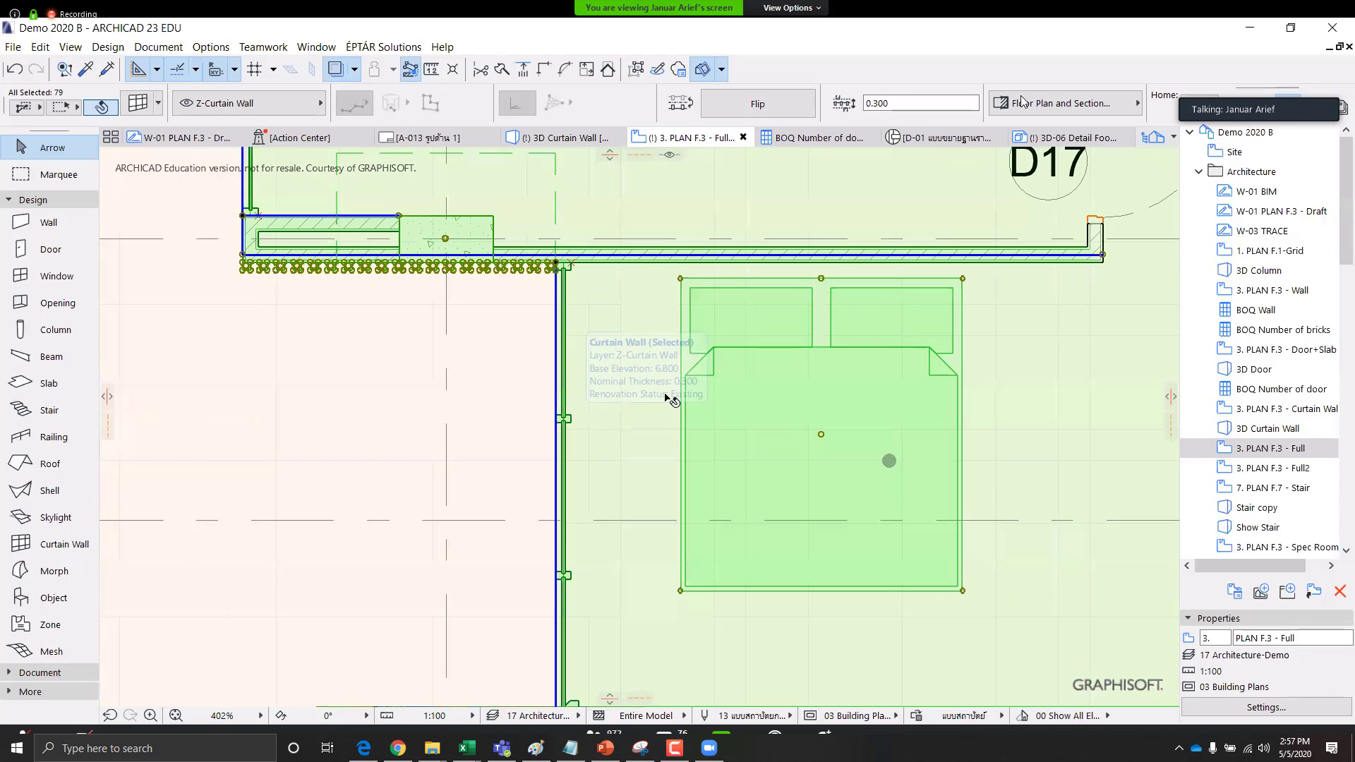
{"action": "scroll", "coordinate": [633, 414], "scroll_direction": "down", "scroll_amount": 6}
{"action": "scroll", "coordinate": [685, 446], "scroll_direction": "down", "scroll_amount": 1}
{"action": "middle_click_drag", "start_coordinate": [766, 317], "coordinate": [685, 446]}
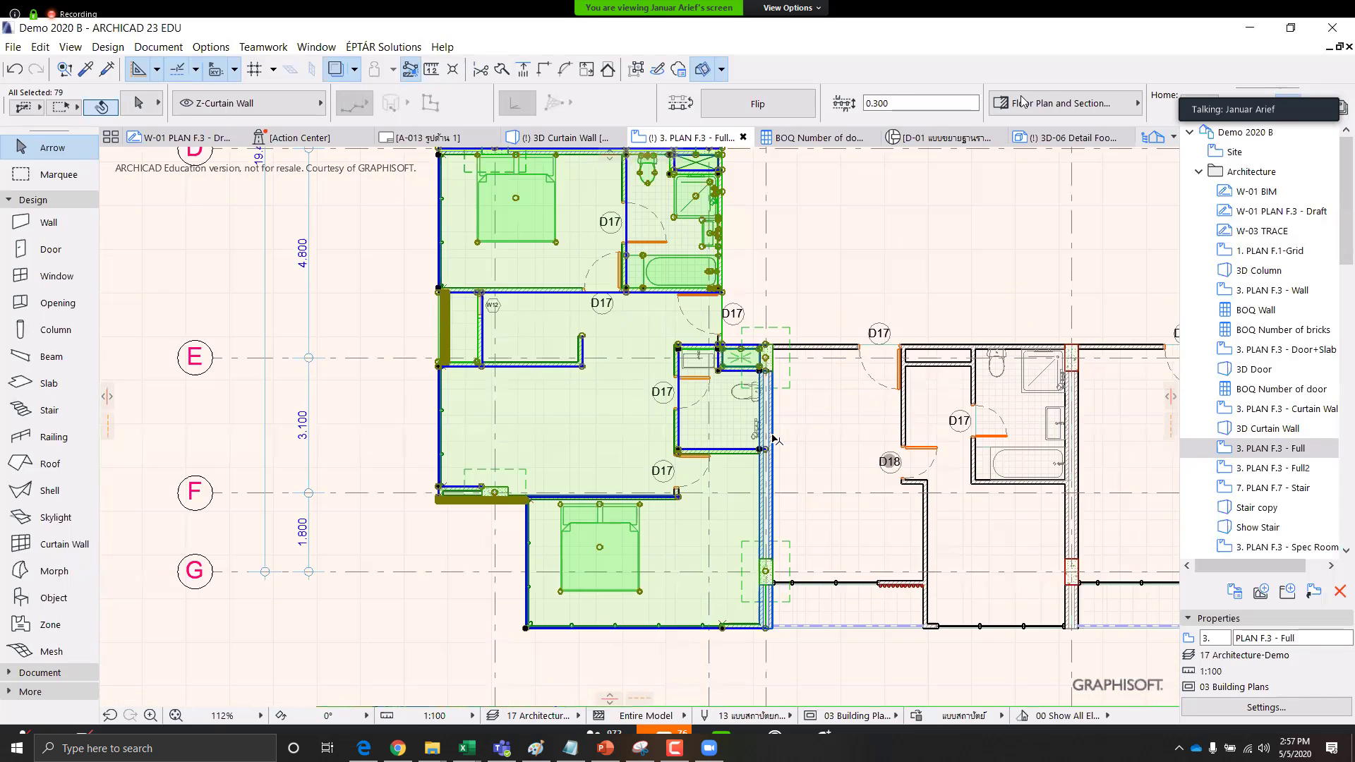
{"action": "left_click", "coordinate": [772, 436], "text": "shift"}
Mirror a copy of the selected corner apartment about grid line D and clear the selection
{"action": "scroll", "coordinate": [739, 402], "scroll_direction": "down", "scroll_amount": 4}
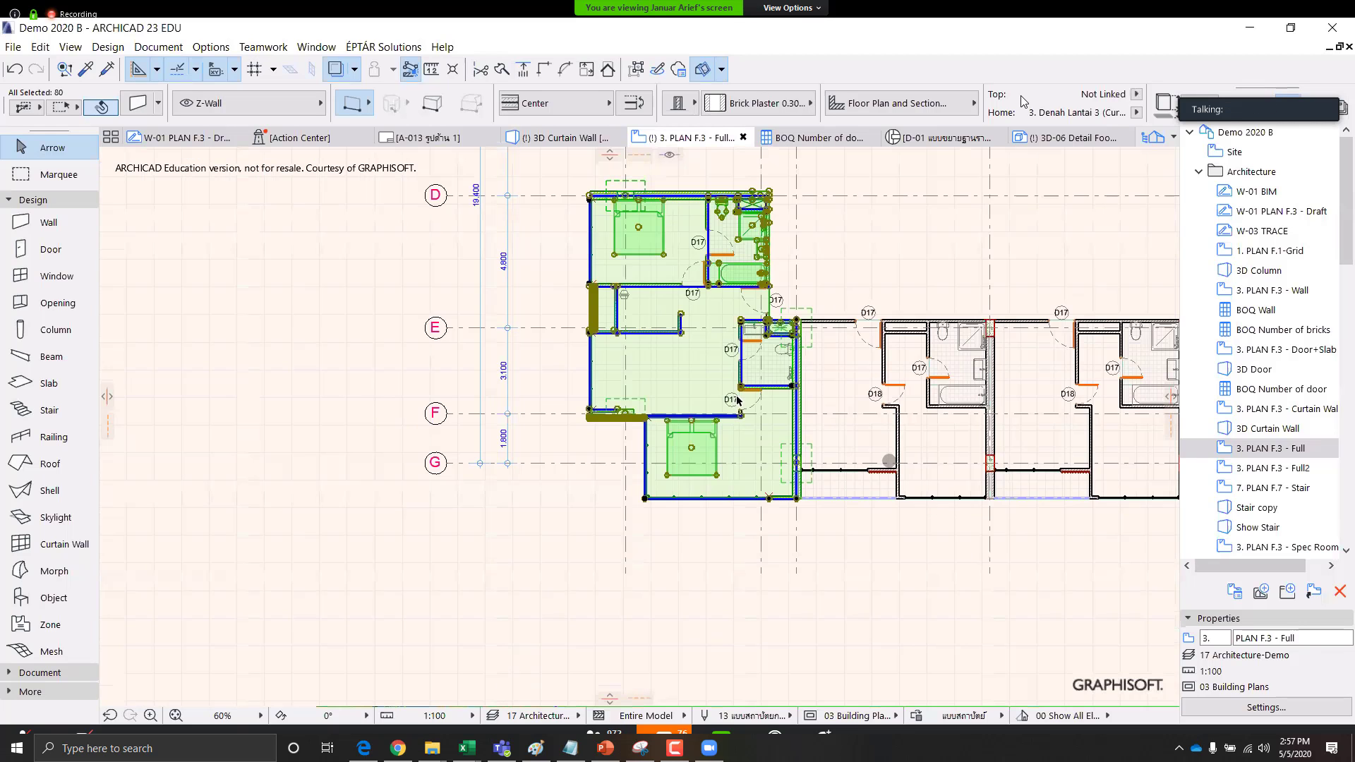
{"action": "middle_click_drag", "start_coordinate": [746, 388], "coordinate": [736, 401]}
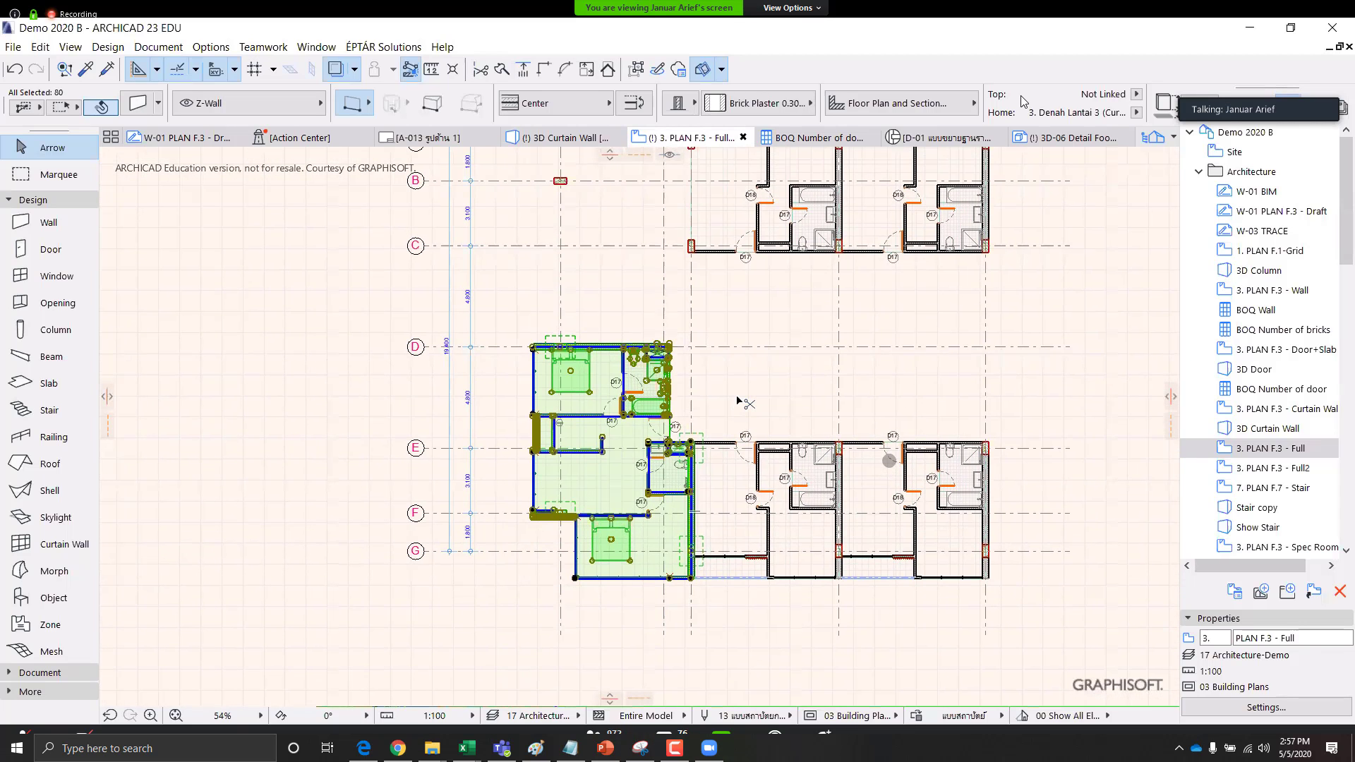
{"action": "left_click", "coordinate": [692, 348]}
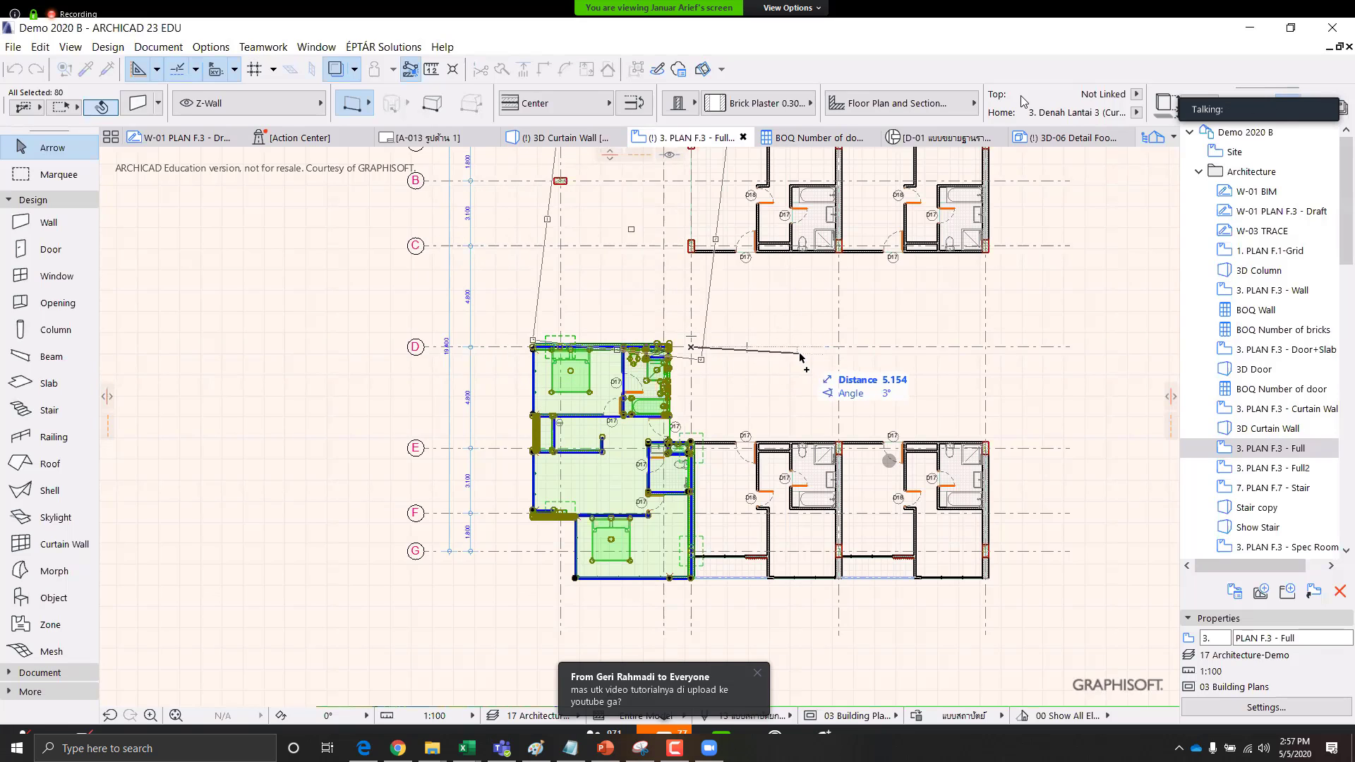
{"action": "left_click", "coordinate": [802, 348]}
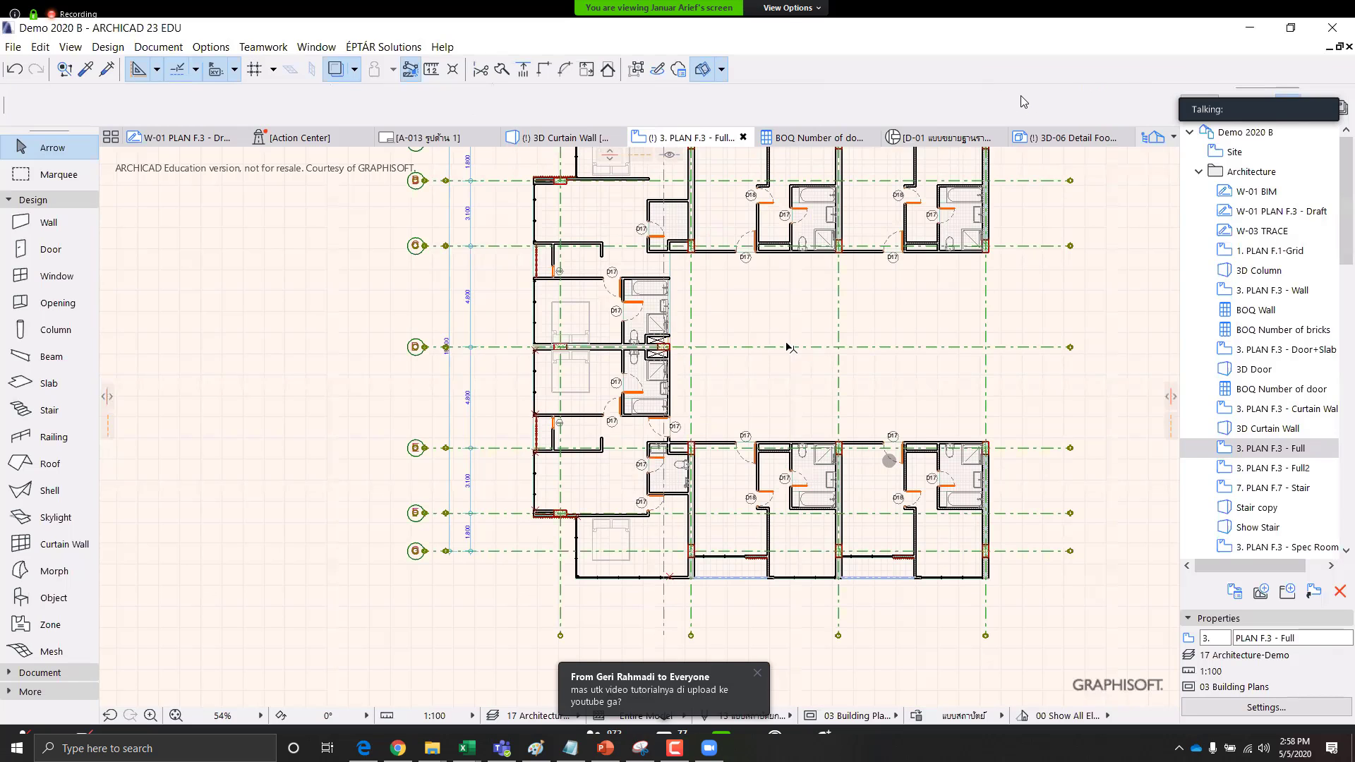
{"action": "scroll", "coordinate": [863, 330], "scroll_direction": "down", "scroll_amount": 3}
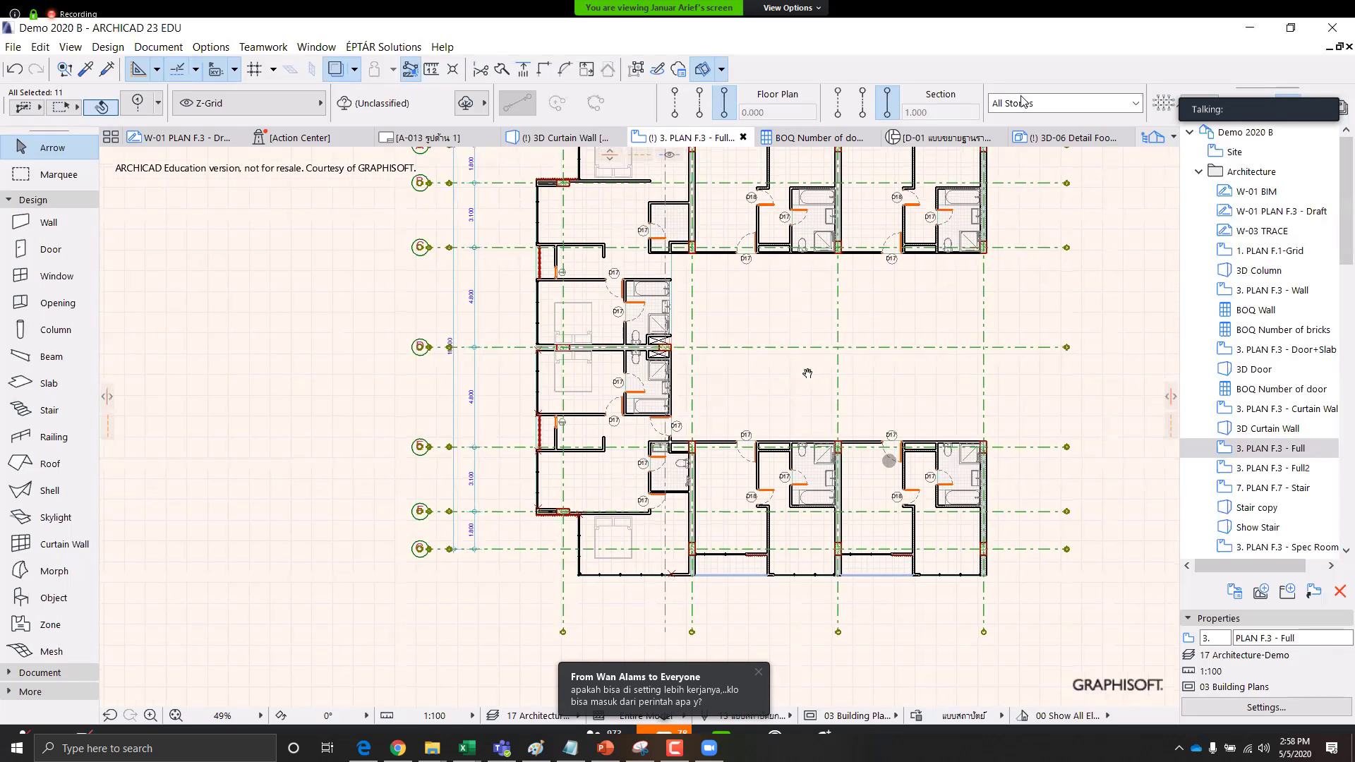
{"action": "middle_click_drag", "start_coordinate": [956, 377], "coordinate": [889, 415]}
{"action": "left_click", "coordinate": [728, 413]}
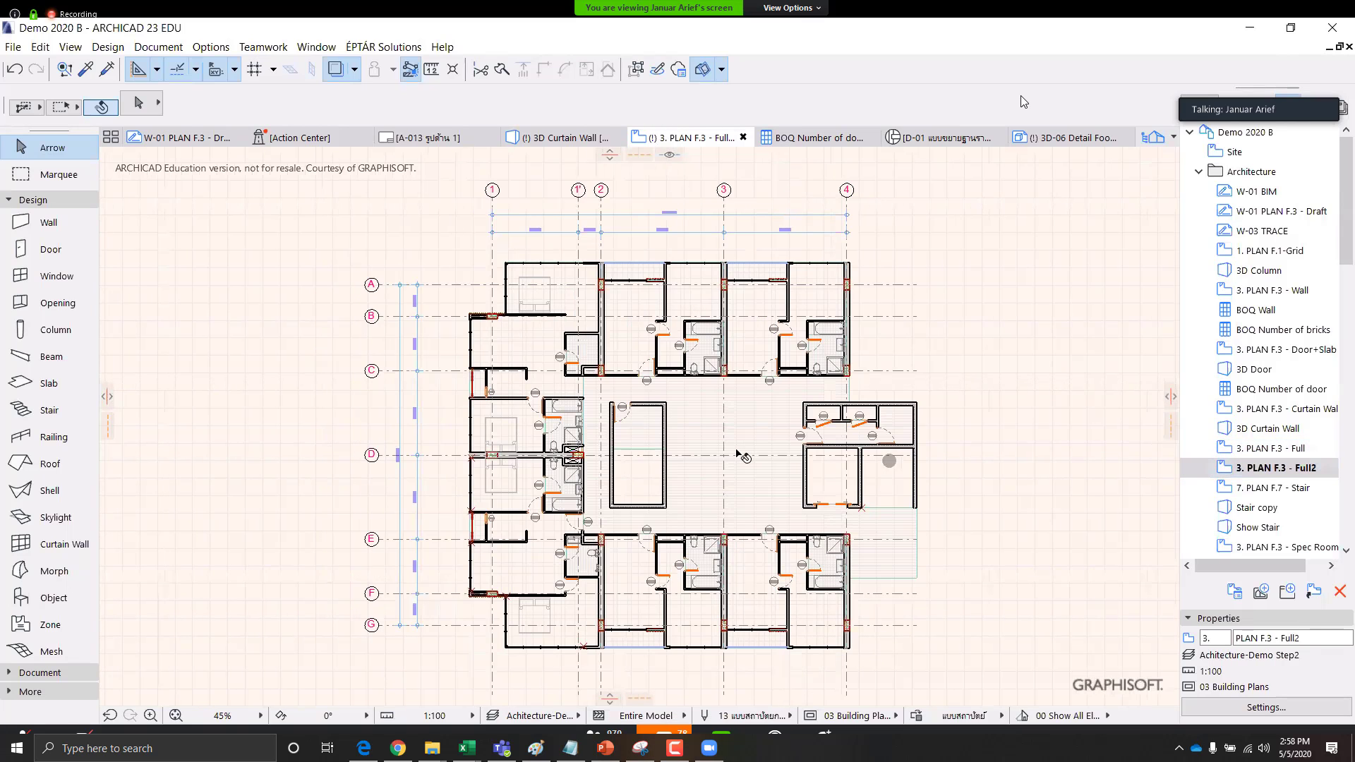
Open the 3. PLAN F.3 - Full2 view and examine the full floor plan, including its central rooms and corridor
{"action": "middle_click_drag", "start_coordinate": [736, 451], "coordinate": [698, 418]}
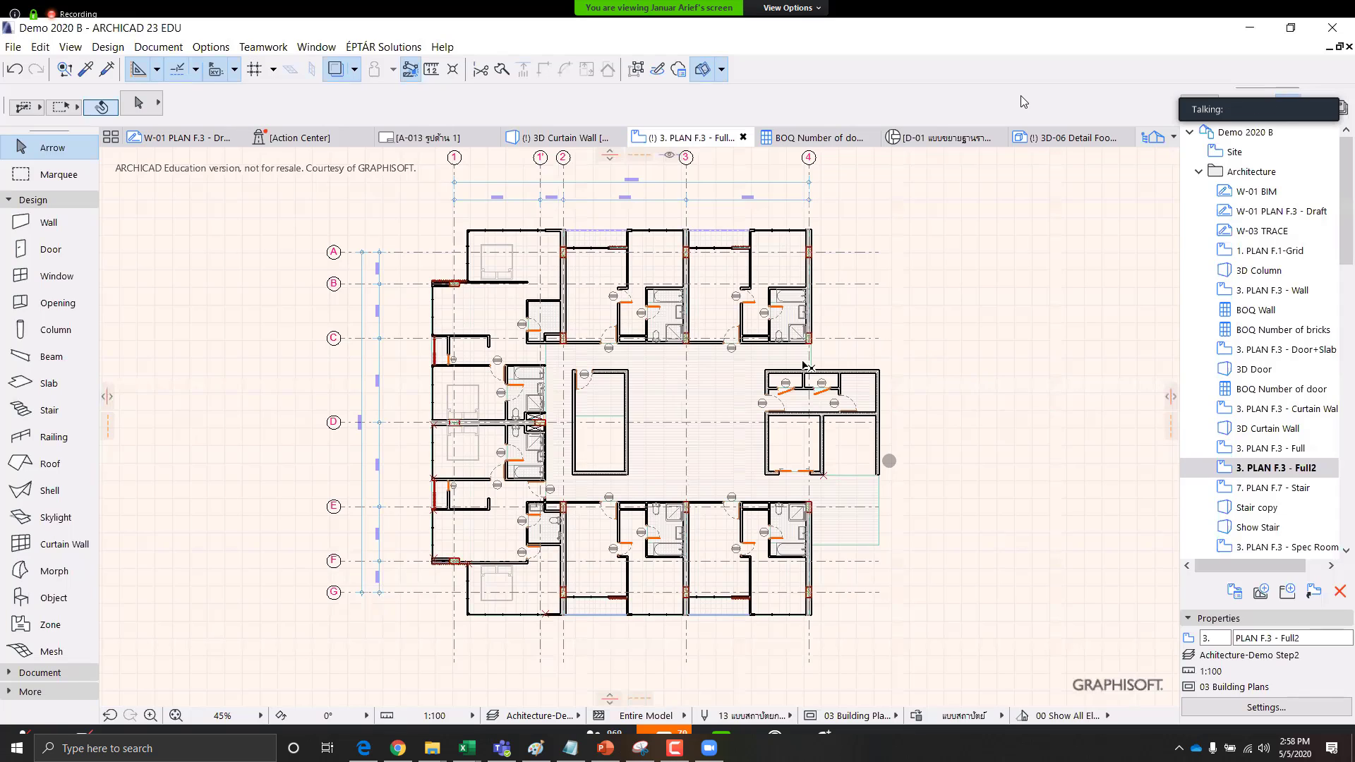
{"action": "middle_click_drag", "start_coordinate": [716, 390], "coordinate": [726, 373]}
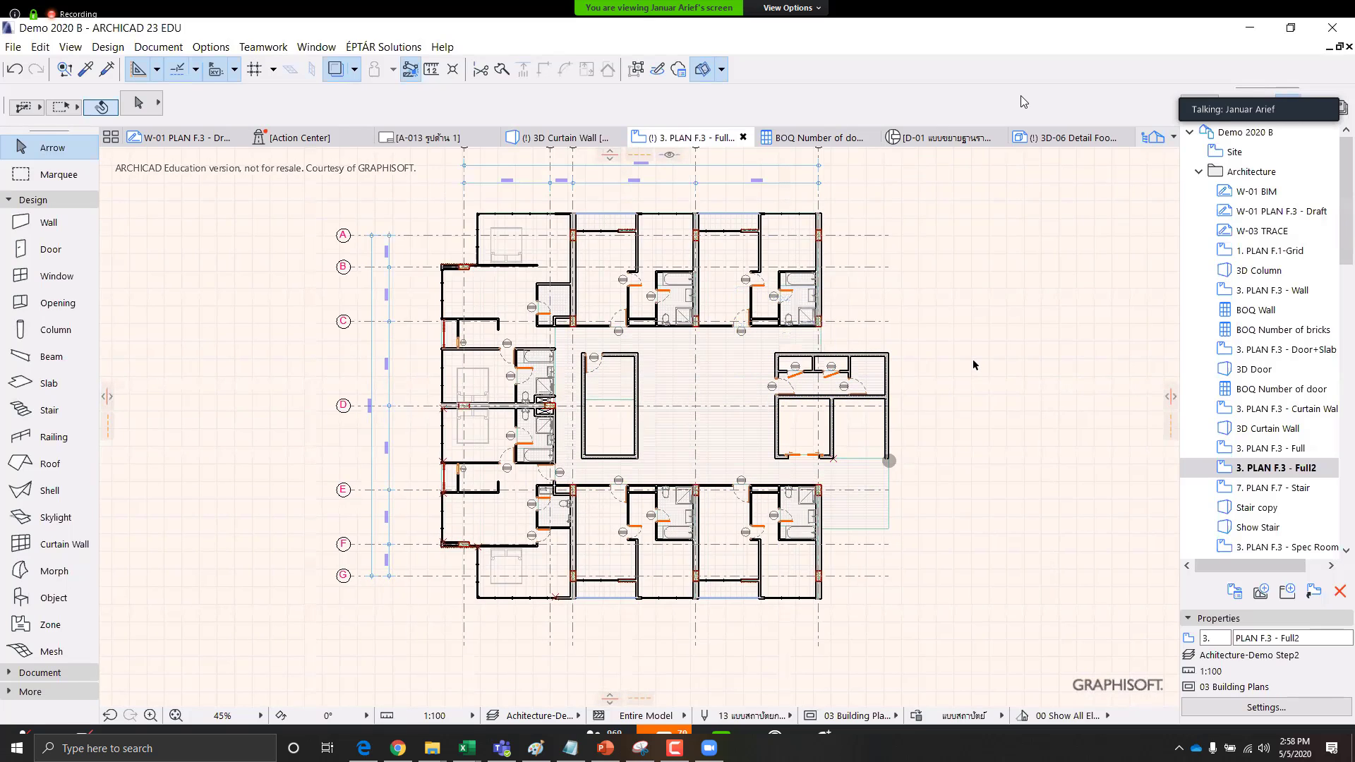
{"action": "middle_click_drag", "start_coordinate": [723, 362], "coordinate": [712, 408]}
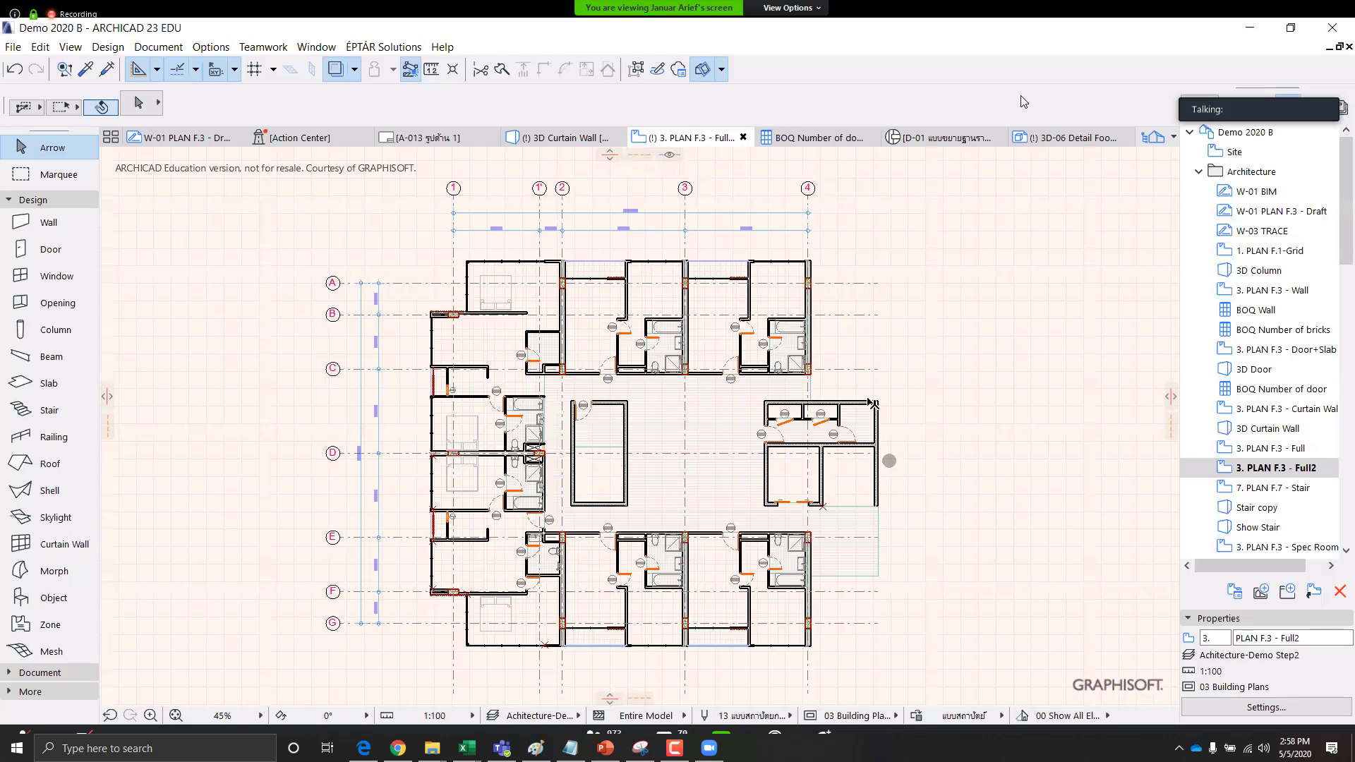
{"action": "middle_click_drag", "start_coordinate": [738, 311], "coordinate": [733, 215]}
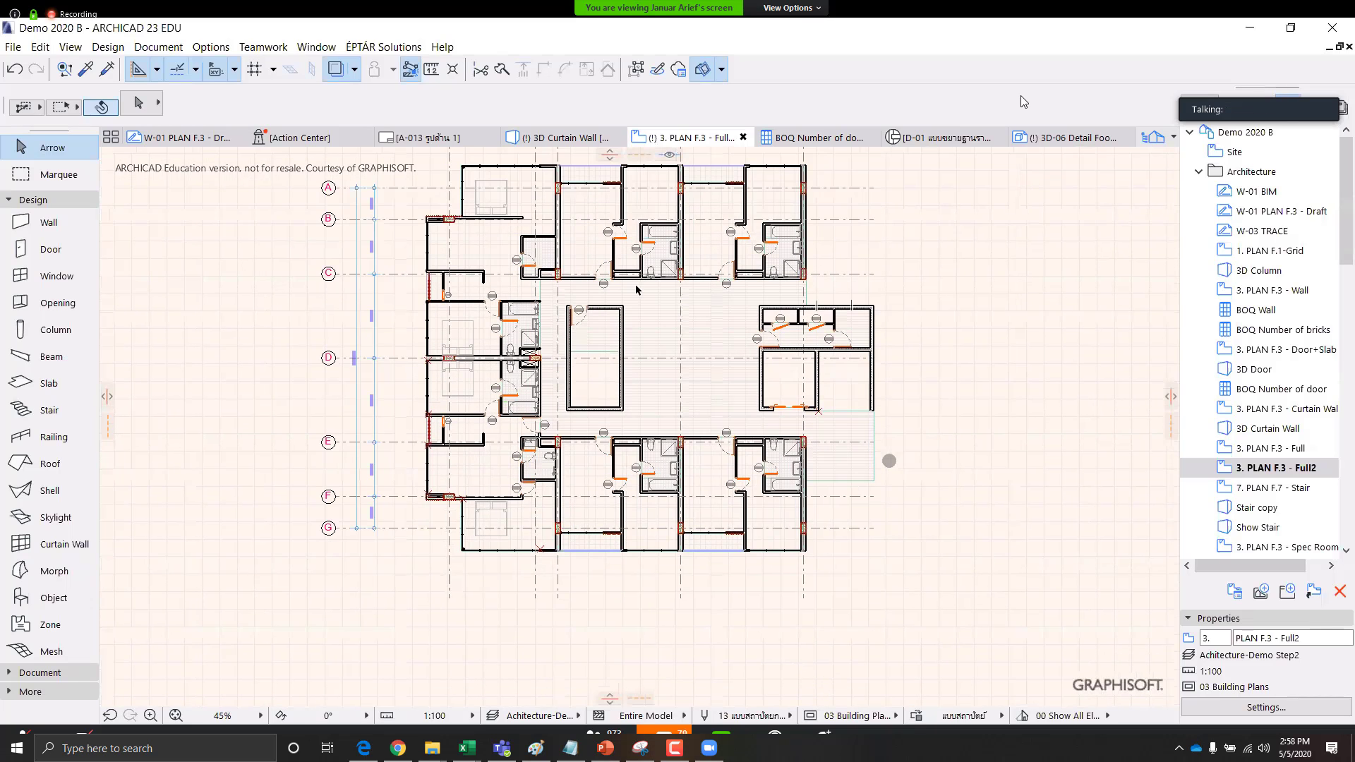
{"action": "scroll", "coordinate": [812, 404], "scroll_direction": "up", "scroll_amount": 4}
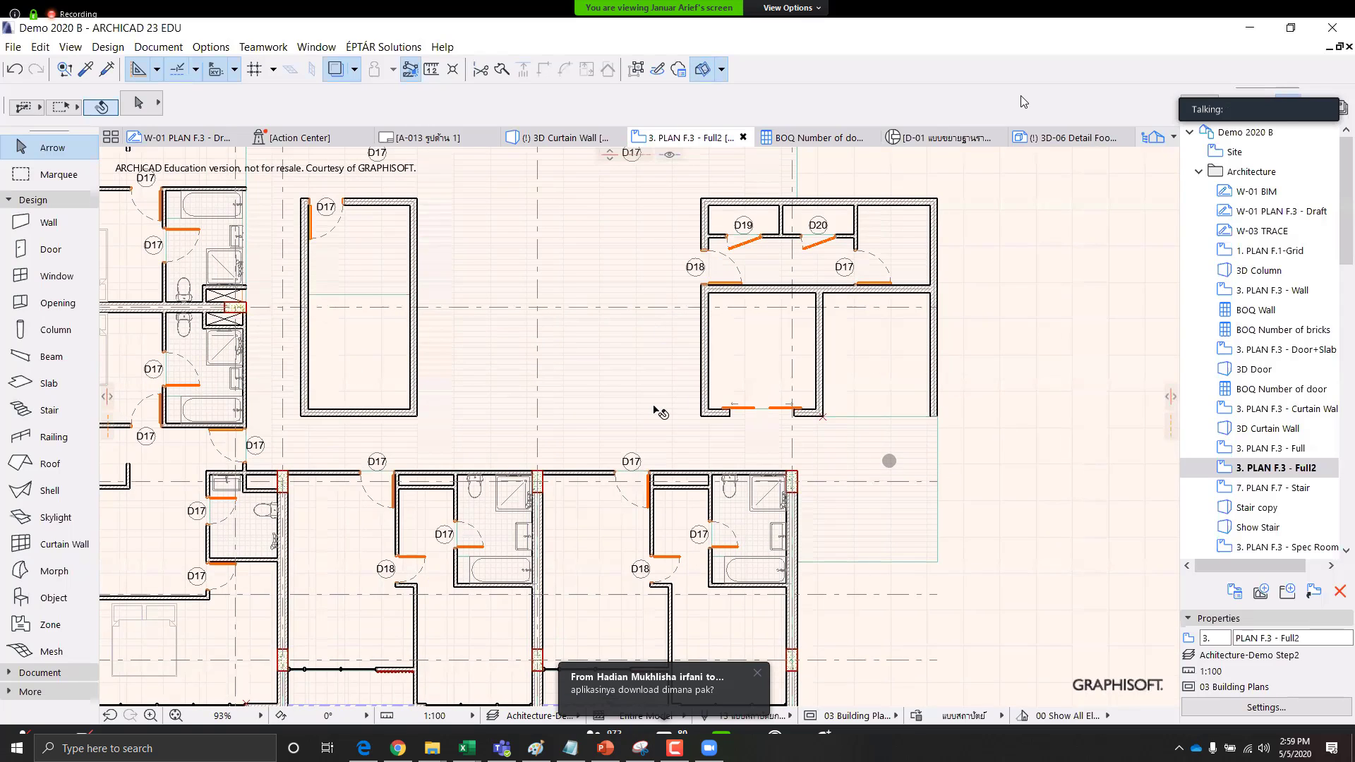
{"action": "scroll", "coordinate": [663, 345], "scroll_direction": "down", "scroll_amount": 3}
{"action": "scroll", "coordinate": [660, 404], "scroll_direction": "down", "scroll_amount": 2}
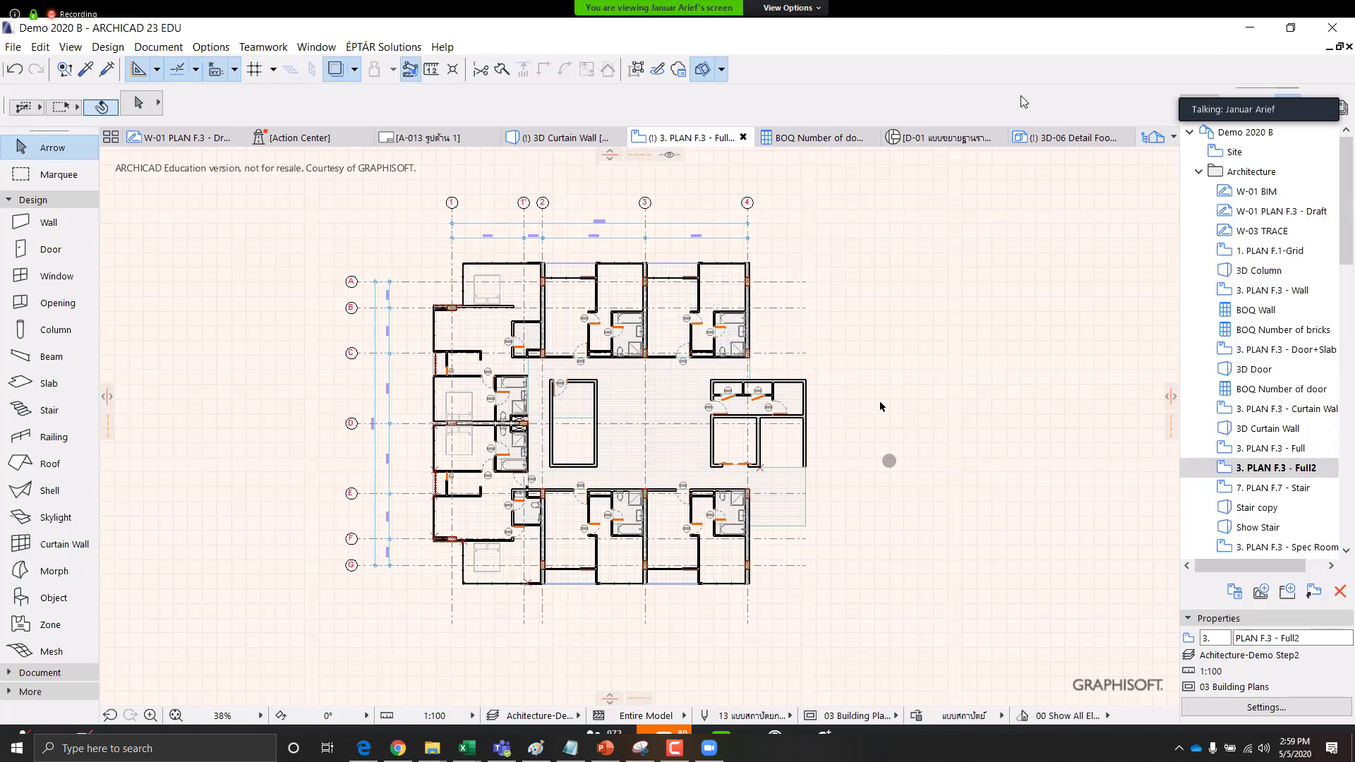
Enclose the whole floor plan in a single-story marquee and show the marqueed area in 3D
{"action": "left_click", "coordinate": [312, 180]}
{"action": "left_click", "coordinate": [927, 652]}
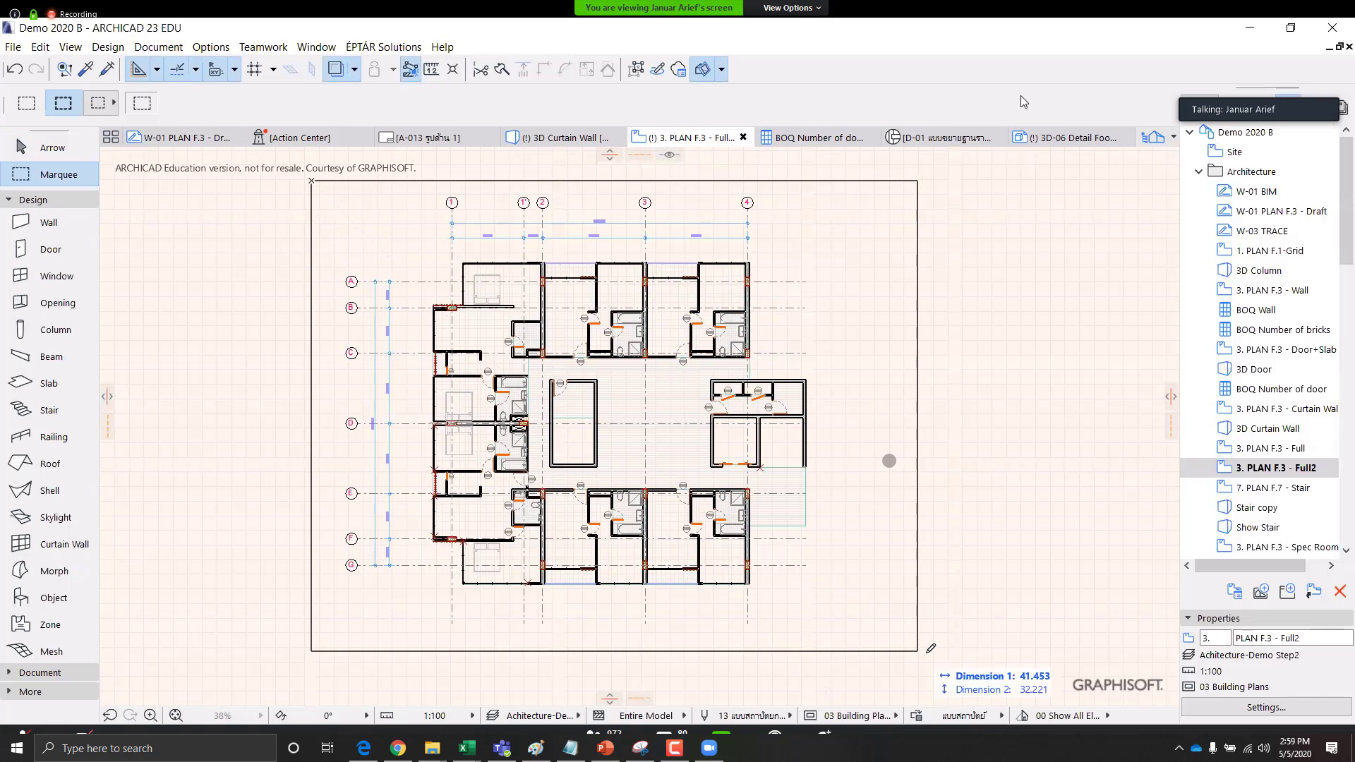
{"action": "left_click", "coordinate": [27, 103]}
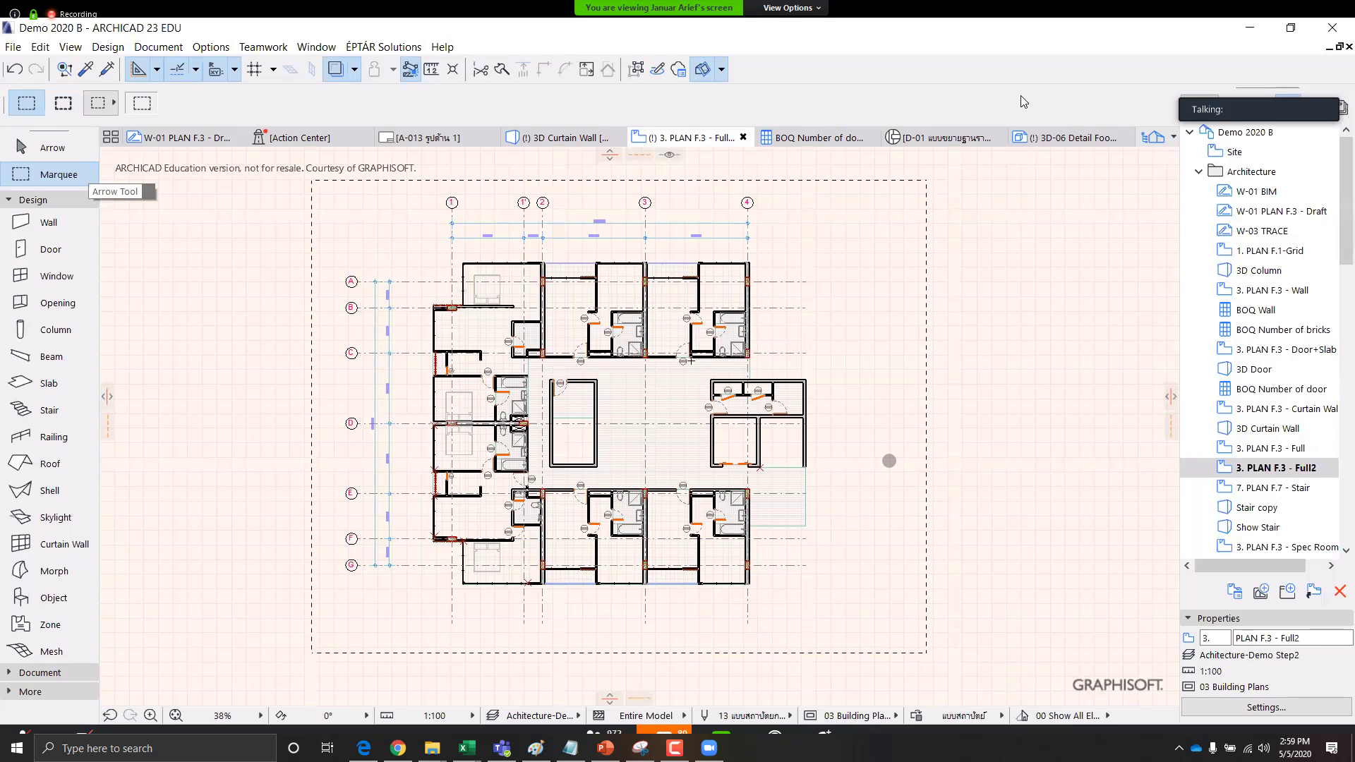
{"action": "key", "text": "F5"}
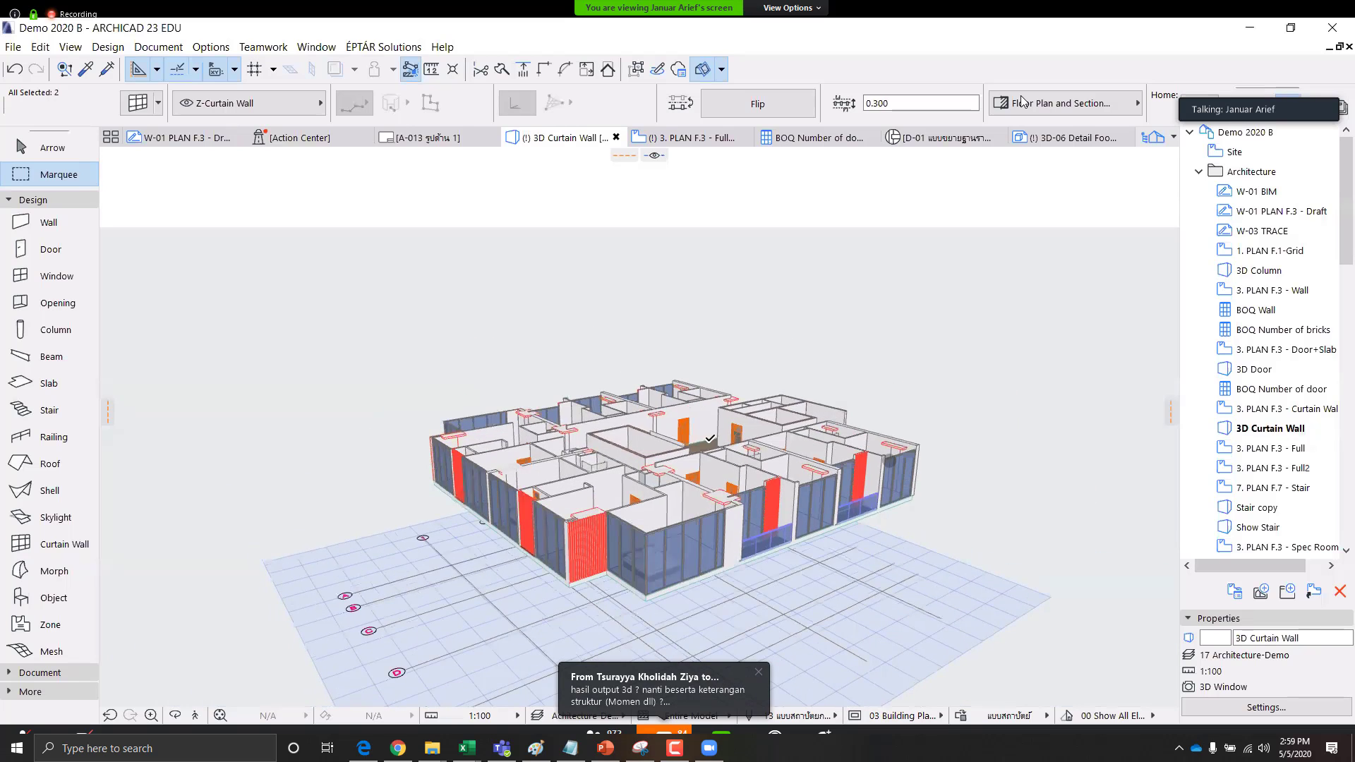
Return to the 3. PLAN F.3 - Full2 view and open the 7. PLAN F.7 - Stair view
{"action": "double_click", "coordinate": [1268, 449]}
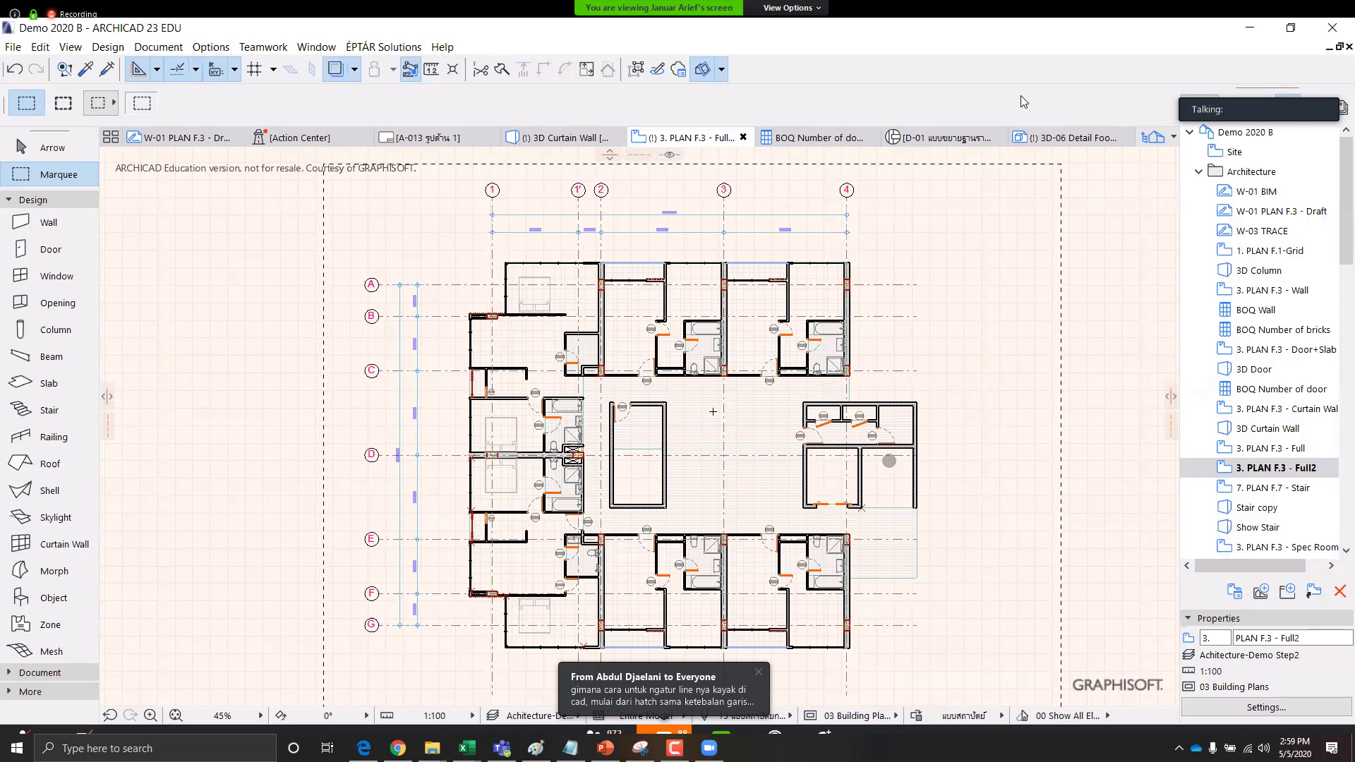
{"action": "scroll", "coordinate": [981, 587], "scroll_direction": "up", "scroll_amount": 3}
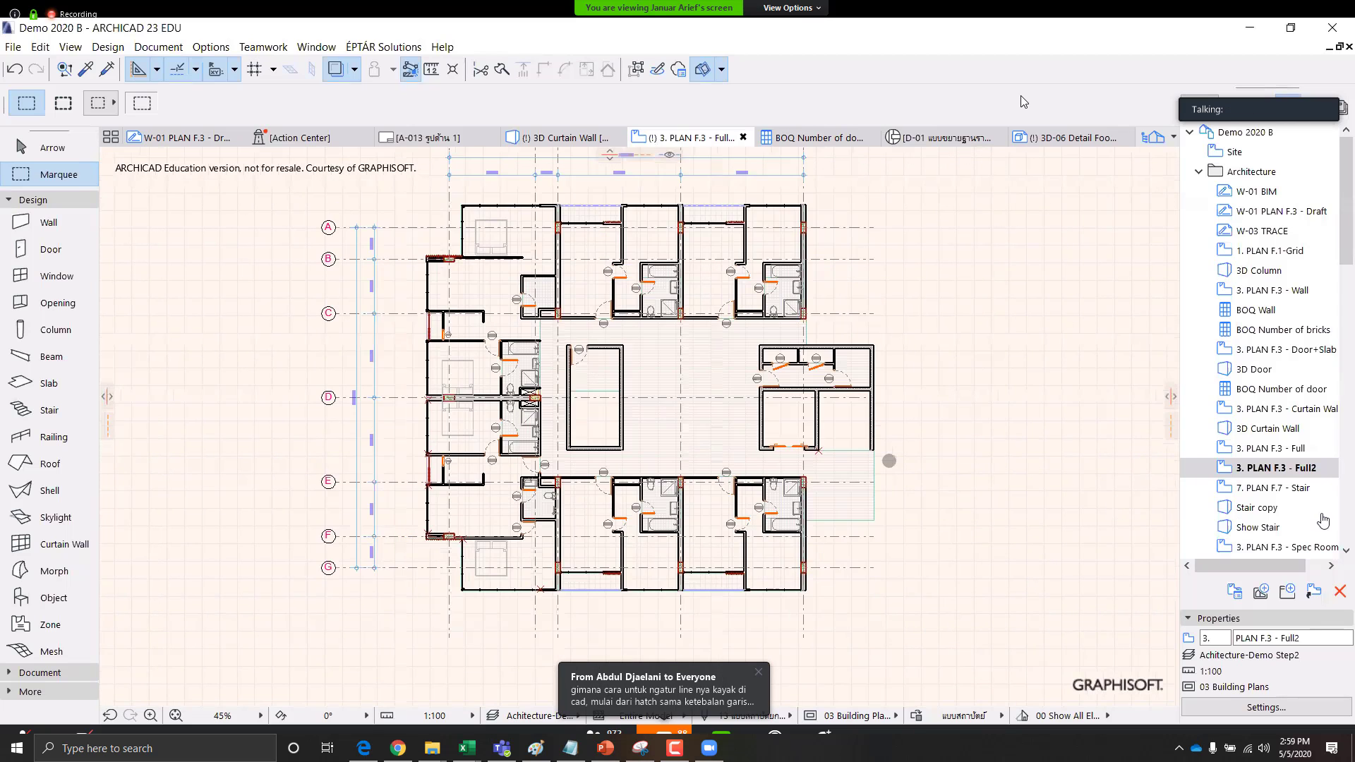
{"action": "left_click", "coordinate": [1264, 488]}
{"action": "double_click", "coordinate": [1264, 491]}
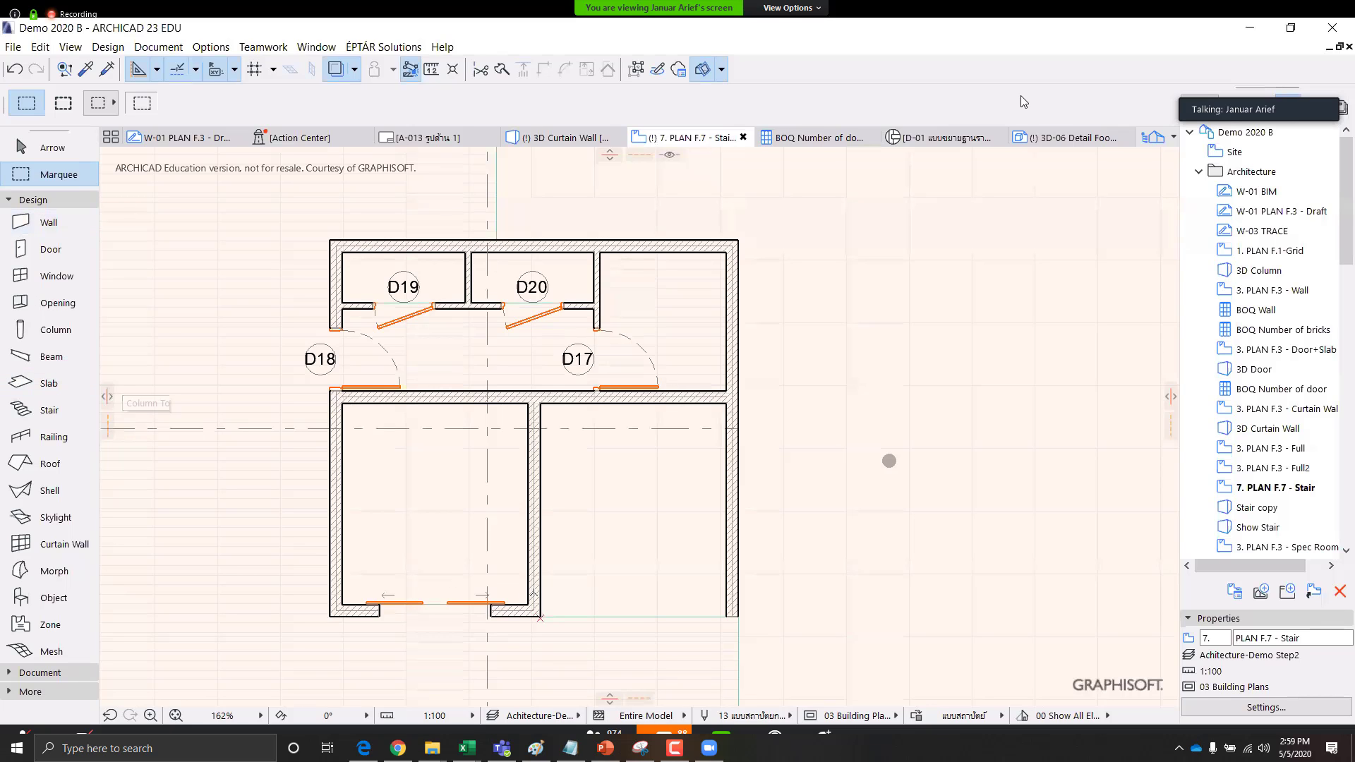
{"action": "middle_click_drag", "start_coordinate": [574, 543], "coordinate": [617, 511]}
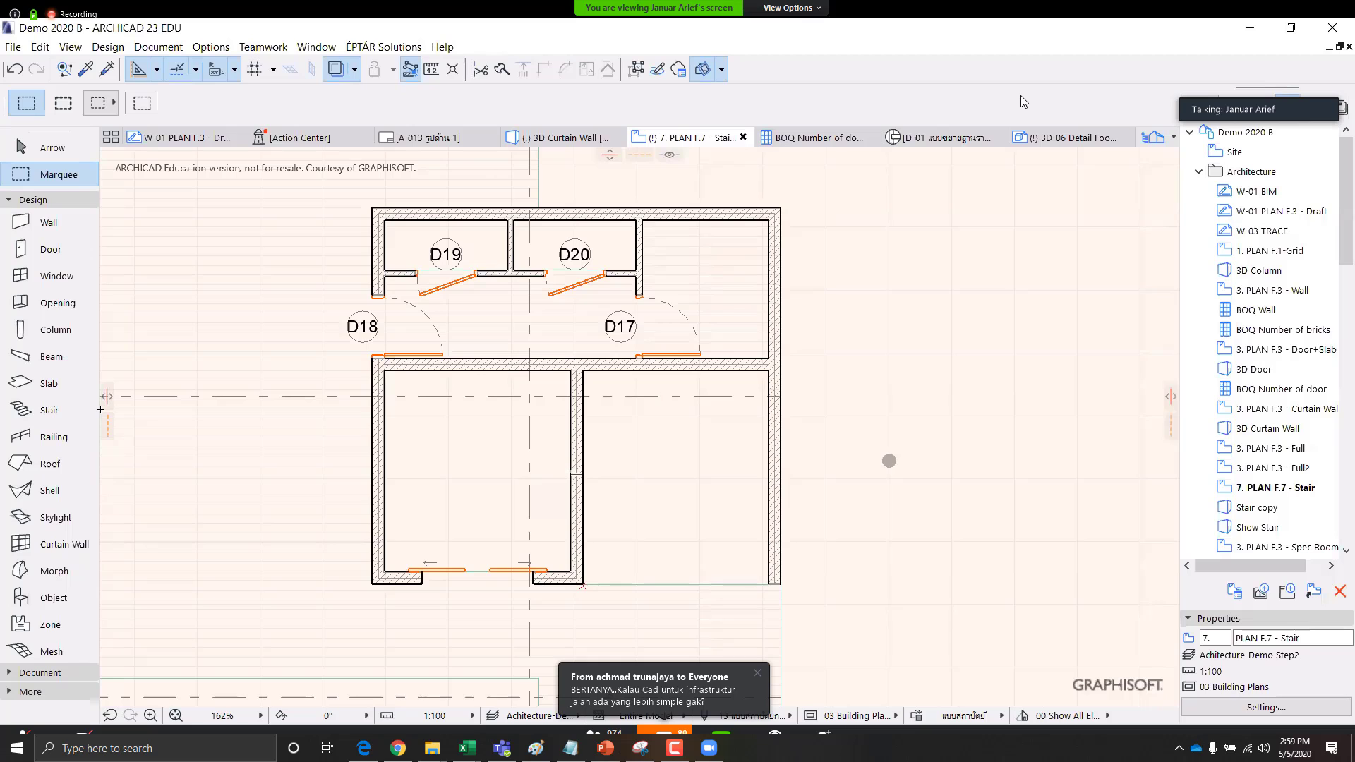
Draw a U-shaped stair along the inner wall faces of the open shaft below door D17, starting at the party wall's open end
{"action": "left_click", "coordinate": [47, 411]}
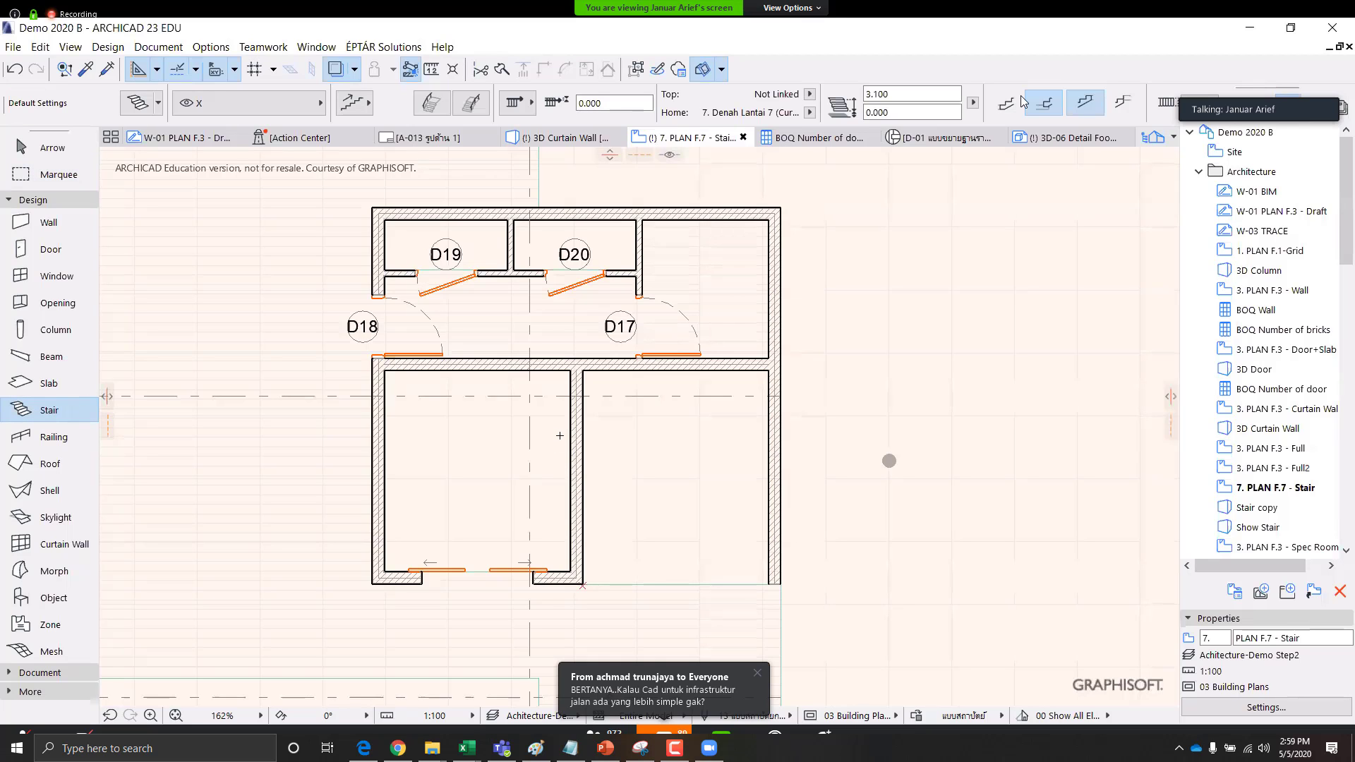
{"action": "scroll", "coordinate": [652, 564], "scroll_direction": "up", "scroll_amount": 5}
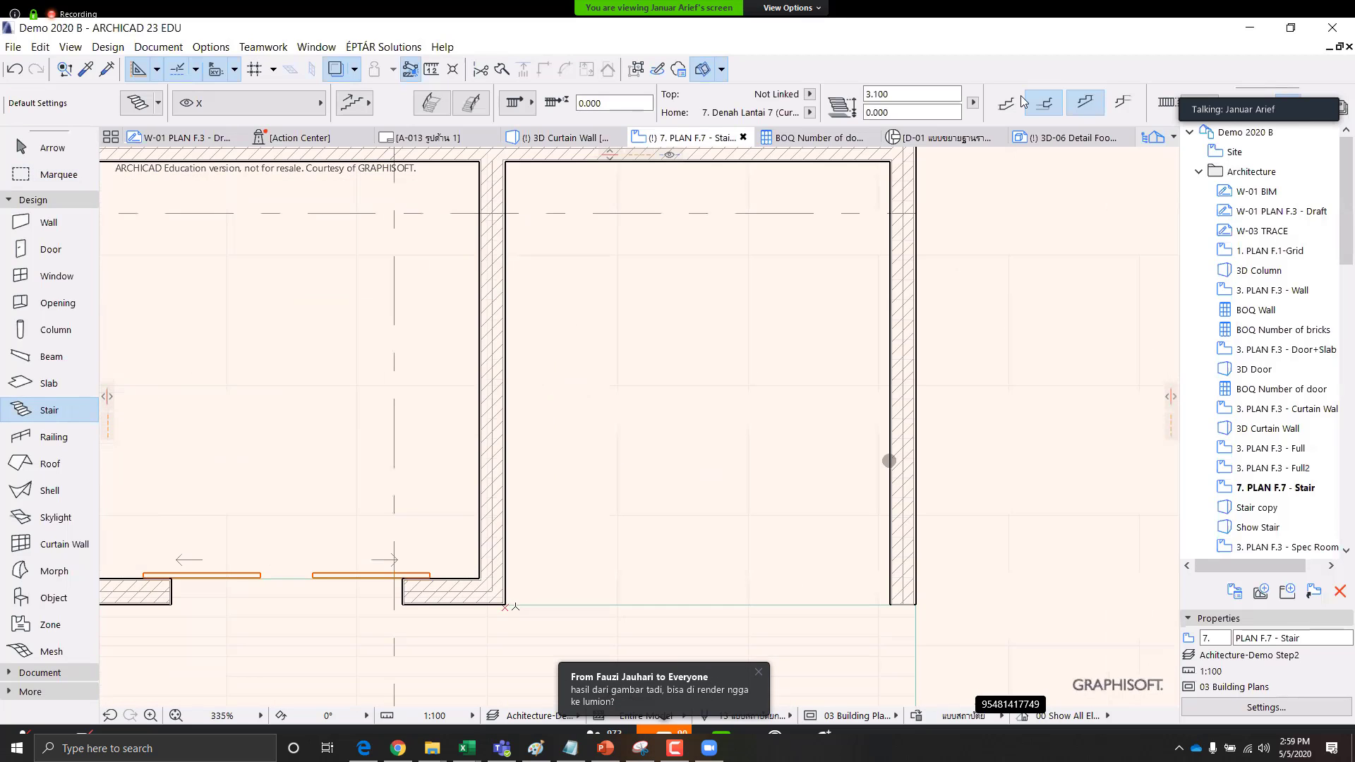
{"action": "left_click", "coordinate": [506, 547]}
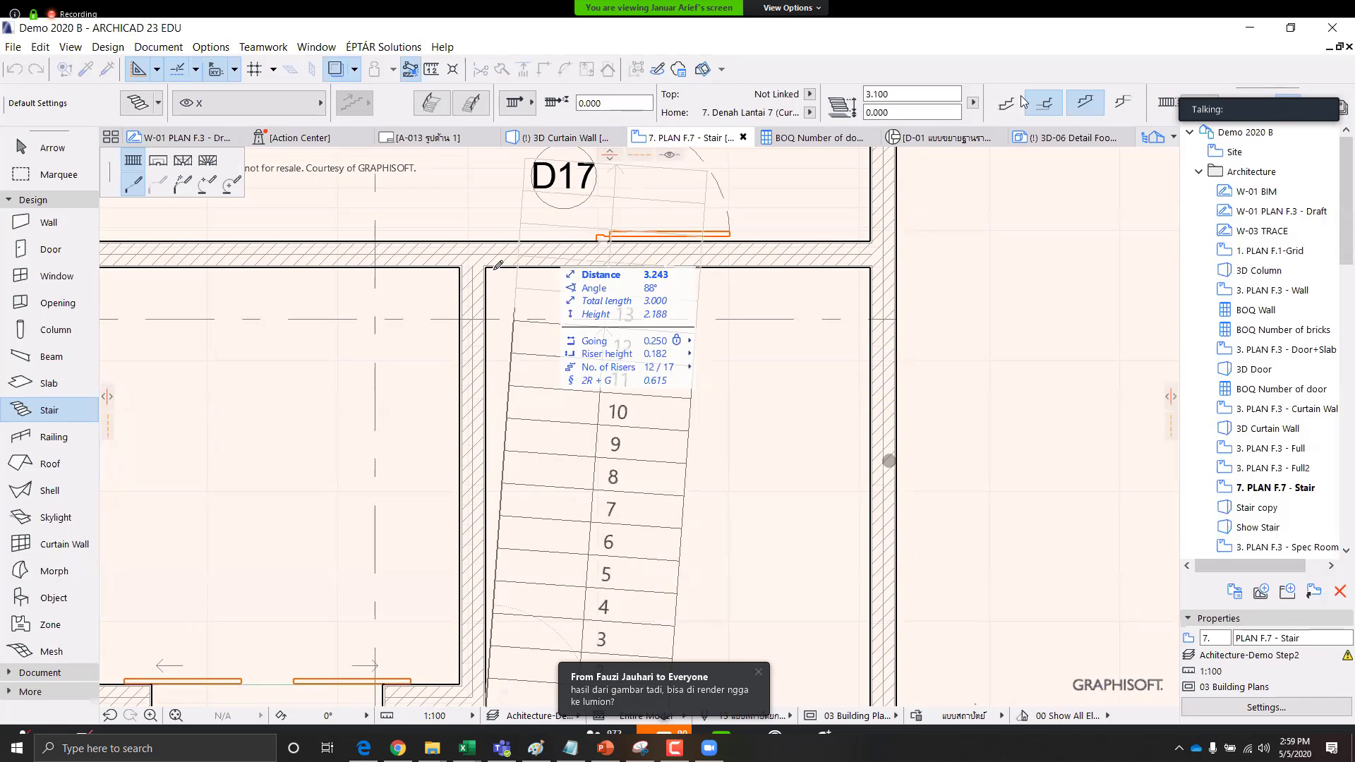
{"action": "left_click", "coordinate": [486, 267]}
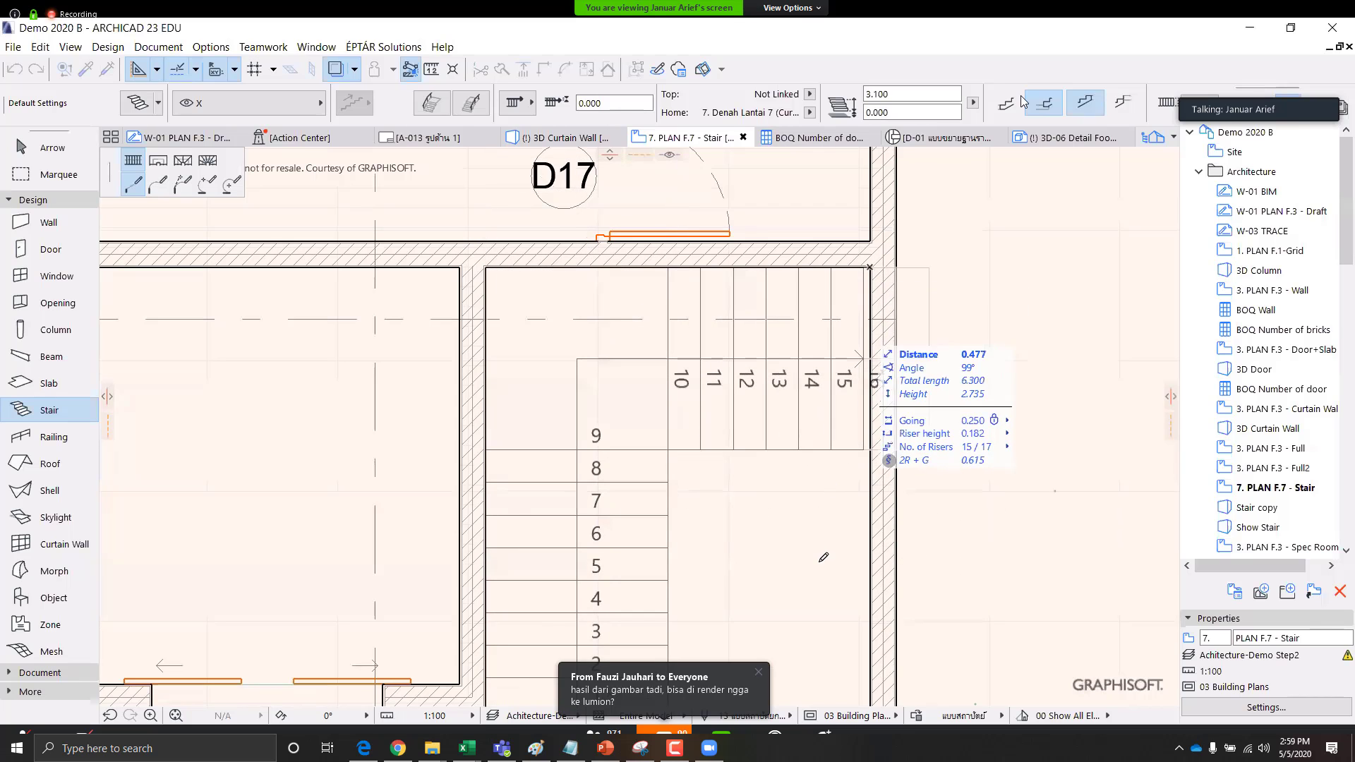
{"action": "left_click", "coordinate": [875, 264]}
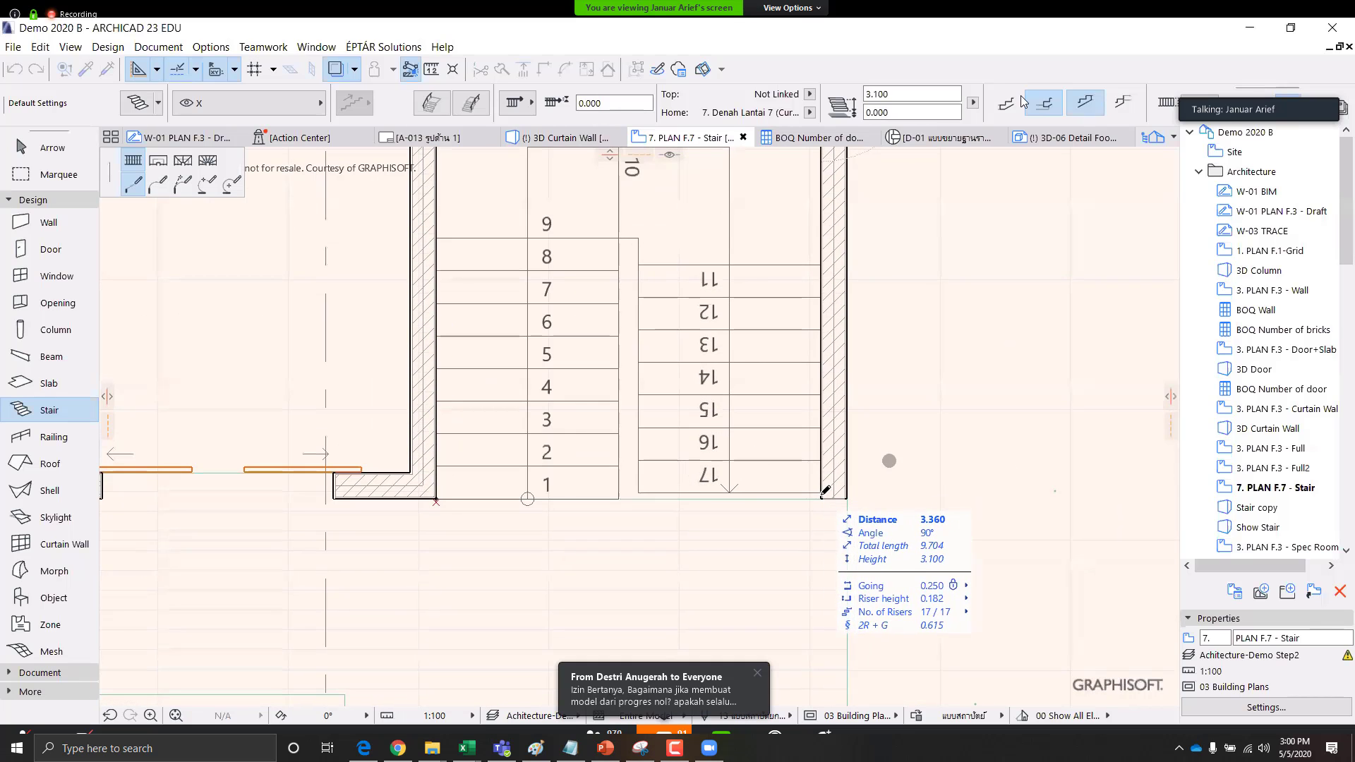
{"action": "double_click", "coordinate": [822, 500]}
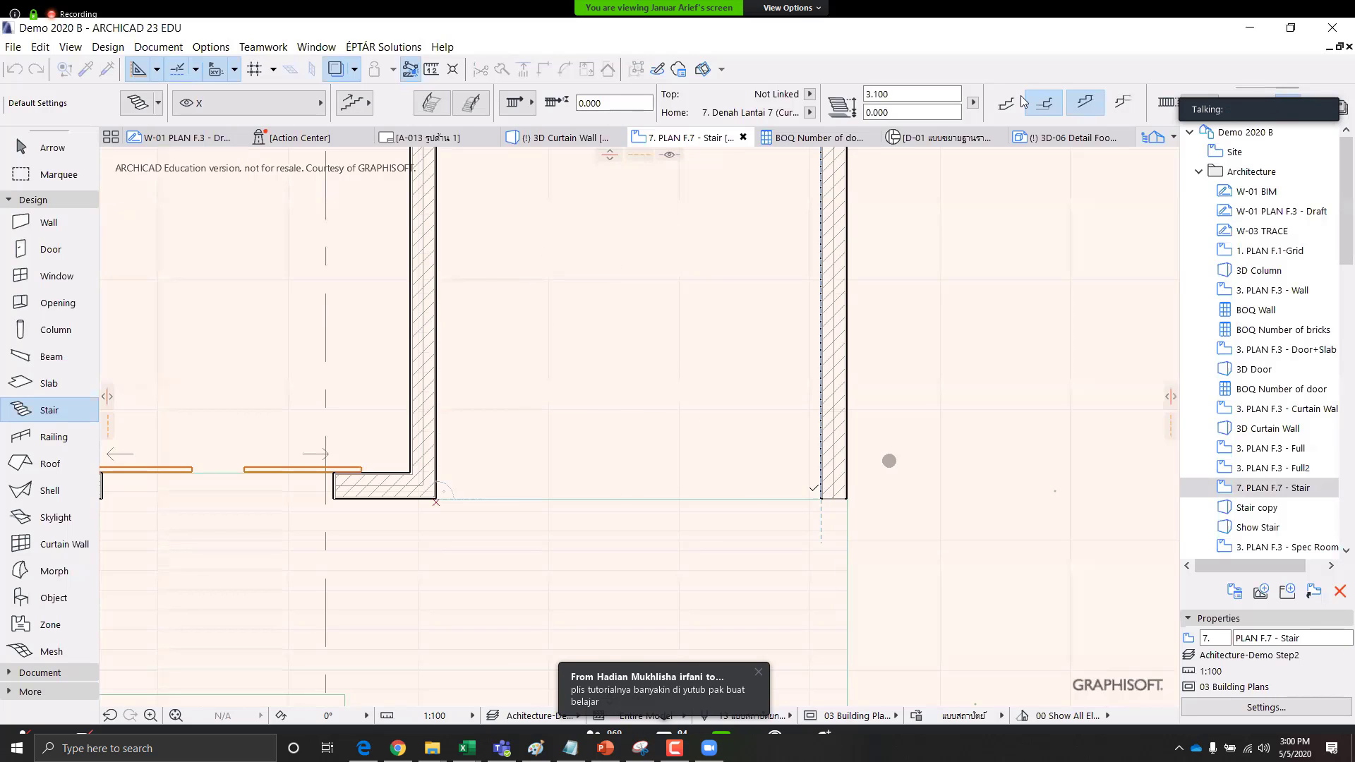
{"action": "middle_click_drag", "start_coordinate": [709, 152], "coordinate": [709, 268]}
{"action": "key", "text": "Escape"}
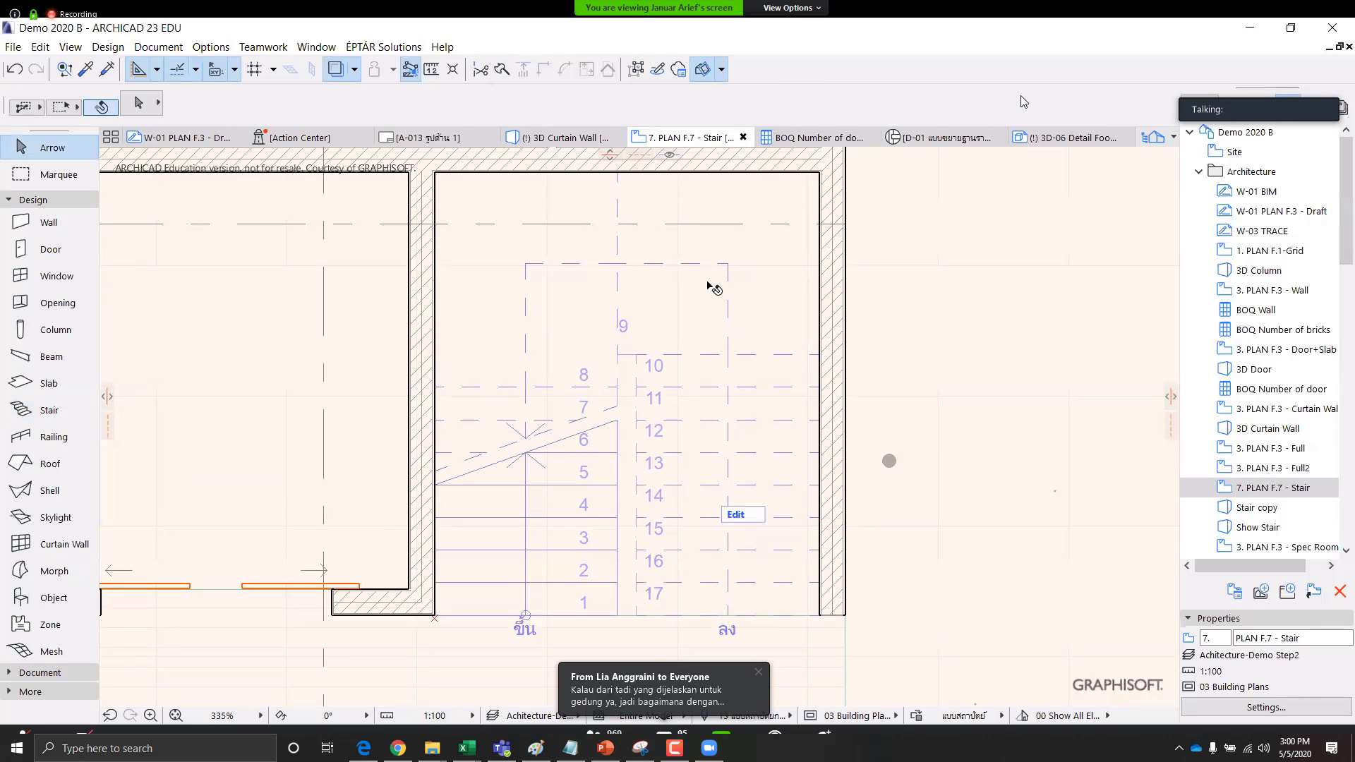
Open the selected stair's settings, review its width, number of risers and tread rules, and accept them
{"action": "left_click", "coordinate": [712, 285]}
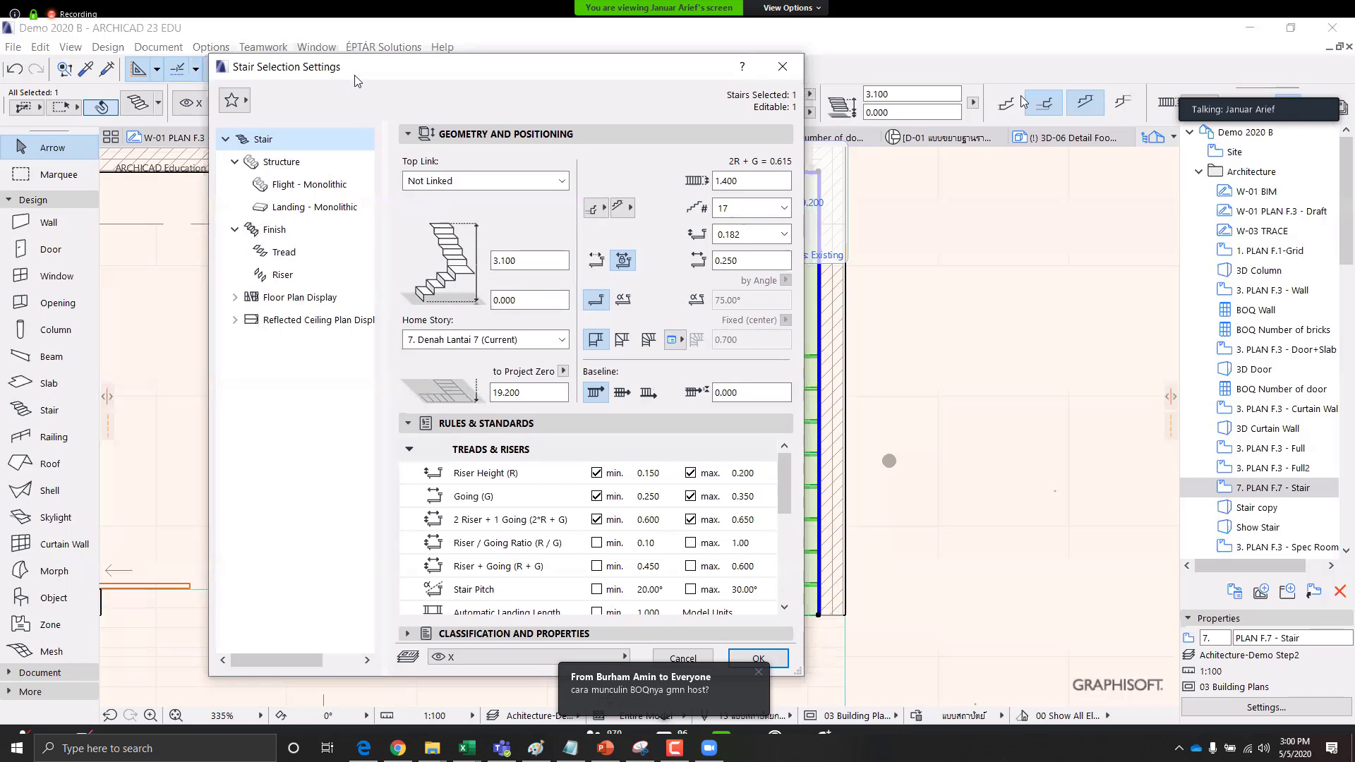
{"action": "left_click_drag", "start_coordinate": [355, 81], "coordinate": [336, 112]}
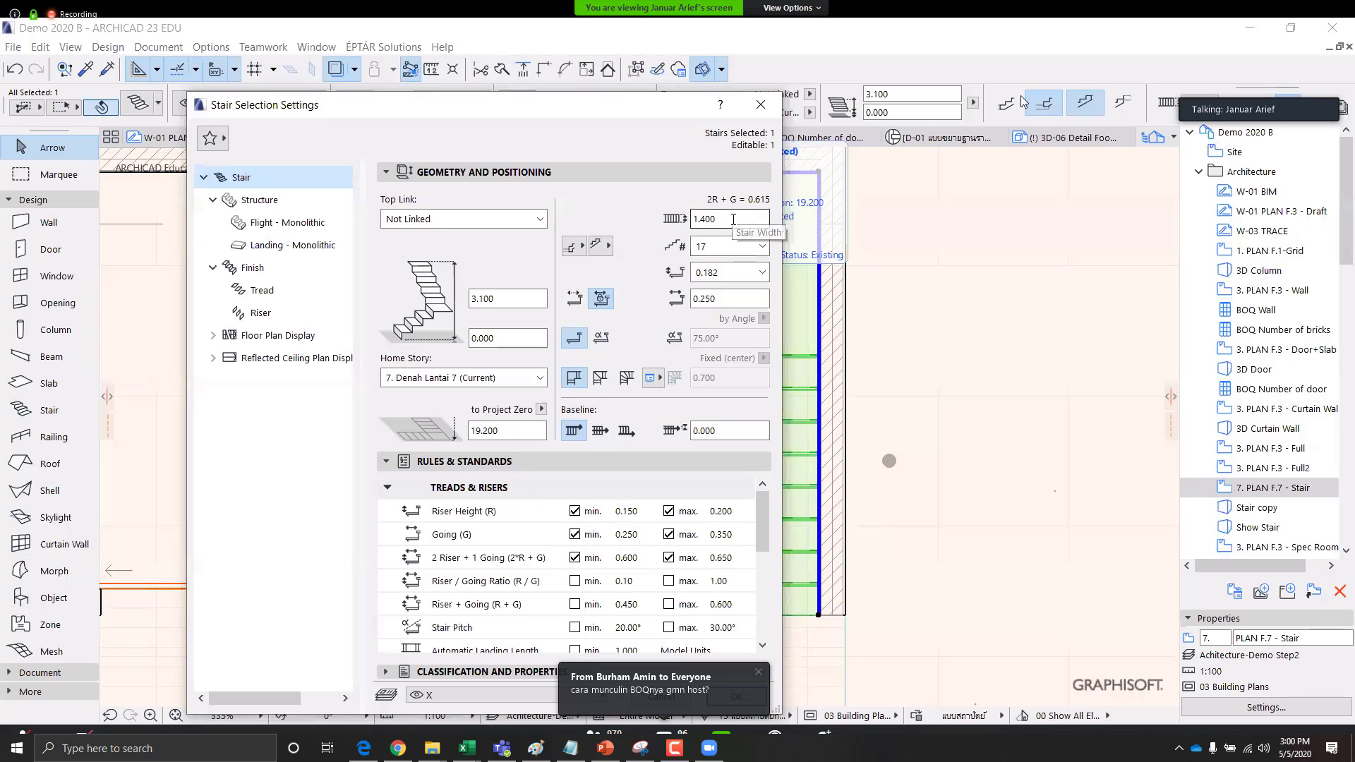
{"action": "left_click", "coordinate": [766, 247]}
{"action": "left_click", "coordinate": [766, 246]}
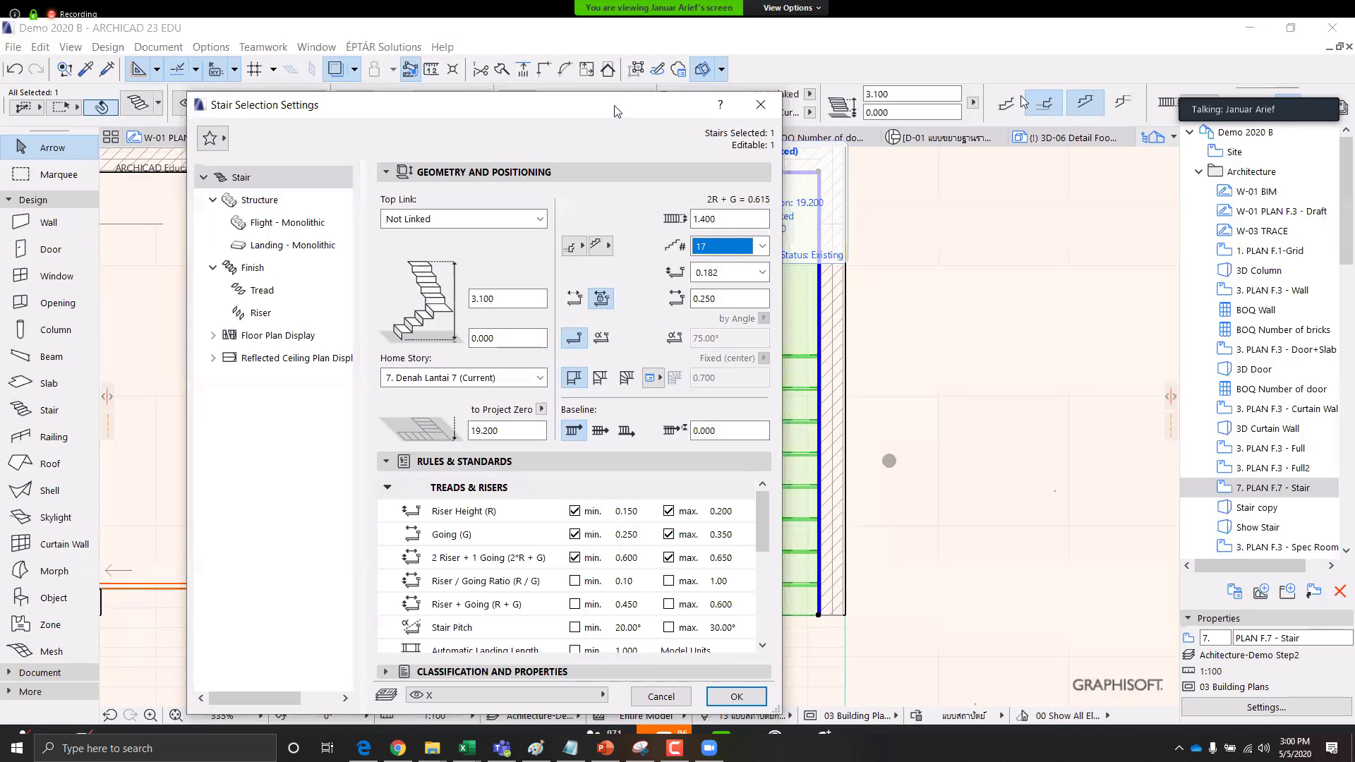
{"action": "left_click_drag", "start_coordinate": [616, 111], "coordinate": [623, 73]}
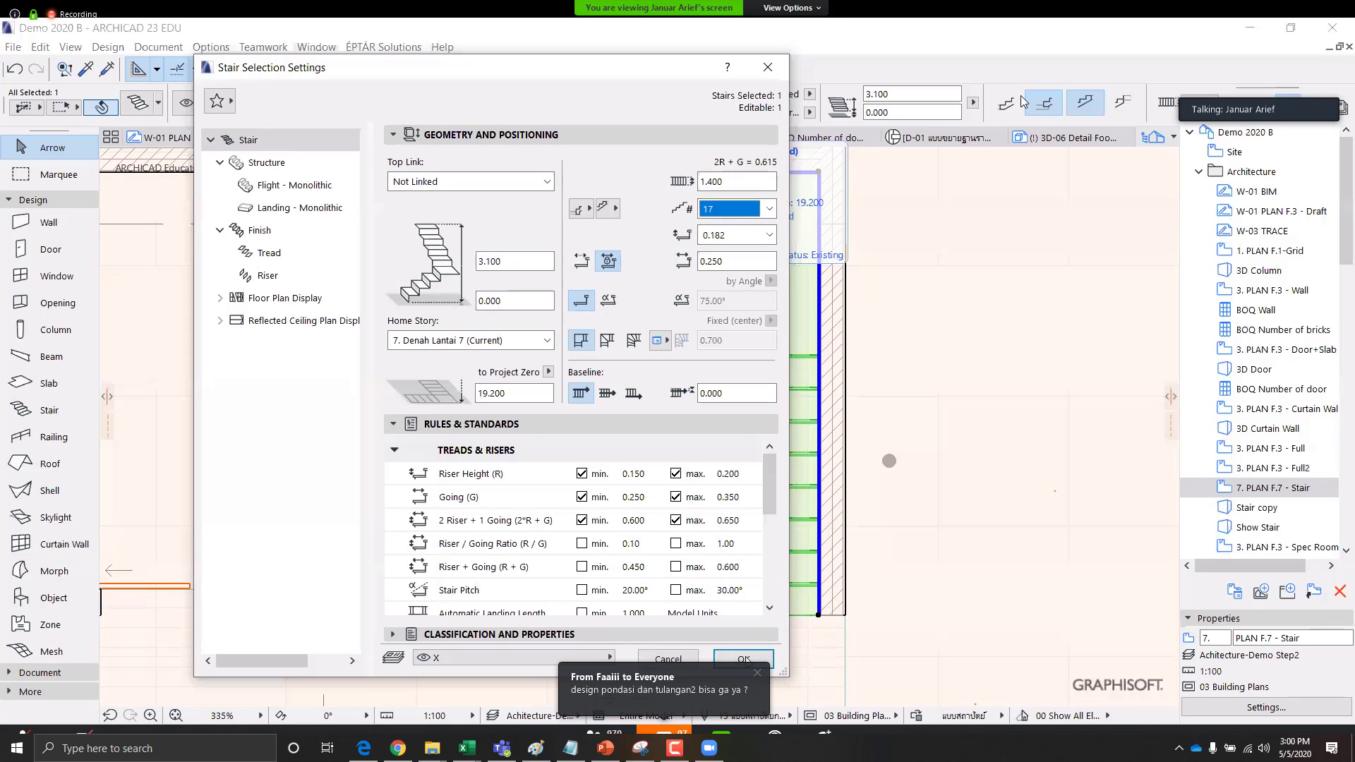
{"action": "left_click", "coordinate": [748, 662]}
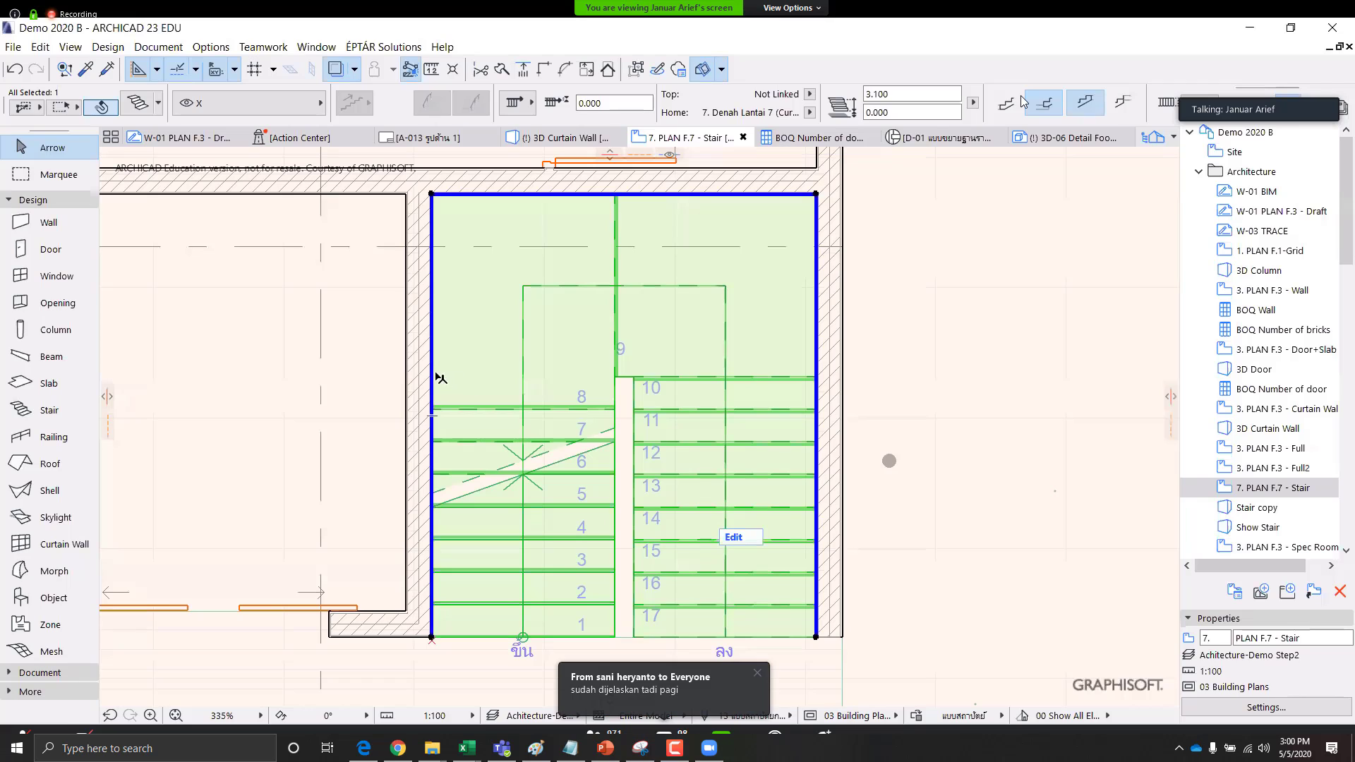
Change the stair segment along the shaft's back wall to the Landing segment type
{"action": "left_click", "coordinate": [750, 194]}
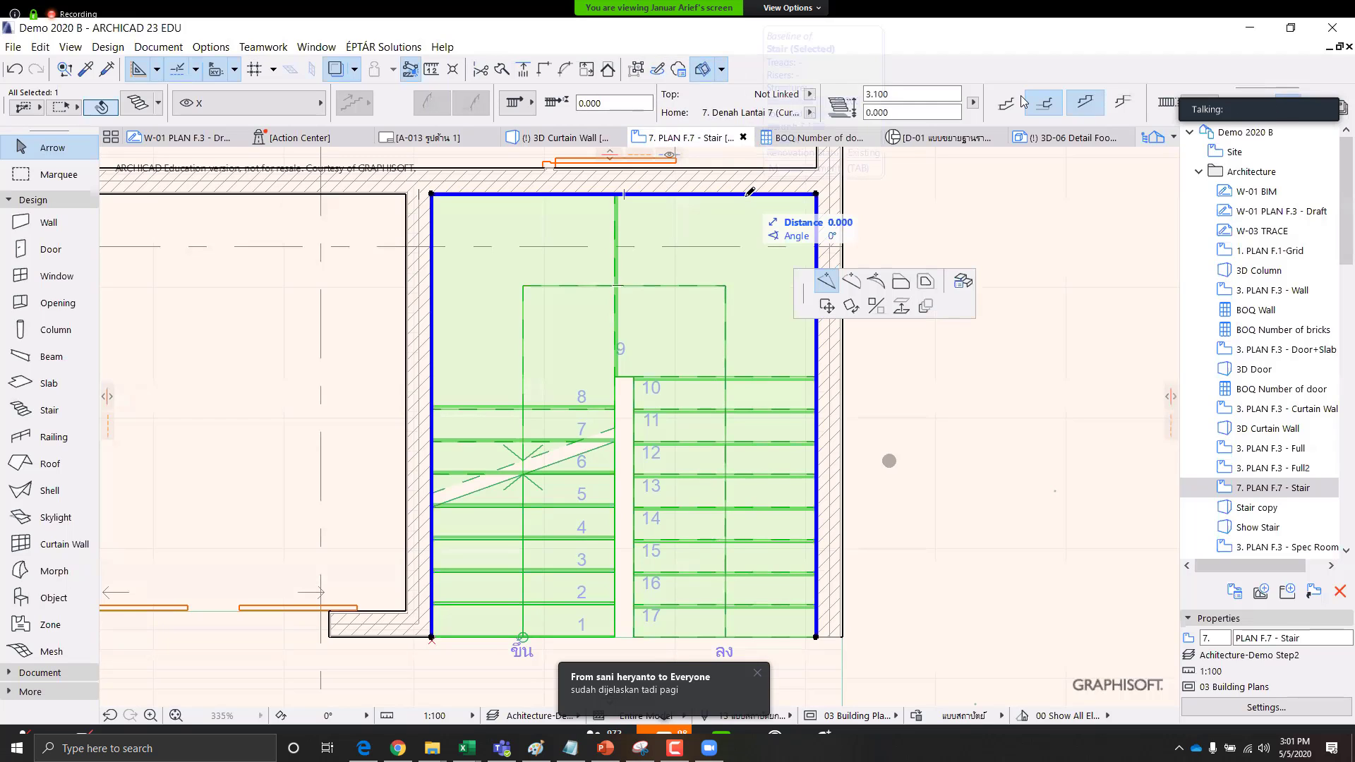
{"action": "left_click", "coordinate": [963, 281]}
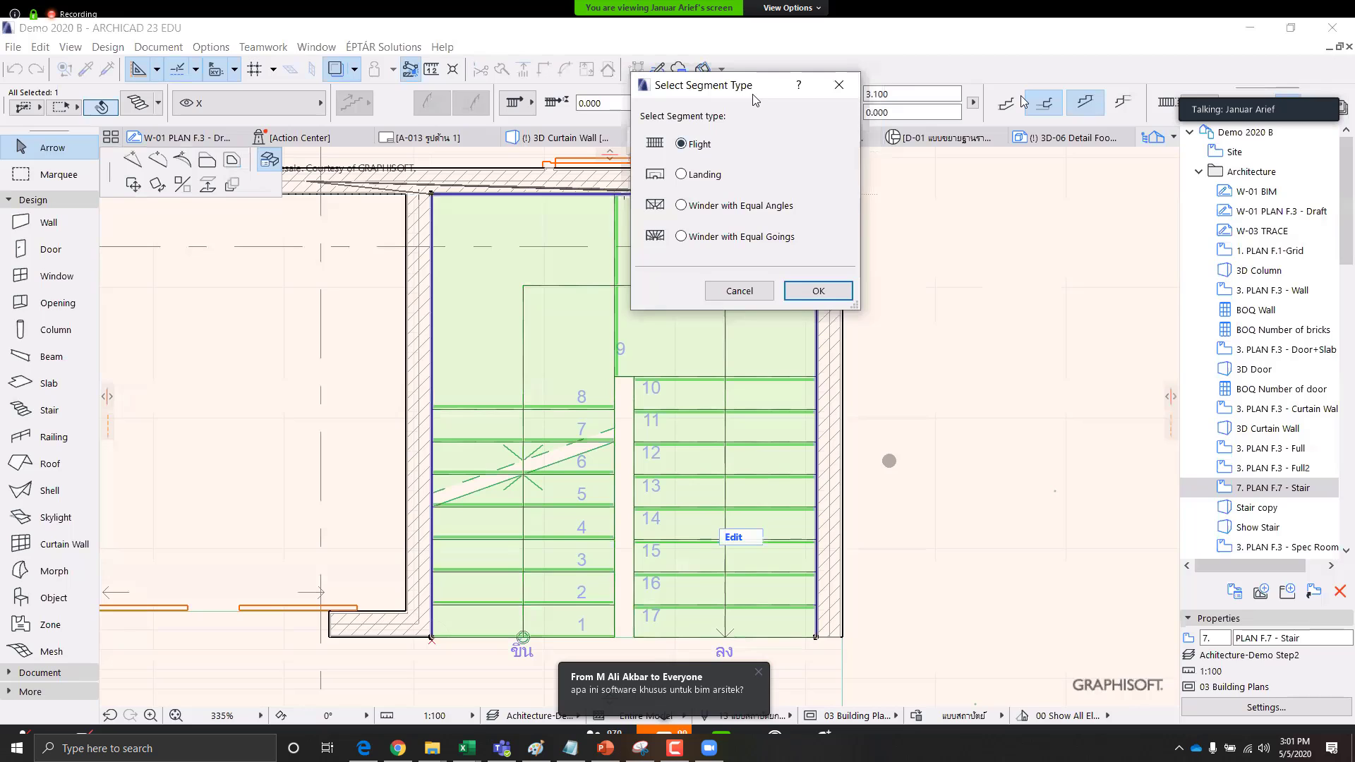
{"action": "left_click", "coordinate": [681, 174]}
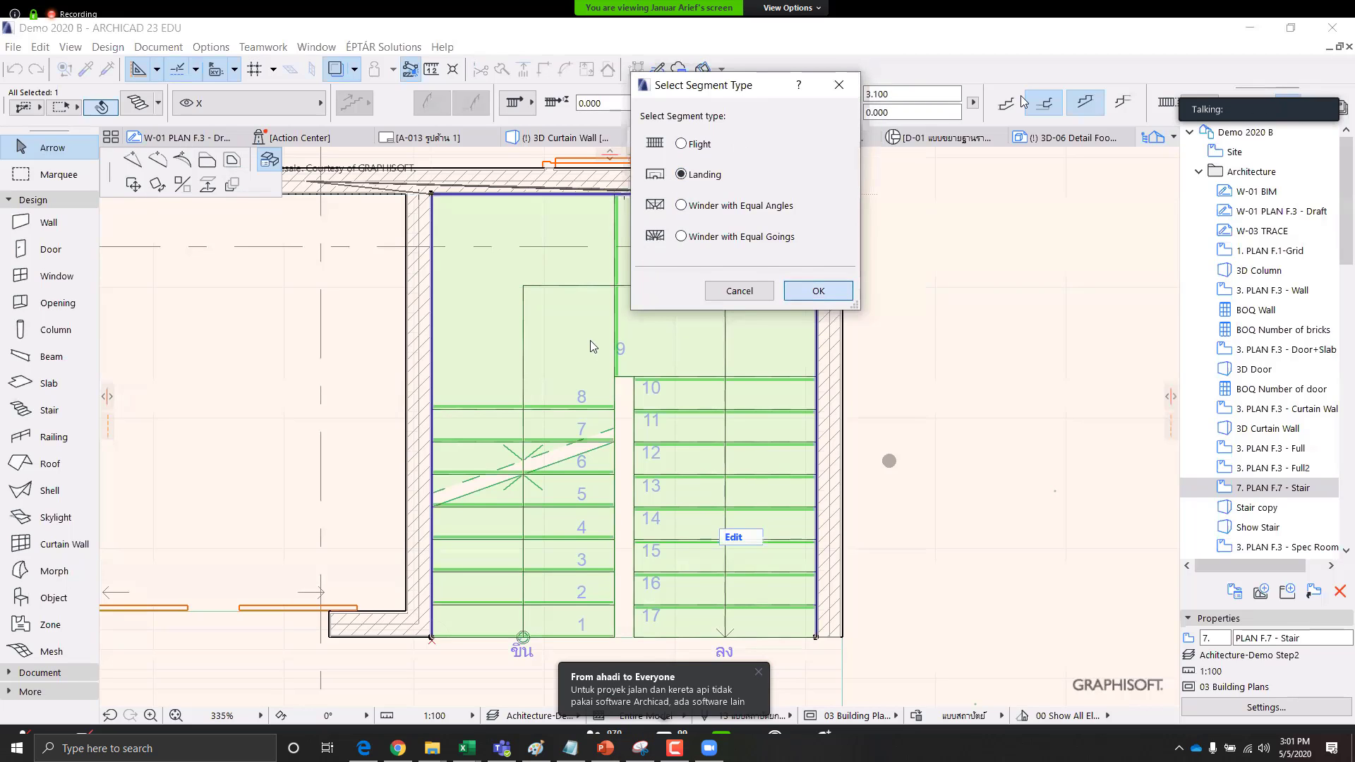
{"action": "key", "text": "Return"}
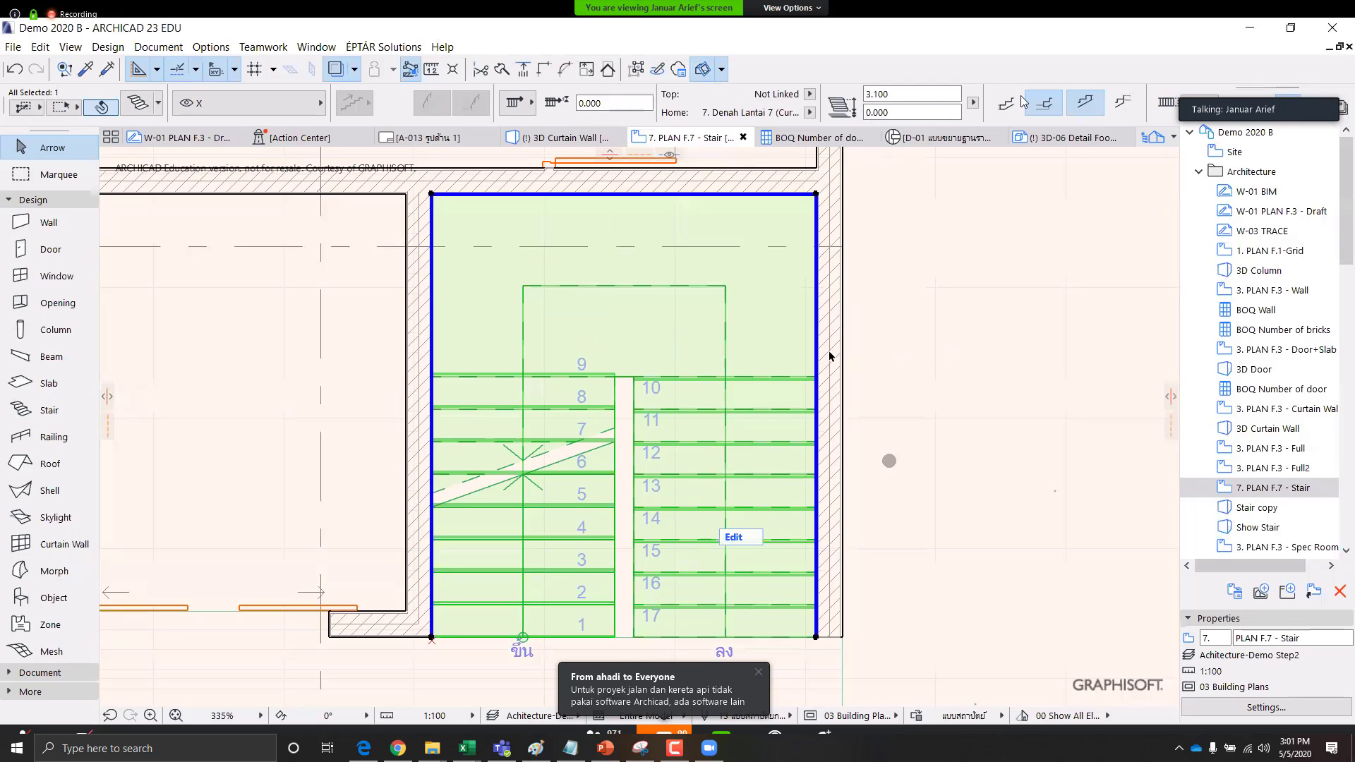
Deselect the stair in the plan and open the Stair copy 3D view facing the top-floor stair
{"action": "key", "text": "Escape"}
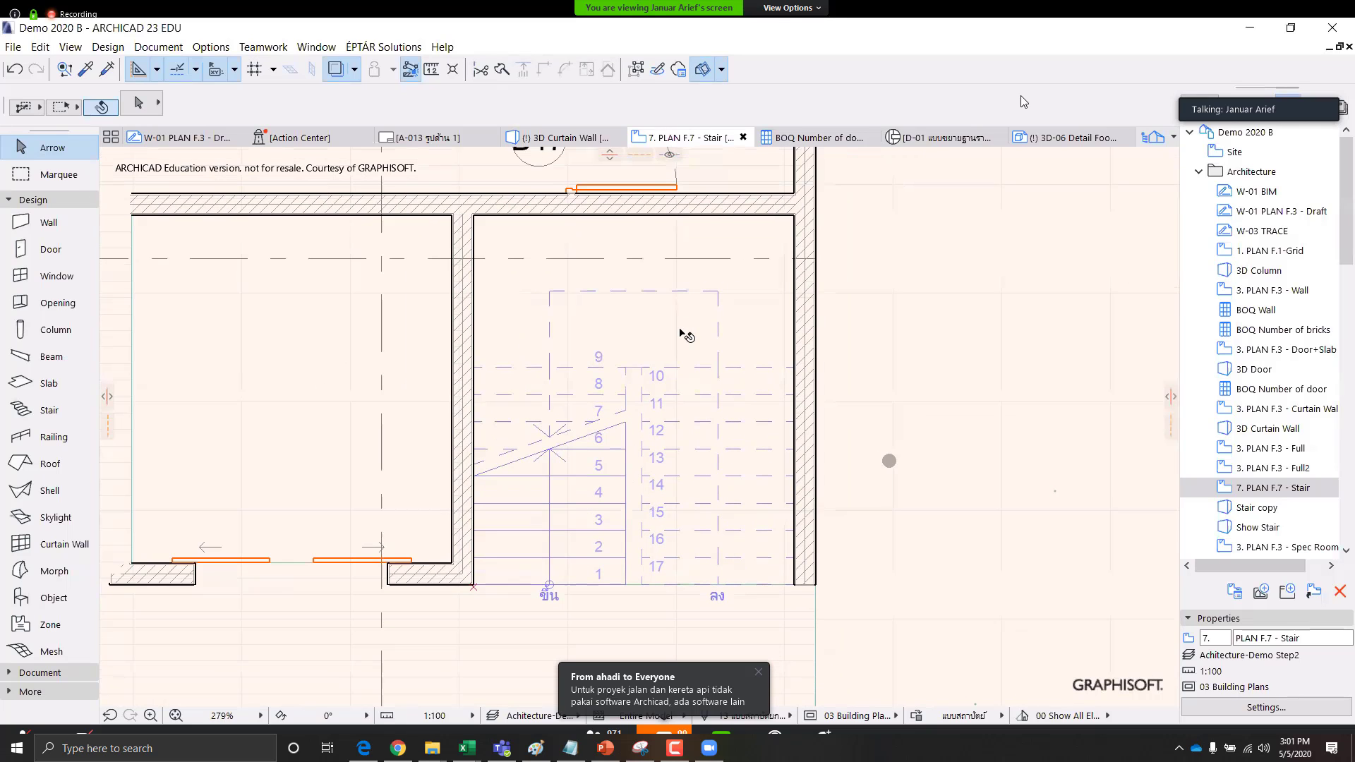
{"action": "scroll", "coordinate": [684, 330], "scroll_direction": "down", "scroll_amount": 2}
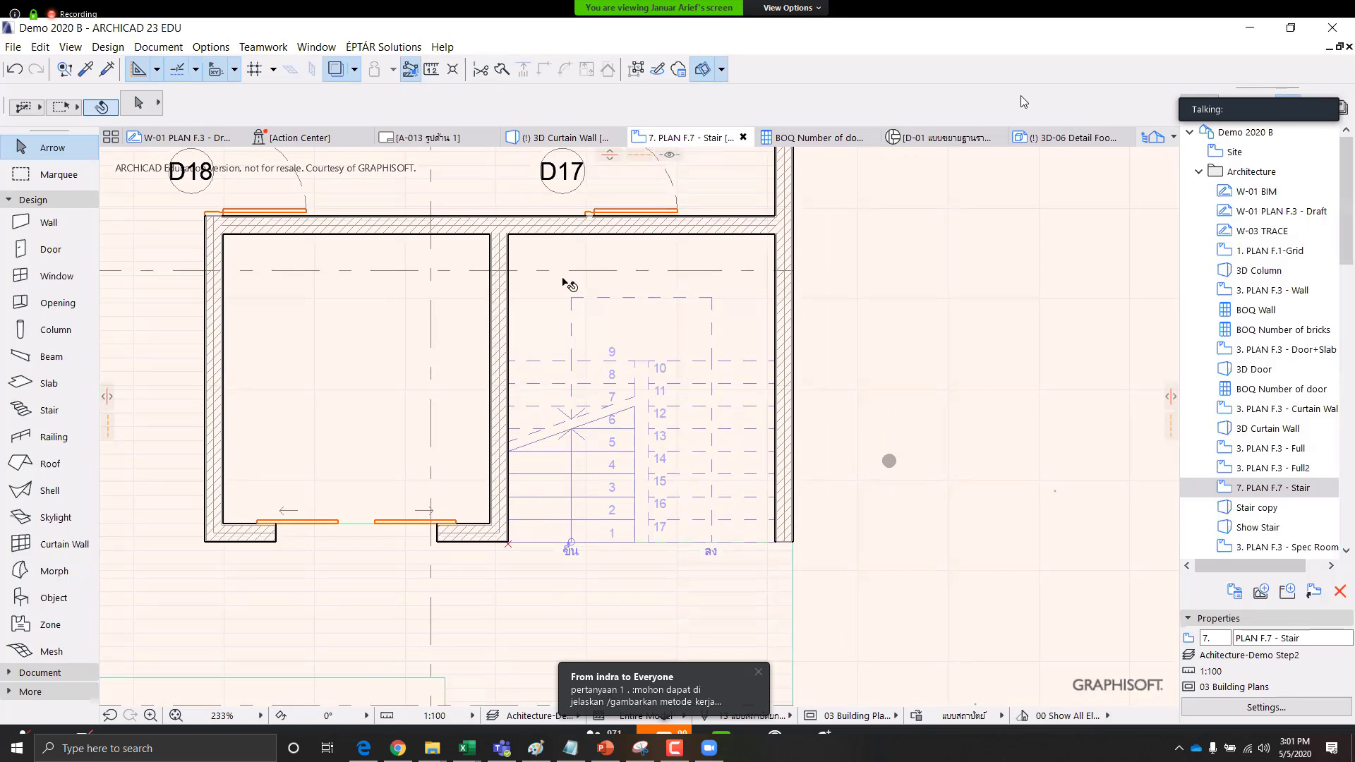
{"action": "double_click", "coordinate": [1259, 508]}
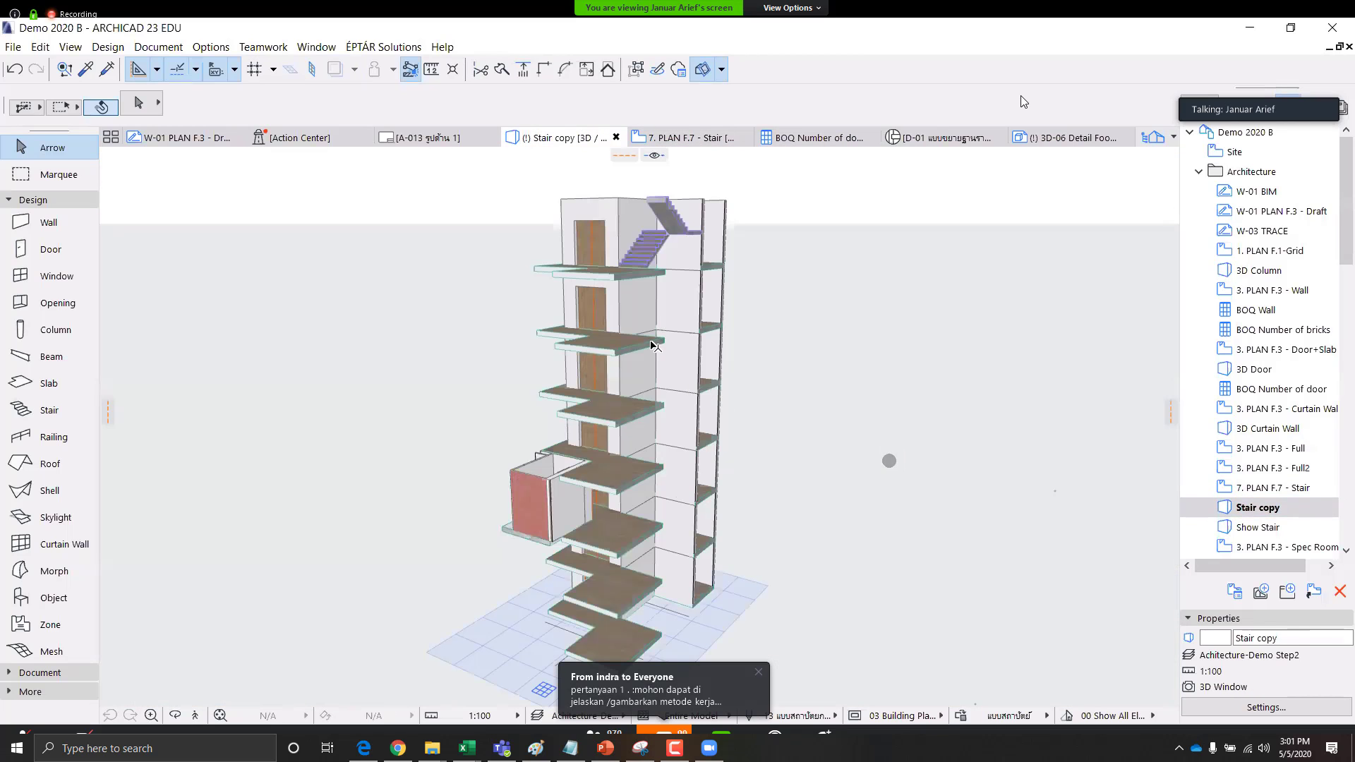
{"action": "scroll", "coordinate": [650, 244], "scroll_direction": "up", "scroll_amount": 5}
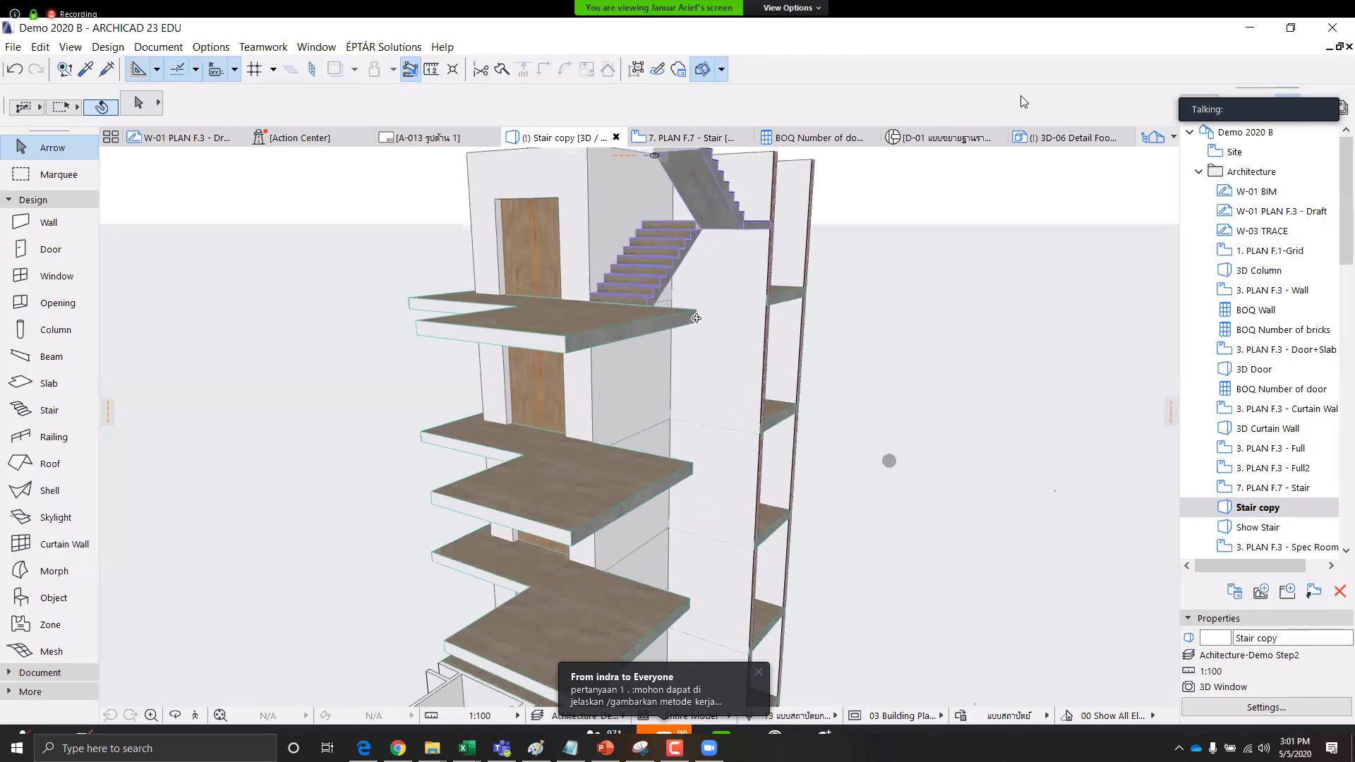
{"action": "middle_click_drag", "start_coordinate": [441, 337], "coordinate": [668, 310], "text": "shift"}
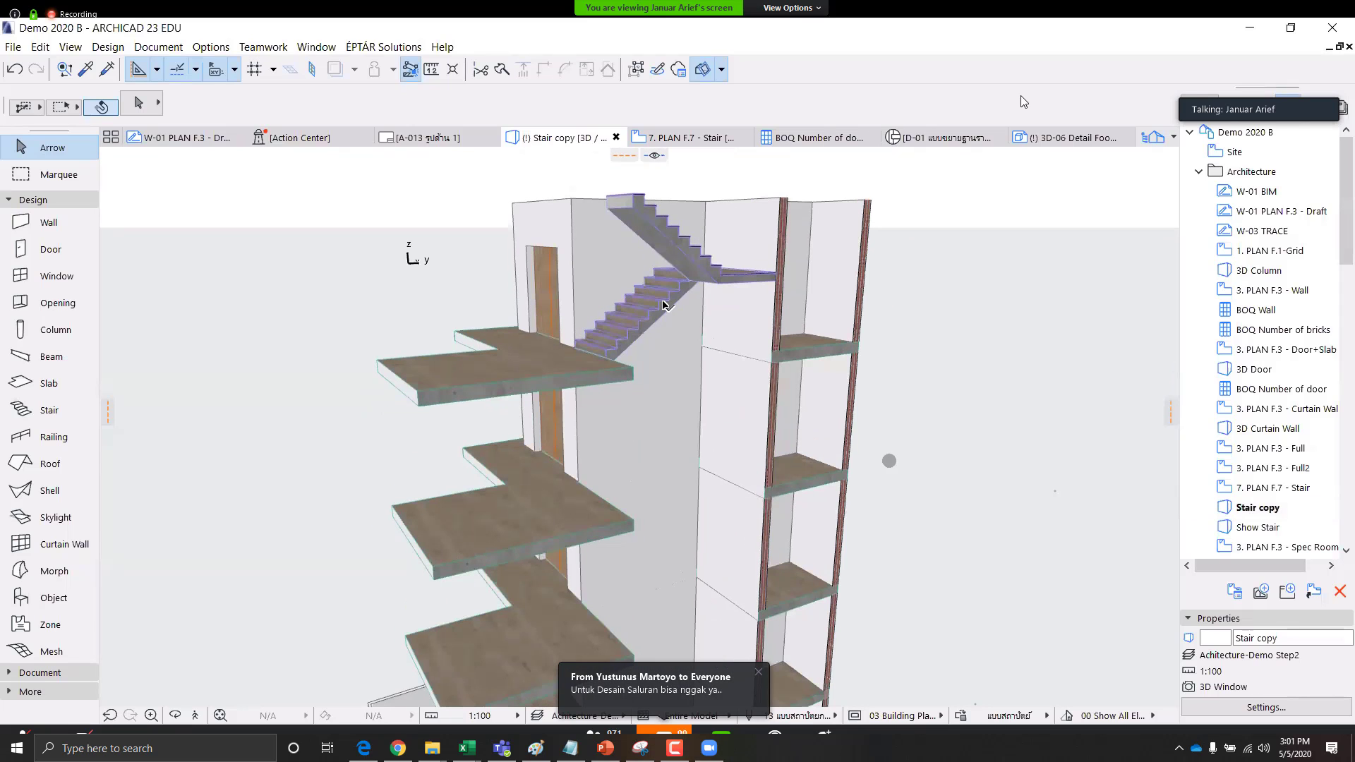
Select the top-floor stair and set up a Multiply operation with the Elevate option from its bottom start corner
{"action": "left_click", "coordinate": [668, 302]}
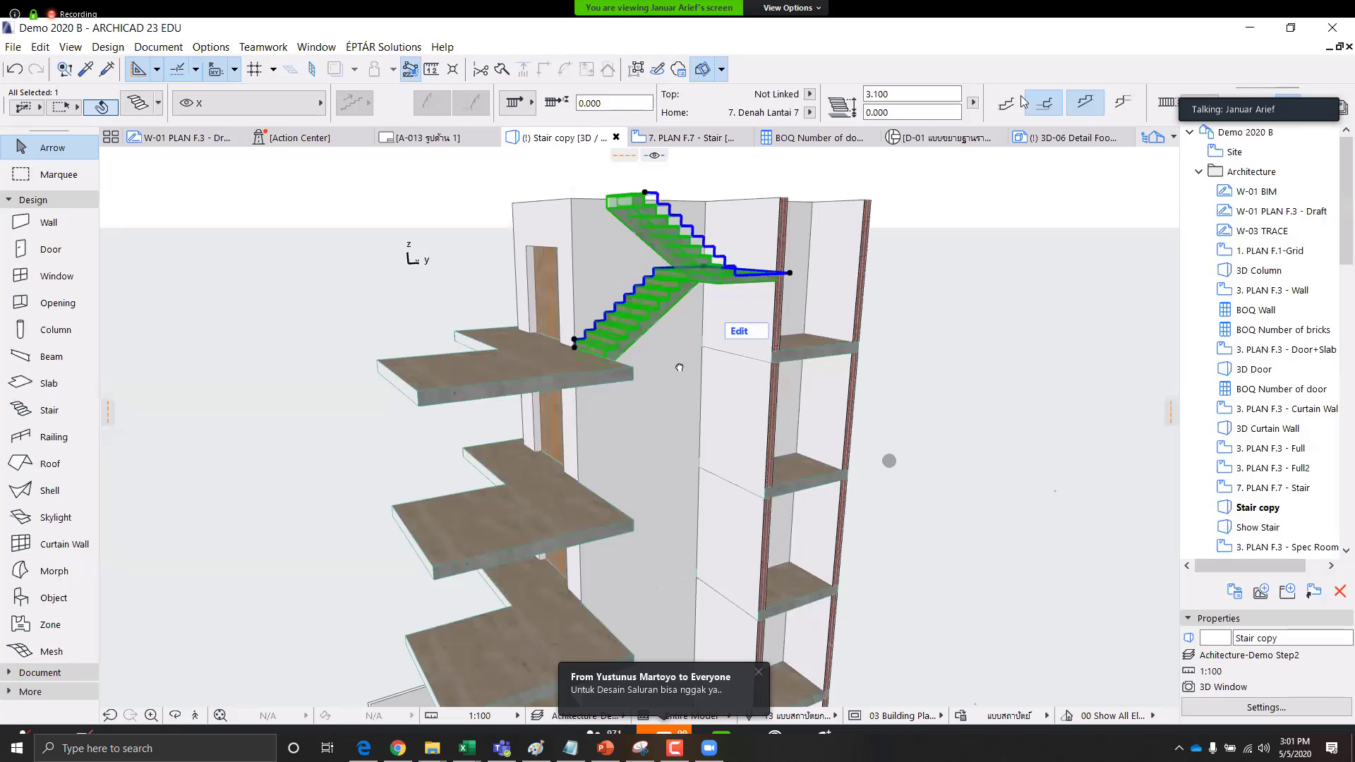
{"action": "middle_click_drag", "start_coordinate": [676, 295], "coordinate": [655, 362], "text": "shift"}
{"action": "scroll", "coordinate": [655, 363], "scroll_direction": "down", "scroll_amount": 3}
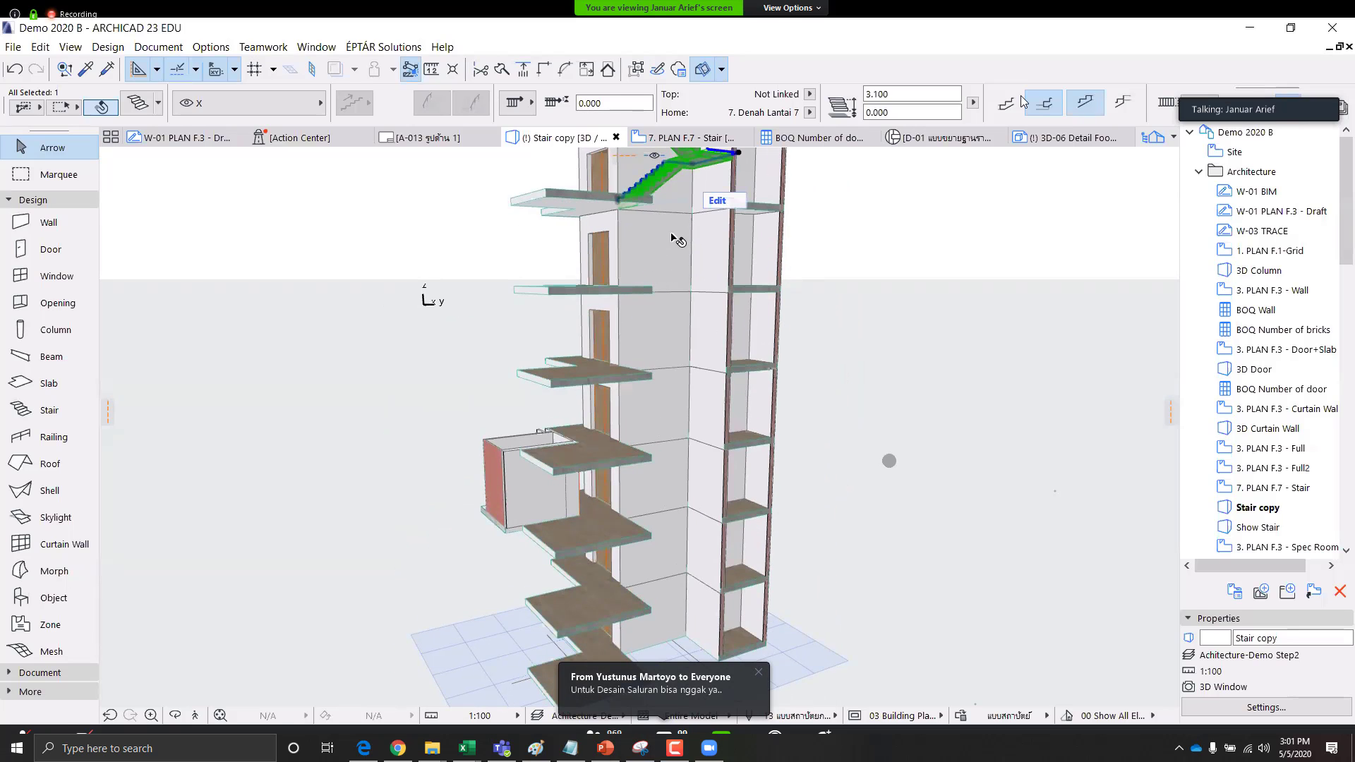
{"action": "middle_click_drag", "start_coordinate": [672, 235], "coordinate": [618, 338]}
{"action": "scroll", "coordinate": [618, 341], "scroll_direction": "up", "scroll_amount": 5}
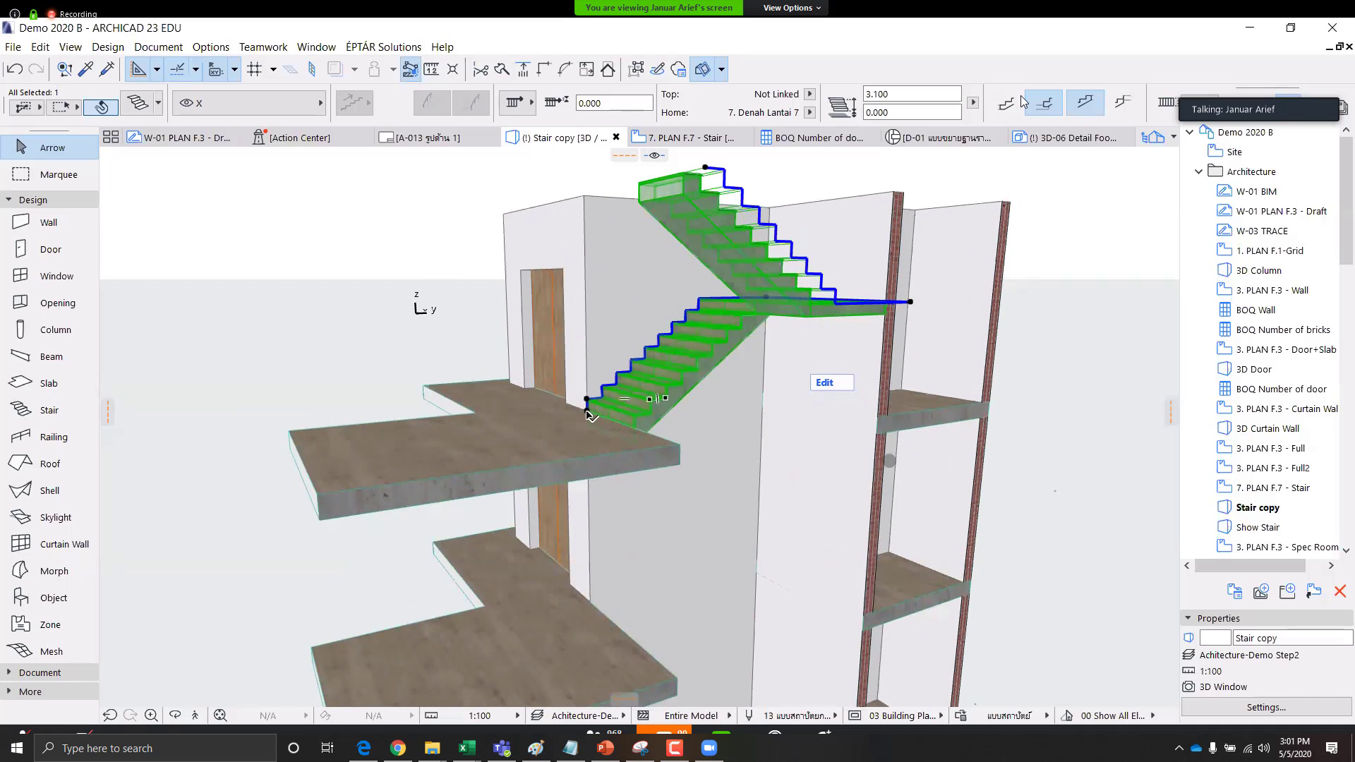
{"action": "left_click", "coordinate": [586, 415]}
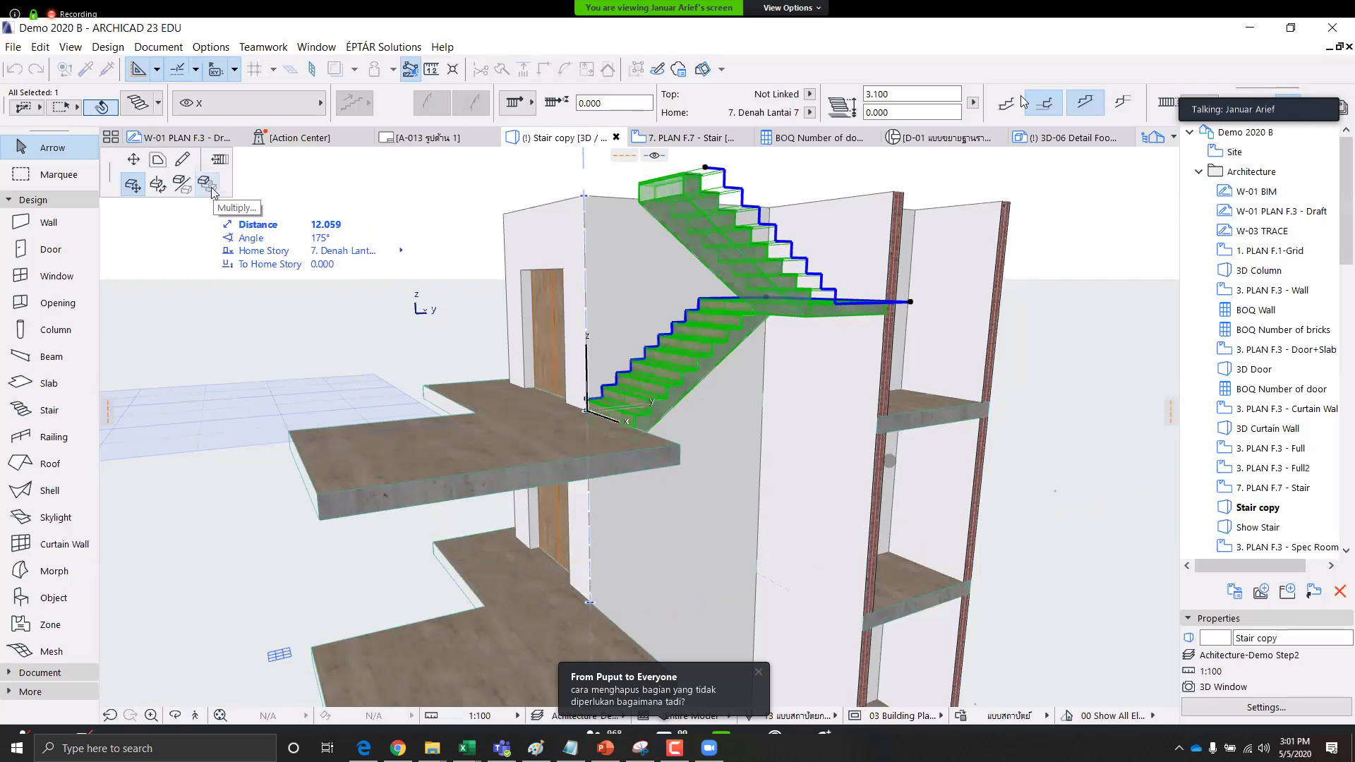
{"action": "left_click", "coordinate": [207, 184]}
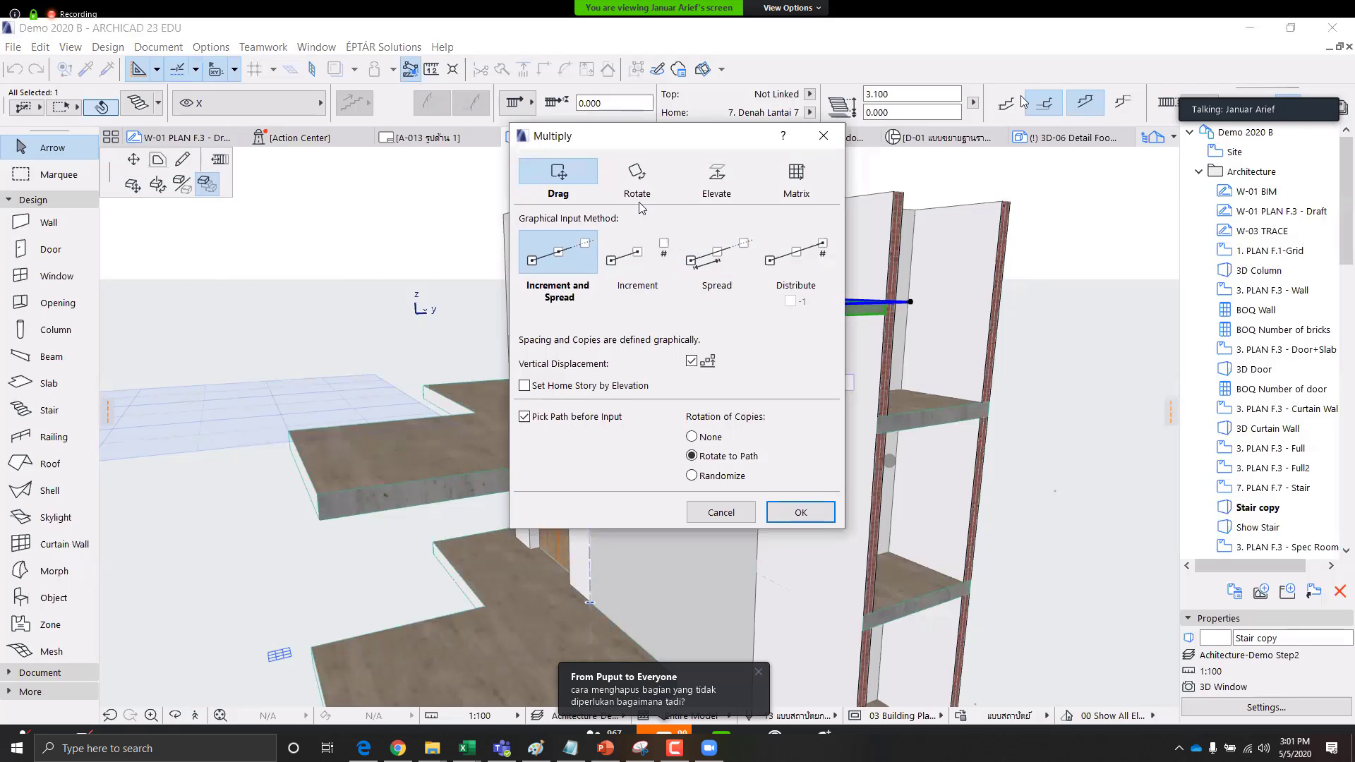
{"action": "left_click", "coordinate": [725, 185]}
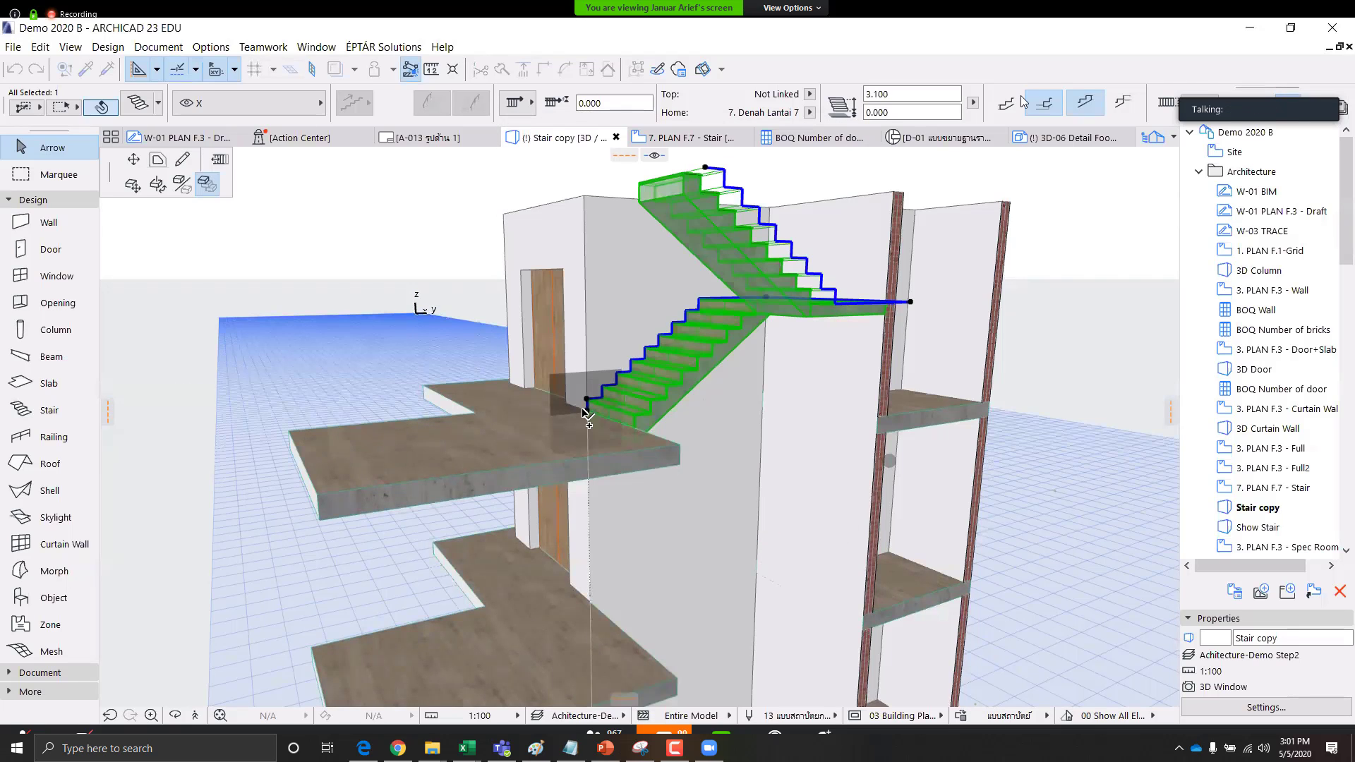
Multiply the stair downward at a 3.100 elevation spacing, filling every storey down to the lowest floor slab
{"action": "left_click", "coordinate": [594, 571]}
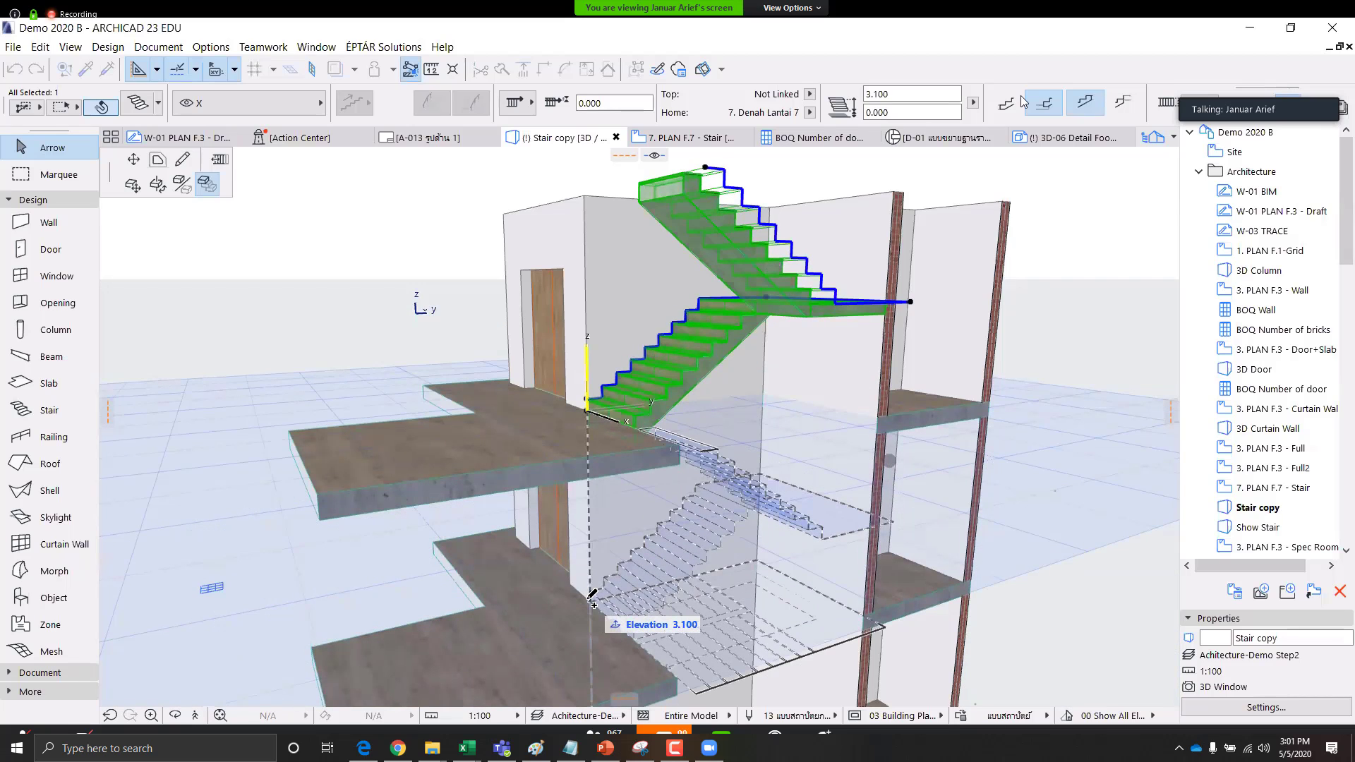
{"action": "left_click", "coordinate": [590, 598]}
{"action": "scroll", "coordinate": [590, 599], "scroll_direction": "down", "scroll_amount": 5}
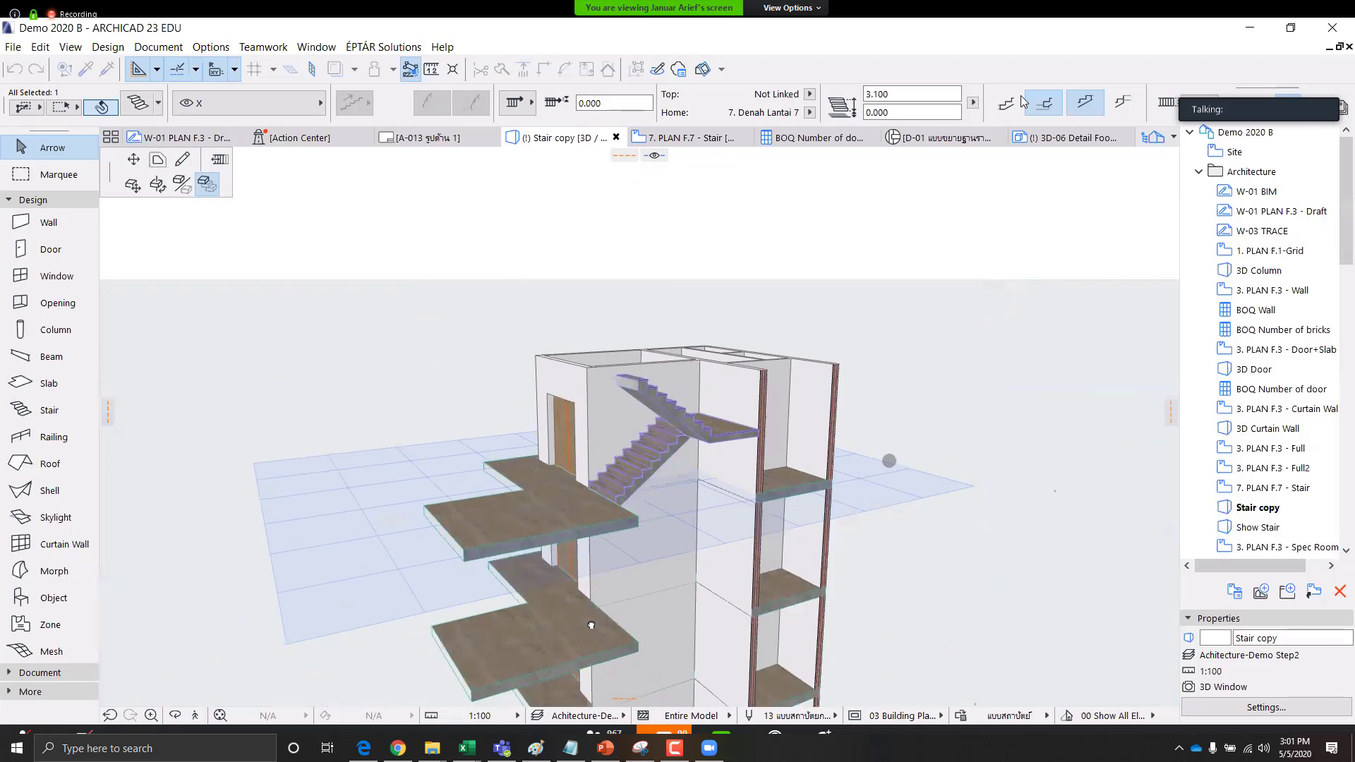
{"action": "scroll", "coordinate": [570, 416], "scroll_direction": "up", "scroll_amount": 8}
{"action": "scroll", "coordinate": [601, 595], "scroll_direction": "down", "scroll_amount": 5}
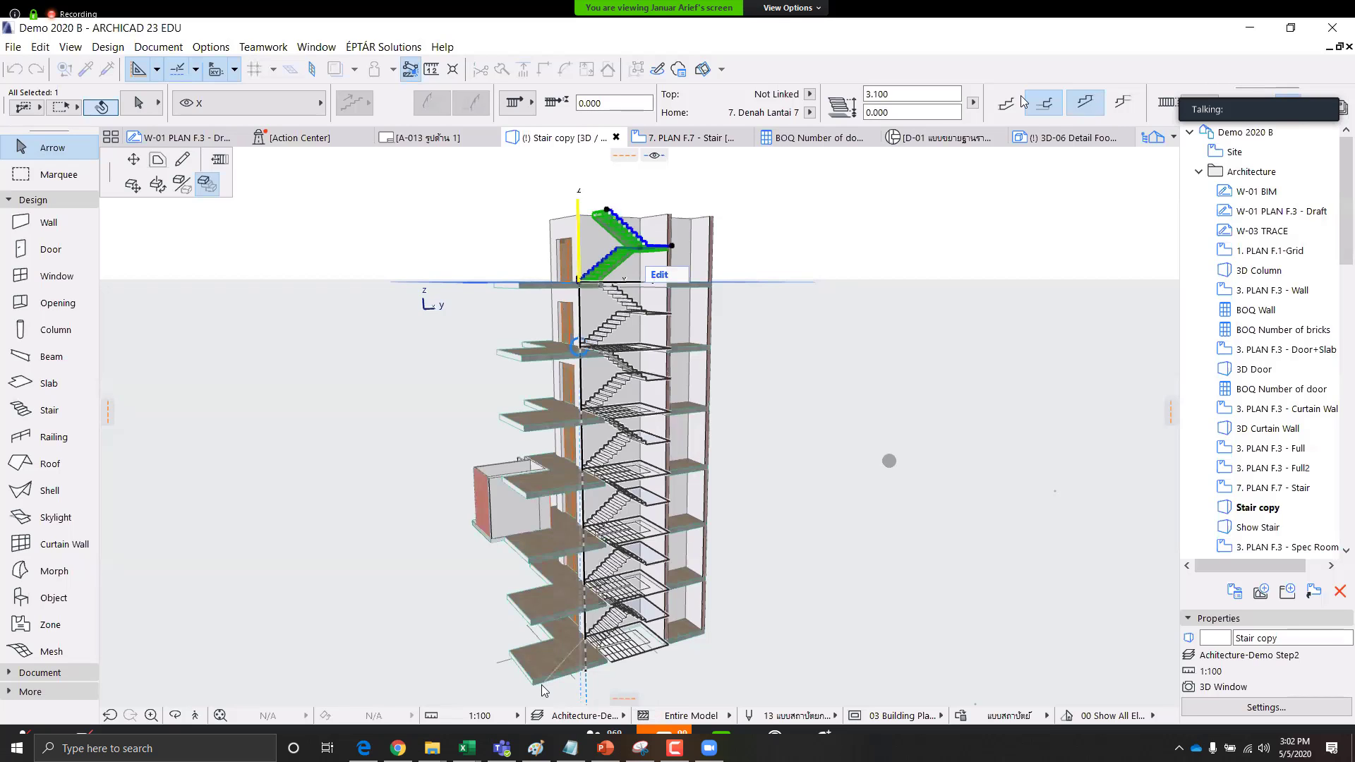
{"action": "left_click", "coordinate": [542, 688]}
{"action": "middle_click_drag", "start_coordinate": [642, 318], "coordinate": [647, 349], "text": "shift"}
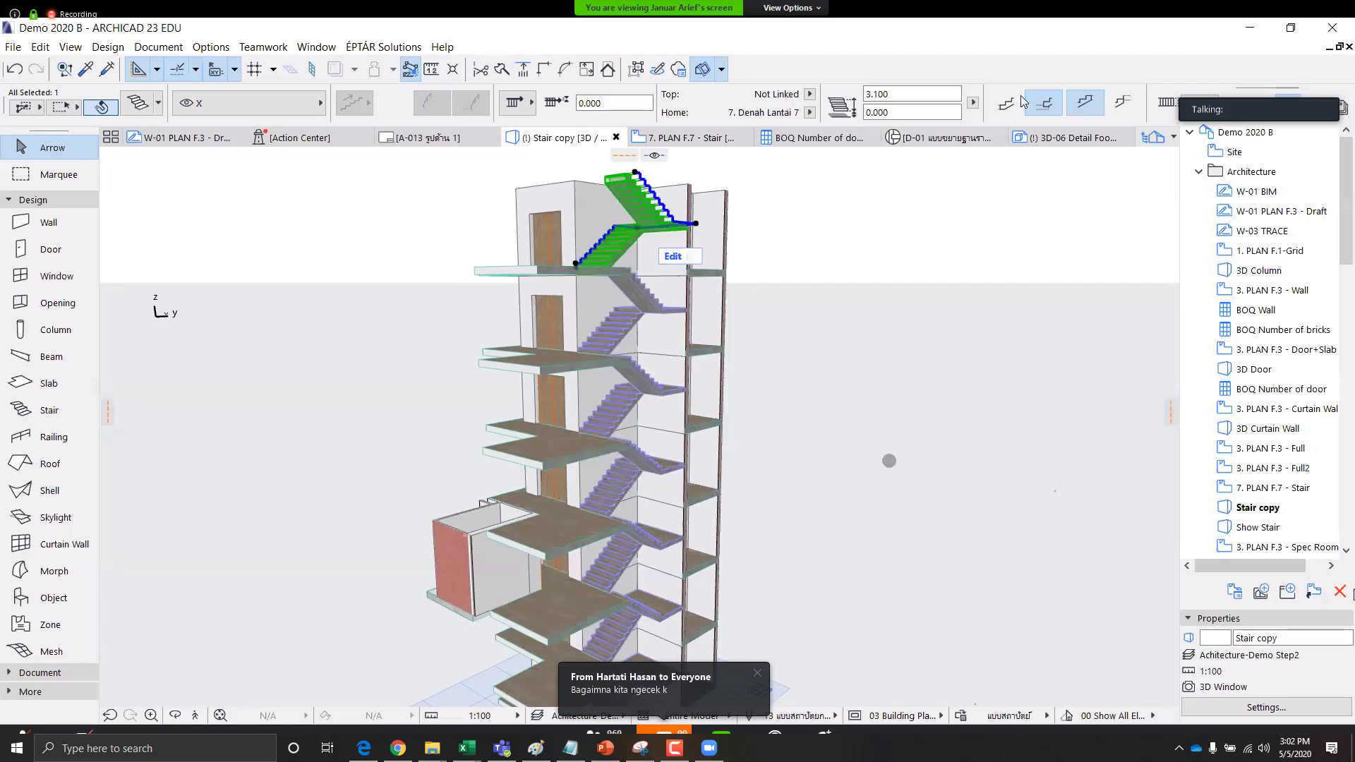
Open the Show Stair 3D view and deselect the stair to review the stacked flights
{"action": "double_click", "coordinate": [1258, 528]}
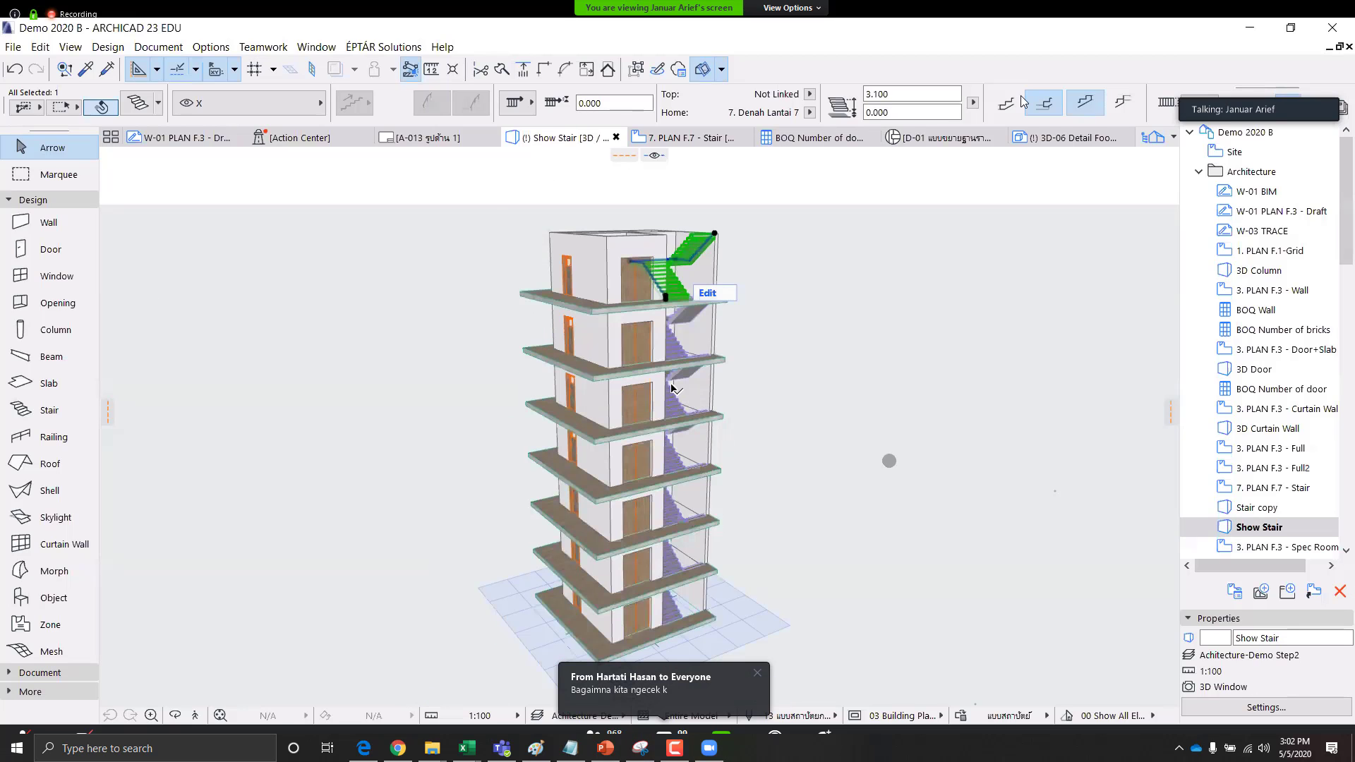
{"action": "scroll", "coordinate": [1240, 382], "scroll_direction": "down", "scroll_amount": 1}
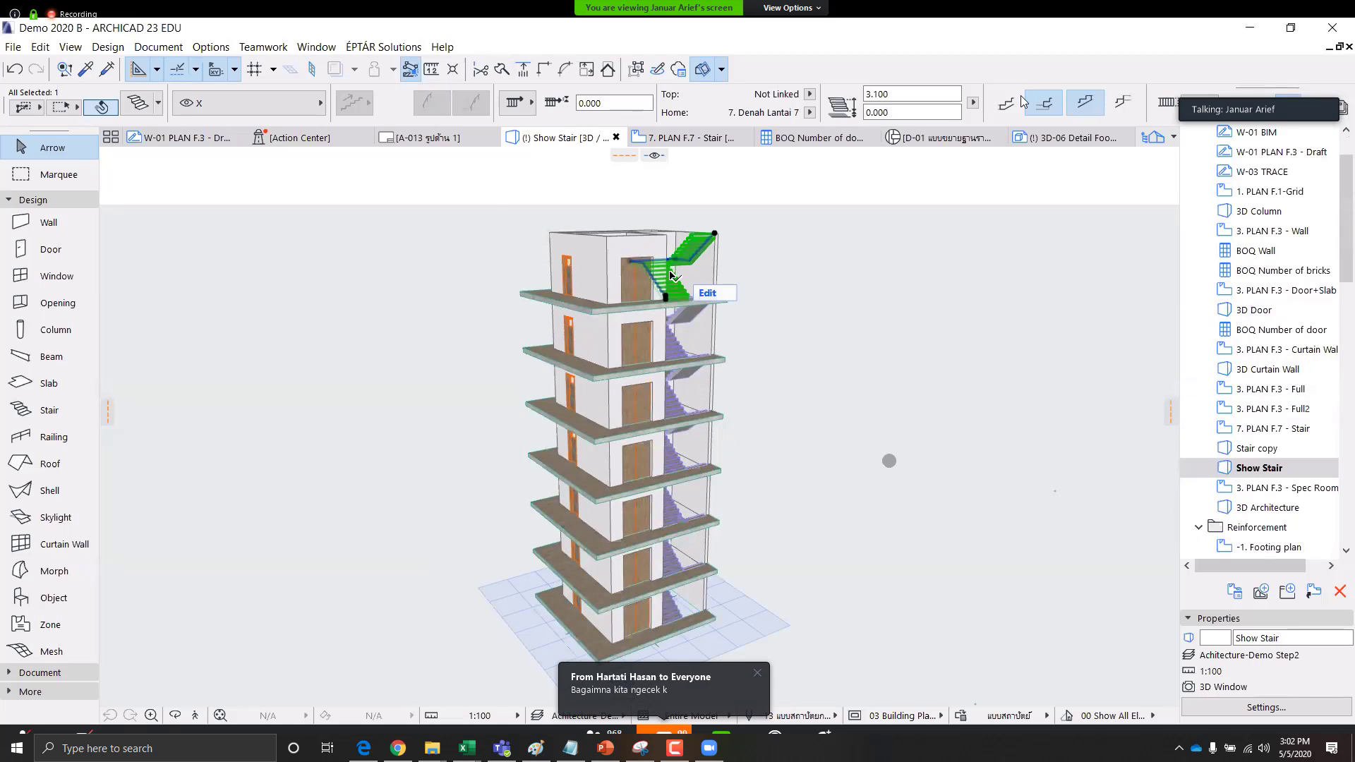
{"action": "left_click", "coordinate": [813, 285]}
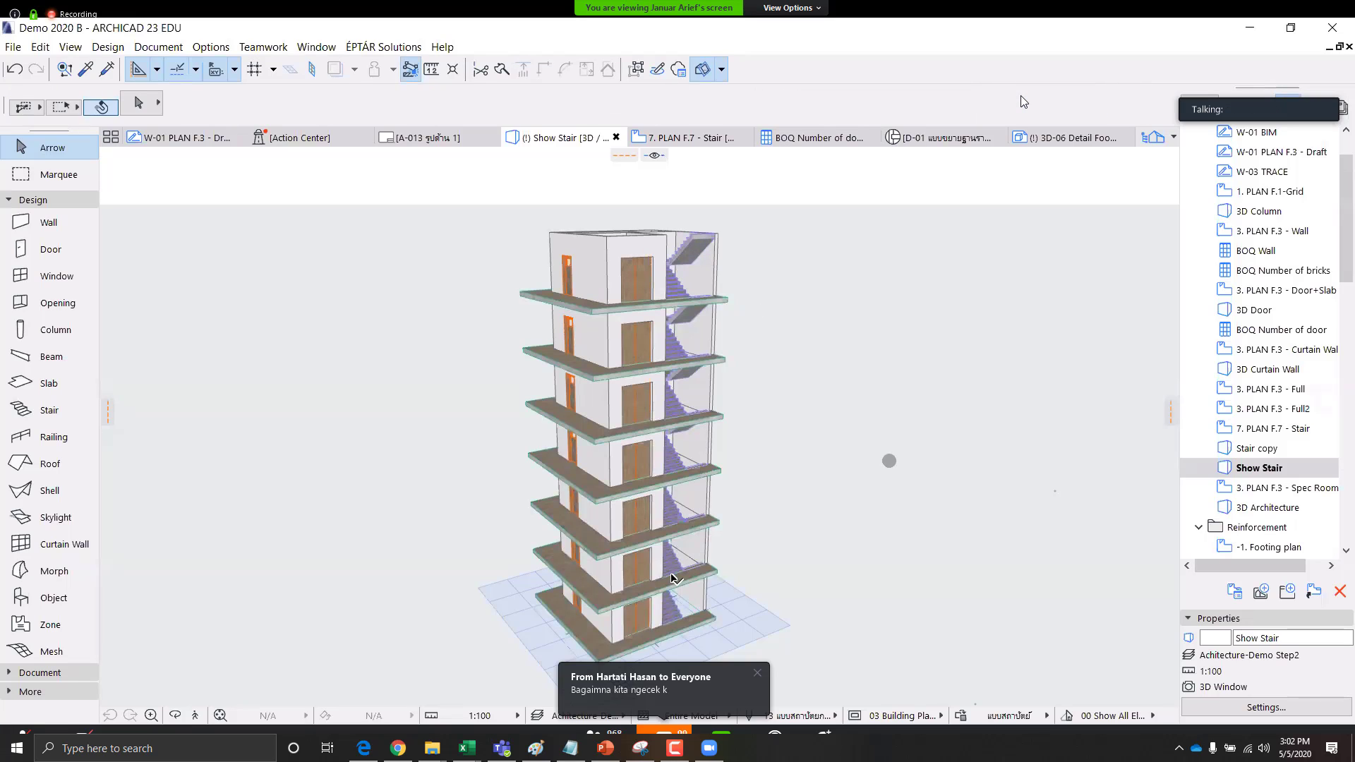
Open the 3. PLAN F.3 - Spec Room view and examine the elements of the whole floor plan
{"action": "double_click", "coordinate": [1271, 488]}
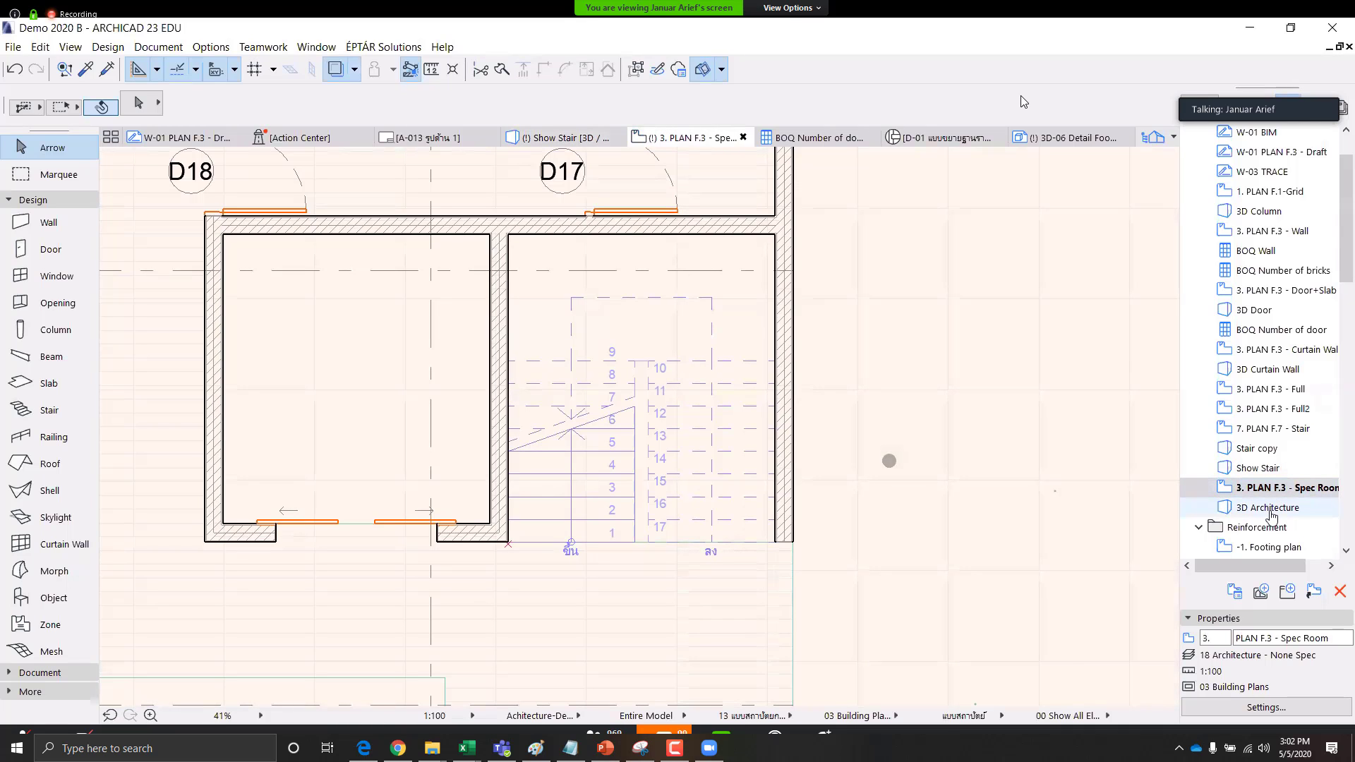
{"action": "scroll", "coordinate": [712, 416], "scroll_direction": "down", "scroll_amount": 4}
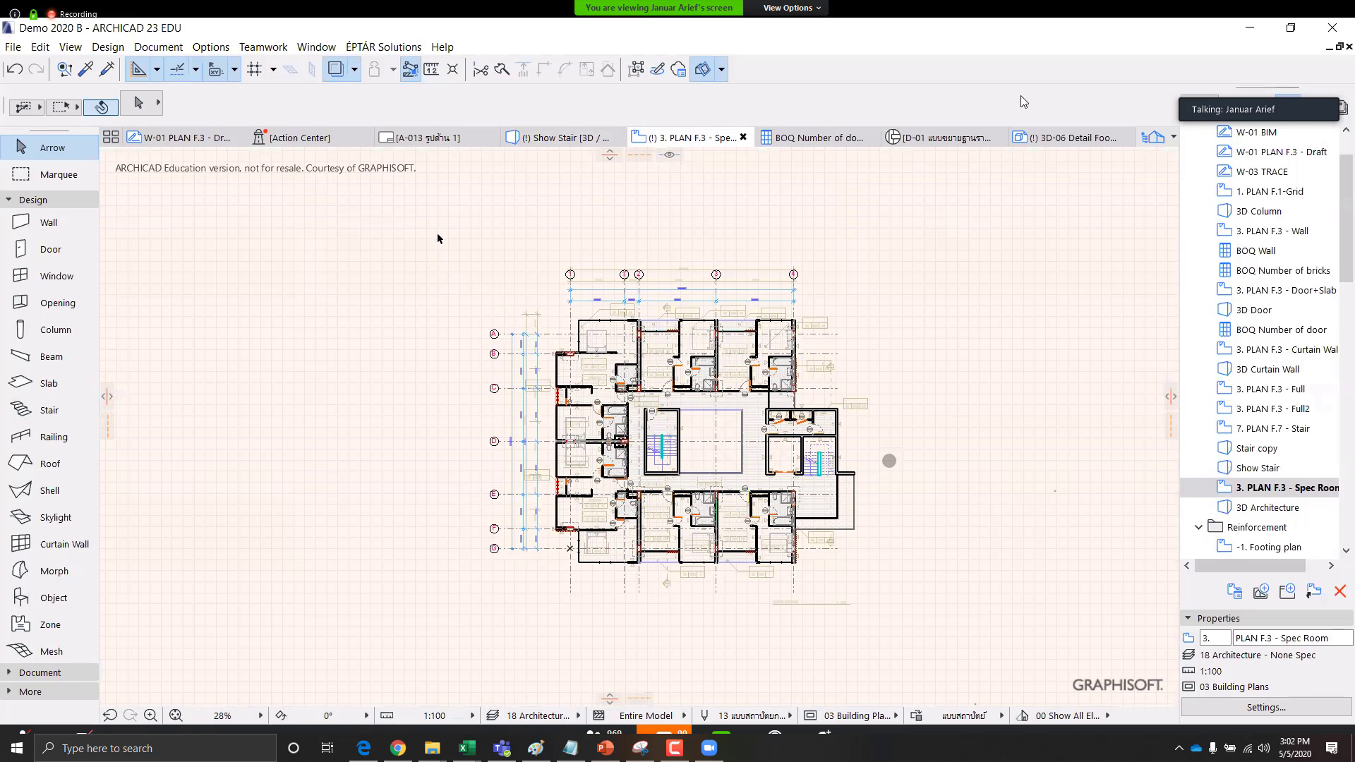
{"action": "mouse_move", "coordinate": [438, 232]}
{"action": "left_mouse_down"}
{"action": "mouse_move", "coordinate": [739, 578]}
{"action": "mouse_move", "coordinate": [970, 621]}
{"action": "left_mouse_up"}
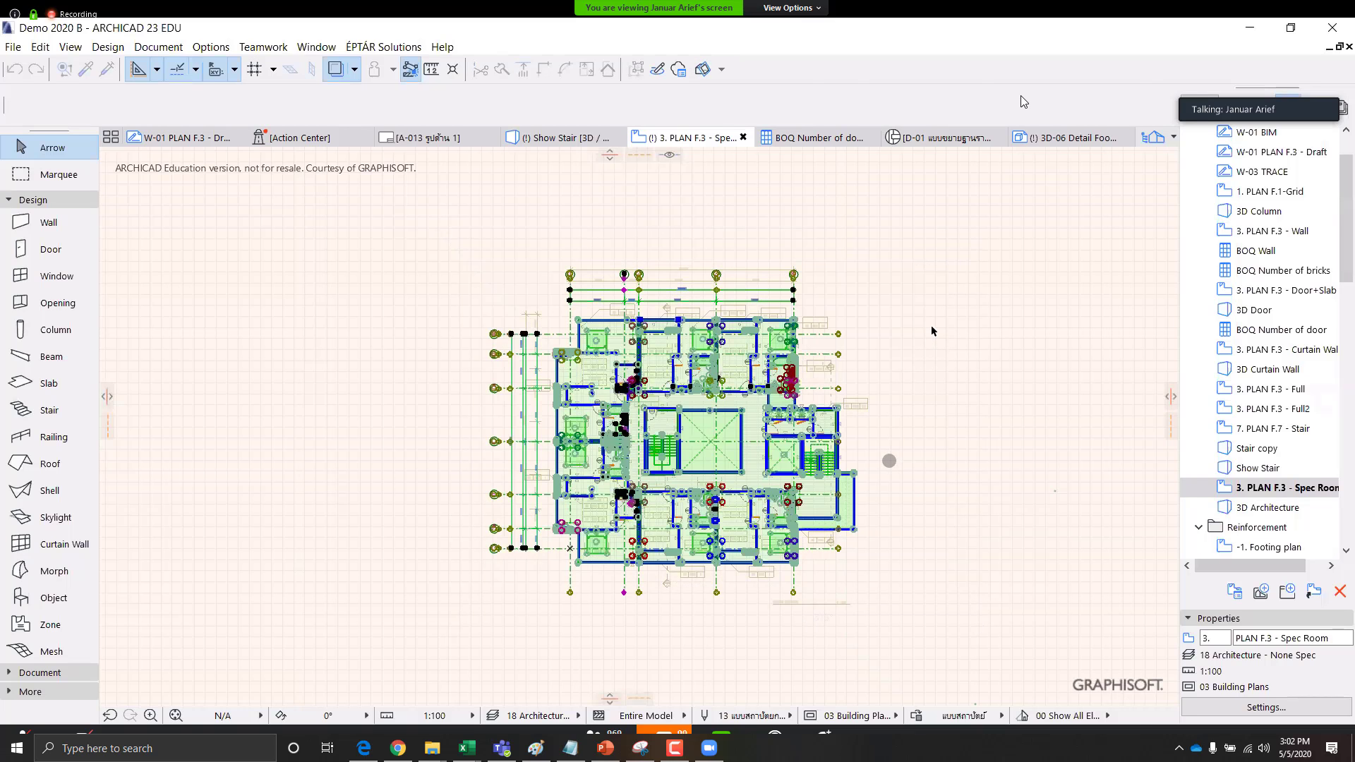
{"action": "left_click", "coordinate": [931, 330]}
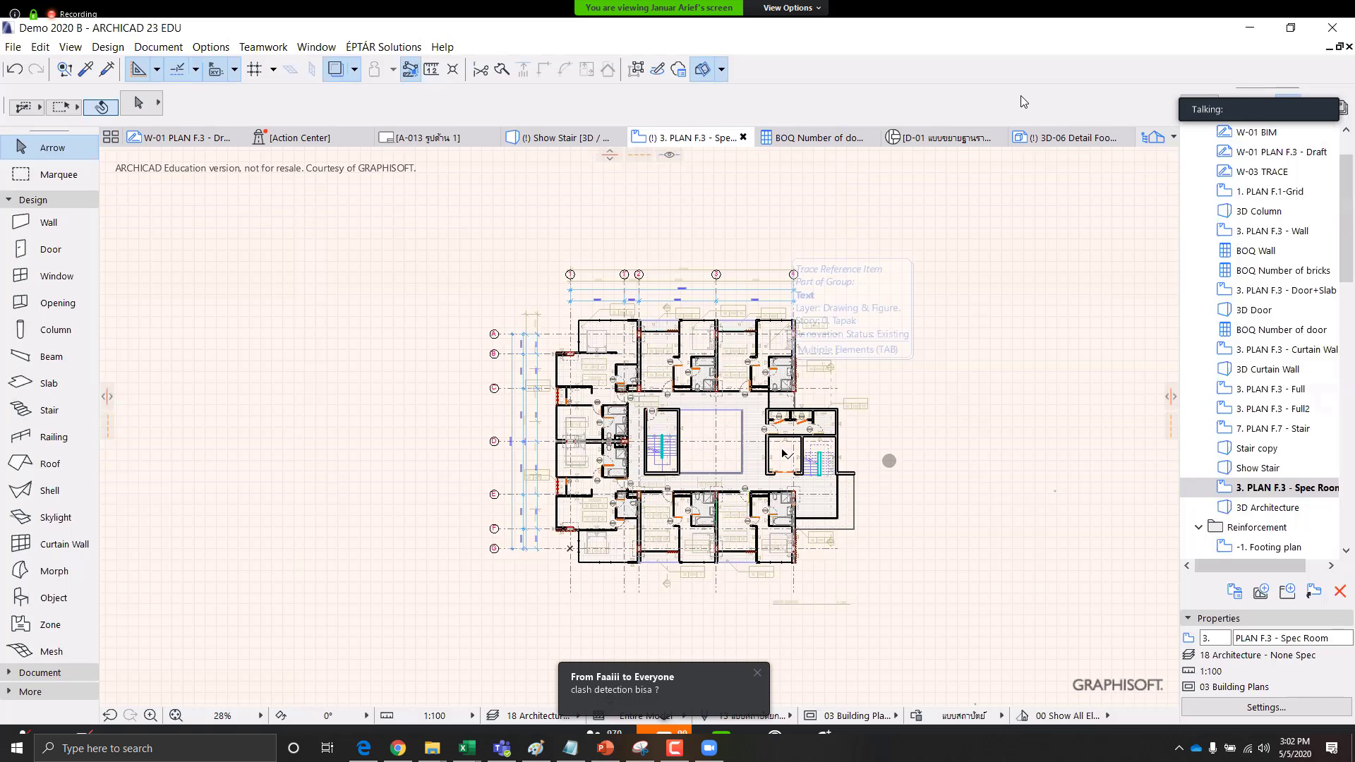
{"action": "scroll", "coordinate": [782, 454], "scroll_direction": "up", "scroll_amount": 3}
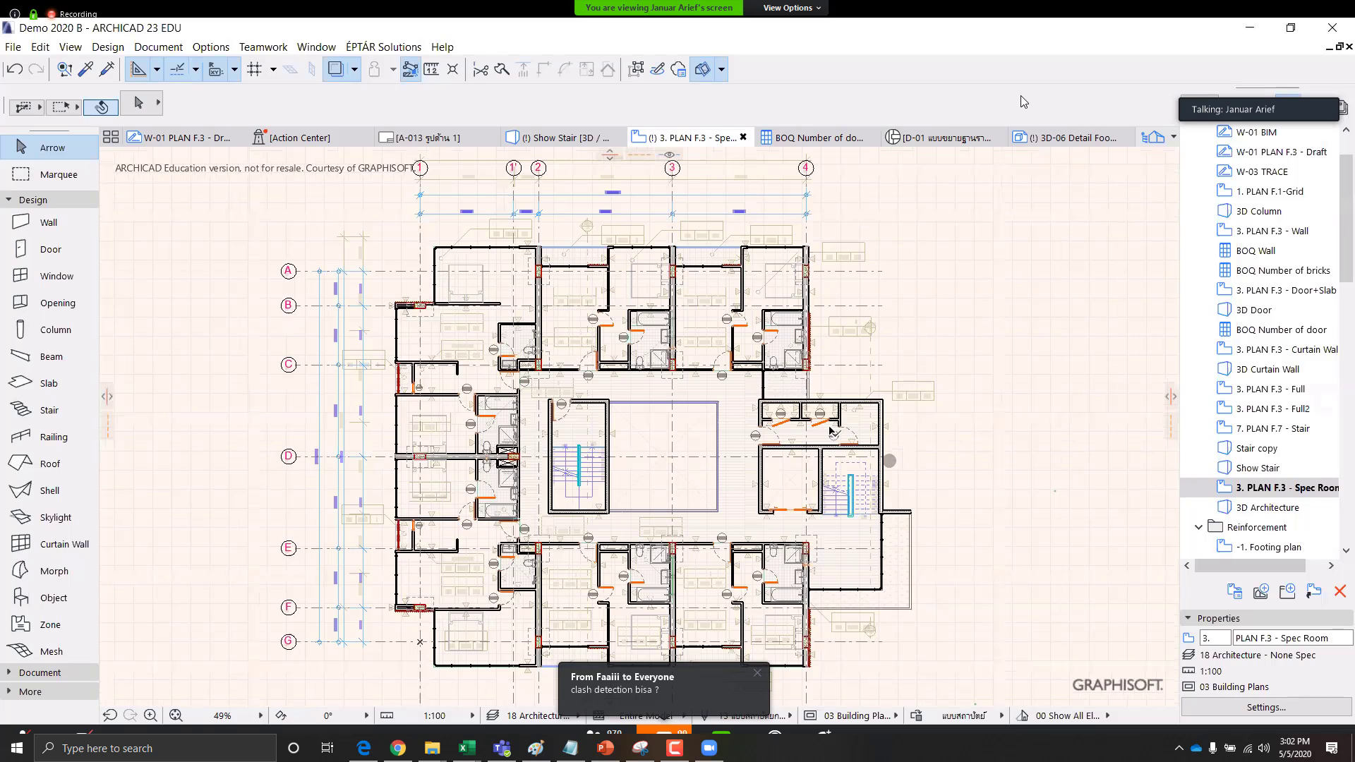
Open the 3D Architecture view and inspect the complete building from several sides
{"action": "double_click", "coordinate": [1279, 508]}
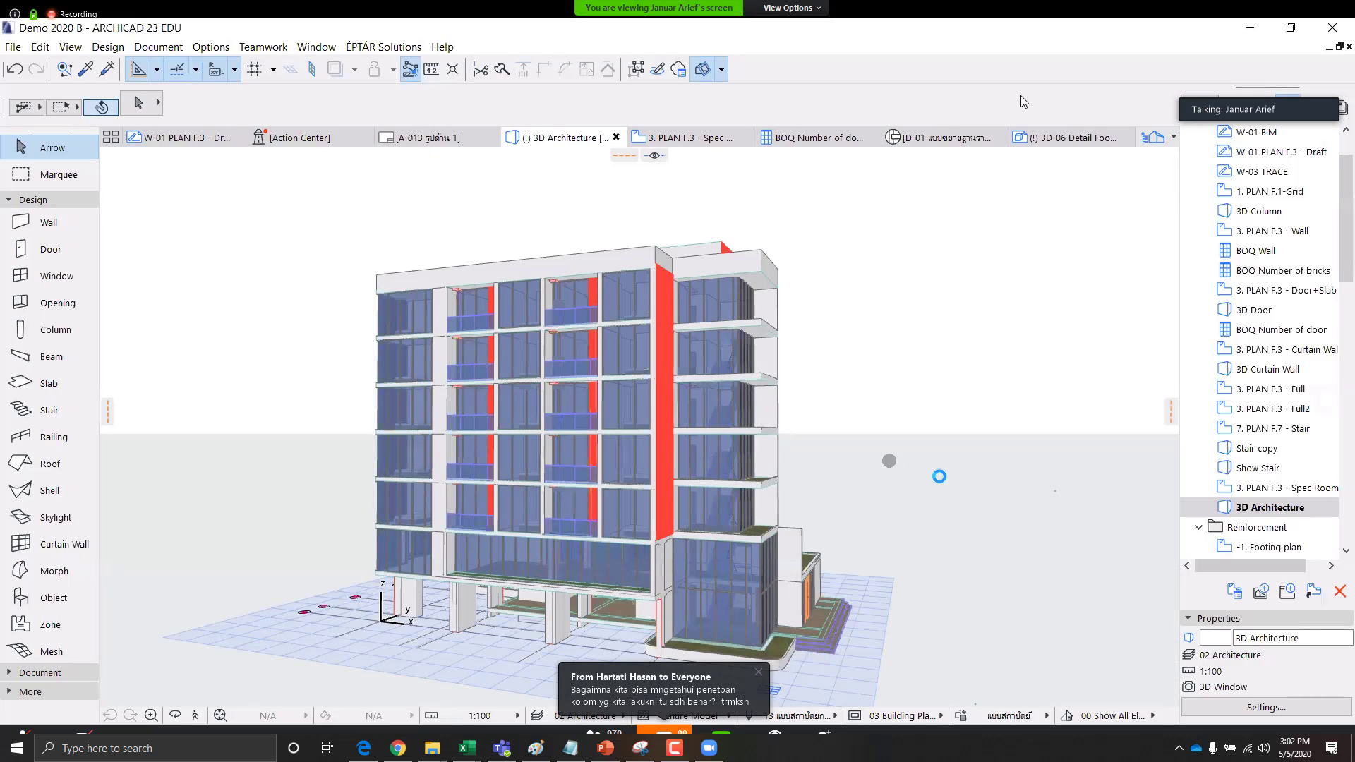
{"action": "left_click", "coordinate": [754, 506]}
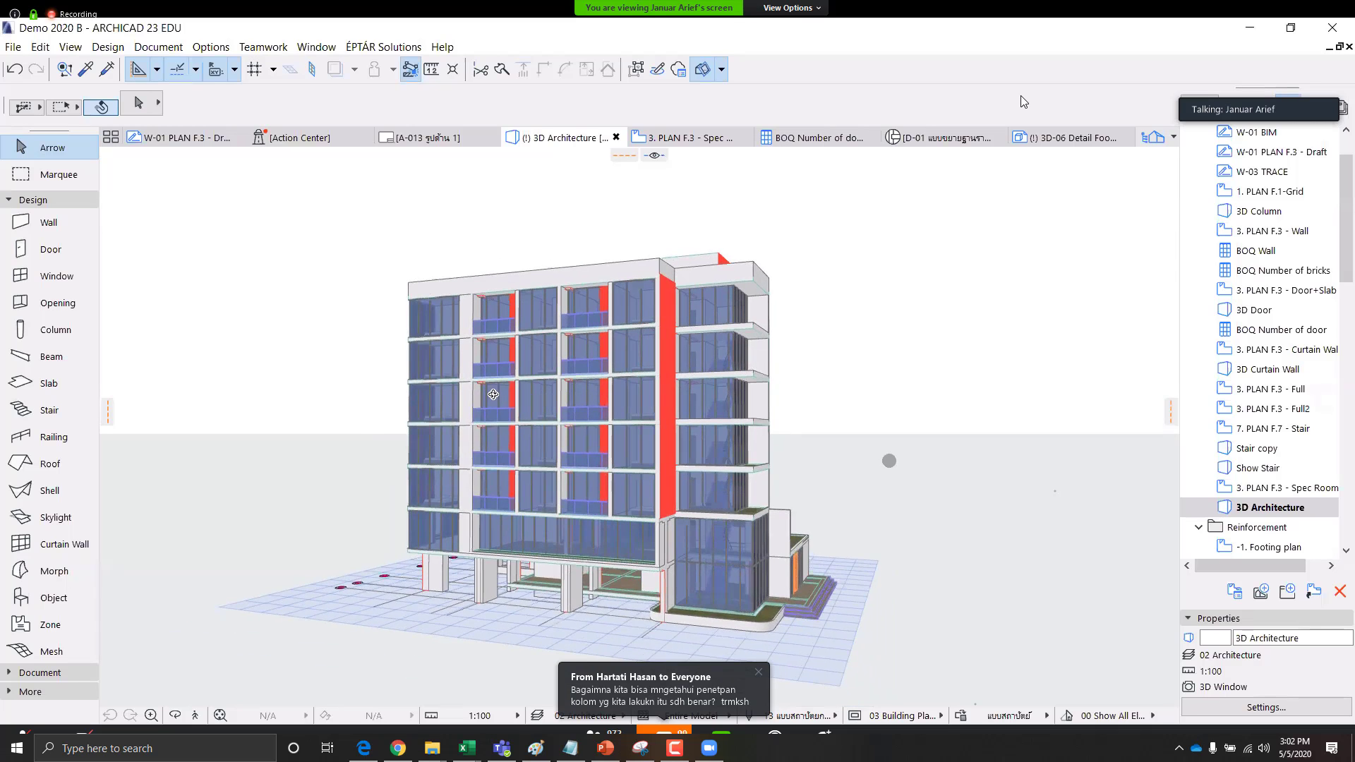
{"action": "middle_click_drag", "start_coordinate": [755, 367], "coordinate": [621, 379], "text": "shift"}
{"action": "left_click_drag", "start_coordinate": [818, 380], "coordinate": [738, 394]}
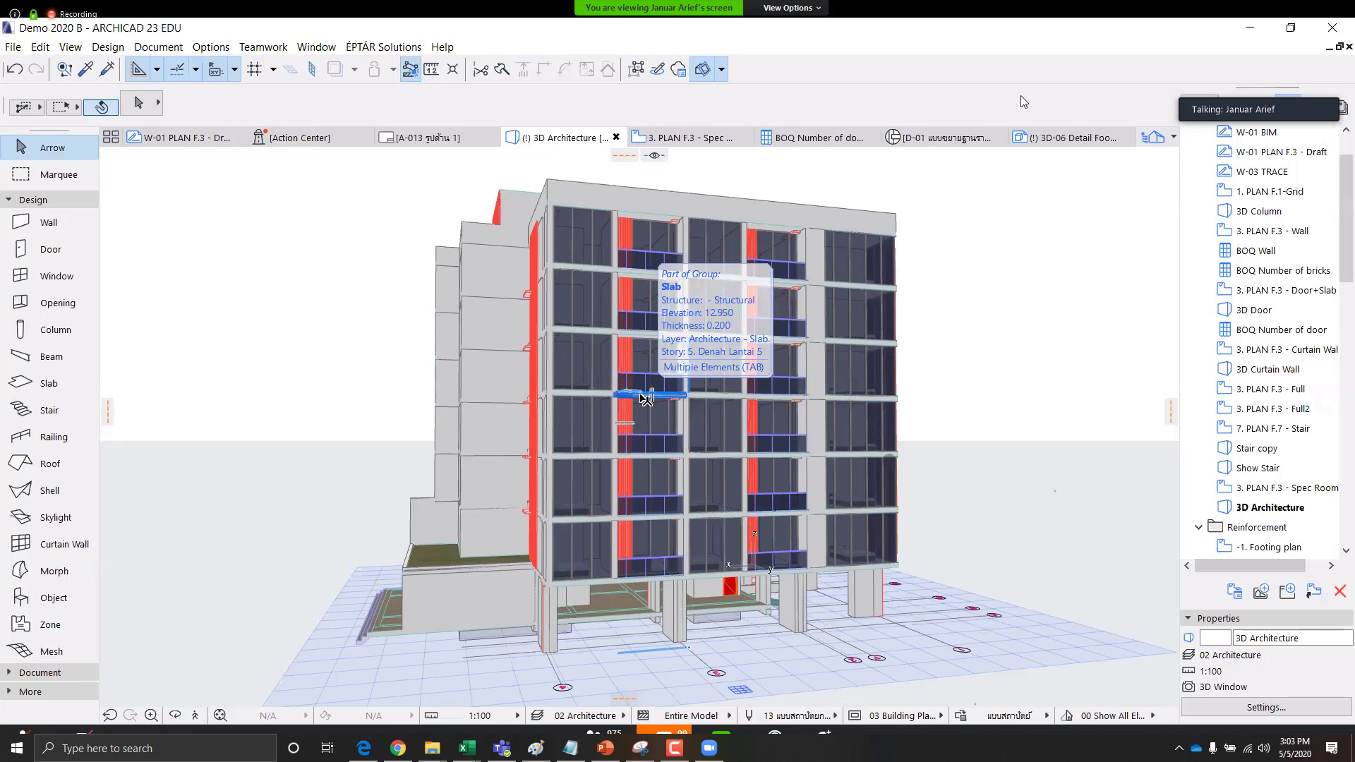
Return to the 3. PLAN F.3 - Spec Room view and turn off the trace reference
{"action": "double_click", "coordinate": [1266, 488]}
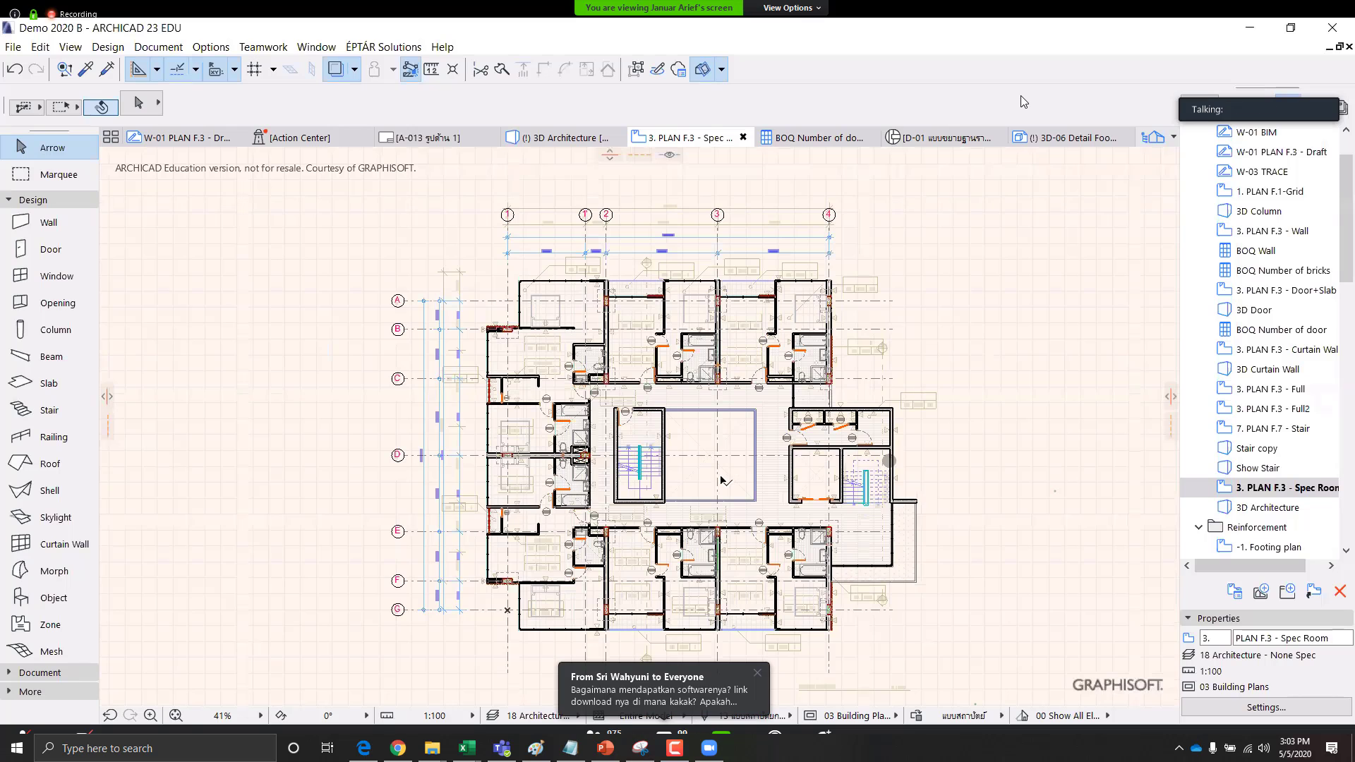
{"action": "scroll", "coordinate": [731, 479], "scroll_direction": "up", "scroll_amount": 4}
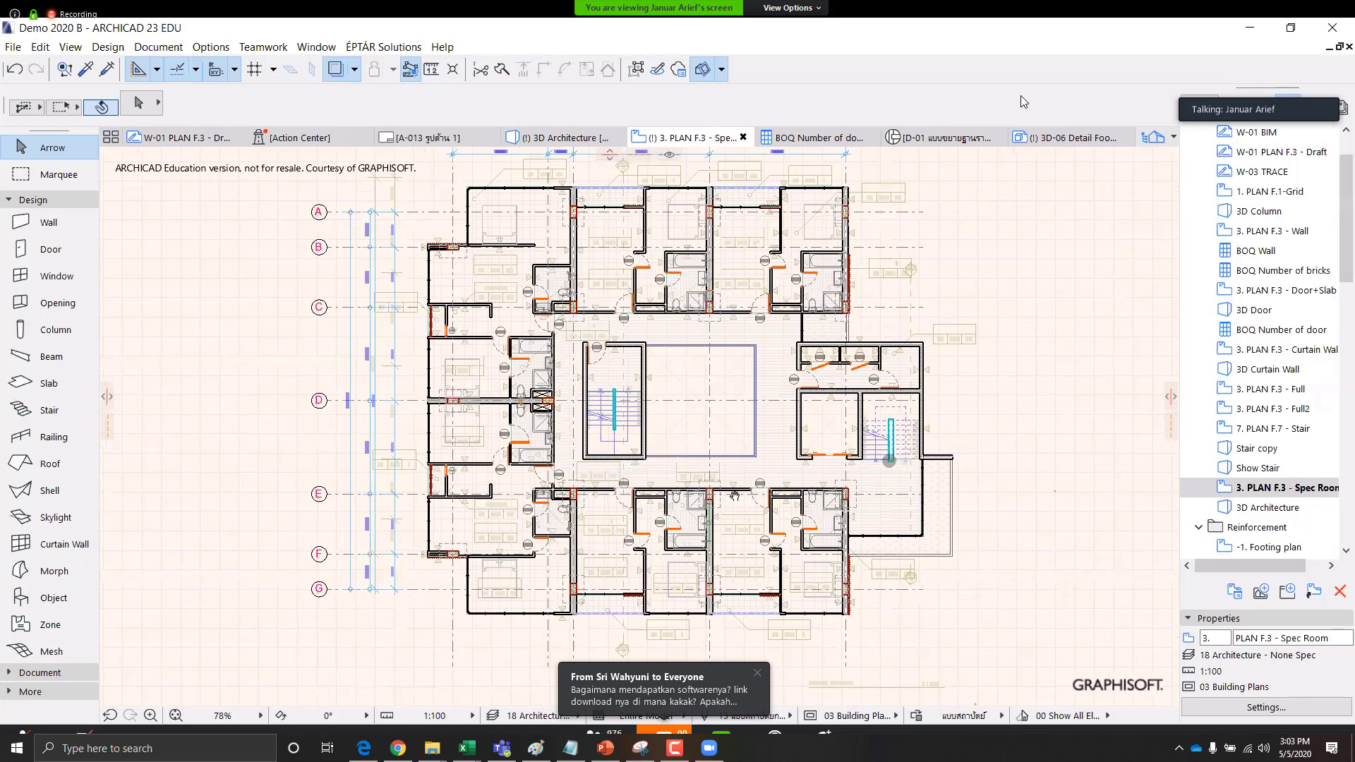
{"action": "middle_click_drag", "start_coordinate": [568, 544], "coordinate": [592, 500]}
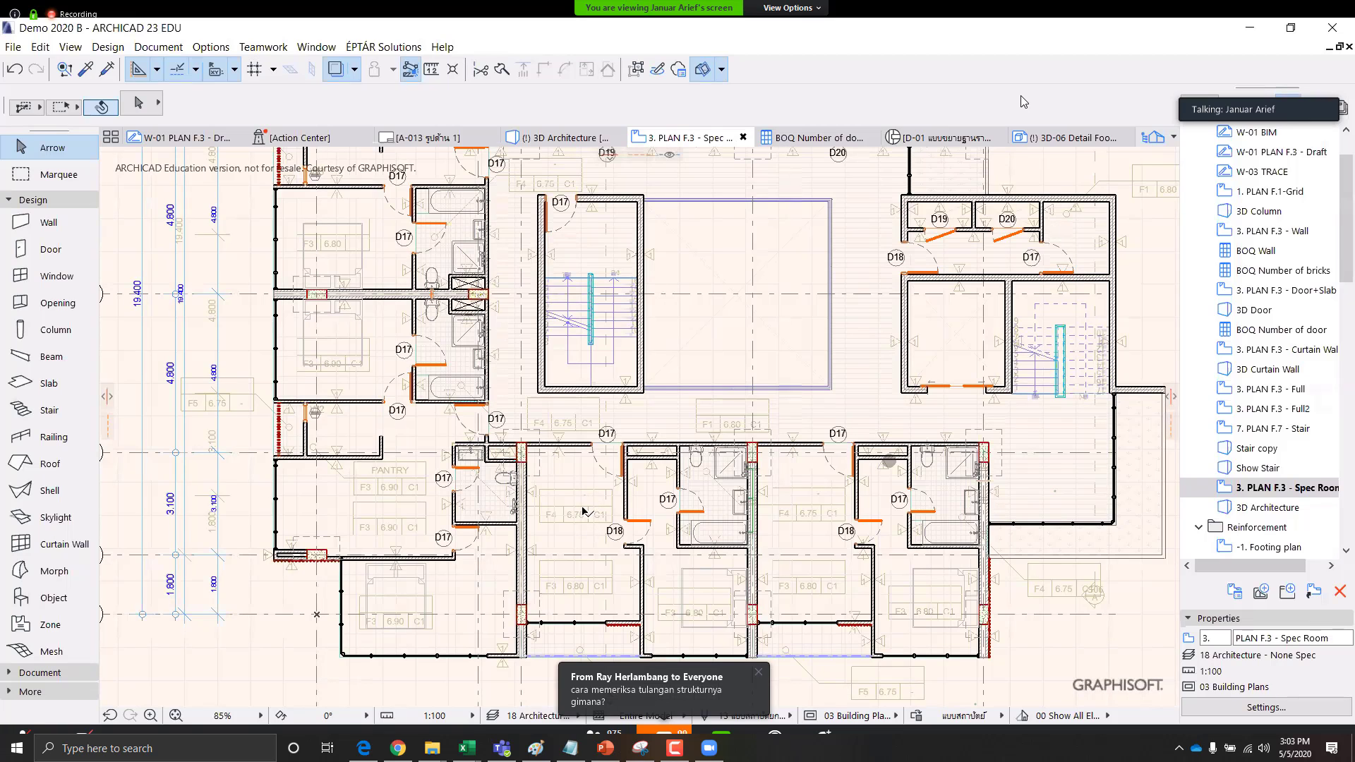
{"action": "left_click", "coordinate": [339, 69]}
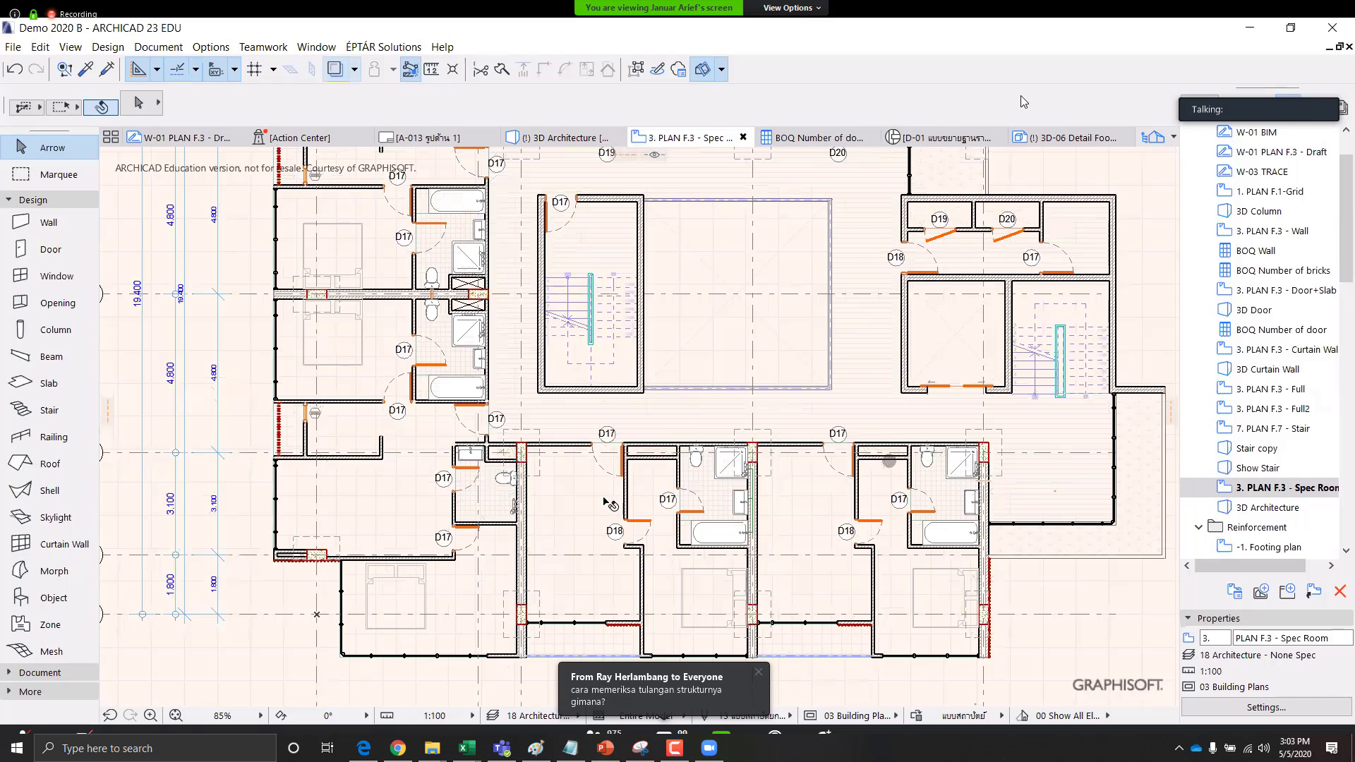
{"action": "middle_click_drag", "start_coordinate": [597, 461], "coordinate": [610, 420]}
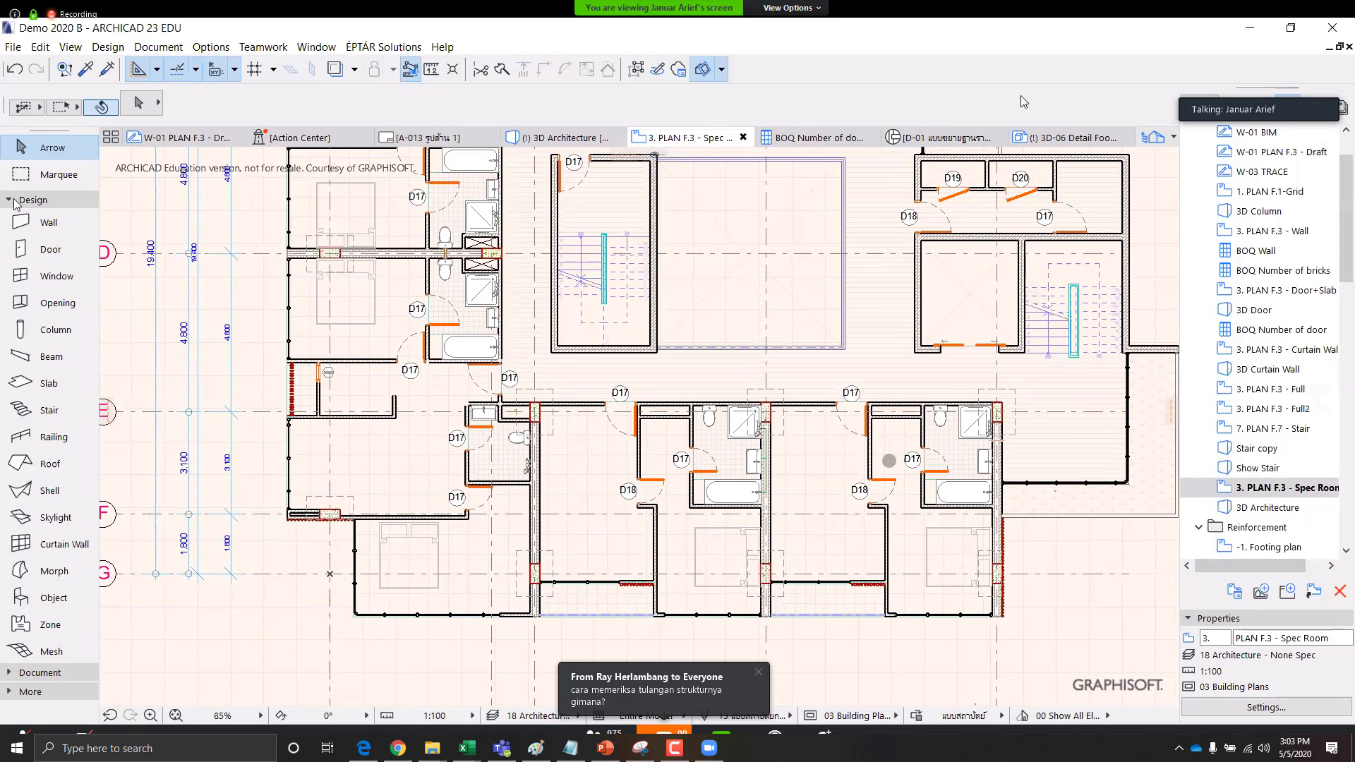
Place Z-Spec room labels on the slab in the large room between grids E and F and in the bedroom below
{"action": "left_click", "coordinate": [10, 201]}
{"action": "left_click", "coordinate": [21, 218]}
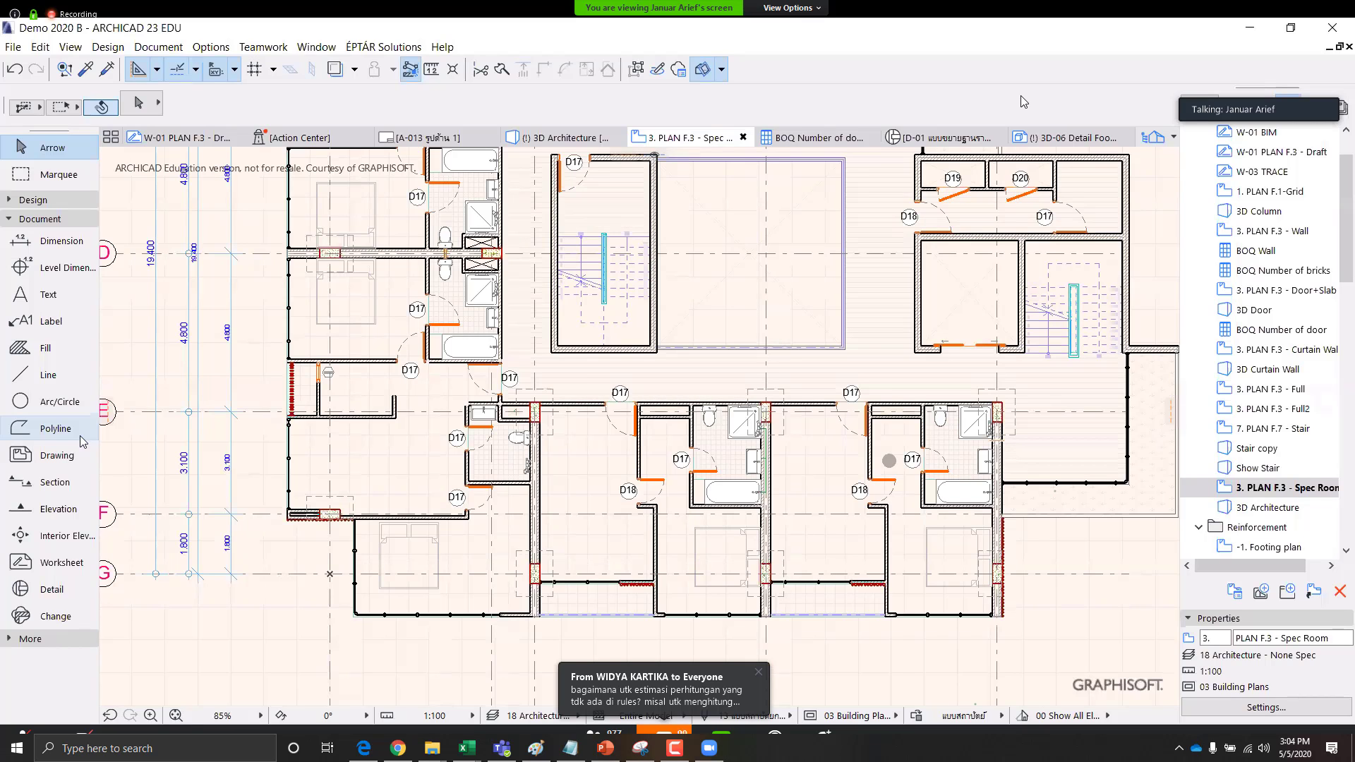
{"action": "middle_click_drag", "start_coordinate": [657, 486], "coordinate": [602, 518]}
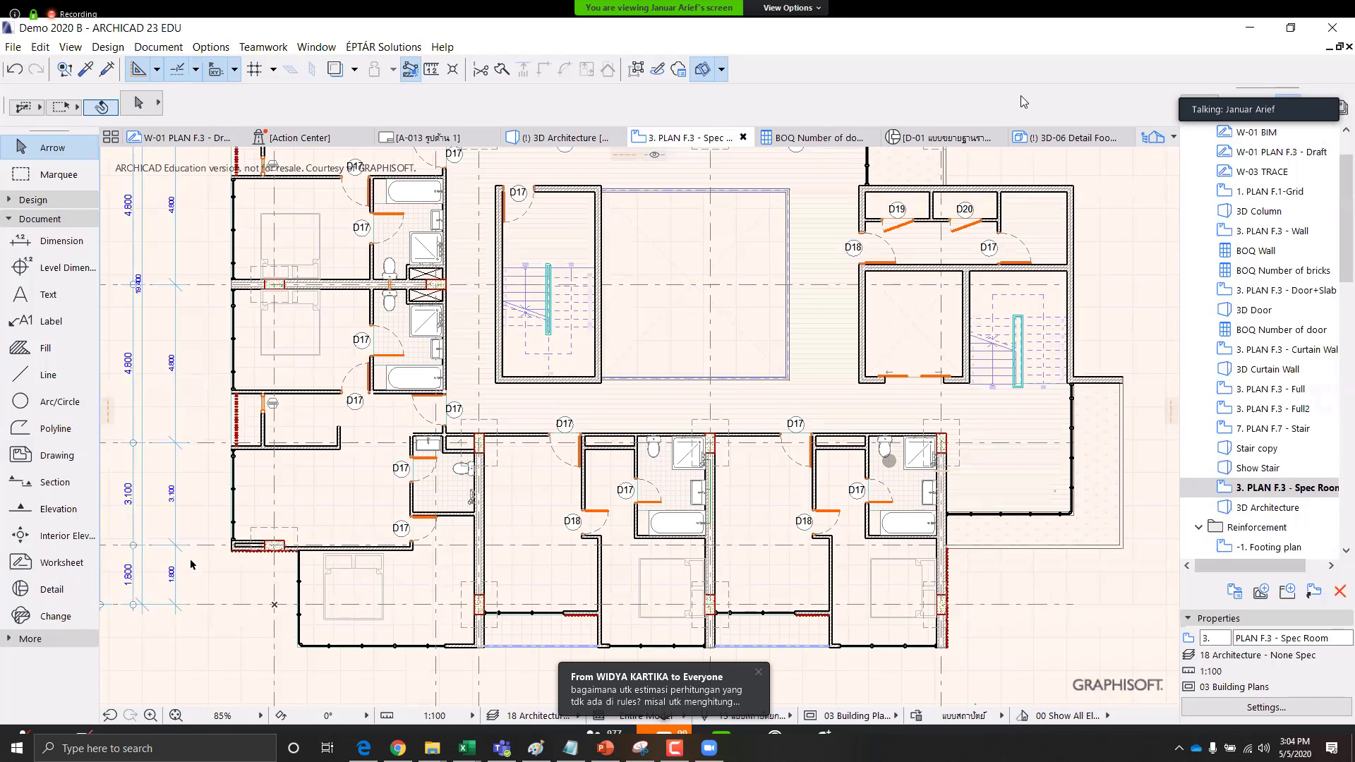
{"action": "left_click", "coordinate": [95, 324]}
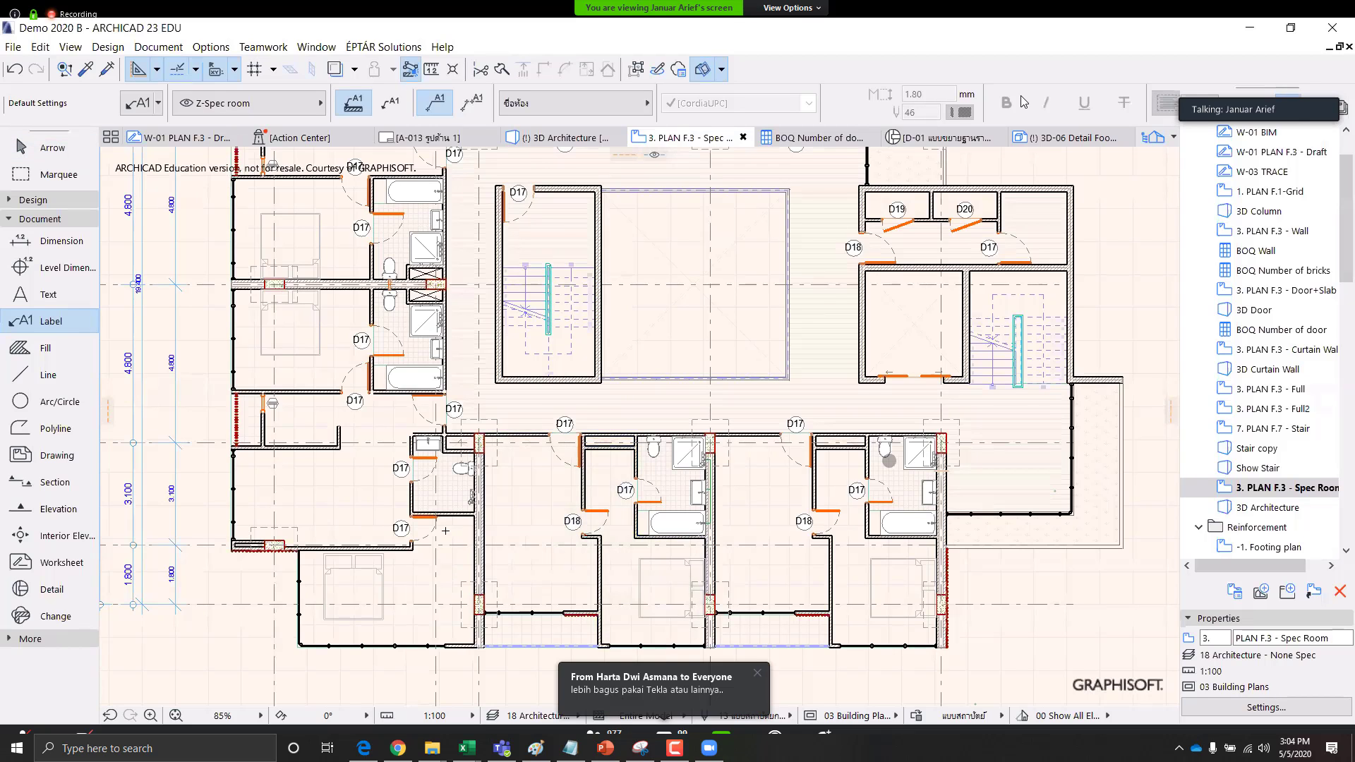
{"action": "middle_click_drag", "start_coordinate": [381, 475], "coordinate": [400, 446]}
{"action": "scroll", "coordinate": [399, 446], "scroll_direction": "up", "scroll_amount": 1}
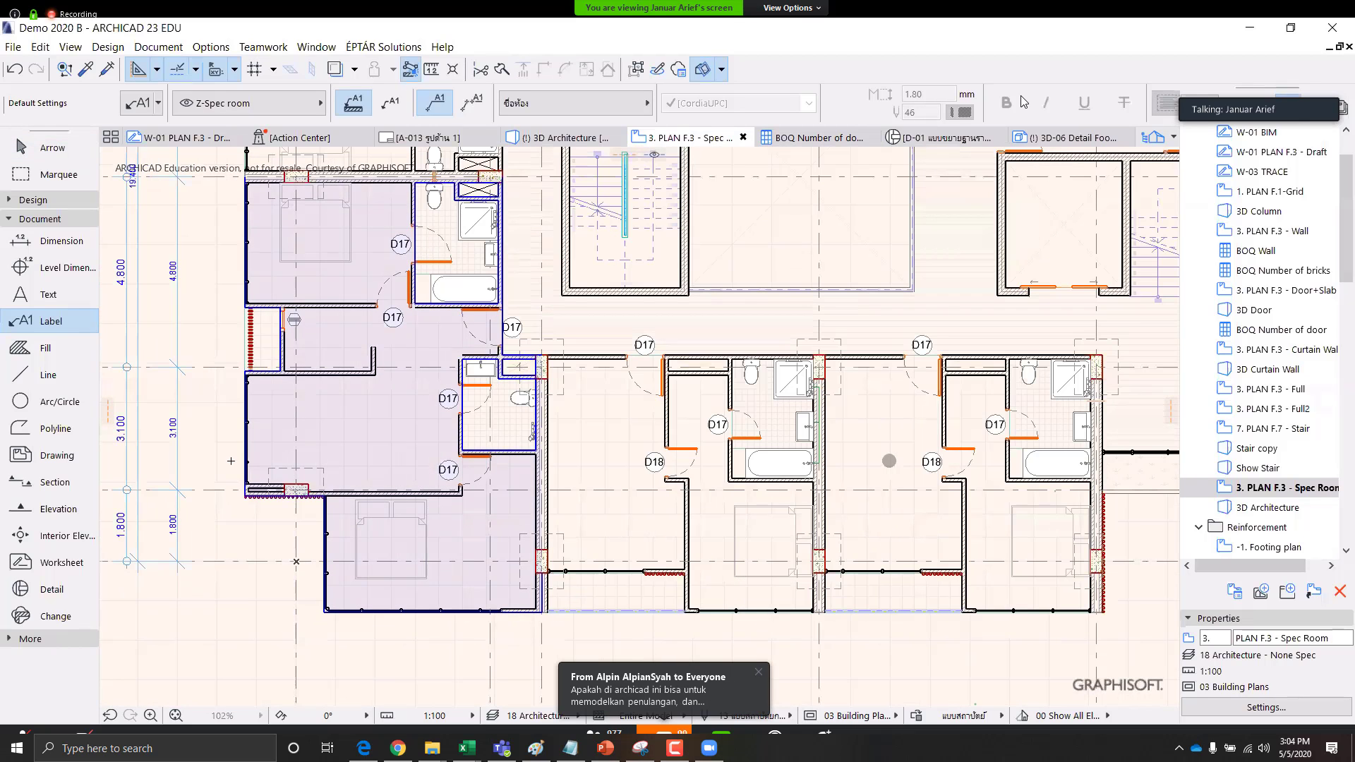
{"action": "left_click", "coordinate": [432, 482]}
{"action": "middle_click_drag", "start_coordinate": [469, 555], "coordinate": [442, 490]}
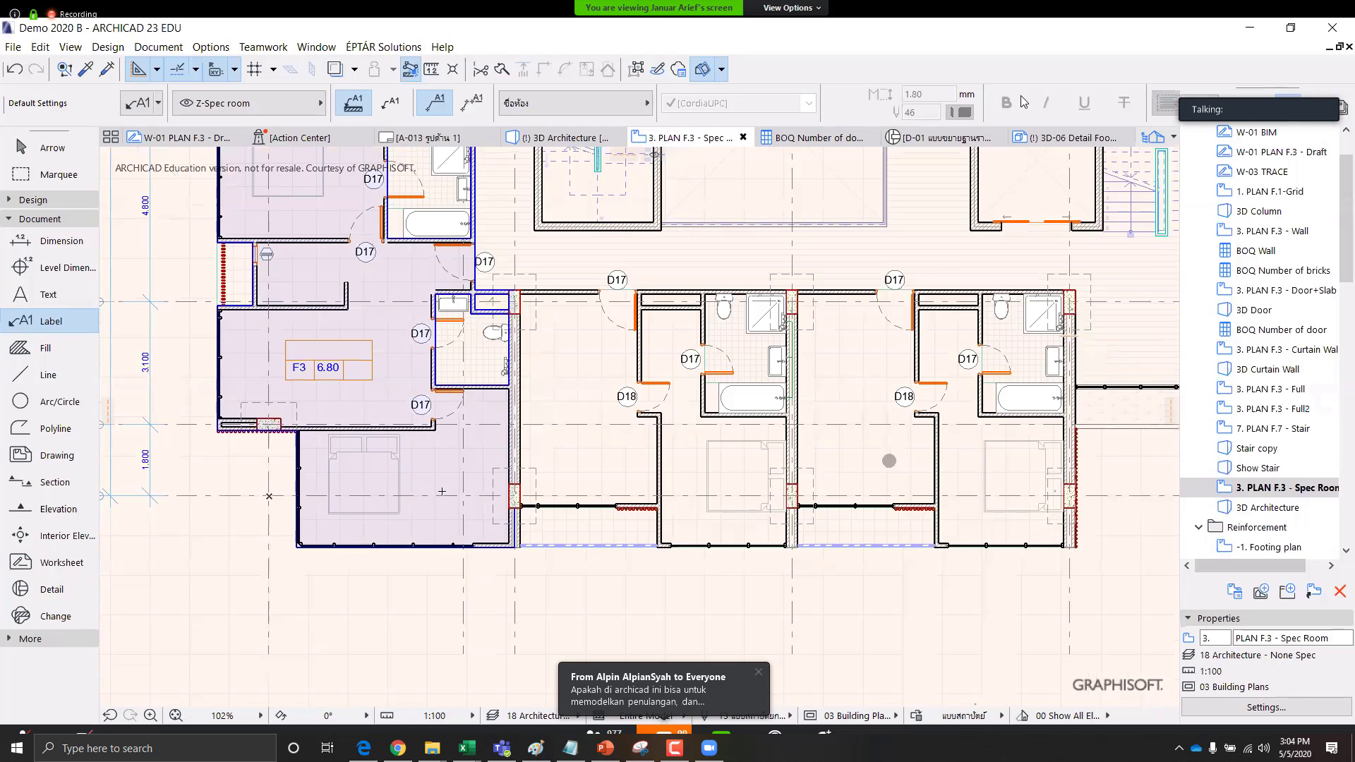
{"action": "left_click", "coordinate": [443, 488]}
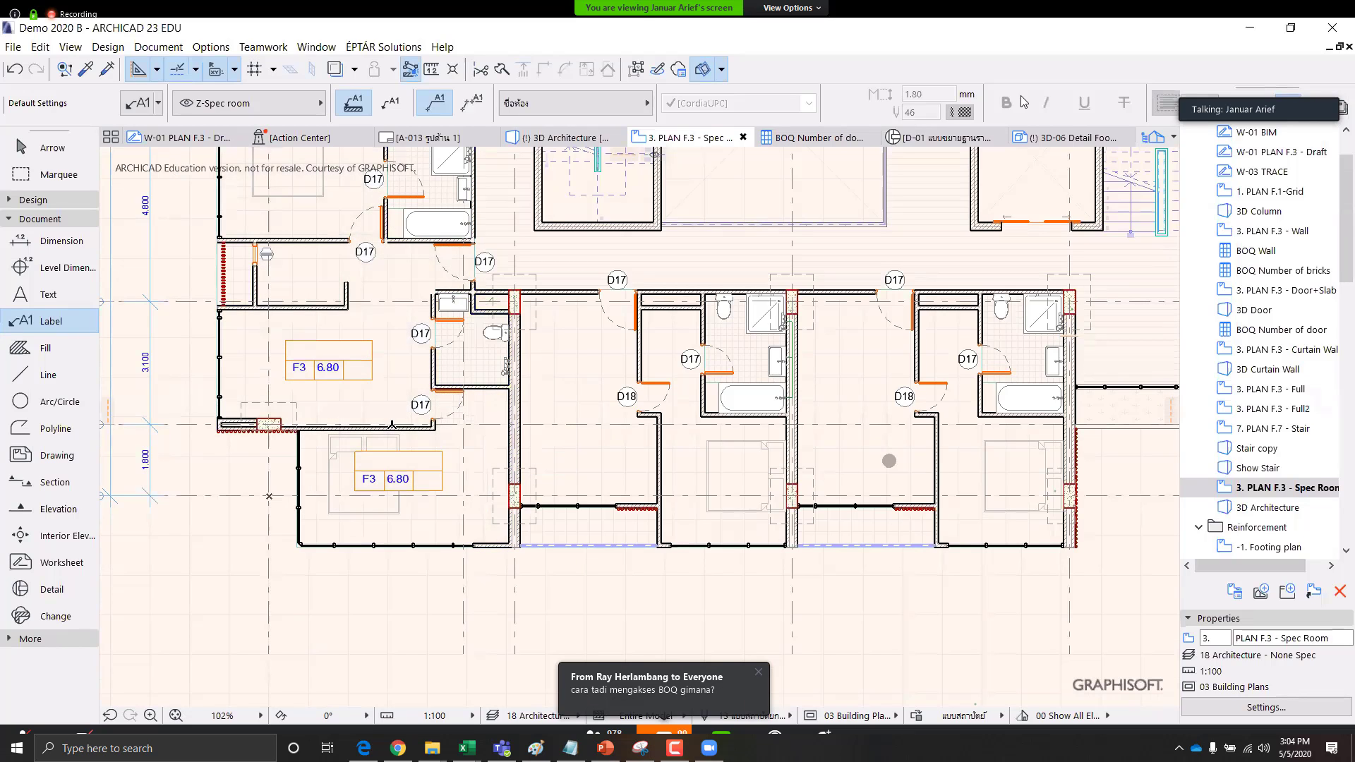
Add a text block reading "Living Room" in the empty upper row of the large room's spec label
{"action": "left_click", "coordinate": [68, 296]}
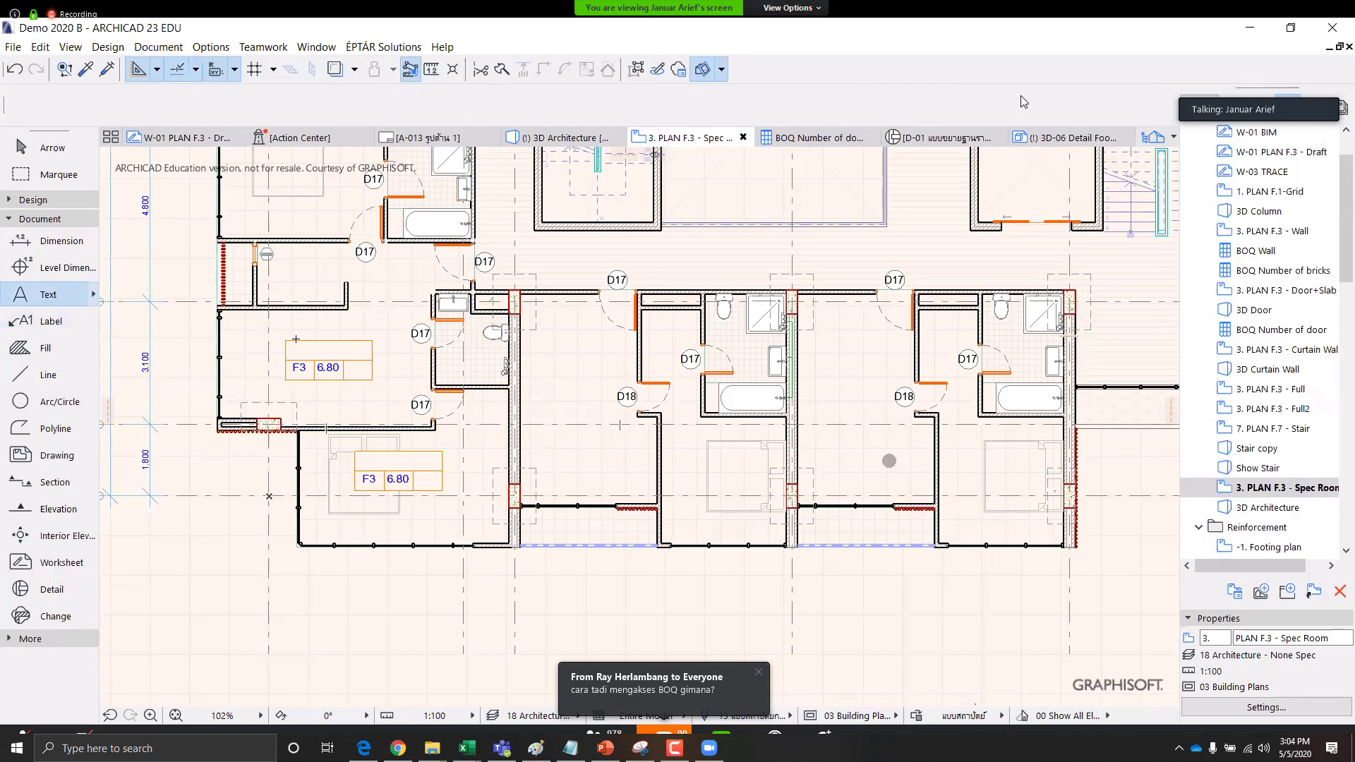
{"action": "left_click", "coordinate": [285, 340]}
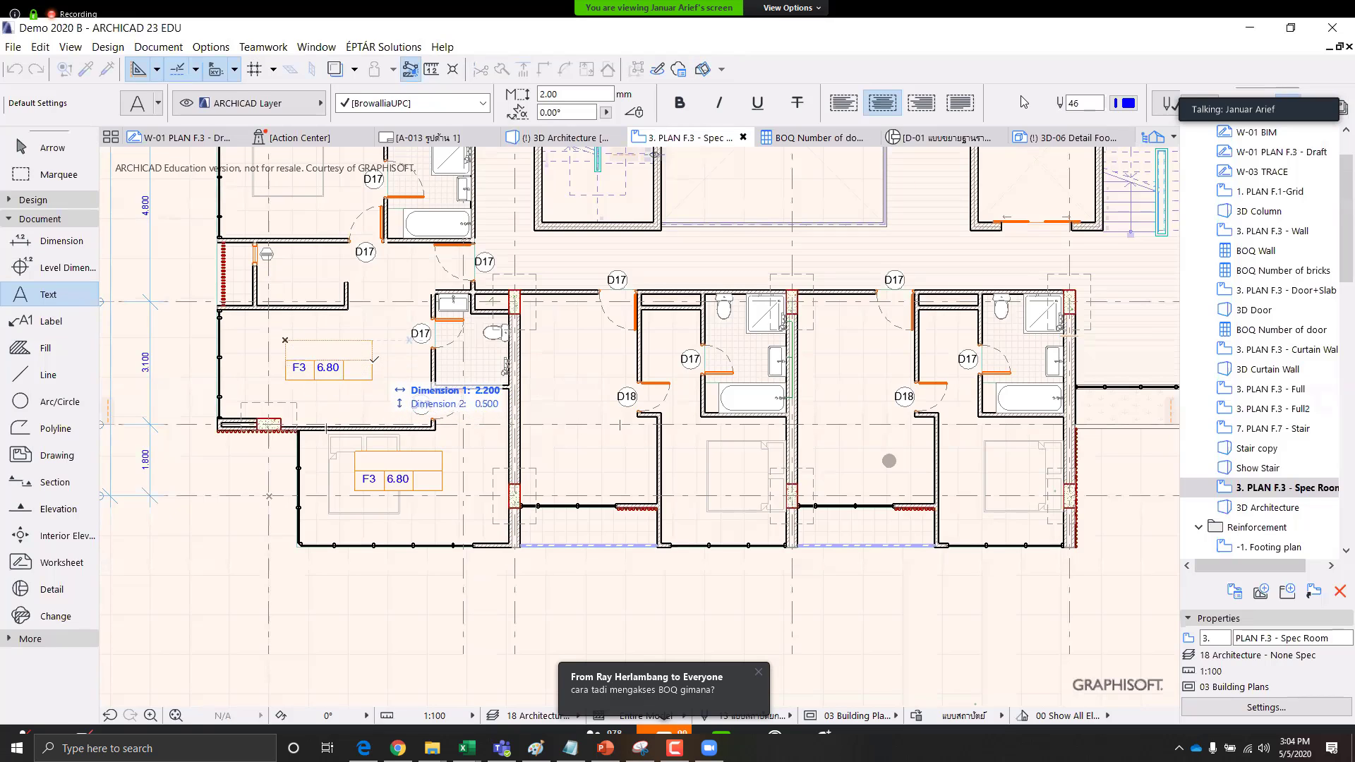
{"action": "left_click", "coordinate": [372, 360]}
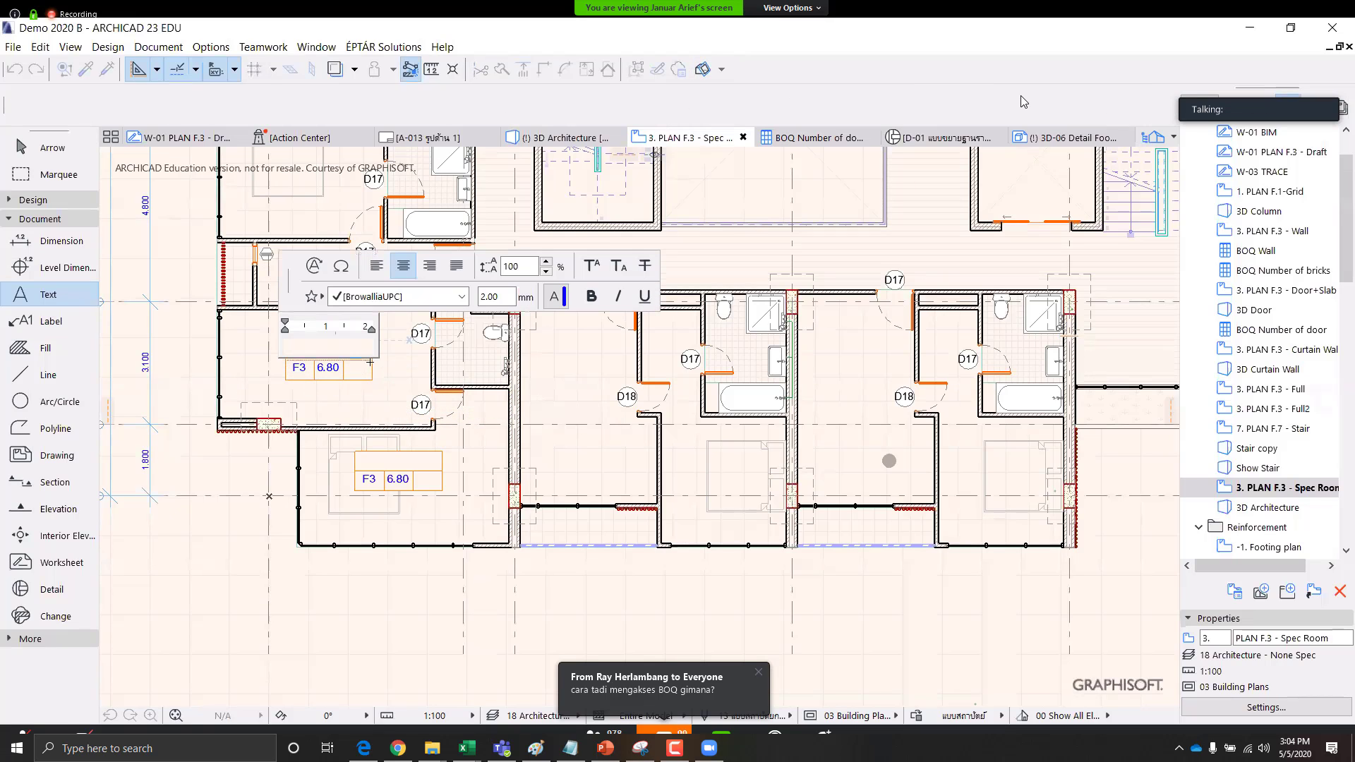
{"action": "type", "text": "Living "}
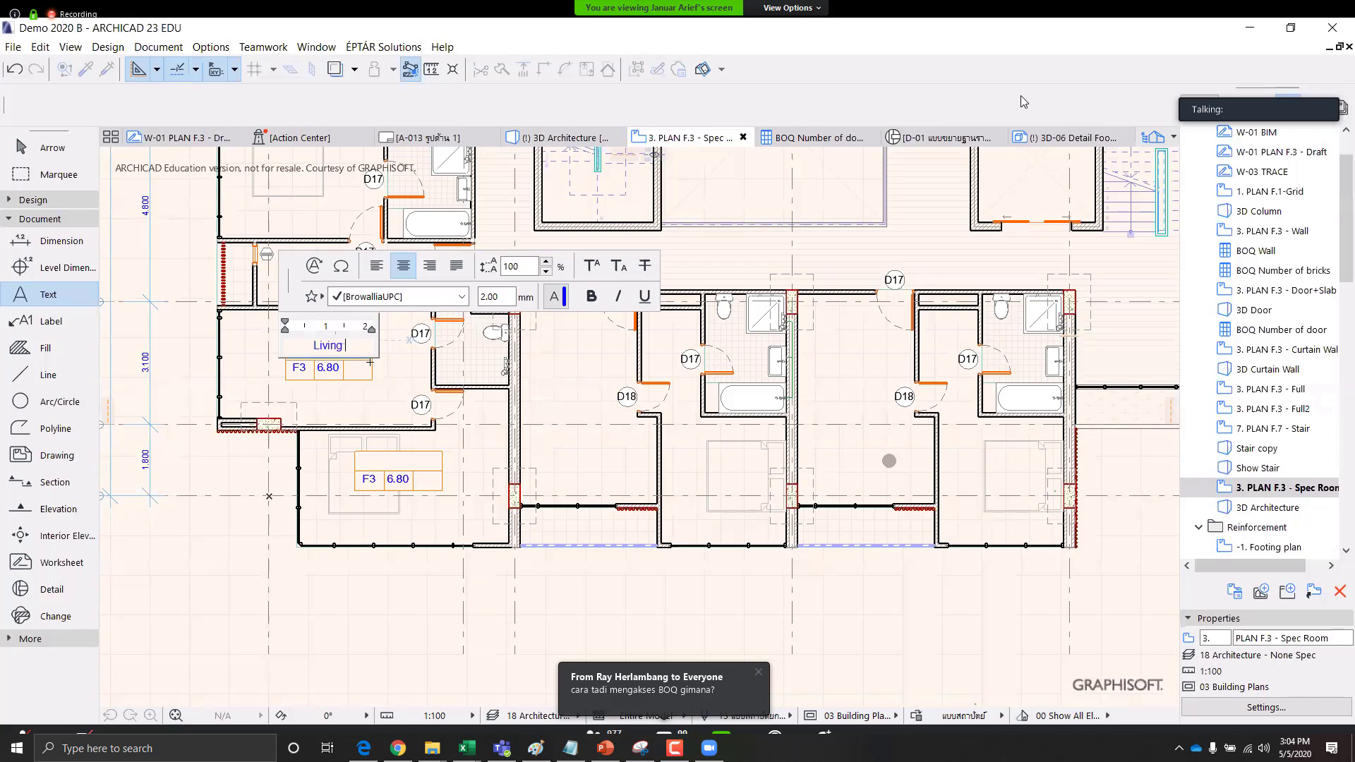
{"action": "type", "text": "Room"}
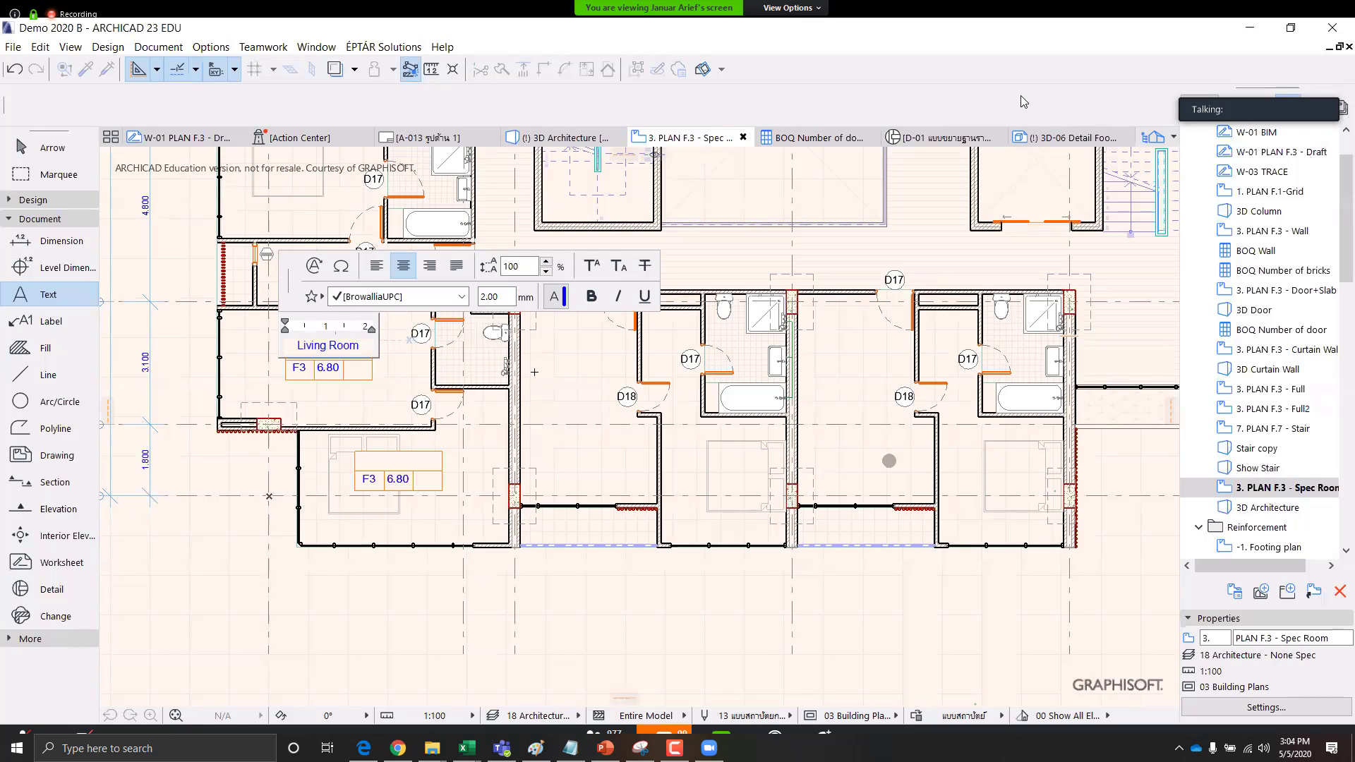
{"action": "left_click", "coordinate": [411, 366]}
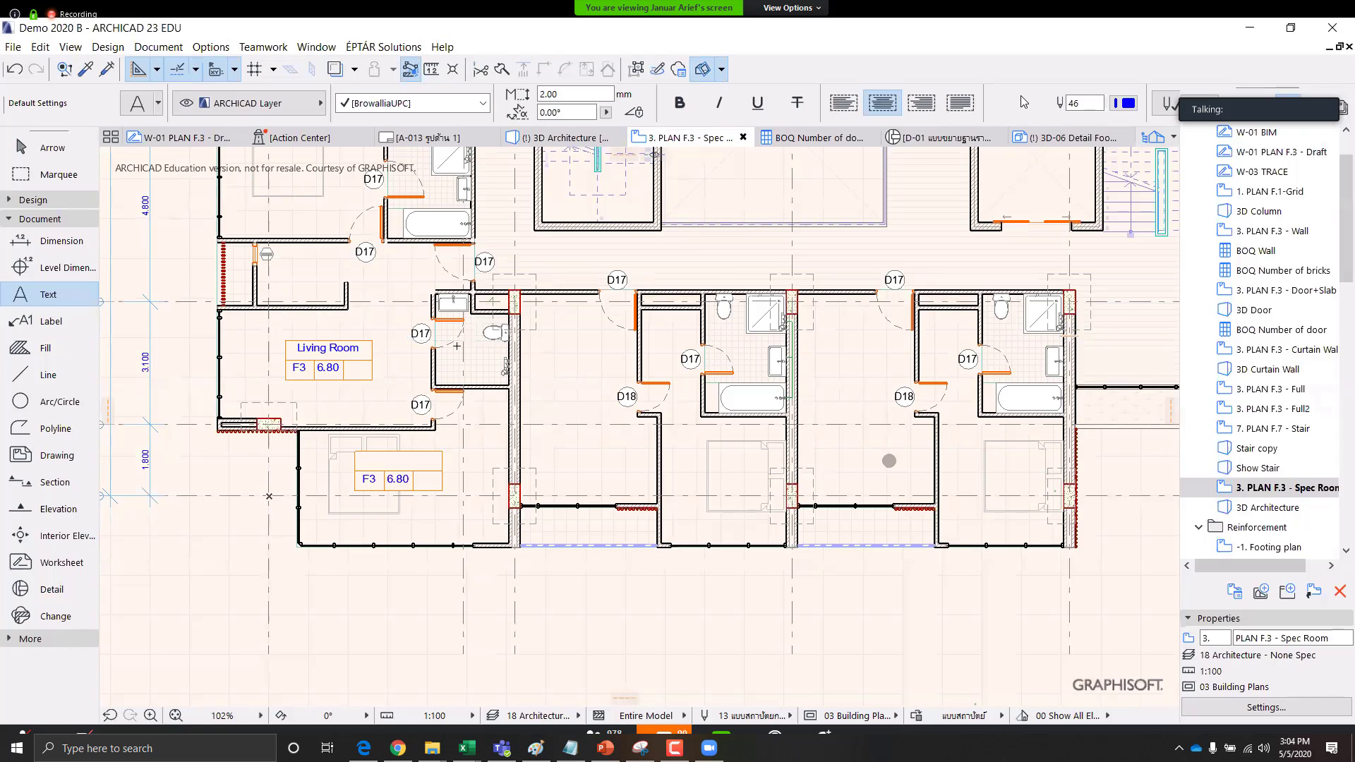
Select the Living Room spec label and examine its floor and elevation fields up close
{"action": "scroll", "coordinate": [344, 399], "scroll_direction": "up", "scroll_amount": 2}
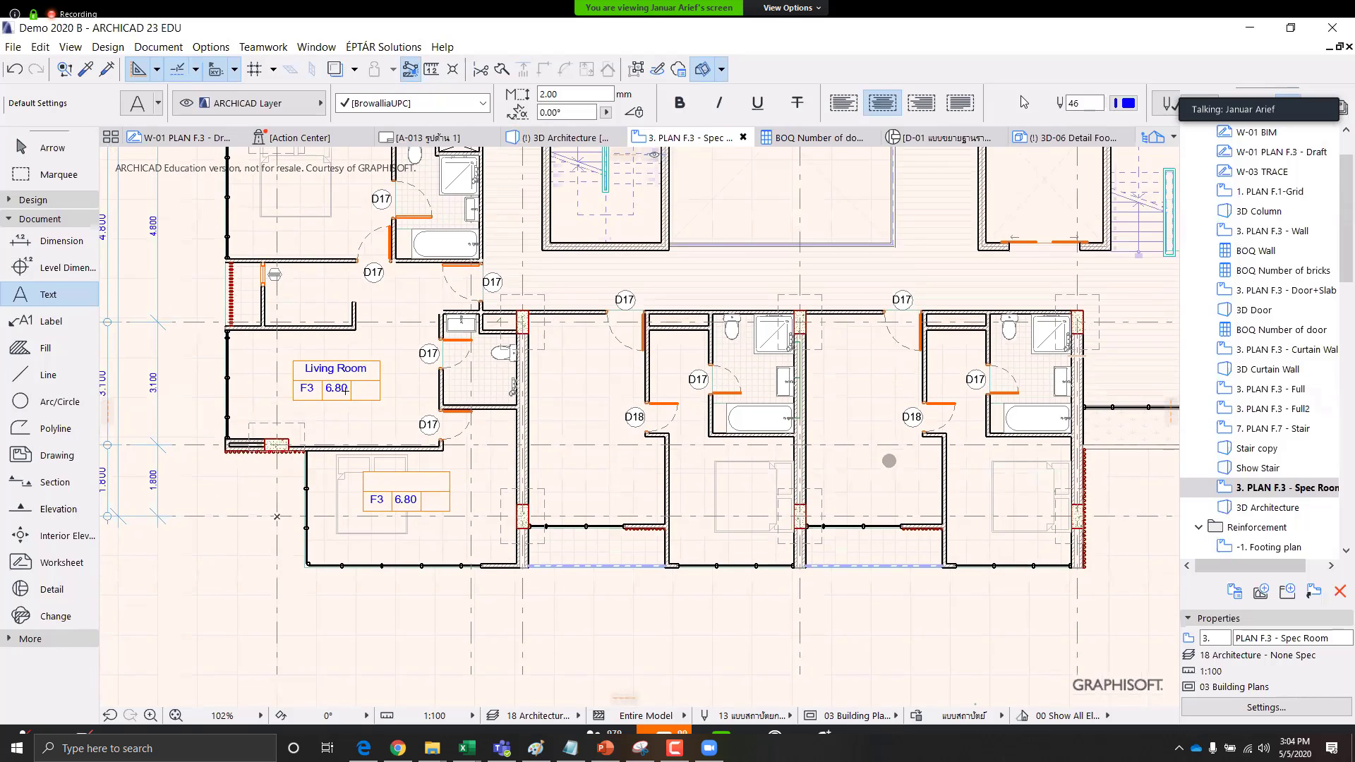
{"action": "scroll", "coordinate": [345, 389], "scroll_direction": "up", "scroll_amount": 3}
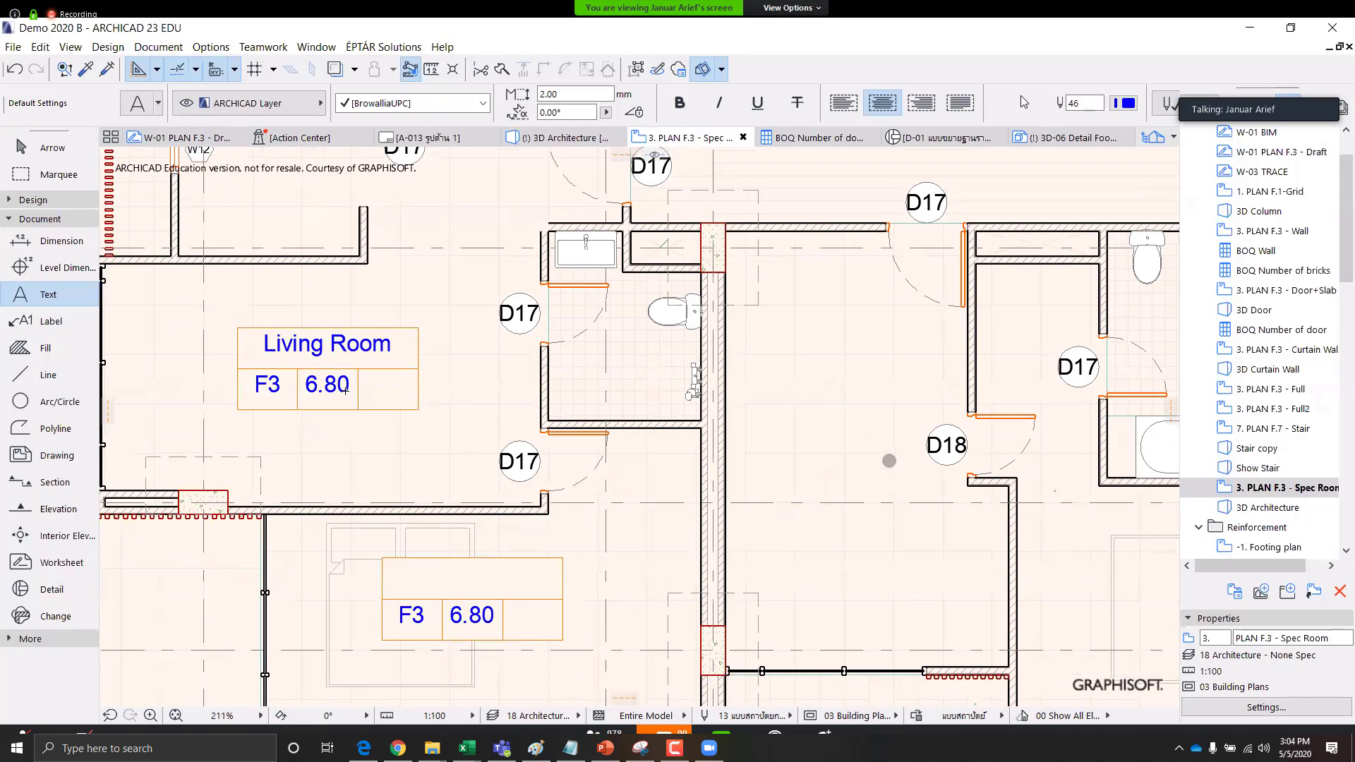
{"action": "left_click", "coordinate": [46, 157]}
{"action": "left_click", "coordinate": [323, 405]}
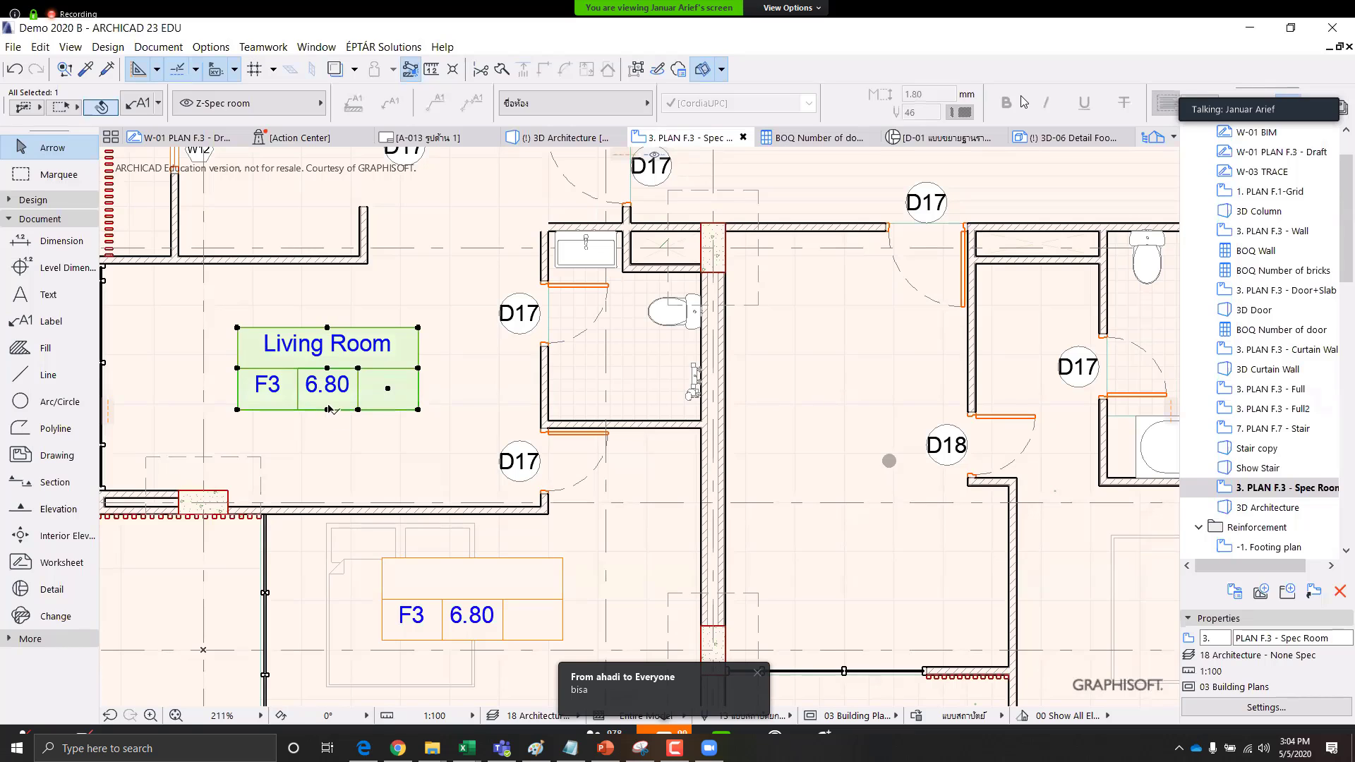
{"action": "scroll", "coordinate": [326, 406], "scroll_direction": "down", "scroll_amount": 3}
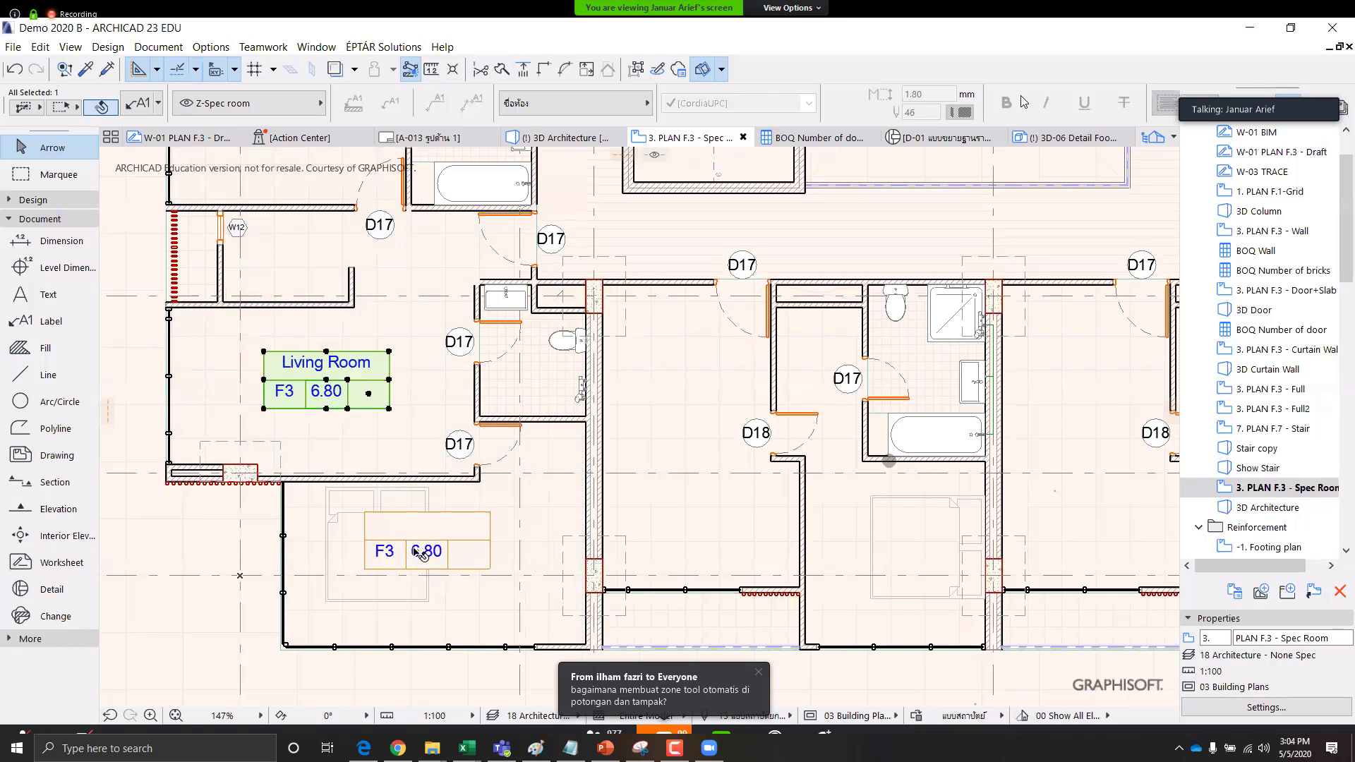
Select the corner apartment's floor slab and set its offset to home storey to 0.100, checking both room labels
{"action": "key", "text": "ctrl+a"}
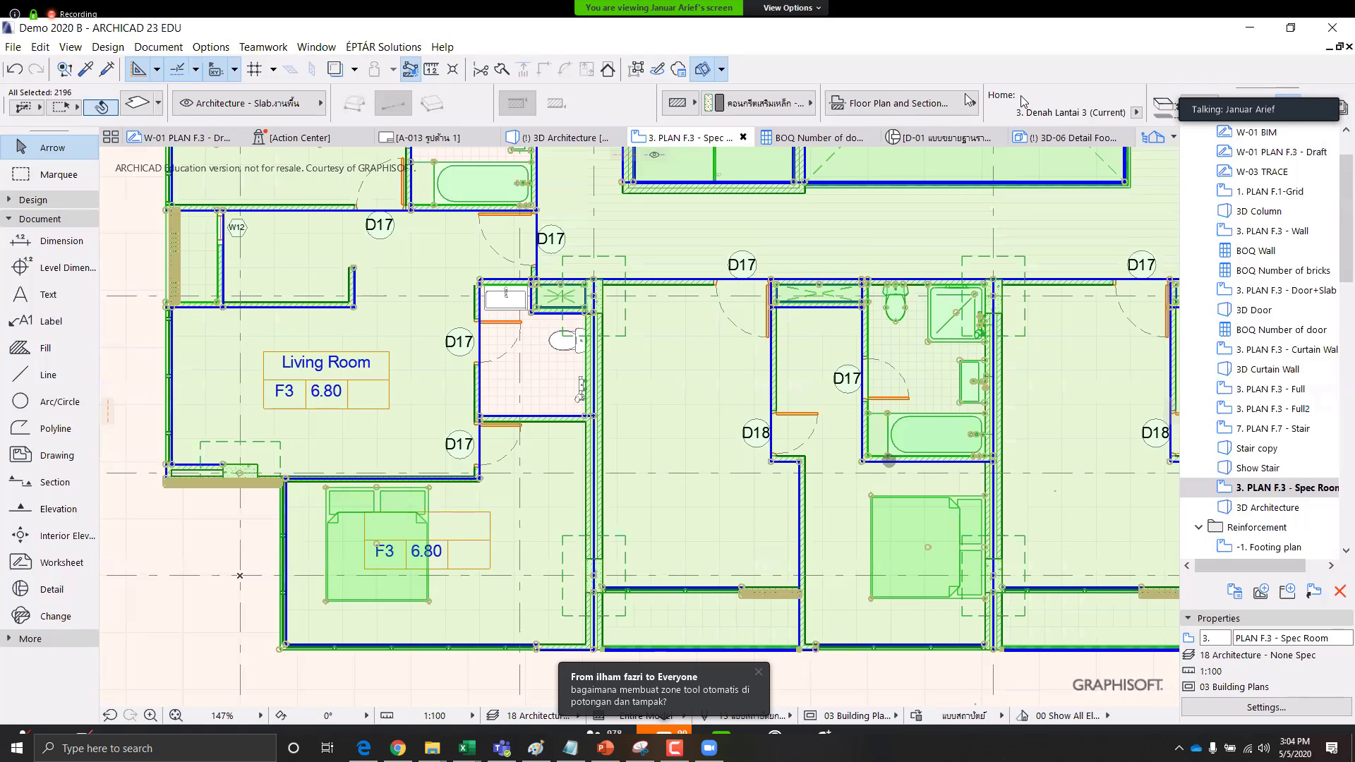
{"action": "left_click", "coordinate": [429, 679]}
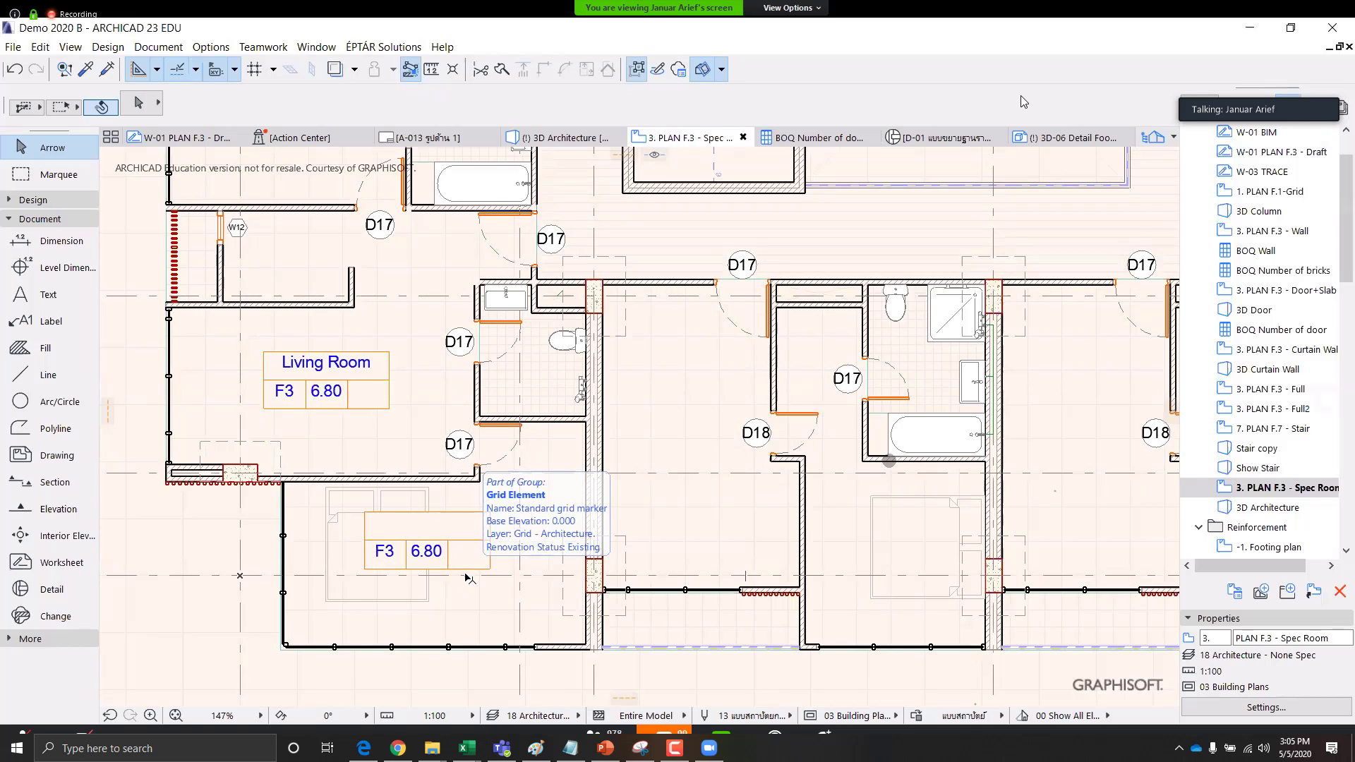
{"action": "left_click", "coordinate": [471, 603]}
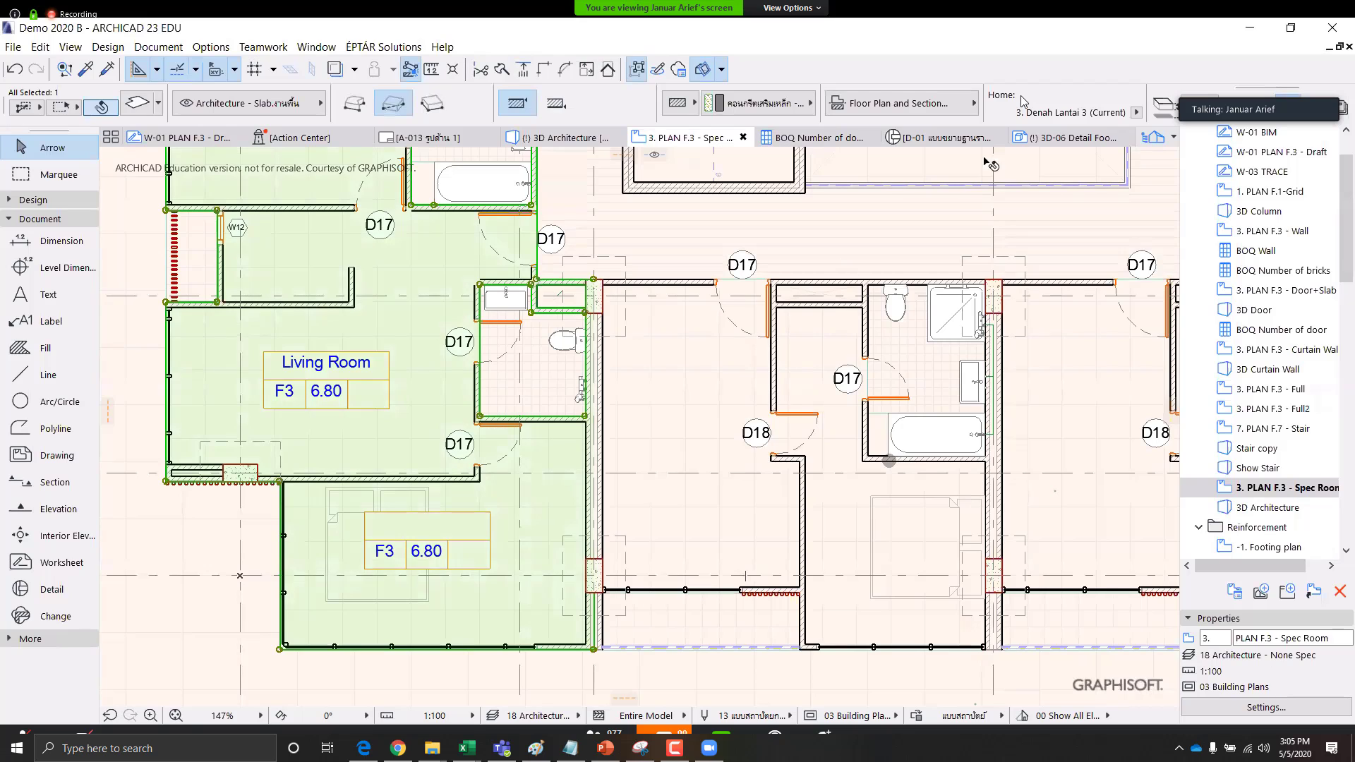
{"action": "scroll", "coordinate": [1045, 99], "scroll_direction": "down", "scroll_amount": 5}
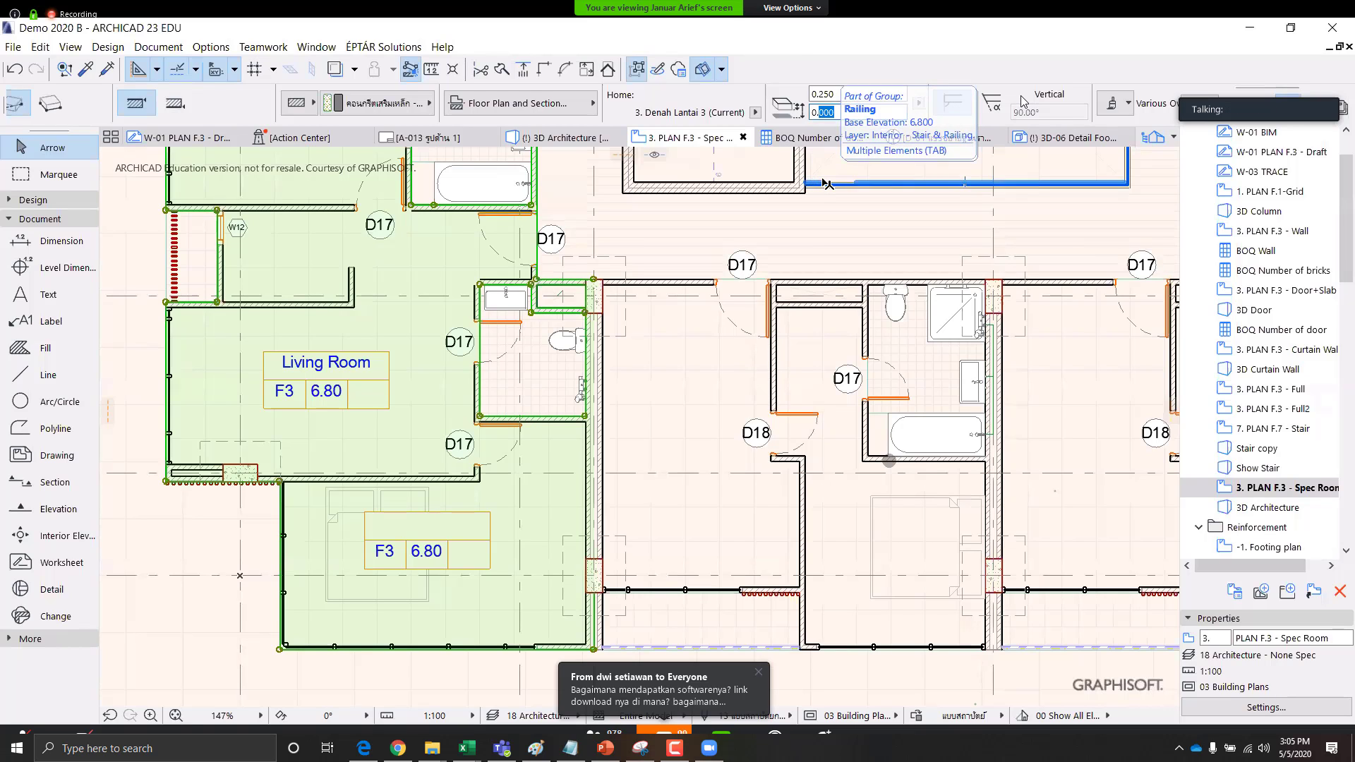
{"action": "type", "text": "0.100"}
{"action": "key", "text": "Return"}
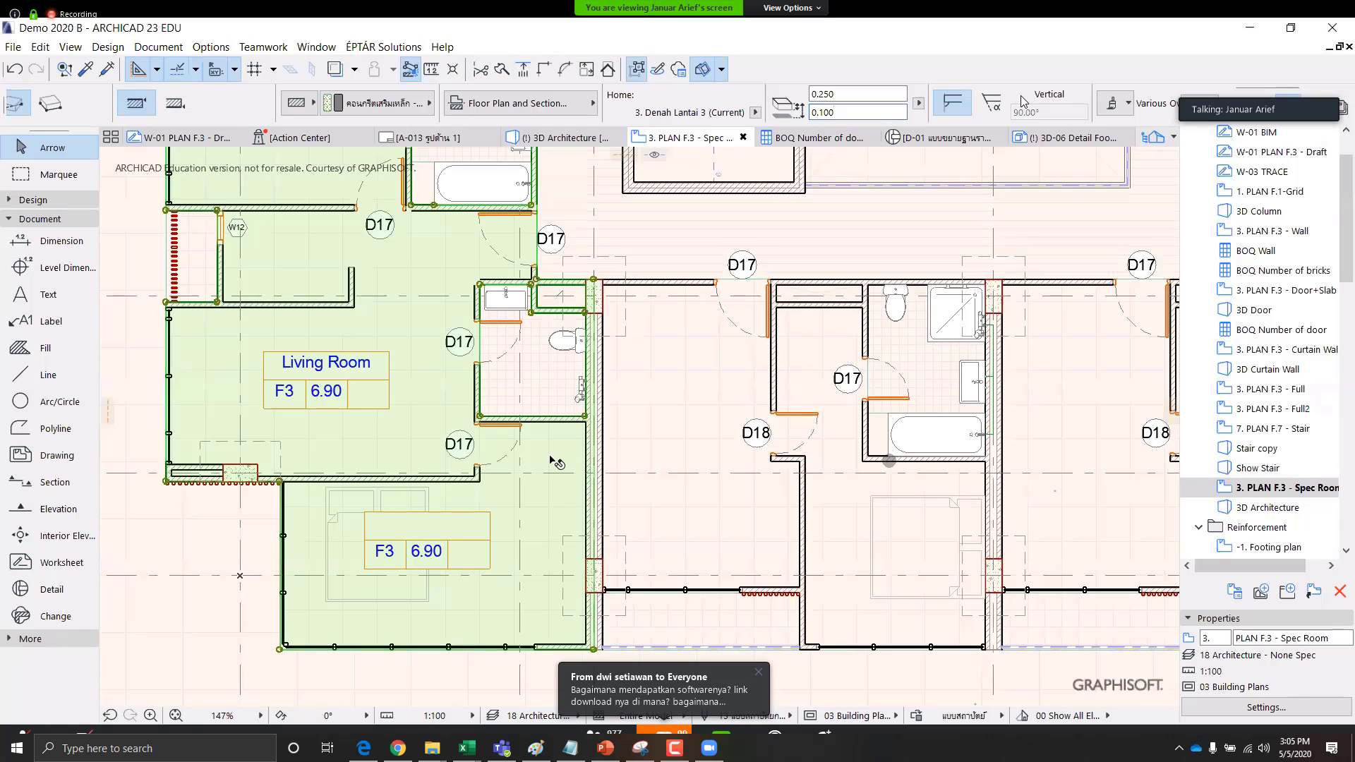
{"action": "scroll", "coordinate": [422, 550], "scroll_direction": "up", "scroll_amount": 4}
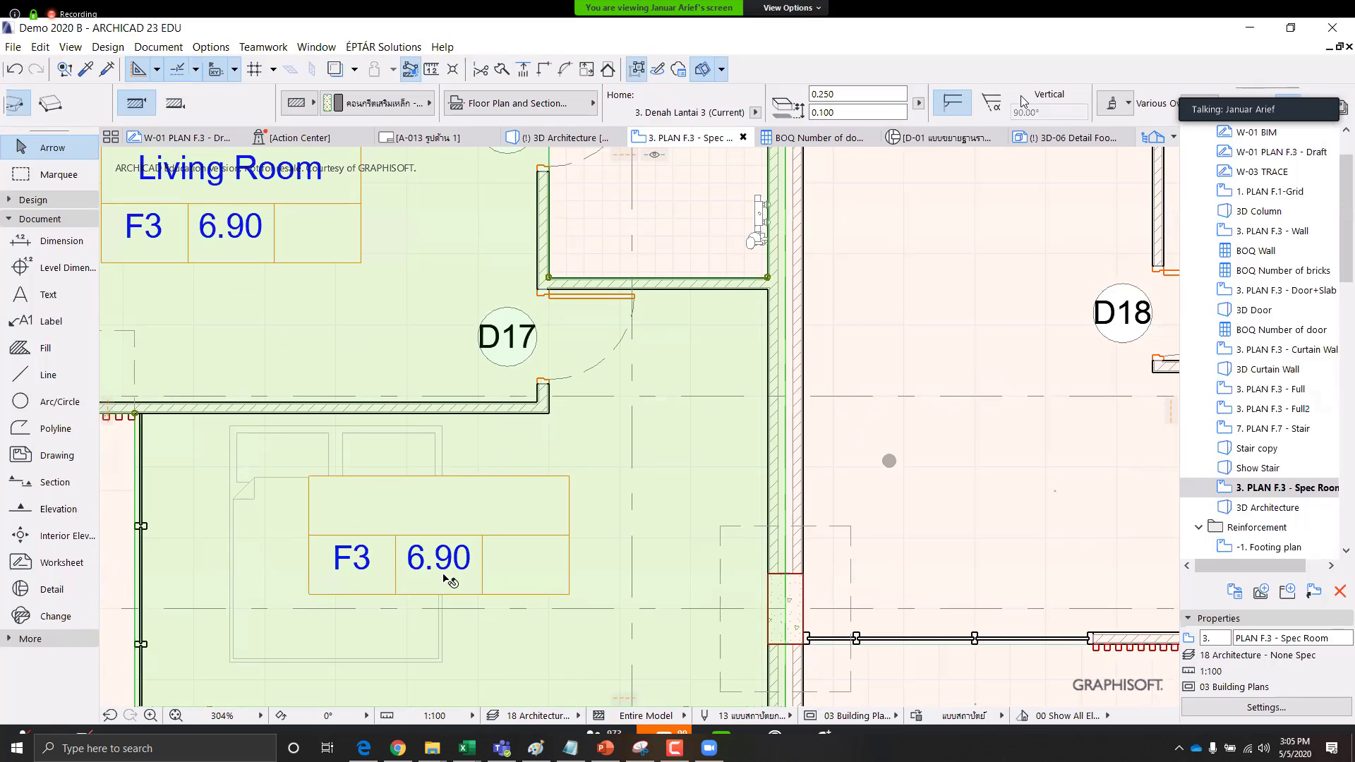
{"action": "scroll", "coordinate": [484, 505], "scroll_direction": "down", "scroll_amount": 4}
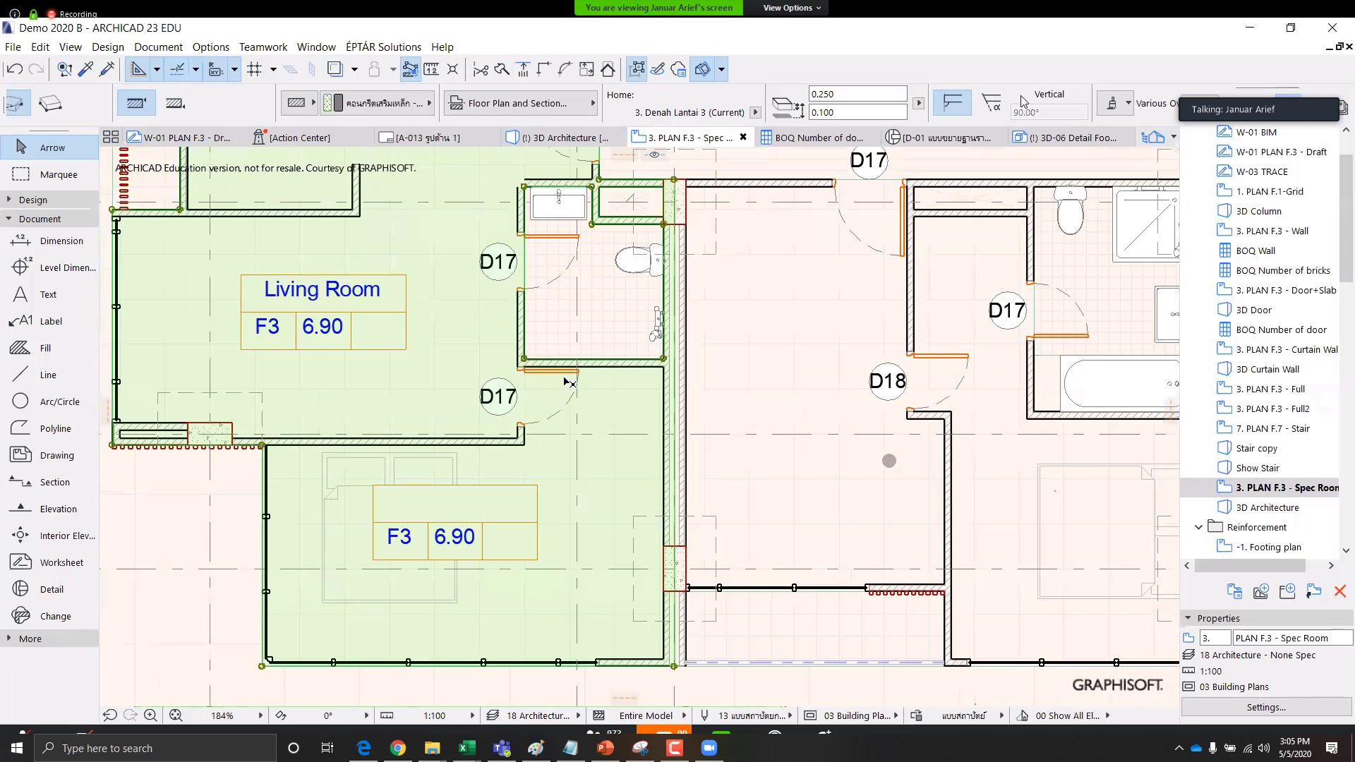
{"action": "scroll", "coordinate": [492, 325], "scroll_direction": "down", "scroll_amount": 5}
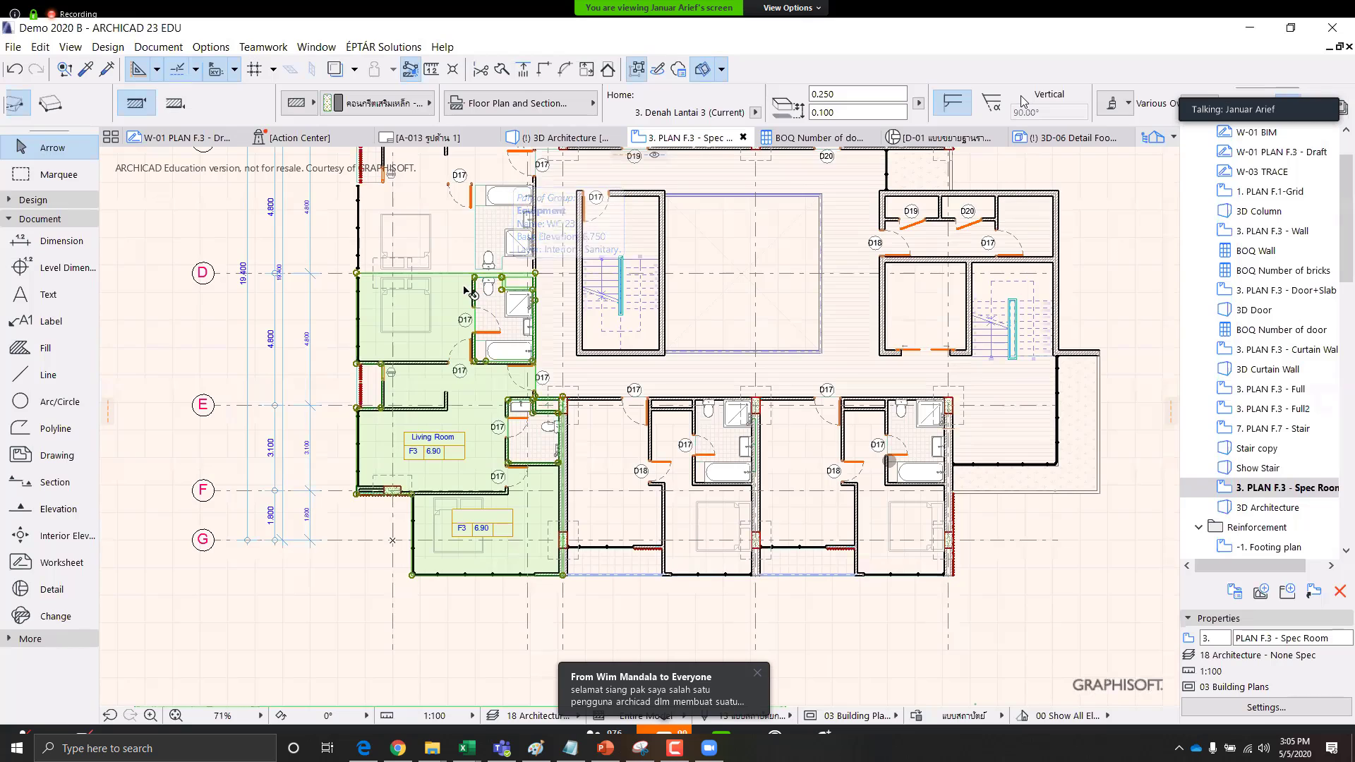
Reset the corner apartment slab's offset to home storey to 0.000 and check the room labels
{"action": "mouse_move", "coordinate": [465, 293]}
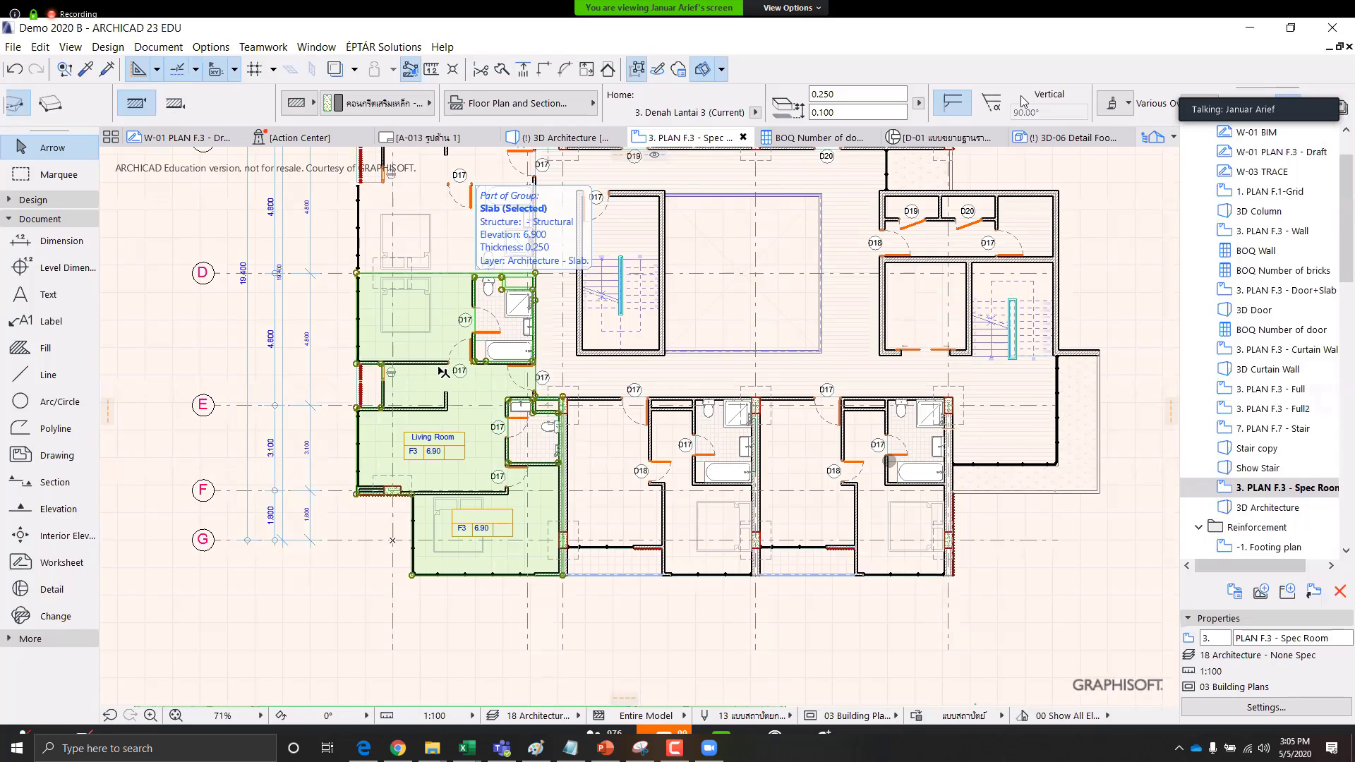
{"action": "left_click", "coordinate": [849, 113]}
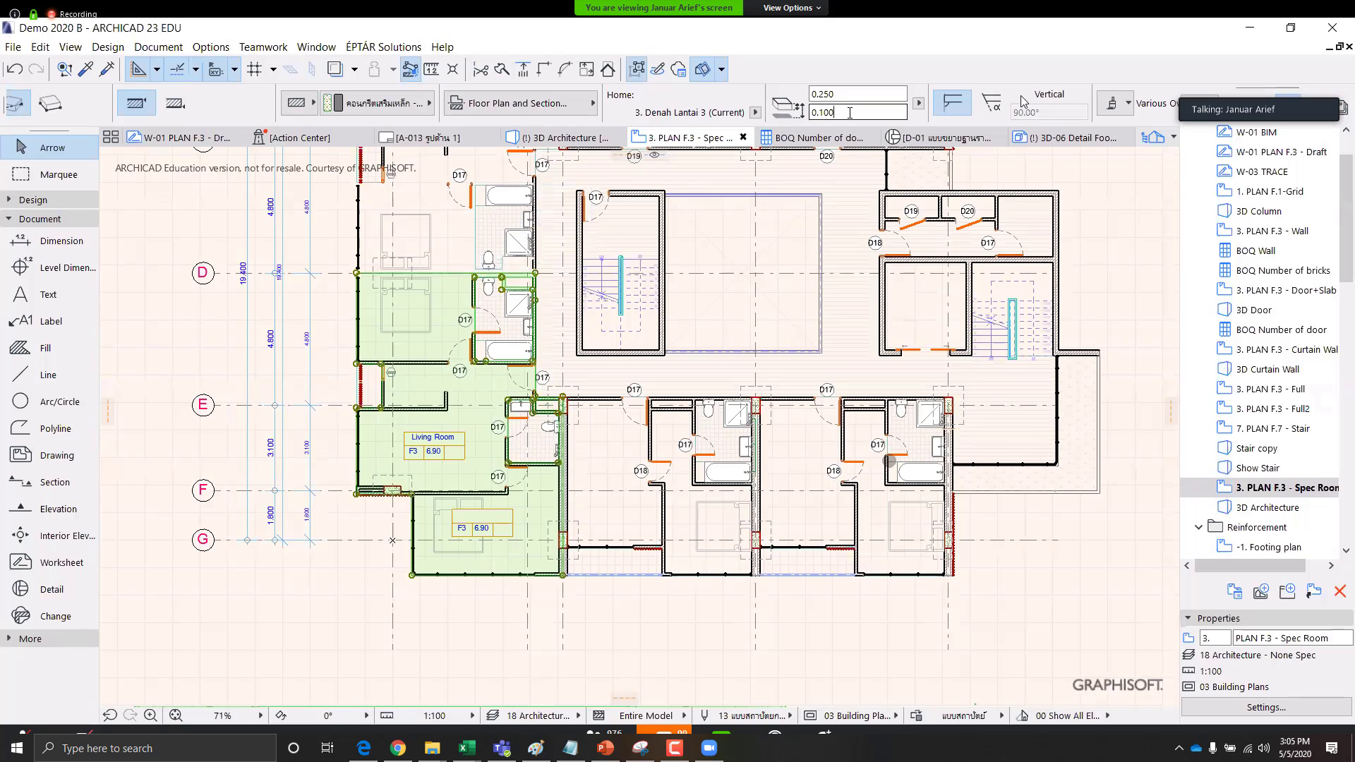
{"action": "key", "text": "ctrl+shift+Left"}
{"action": "type", "text": "0"}
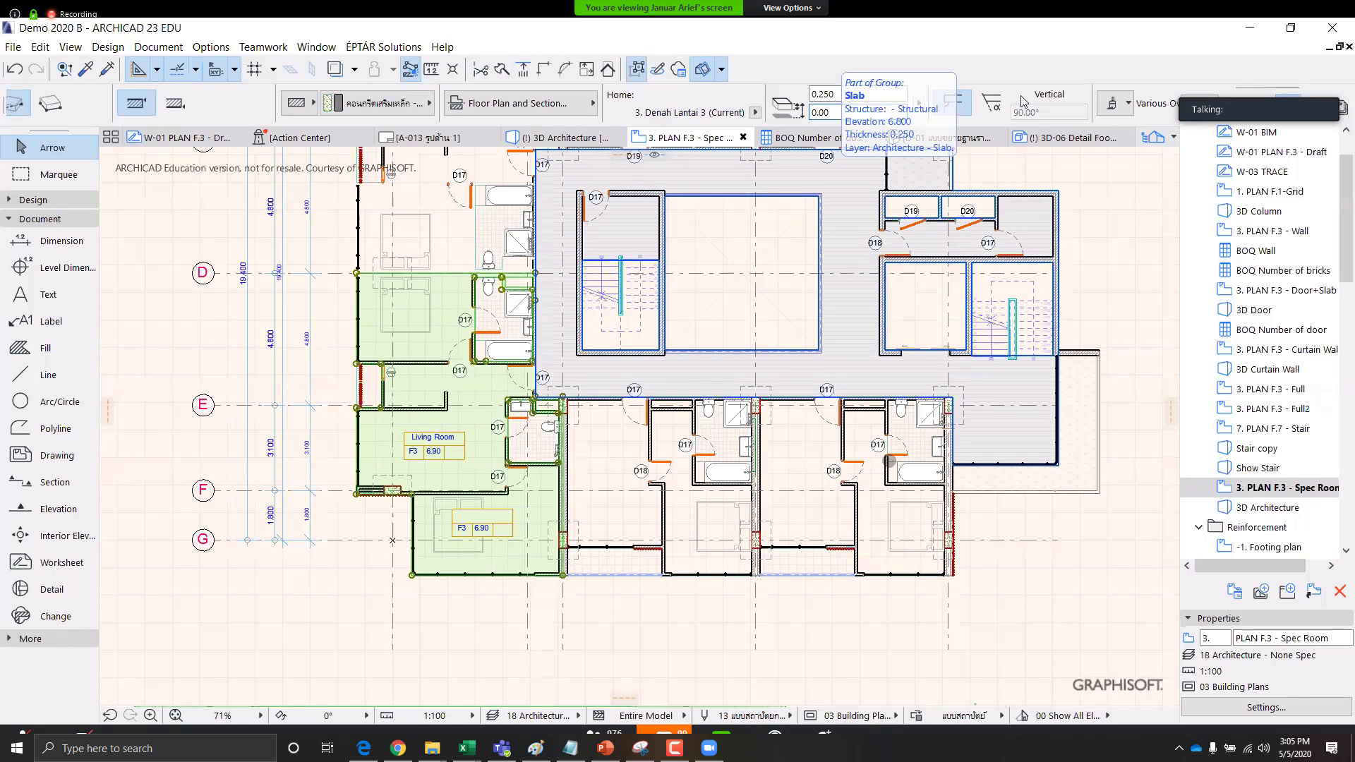
{"action": "type", "text": "0"}
{"action": "key", "text": "Return"}
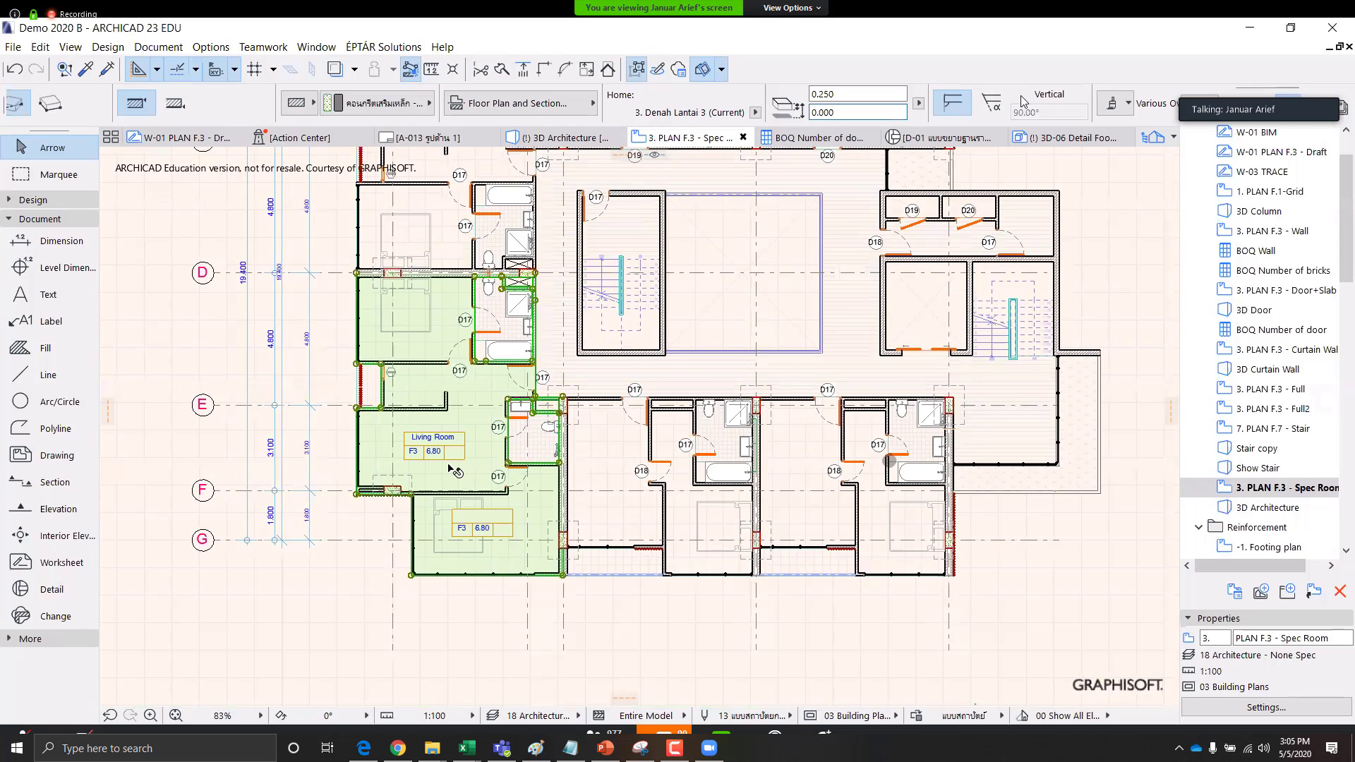
{"action": "scroll", "coordinate": [455, 471], "scroll_direction": "up", "scroll_amount": 3}
{"action": "scroll", "coordinate": [512, 430], "scroll_direction": "down", "scroll_amount": 7}
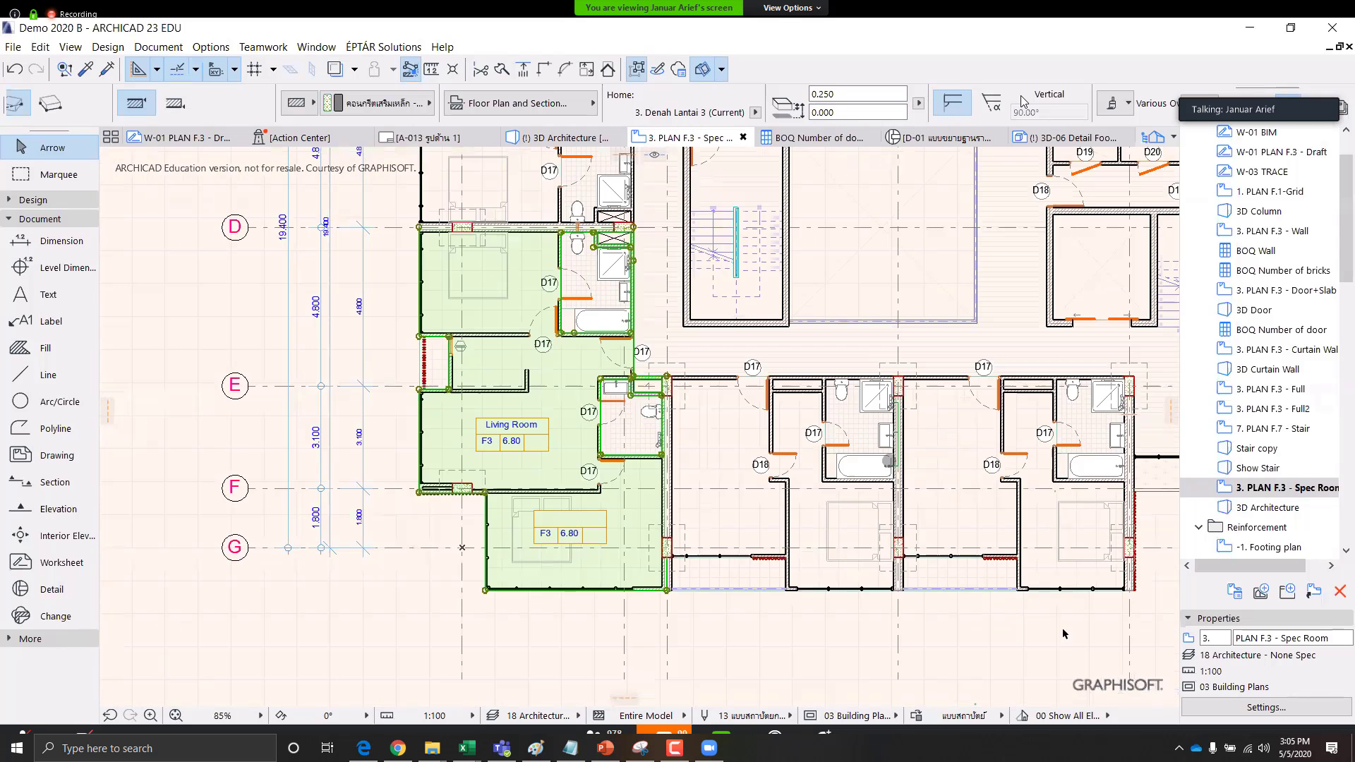
Deselect the slab and load the **SECTION favorite for the Section tool with the whole floor plan in view
{"action": "middle_click_drag", "start_coordinate": [504, 402], "coordinate": [708, 422]}
{"action": "scroll", "coordinate": [708, 422], "scroll_direction": "down", "scroll_amount": 1}
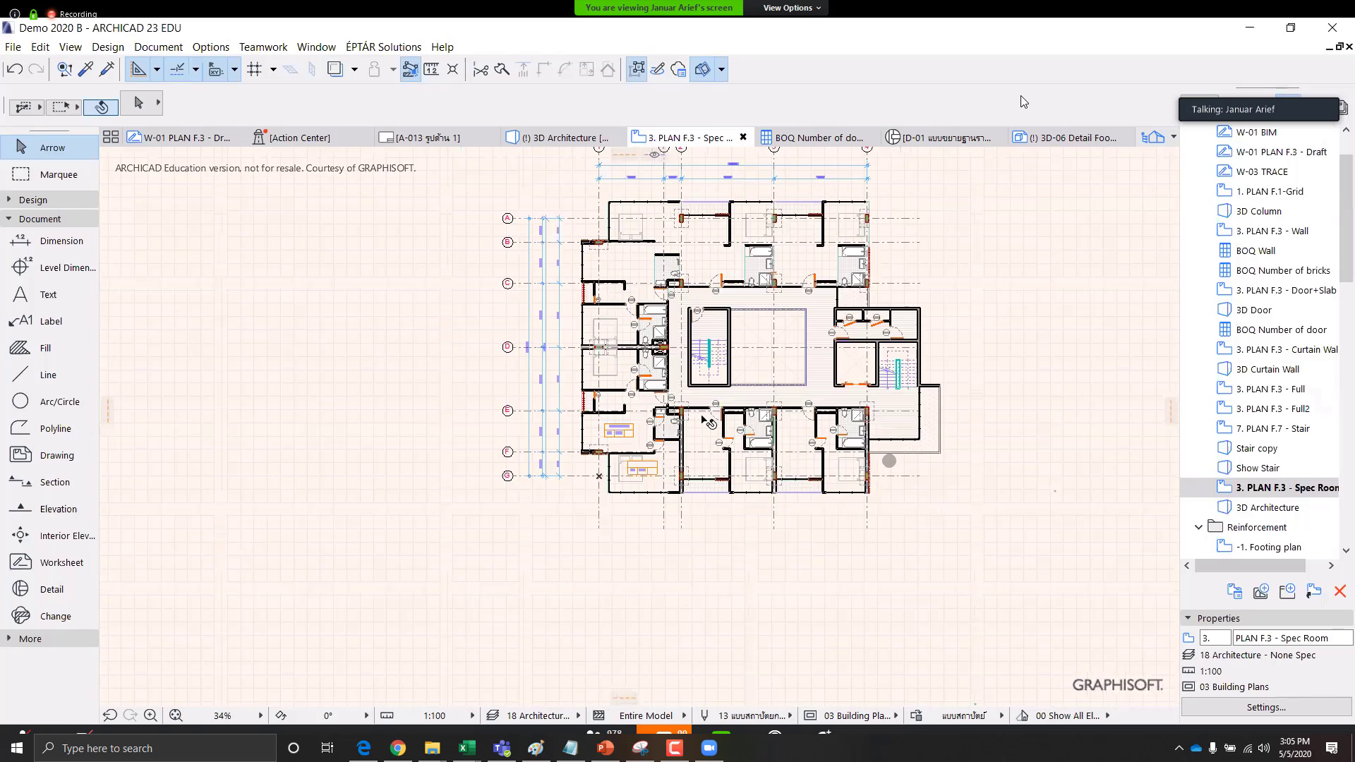
{"action": "scroll", "coordinate": [698, 414], "scroll_direction": "up", "scroll_amount": 2}
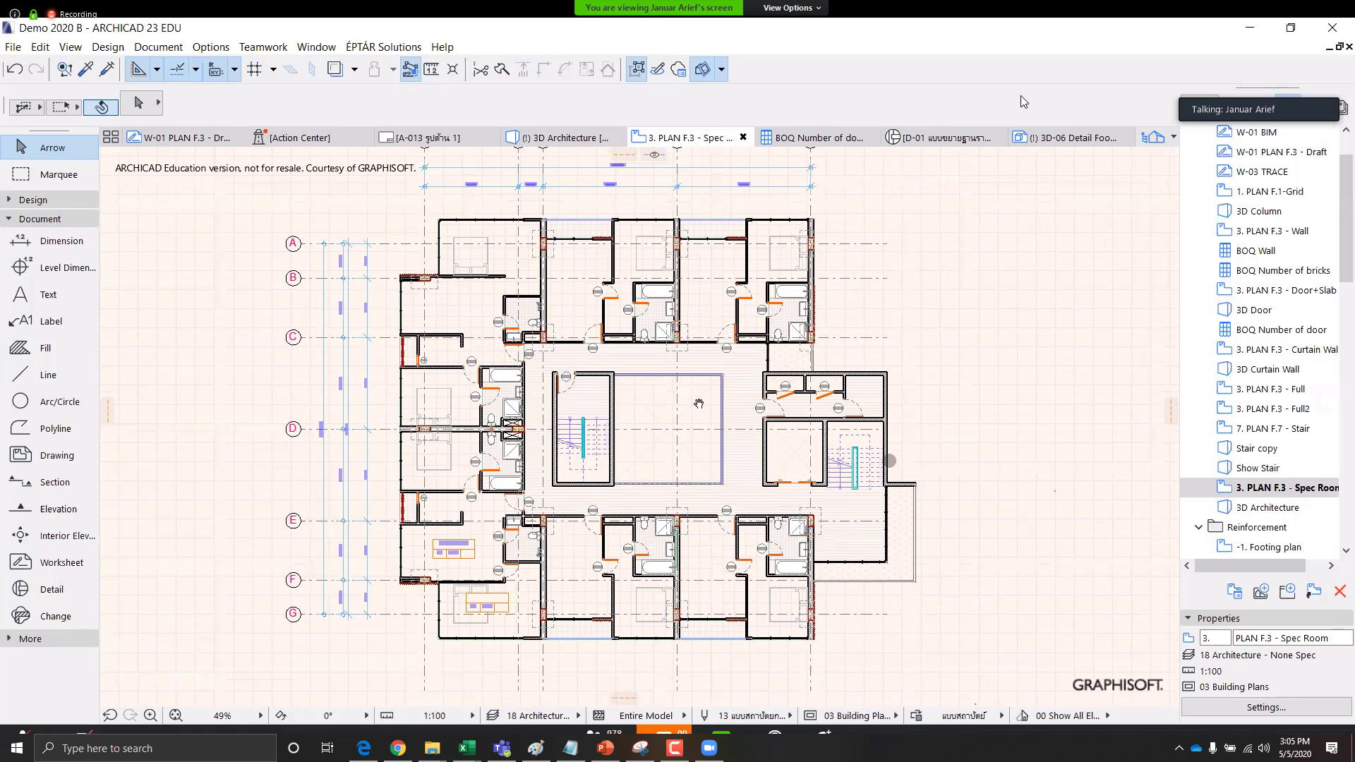
{"action": "middle_click_drag", "start_coordinate": [693, 414], "coordinate": [691, 428]}
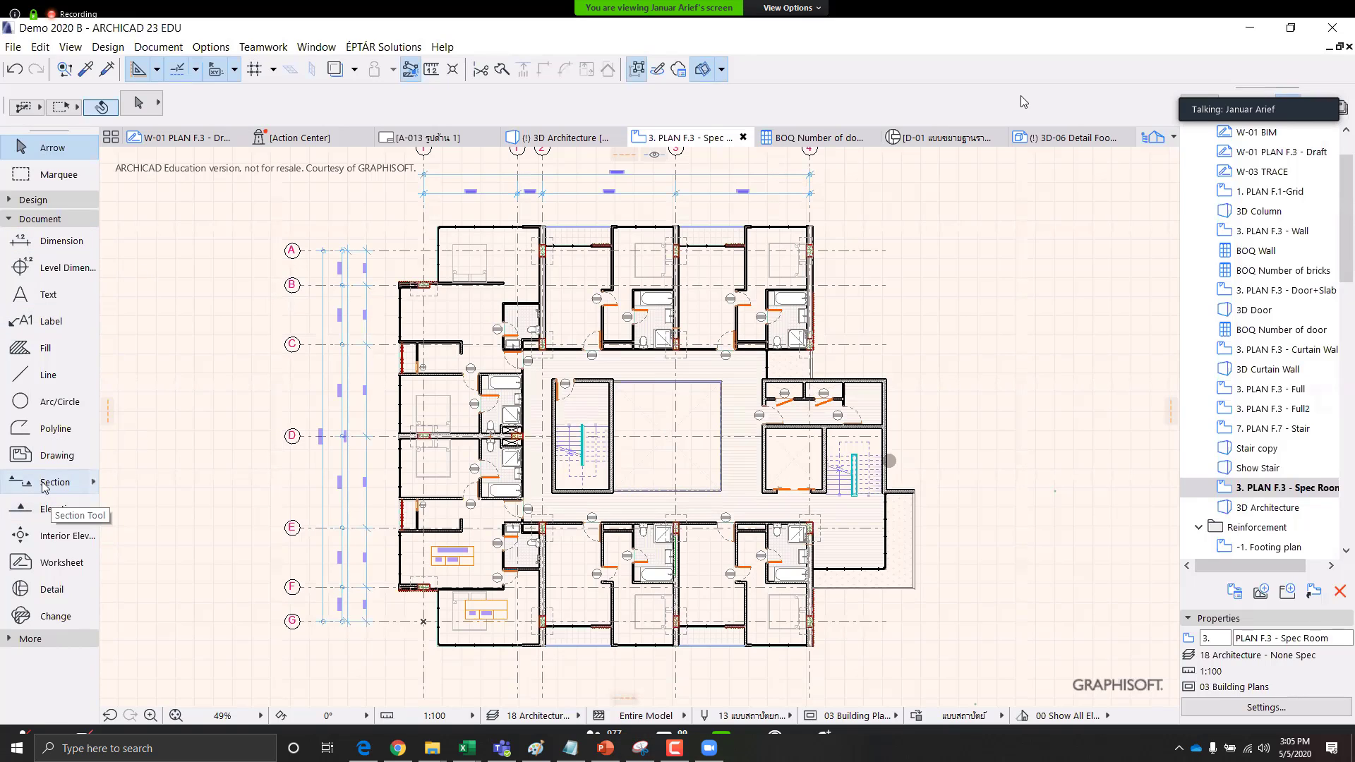
{"action": "left_click", "coordinate": [93, 485]}
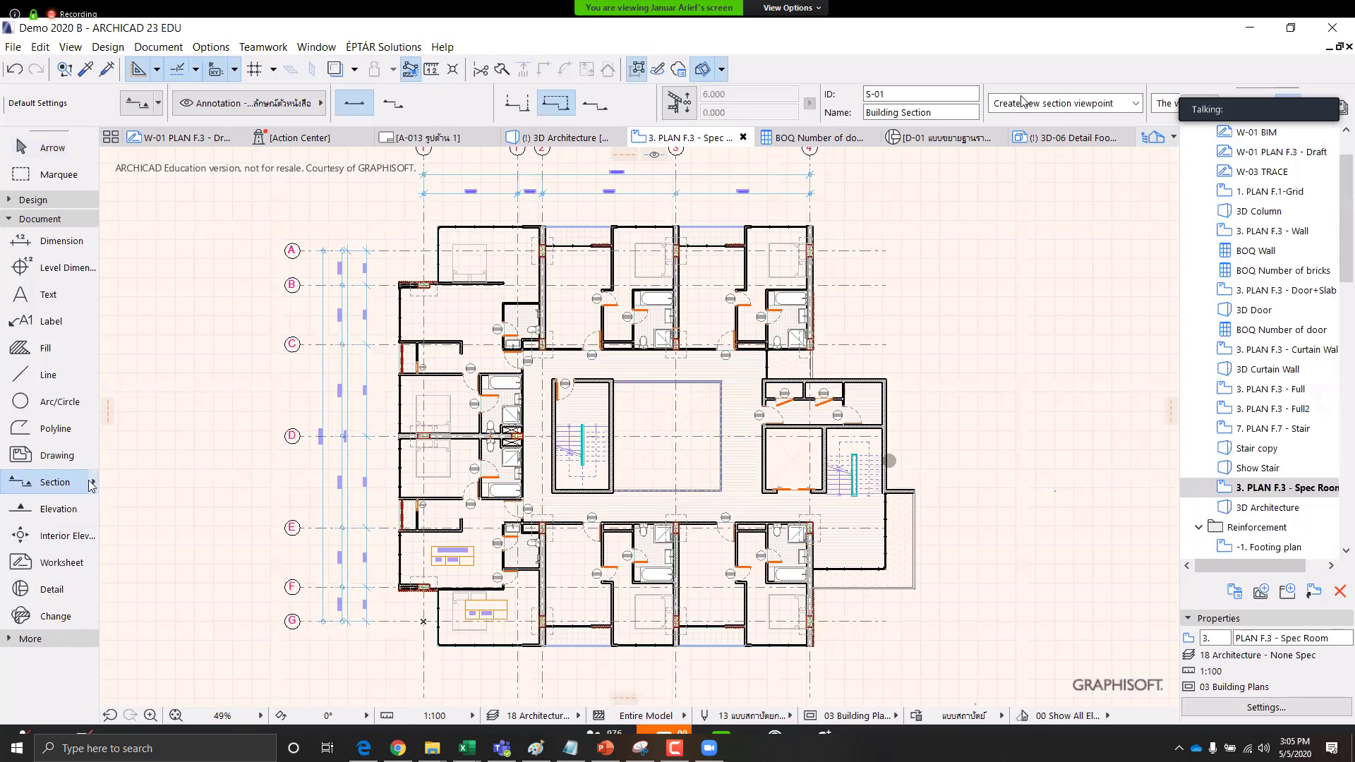
{"action": "left_click", "coordinate": [91, 484]}
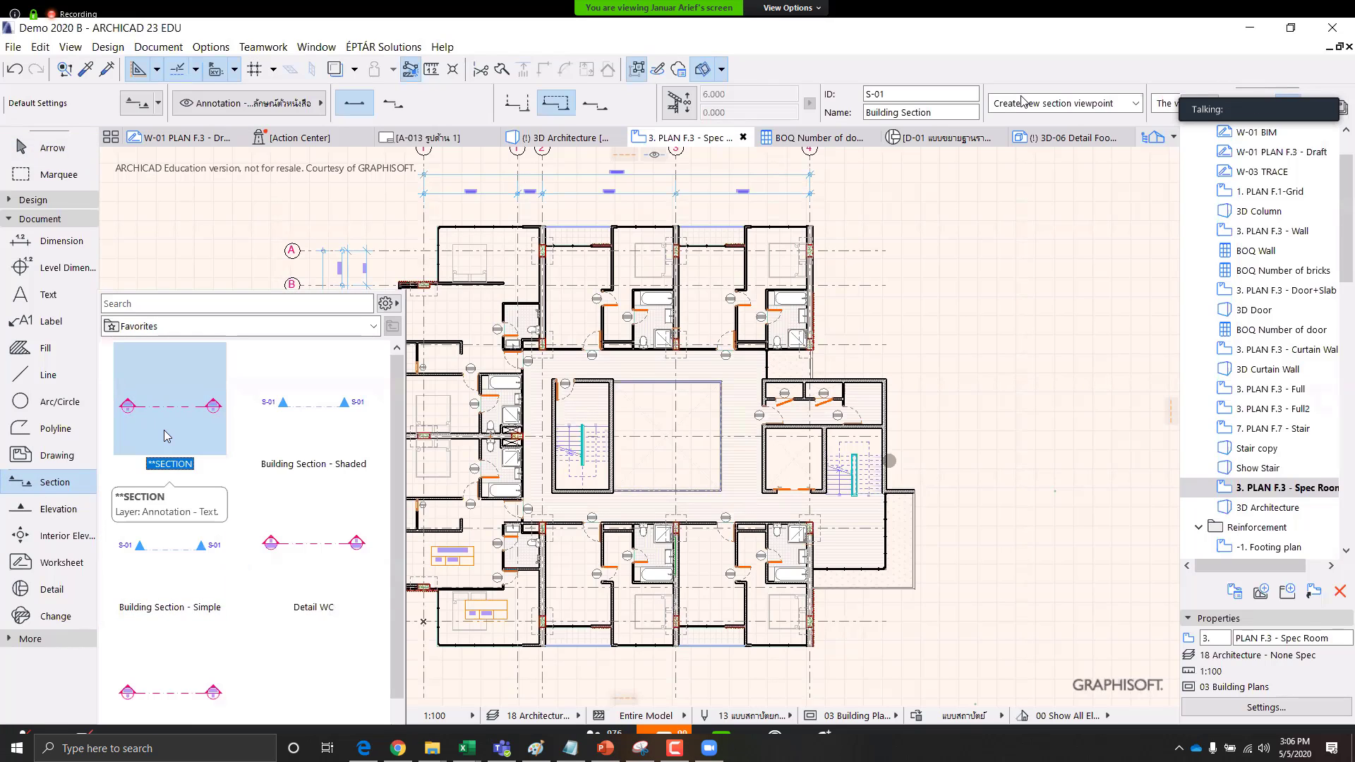
{"action": "double_click", "coordinate": [167, 436]}
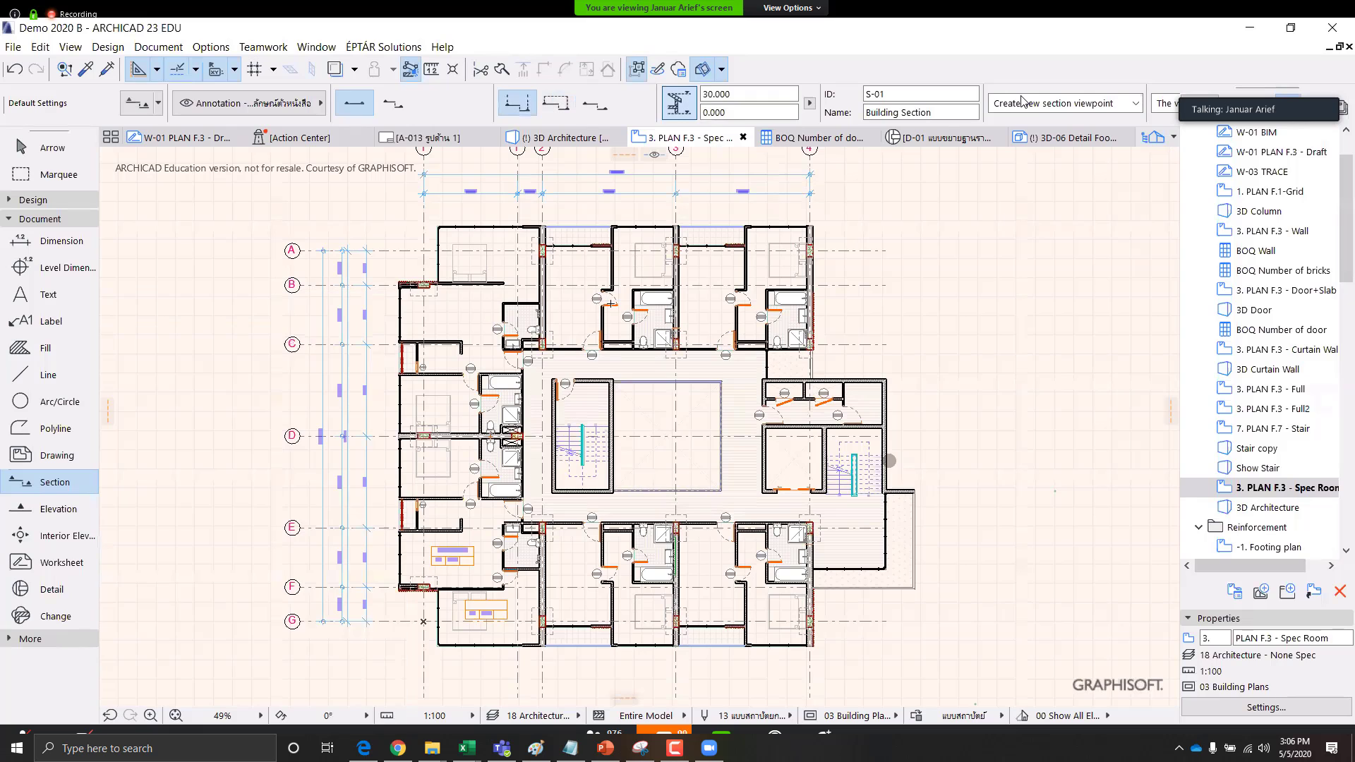
Draw a vertical section line about 24.4 m long across the whole plan through the stair beside the atrium, facing grid line 4
{"action": "left_click", "coordinate": [597, 210]}
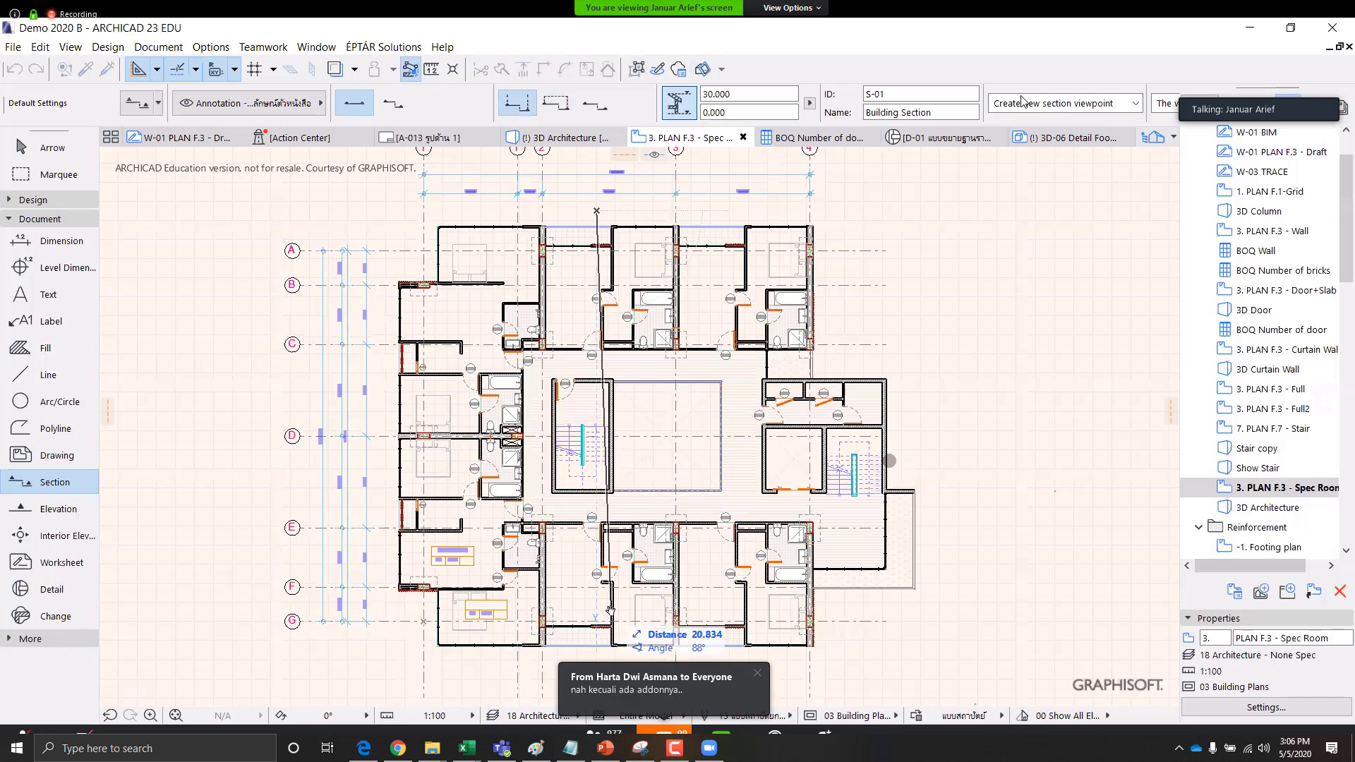
{"action": "key", "text": "Escape"}
{"action": "middle_click_drag", "start_coordinate": [591, 563], "coordinate": [581, 504]}
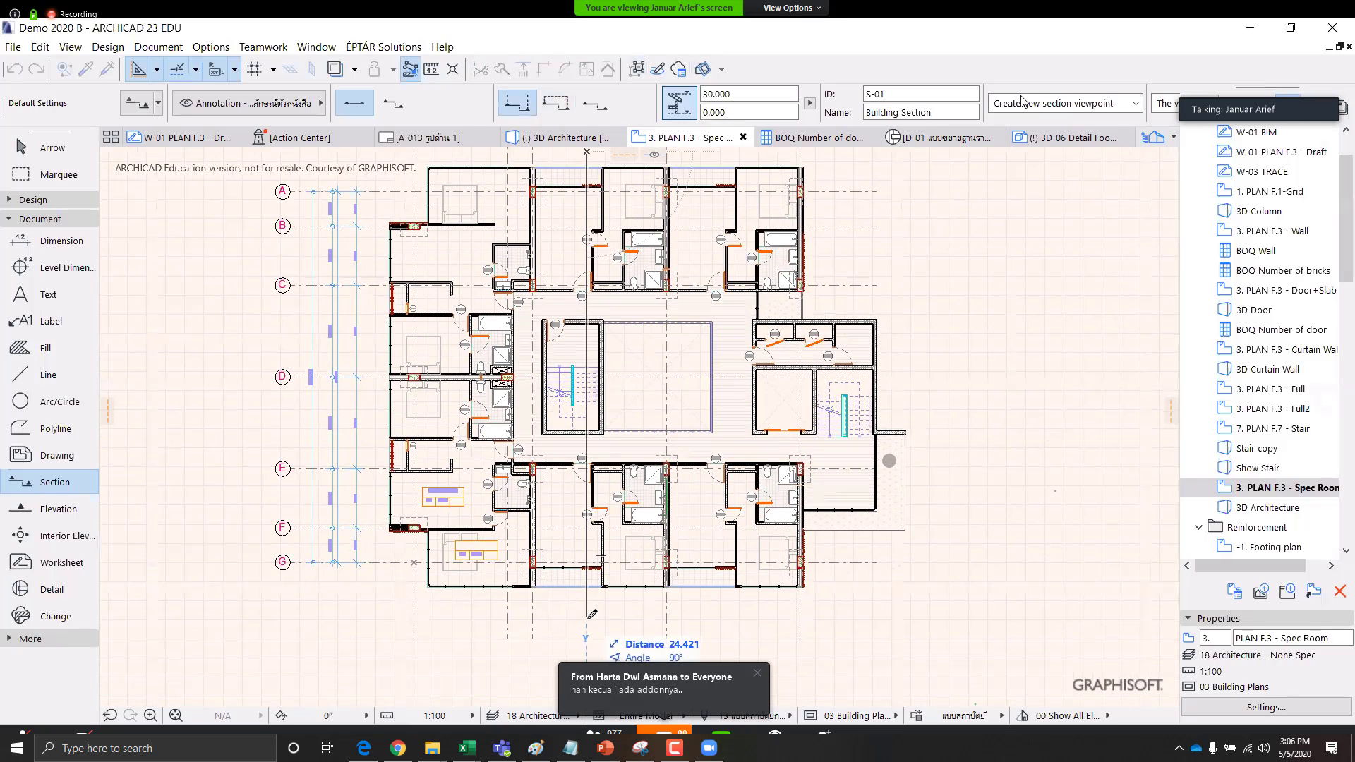
{"action": "left_click", "coordinate": [614, 612]}
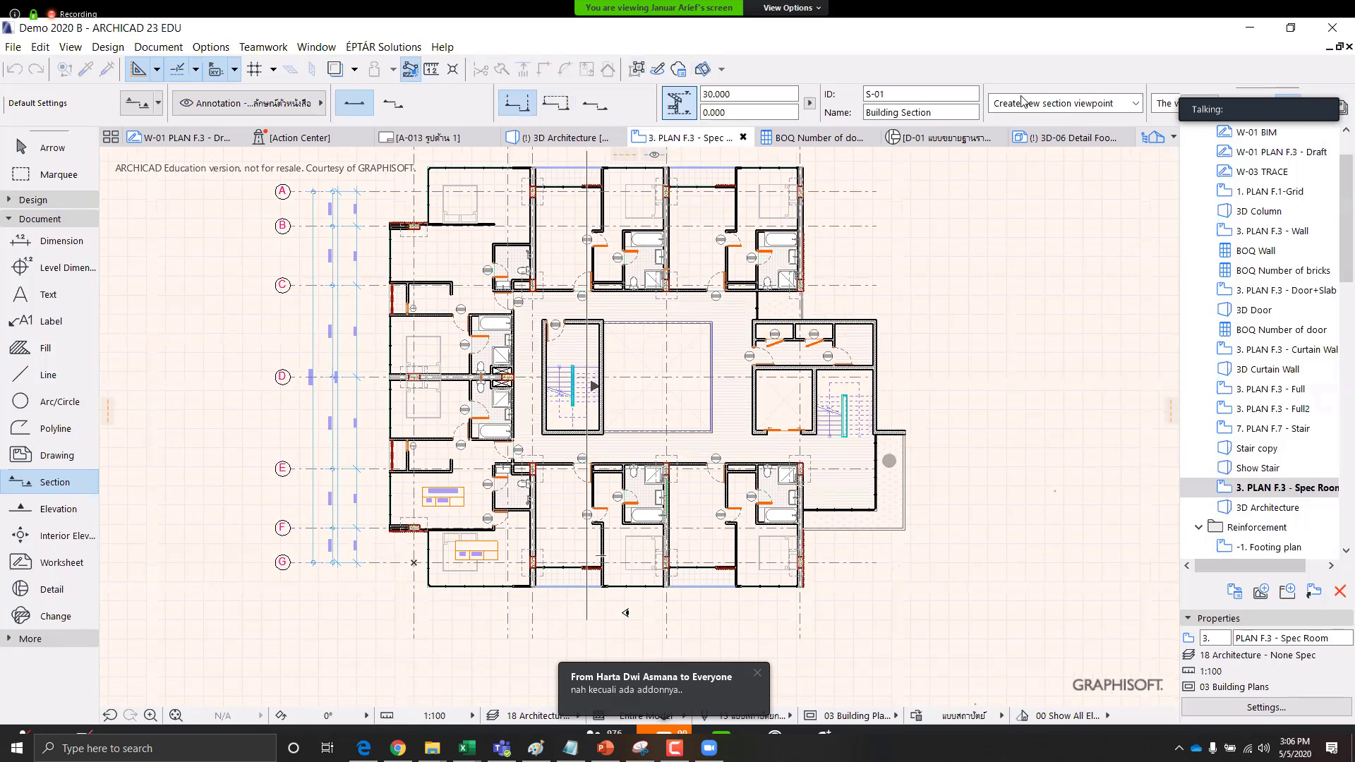
{"action": "left_click", "coordinate": [625, 612]}
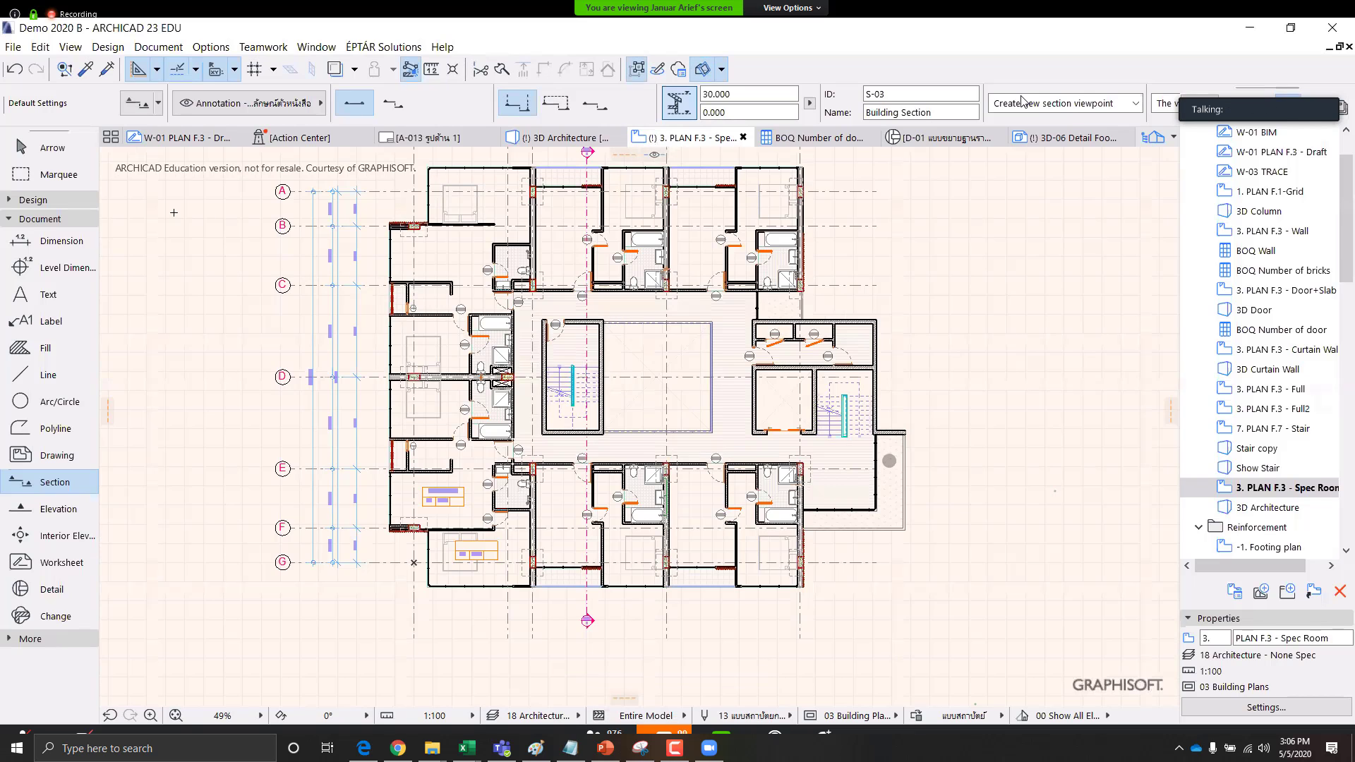
{"action": "middle_click_drag", "start_coordinate": [173, 213], "coordinate": [172, 255]}
{"action": "key", "text": "Escape"}
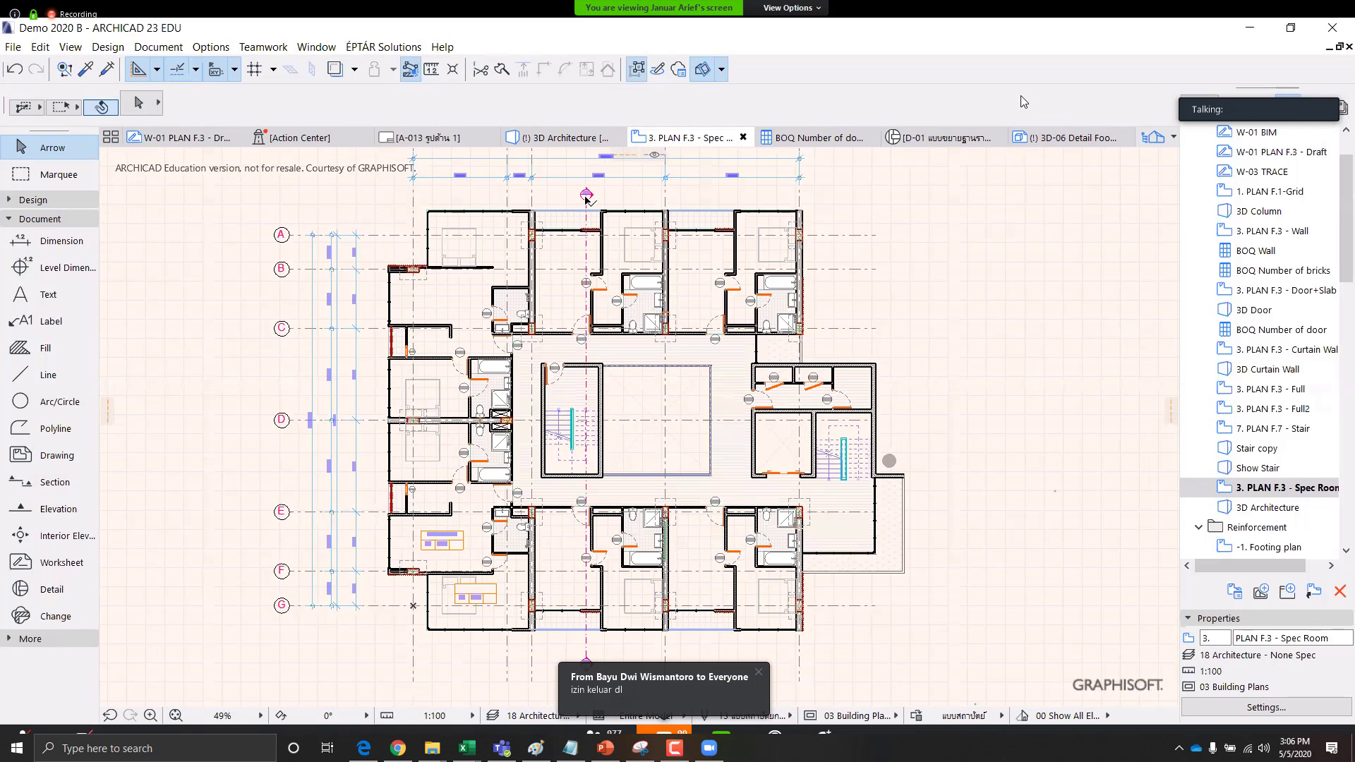
Open the new section with the current view settings and switch its layer combination to 09 All
{"action": "left_click", "coordinate": [585, 197]}
{"action": "right_click", "coordinate": [650, 245]}
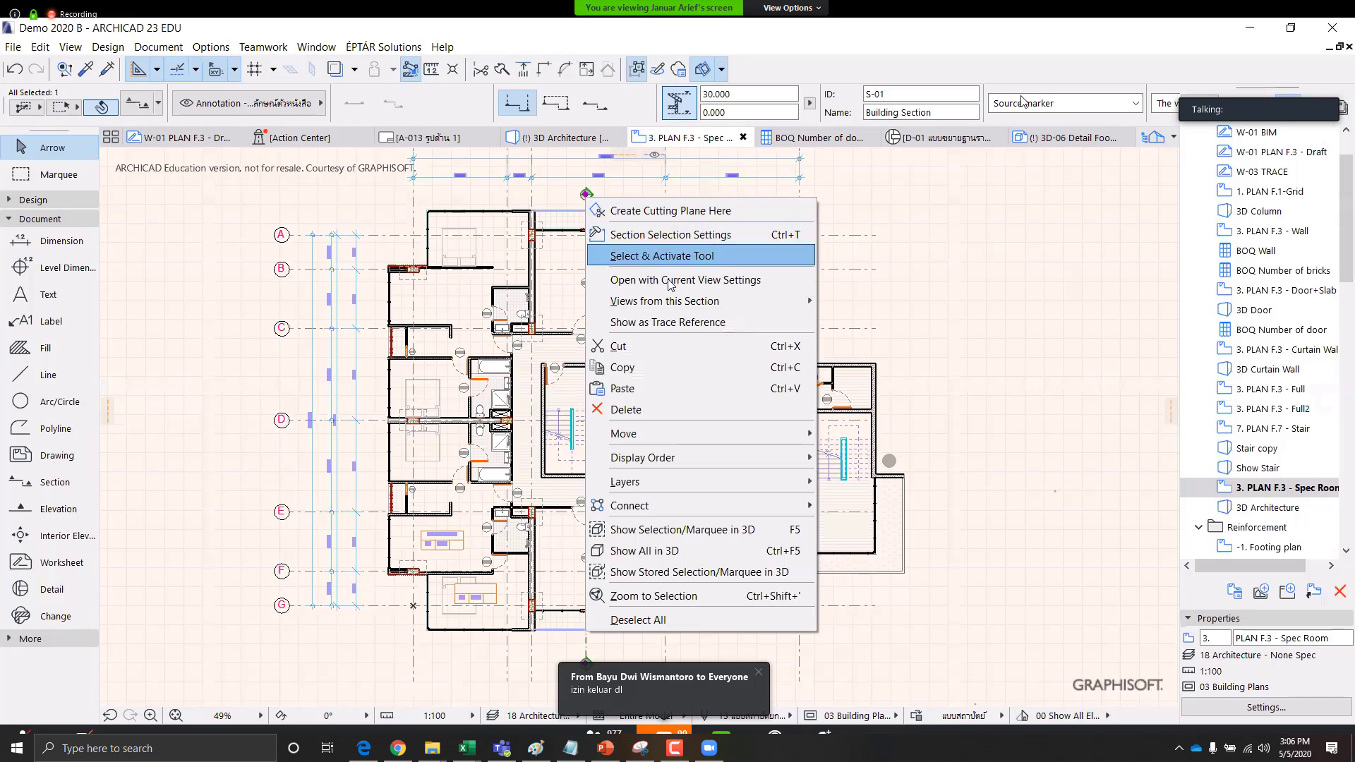
{"action": "left_click", "coordinate": [668, 281]}
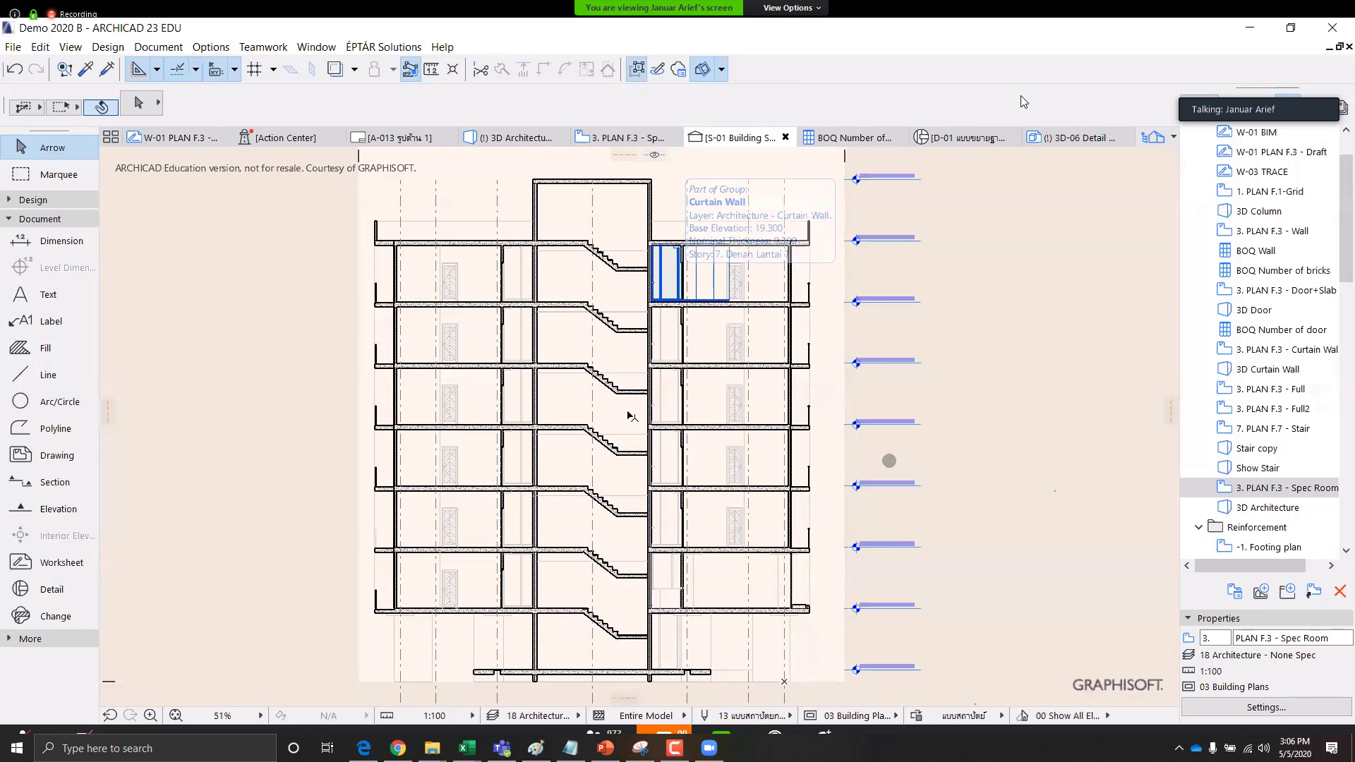
{"action": "scroll", "coordinate": [690, 518], "scroll_direction": "down", "scroll_amount": 1}
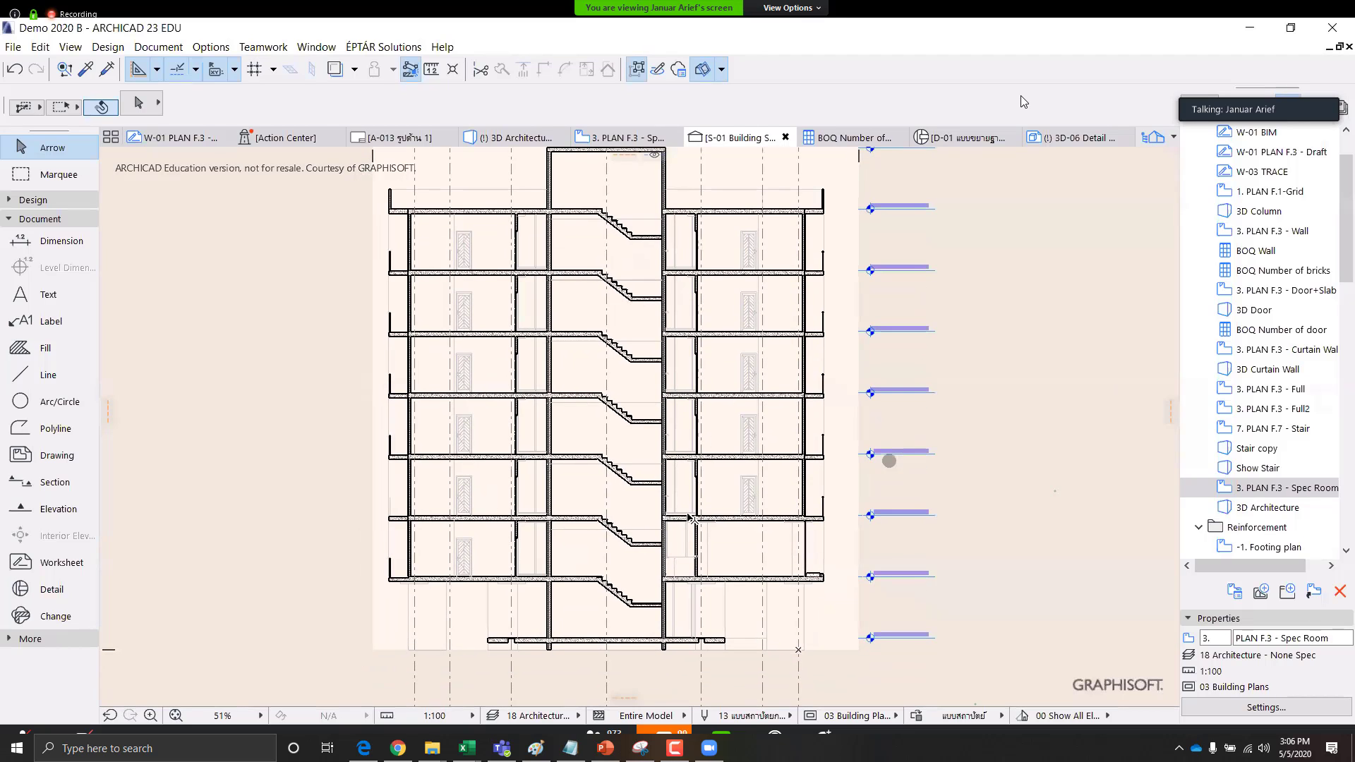
{"action": "left_click", "coordinate": [542, 716]}
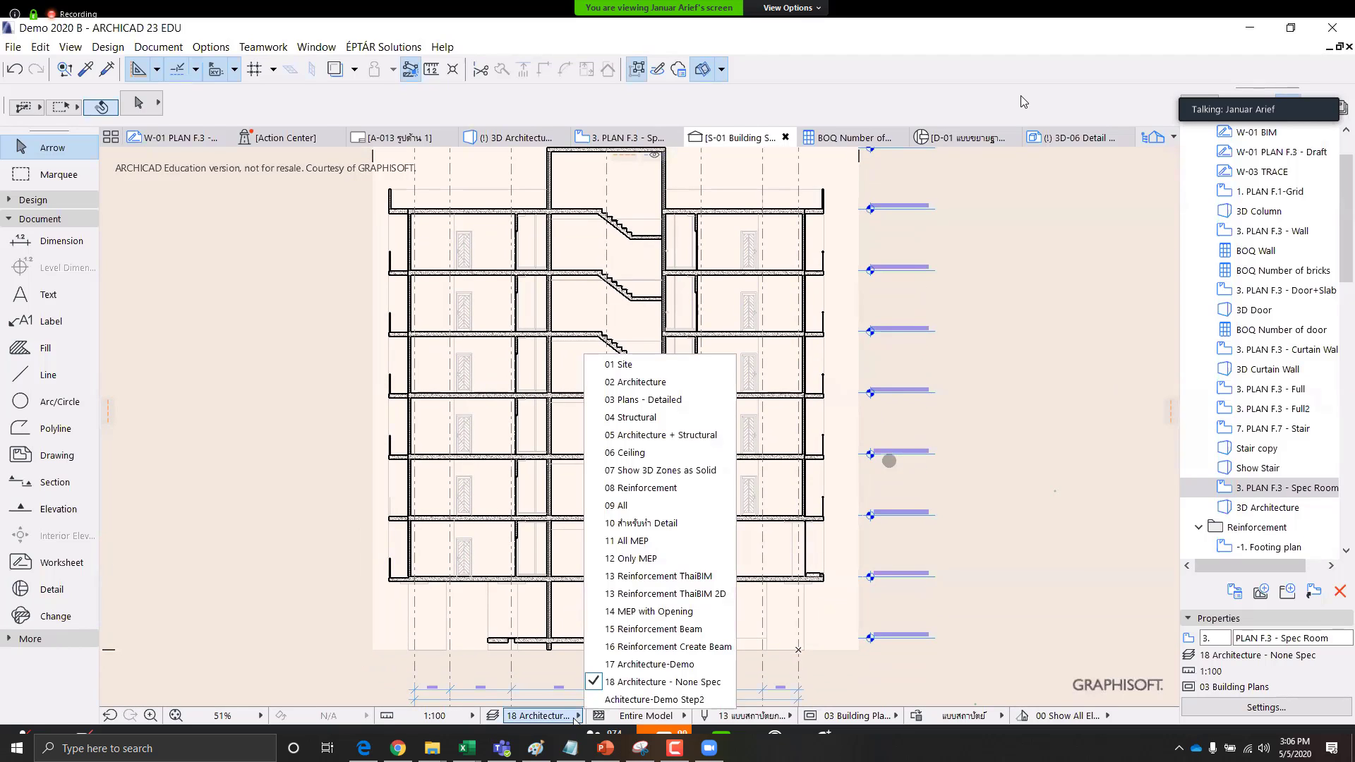
{"action": "left_click", "coordinate": [623, 507]}
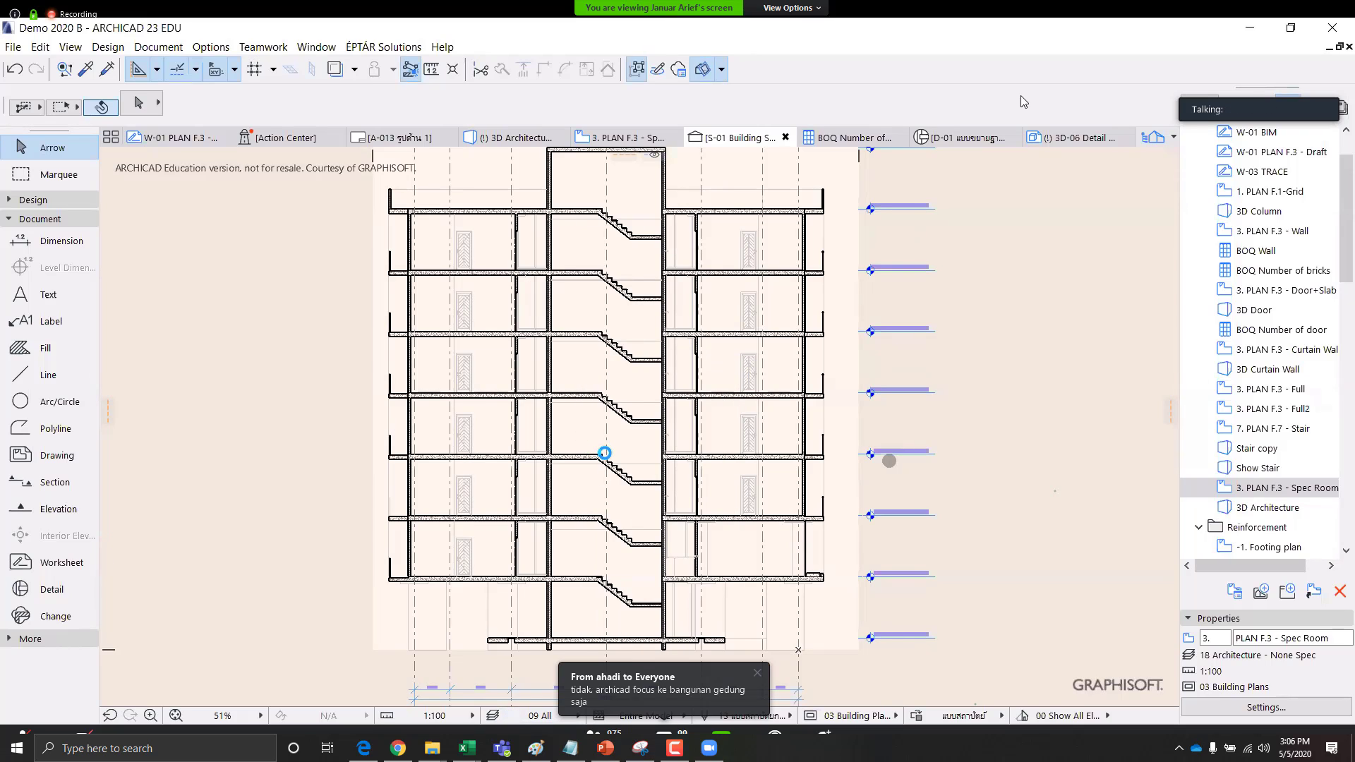
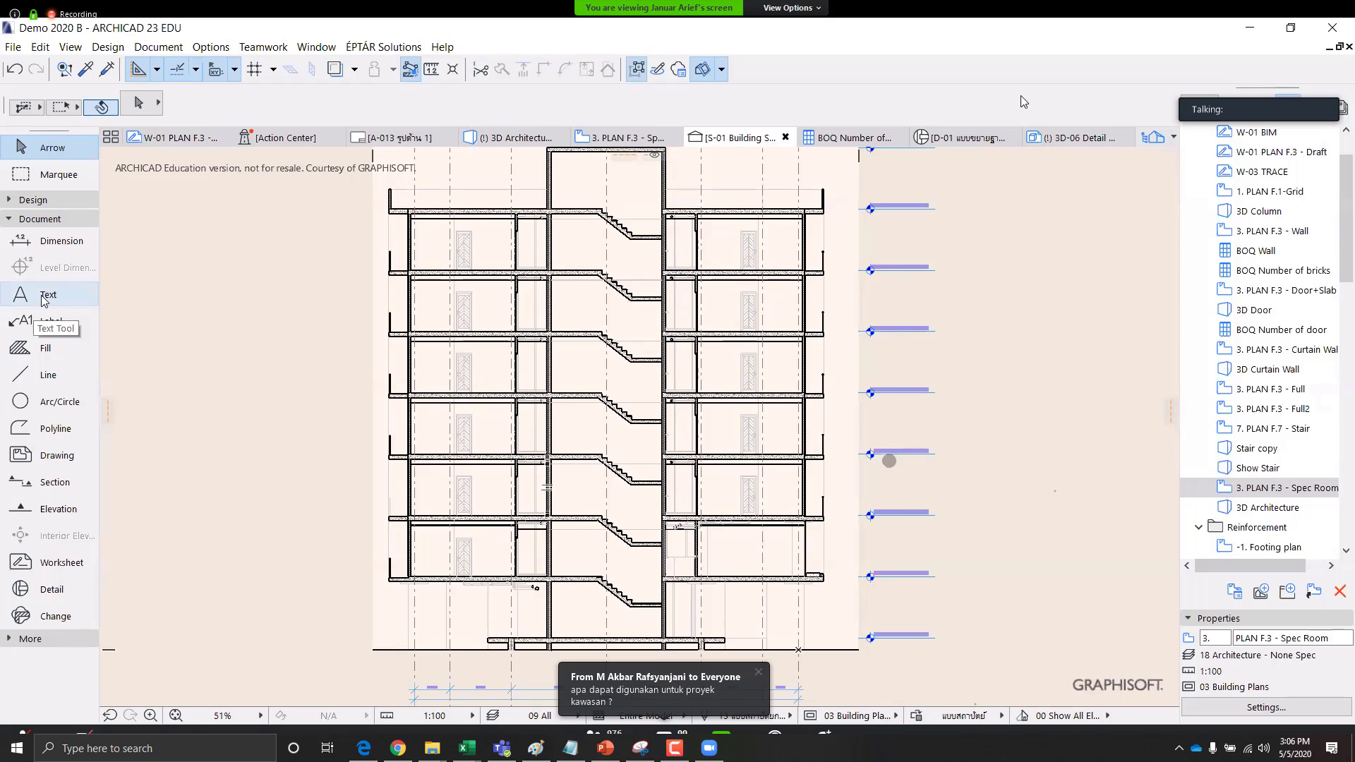
Load the Dimension - Structural favorite for the Dimension tool and switch it to the single elevation marker style
{"action": "left_click", "coordinate": [64, 242]}
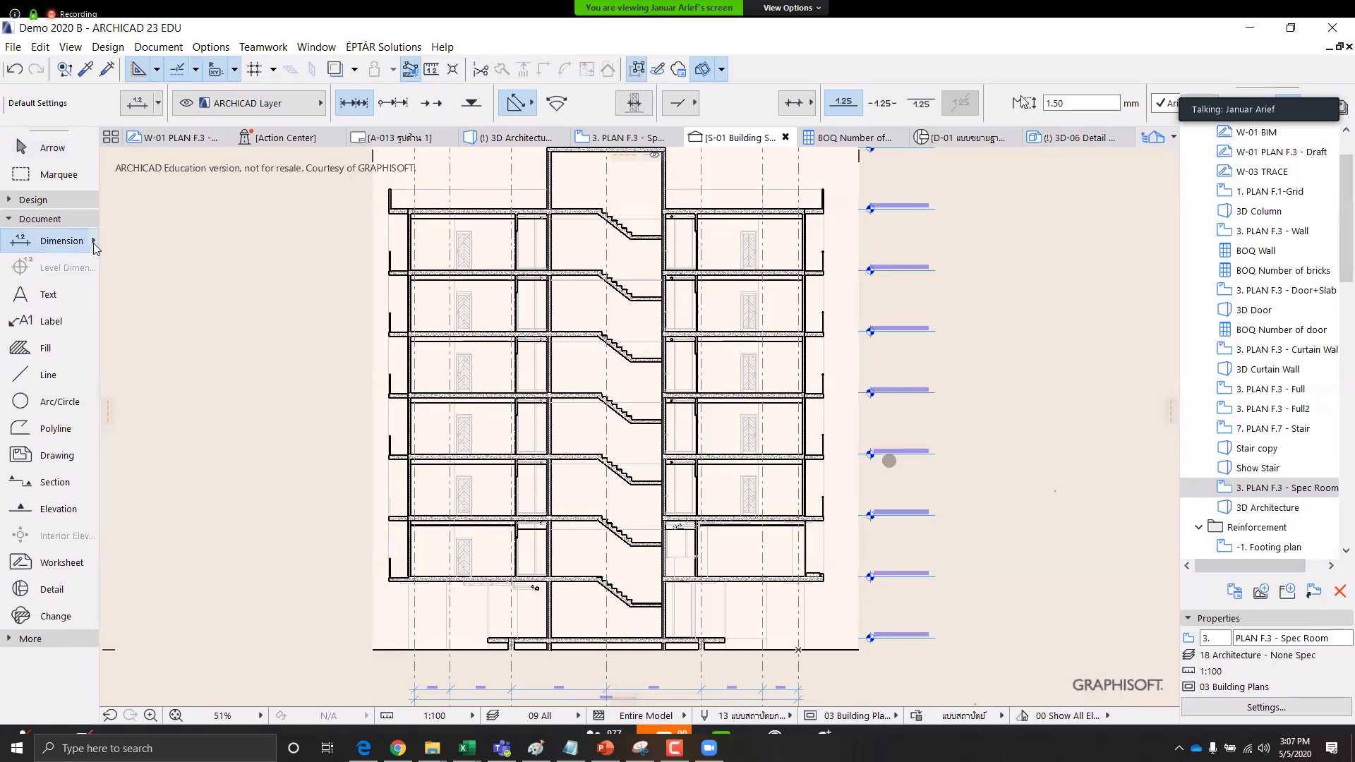
{"action": "left_click", "coordinate": [92, 241]}
{"action": "left_click", "coordinate": [334, 485]}
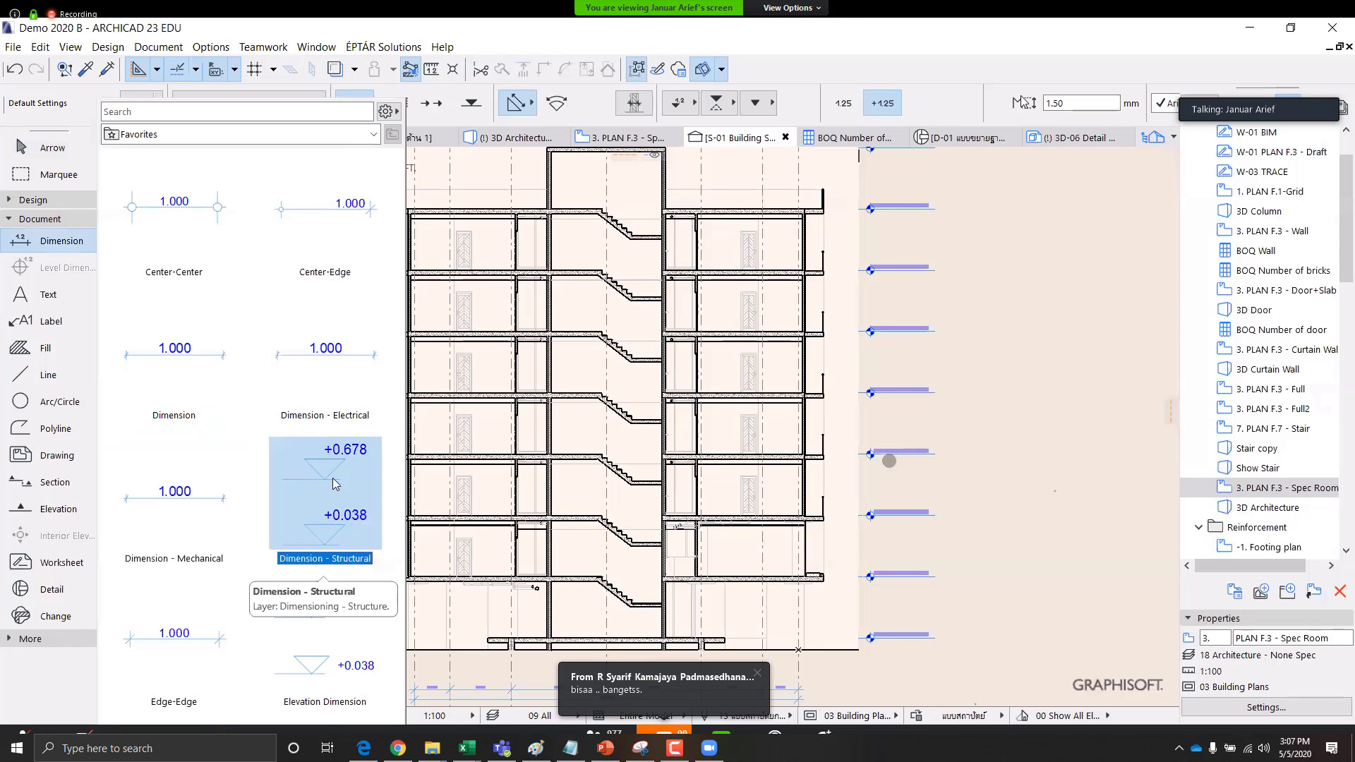
{"action": "left_click", "coordinate": [637, 287]}
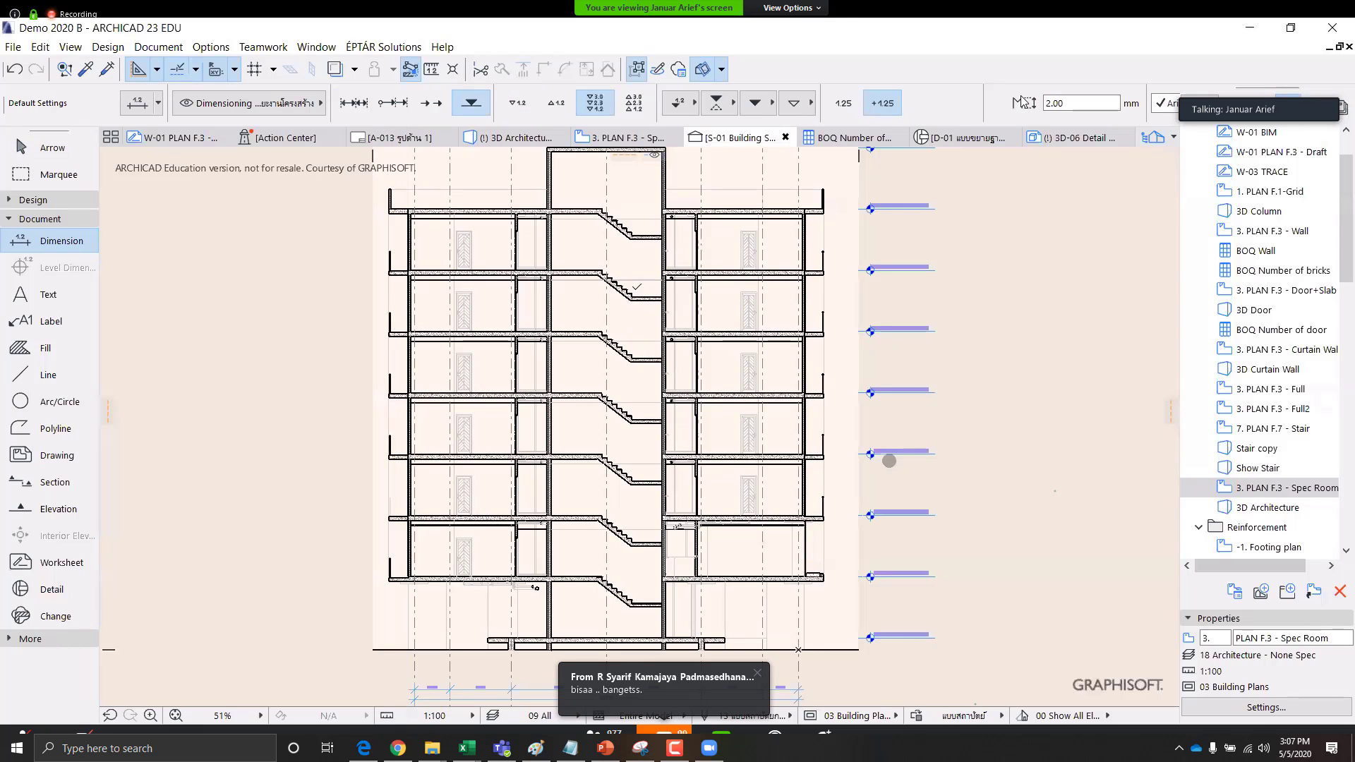
{"action": "left_click", "coordinate": [517, 102]}
Place elevation dimensions on top of each floor slab from storey 2 up to storey 8, just inside the section's left outer wall
{"action": "scroll", "coordinate": [409, 555], "scroll_direction": "up", "scroll_amount": 3}
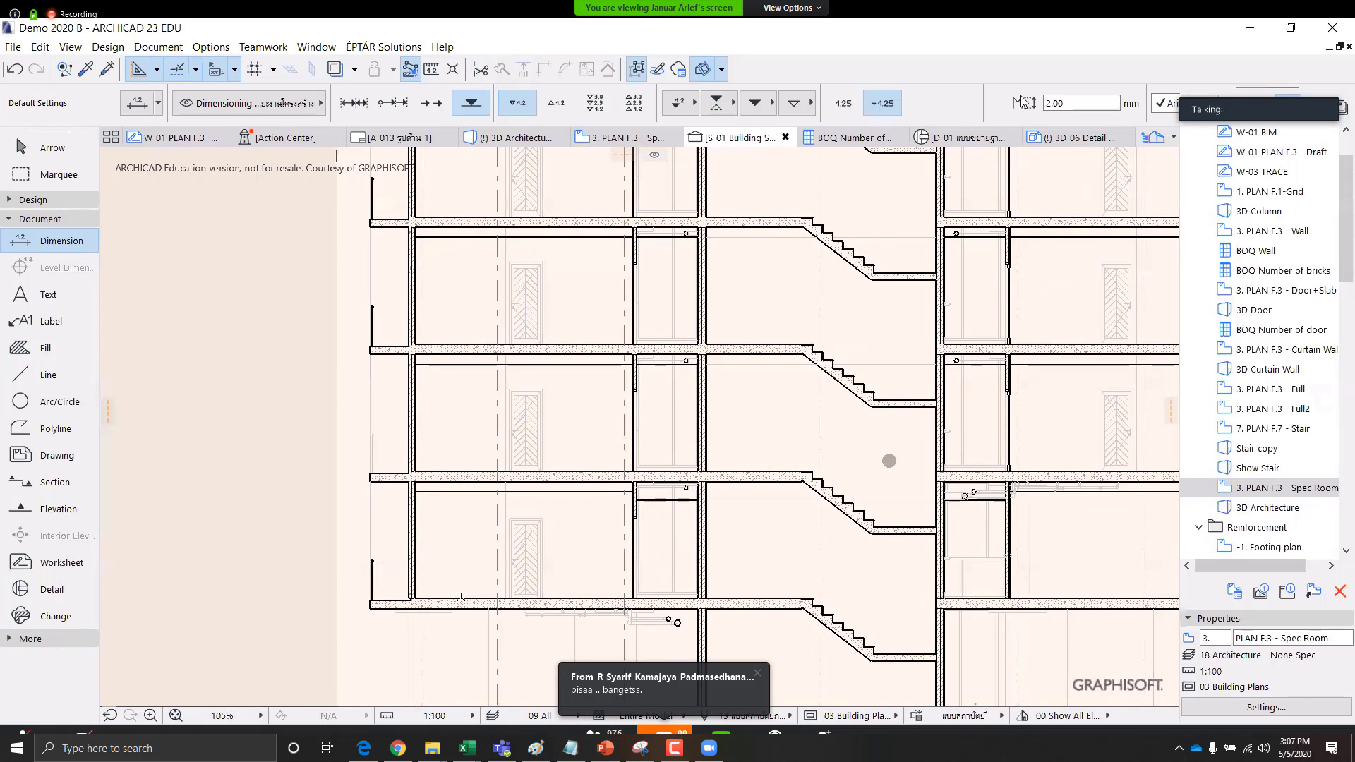
{"action": "left_click", "coordinate": [438, 598]}
{"action": "left_click", "coordinate": [442, 471]}
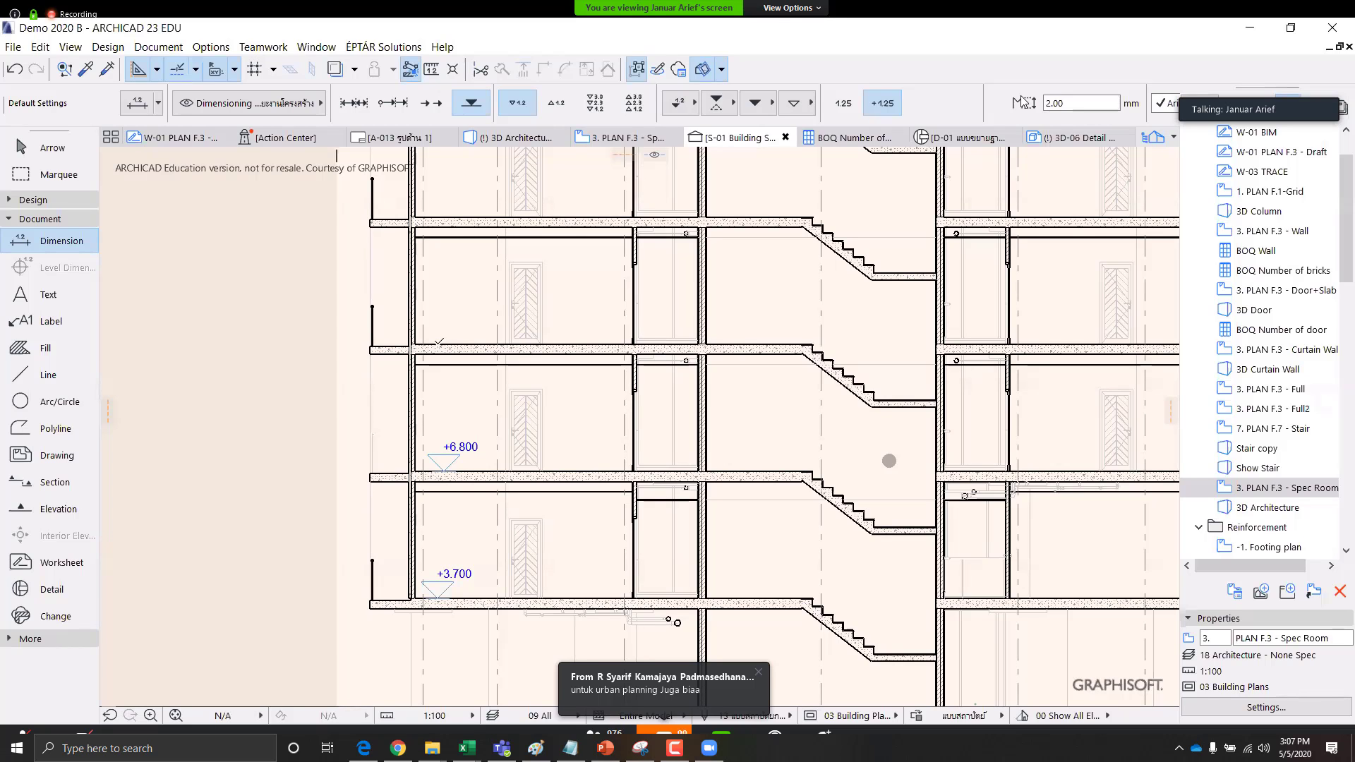
{"action": "left_click", "coordinate": [441, 346]}
{"action": "scroll", "coordinate": [439, 332], "scroll_direction": "up", "scroll_amount": 3}
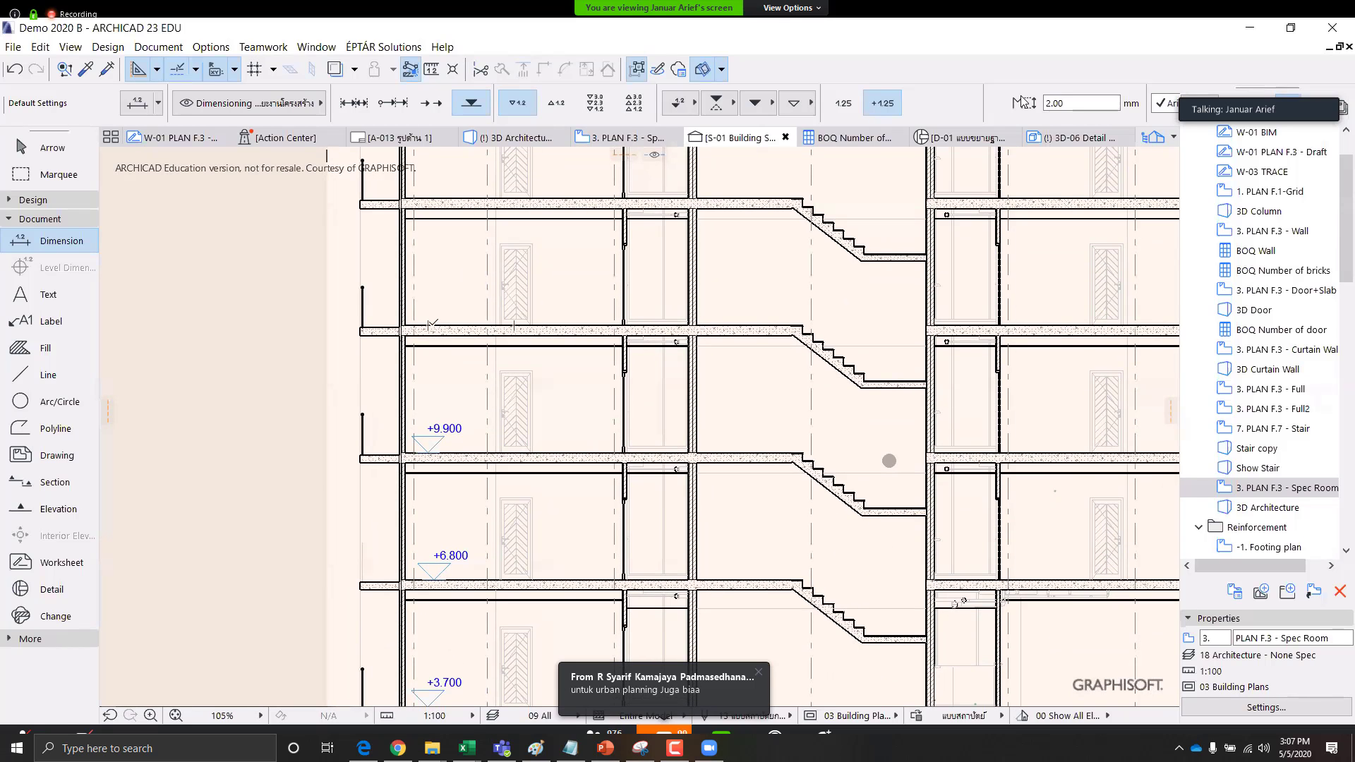
{"action": "left_click", "coordinate": [432, 327]}
{"action": "scroll", "coordinate": [429, 310], "scroll_direction": "up", "scroll_amount": 3}
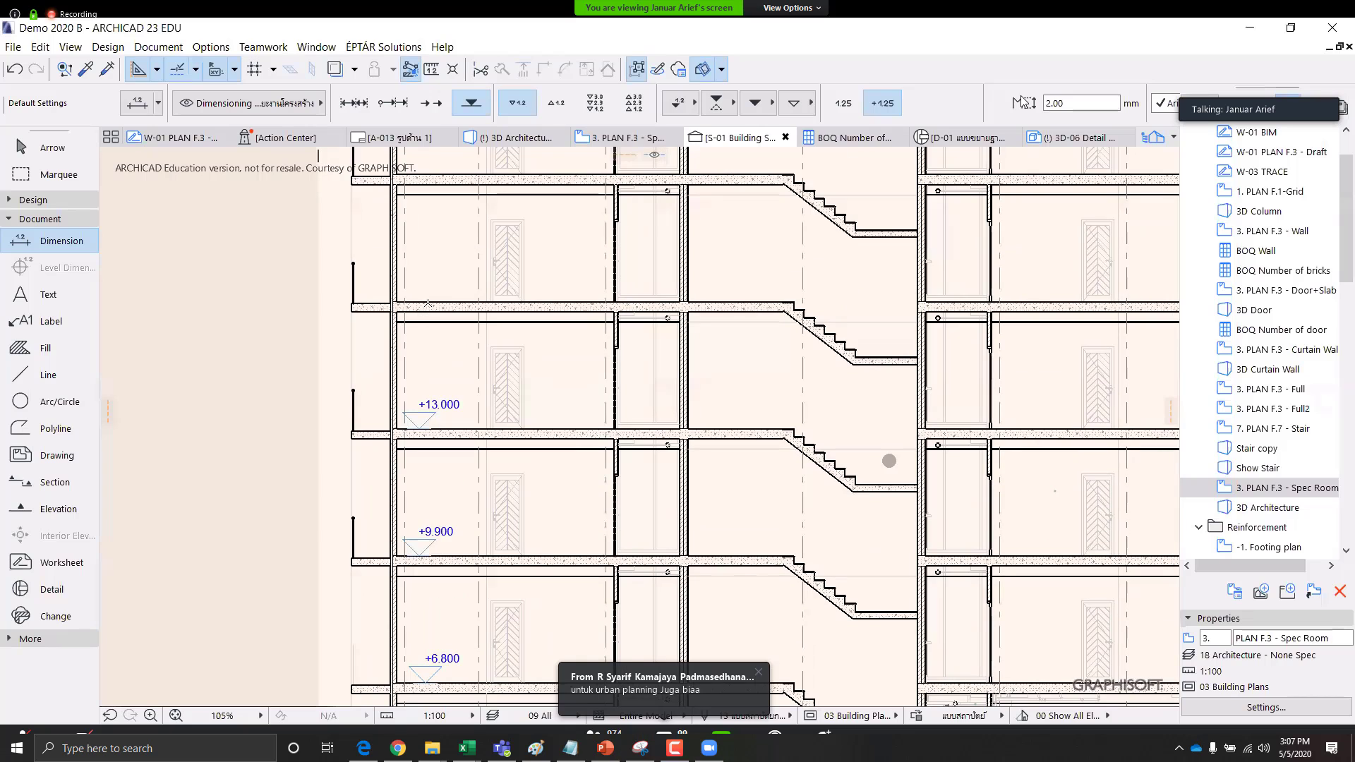
{"action": "left_click", "coordinate": [428, 304]}
{"action": "scroll", "coordinate": [428, 305], "scroll_direction": "up", "scroll_amount": 2}
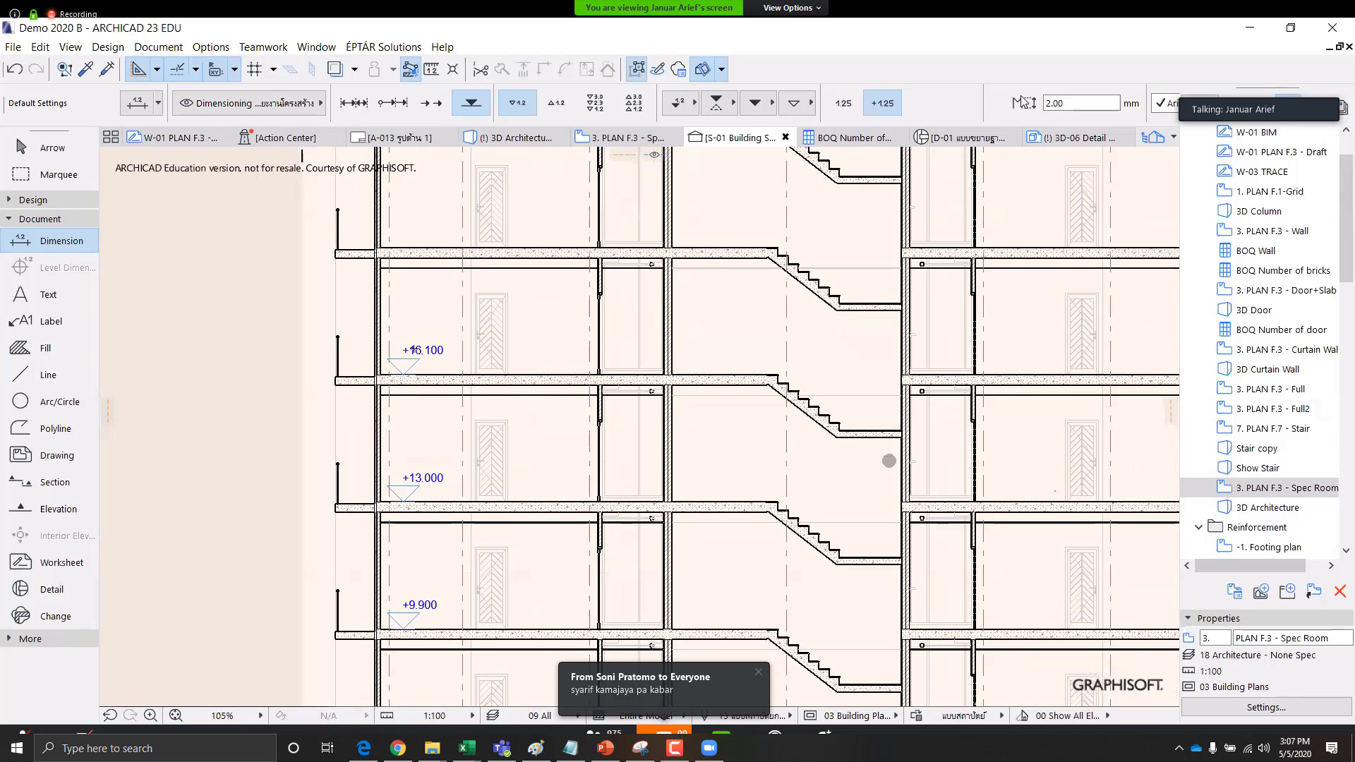
{"action": "scroll", "coordinate": [414, 331], "scroll_direction": "up", "scroll_amount": 1}
{"action": "left_click", "coordinate": [403, 293]}
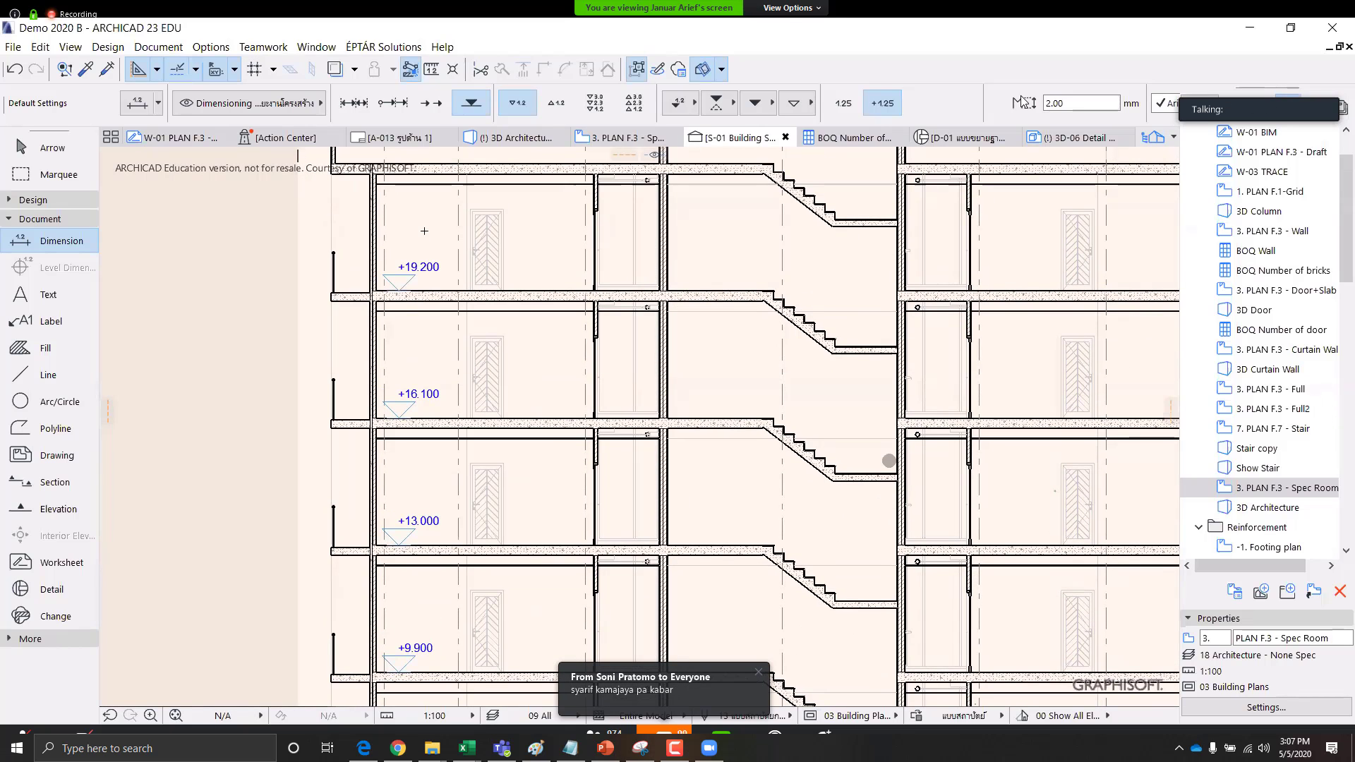
{"action": "scroll", "coordinate": [395, 286], "scroll_direction": "up", "scroll_amount": 3}
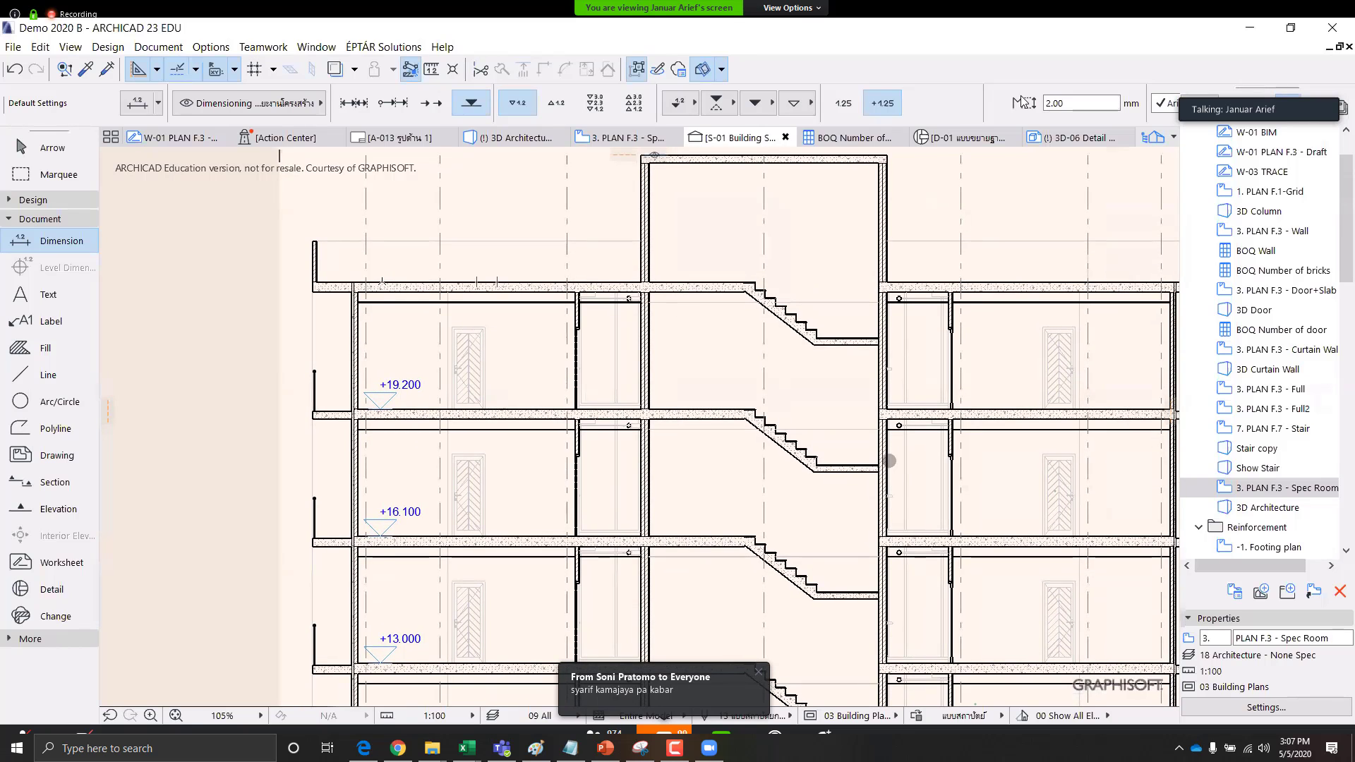
{"action": "left_click", "coordinate": [382, 283]}
{"action": "scroll", "coordinate": [430, 335], "scroll_direction": "down", "scroll_amount": 4}
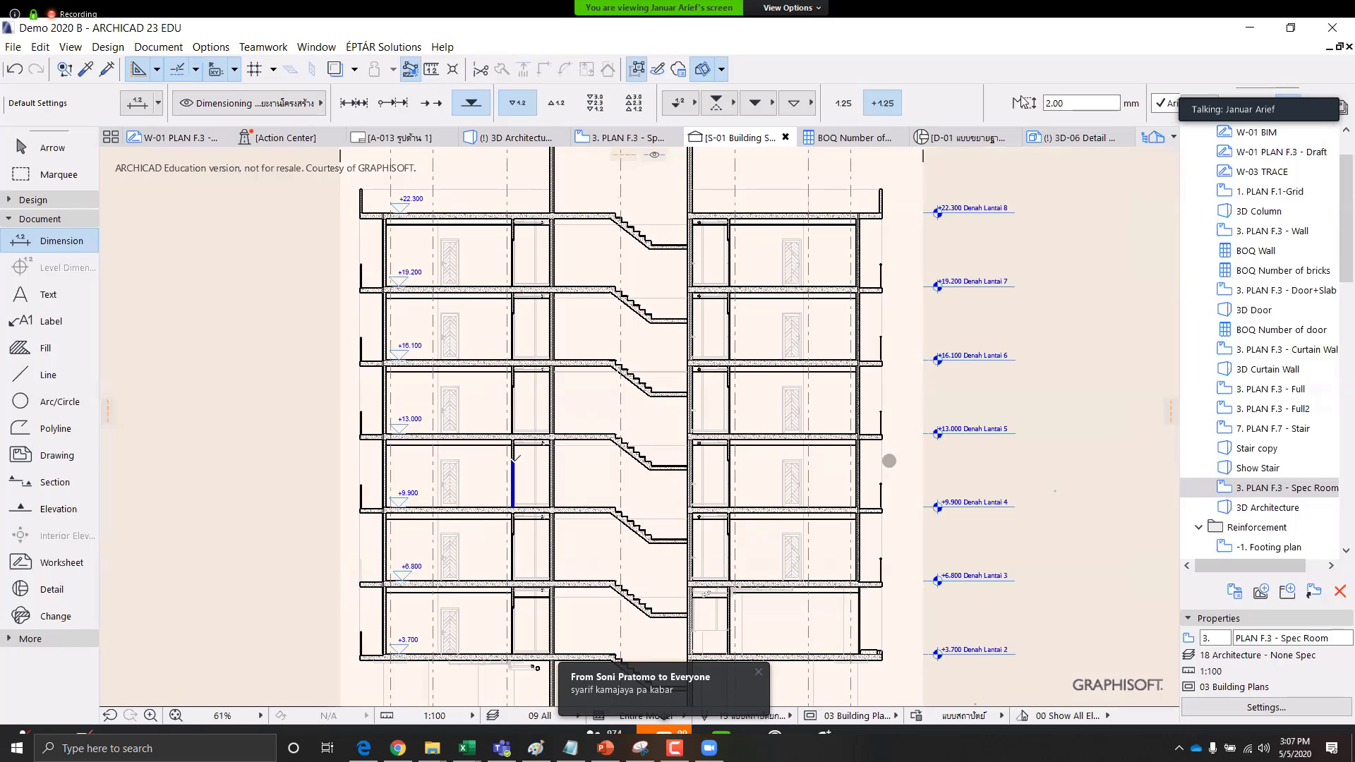
{"action": "scroll", "coordinate": [440, 473], "scroll_direction": "up", "scroll_amount": 4}
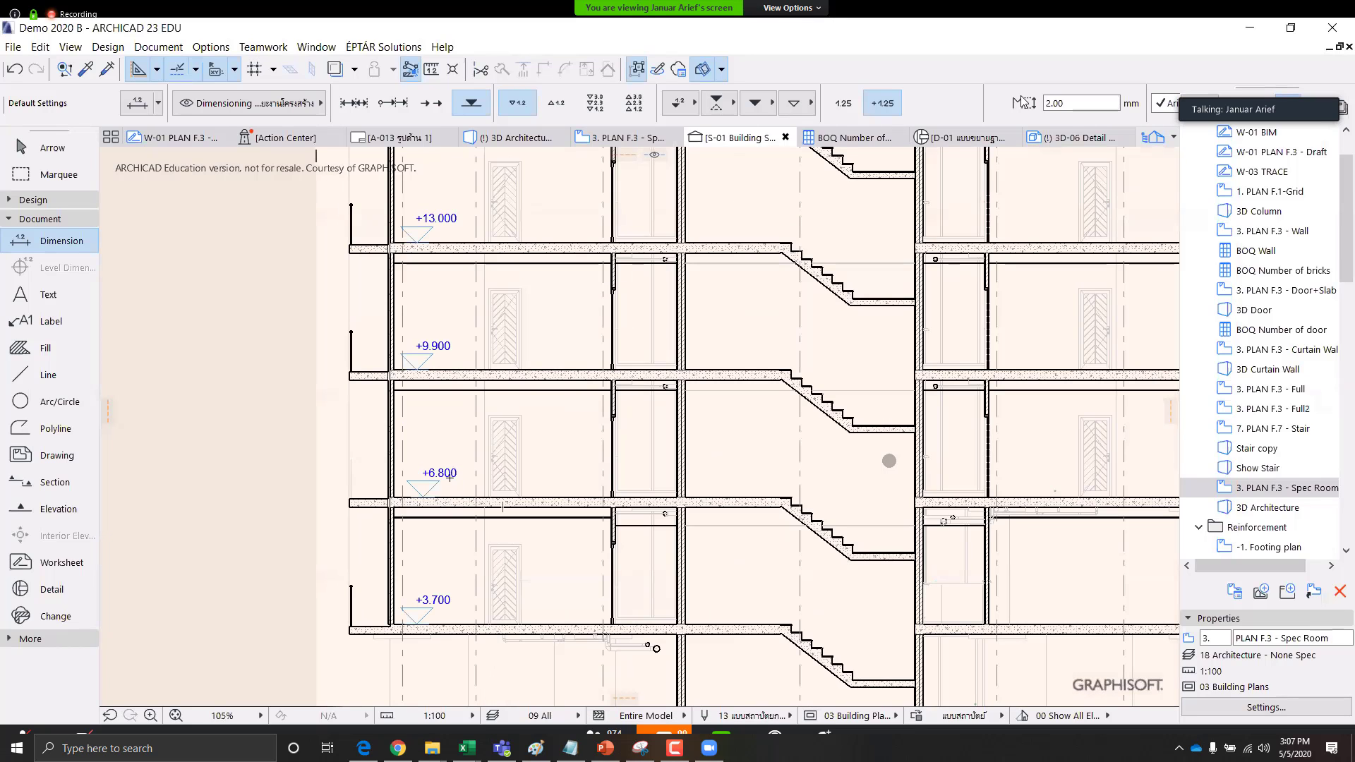
{"action": "scroll", "coordinate": [449, 478], "scroll_direction": "down", "scroll_amount": 4}
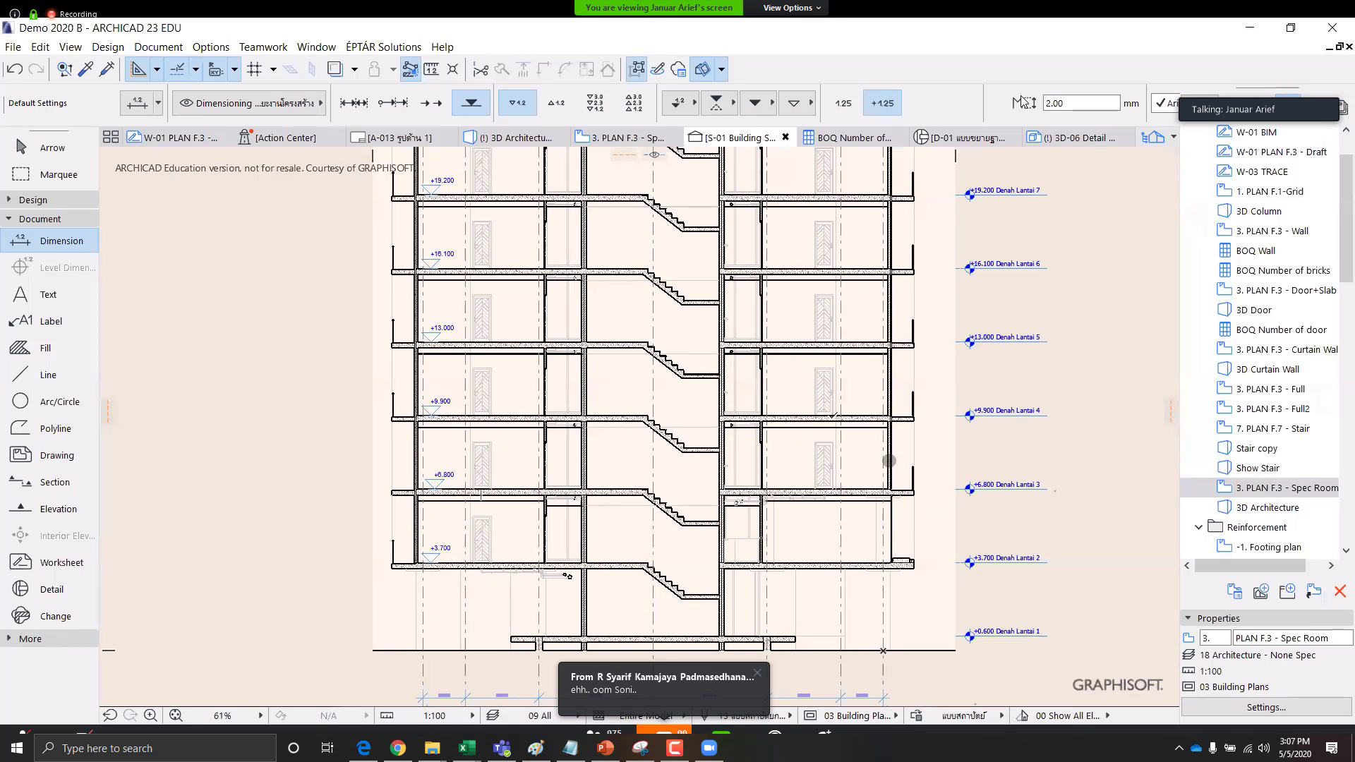
{"action": "scroll", "coordinate": [632, 506], "scroll_direction": "down", "scroll_amount": 5}
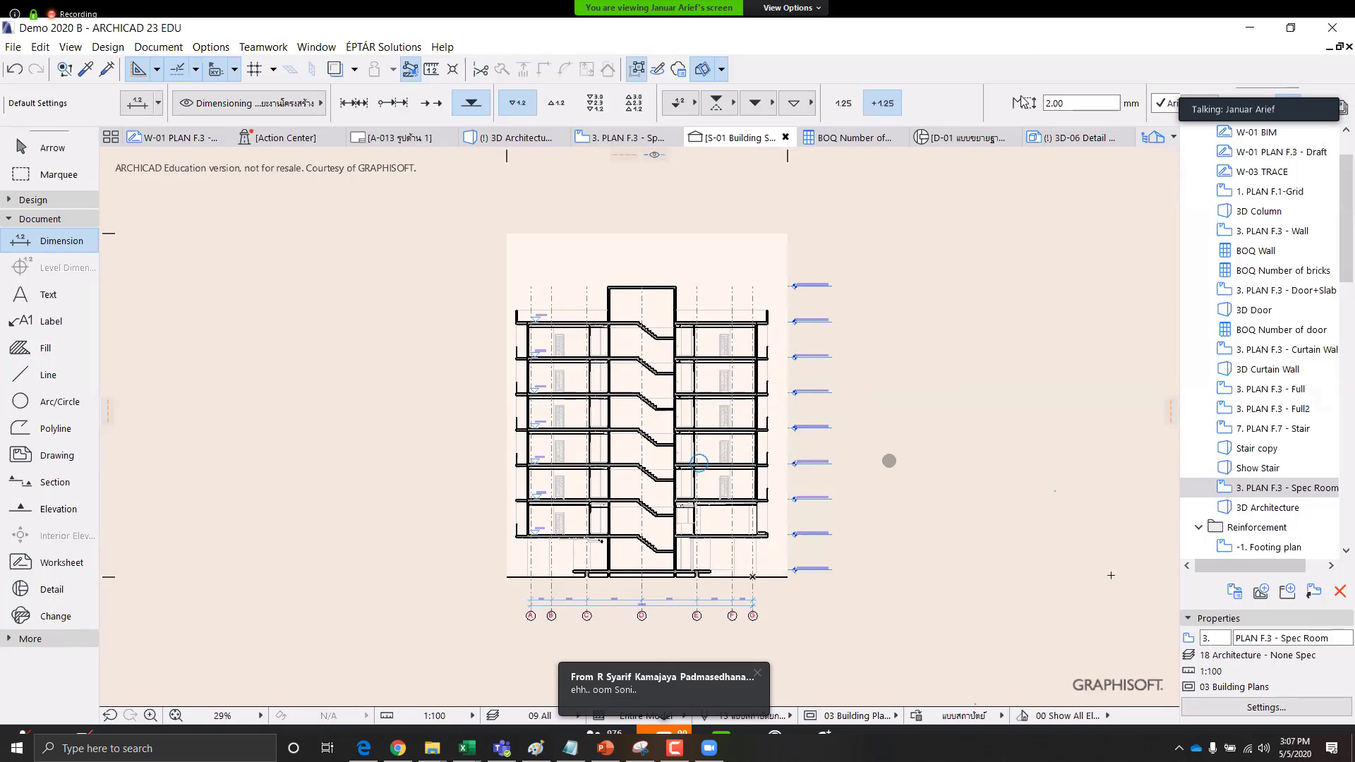
Open the 3D Architecture view and examine the building's exterior
{"action": "double_click", "coordinate": [1268, 507]}
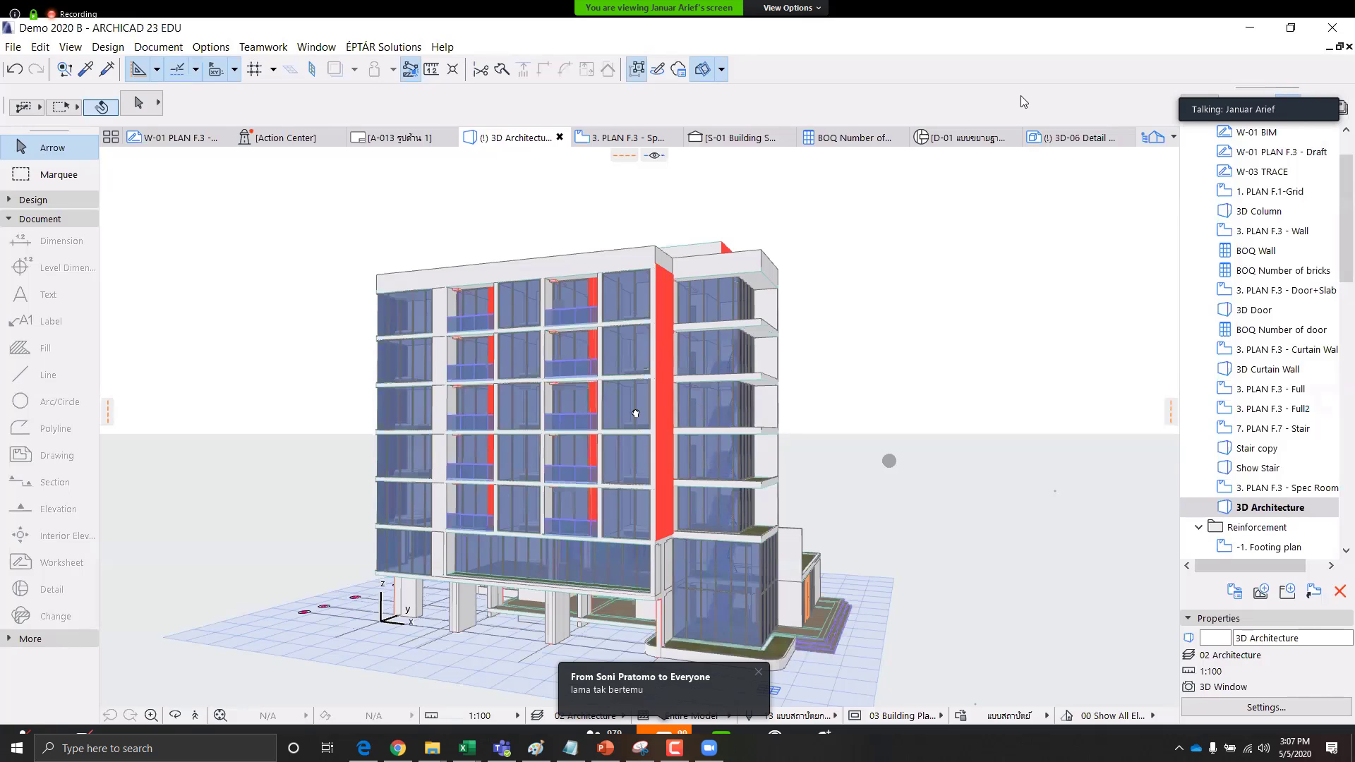
{"action": "middle_click_drag", "start_coordinate": [668, 406], "coordinate": [707, 393]}
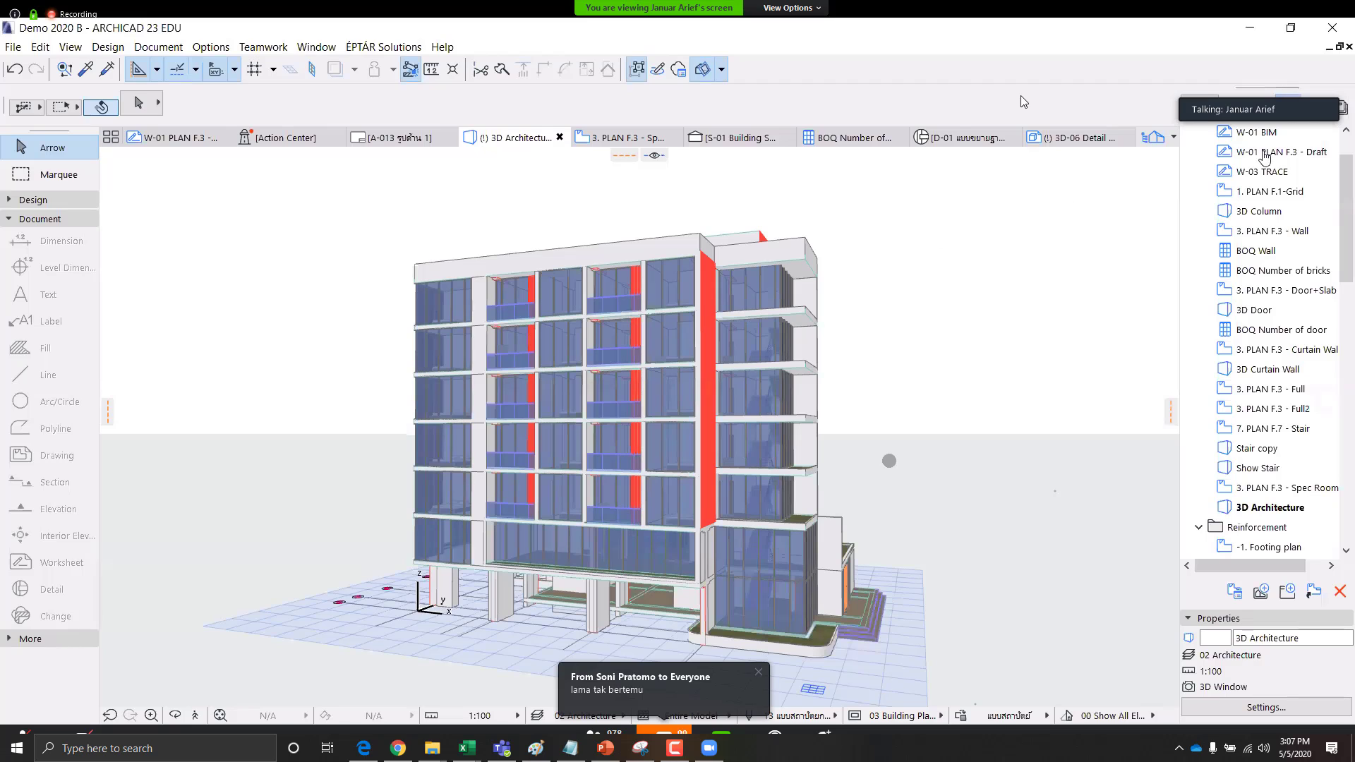
Open the third-floor plan layout A-06 from the Layout Book and examine the sheet with its title block
{"action": "left_click", "coordinate": [1316, 103]}
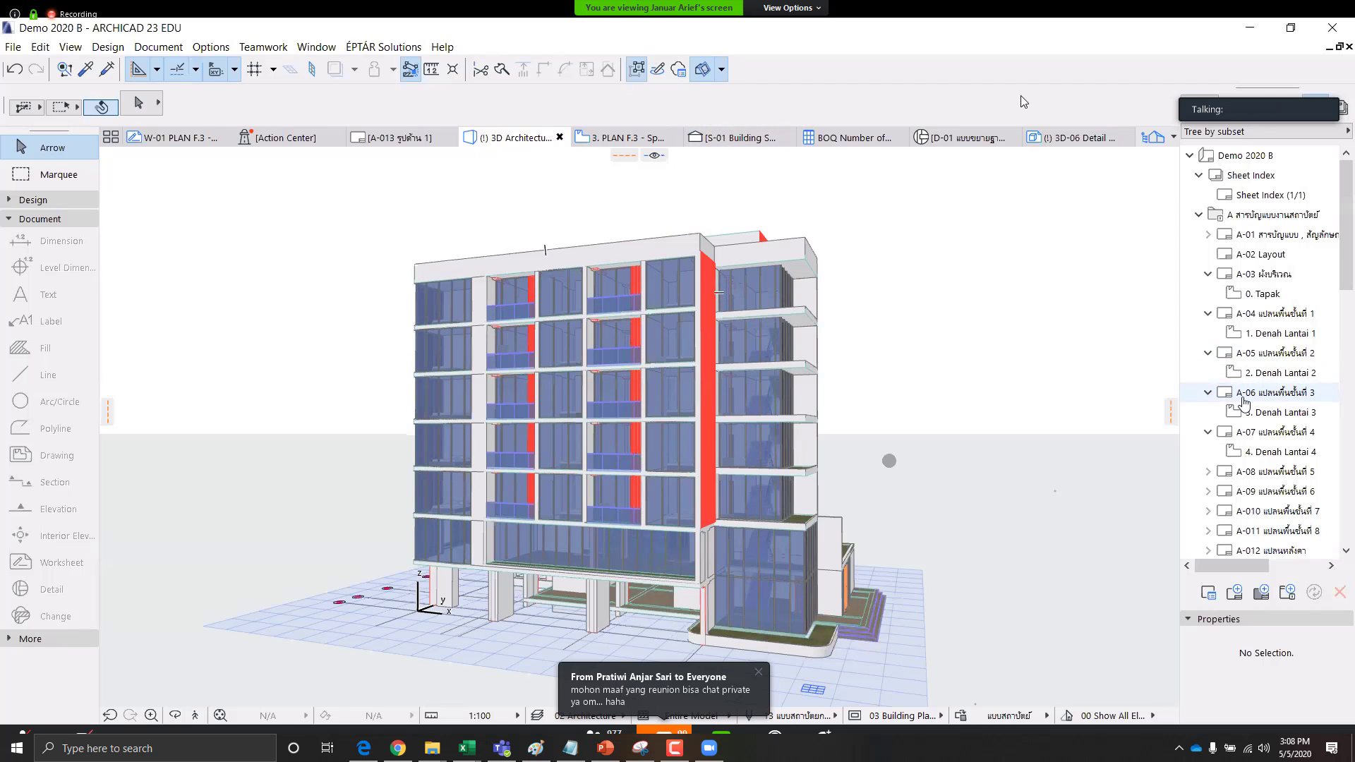
{"action": "double_click", "coordinate": [1263, 392]}
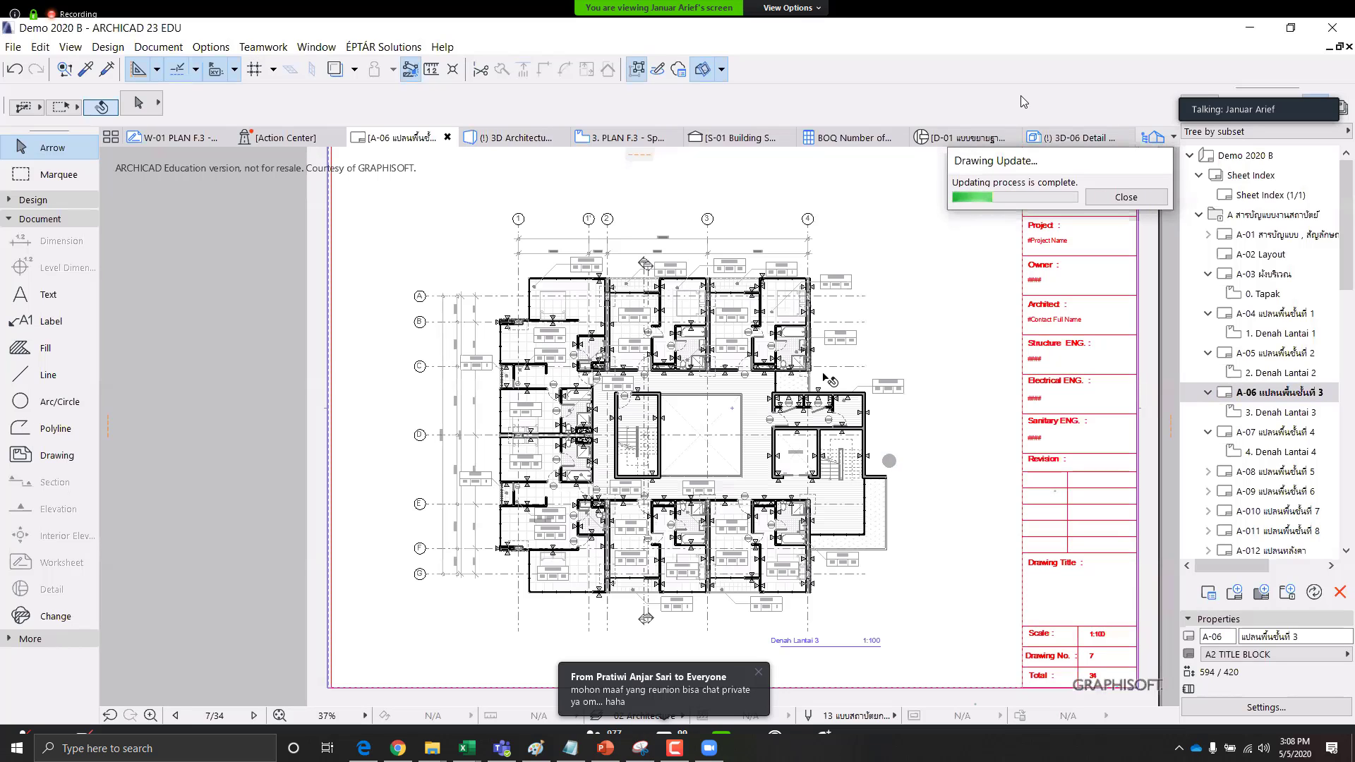
{"action": "scroll", "coordinate": [910, 357], "scroll_direction": "down", "scroll_amount": 2}
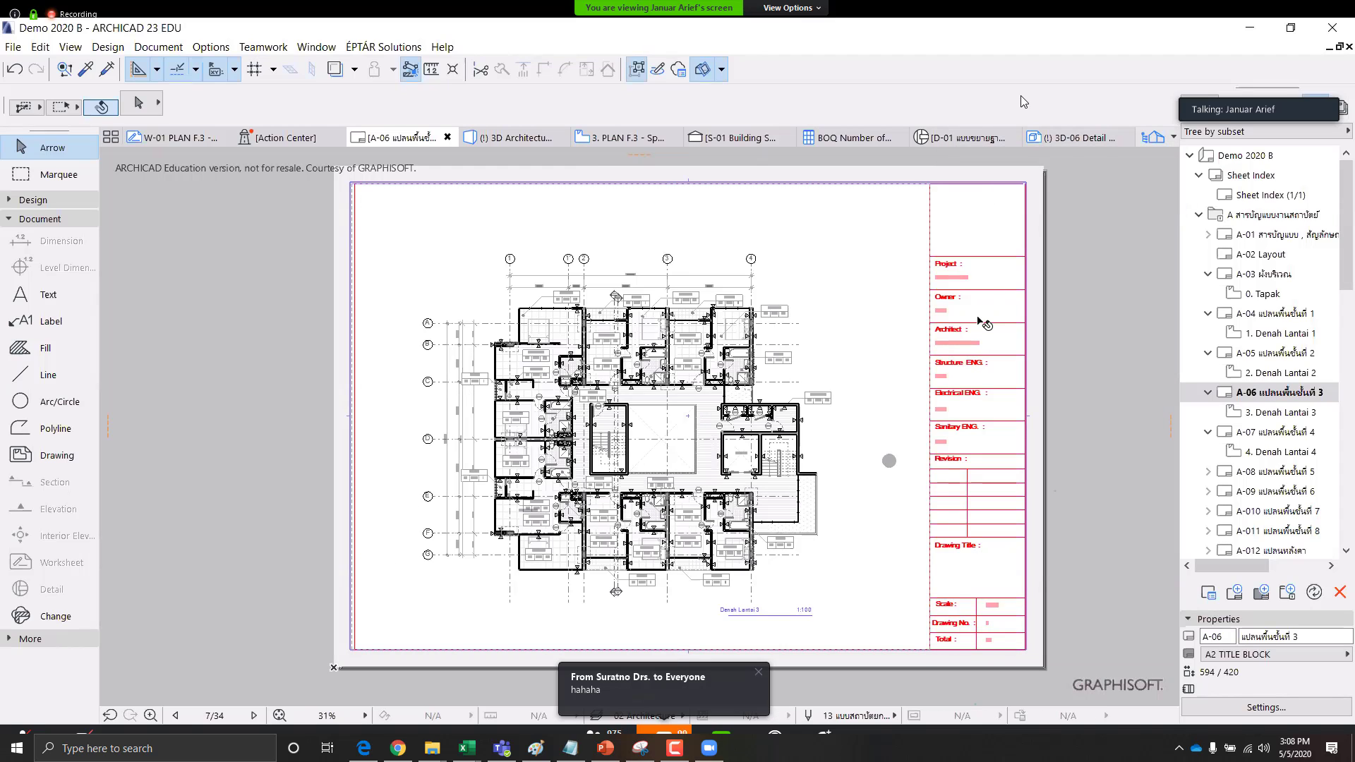
{"action": "mouse_move", "coordinate": [980, 344]}
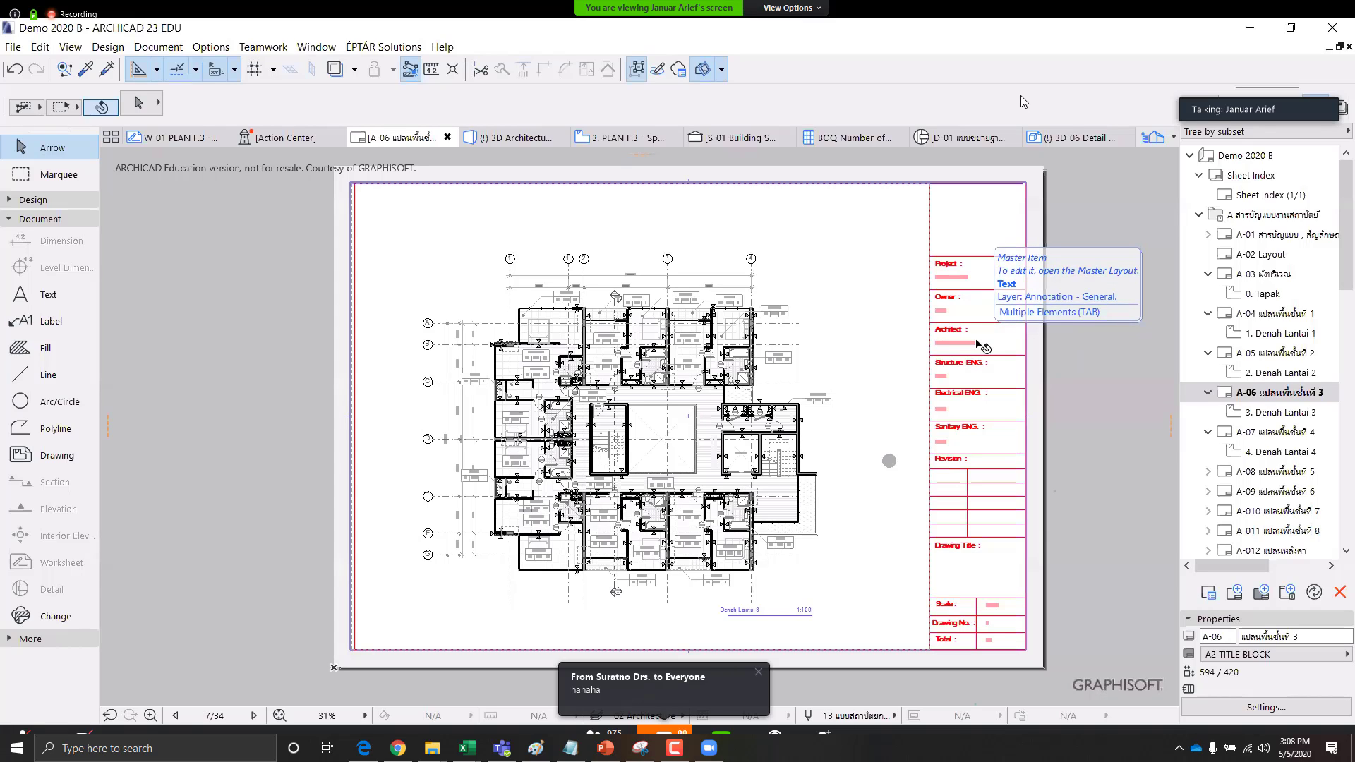
Open the A1 TITLE BLOCK and A2 TITLE BLOCK master layouts to examine their title block fields
{"action": "left_click_drag", "start_coordinate": [1348, 260], "coordinate": [1351, 551]}
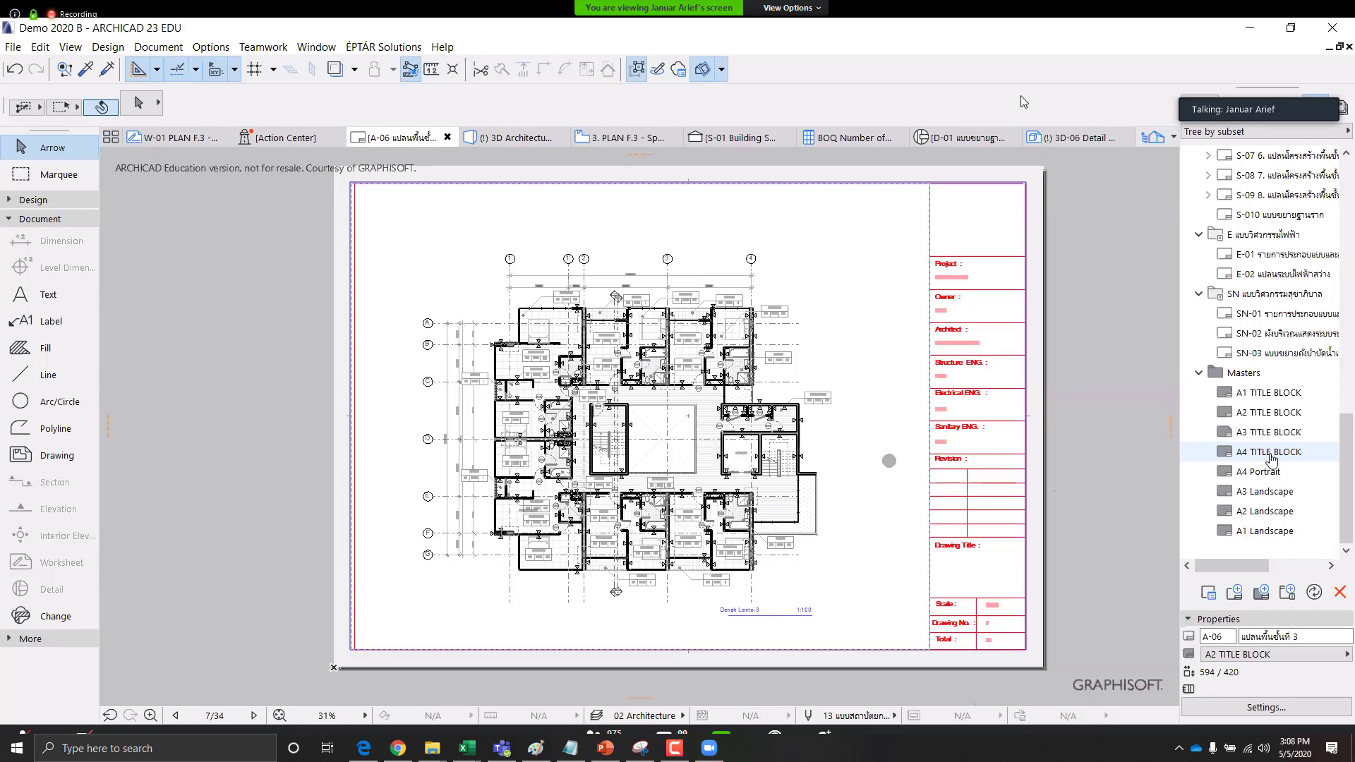
{"action": "double_click", "coordinate": [1248, 398]}
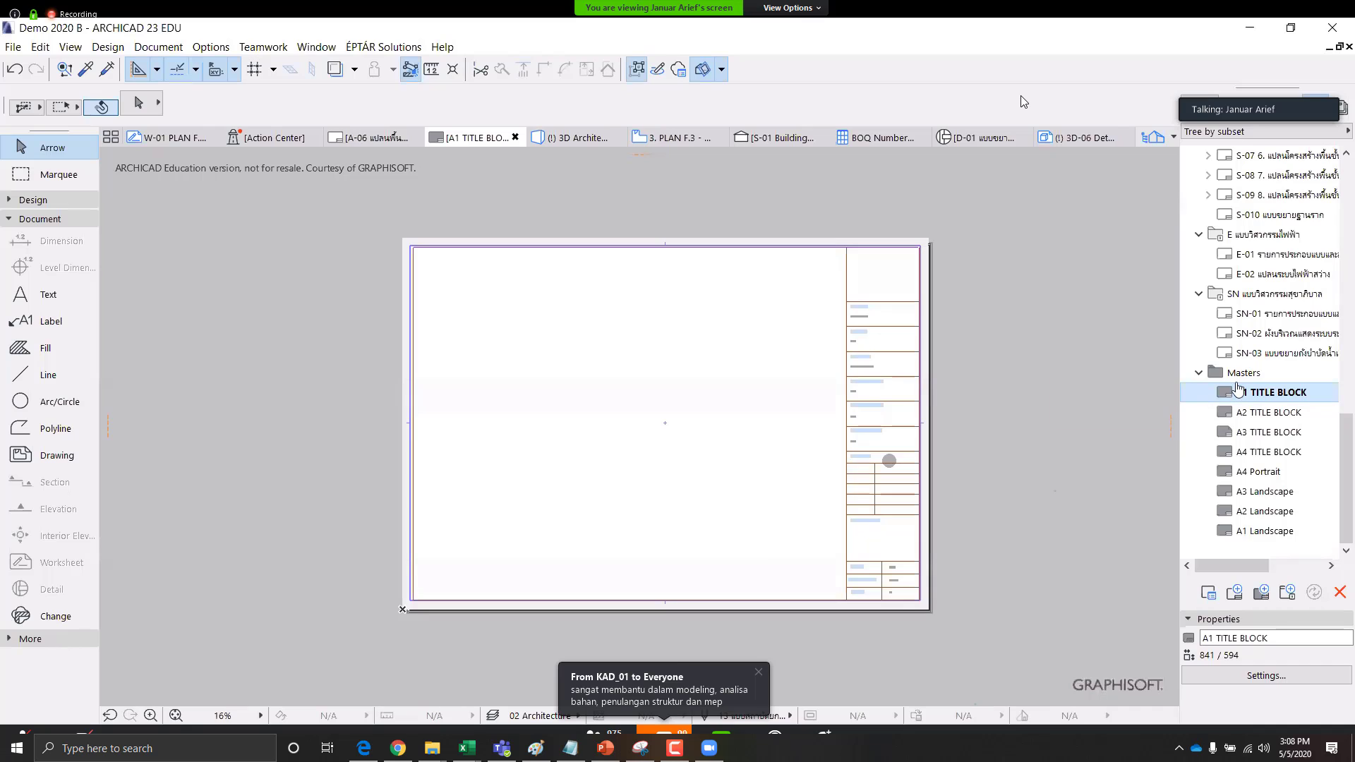
{"action": "scroll", "coordinate": [732, 330], "scroll_direction": "up", "scroll_amount": 3}
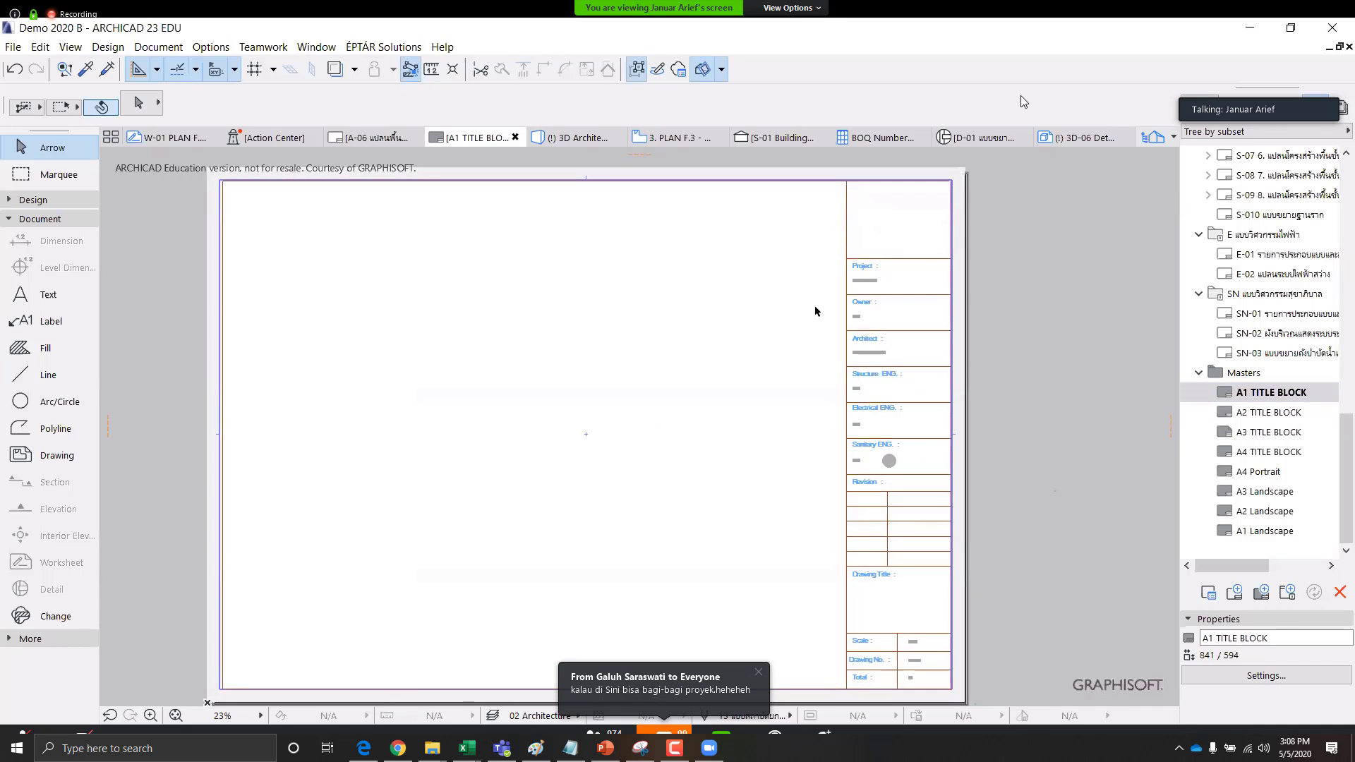
{"action": "double_click", "coordinate": [1270, 412]}
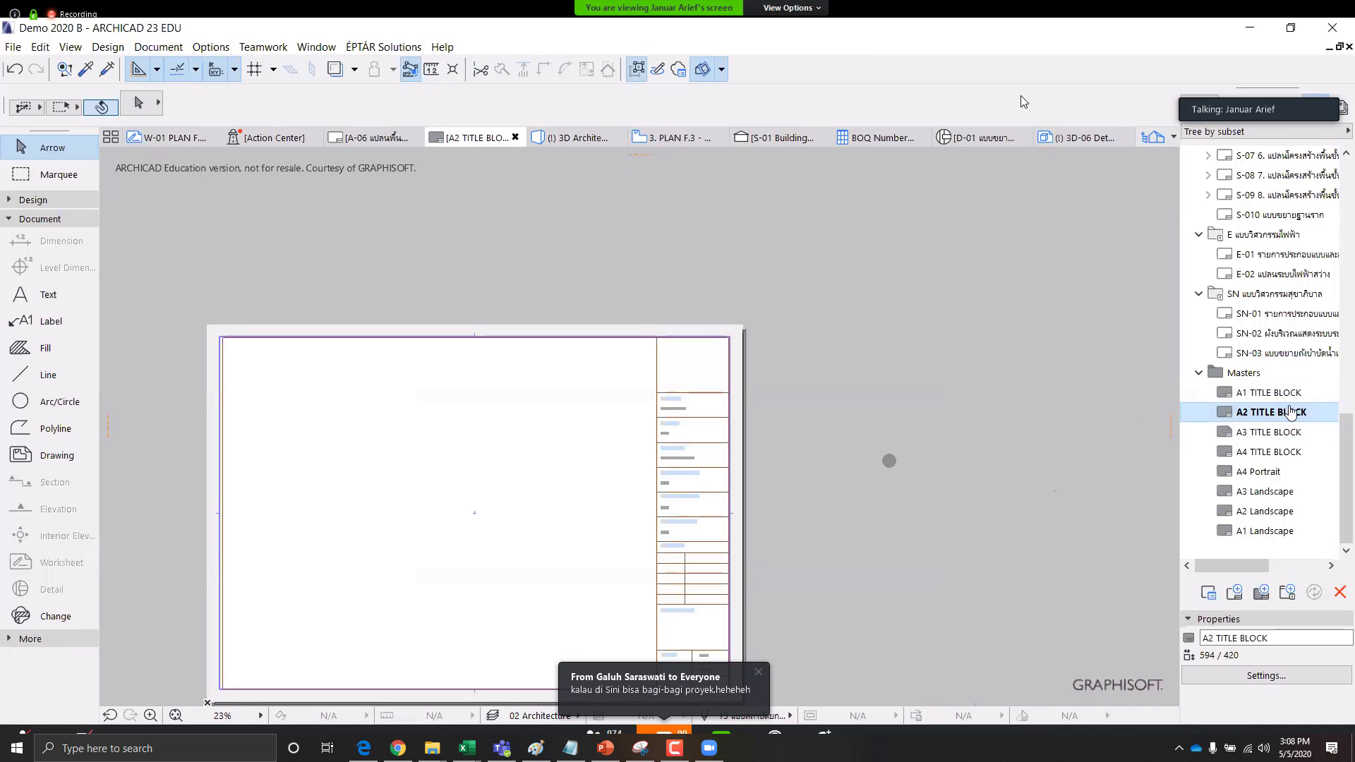
Bring the whole A2 TITLE BLOCK master sheet into view and open the A3 TITLE BLOCK master to examine it
{"action": "middle_click_drag", "start_coordinate": [551, 482], "coordinate": [725, 367]}
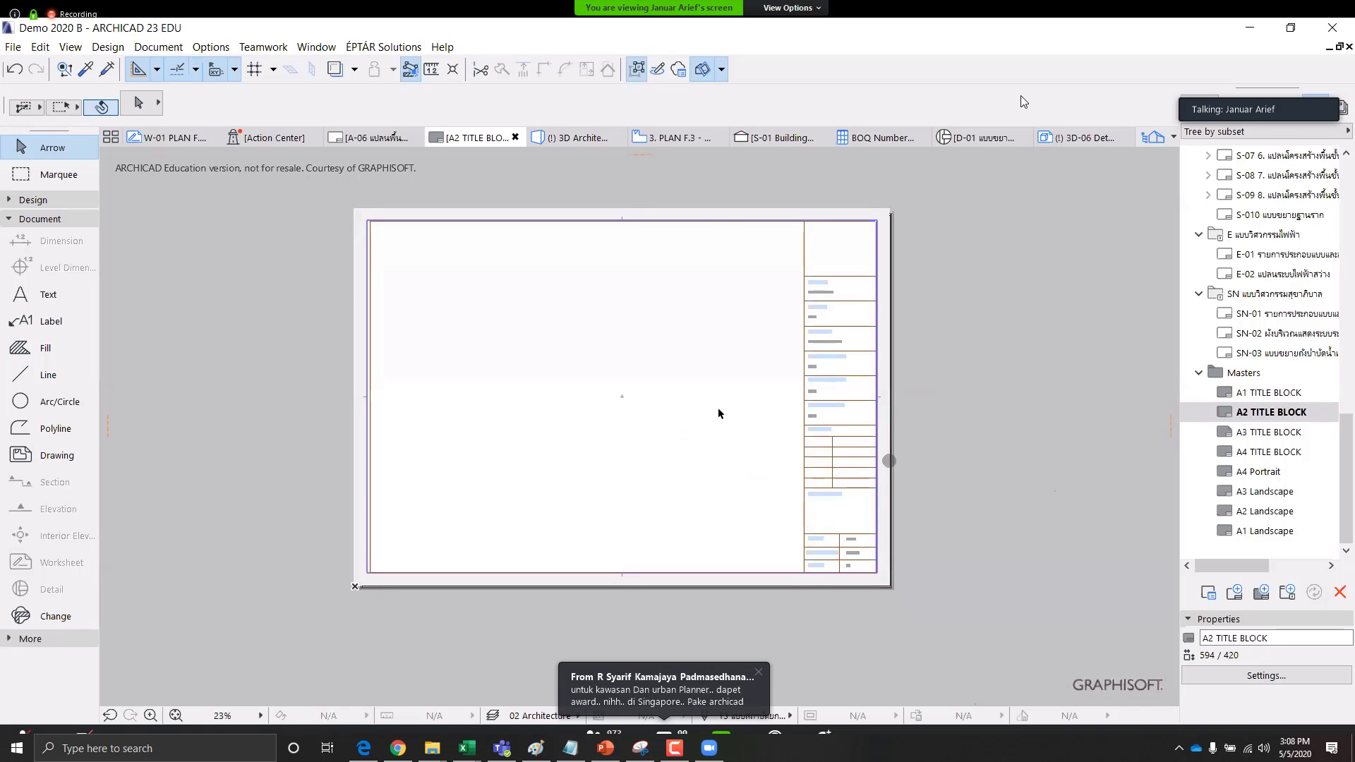
{"action": "double_click", "coordinate": [1264, 432]}
Open the third-floor plan layout A-06 and the elevation layout A-013 to examine their drawings and title blocks
{"action": "scroll", "coordinate": [1264, 436], "scroll_direction": "up", "scroll_amount": 4}
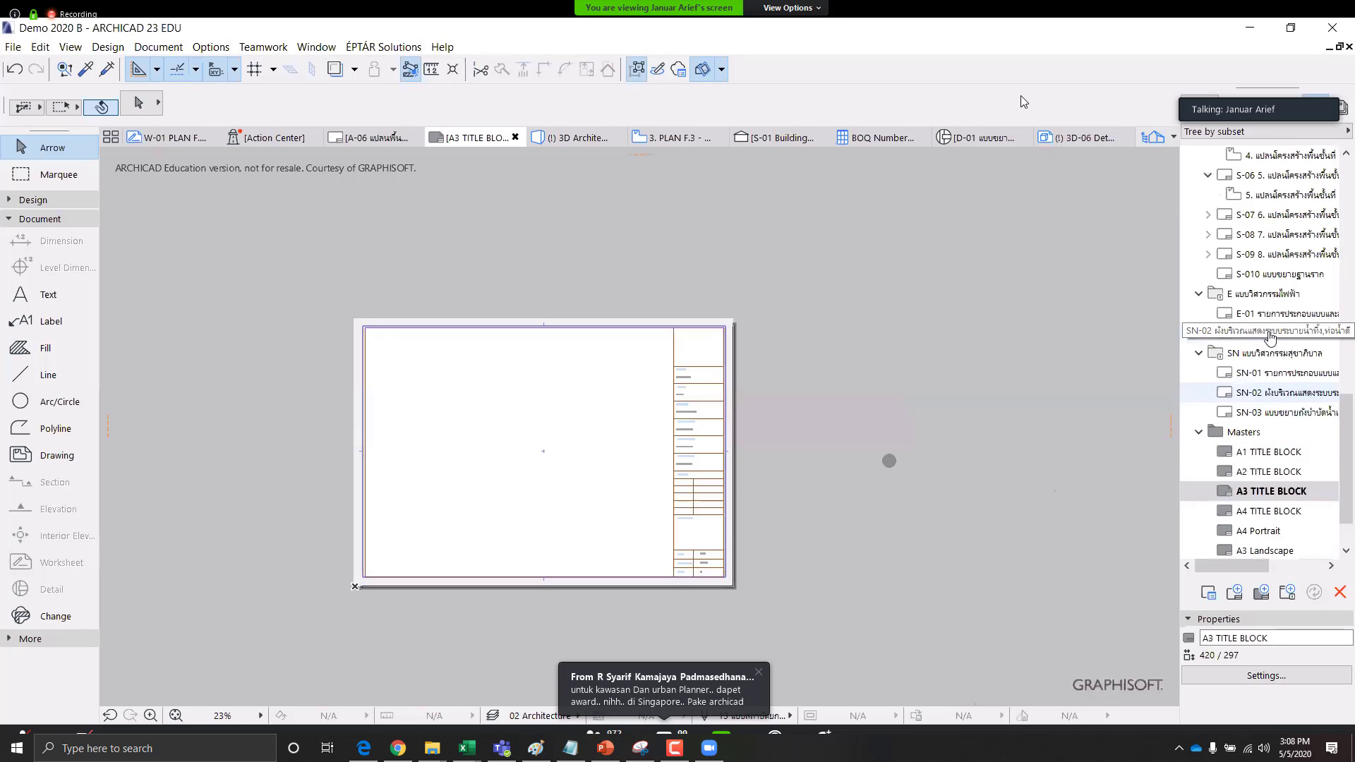
{"action": "scroll", "coordinate": [1270, 348], "scroll_direction": "up", "scroll_amount": 6}
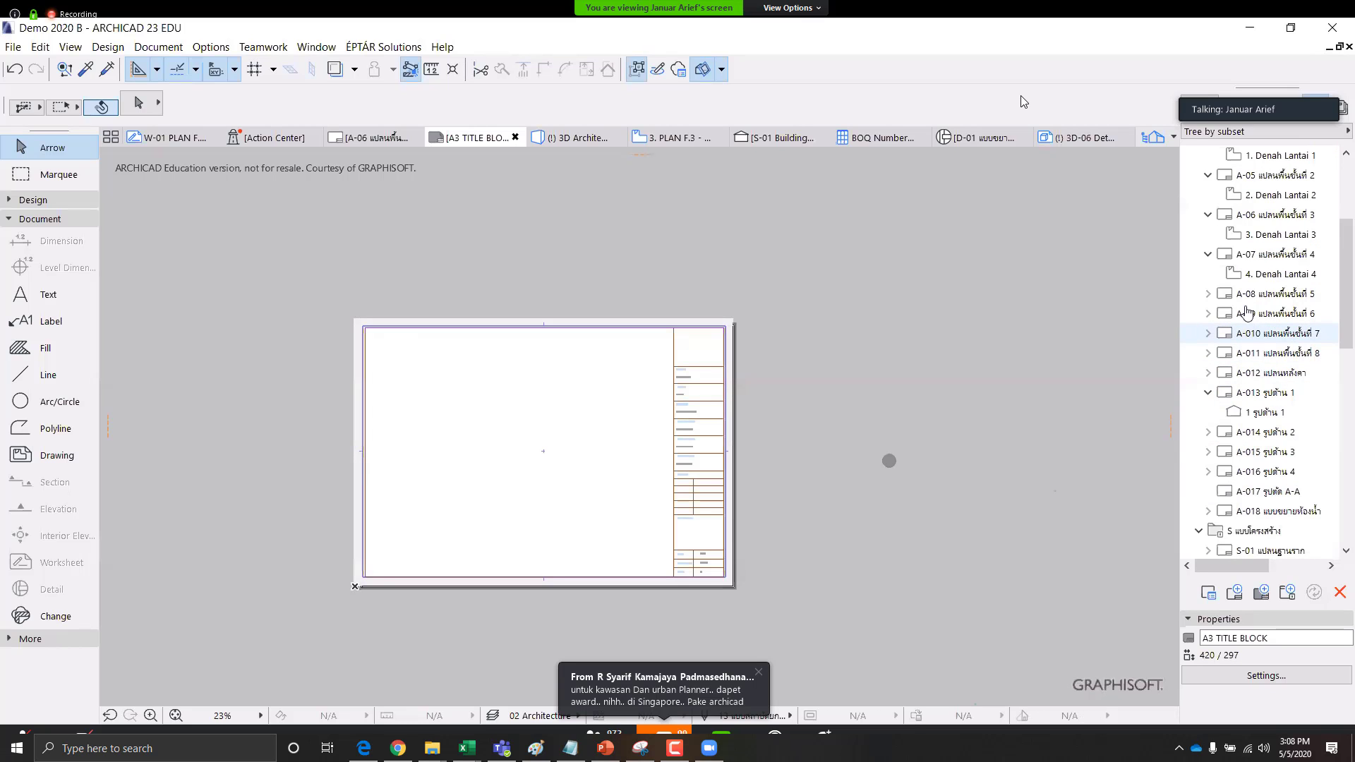
{"action": "scroll", "coordinate": [1264, 396], "scroll_direction": "up", "scroll_amount": 2}
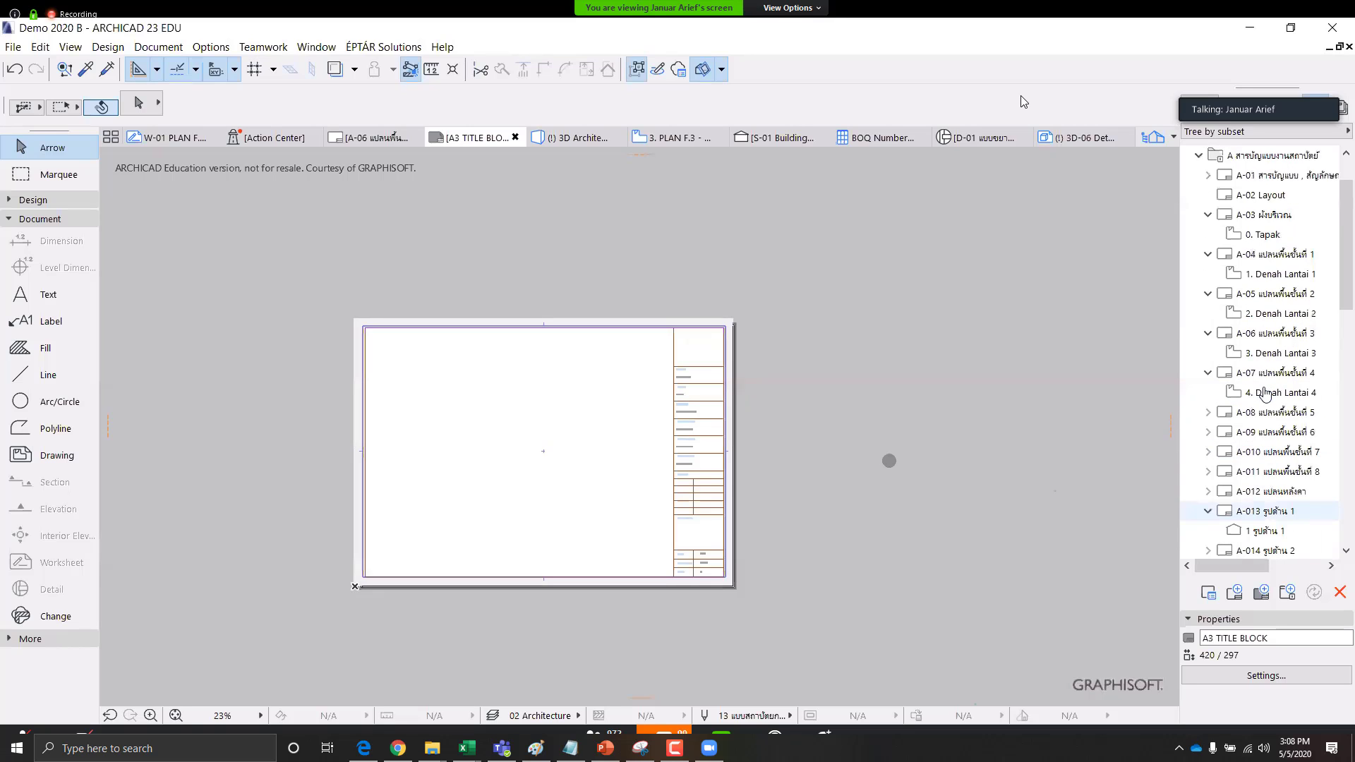
{"action": "double_click", "coordinate": [1276, 333]}
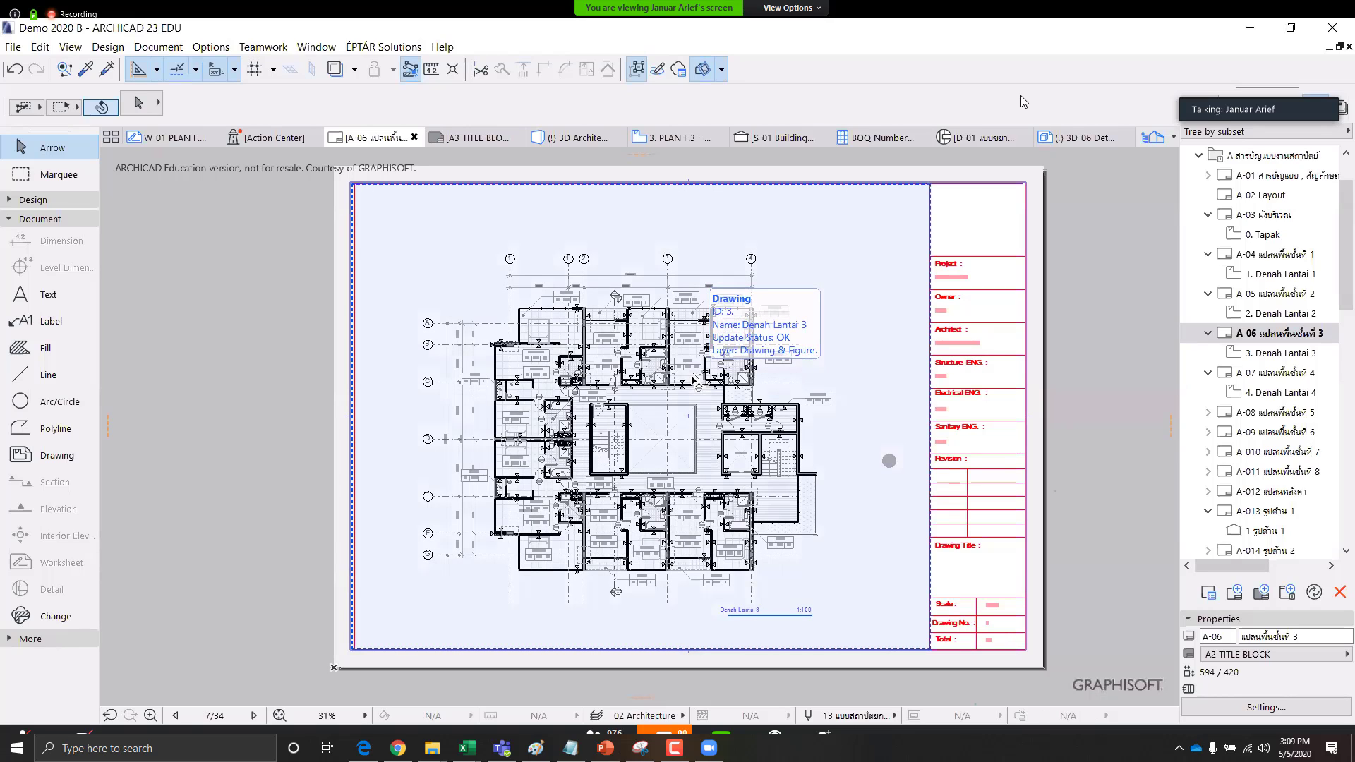
{"action": "double_click", "coordinate": [1264, 514]}
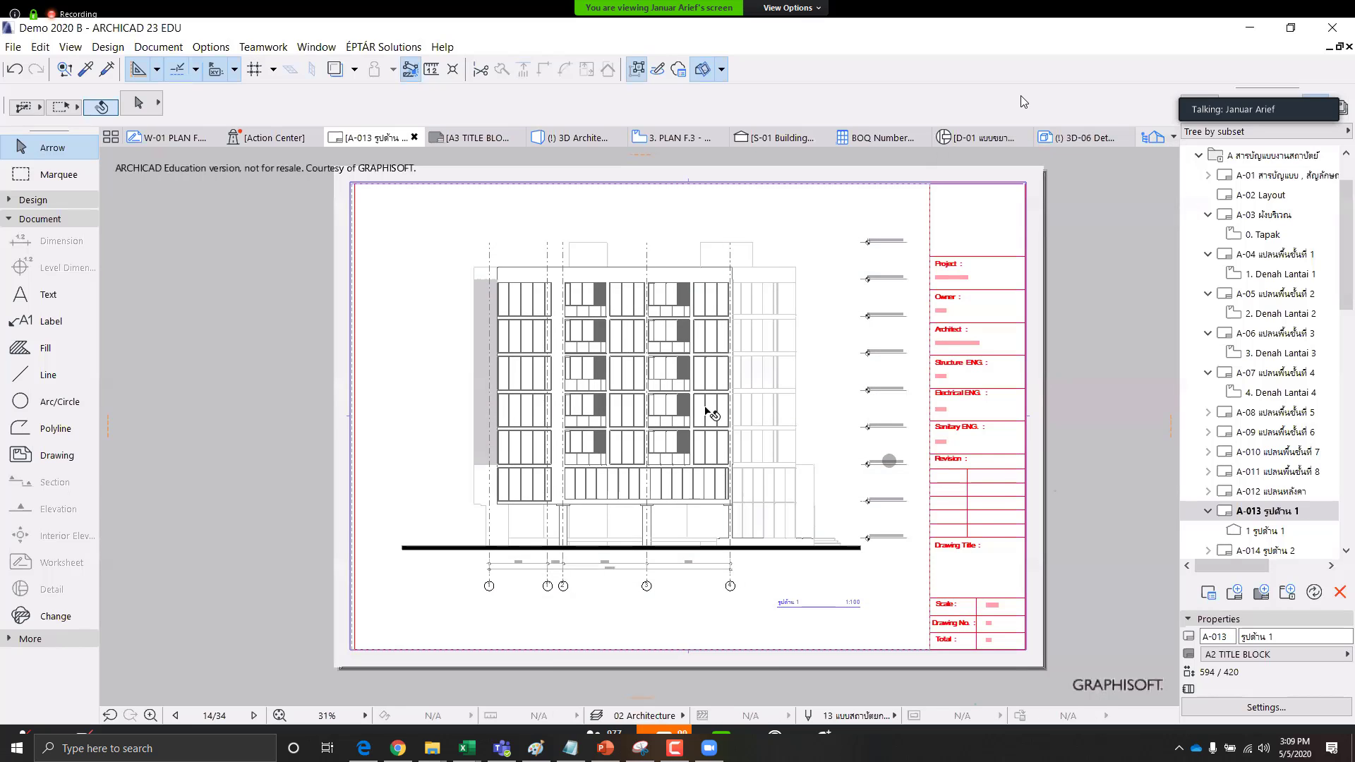
{"action": "scroll", "coordinate": [713, 408], "scroll_direction": "up", "scroll_amount": 2}
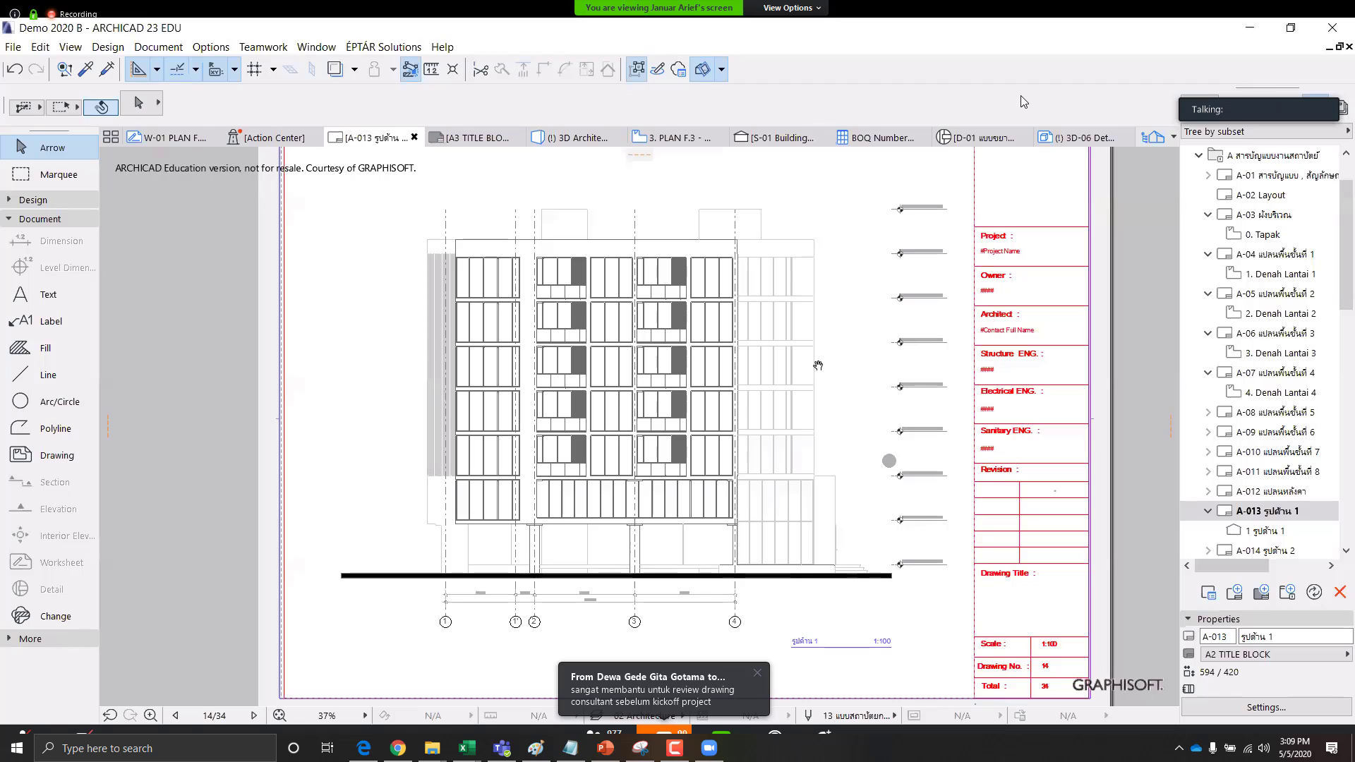
{"action": "middle_click_drag", "start_coordinate": [817, 366], "coordinate": [807, 361]}
Collapse the layouts A-03 to A-07 and A-013 in the Layout Book tree so their drawings are hidden
{"action": "left_click", "coordinate": [1209, 256]}
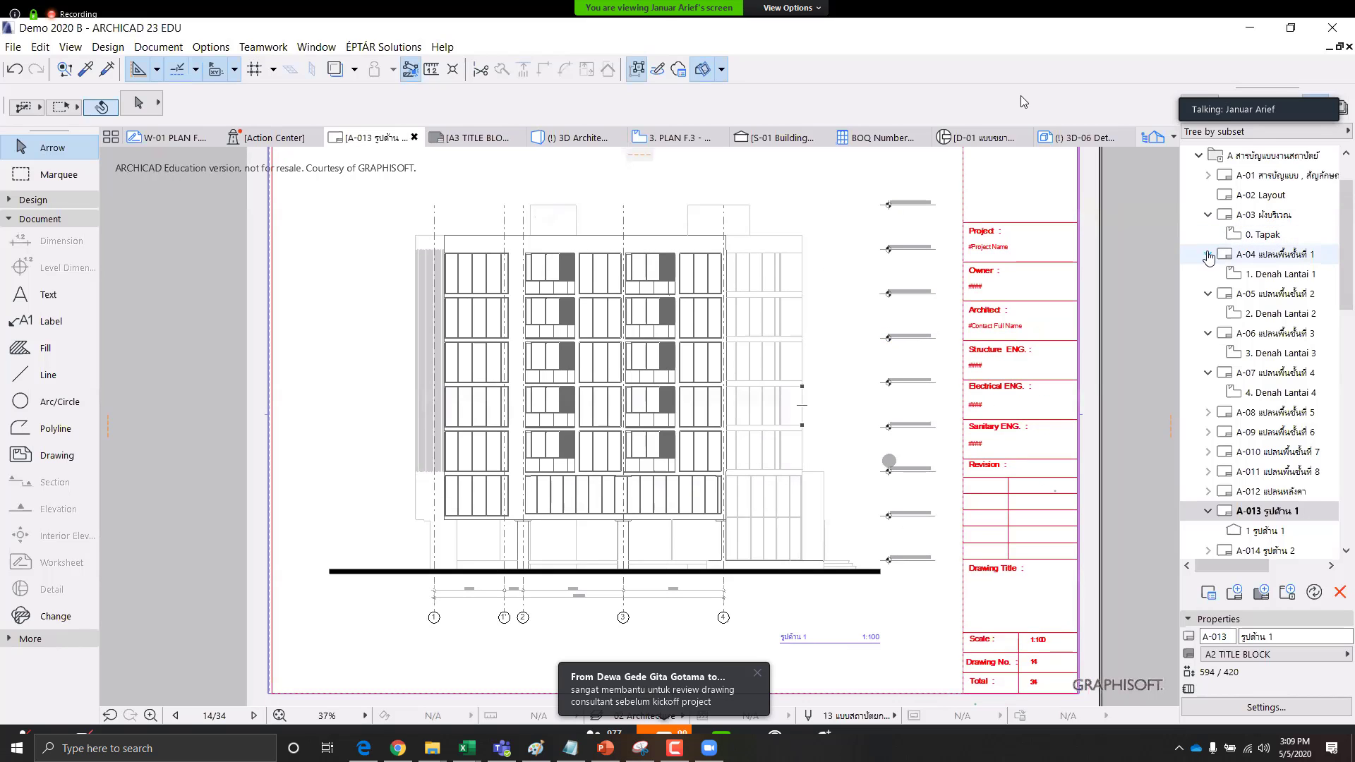
{"action": "left_click", "coordinate": [1209, 276]}
{"action": "left_click", "coordinate": [1208, 295]}
{"action": "left_click", "coordinate": [1208, 317]}
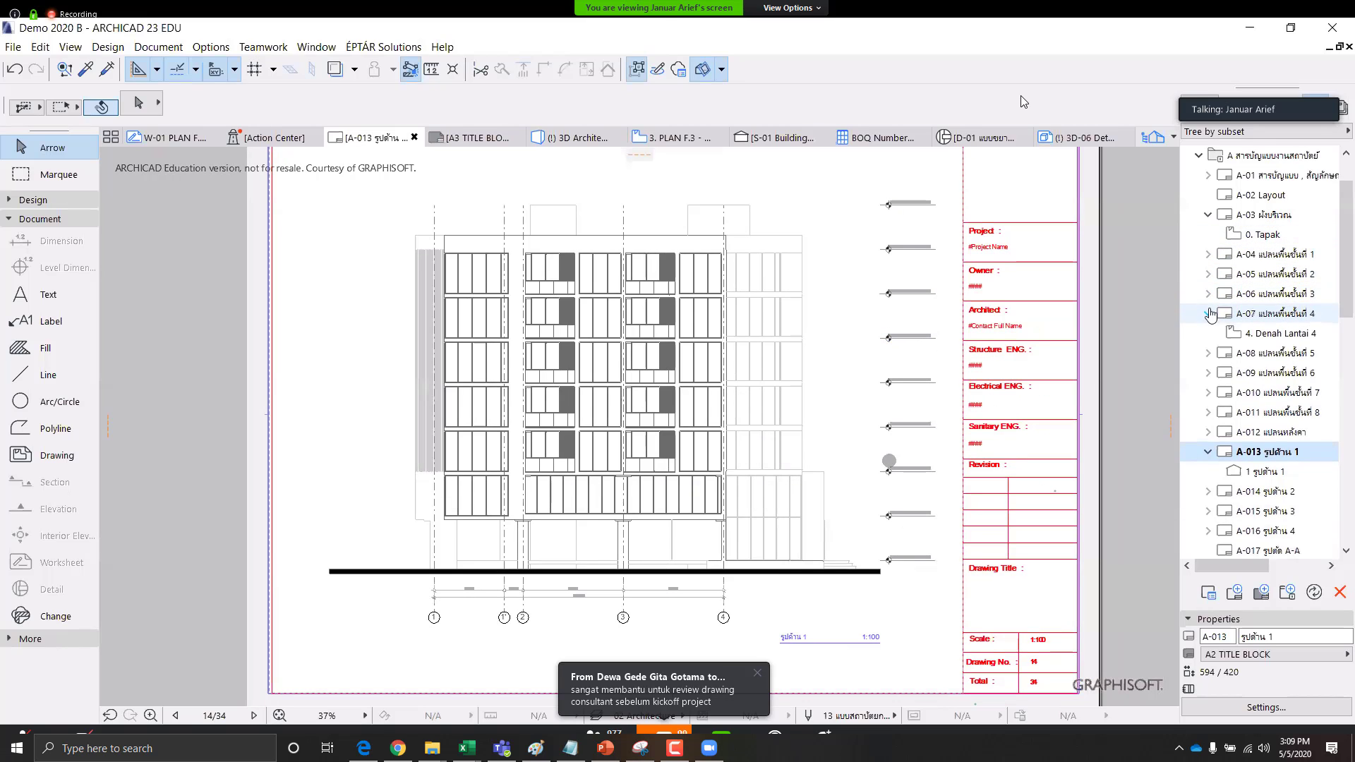
{"action": "left_click", "coordinate": [1208, 215]}
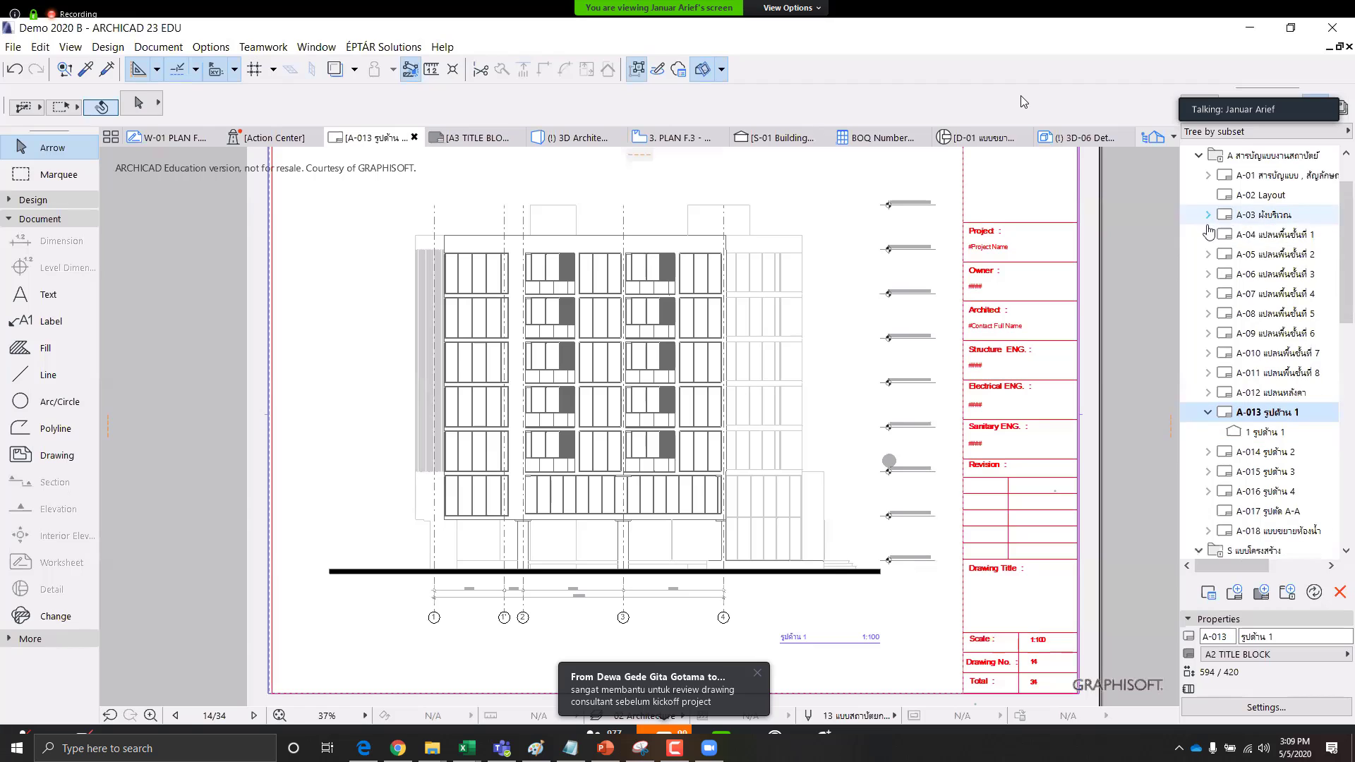
{"action": "left_click", "coordinate": [1208, 412]}
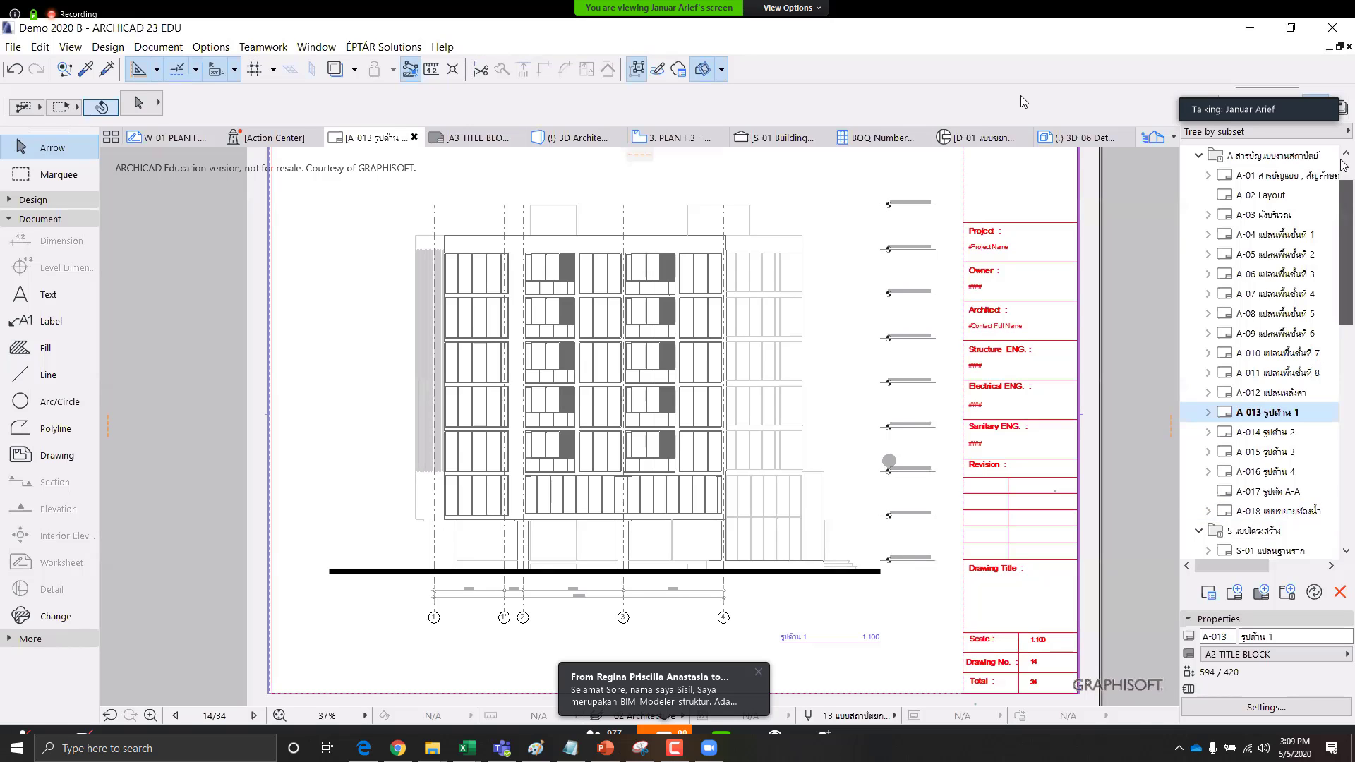
Show the 2 - Layouts publisher set and examine its list of PDF layouts against the Layout Book
{"action": "left_click", "coordinate": [1341, 106]}
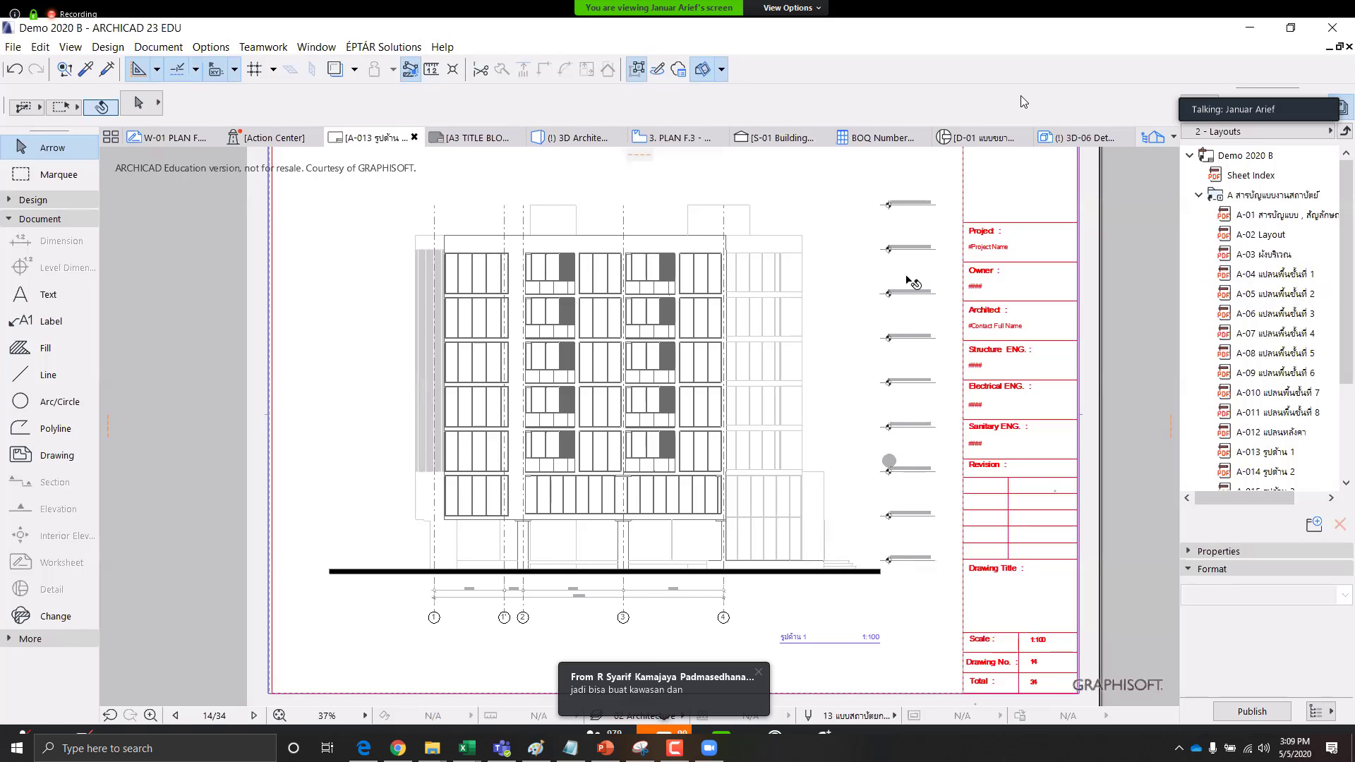
{"action": "left_click", "coordinate": [1316, 104]}
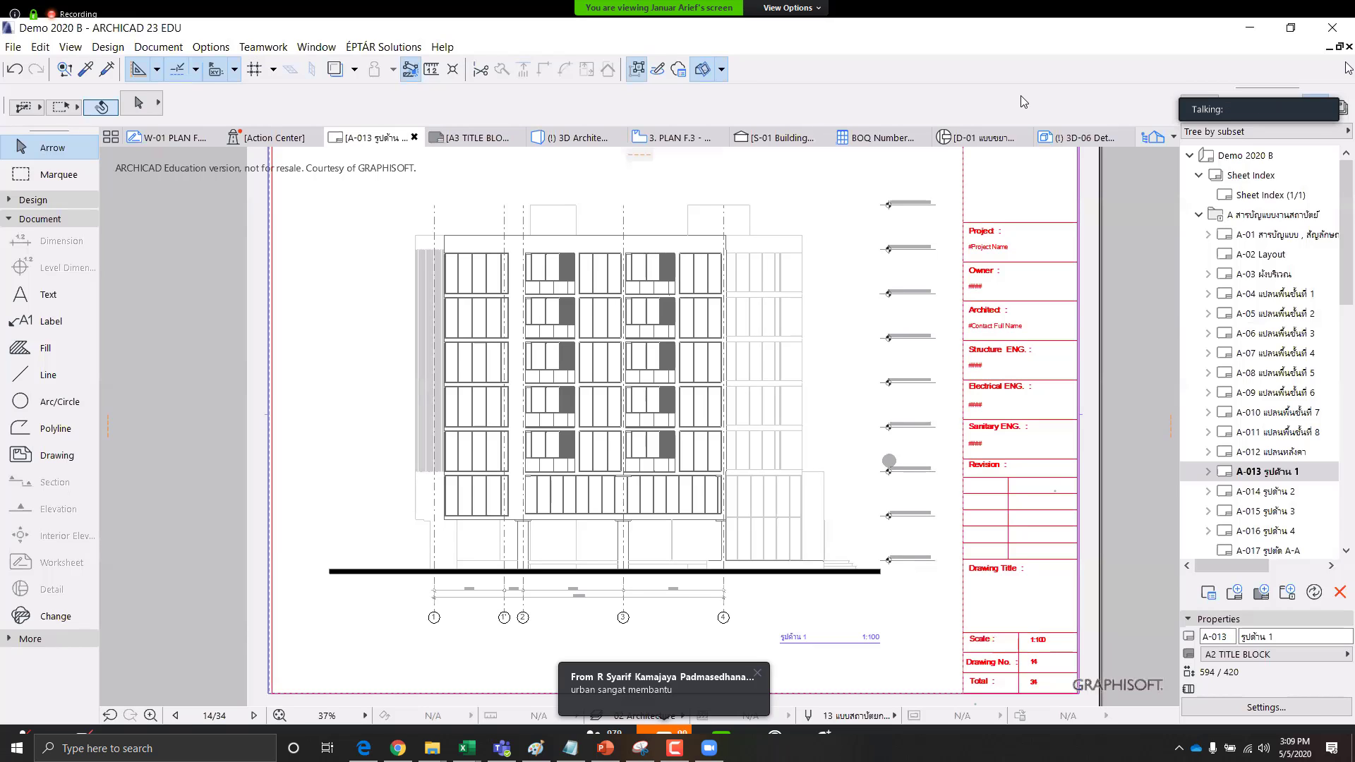
{"action": "left_click", "coordinate": [1343, 107]}
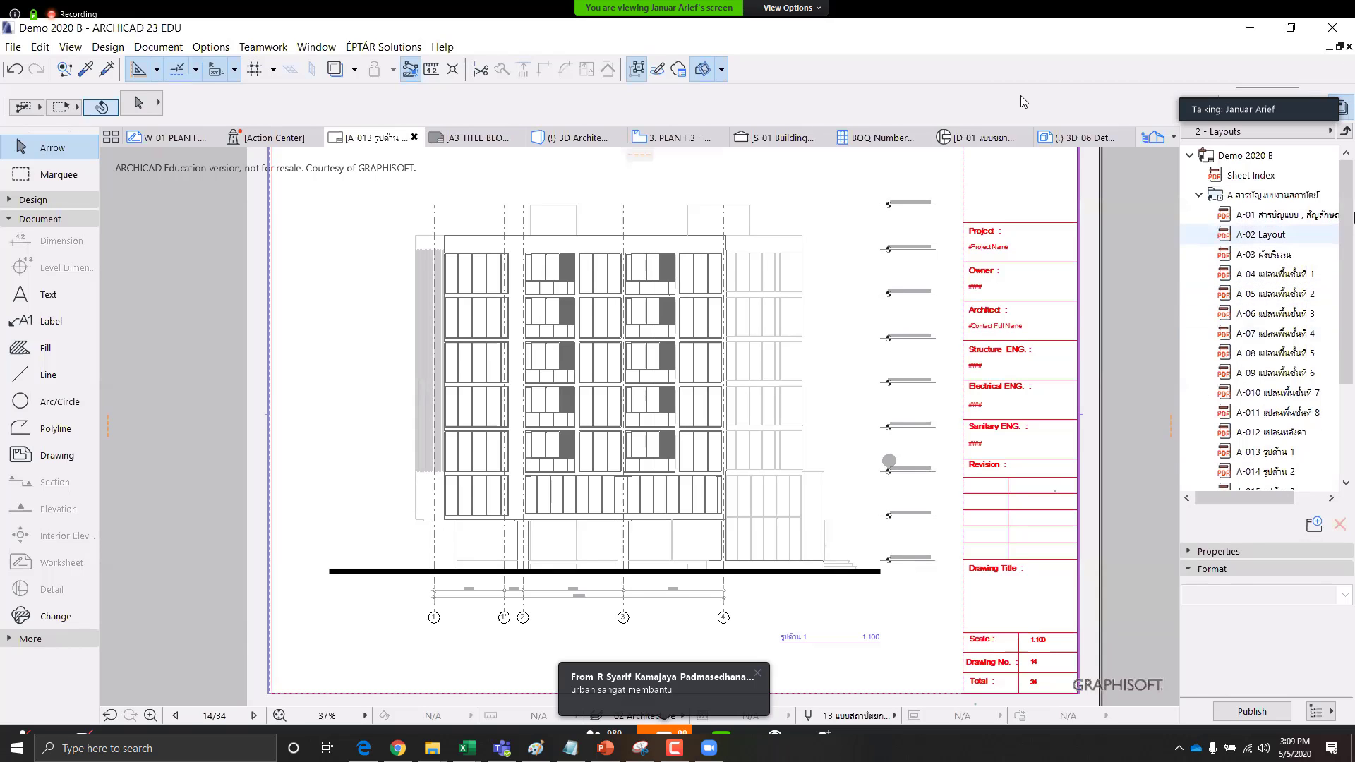
{"action": "scroll", "coordinate": [1349, 321], "scroll_direction": "down", "scroll_amount": 2}
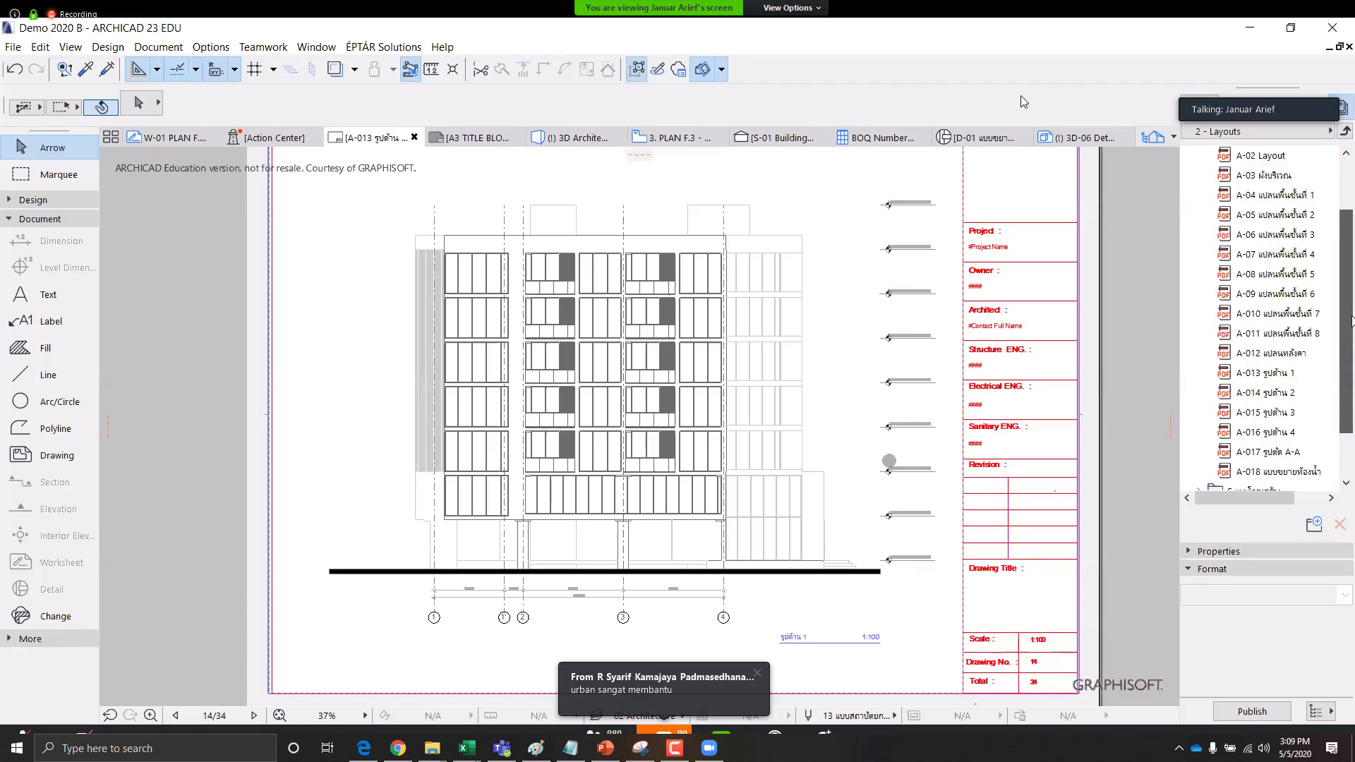
{"action": "scroll", "coordinate": [1349, 321], "scroll_direction": "down", "scroll_amount": 1}
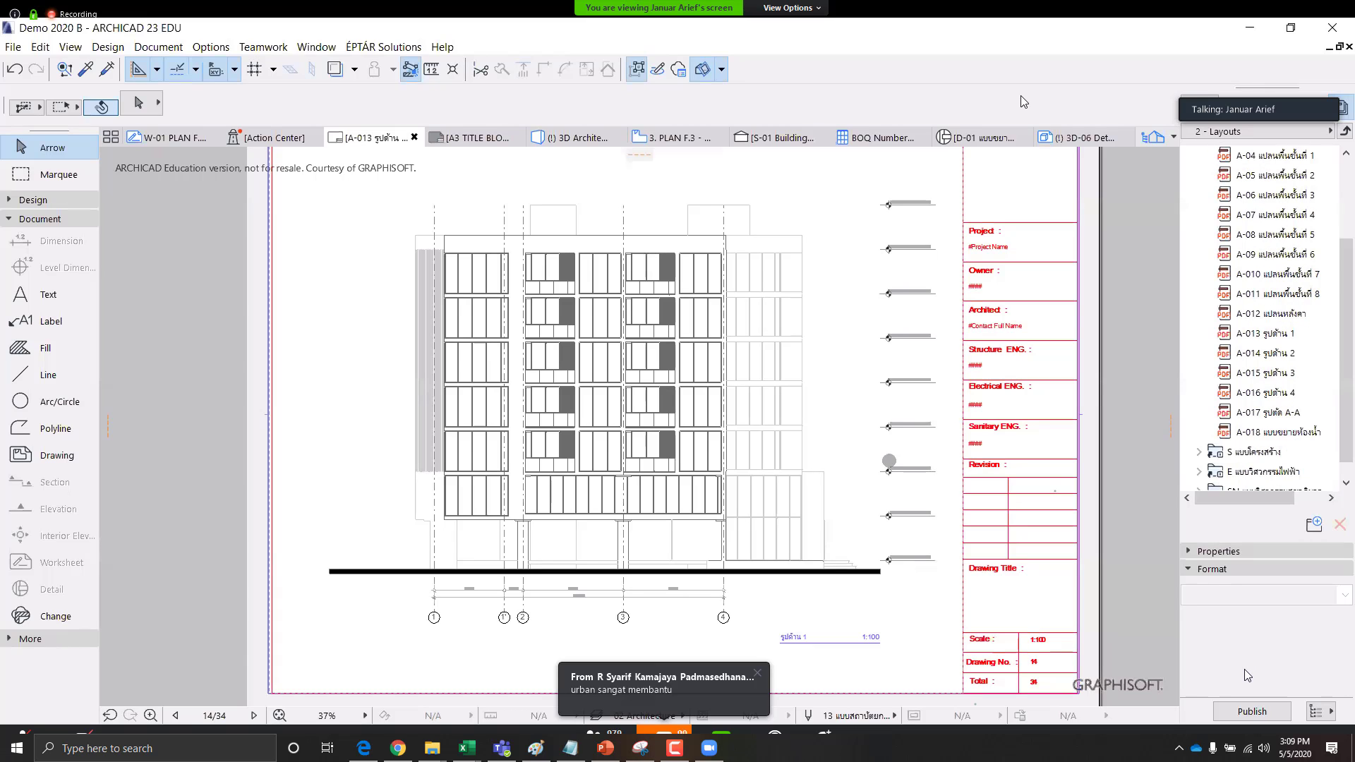
Start publishing the 2 - Layouts set and review the single file, real folder and flat file structure options in its properties
{"action": "left_click", "coordinate": [1252, 711]}
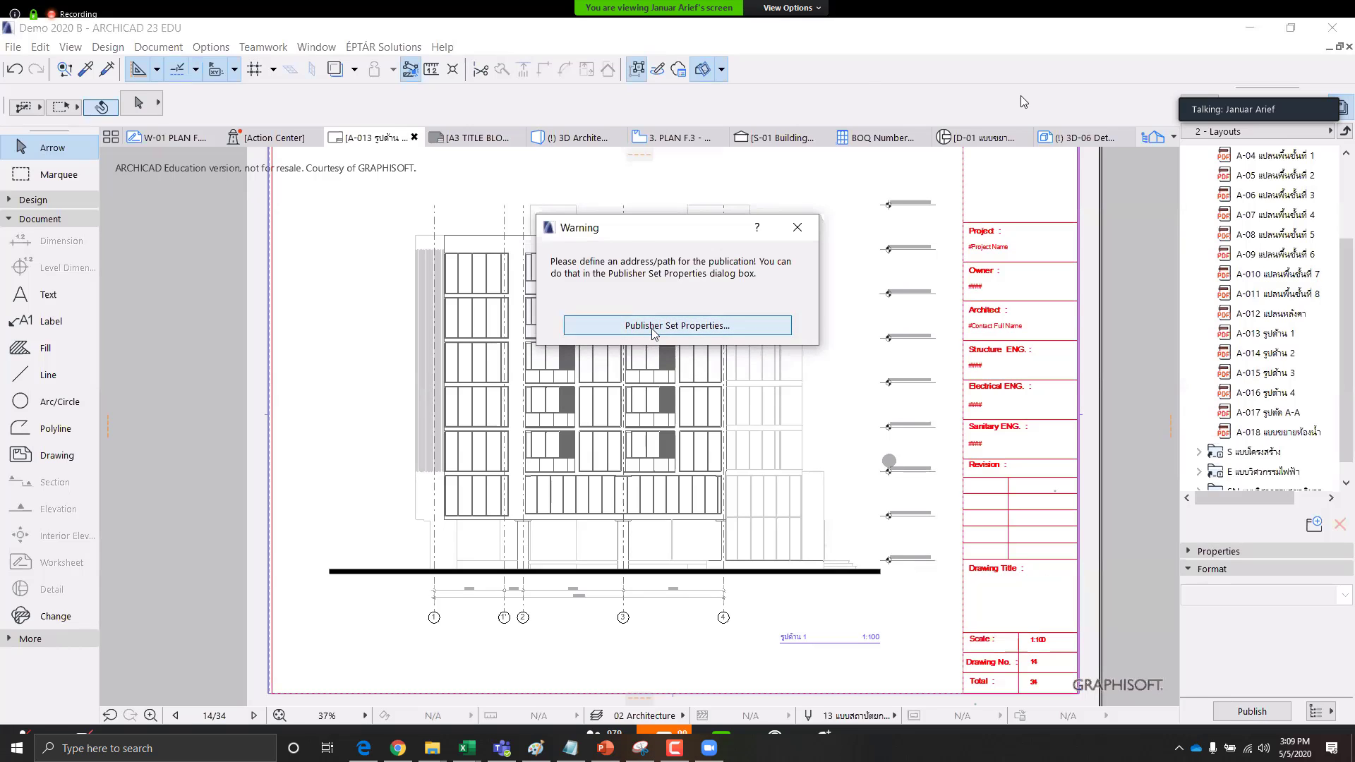
{"action": "left_click", "coordinate": [654, 326]}
{"action": "left_click", "coordinate": [523, 172]}
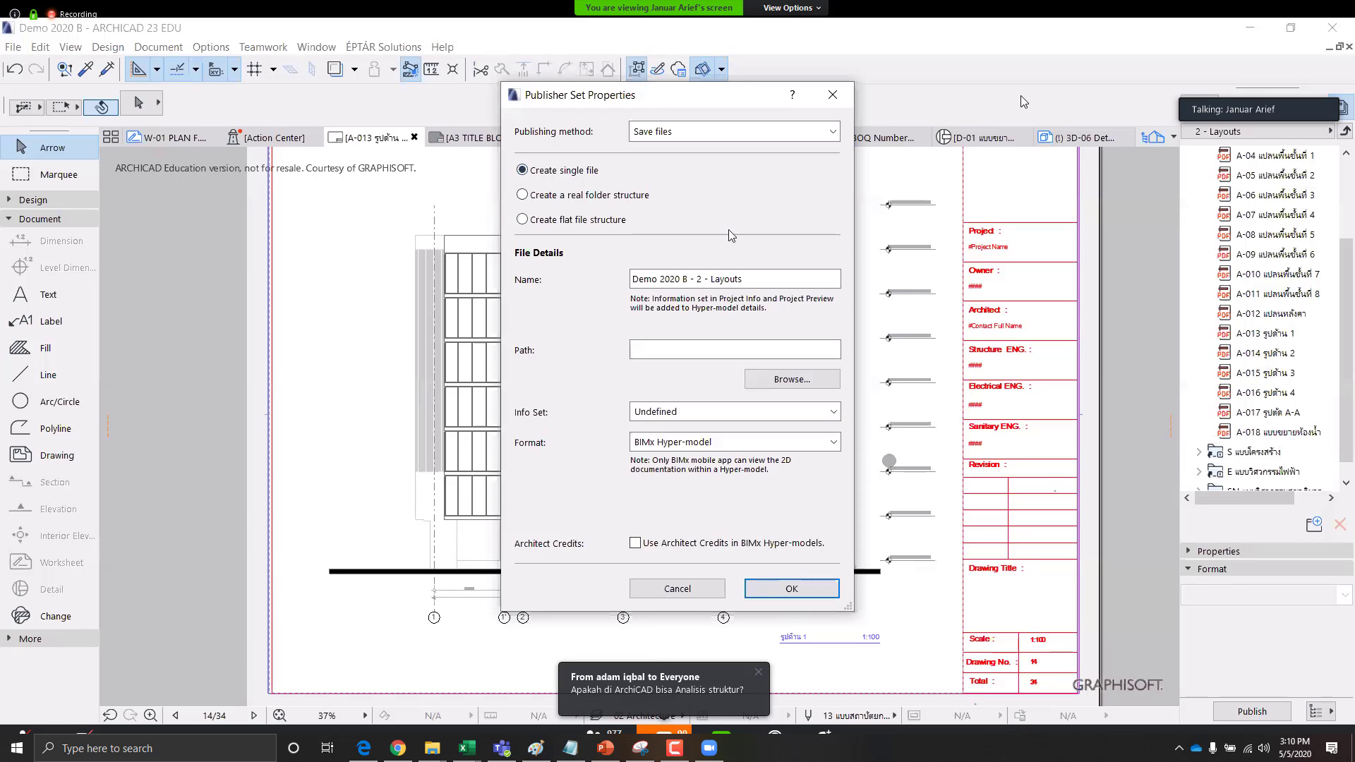
{"action": "left_click", "coordinate": [522, 195]}
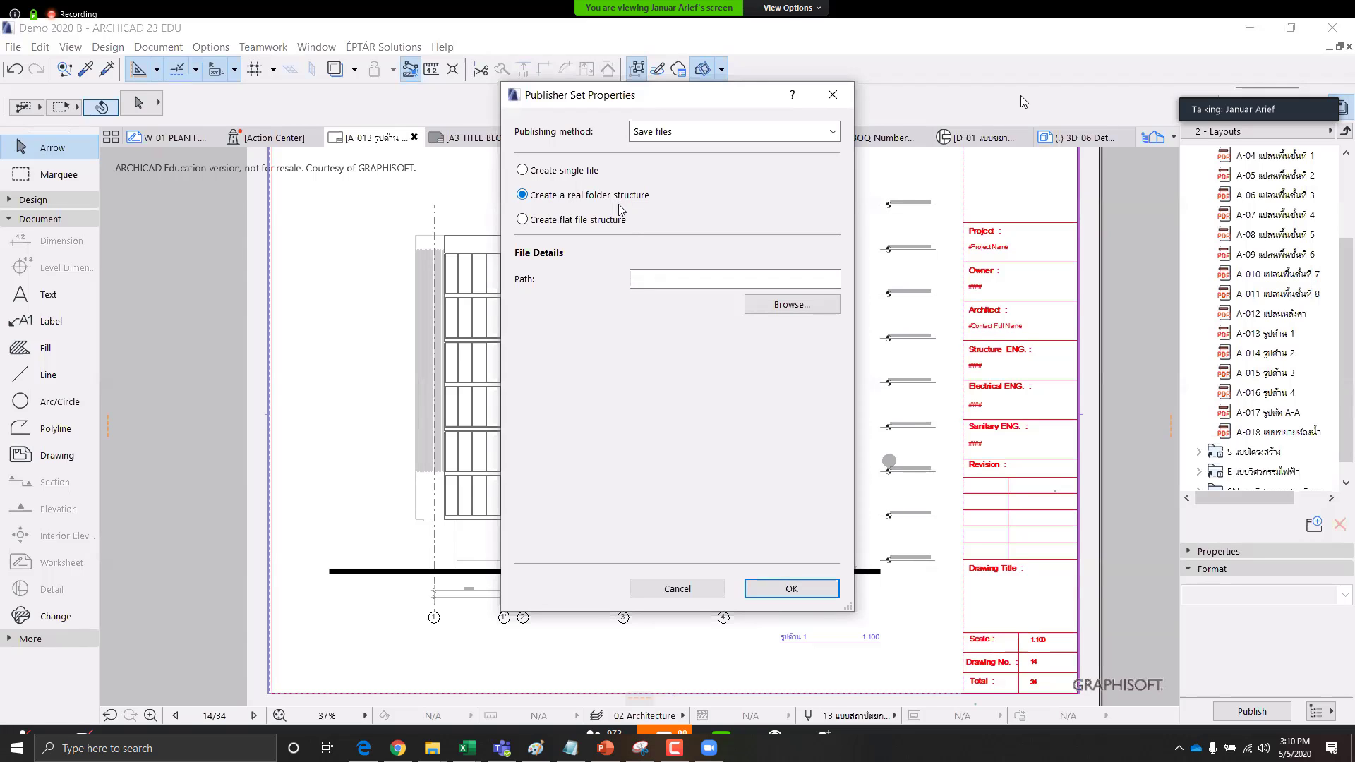
{"action": "left_click", "coordinate": [520, 223]}
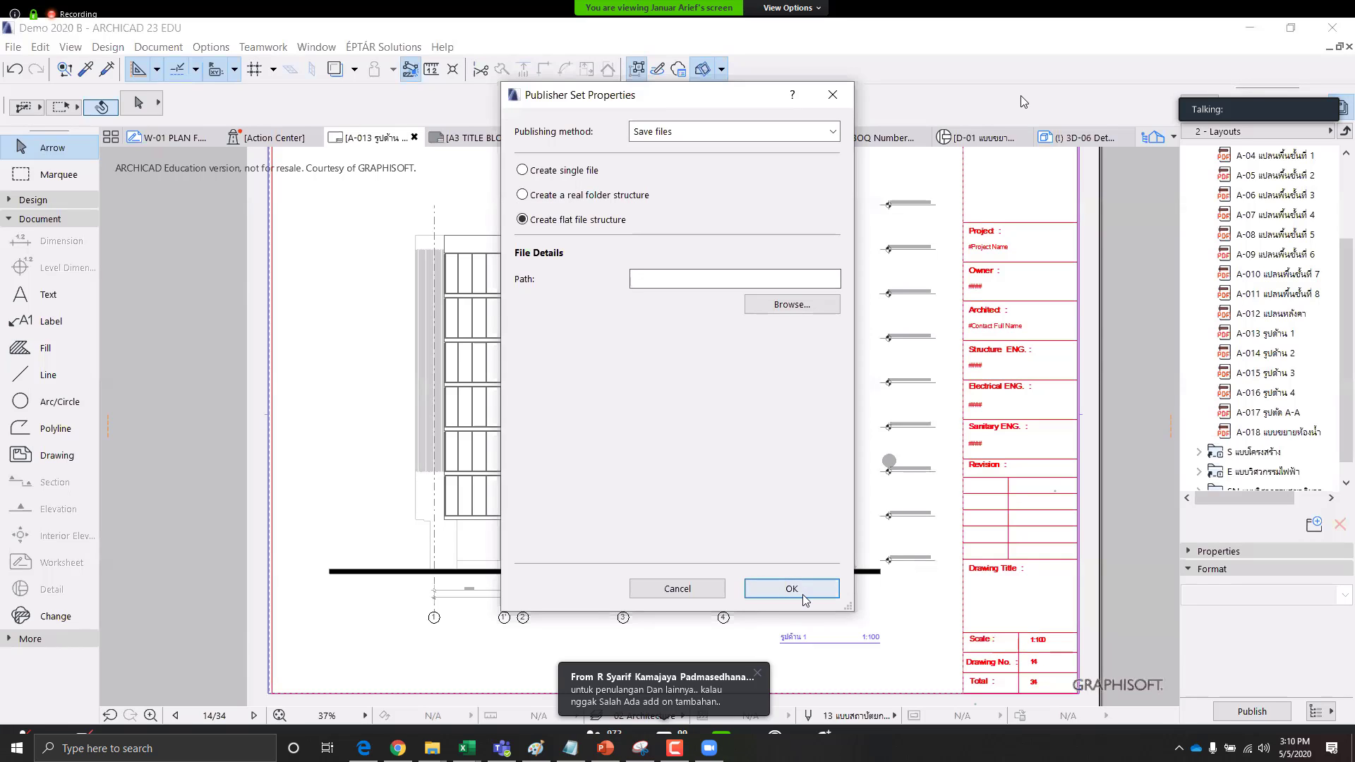
Try to set the 2 - Layouts publisher set to create a single PDF file, browse for its destination folder, and cancel the settings
{"action": "left_click", "coordinate": [522, 170]}
{"action": "left_click", "coordinate": [816, 445]}
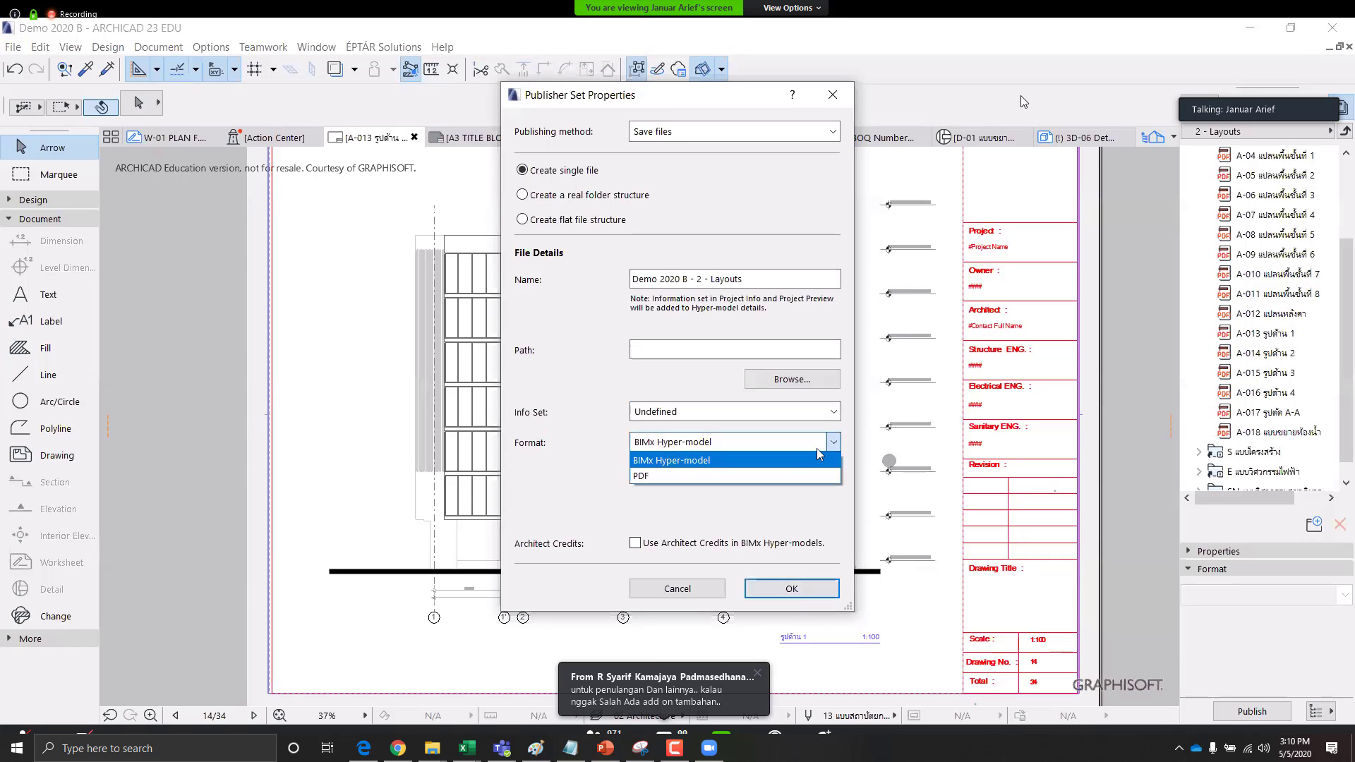
{"action": "left_click", "coordinate": [751, 475]}
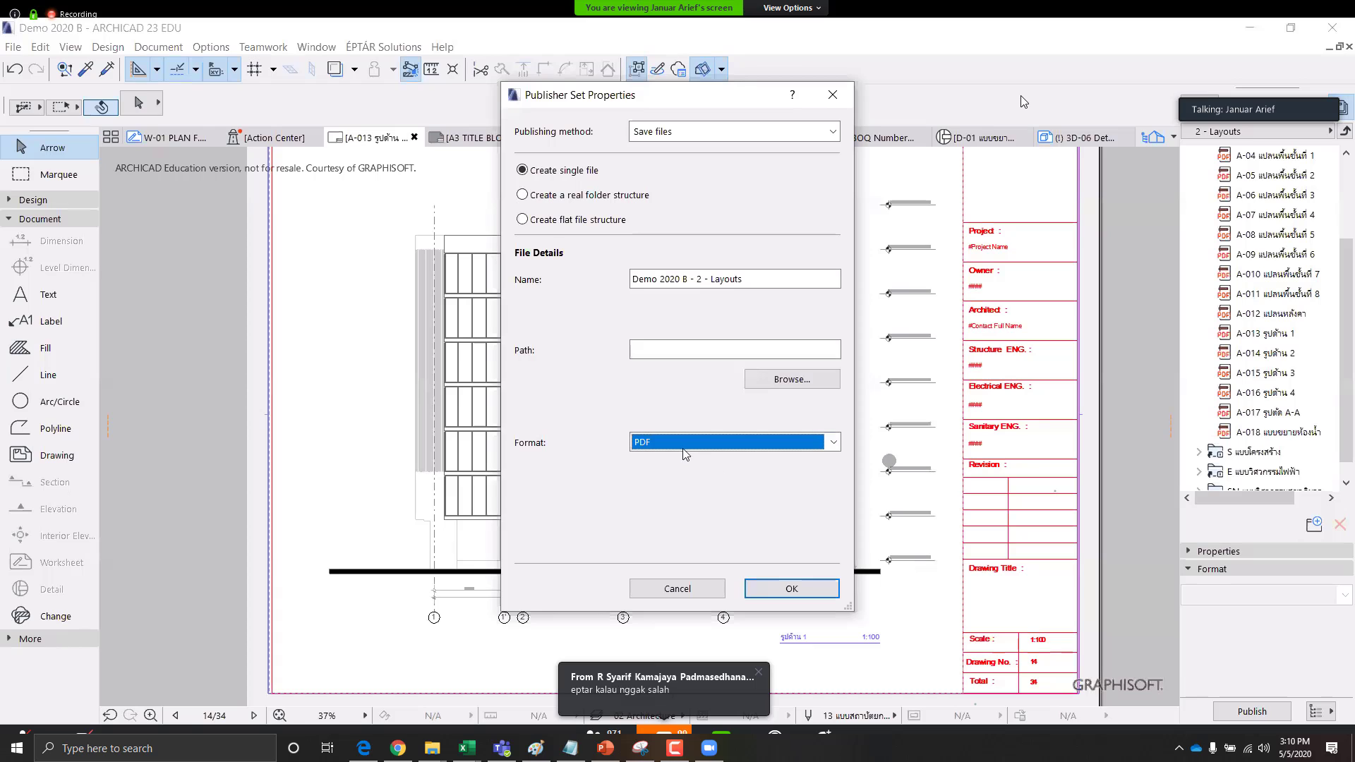
{"action": "left_click", "coordinate": [789, 379]}
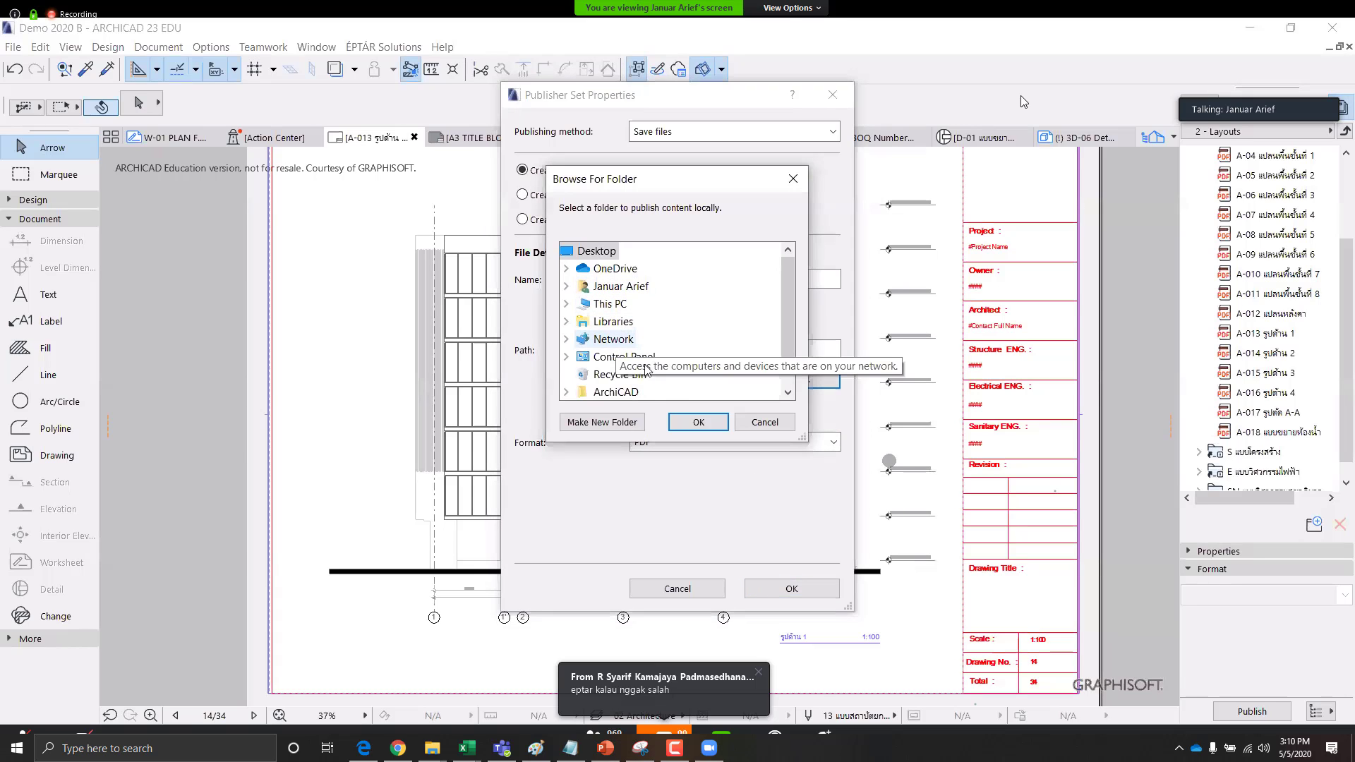
{"action": "left_click", "coordinate": [762, 422]}
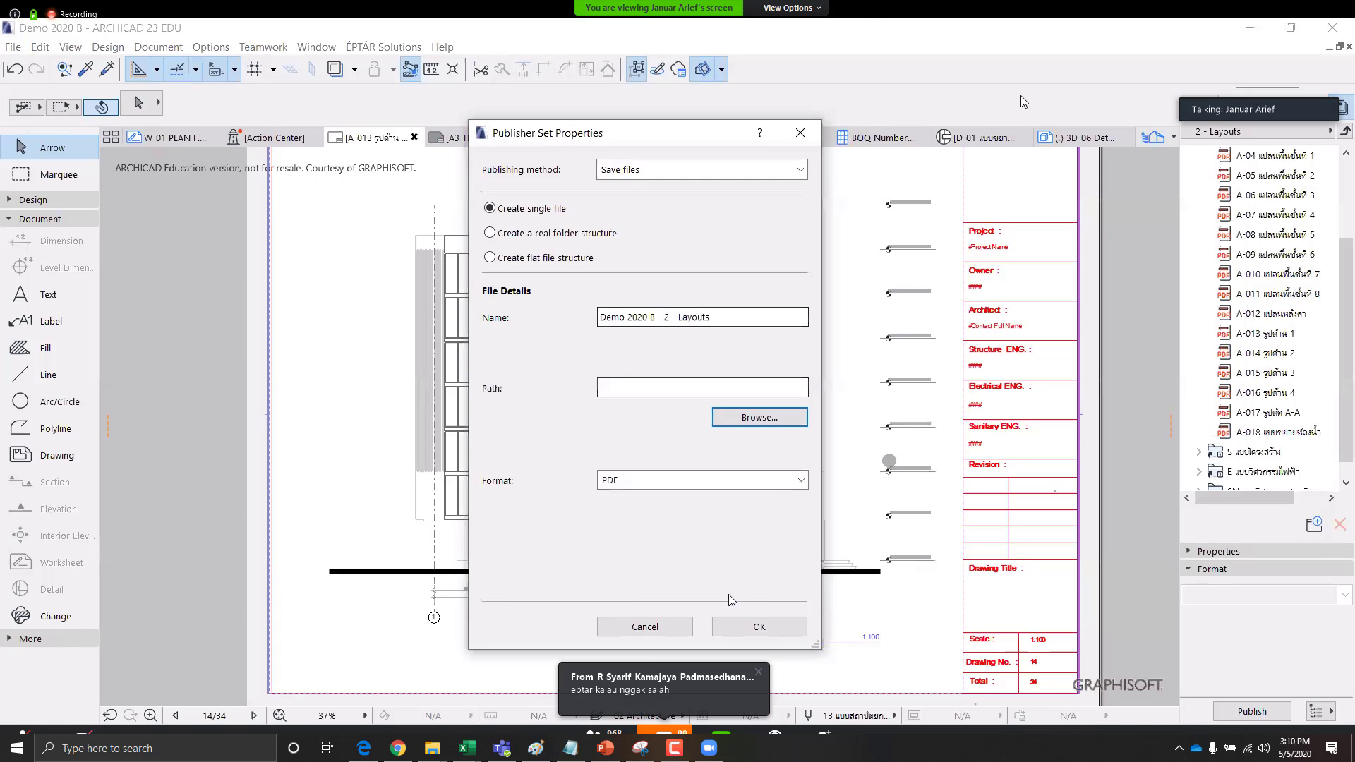
{"action": "left_click", "coordinate": [654, 628]}
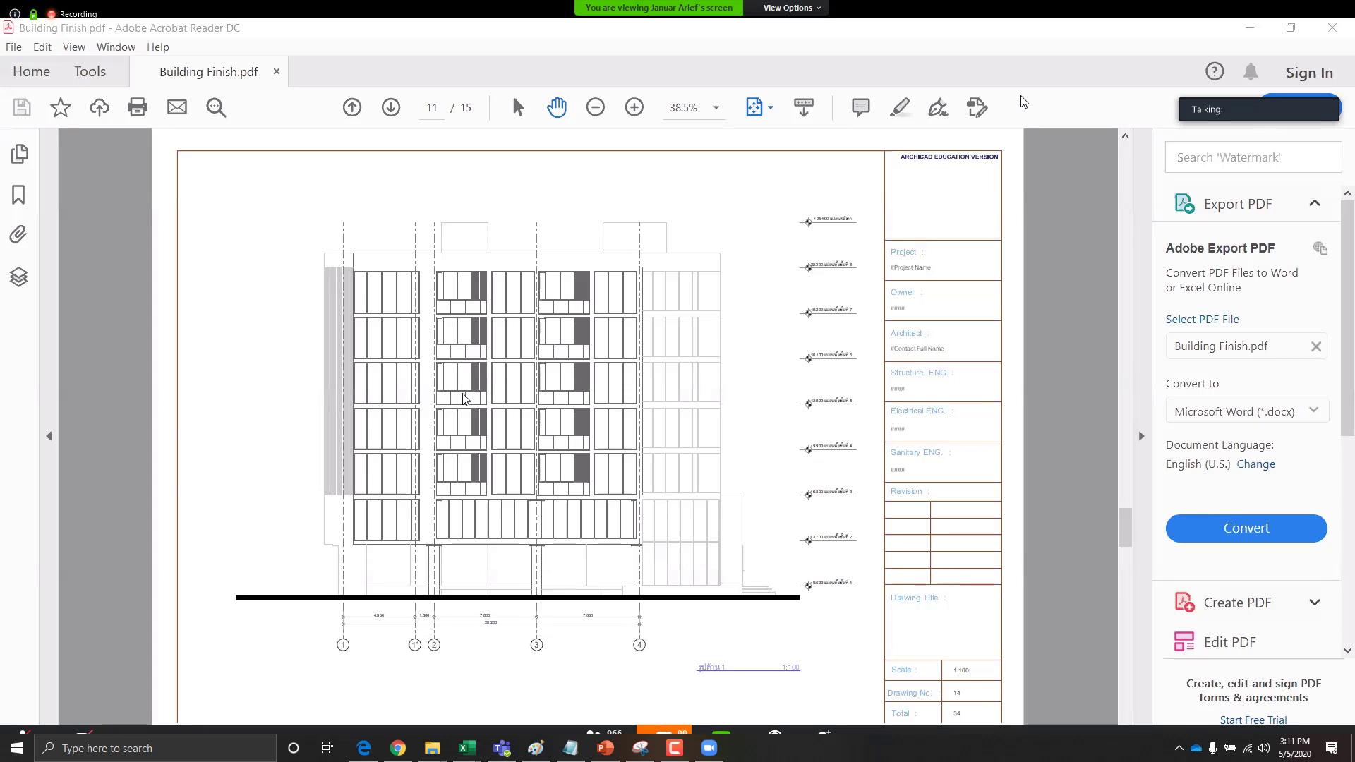
Switch from the Building Finish.pdf preview back to ARCHICAD and open the BOQ Wall schedule from the View Map
{"action": "key", "text": "alt+Tab"}
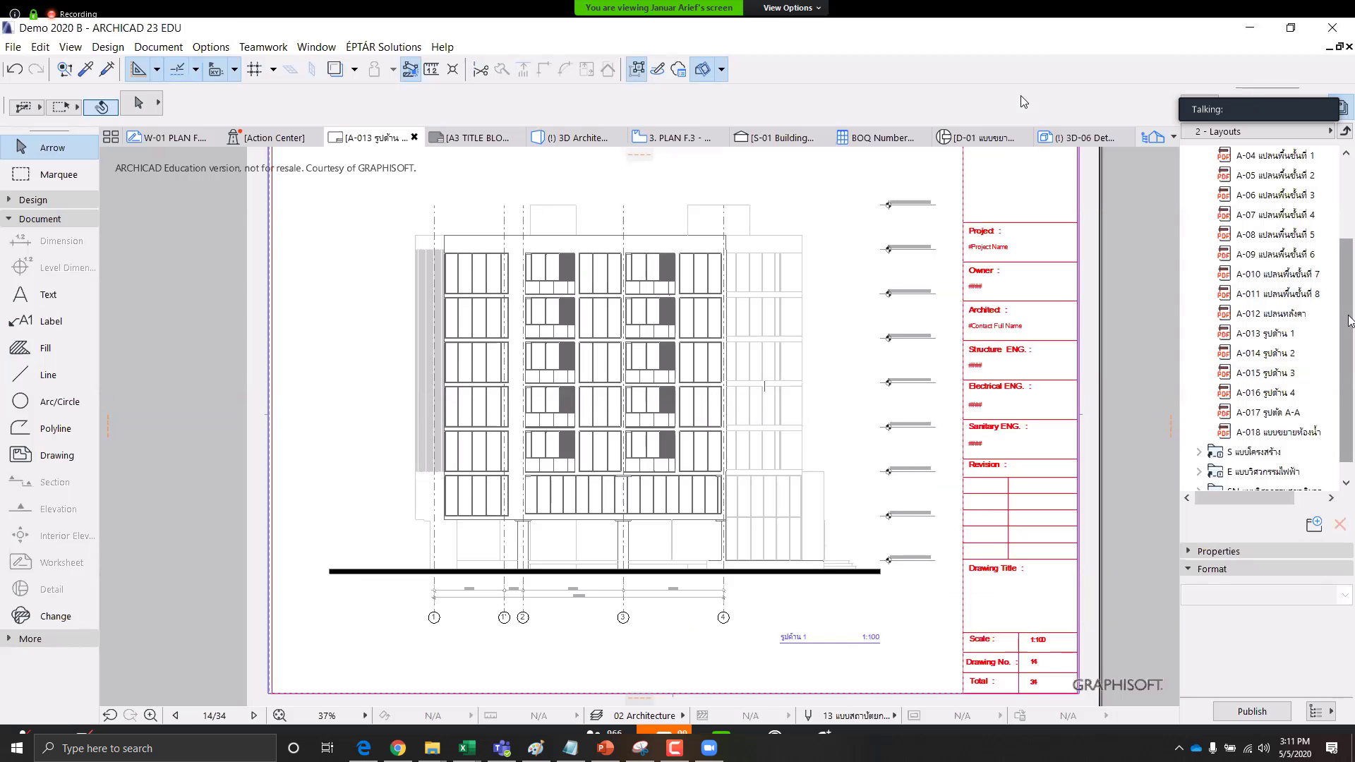
{"action": "left_click_drag", "start_coordinate": [1349, 321], "coordinate": [1351, 196]}
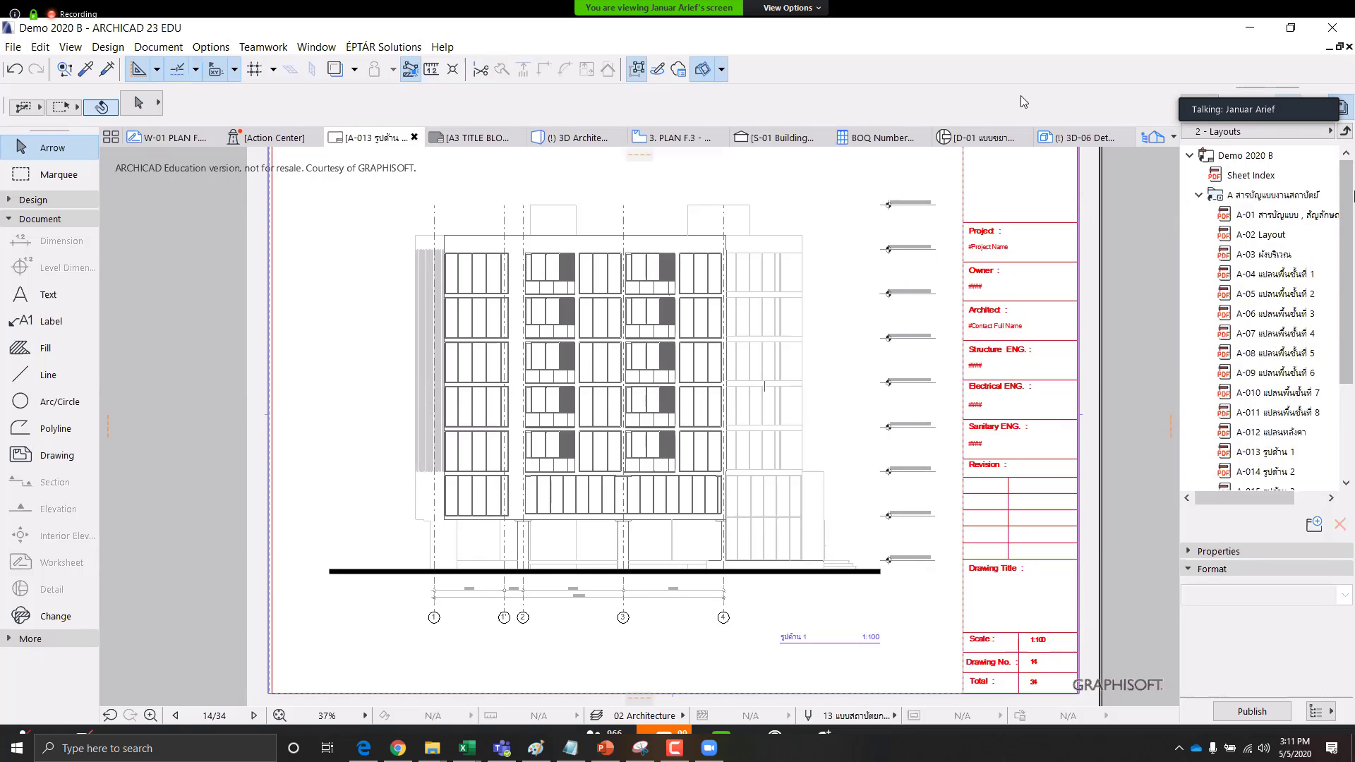
{"action": "left_click", "coordinate": [1264, 102]}
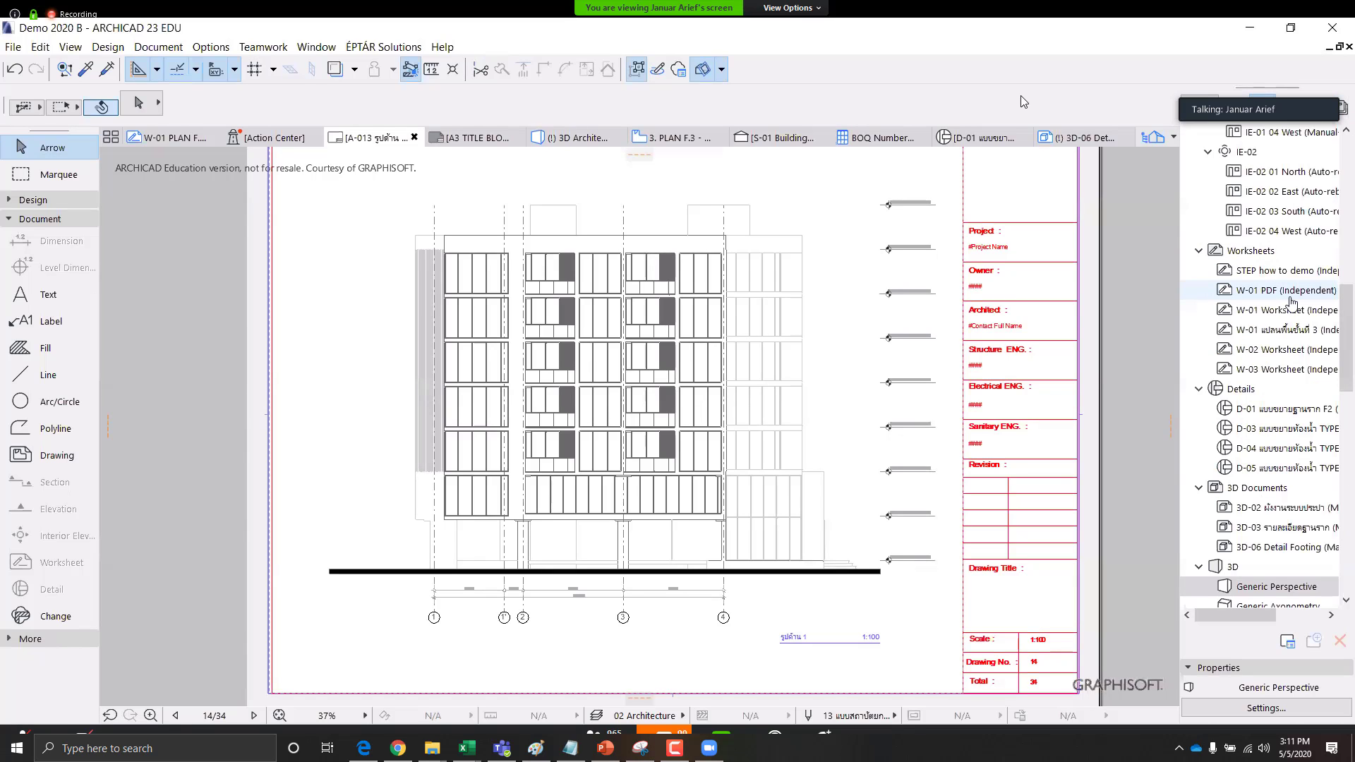
{"action": "left_click", "coordinate": [1288, 102]}
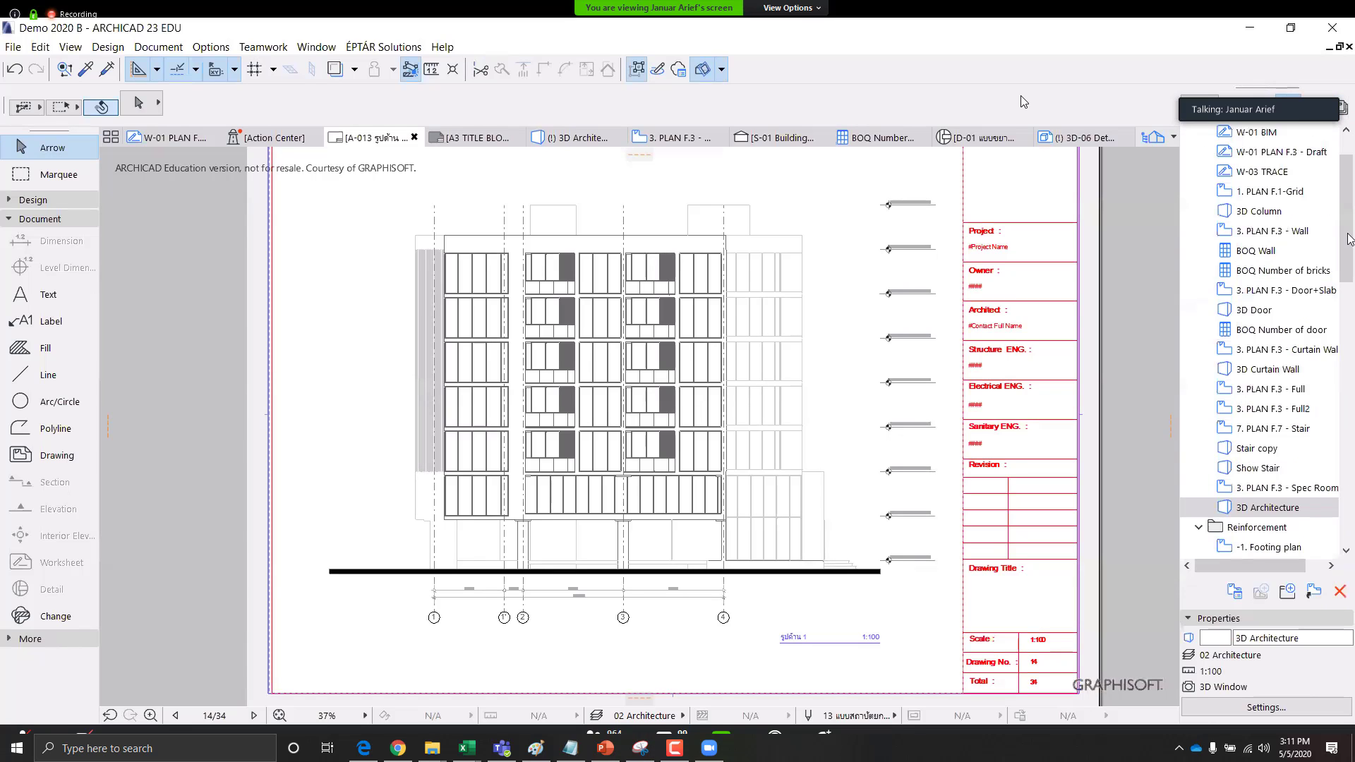
{"action": "double_click", "coordinate": [1263, 252]}
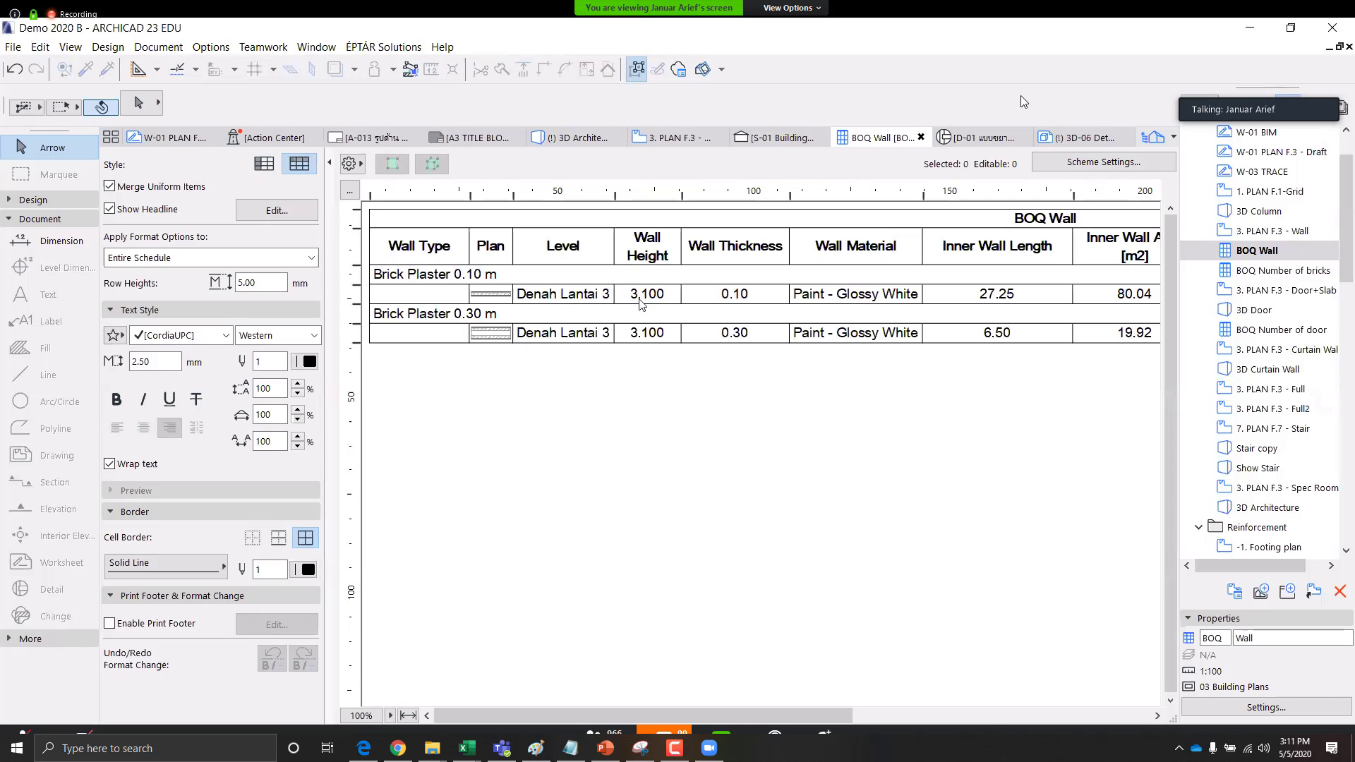
{"action": "left_click_drag", "start_coordinate": [731, 714], "coordinate": [653, 597]}
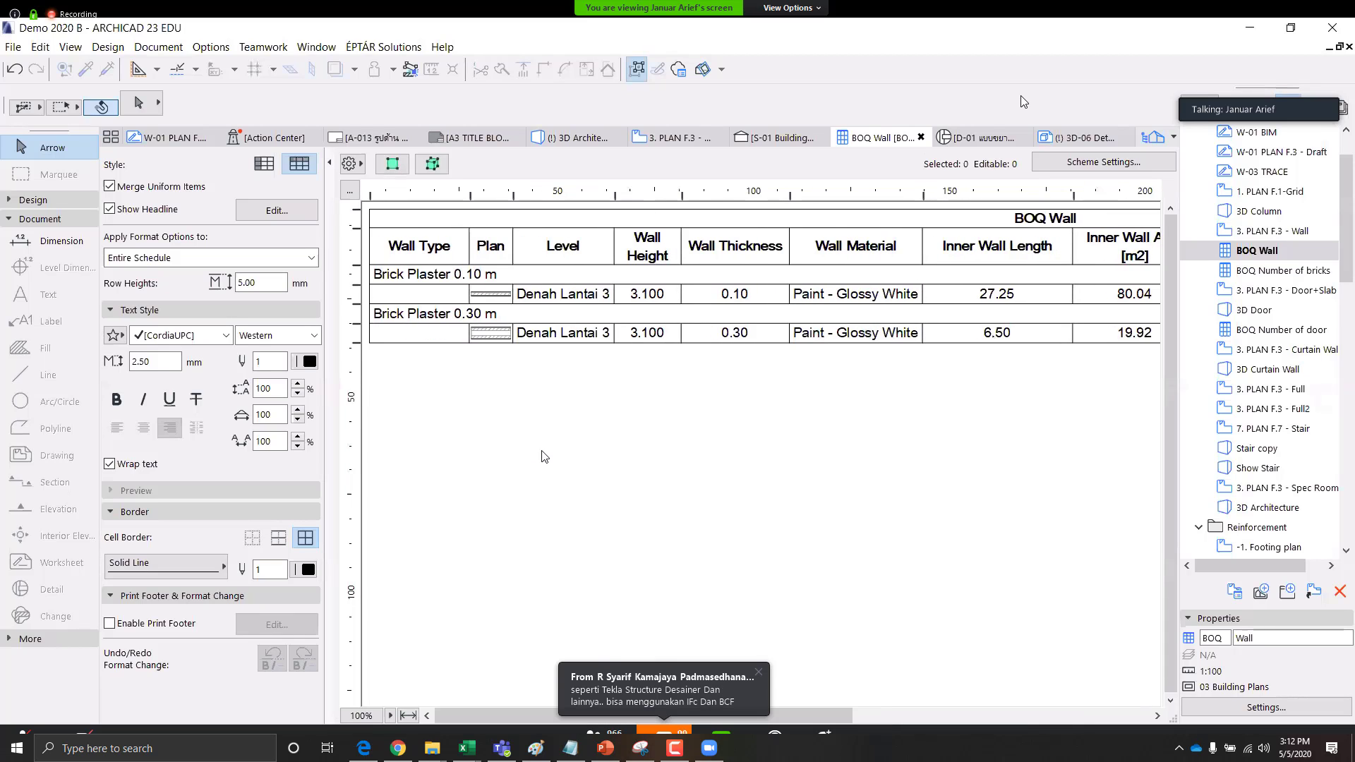
Save the BOQ Wall schedule to the Desktop as BOQ Wall.xls in Excel 97-2003 Workbook format
{"action": "left_click", "coordinate": [16, 47]}
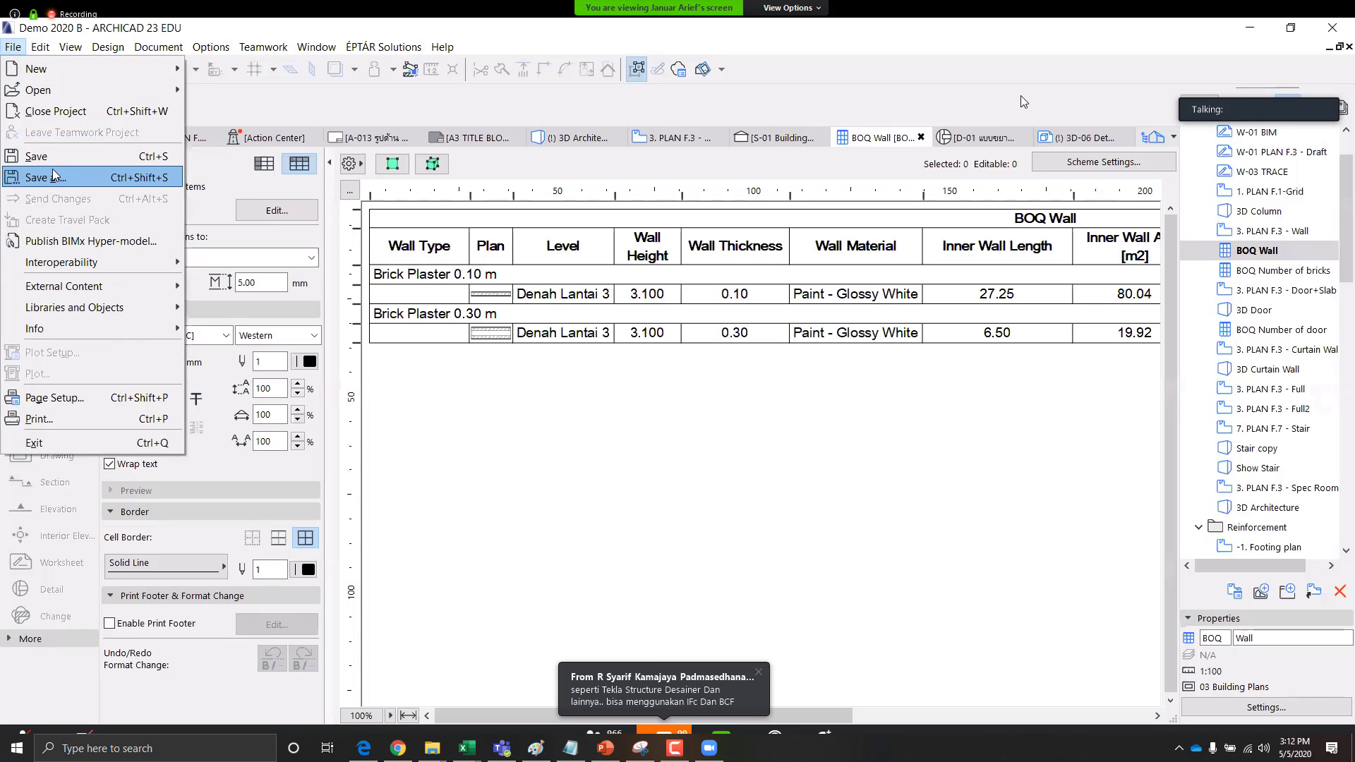
{"action": "left_click", "coordinate": [633, 254]}
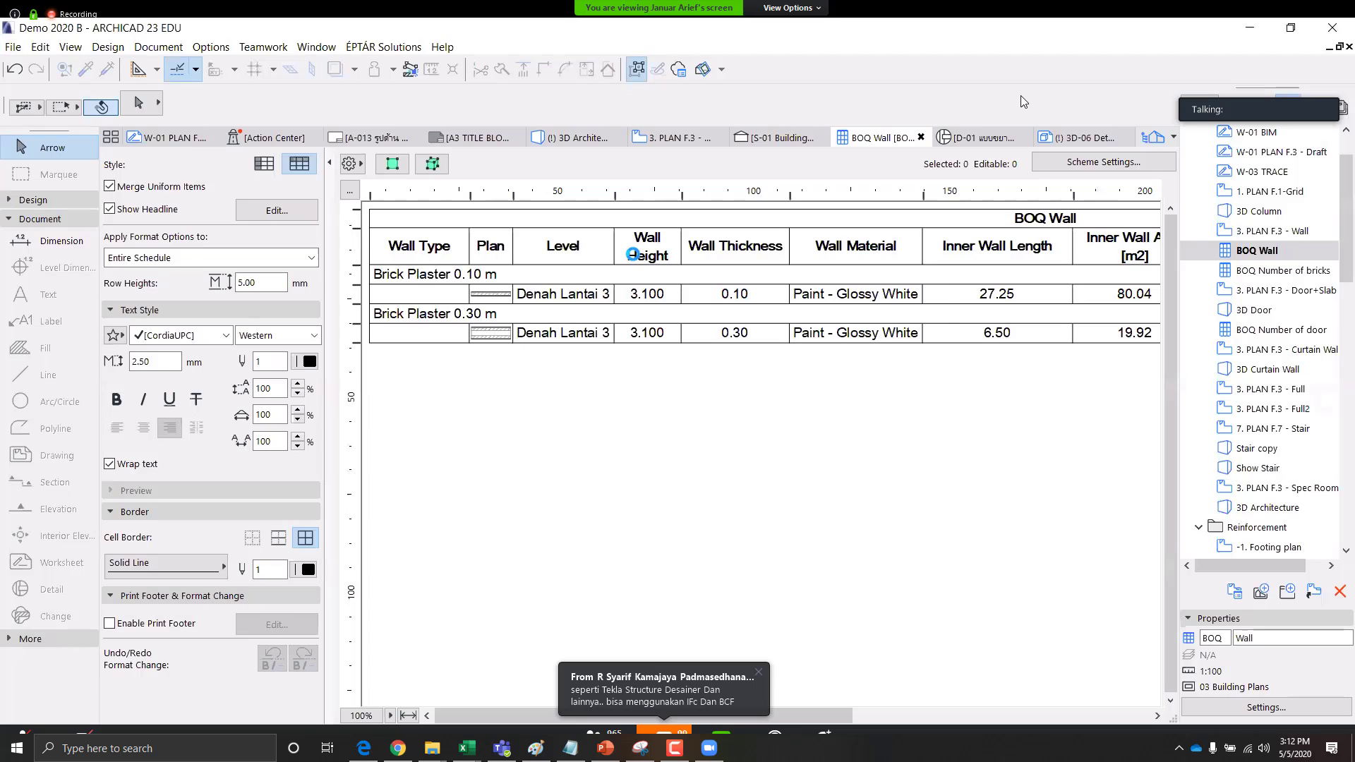
{"action": "left_click", "coordinate": [671, 487]}
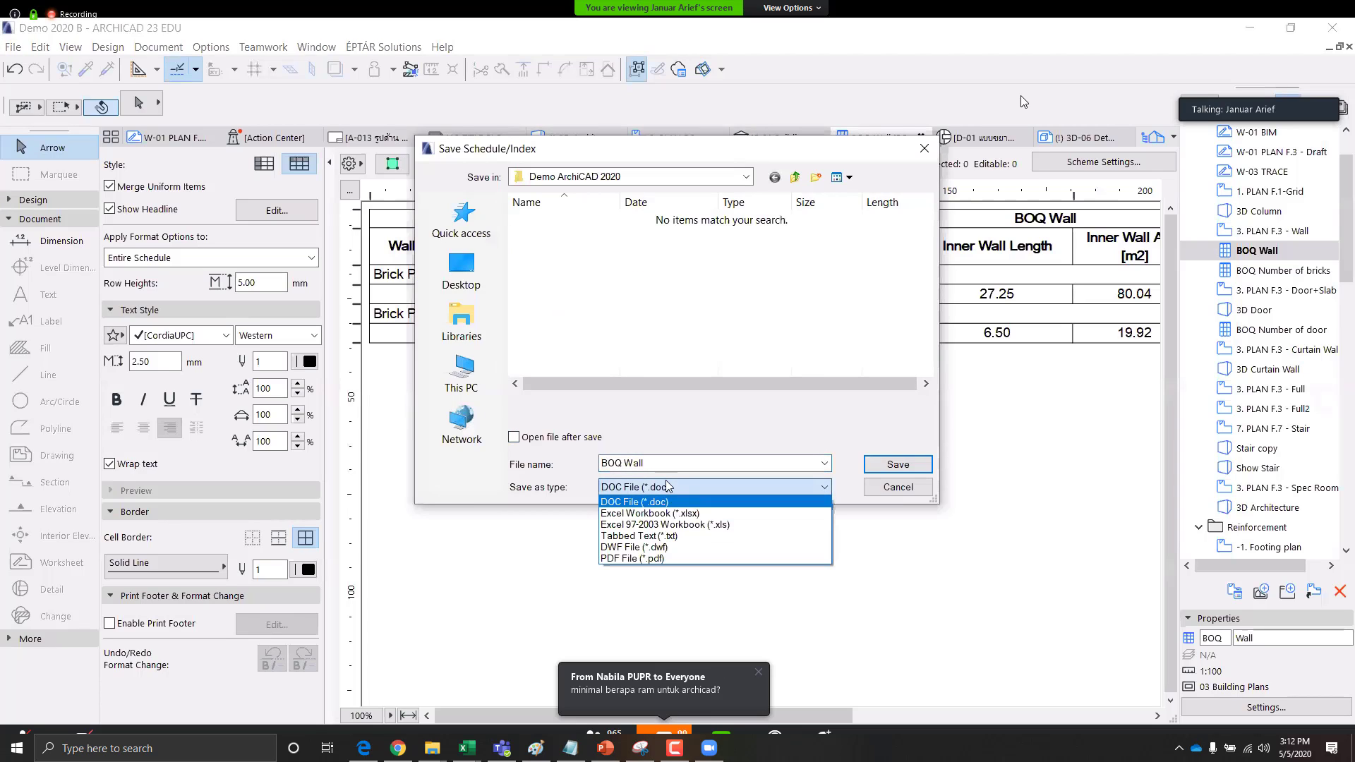
{"action": "left_click", "coordinate": [677, 525]}
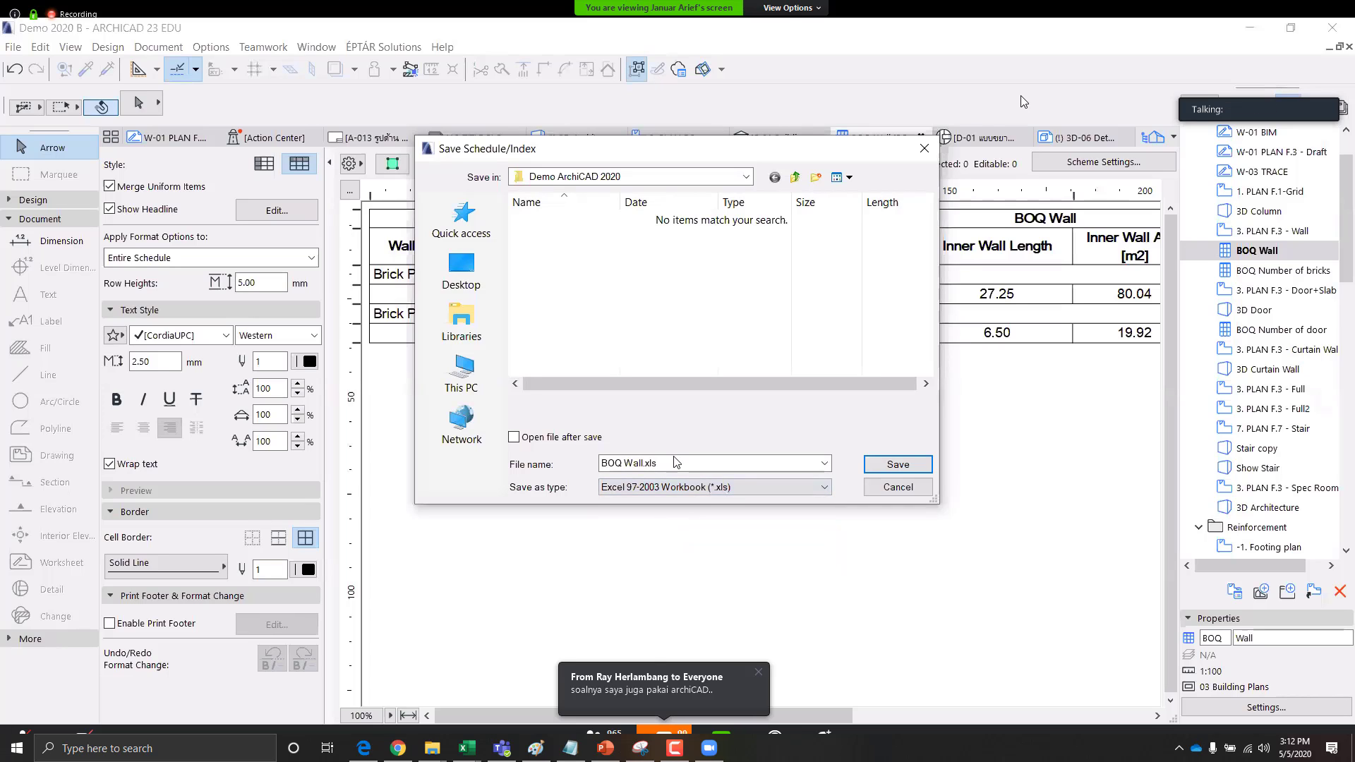
{"action": "left_click", "coordinate": [650, 464]}
{"action": "type", "text": ".xls"}
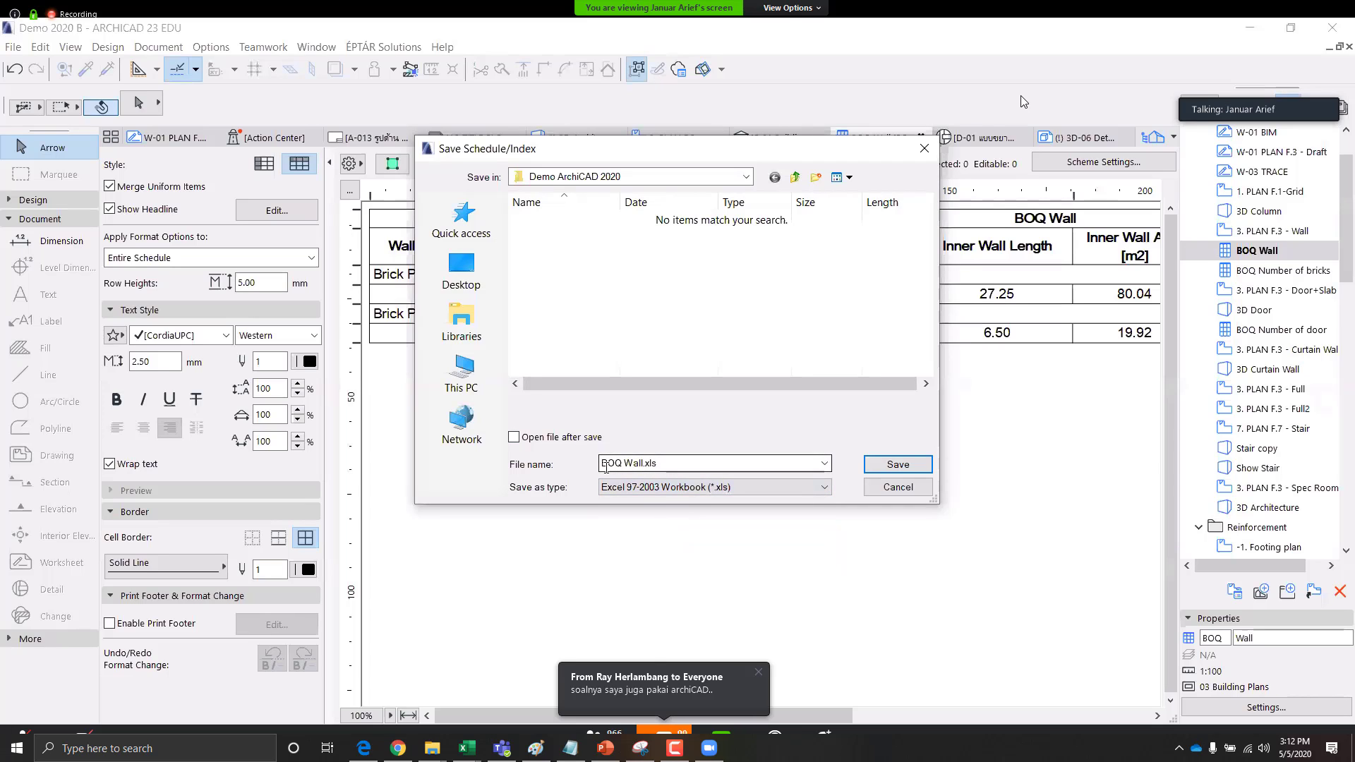
{"action": "left_click", "coordinate": [466, 267]}
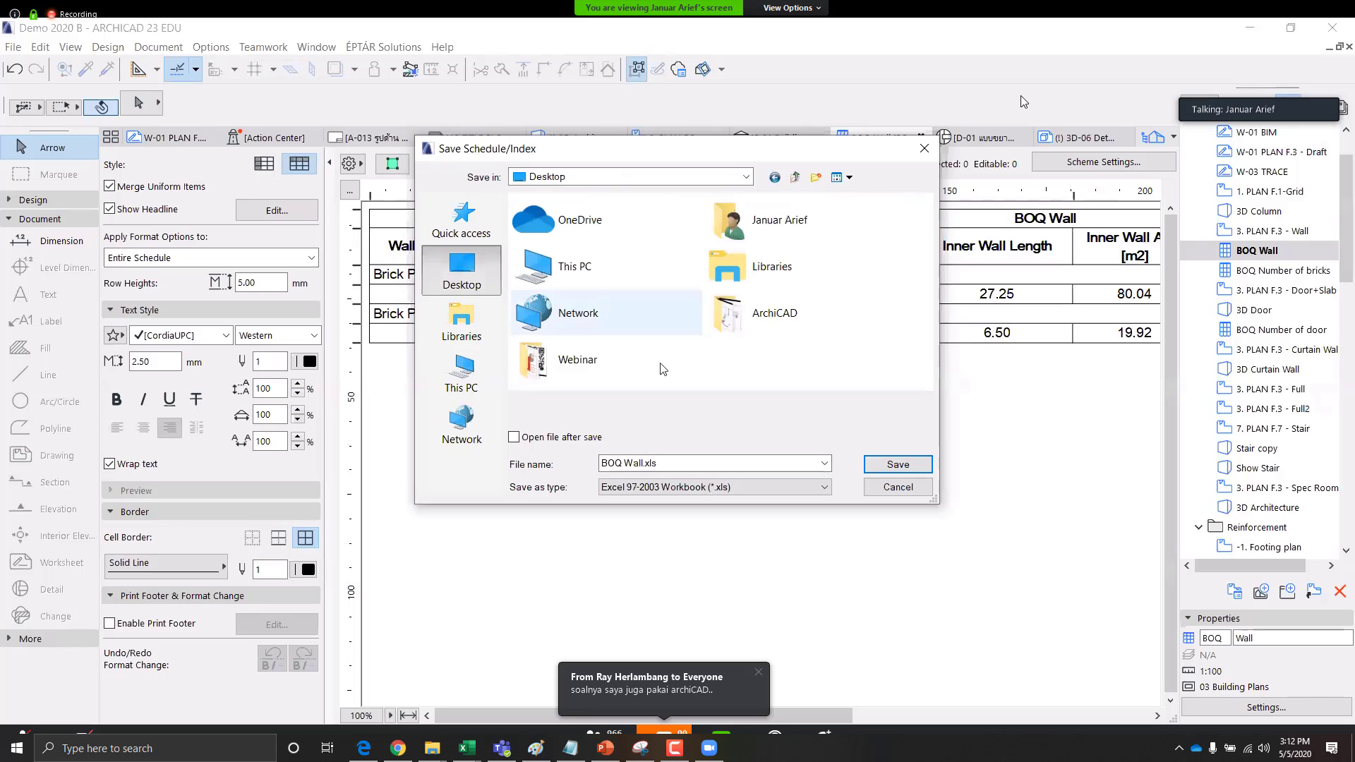
{"action": "left_click", "coordinate": [903, 463]}
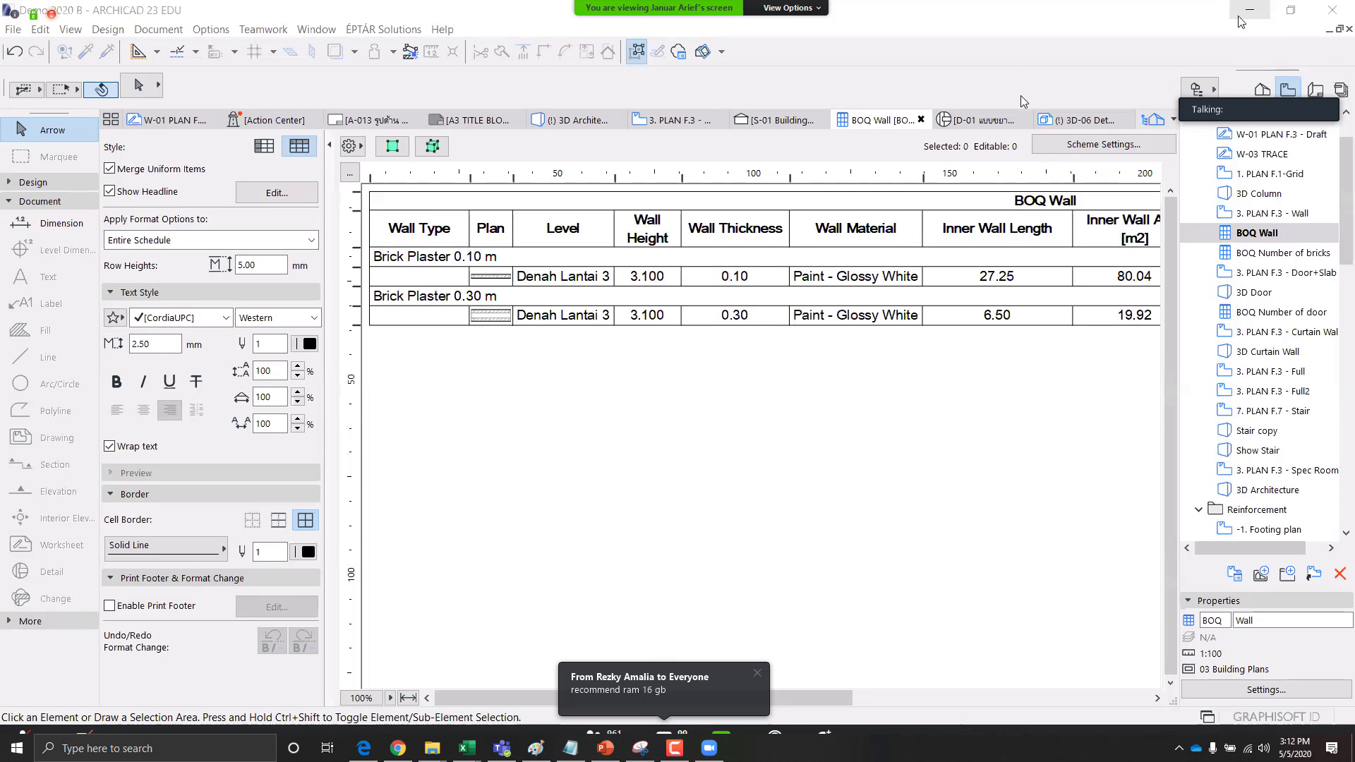
Minimize ARCHICAD, the PDF preview and the presentation, and open the exported BOQ Wall.xls from the desktop in Excel
{"action": "left_click", "coordinate": [1253, 29]}
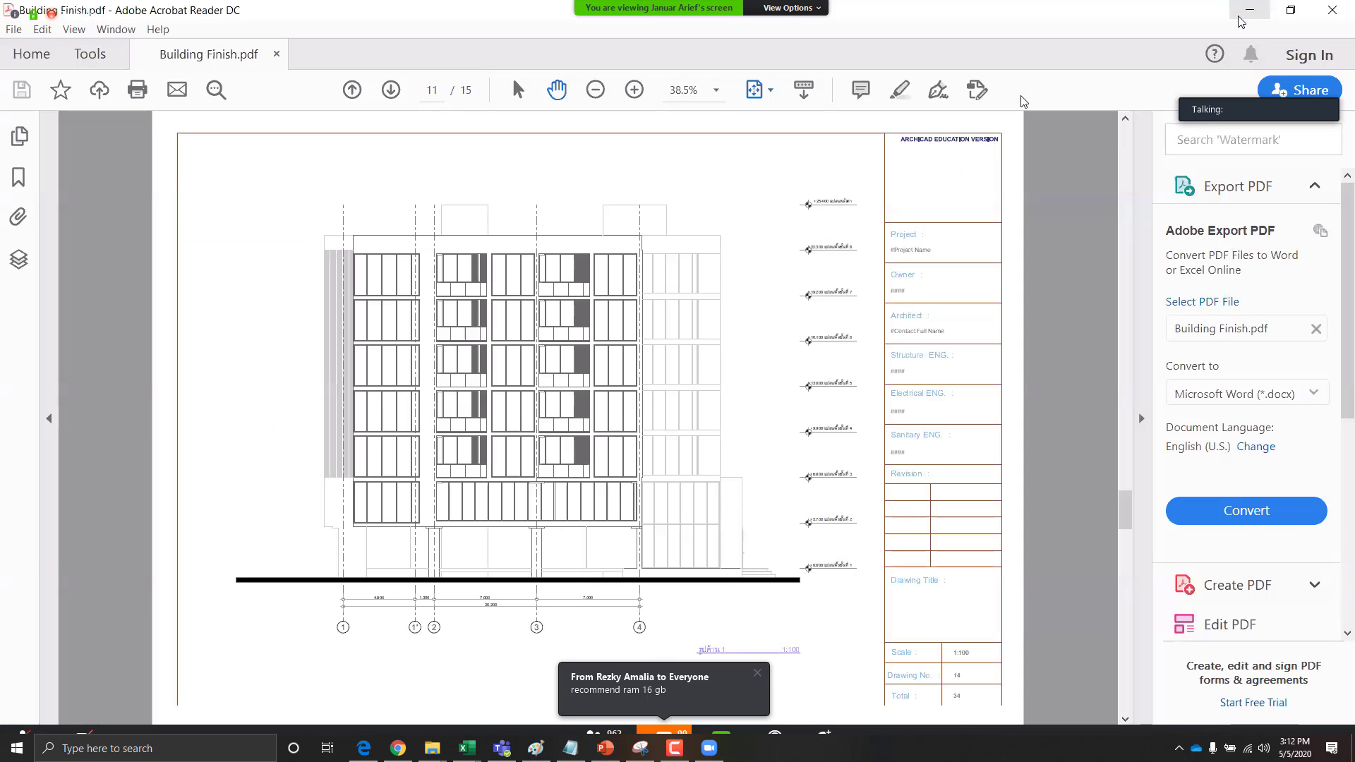
{"action": "left_click", "coordinate": [1240, 17]}
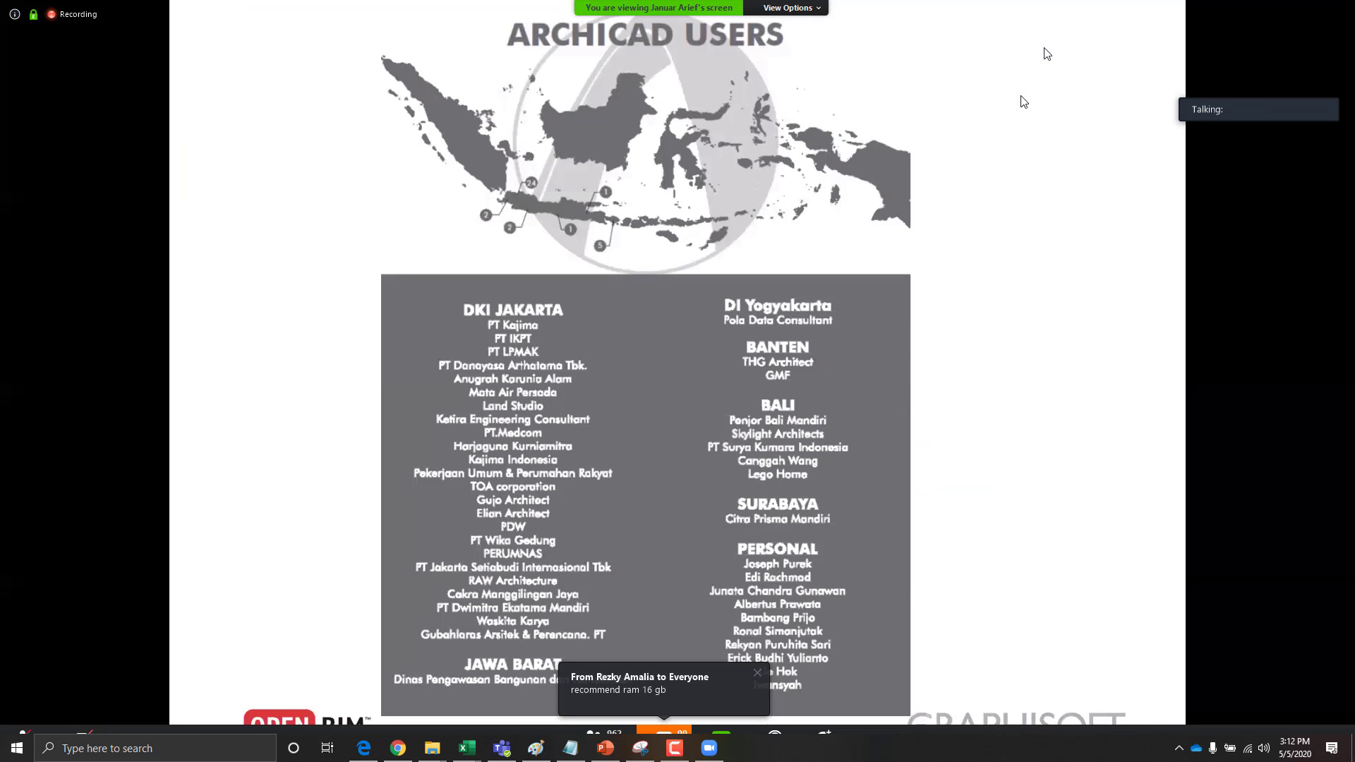
{"action": "key", "text": "Escape"}
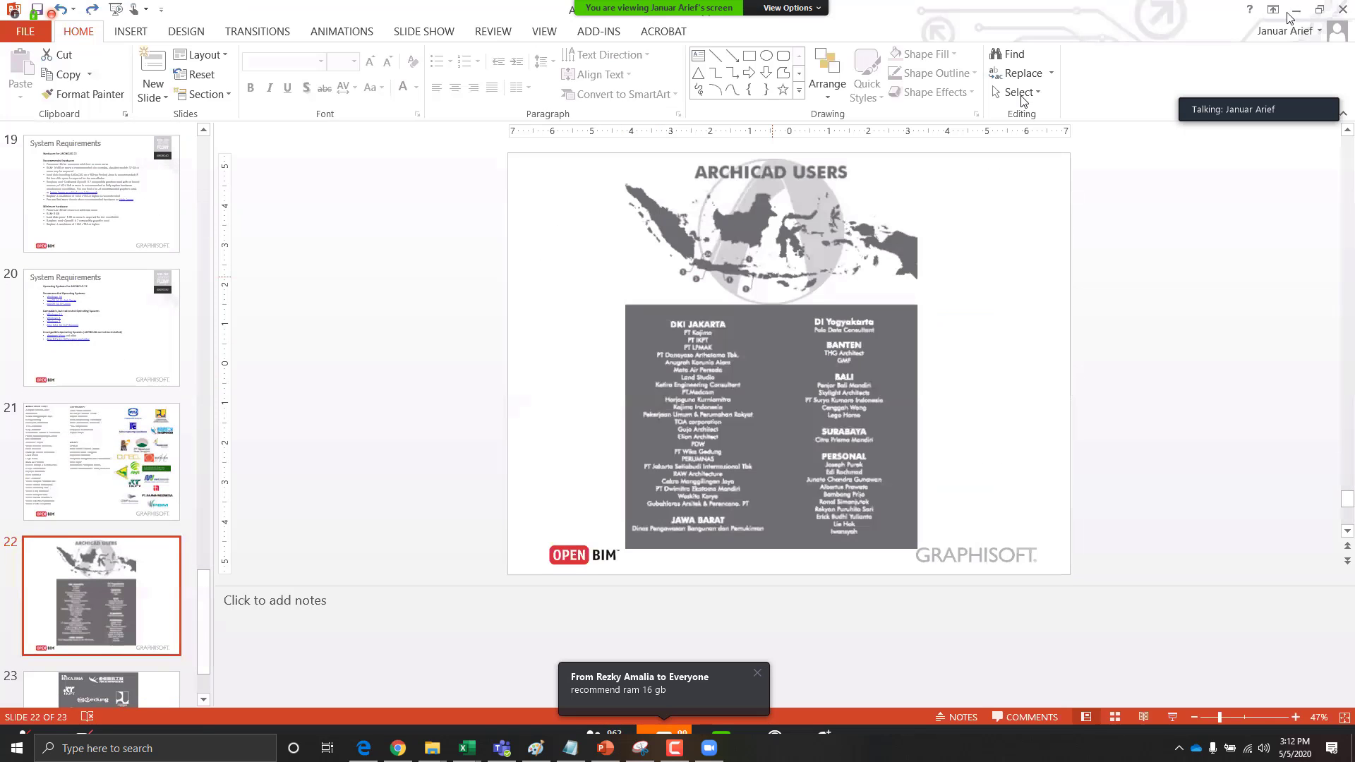
{"action": "left_click", "coordinate": [1229, 11]}
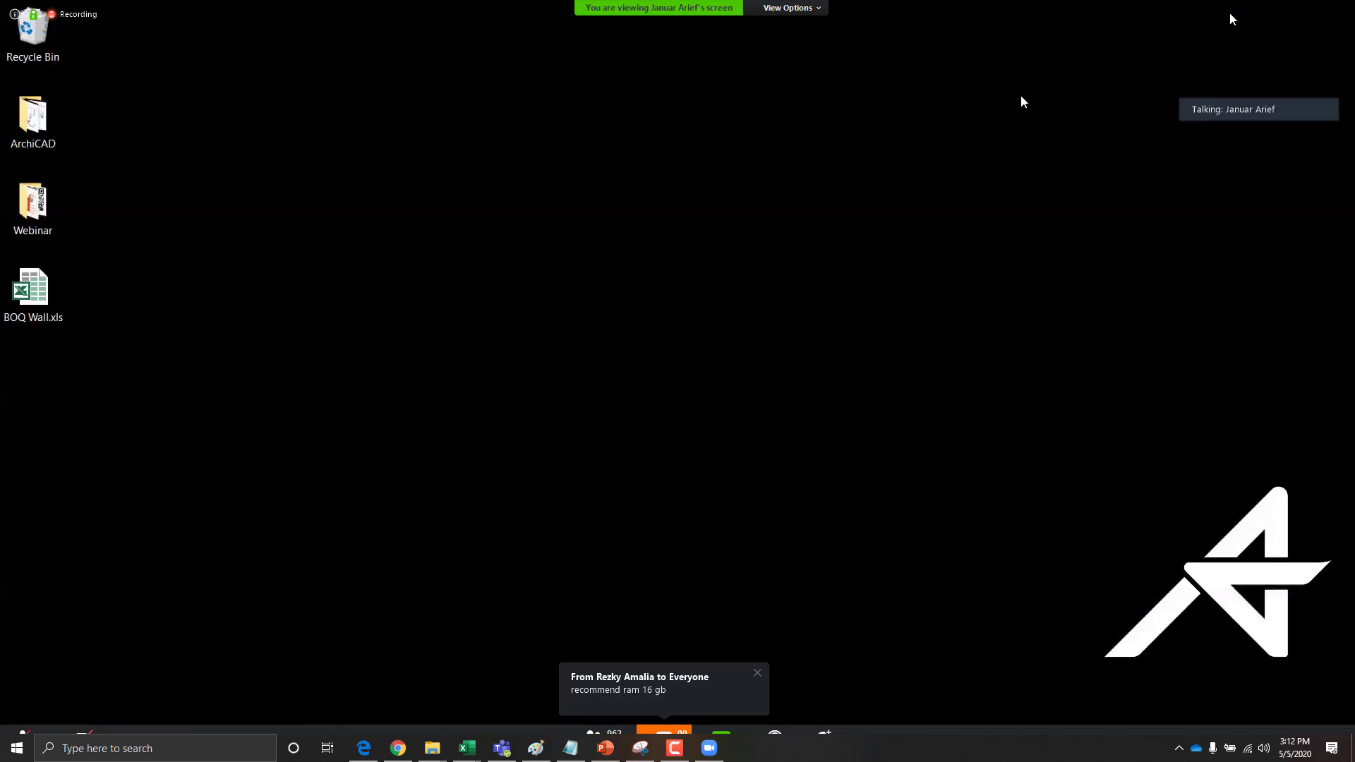
{"action": "double_click", "coordinate": [28, 300]}
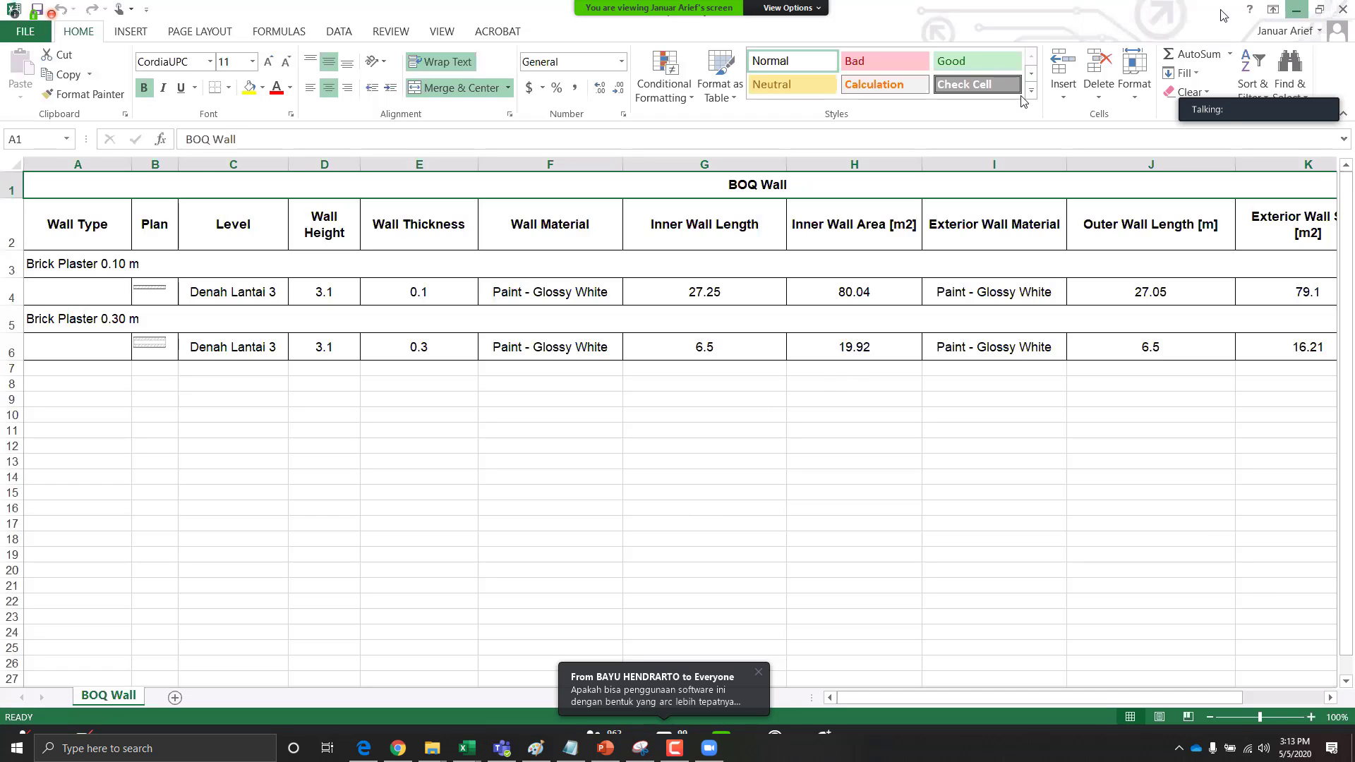
Switch from the Excel workbook back to ARCHICAD and show the 3D Architecture view from the View Map
{"action": "left_click", "coordinate": [1302, 10]}
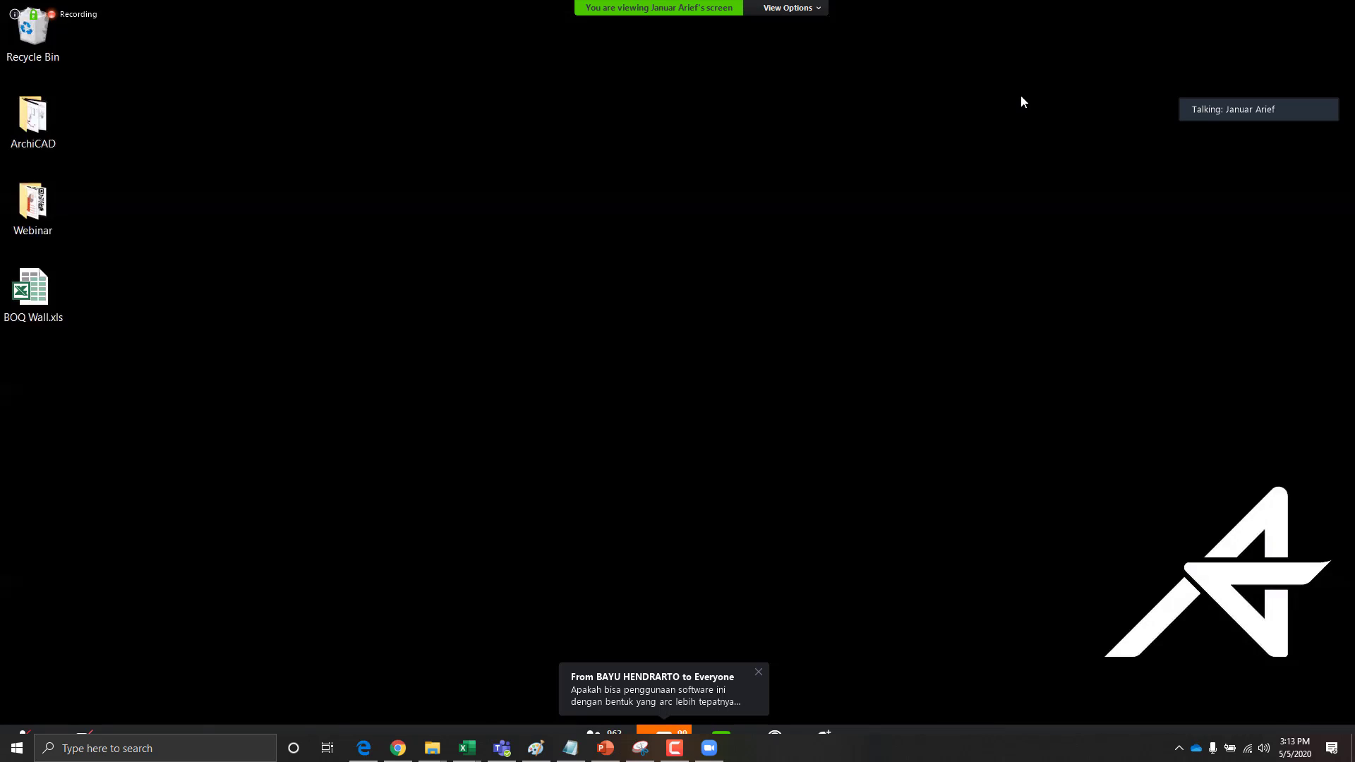
{"action": "left_click", "coordinate": [894, 695]}
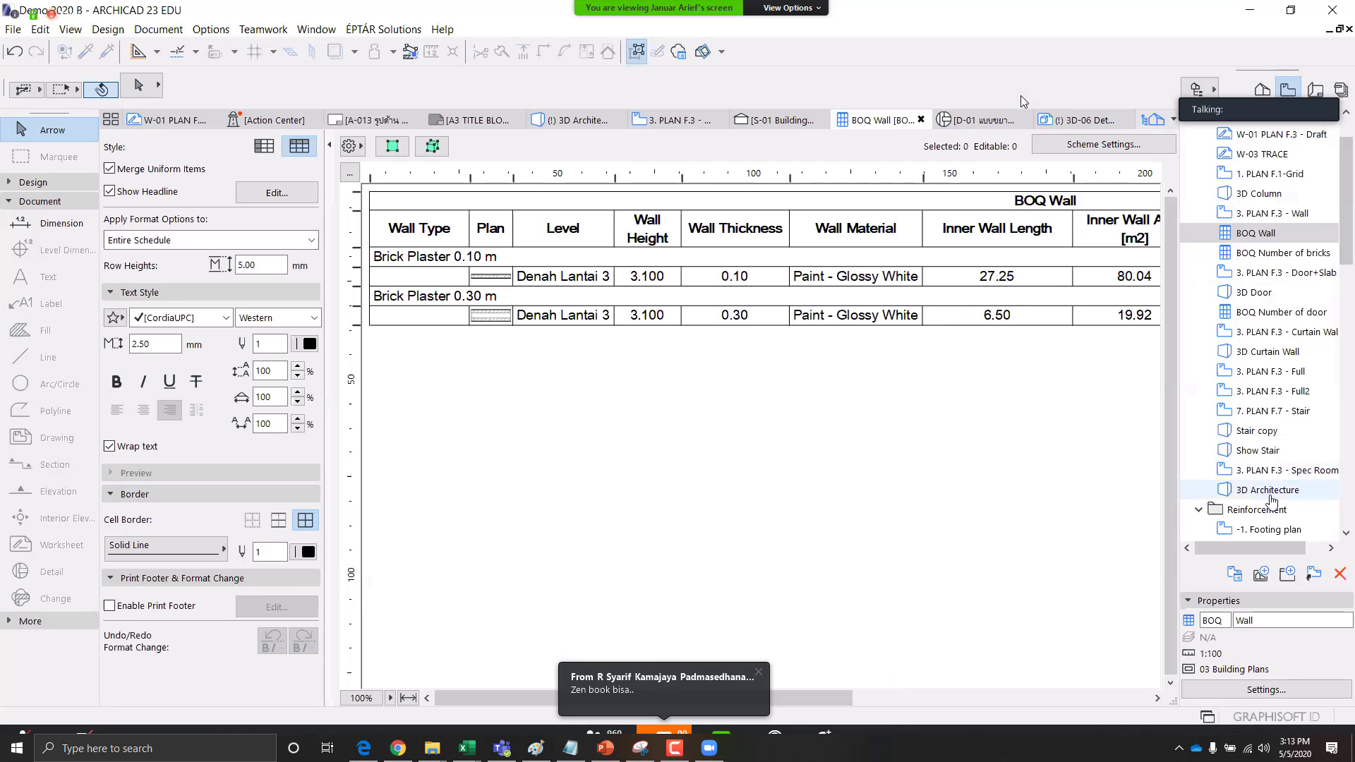
{"action": "double_click", "coordinate": [1268, 489]}
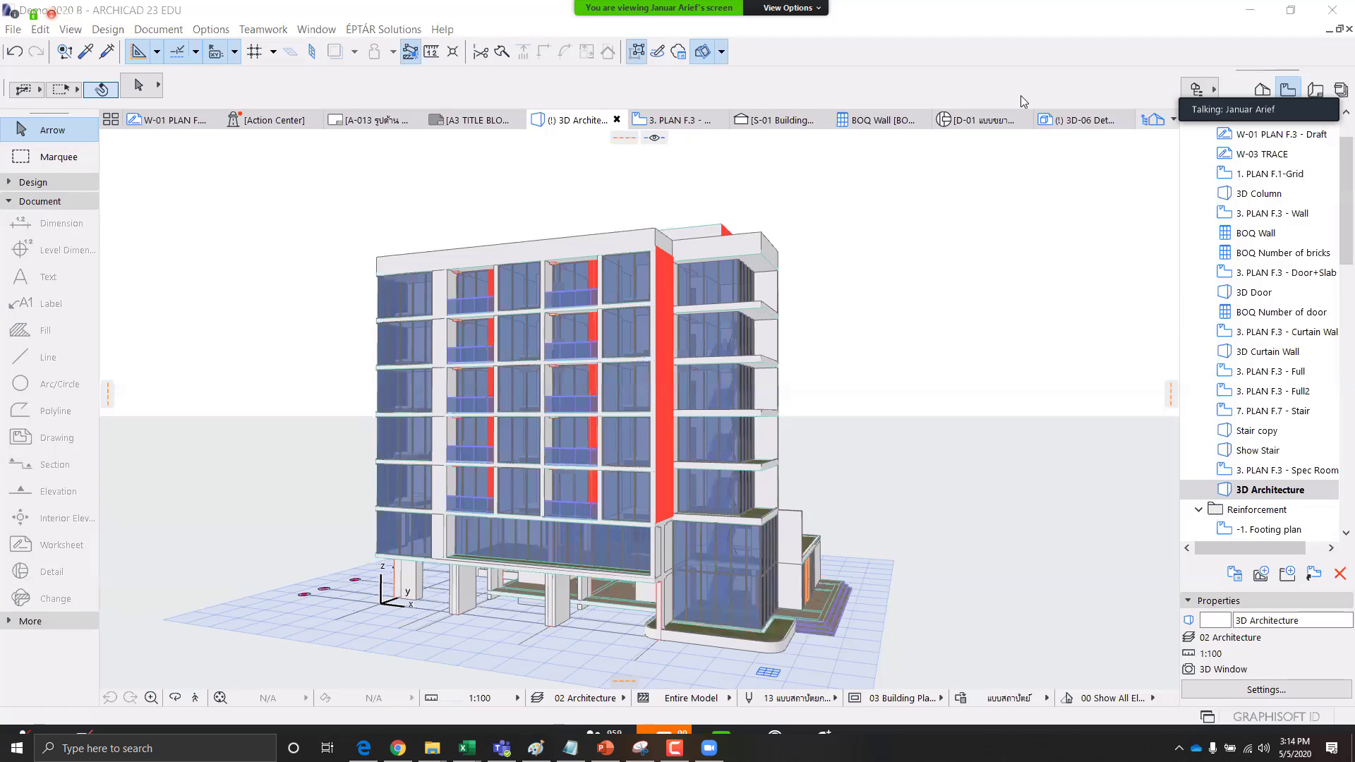
Switch to the desktop, open the Webinar folder and display the Scan me.jpg QR code image
{"action": "mouse_move", "coordinate": [432, 748]}
{"action": "left_click", "coordinate": [480, 670]}
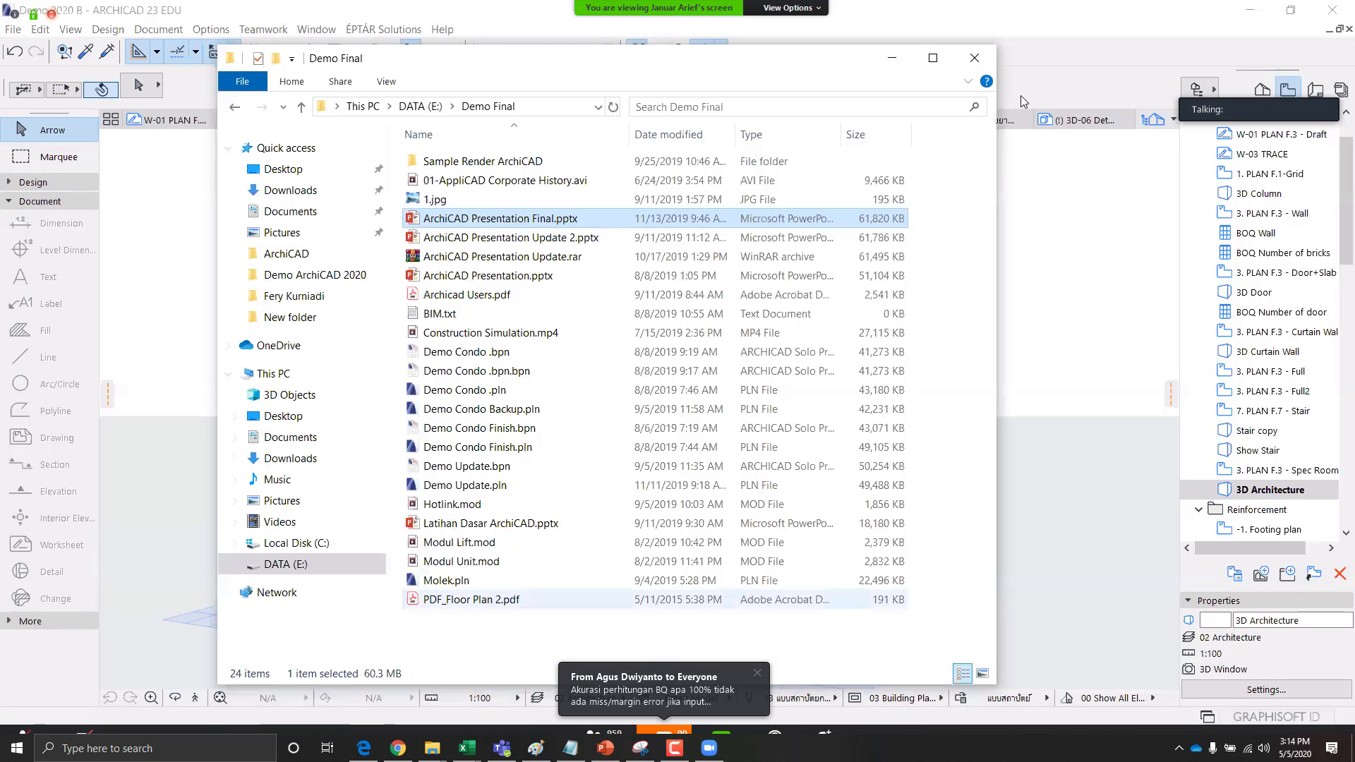
{"action": "key", "text": "super+d"}
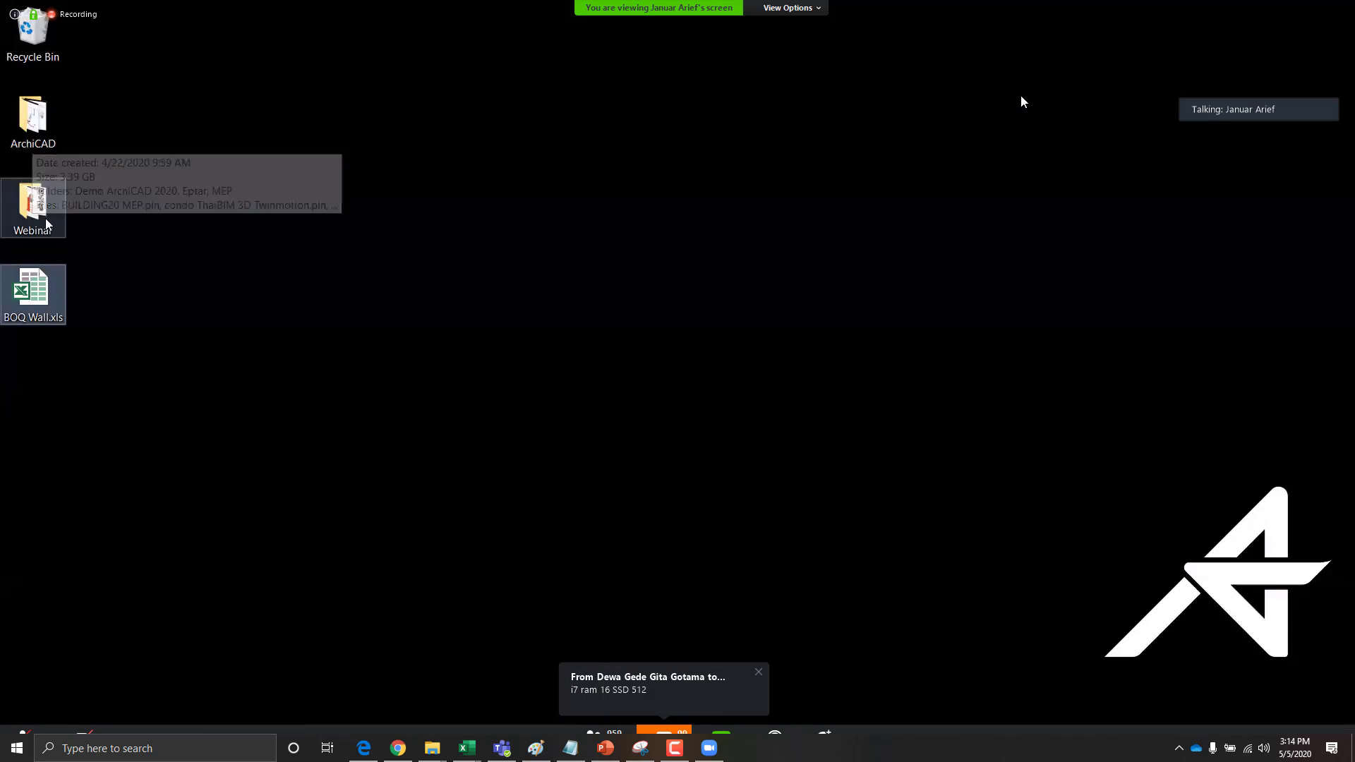
{"action": "left_click", "coordinate": [45, 218]}
{"action": "double_click", "coordinate": [55, 218]}
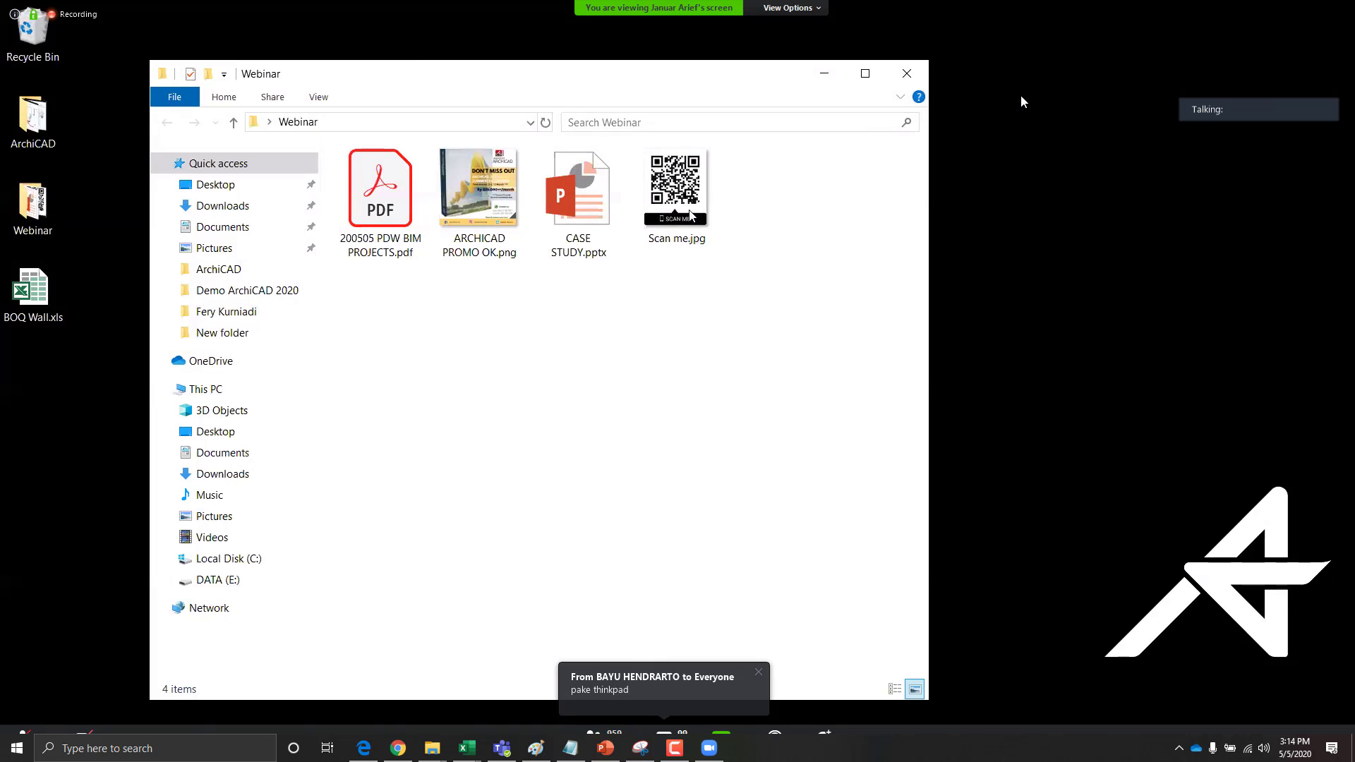
{"action": "left_click", "coordinate": [689, 210]}
{"action": "double_click", "coordinate": [688, 210]}
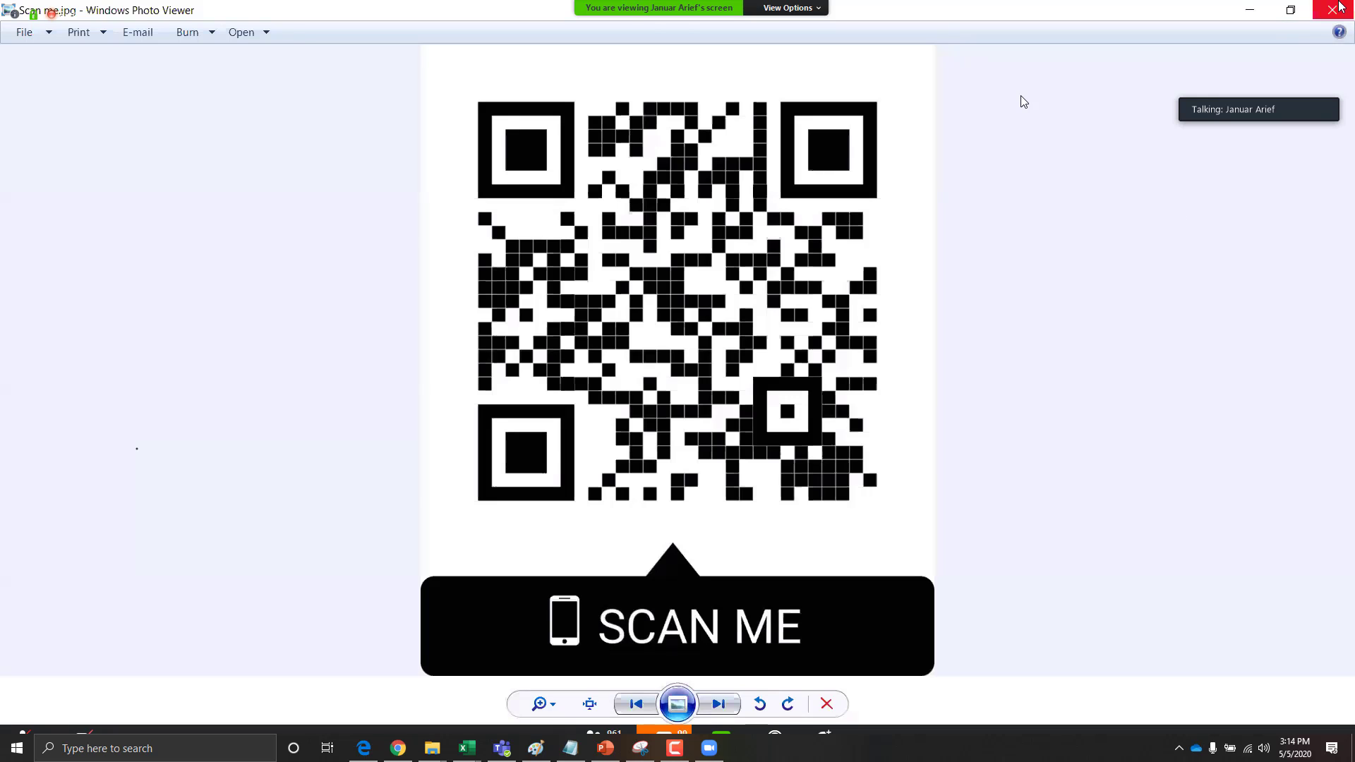
Close the QR code image and the Webinar folder, and return to the 3D building model in ARCHICAD
{"action": "left_click", "coordinate": [1341, 7]}
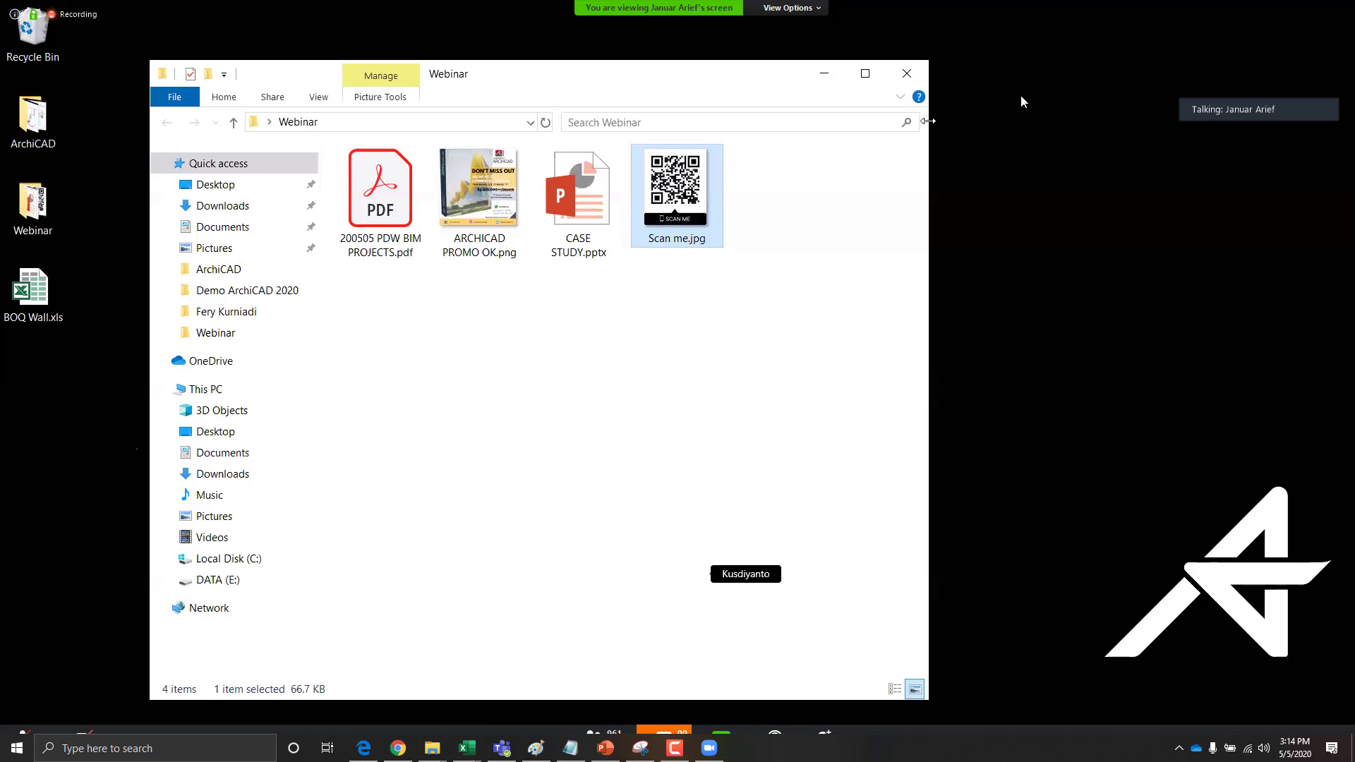
{"action": "left_click", "coordinate": [918, 78]}
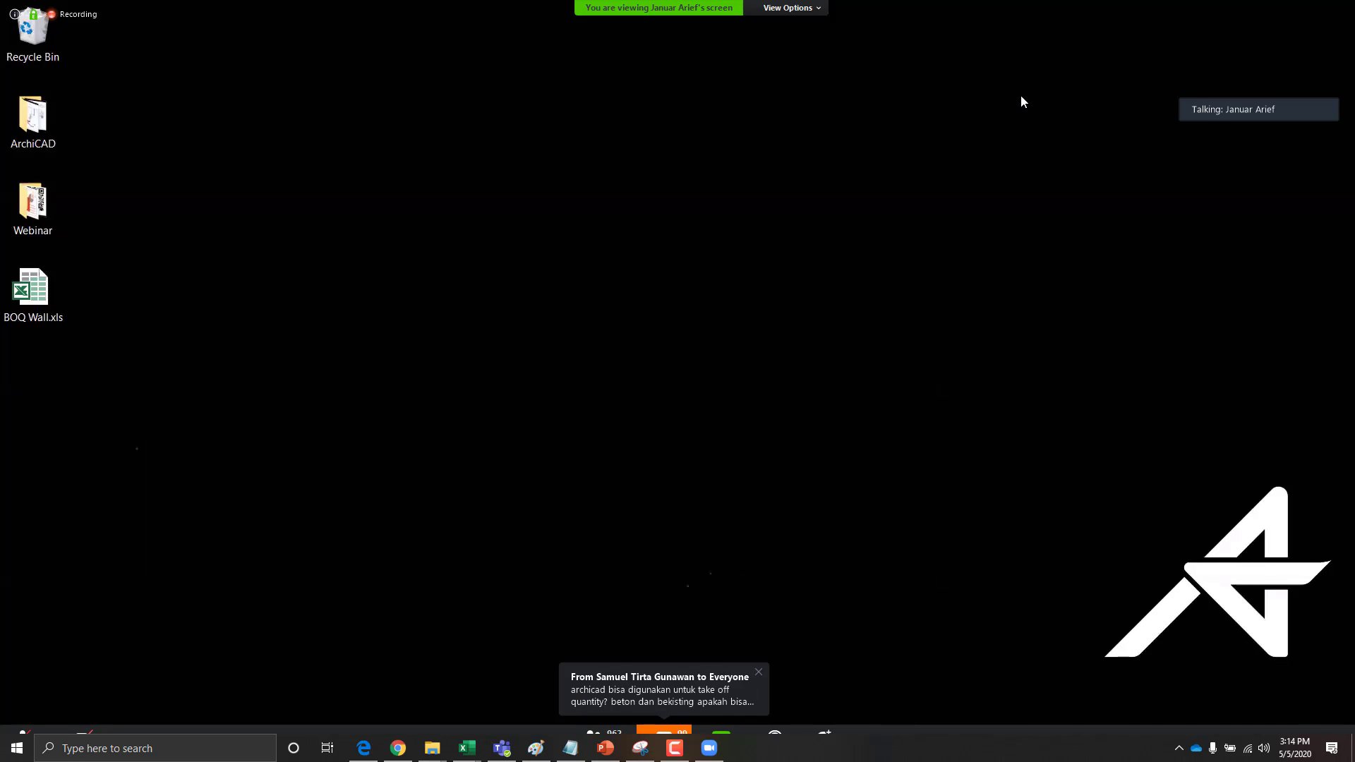
{"action": "left_click", "coordinate": [892, 660]}
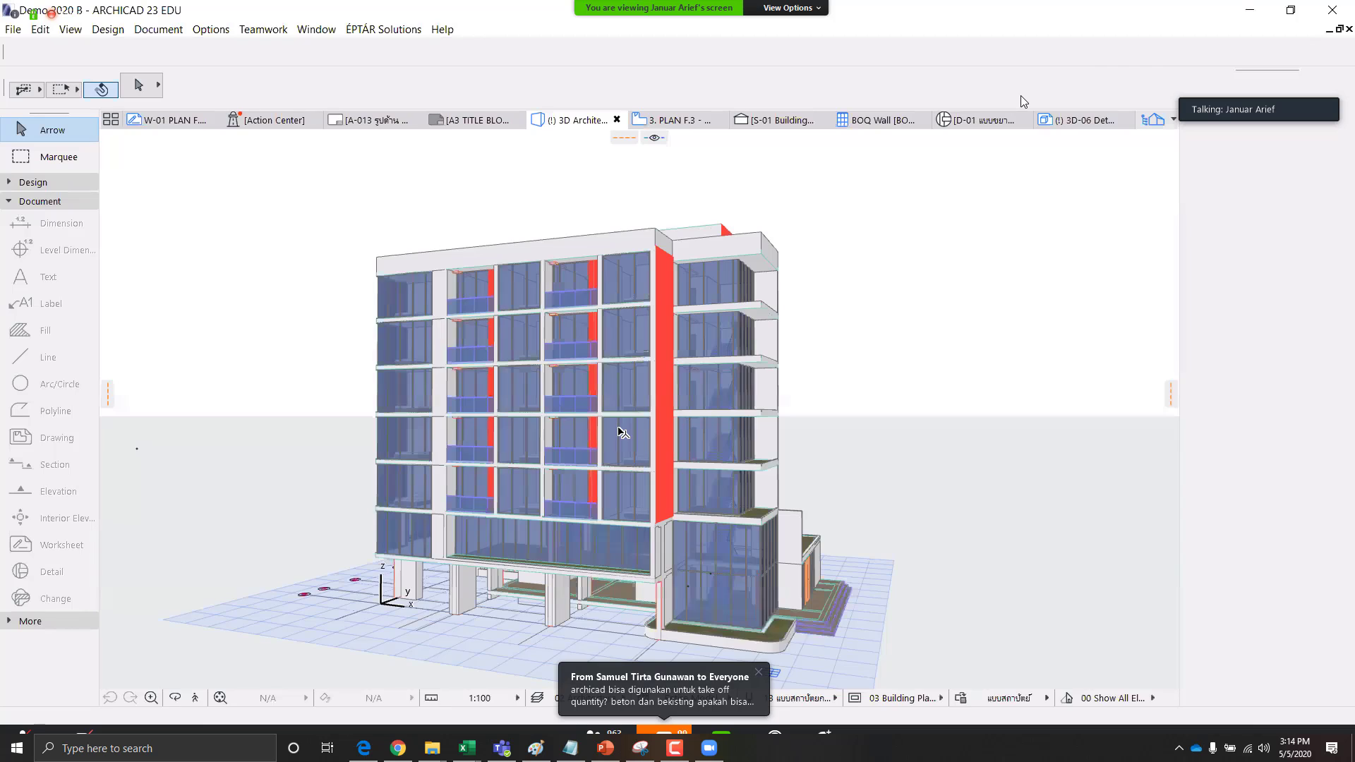